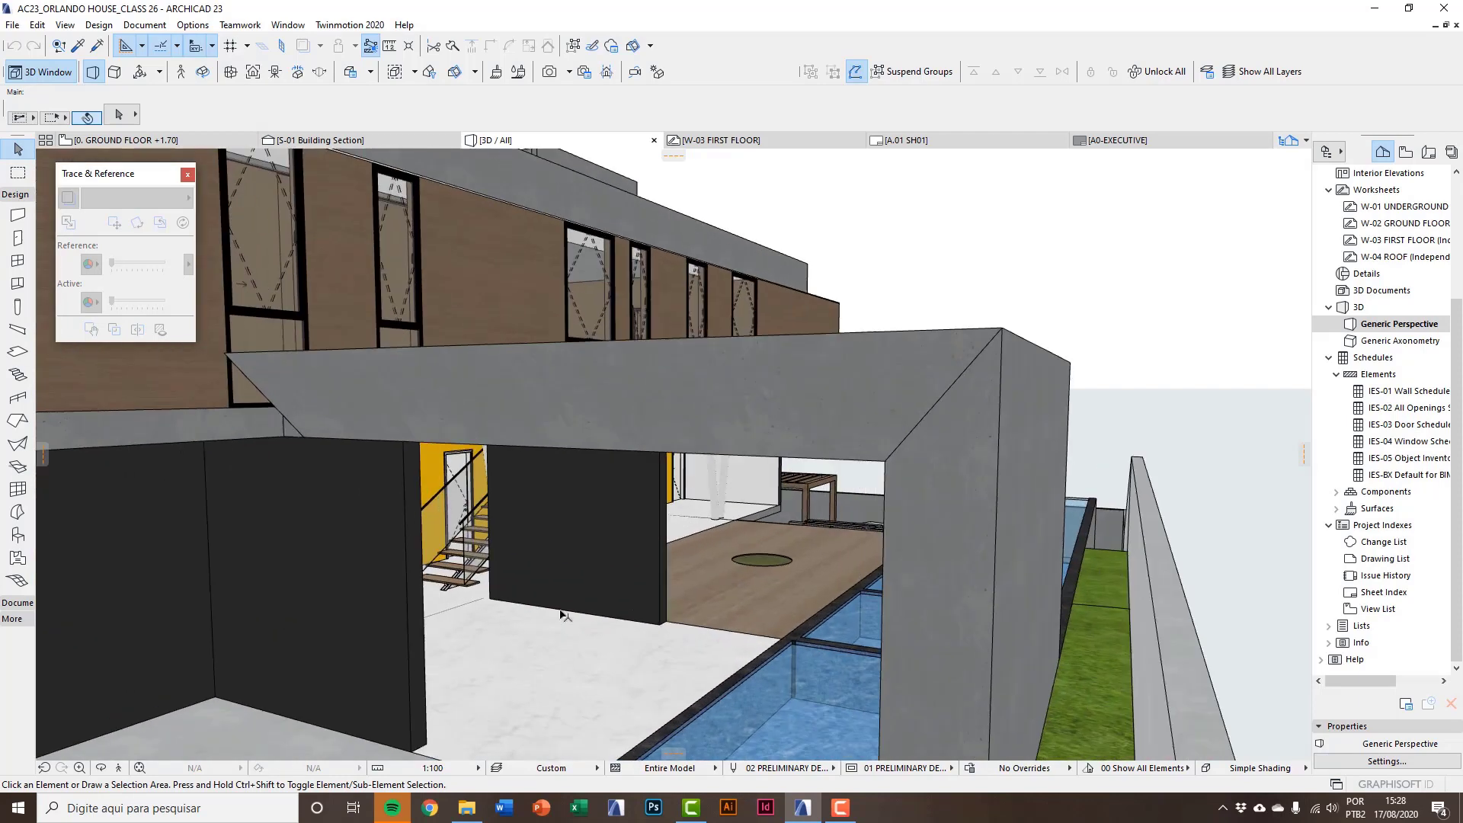
Switch from the 3D perspective to the ground floor plan and bring the S-01 section marker by the pool into view.
middle_drag(519, 610, 644, 560)
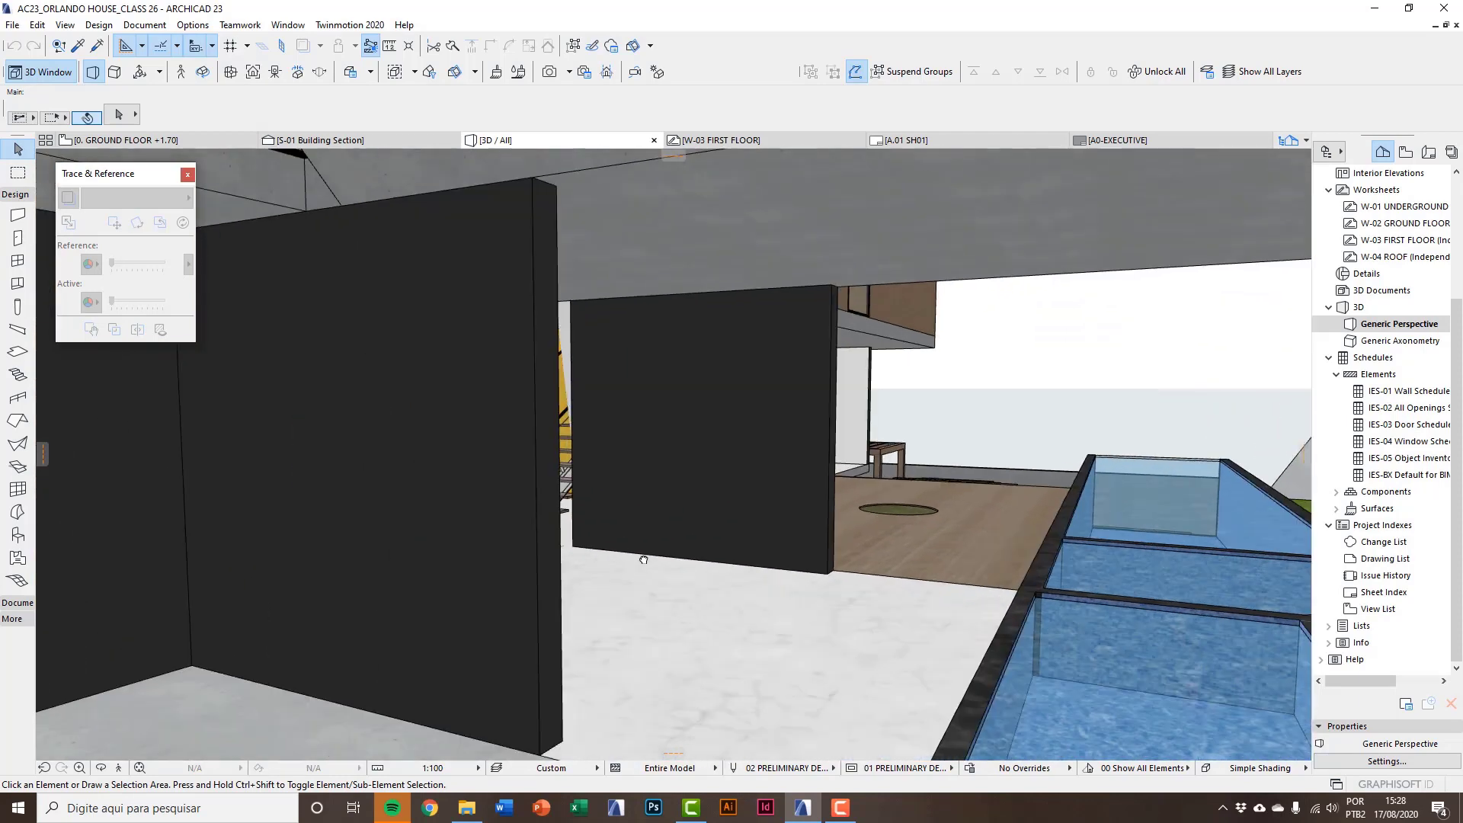
click(682, 562)
key(F2)
scroll(463, 512, up, 8)
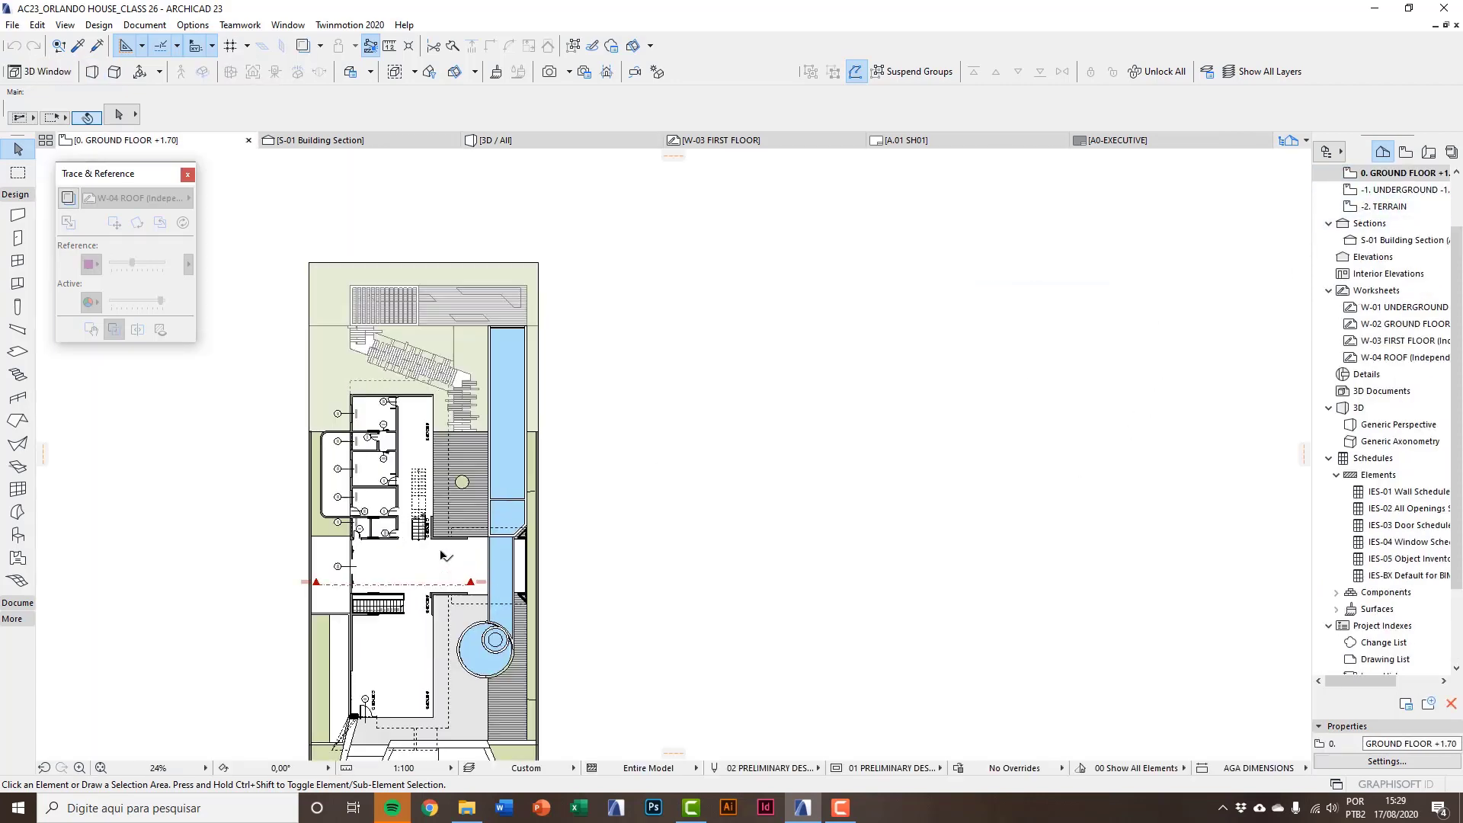
middle_drag(462, 512, 498, 526)
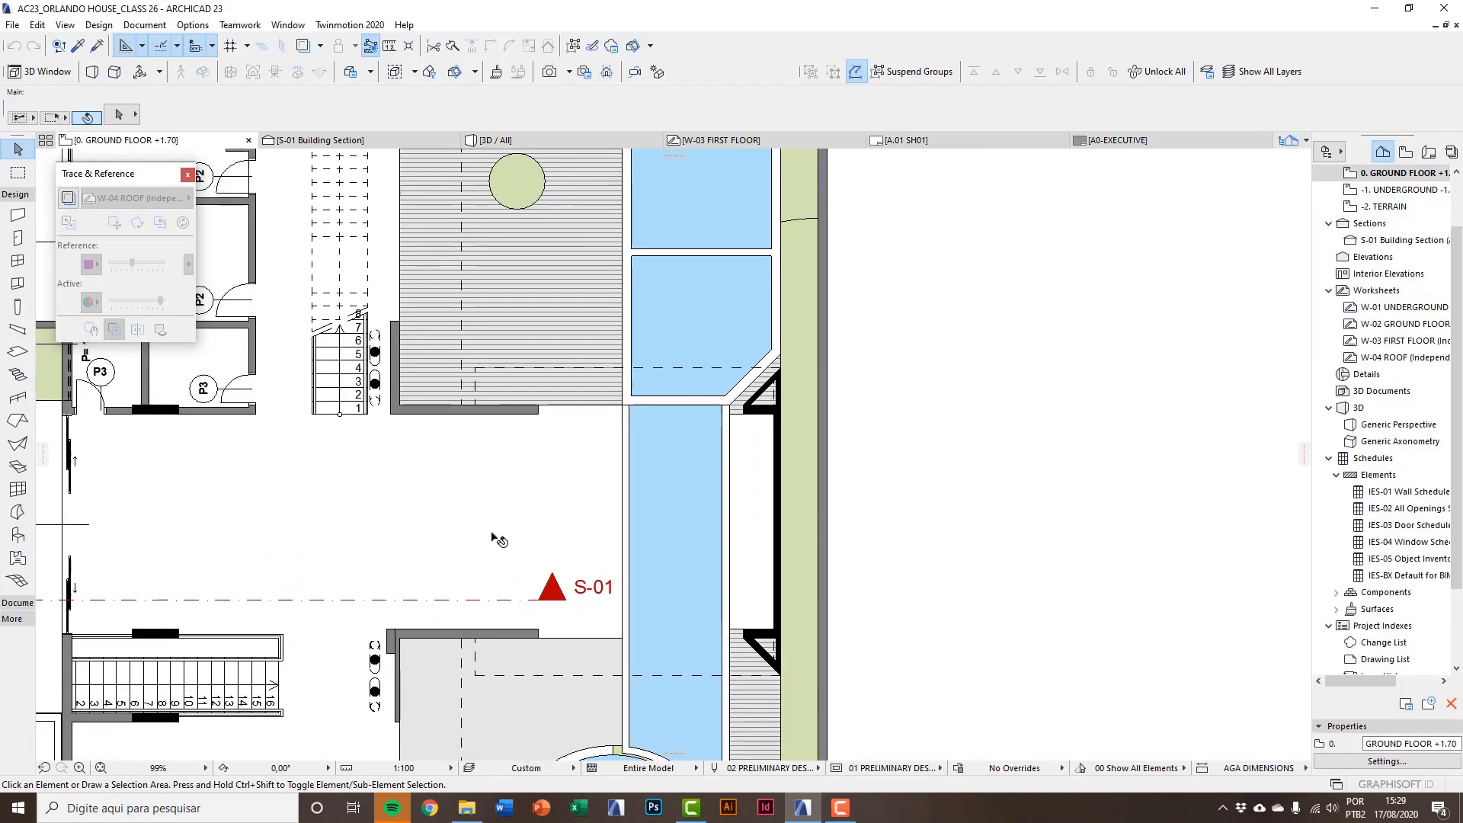
Stretch the pool-side end of the S-01 section line horizontally beyond the outer boundary wall.
click(554, 601)
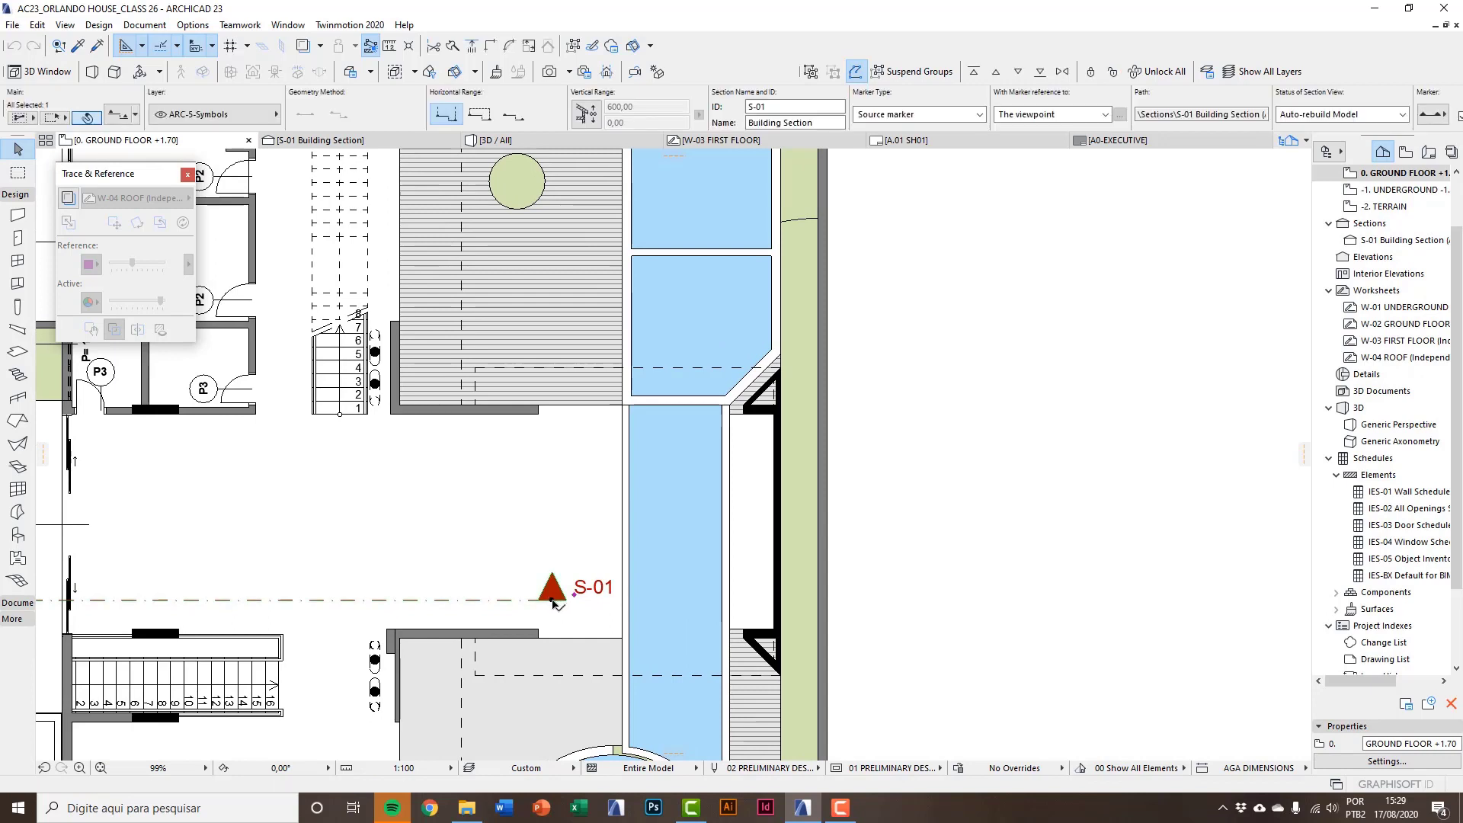
click(553, 599)
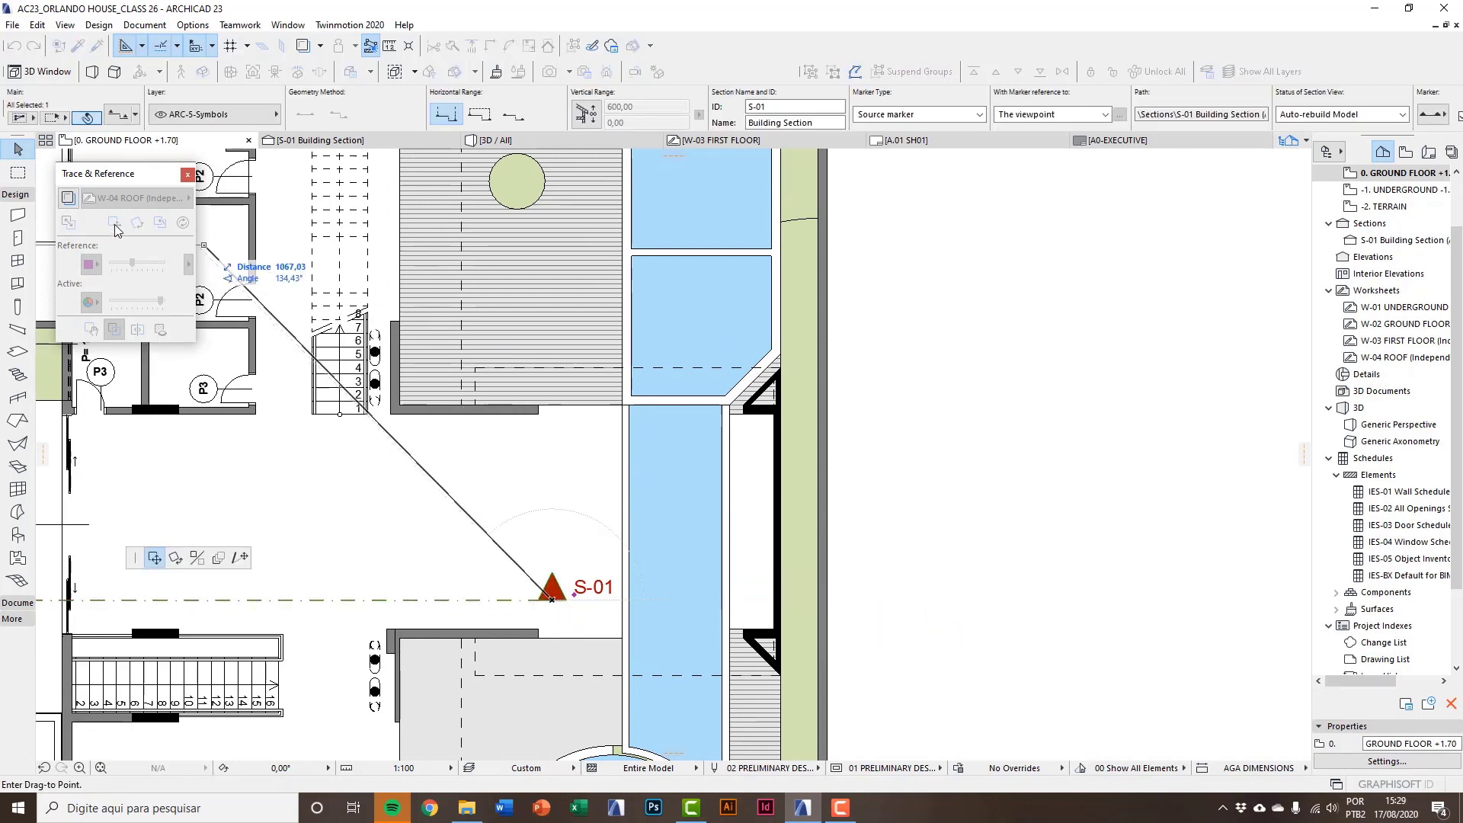
click(240, 557)
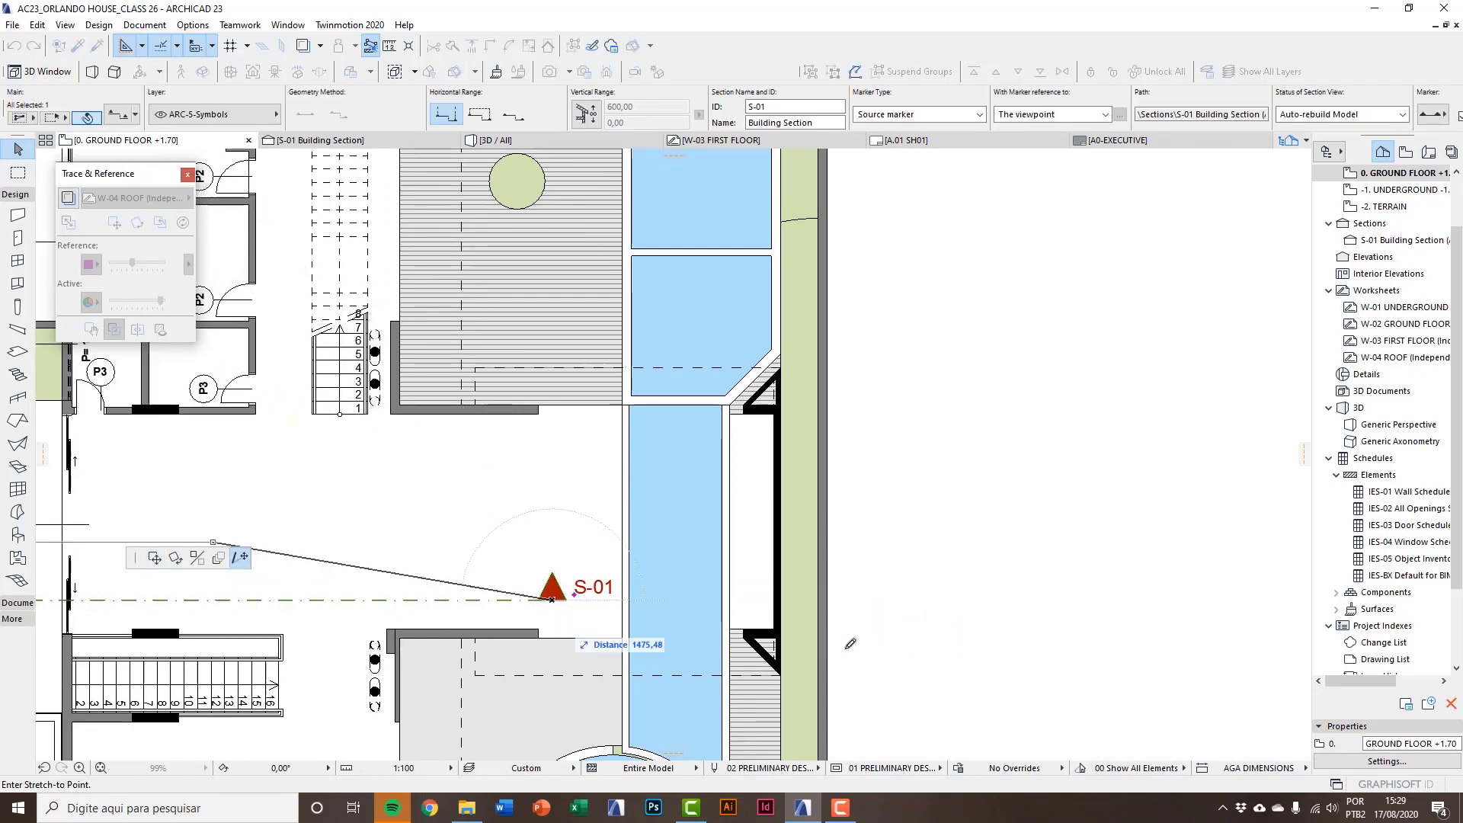
click(977, 634)
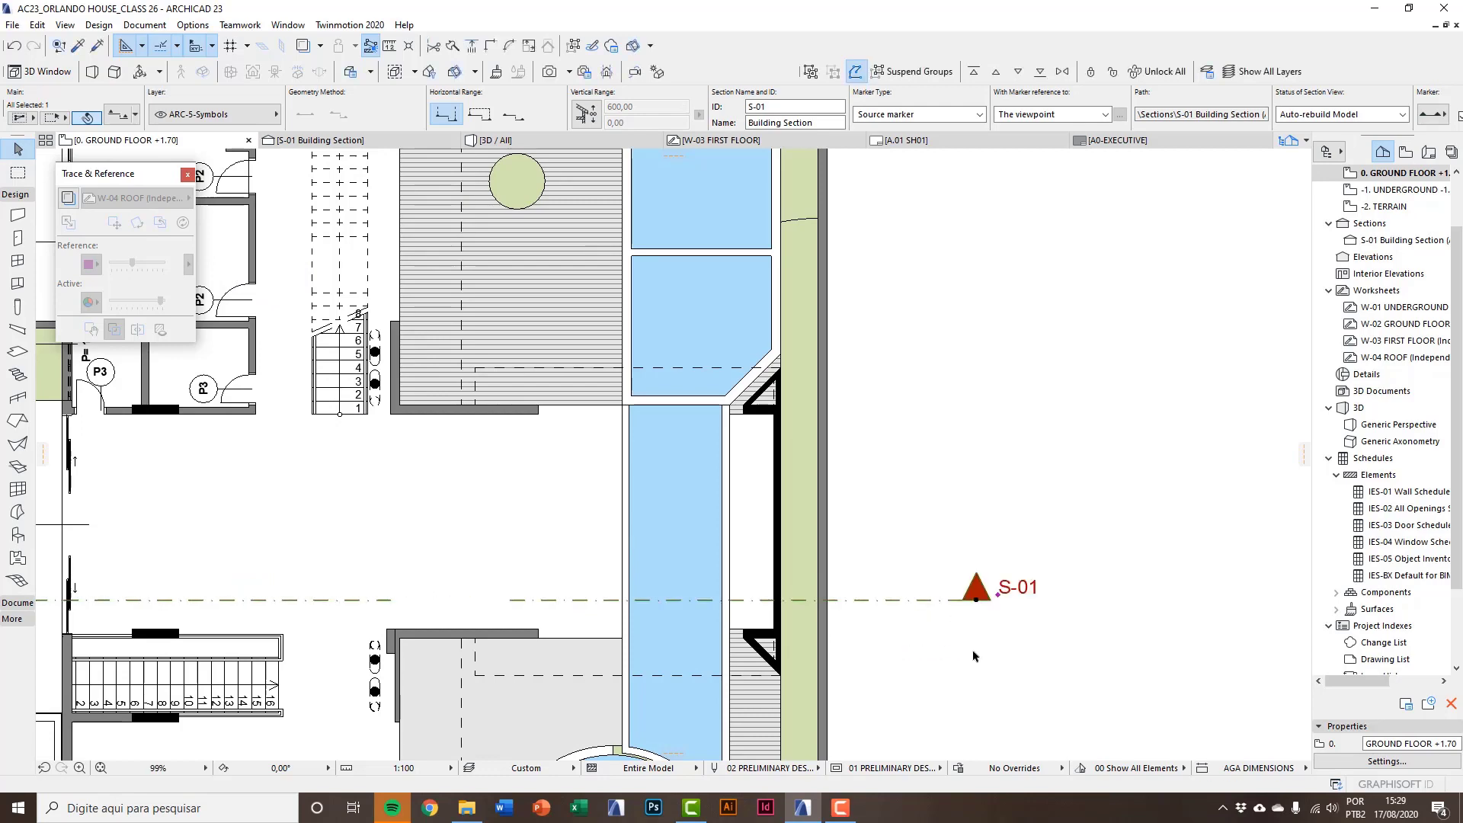
click(973, 656)
scroll(973, 656, down, 3)
middle_drag(972, 656, 980, 632)
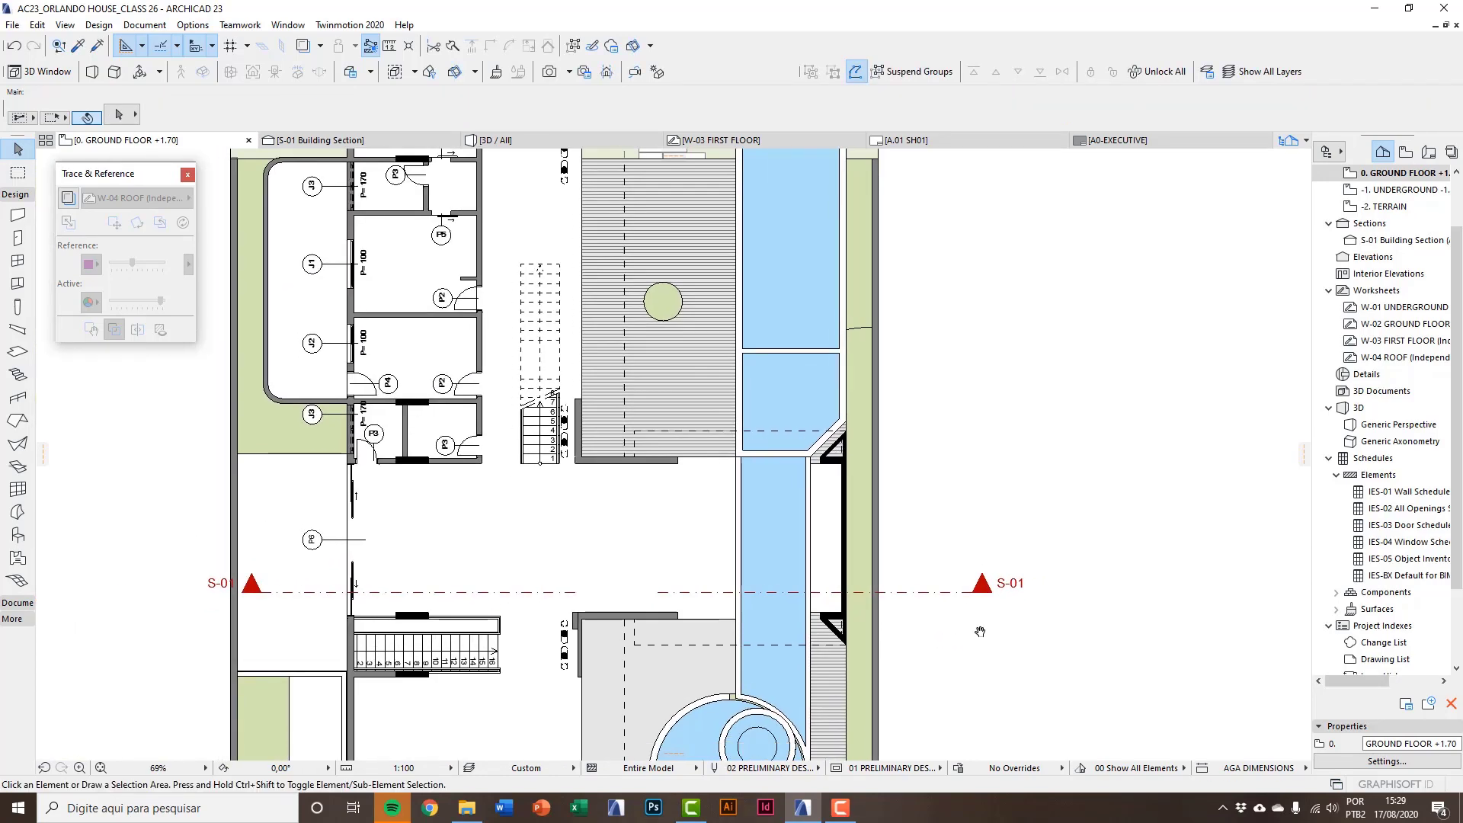
Turn on the trace reference and set it to the W-02 GROUND FLOOR (Independent) worksheet.
click(68, 198)
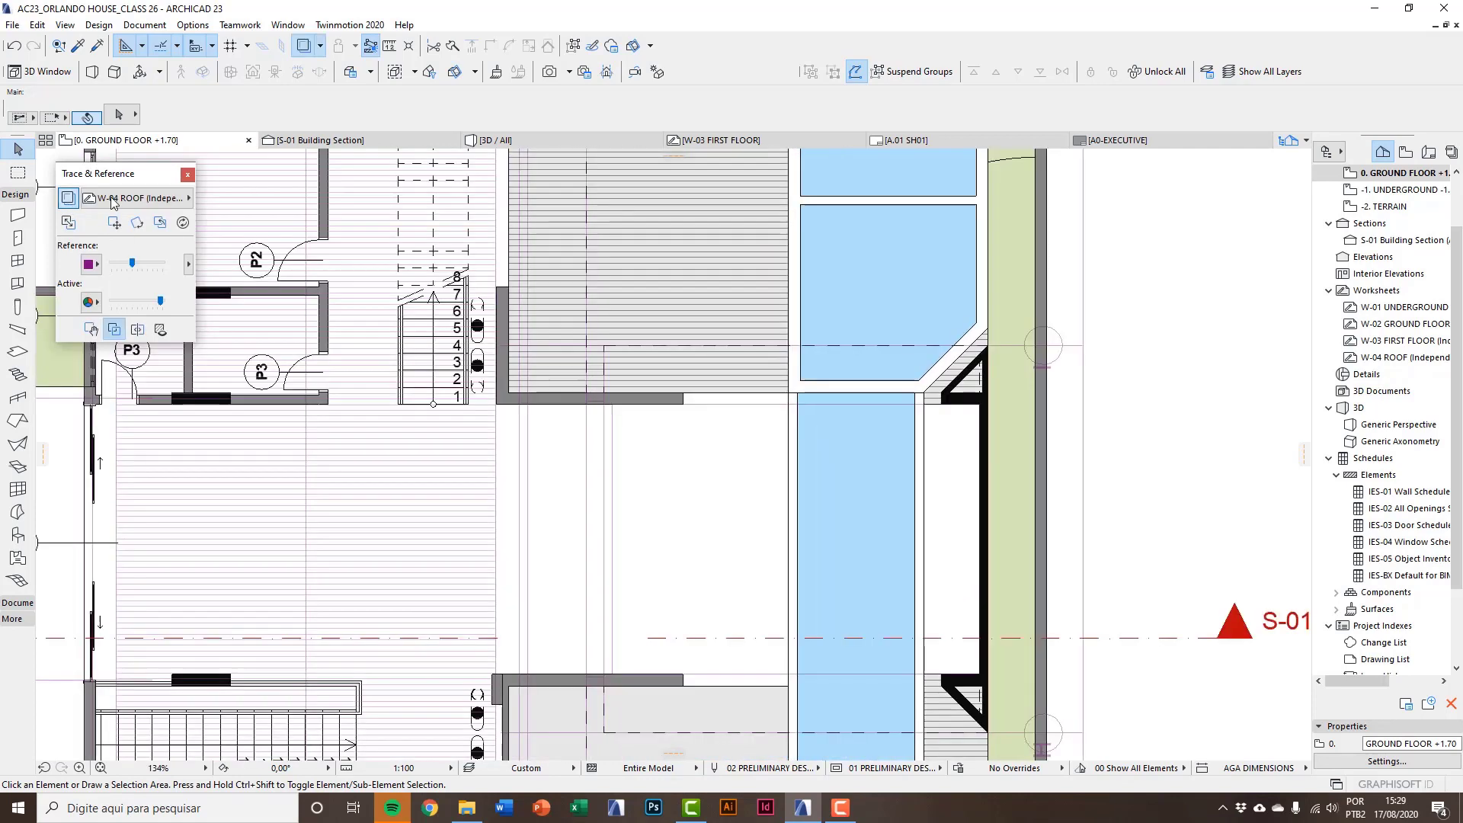
click(114, 199)
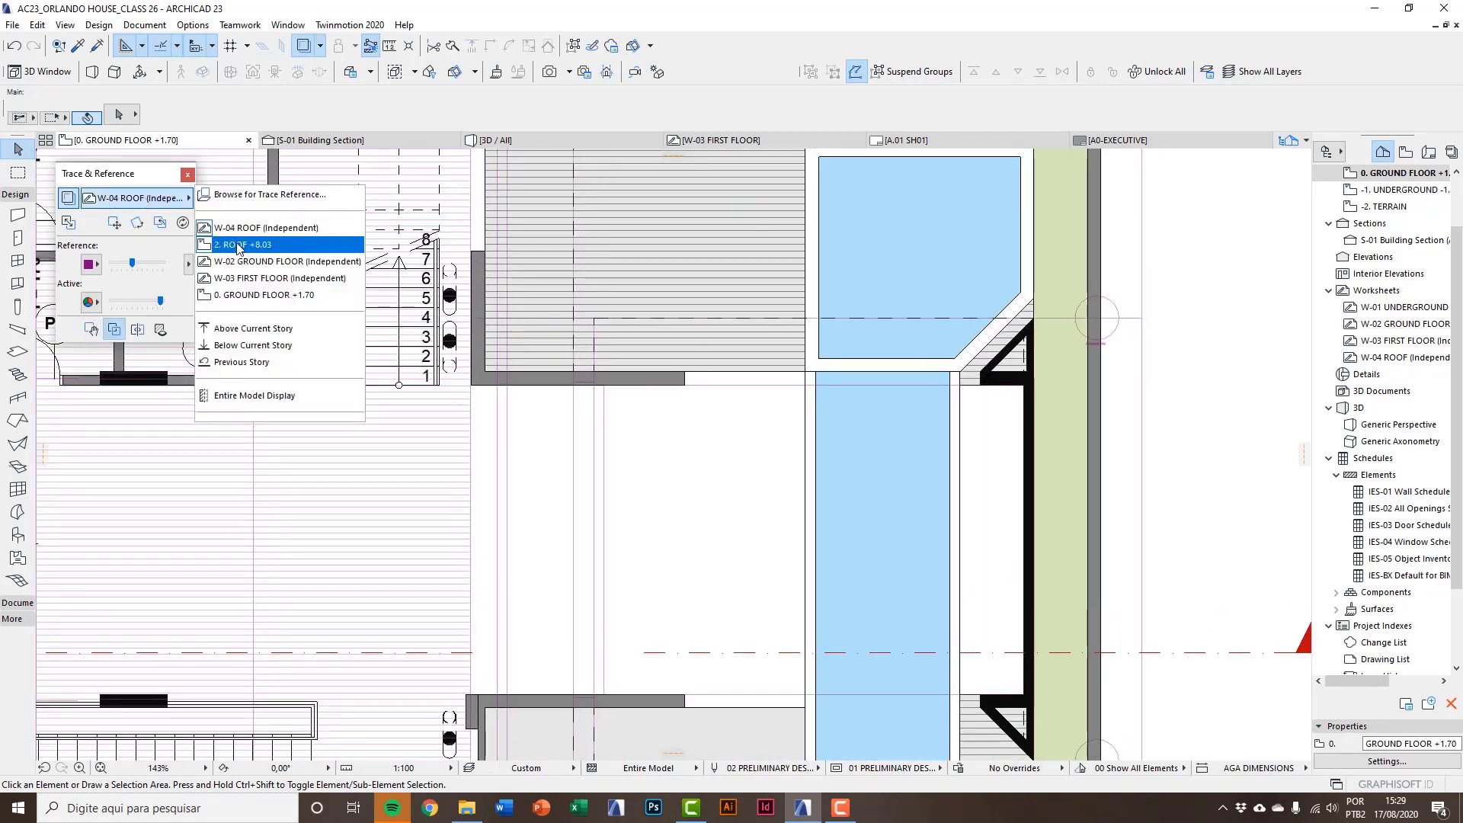
click(263, 260)
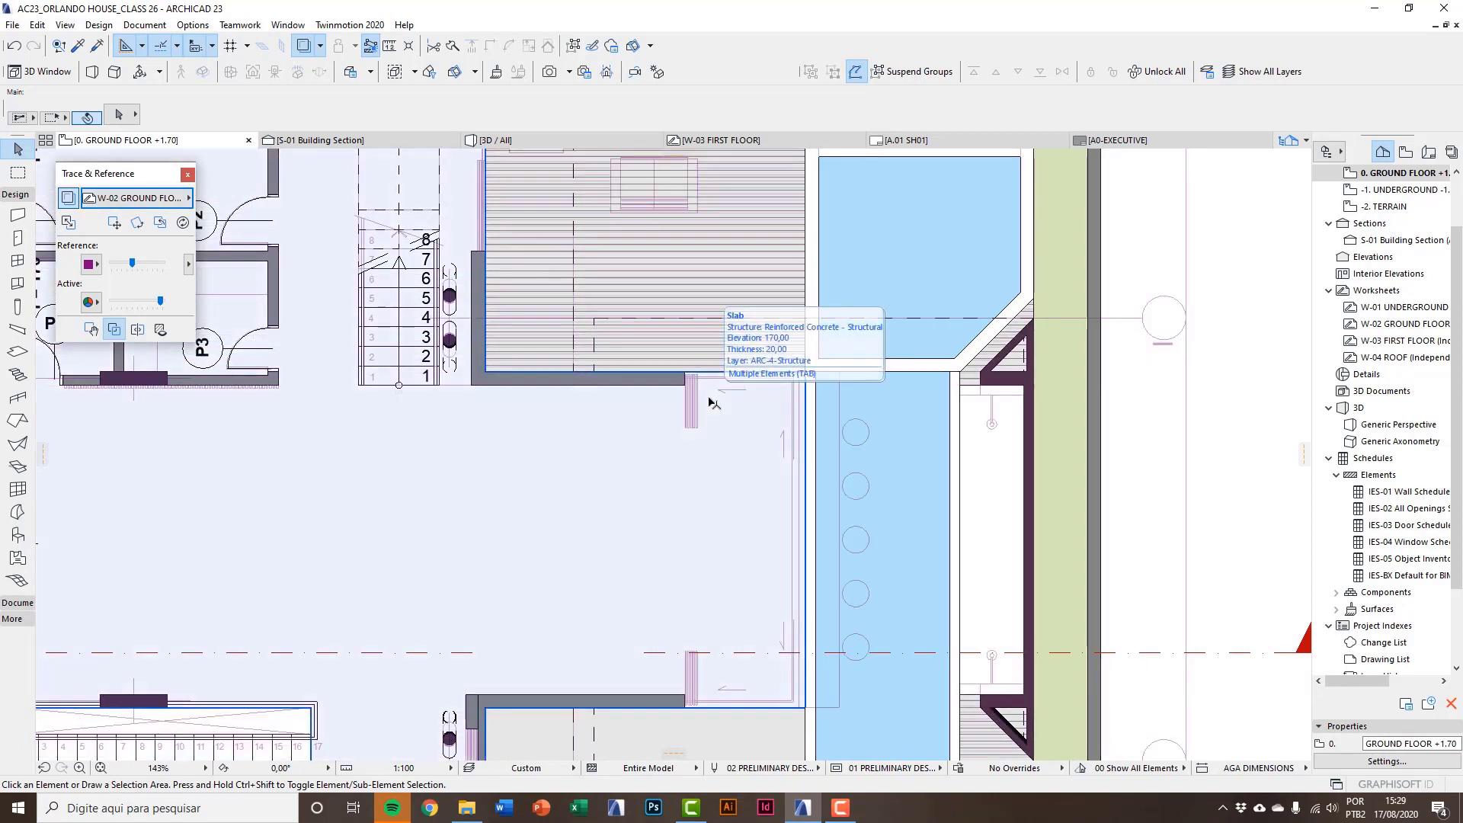
middle_drag(695, 450, 594, 379)
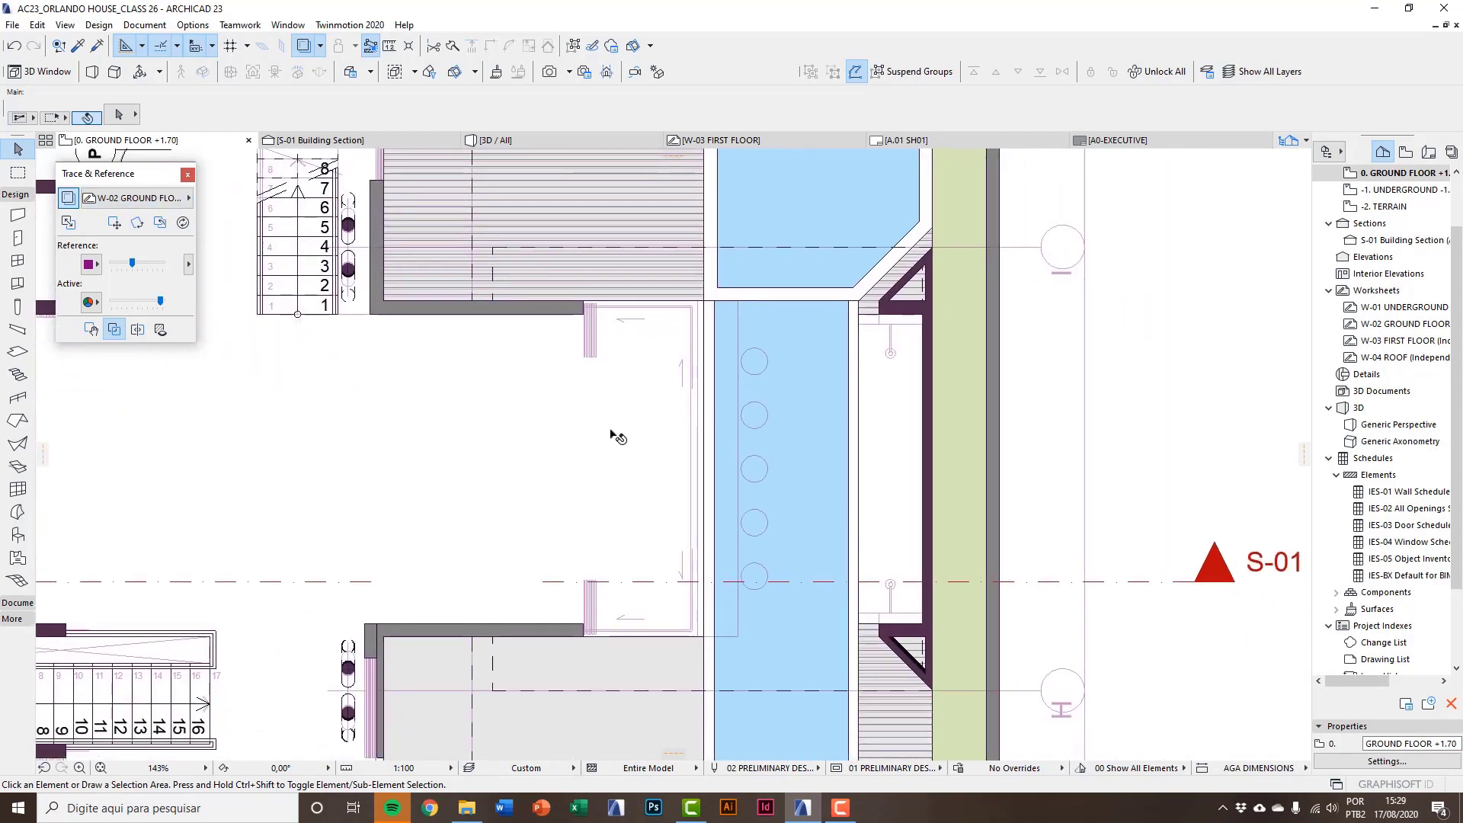
scroll(597, 491, up, 2)
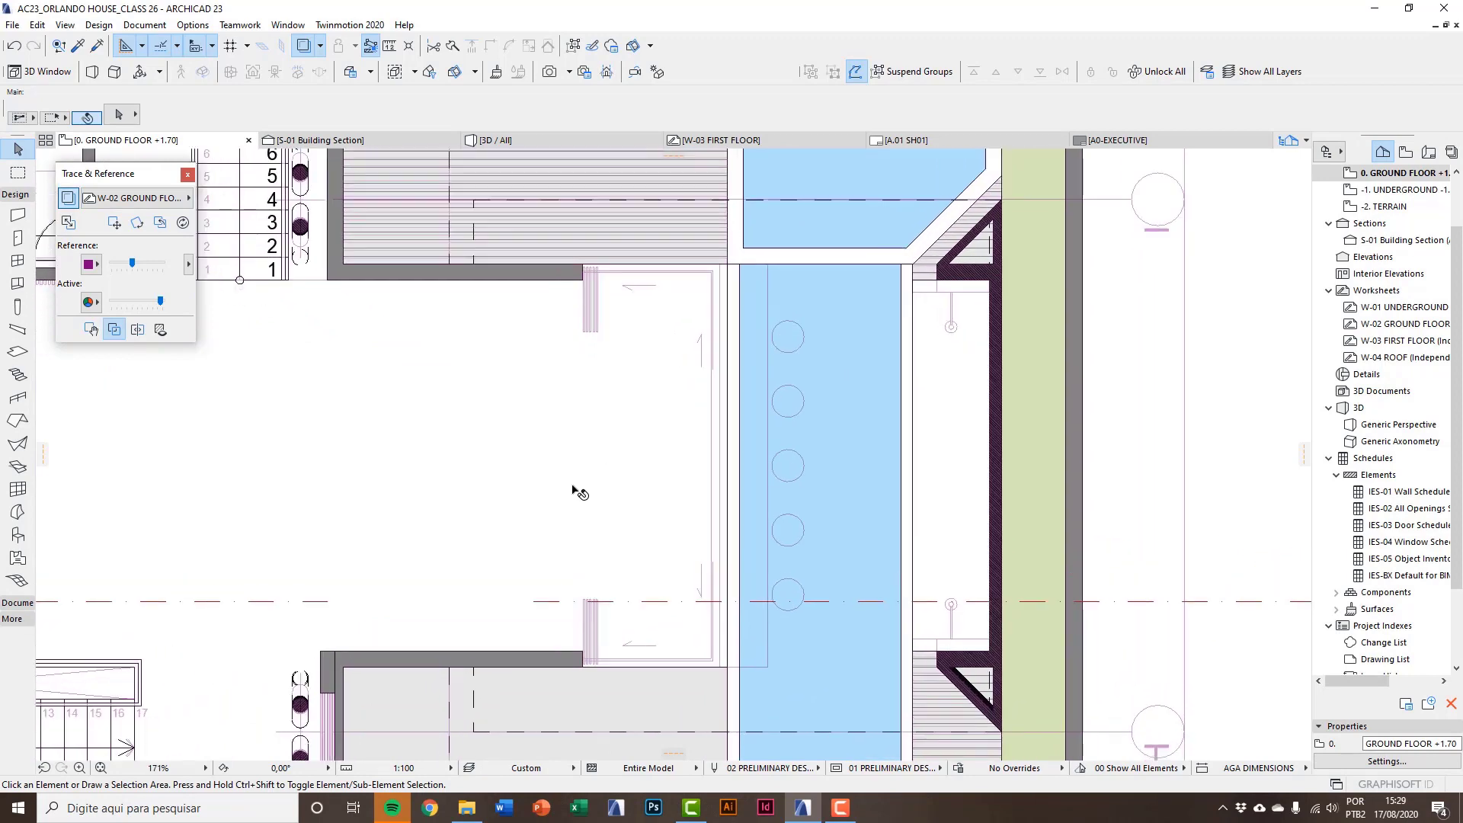
Draw a vertical line across the open room, joining the facing inner corners of the upper and lower walls.
click(15, 194)
click(19, 346)
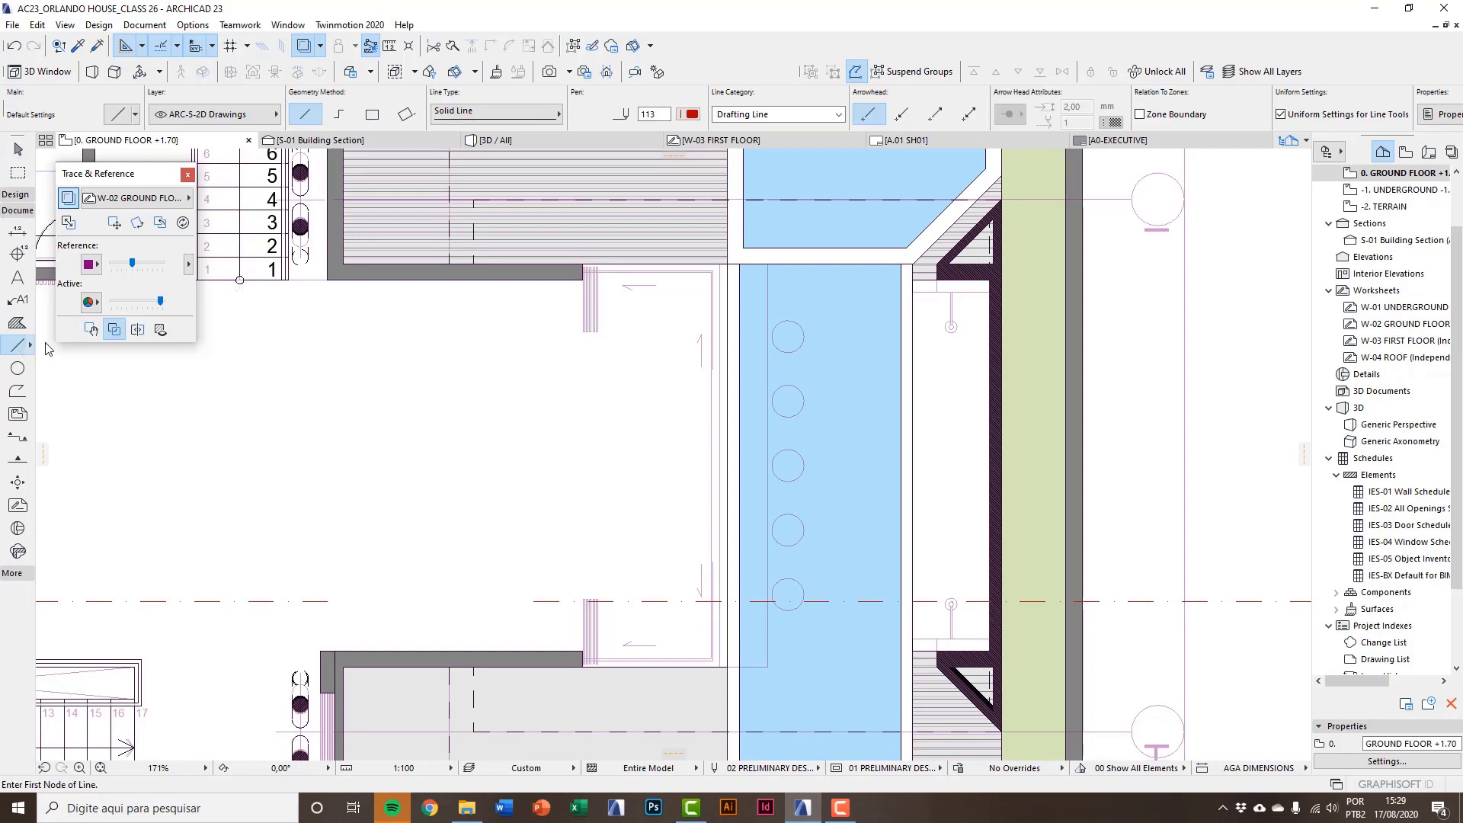
scroll(350, 284, up, 6)
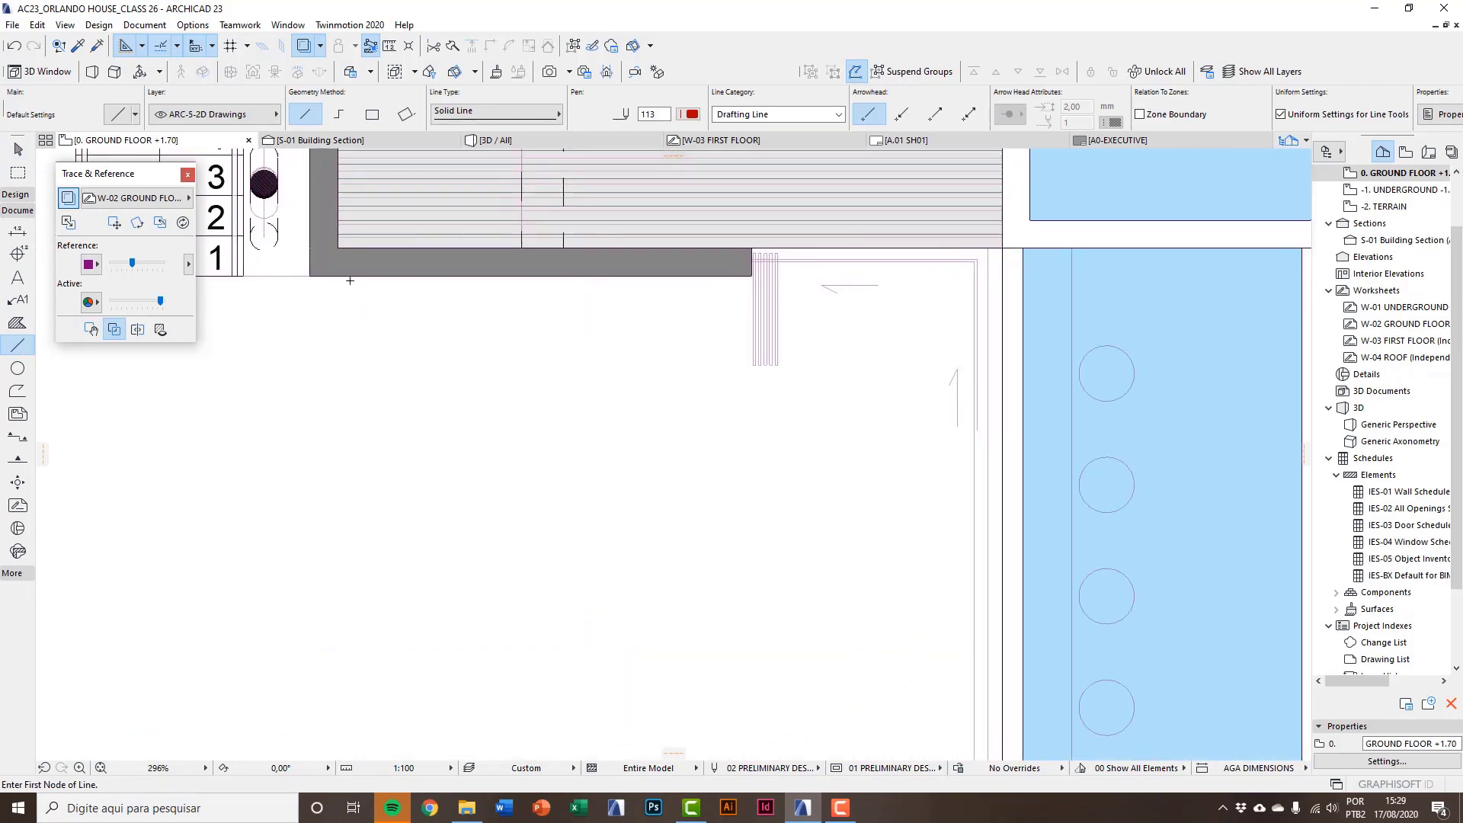
click(314, 272)
scroll(314, 272, down, 3)
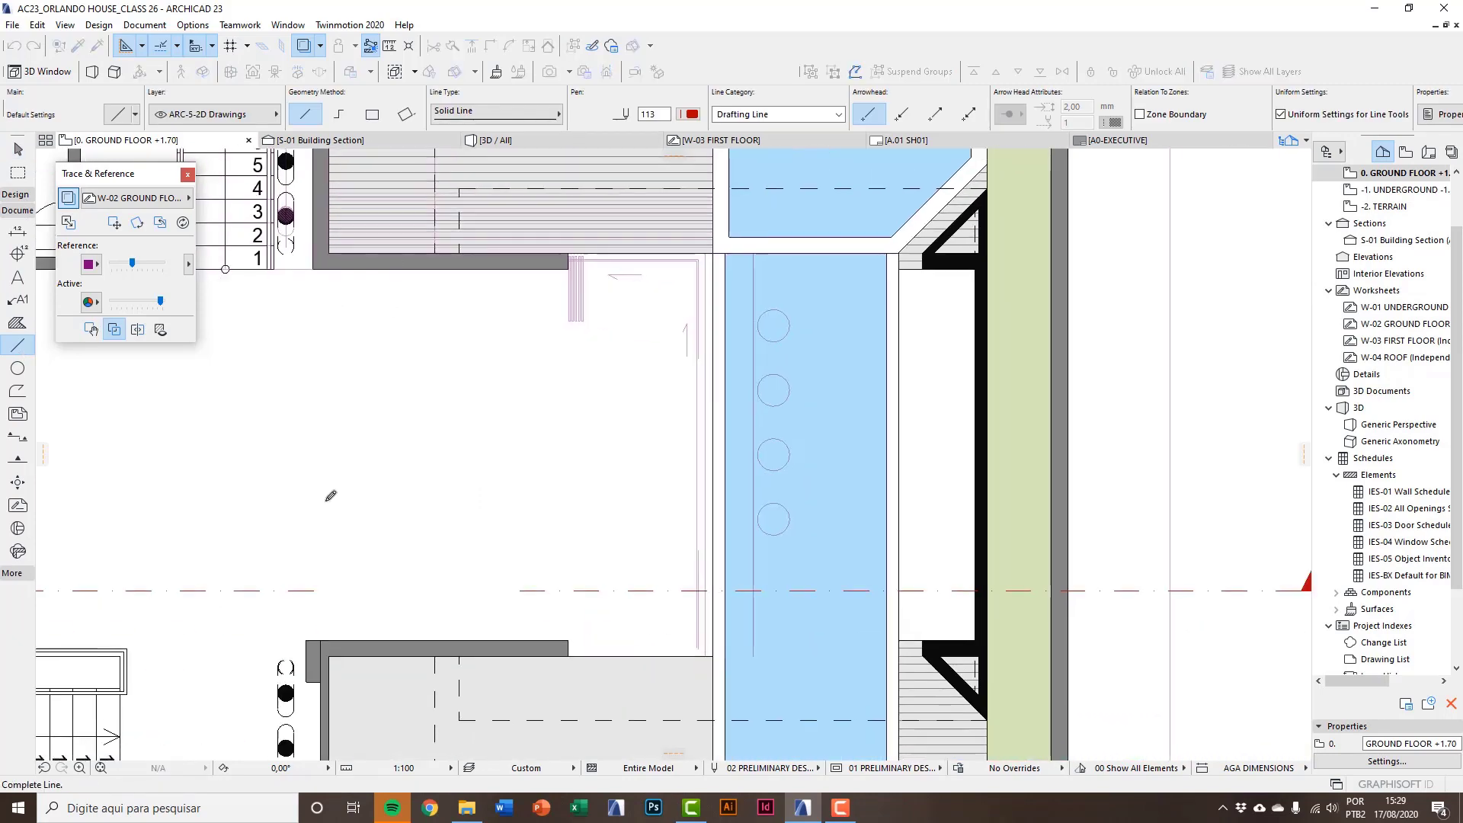
click(314, 635)
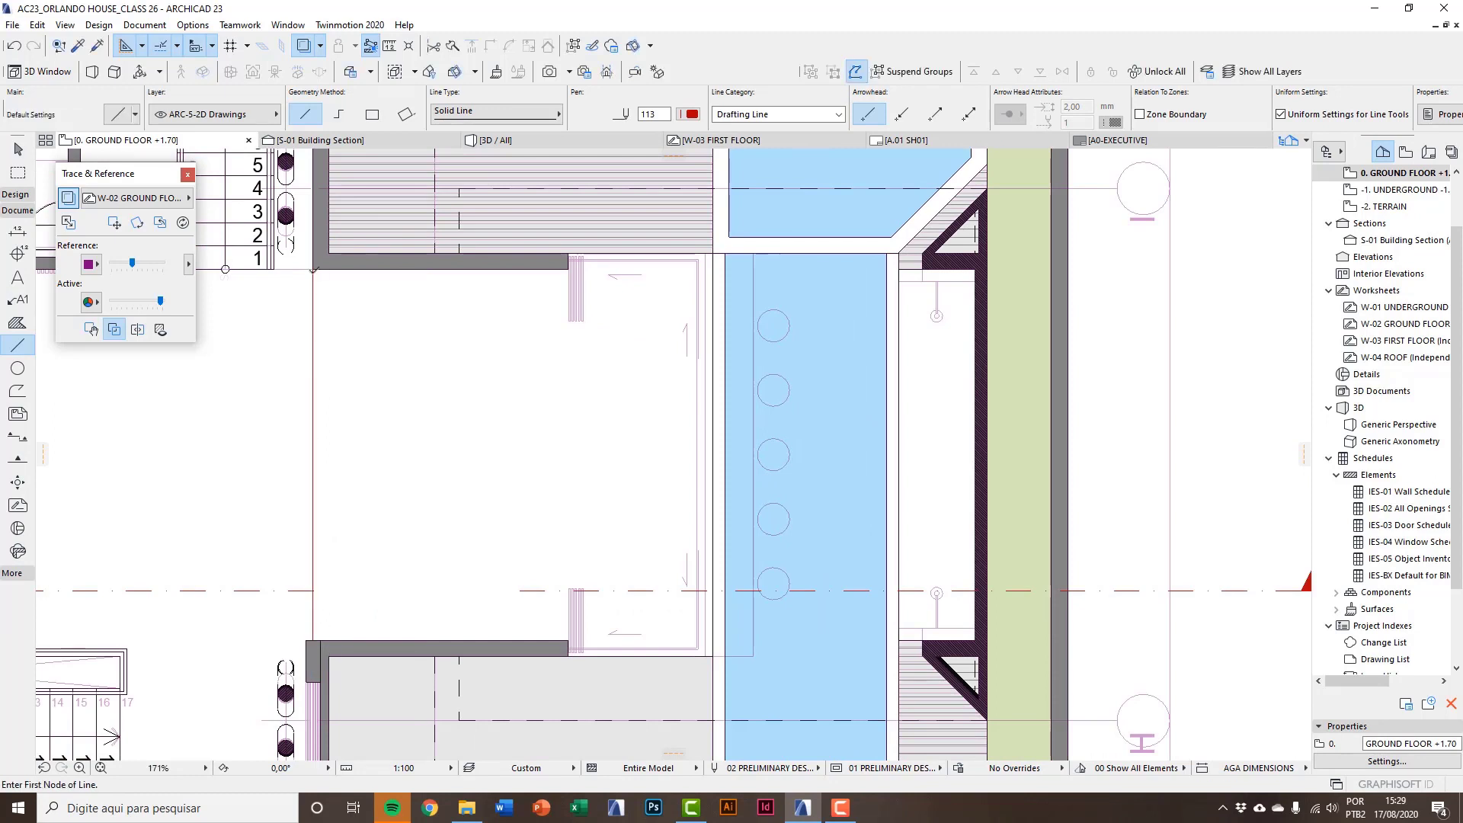
click(313, 270)
scroll(355, 266, up, 8)
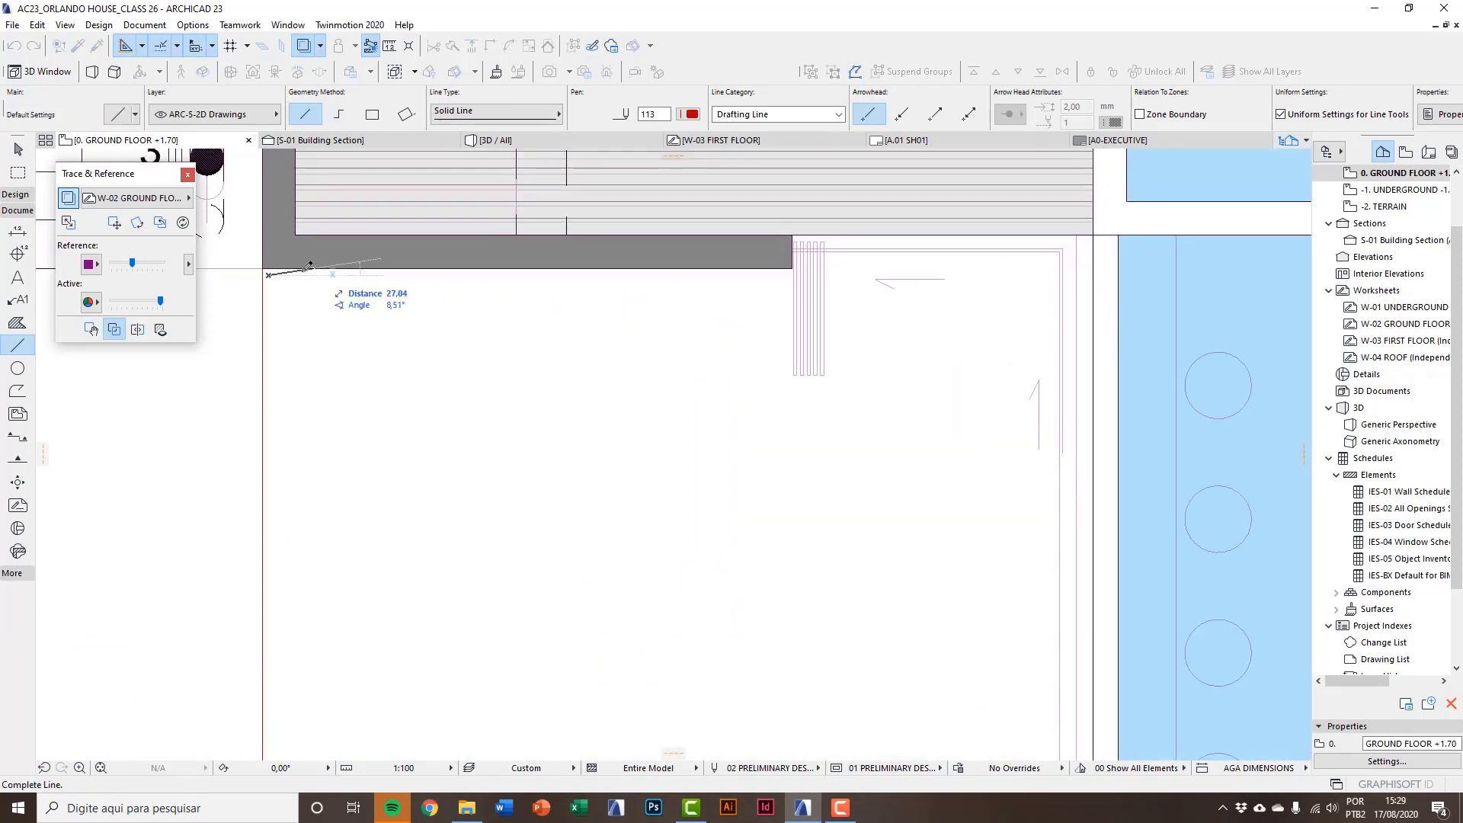
key(Escape)
Draw a horizontal line from the upper wall's corner along its room-side face, extending past the wall's end.
click(262, 268)
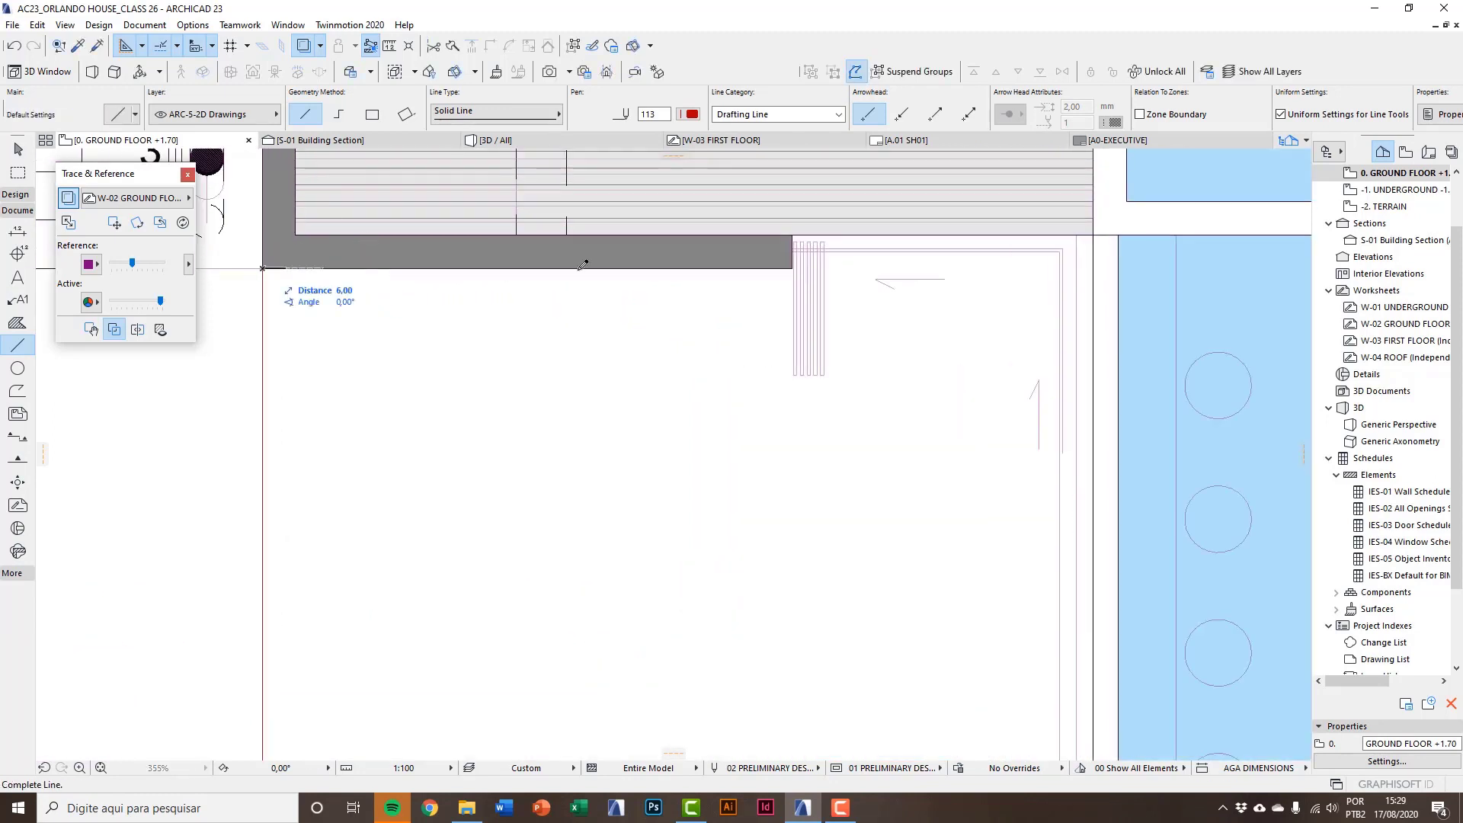
click(861, 268)
key(Escape)
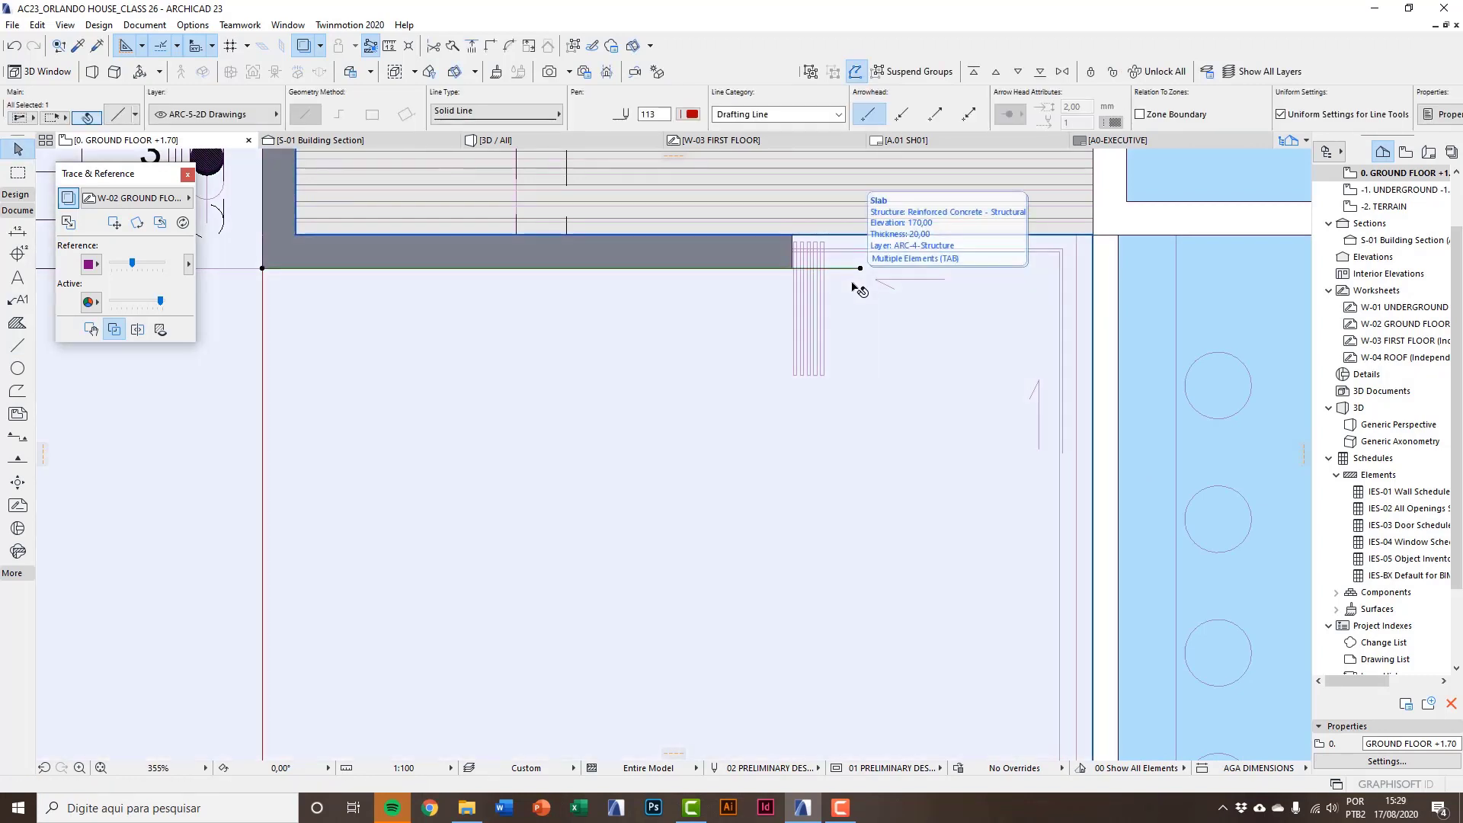
Place a copy of the horizontal line parallel below it in the room, near the end of the traced window strip.
key(ctrl+d)
click(860, 268)
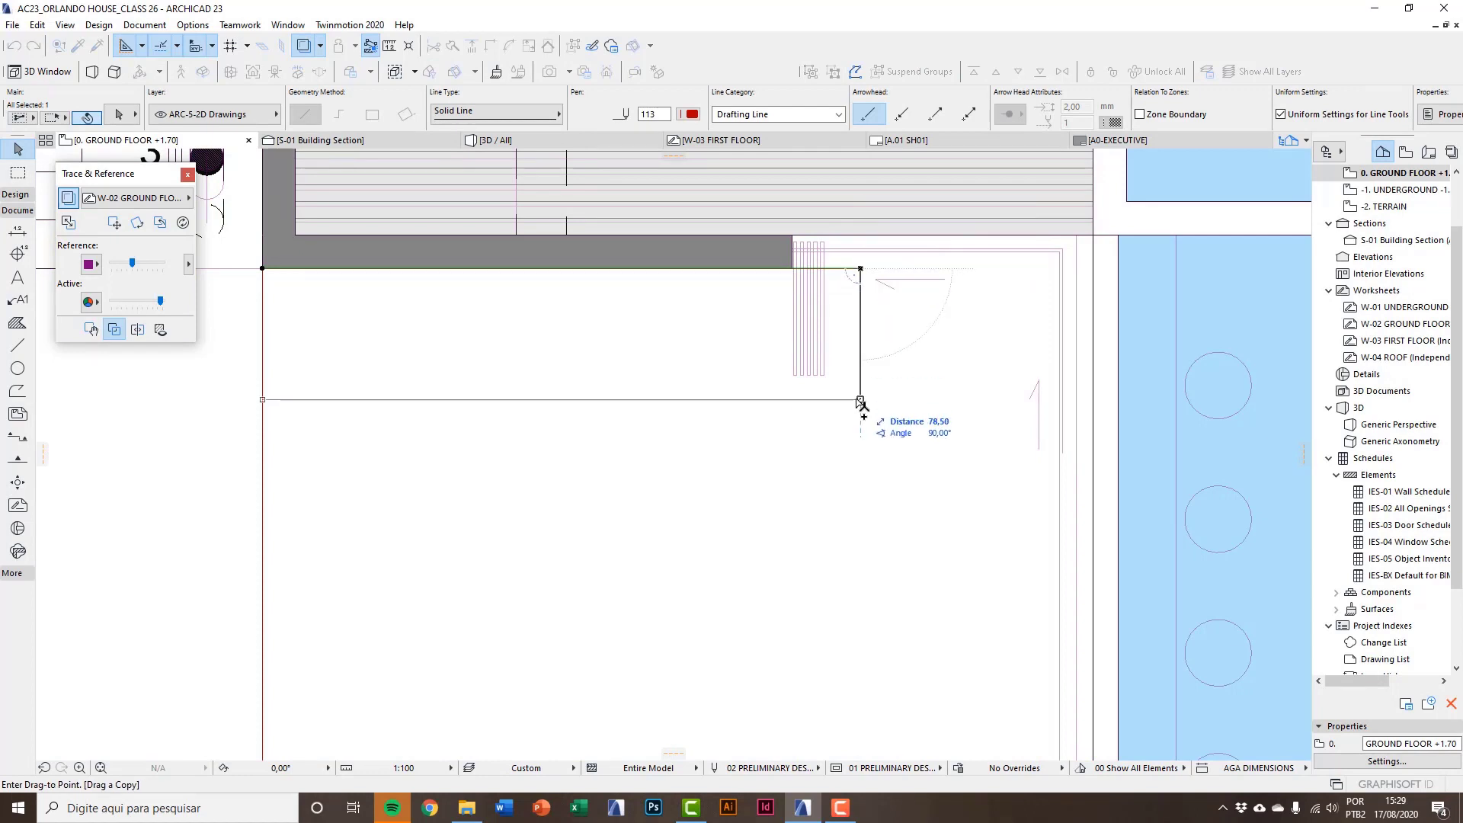
key(Tab)
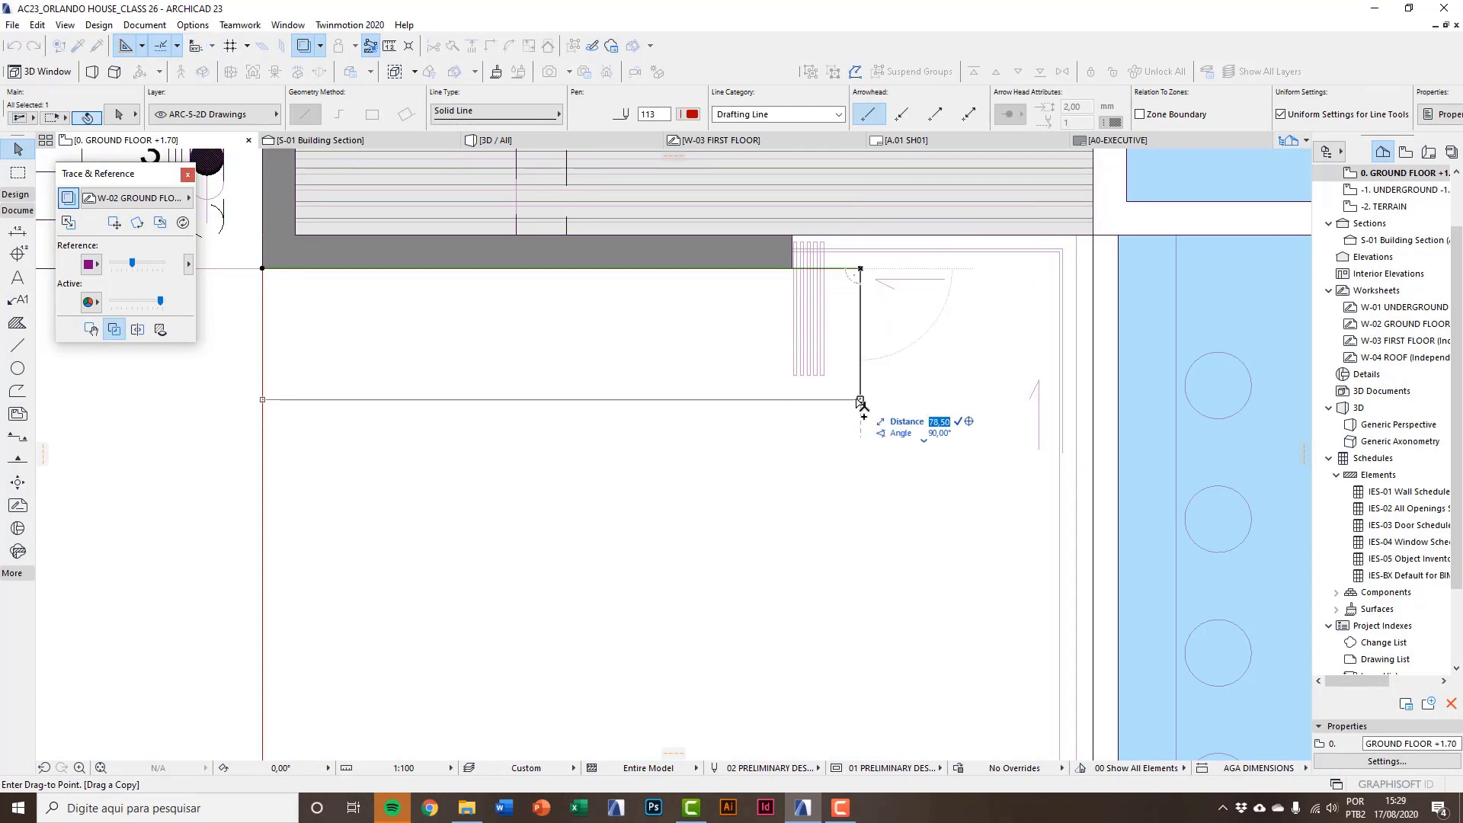
key(Return)
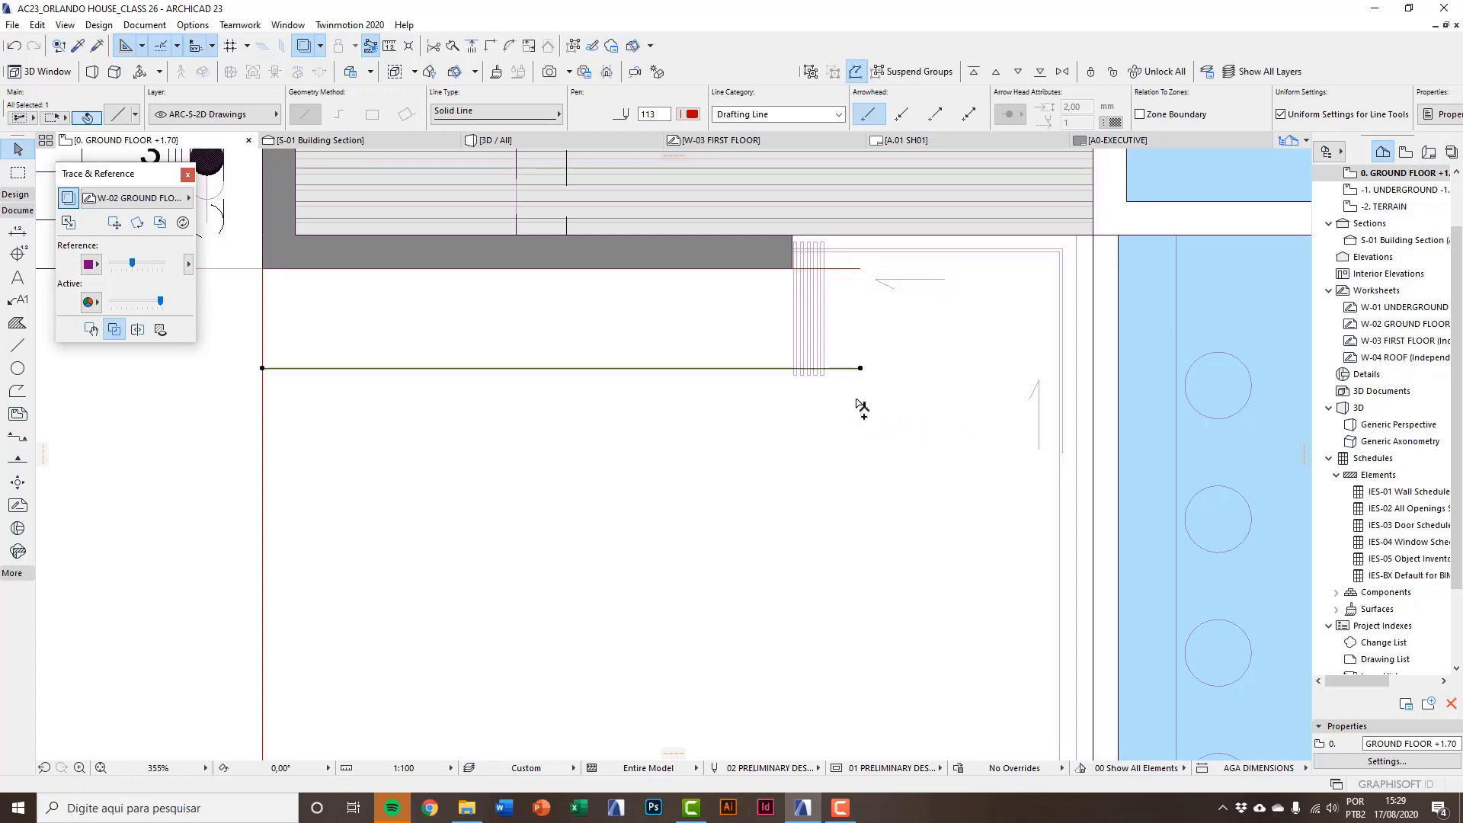
Copy both horizontal lines down so the lower copy lies along the room-side face of the lower wall.
scroll(835, 290, down, 2)
shift+click(847, 274)
middle_drag(848, 416, 814, 340)
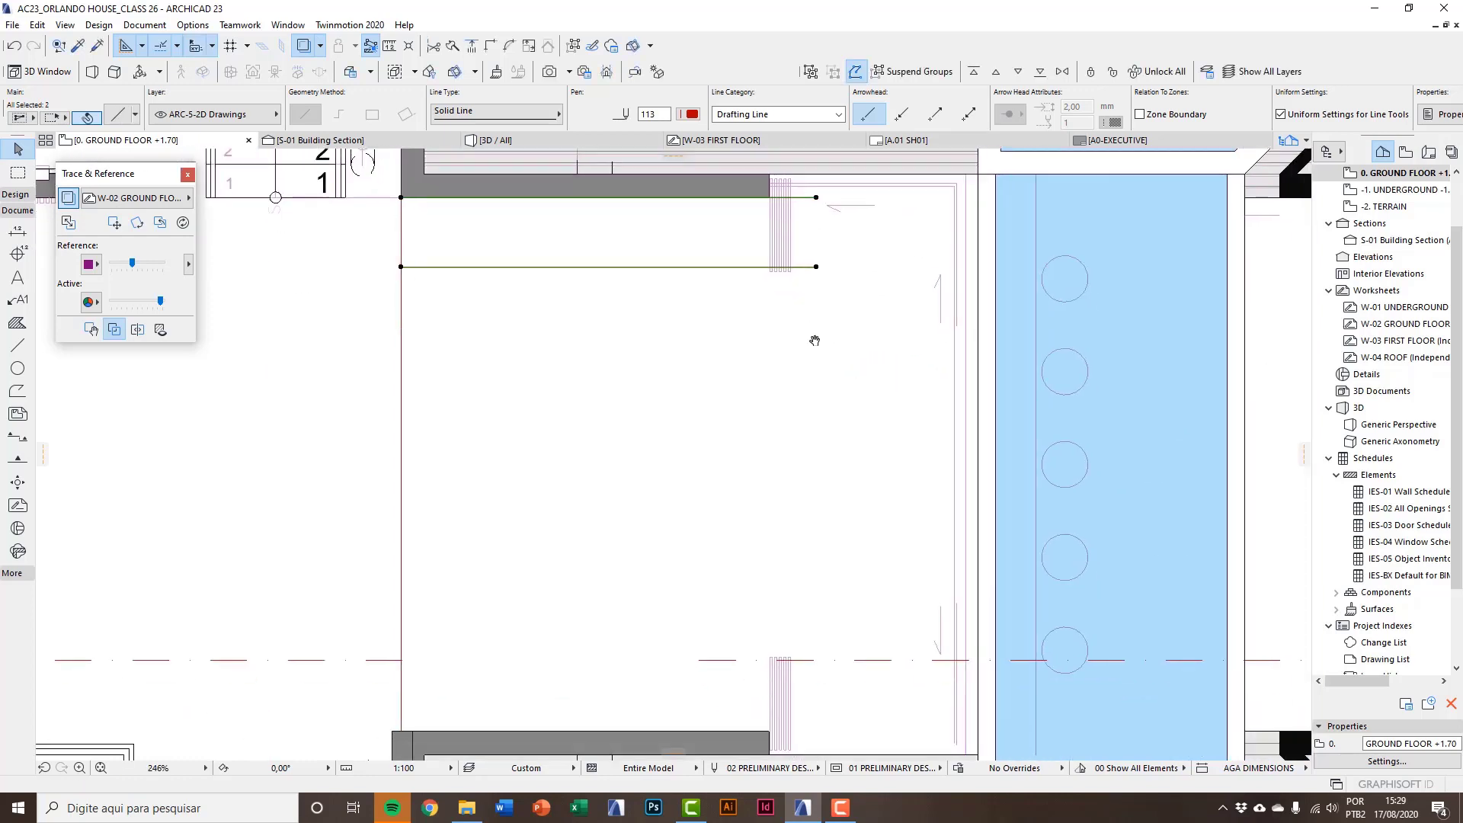
key(ctrl+shift+d)
click(816, 267)
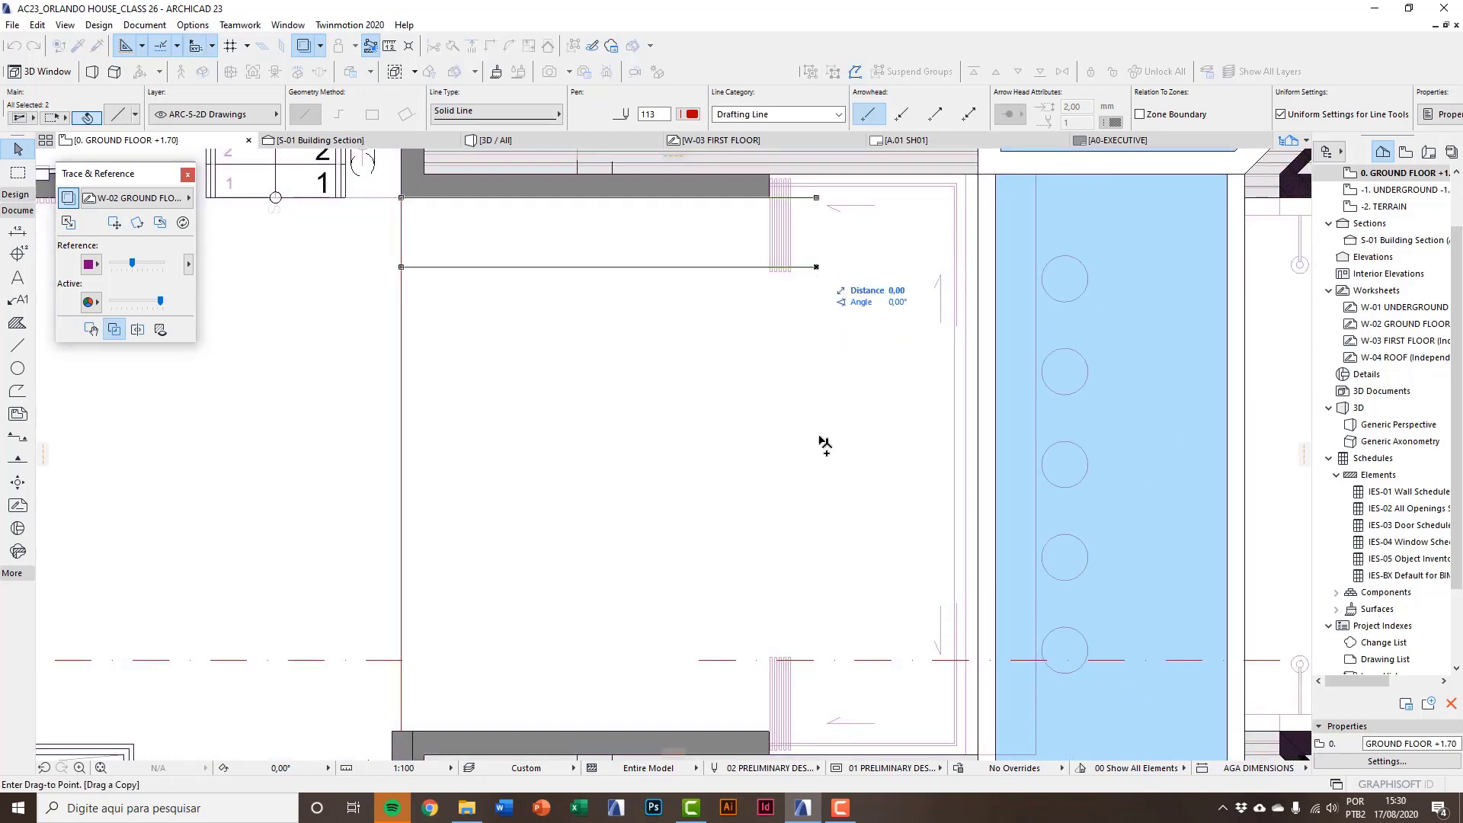
click(775, 729)
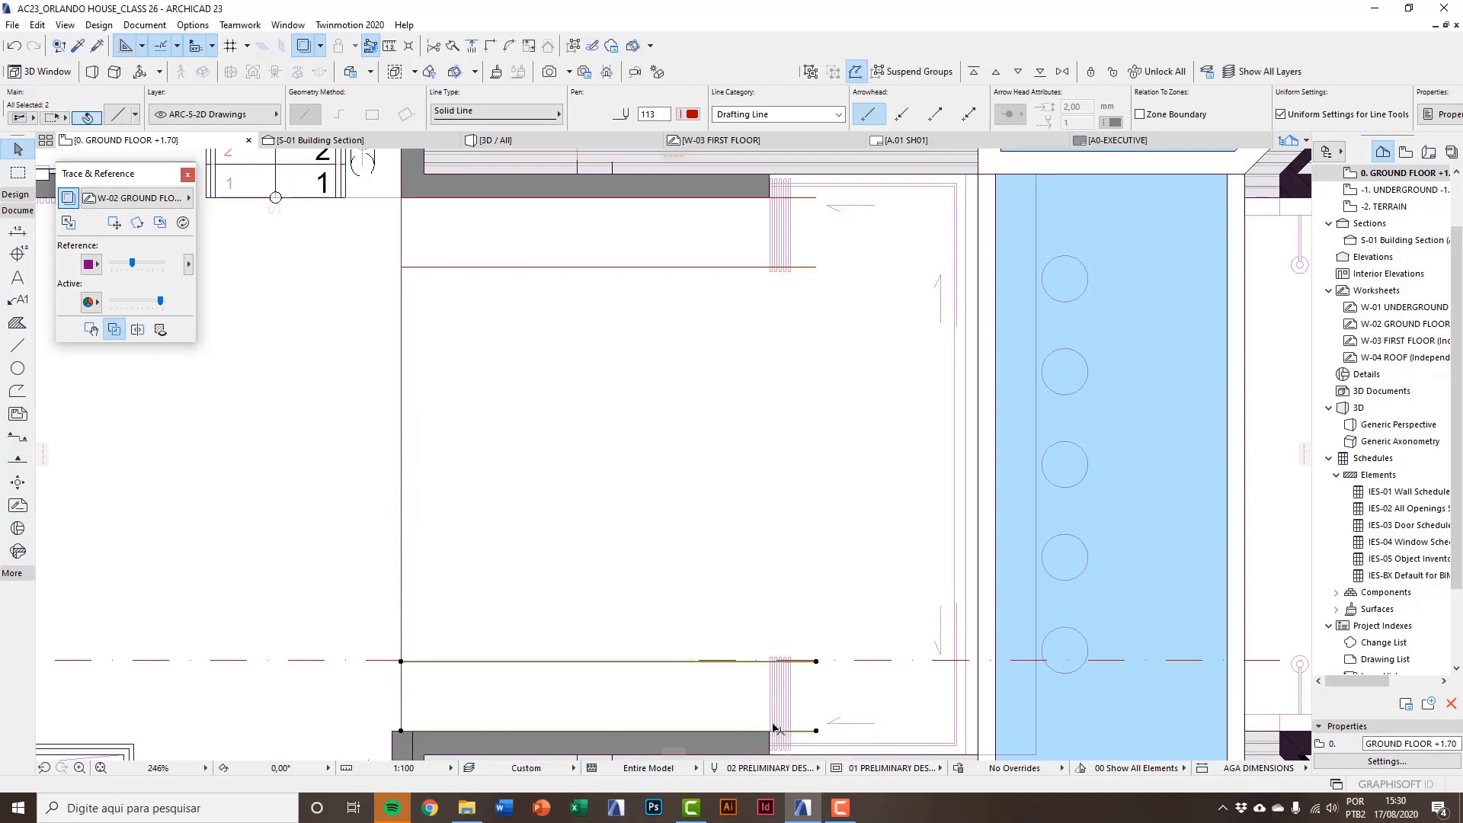
key(Escape)
Copy the horizontal line nearest the lower wall upward into the room at a distance of 120.
click(816, 662)
middle_drag(817, 664, 801, 648)
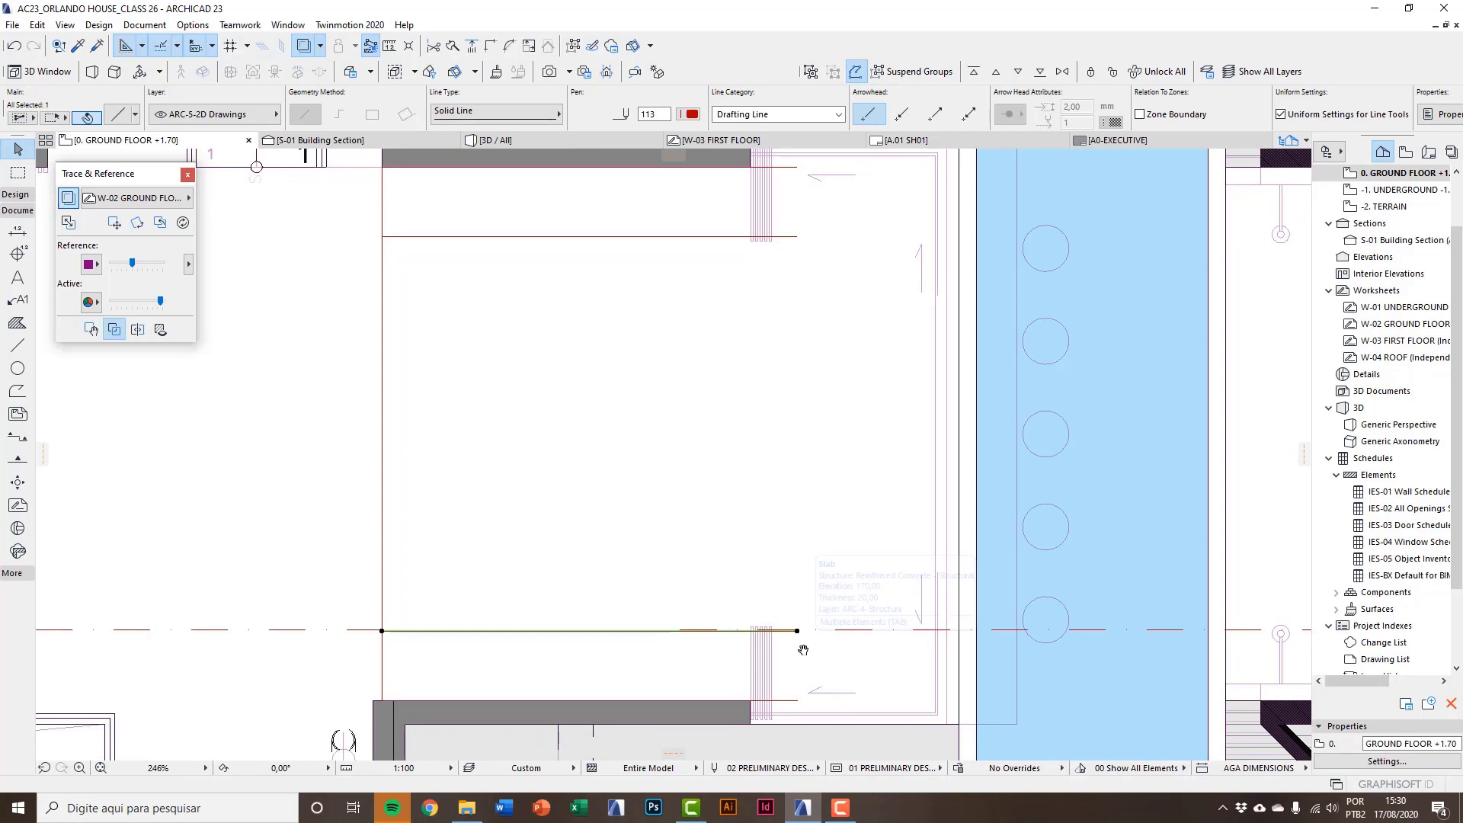
key(ctrl+shift+d)
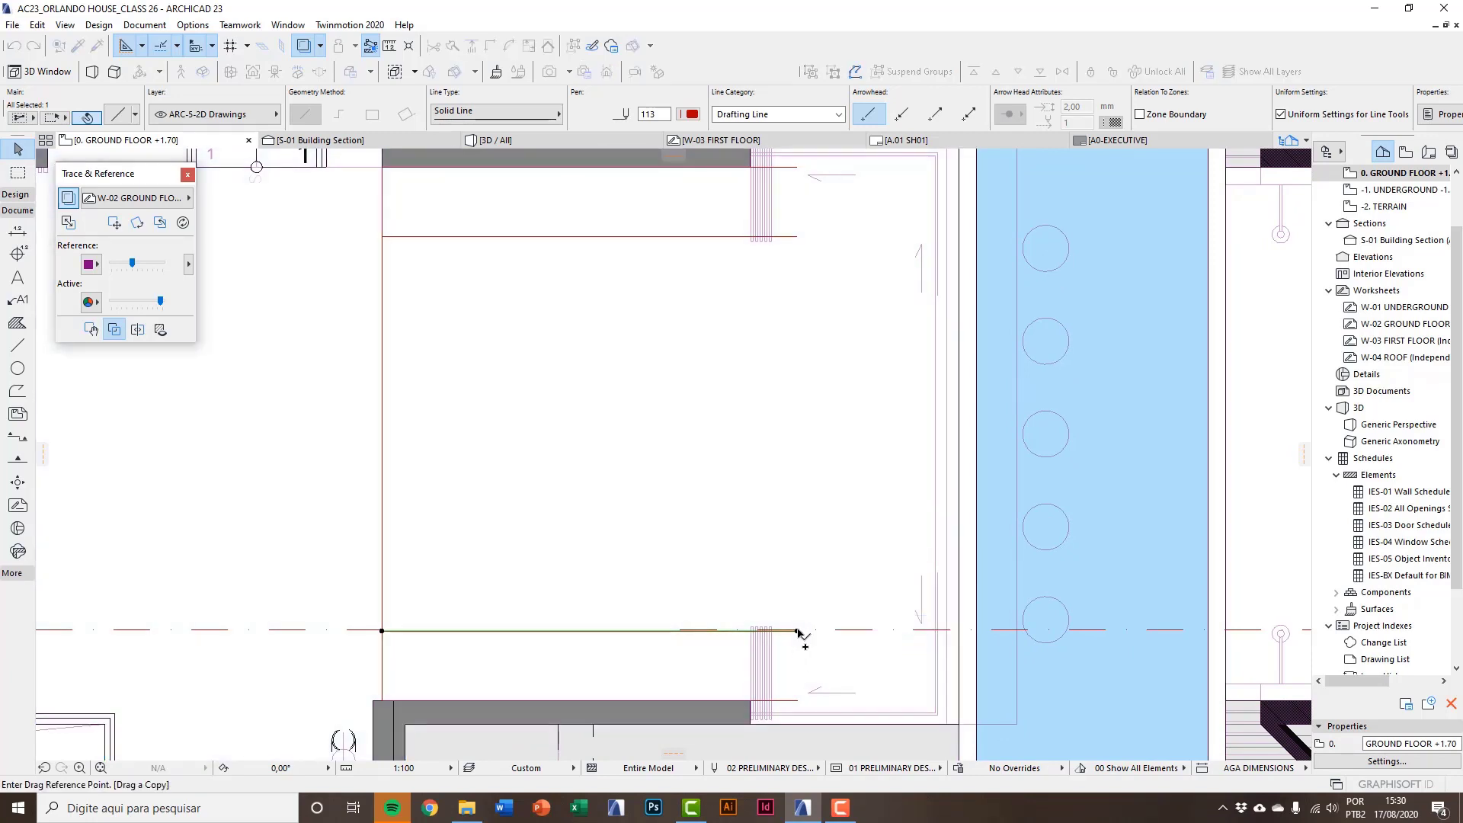
click(797, 631)
text(r)
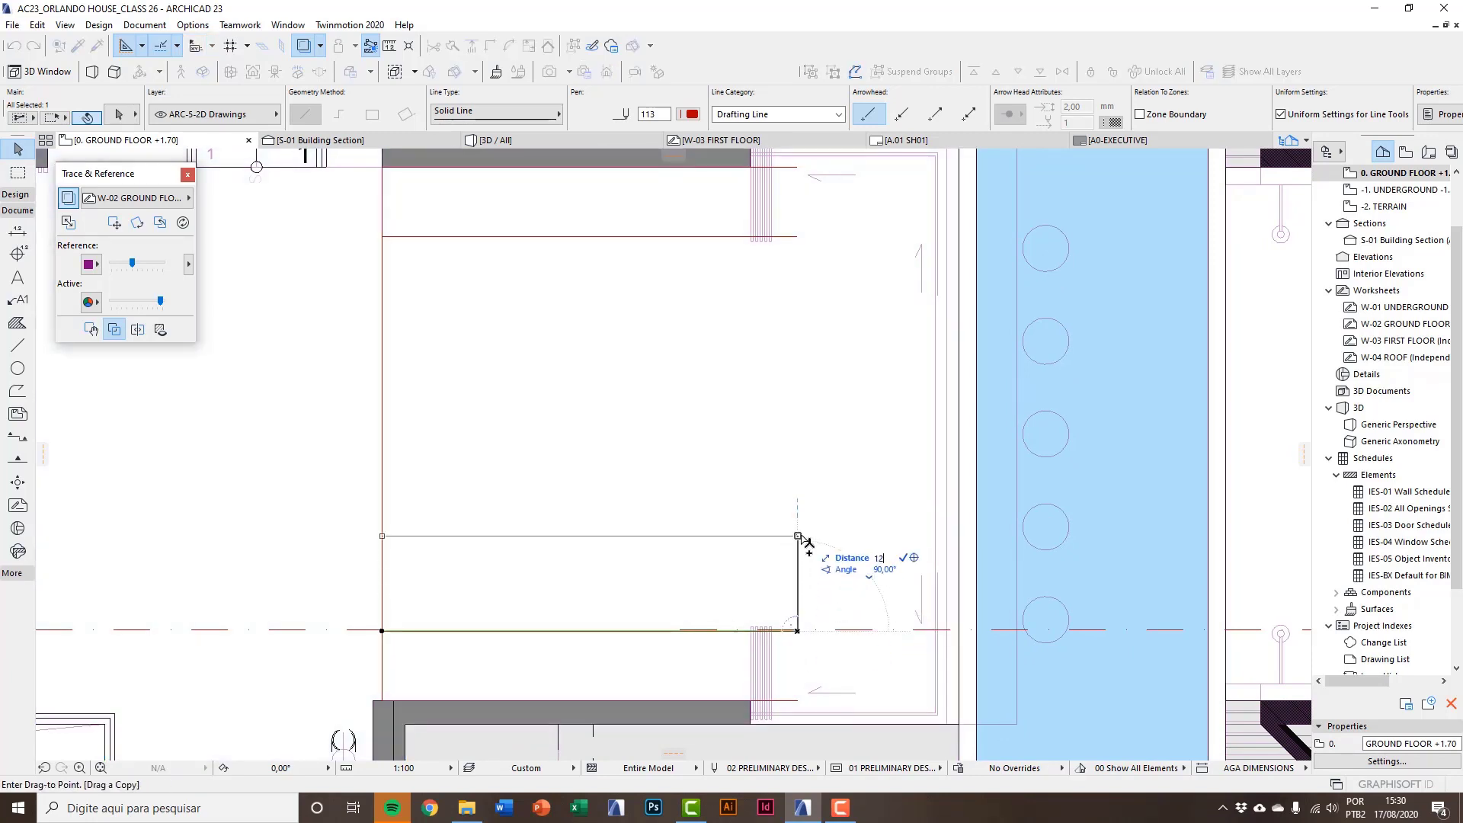
text(120)
key(Return)
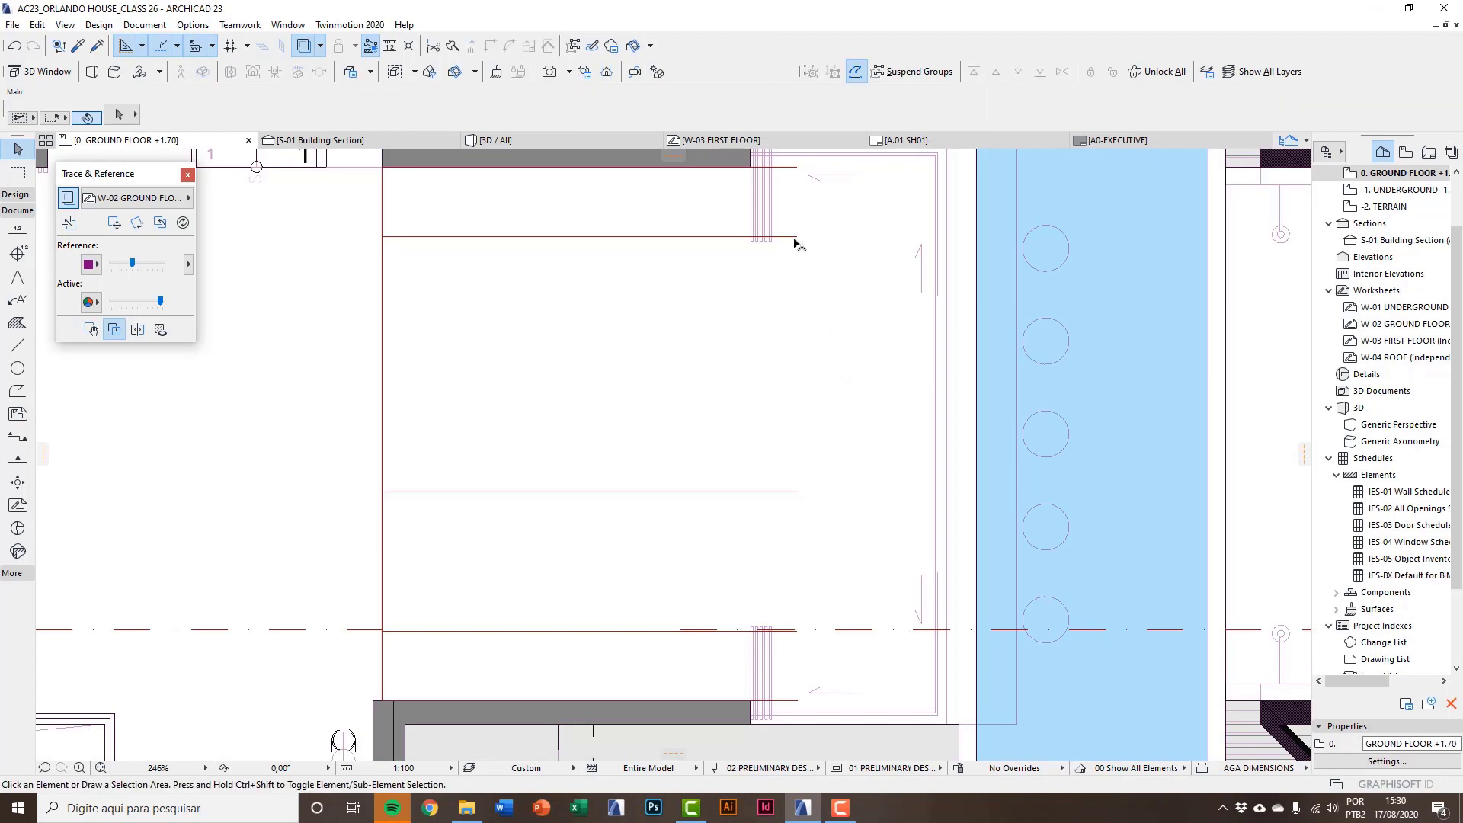
Copy the second horizontal line below the upper wall downward into the room at a distance of 120.
click(796, 237)
key(ctrl+shift+d)
click(796, 237)
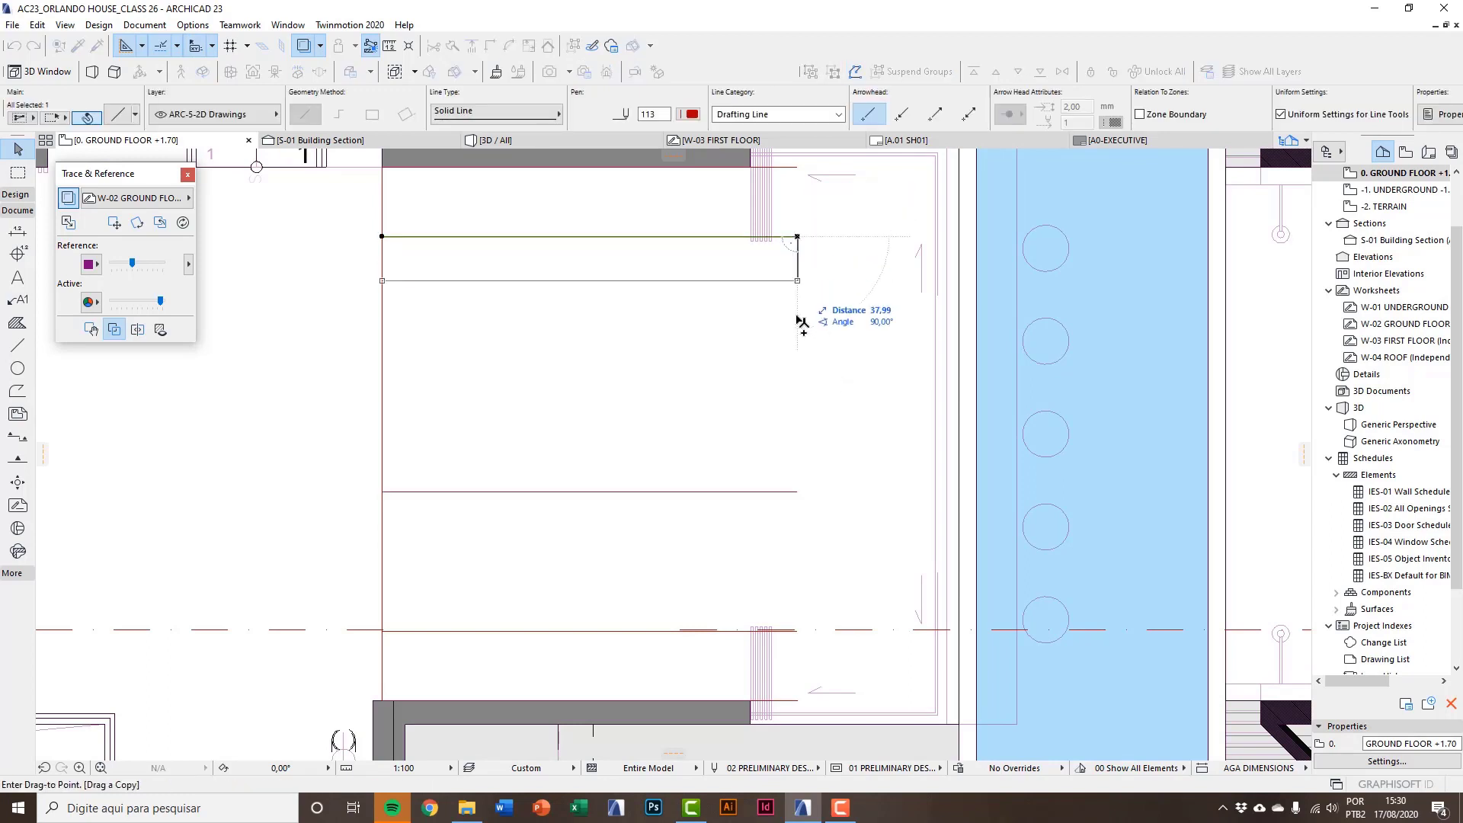
key(r)
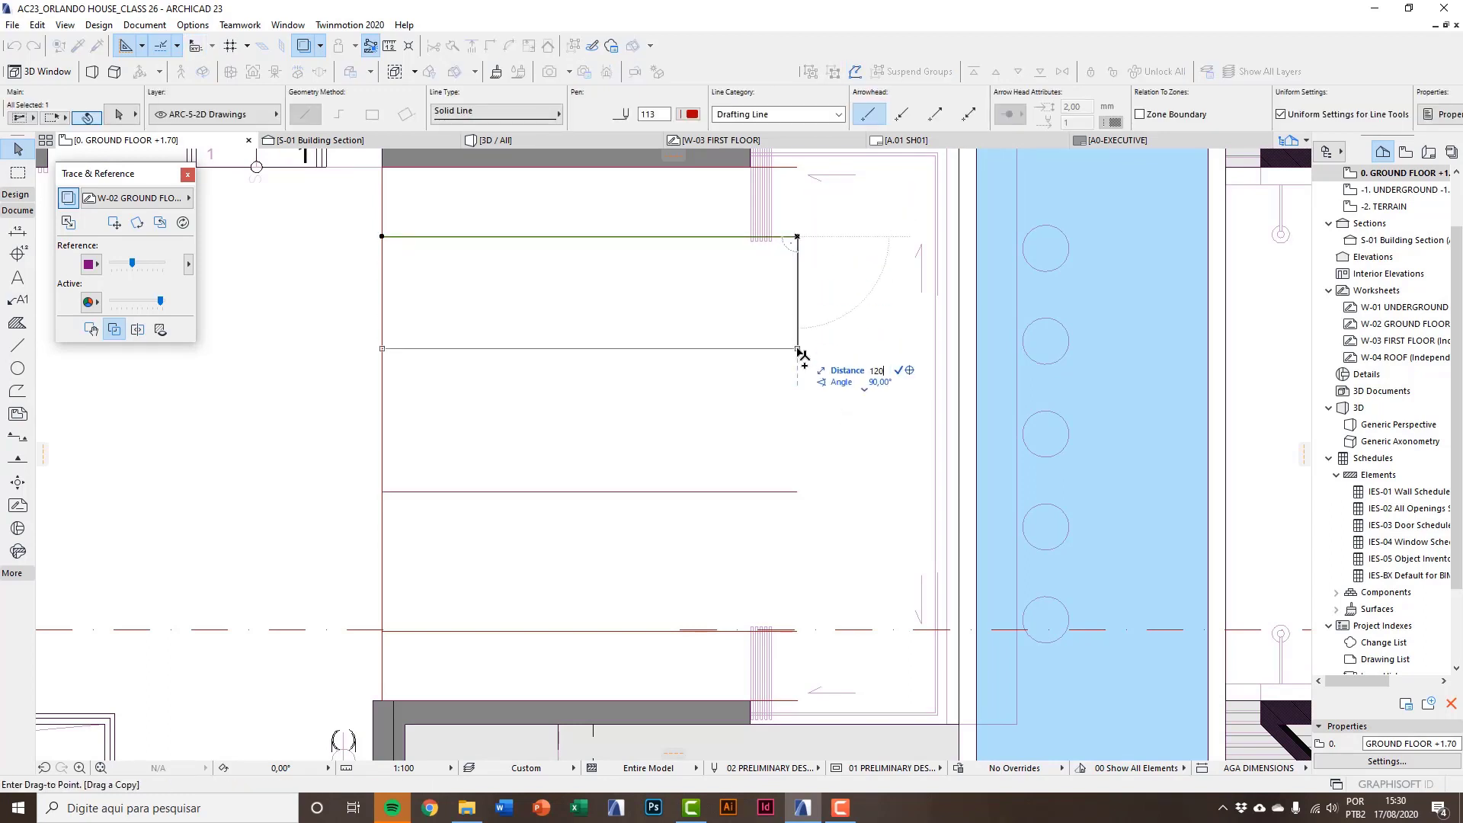
key(Return)
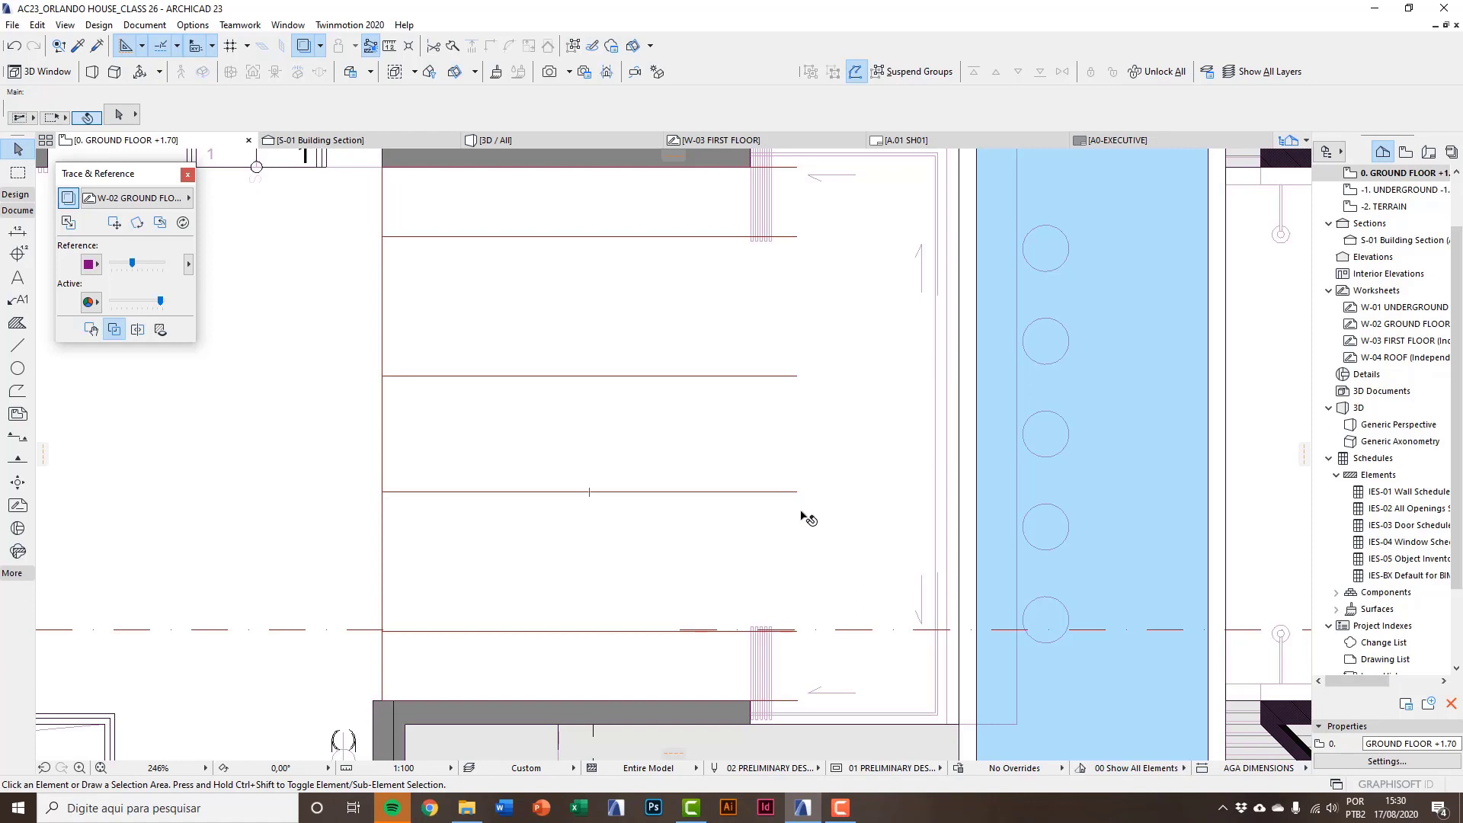
middle_drag(799, 514, 793, 512)
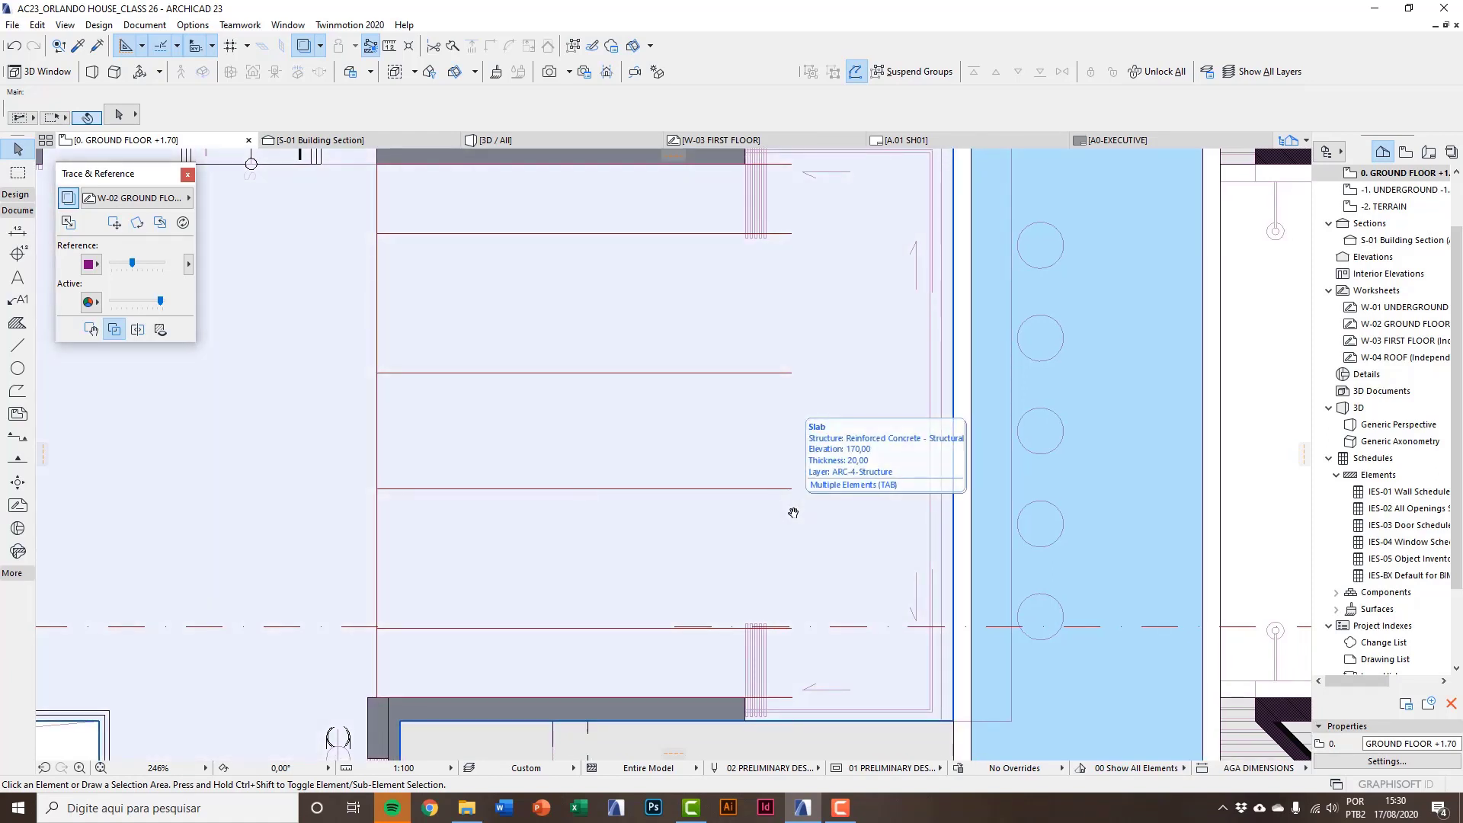
middle_drag(791, 511, 777, 512)
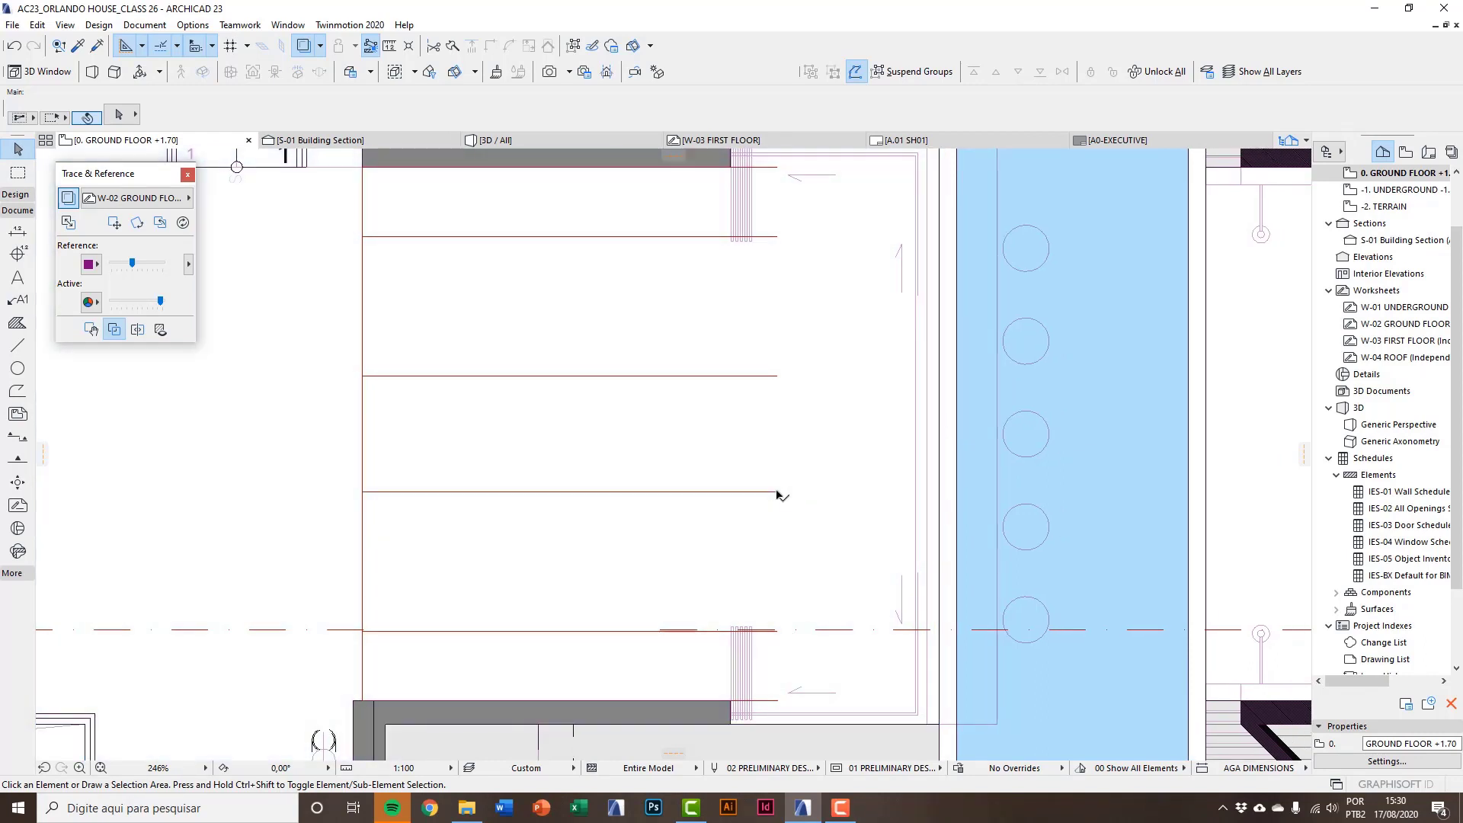
Copy the fourth horizontal line a short distance upward so two closely spaced lines run across the middle of the room.
click(775, 492)
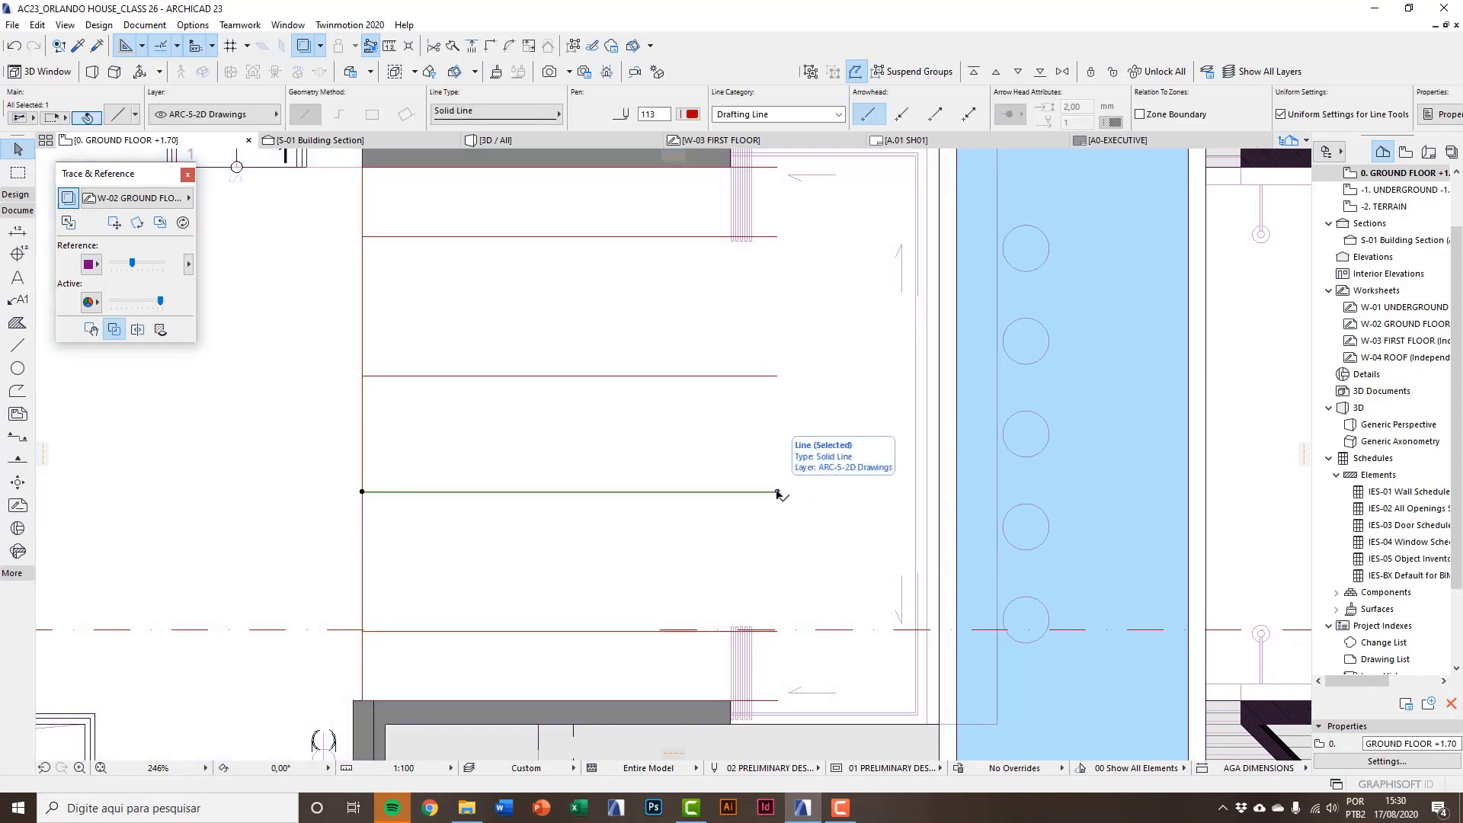
ctrl+click(777, 492)
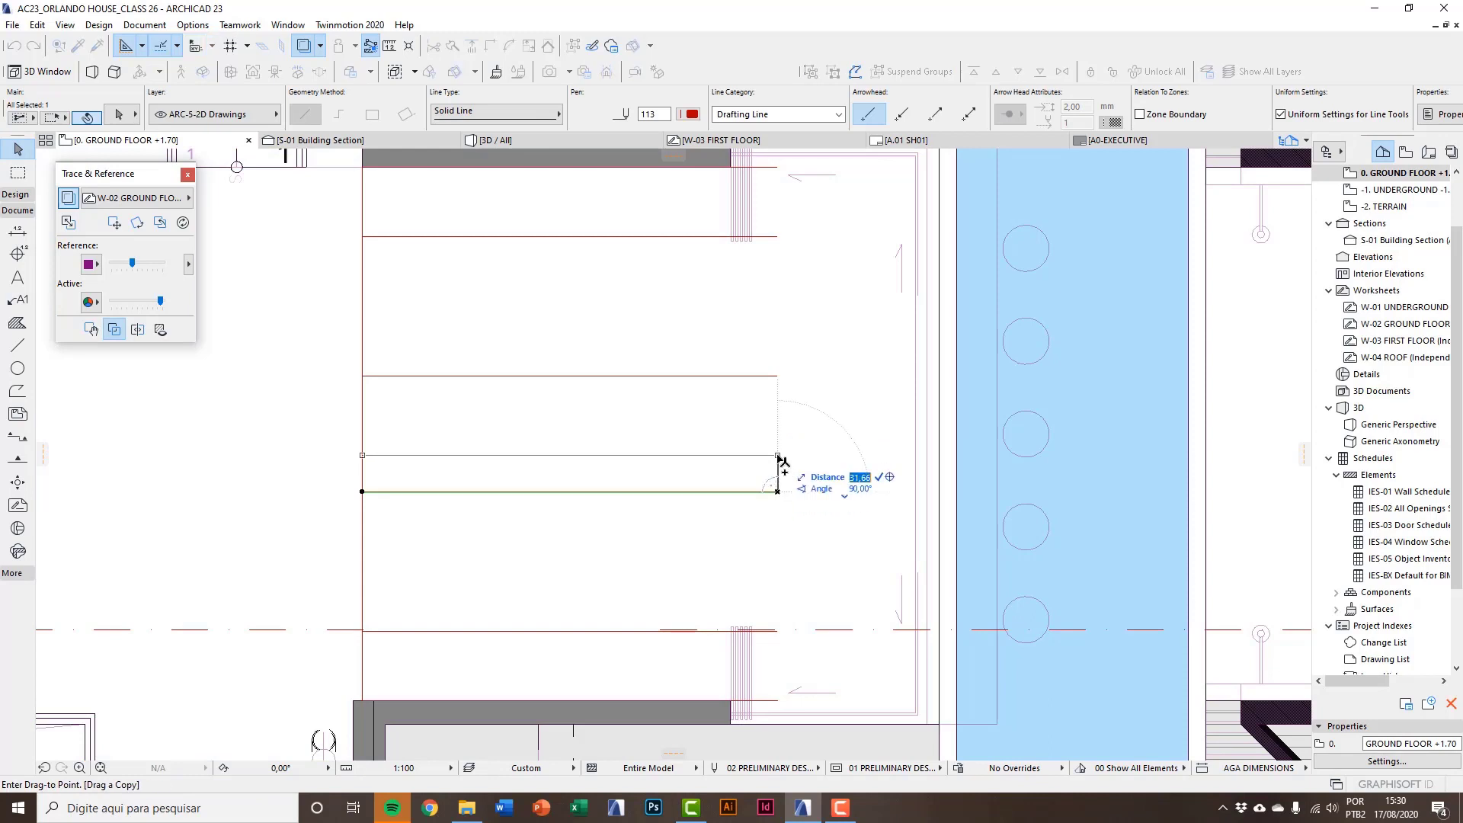
key(Return)
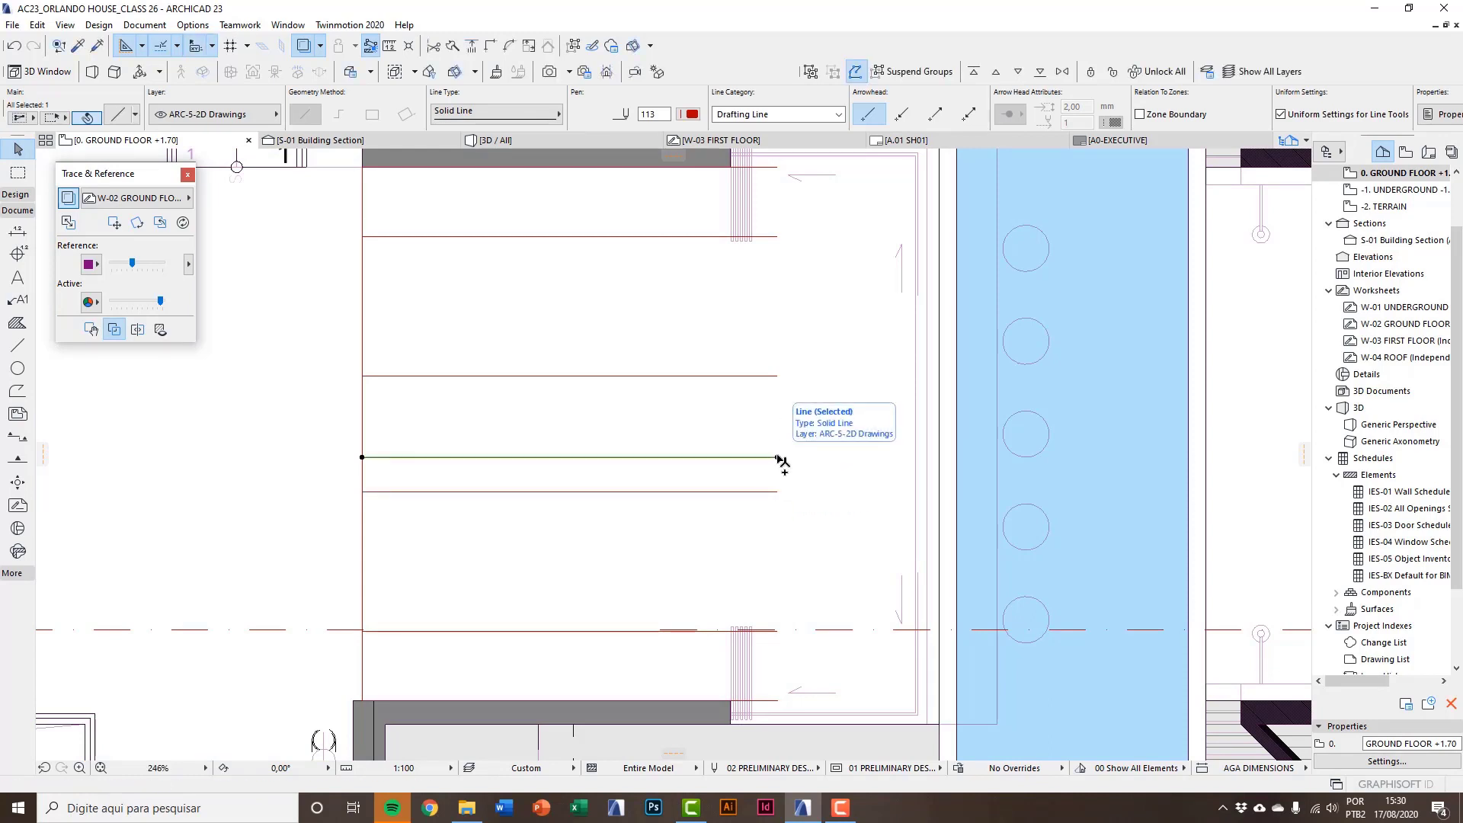
key(Escape)
Copy the vertical line at the room's inner edge toward the pool at a distance of 150.
middle_drag(602, 501, 626, 624)
scroll(486, 346, up, 2)
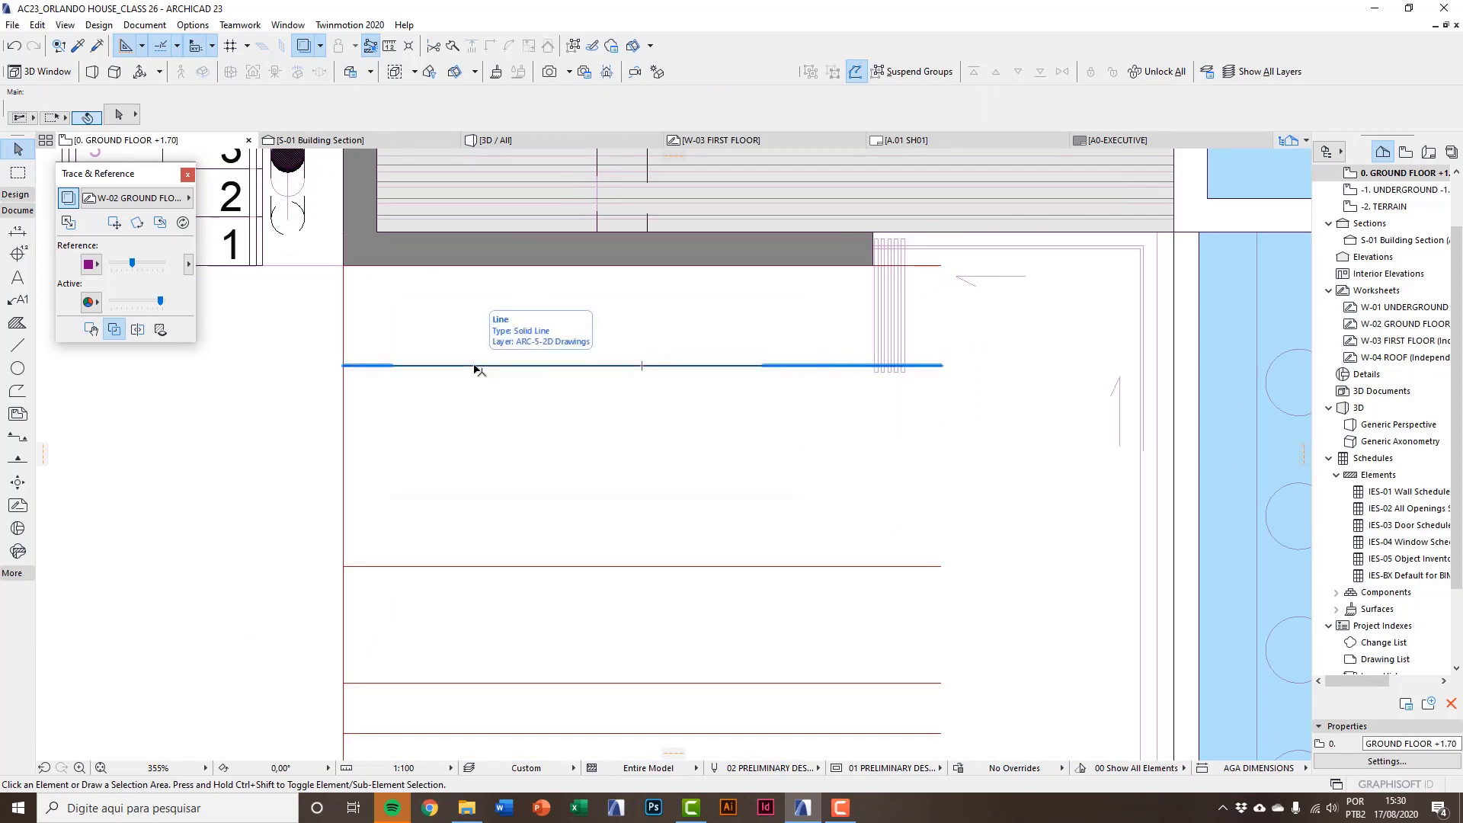
click(344, 308)
key(ctrl+shift+d)
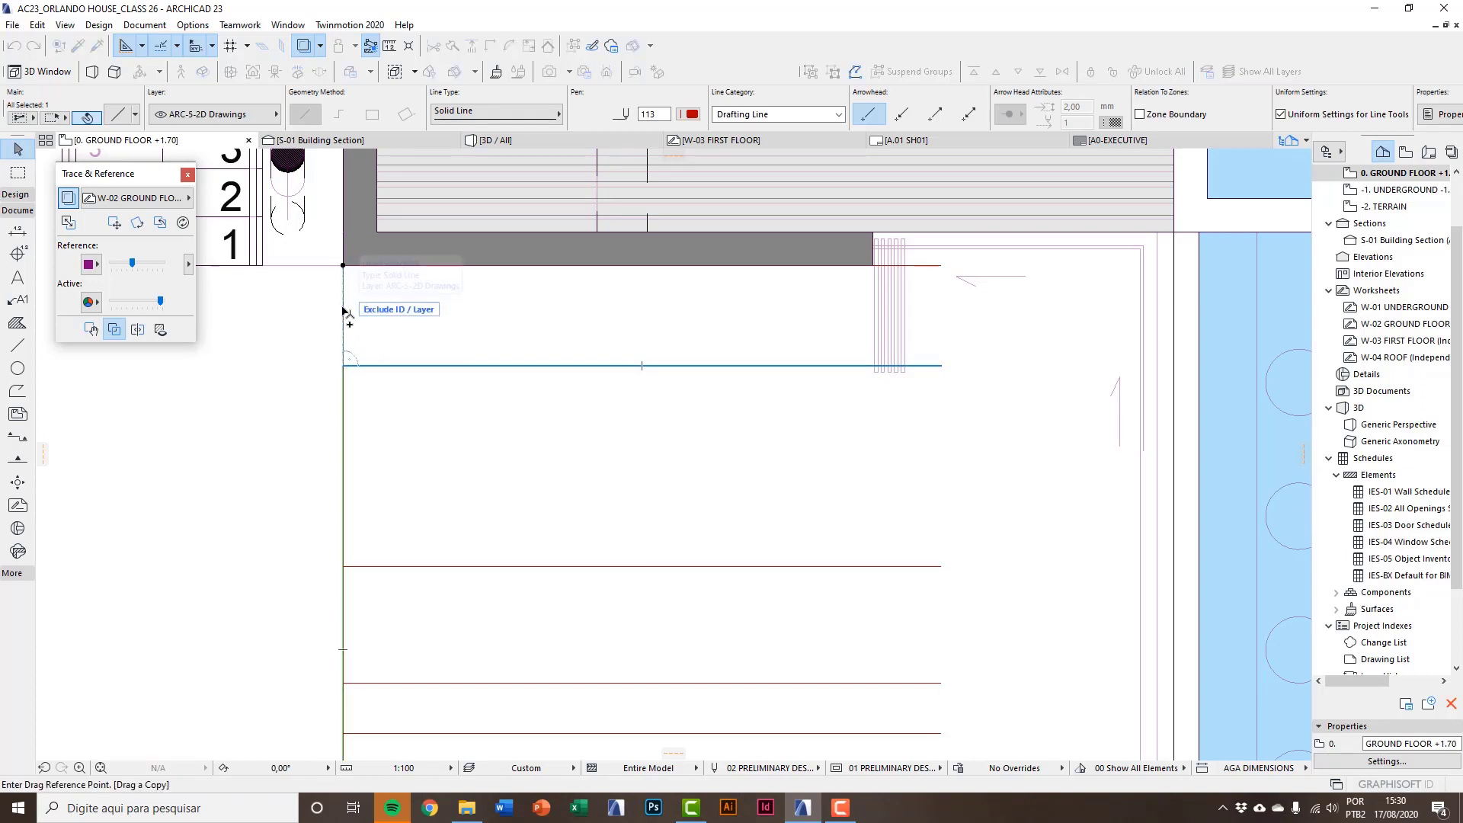
click(343, 309)
text(150)
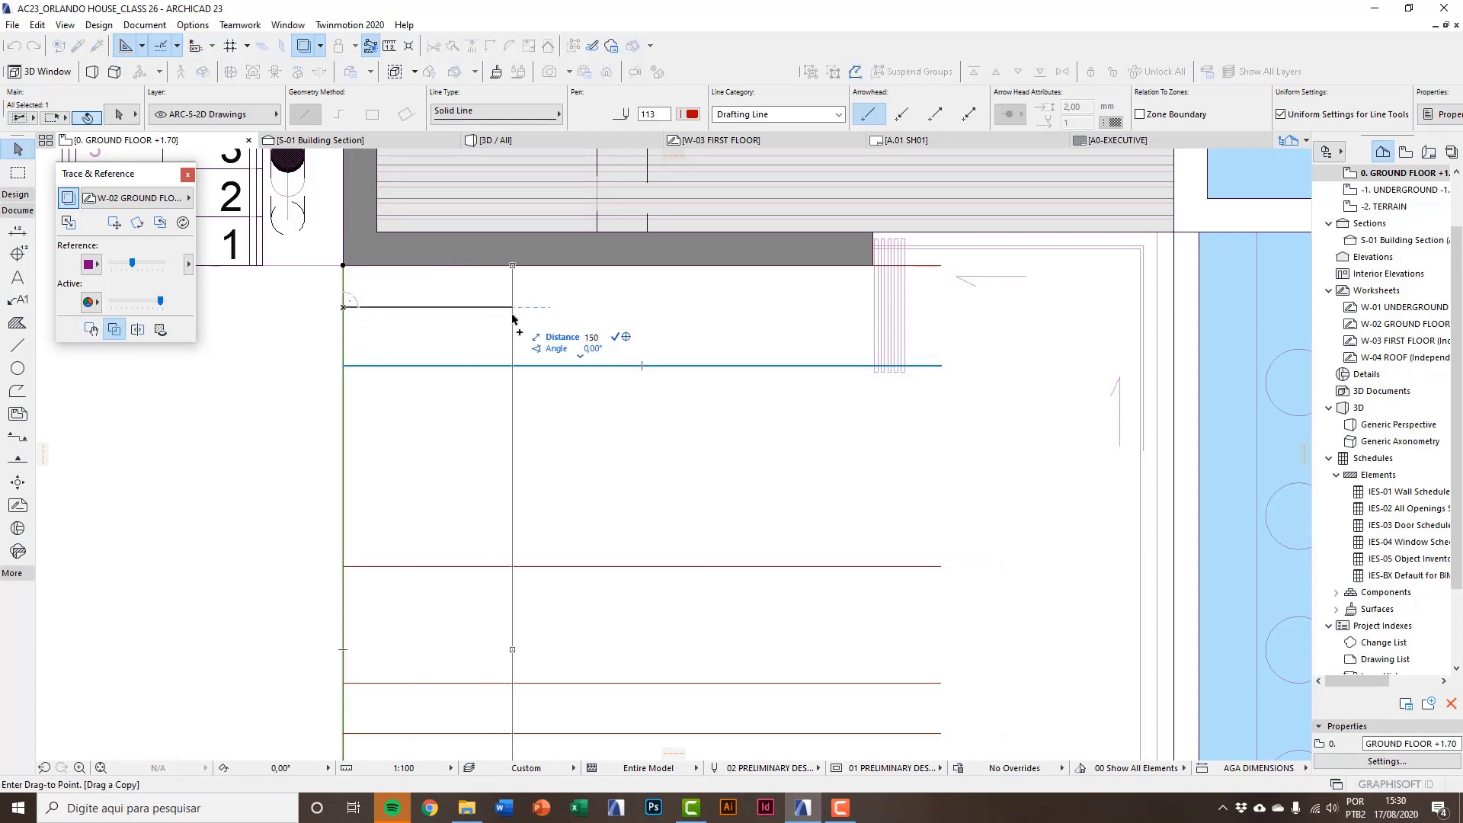
key(Return)
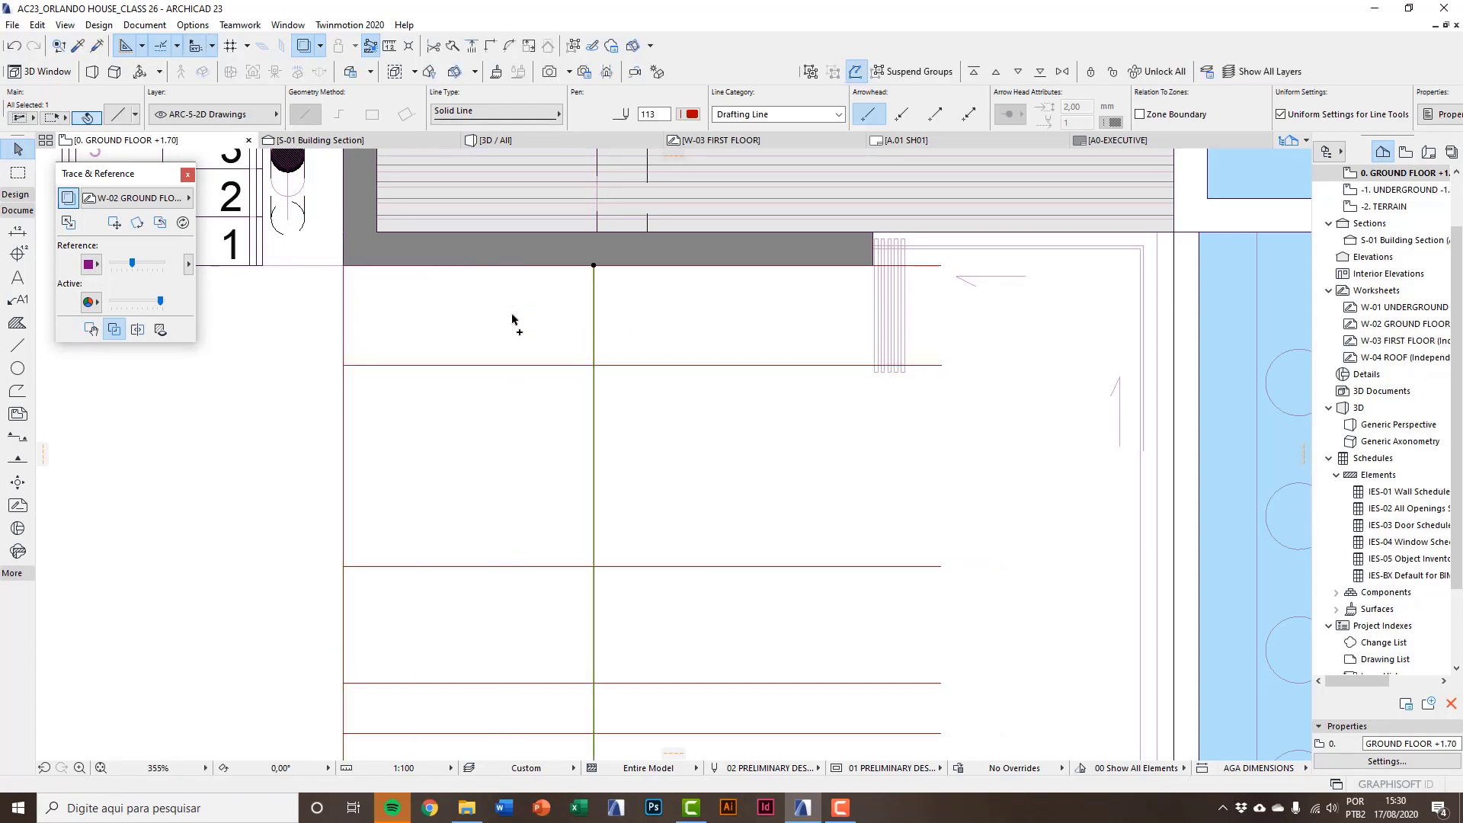
Shorten the copied vertical line so it runs only from the upper wall to the second horizontal line.
scroll(603, 335, down, 3)
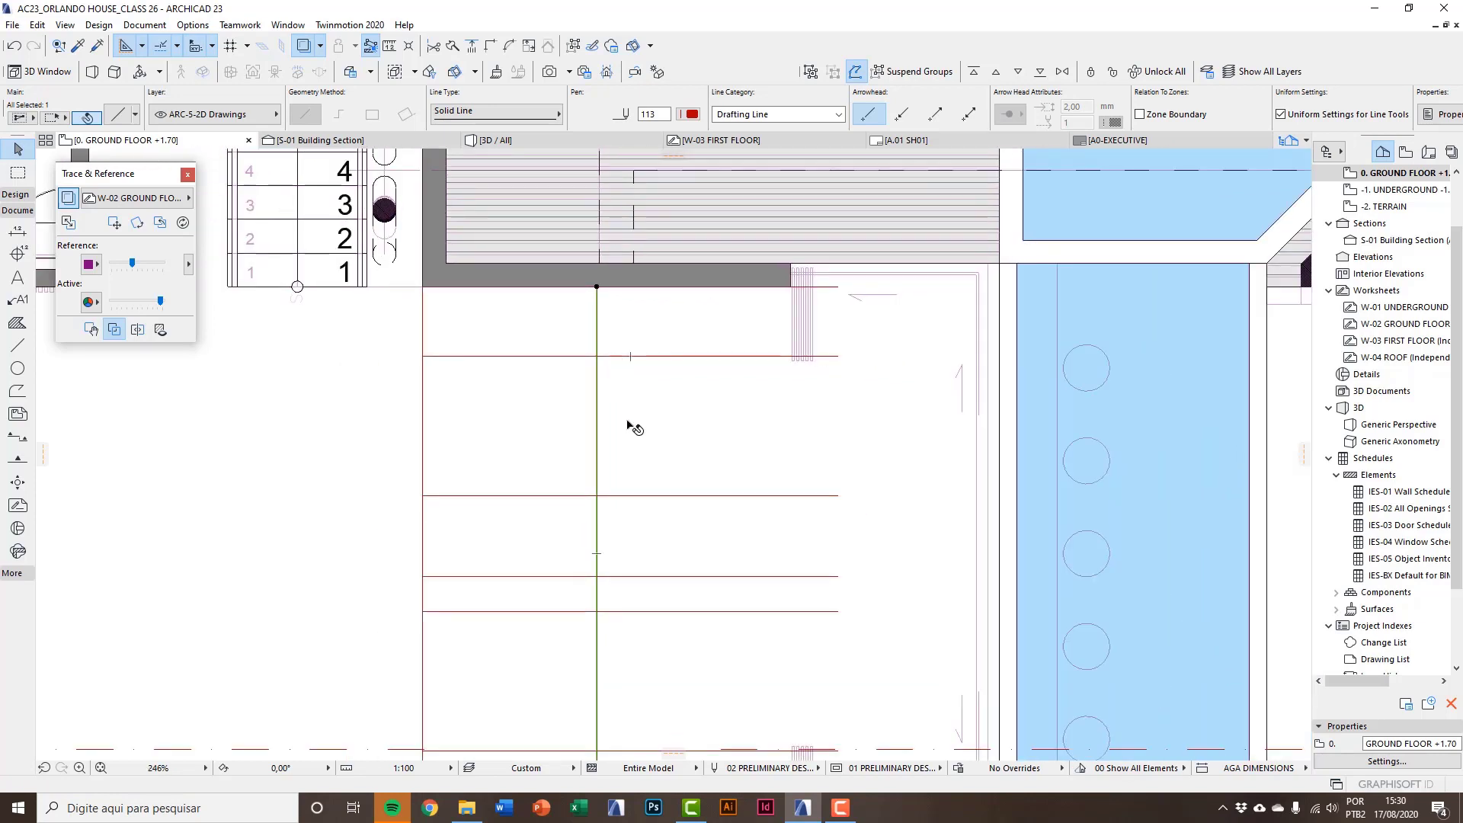
middle_drag(601, 503, 592, 424)
click(590, 741)
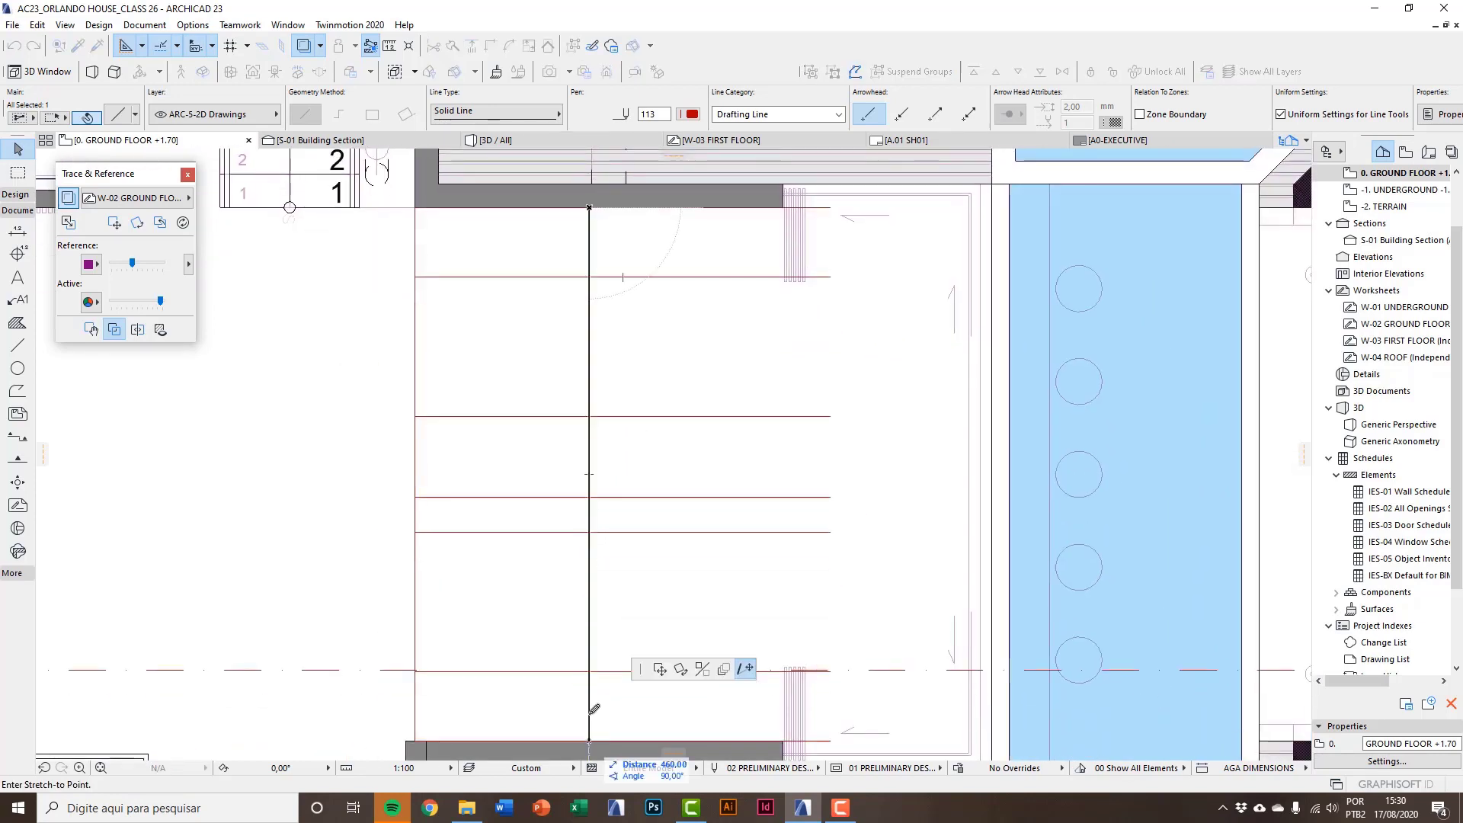
click(594, 275)
middle_drag(620, 320, 569, 350)
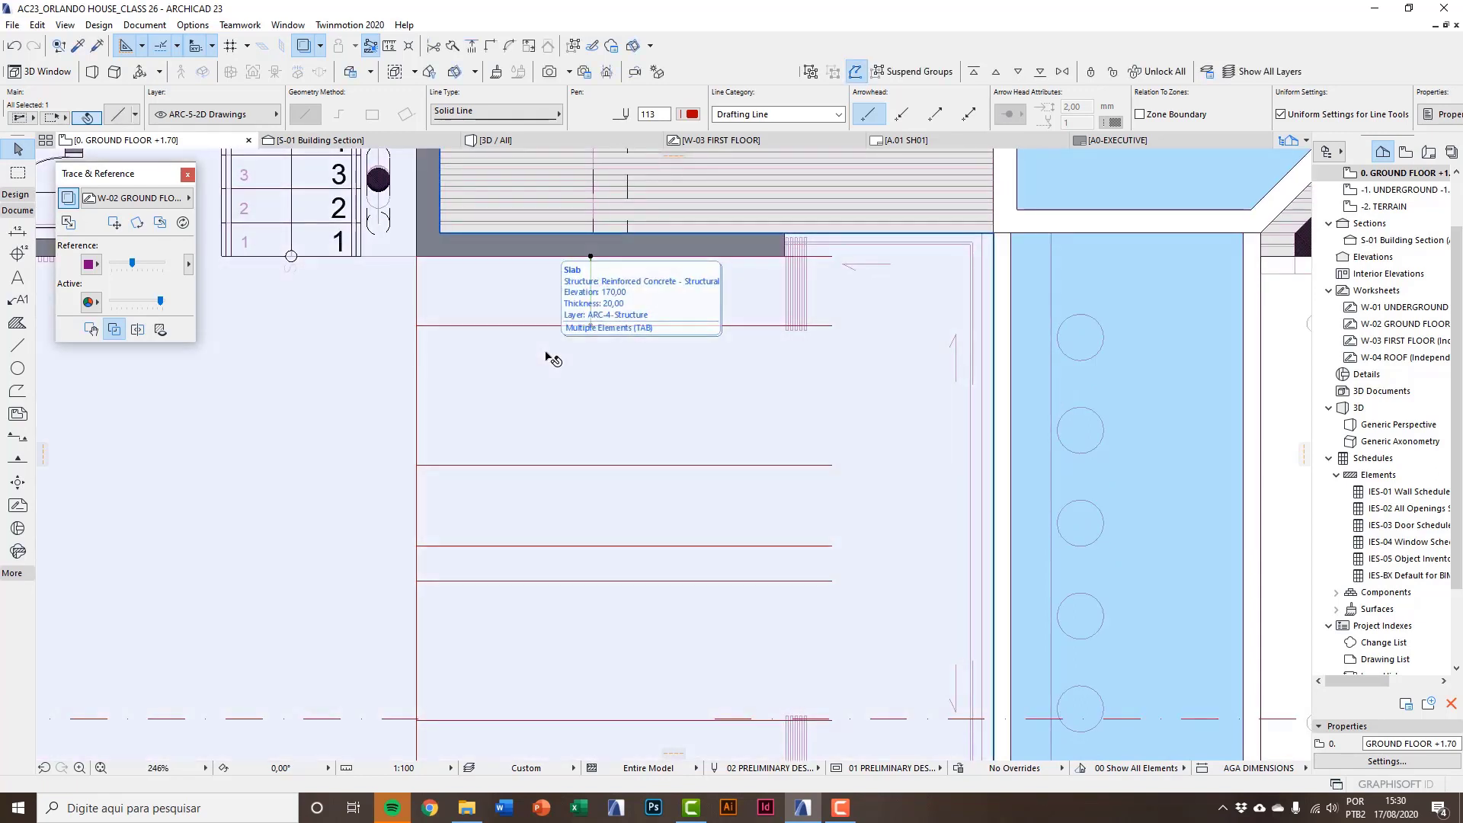
key(Escape)
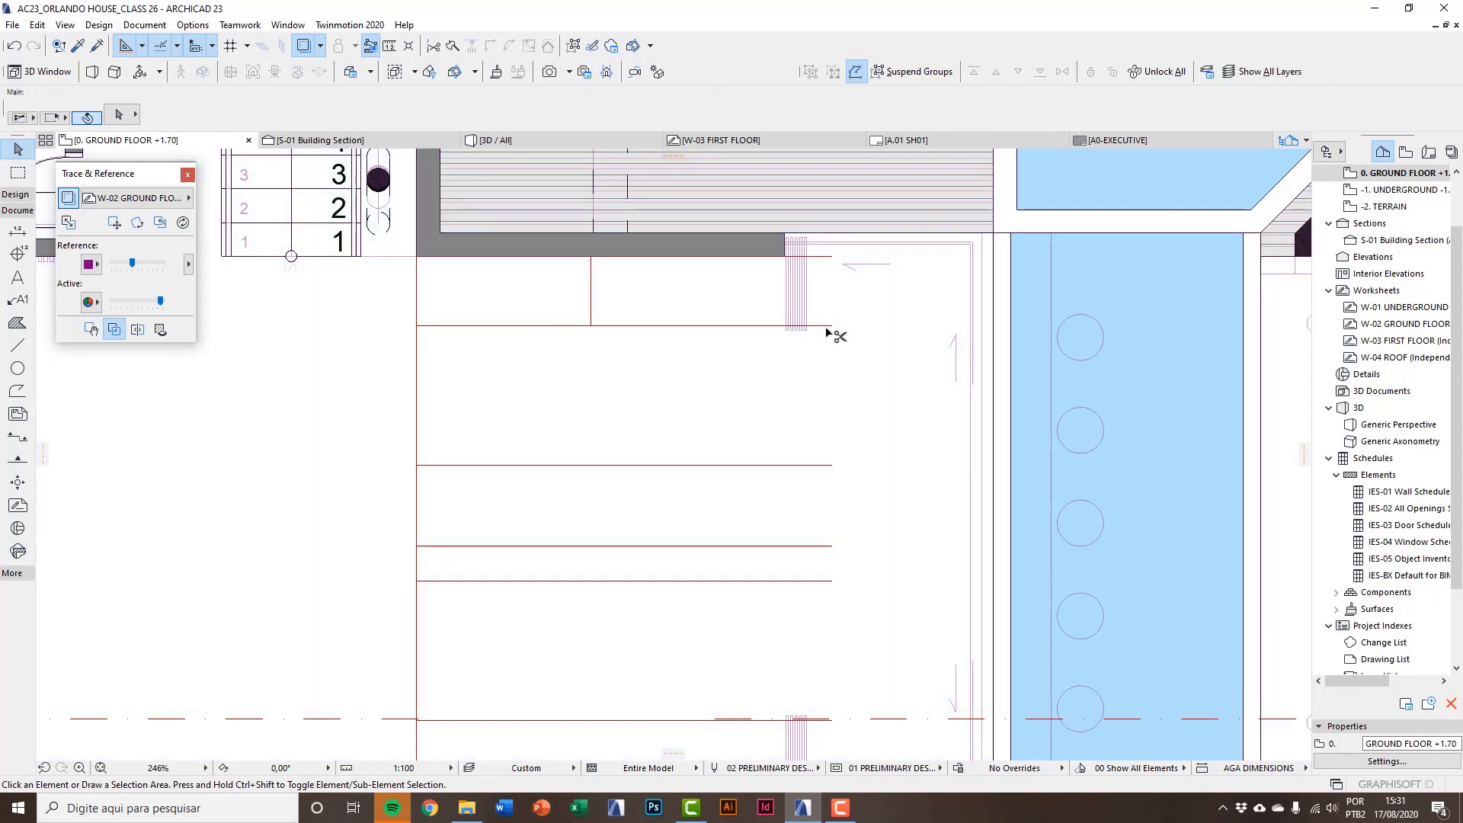
Trim the second horizontal line on the side of the short vertical line away from the pool, keeping its pool-side part.
scroll(597, 365, up, 1)
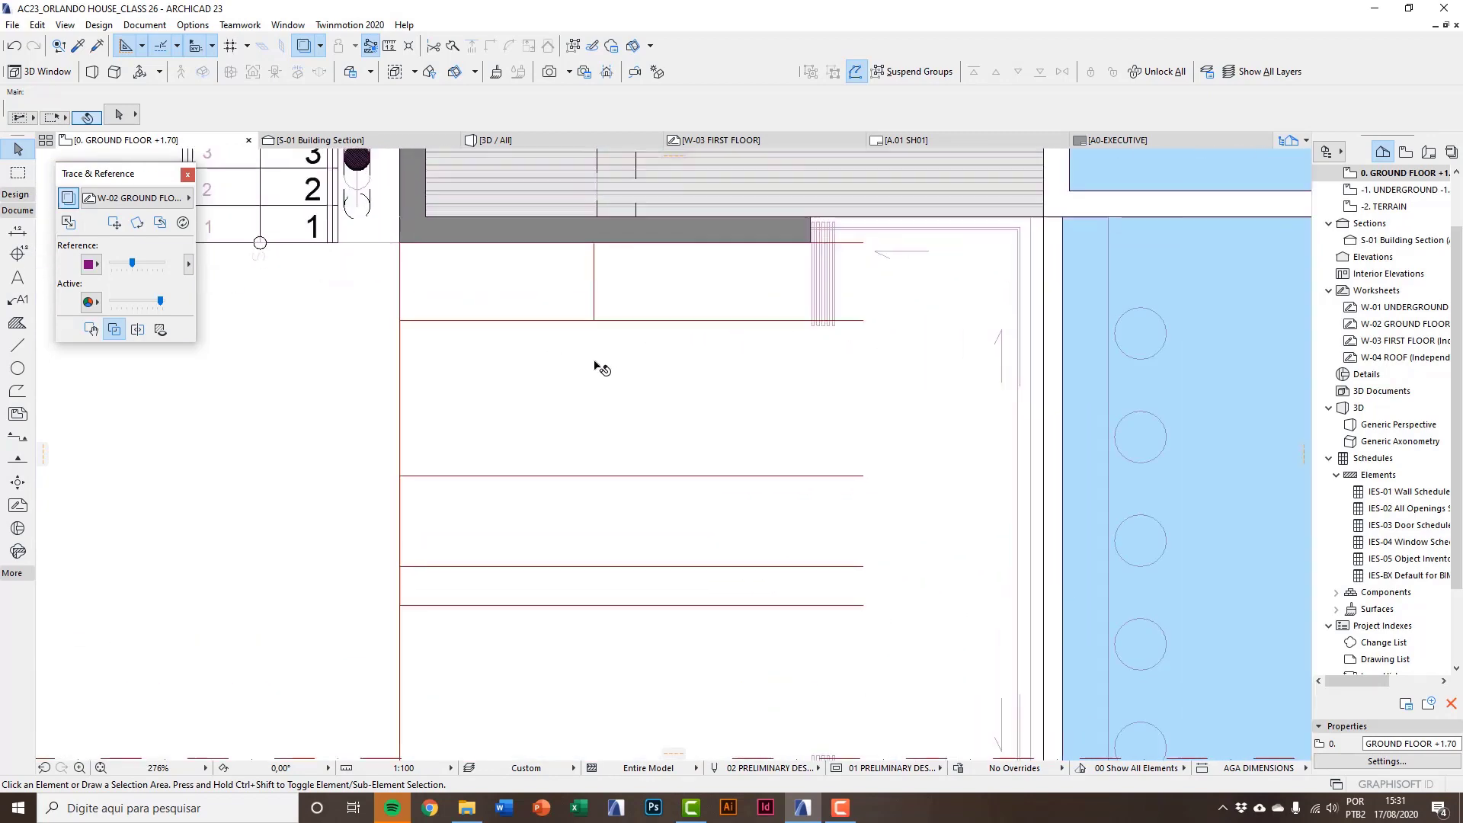
ctrl+click(546, 318)
ctrl+click(865, 318)
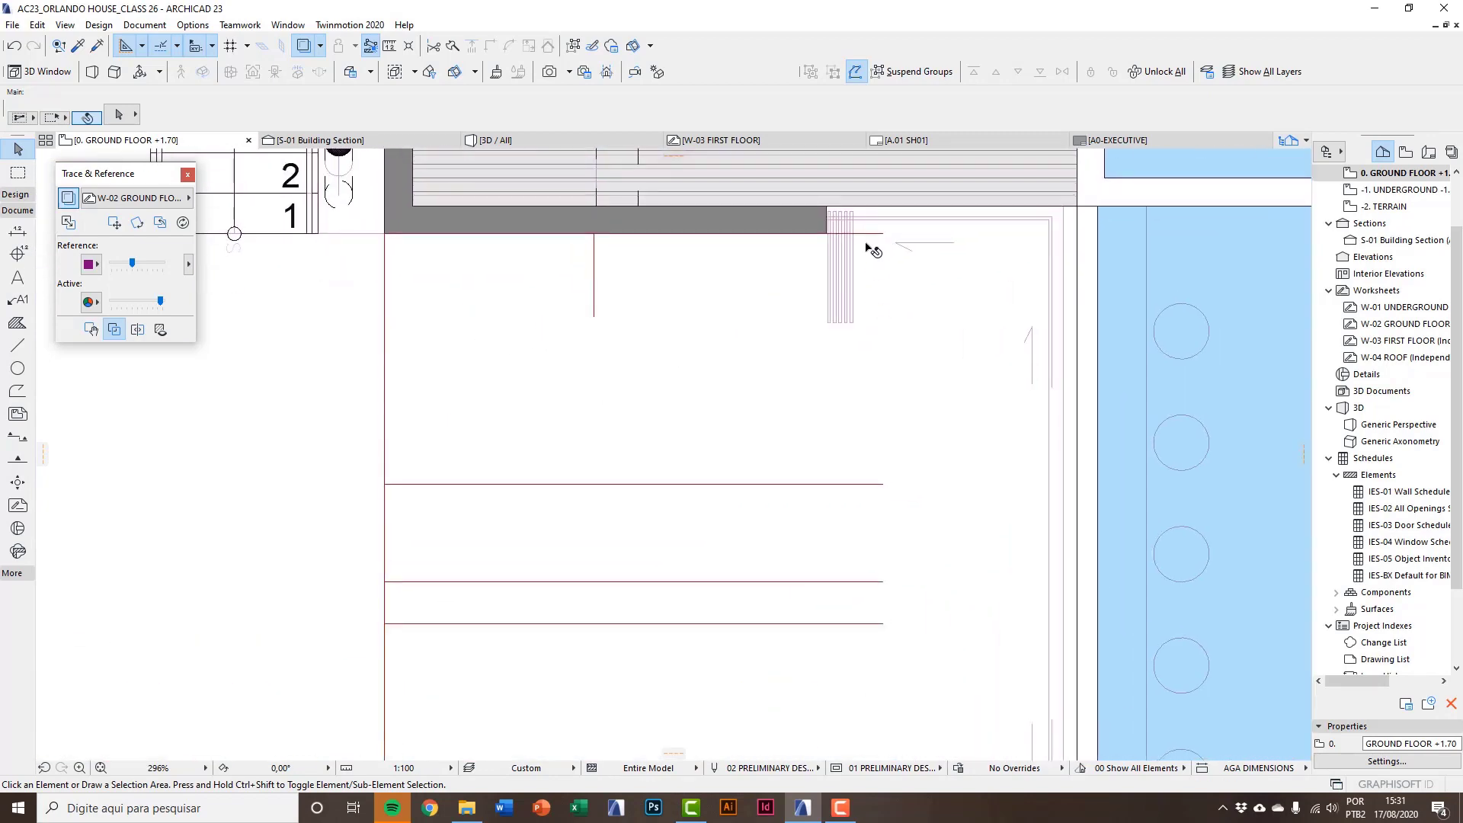
key(ctrl+z)
scroll(728, 424, down, 3)
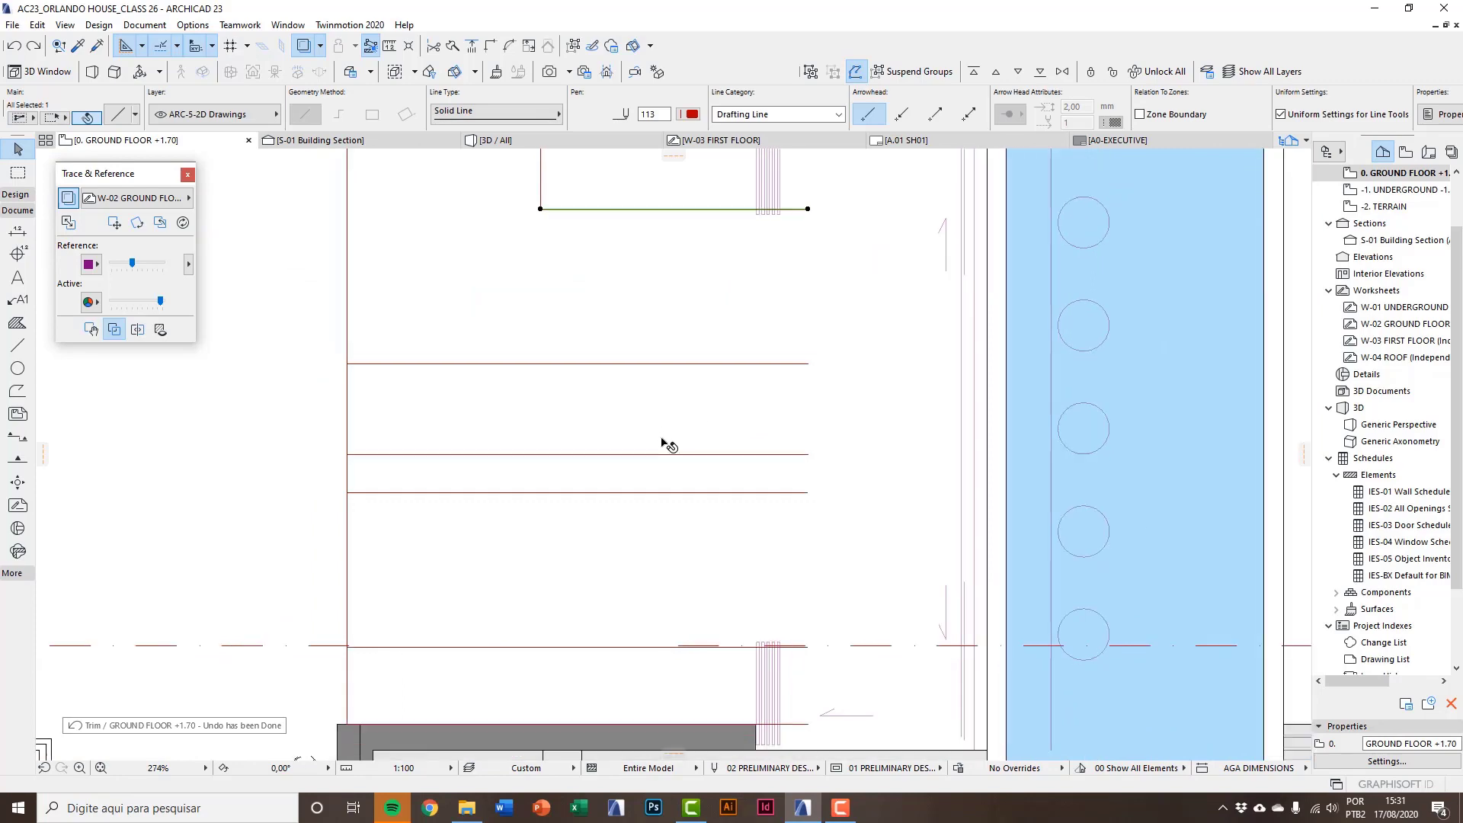
key(Escape)
Draw a vertical line between the pool-side end corners of the upper and lower walls, and hide the trace reference.
click(17, 345)
scroll(724, 231, up, 8)
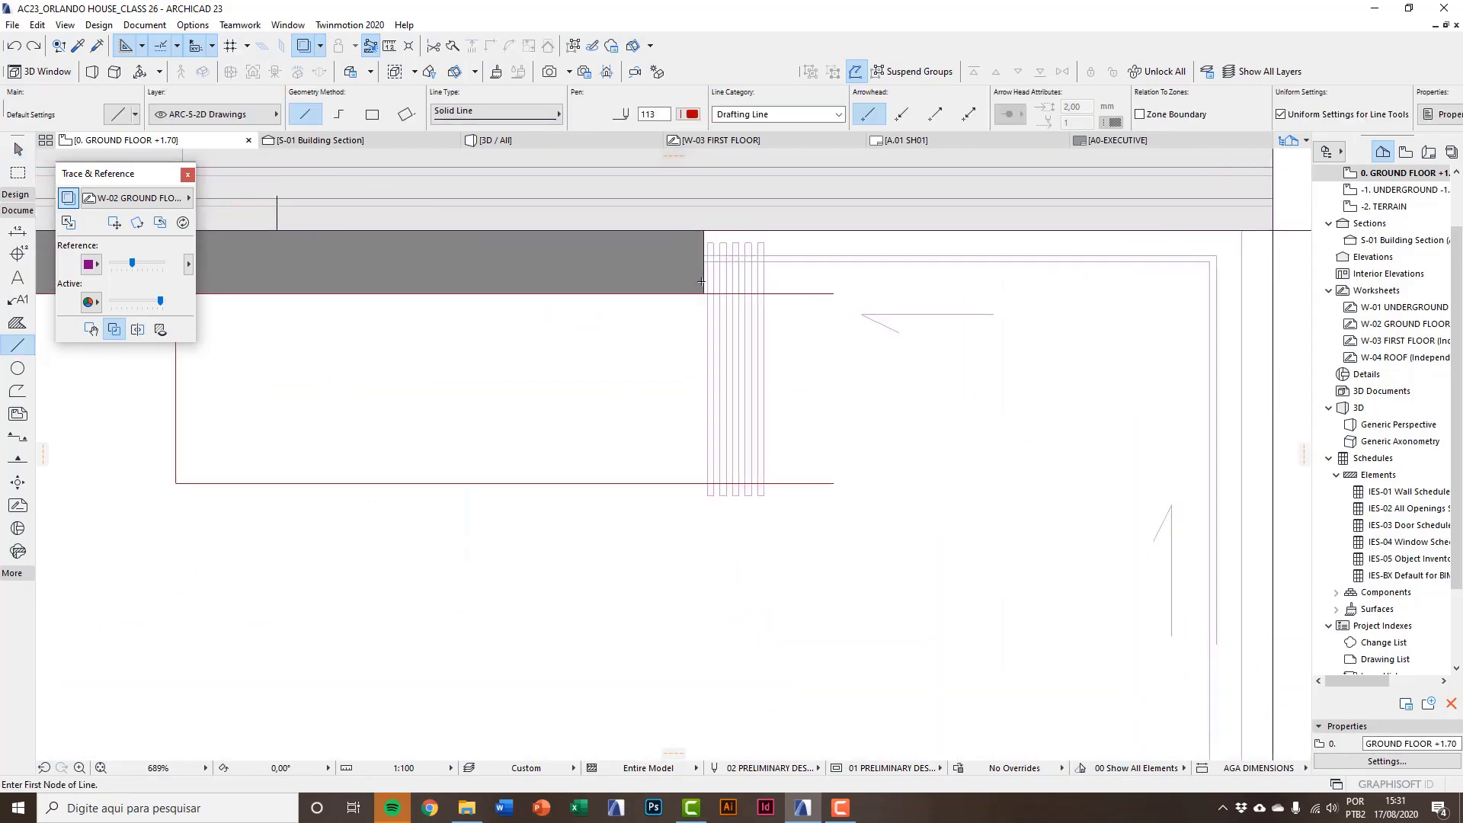
click(708, 292)
scroll(754, 365, down, 6)
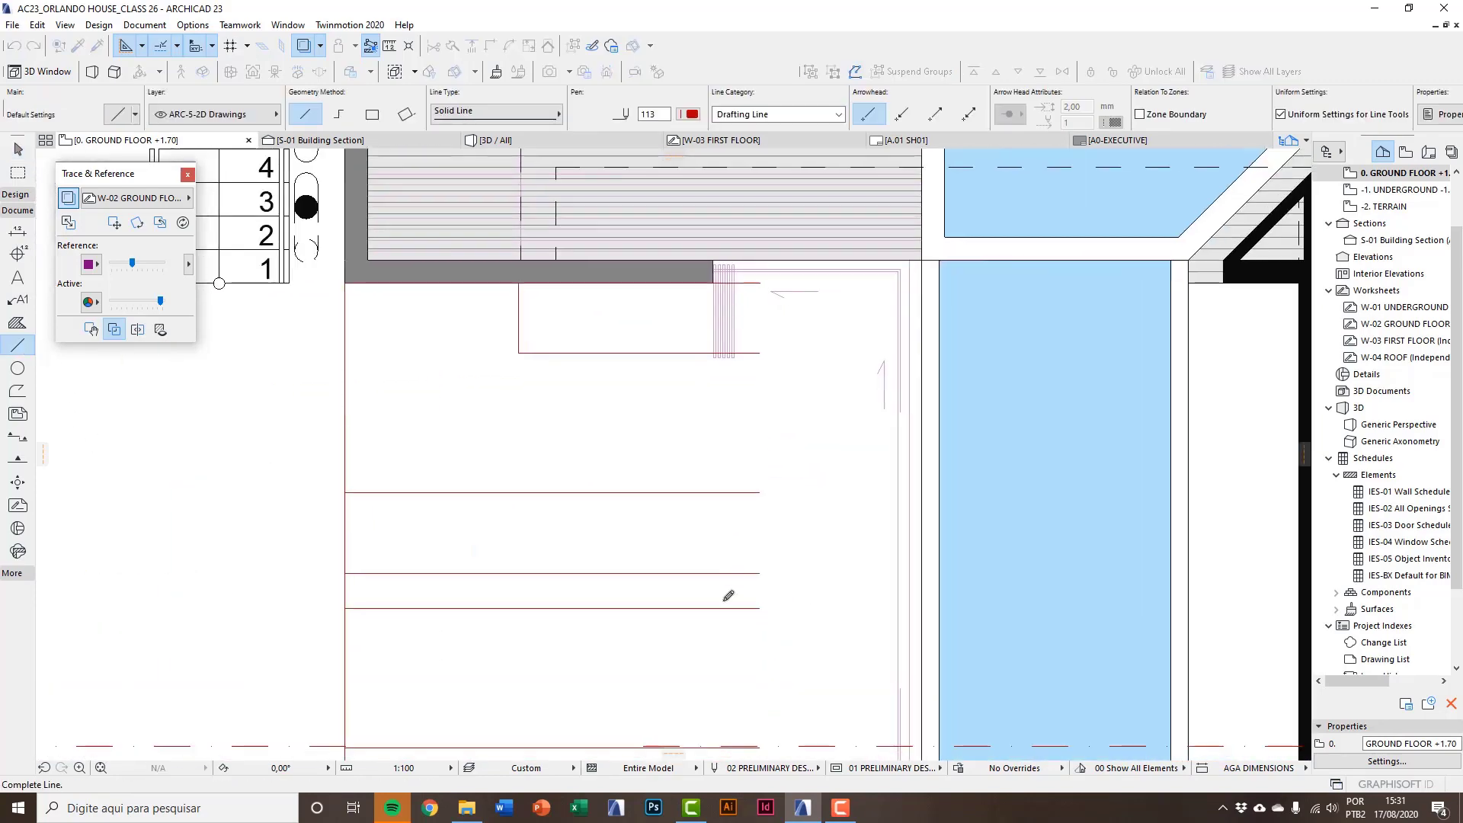
scroll(722, 666, up, 3)
click(711, 678)
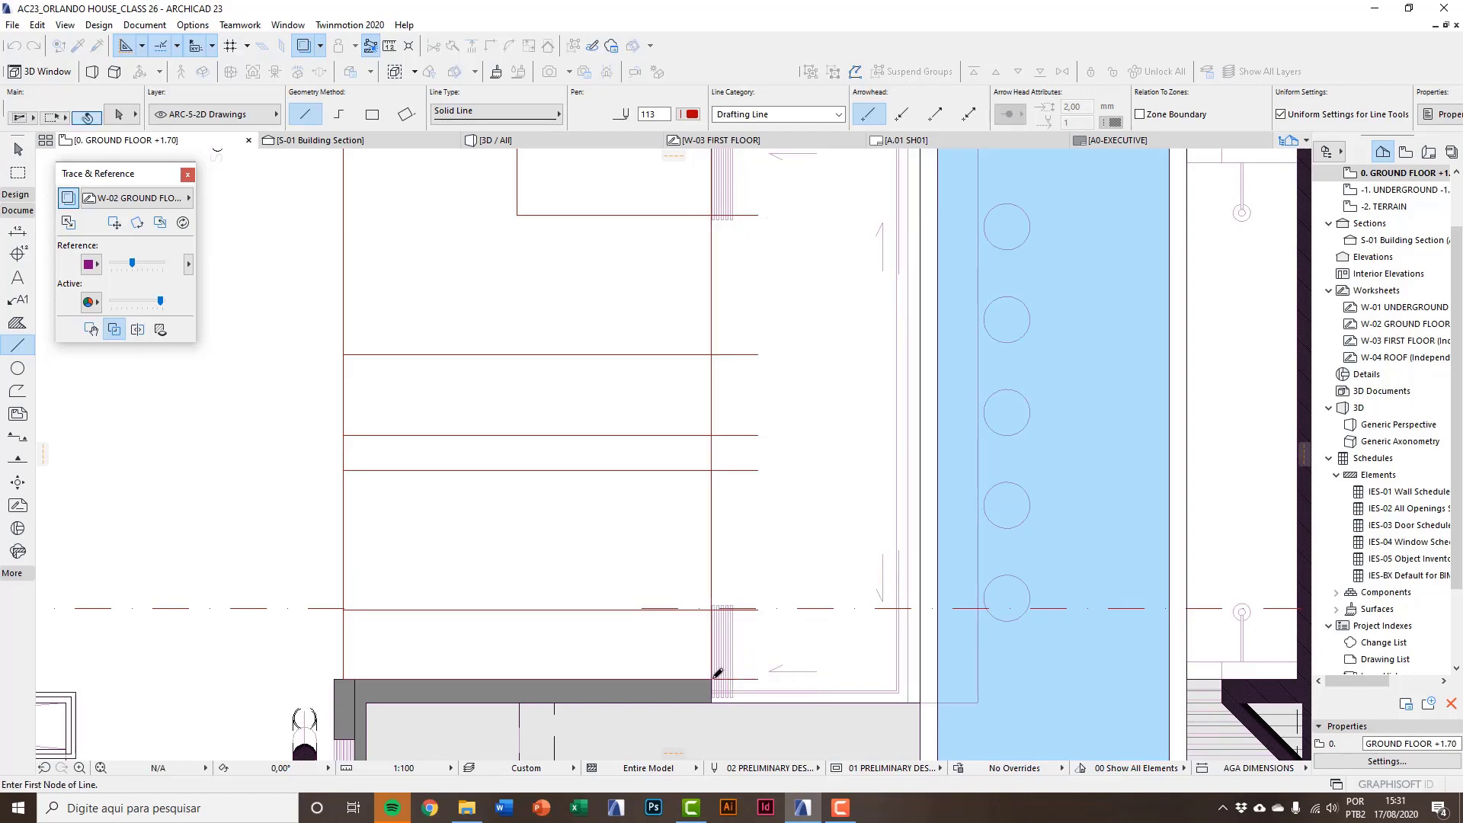
click(68, 199)
scroll(653, 336, down, 5)
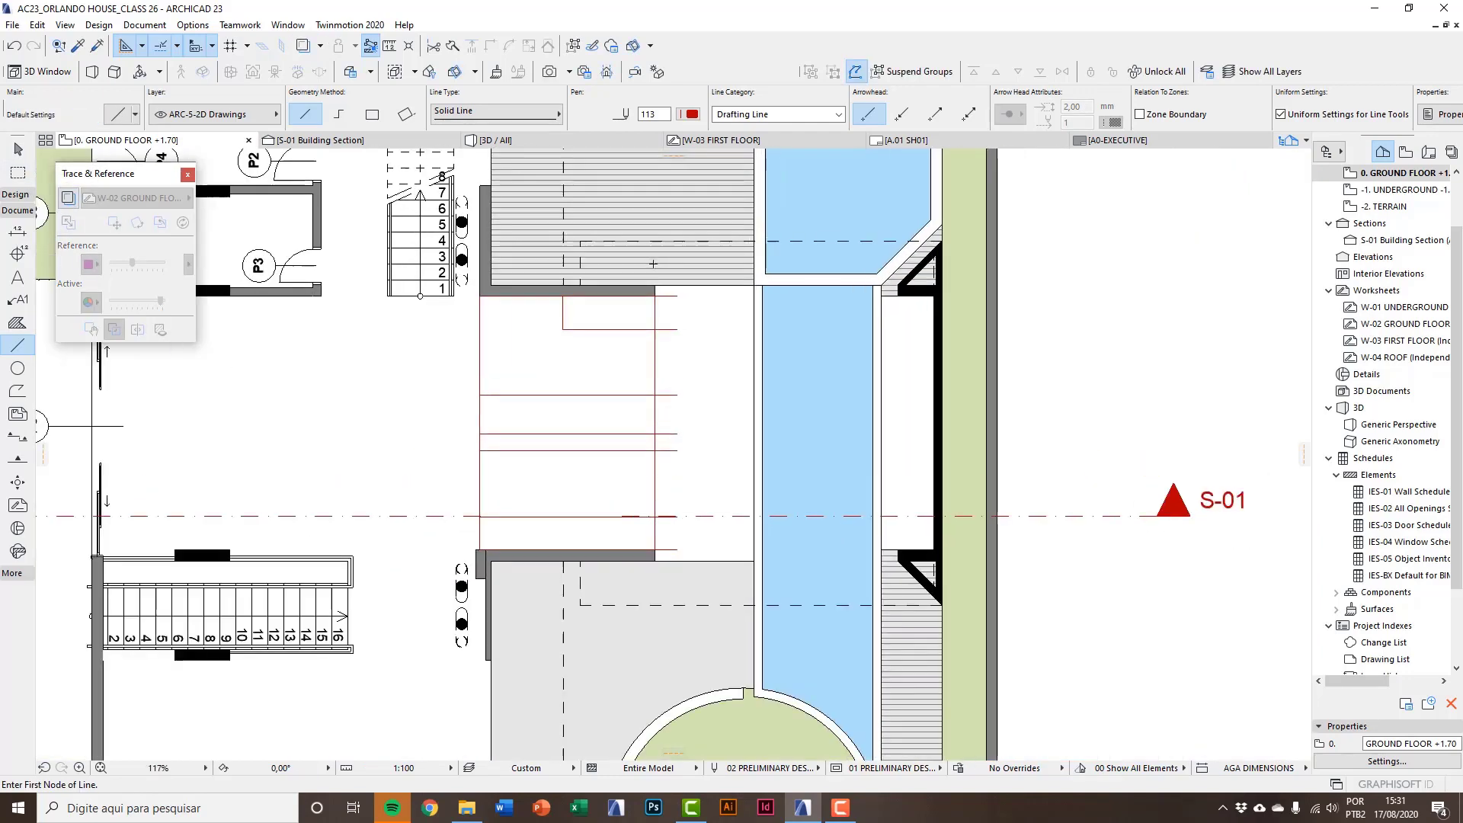
Trim the upper horizontal lines' overhangs past the pool-side vertical line, and the part of that vertical between the second and third horizontals.
scroll(689, 320, up, 4)
ctrl+click(678, 378)
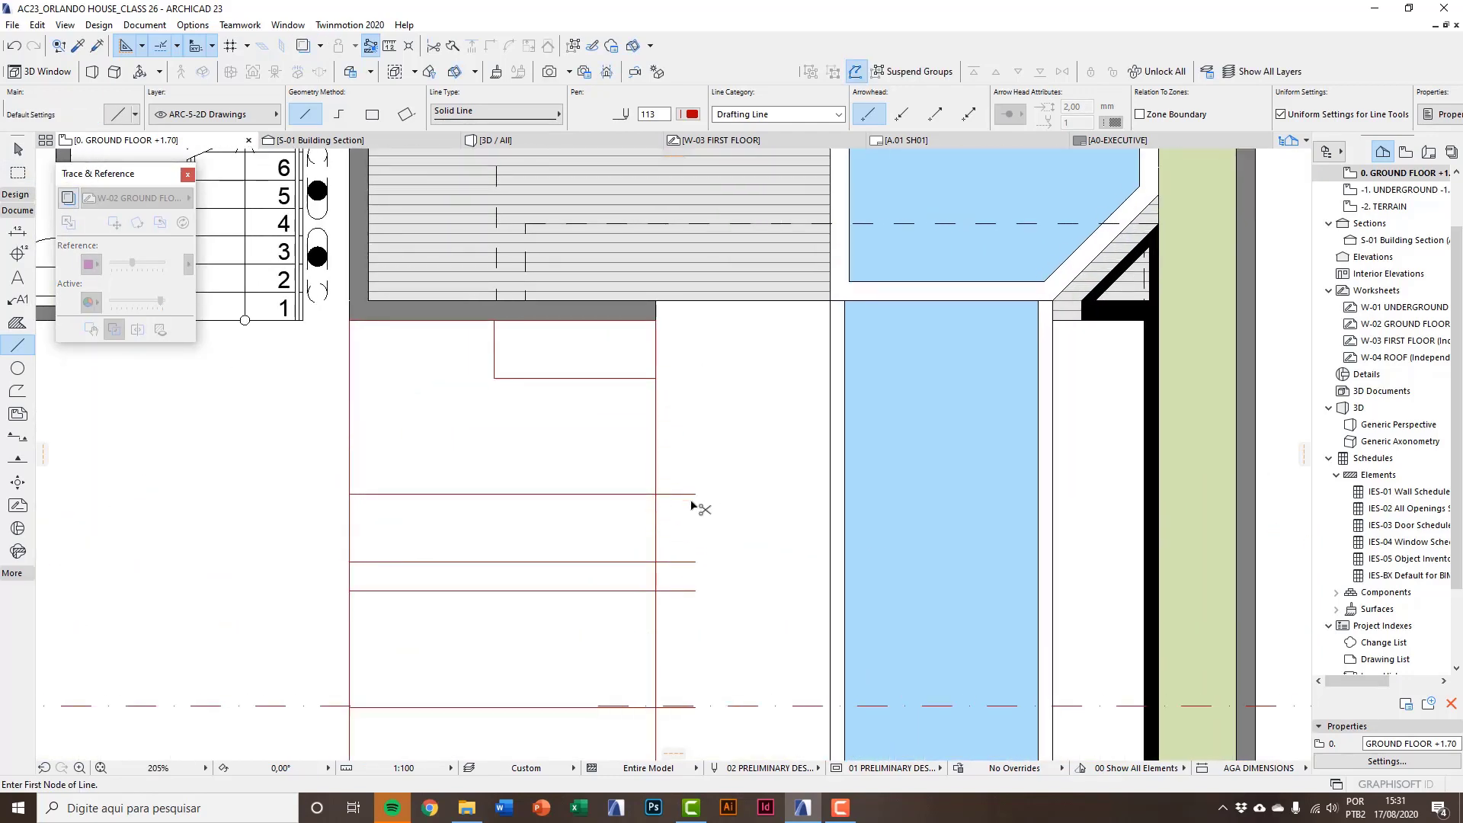
ctrl+click(680, 493)
ctrl+click(655, 462)
middle_drag(712, 438, 742, 339)
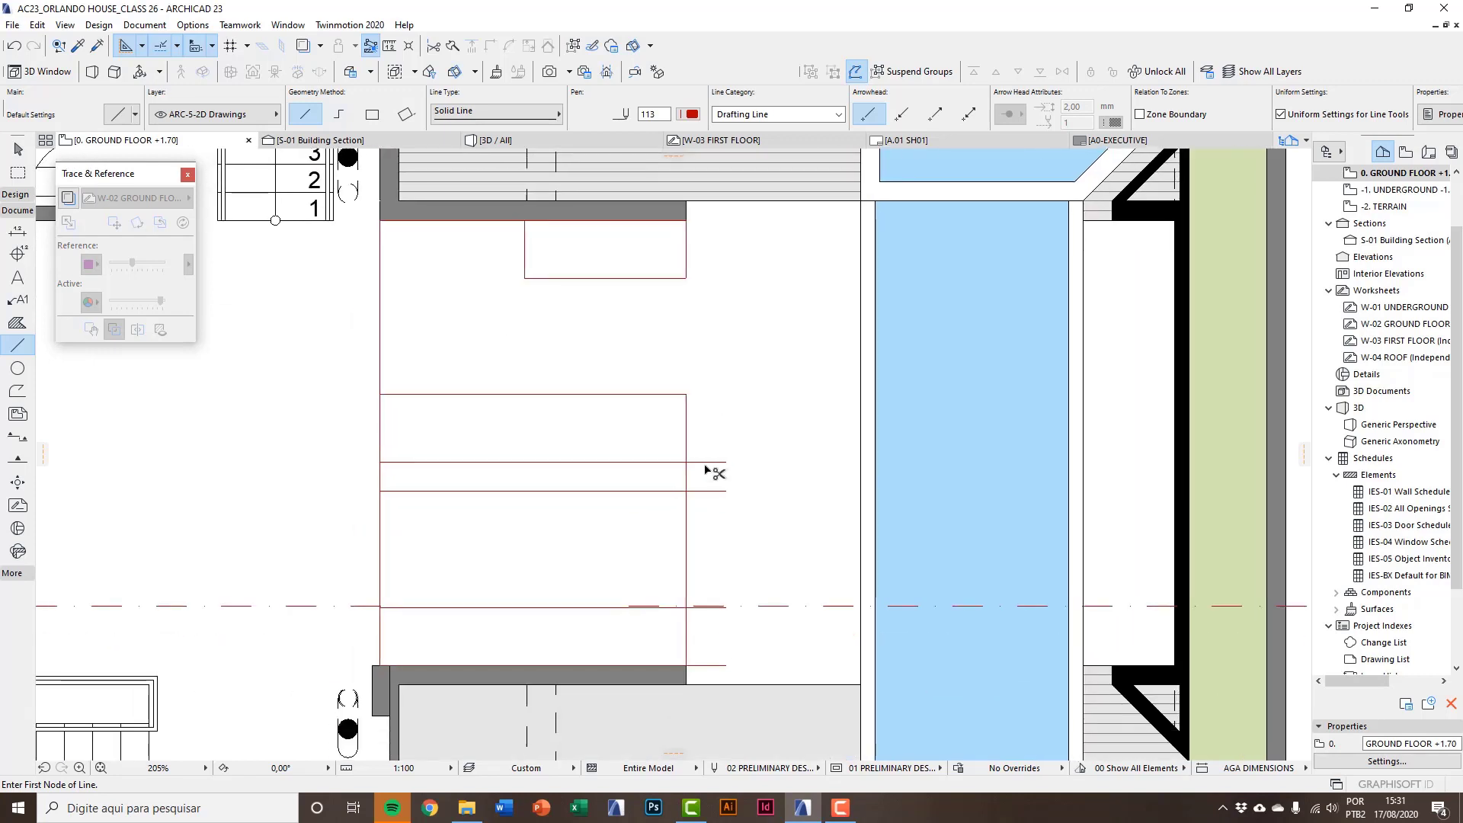
Trim the middle lines' pool-side overhangs and the remaining vertical segments between the blocks, leaving separate upper, middle and lower outlines.
ctrl+click(700, 464)
ctrl+click(704, 491)
ctrl+click(688, 534)
ctrl+click(382, 549)
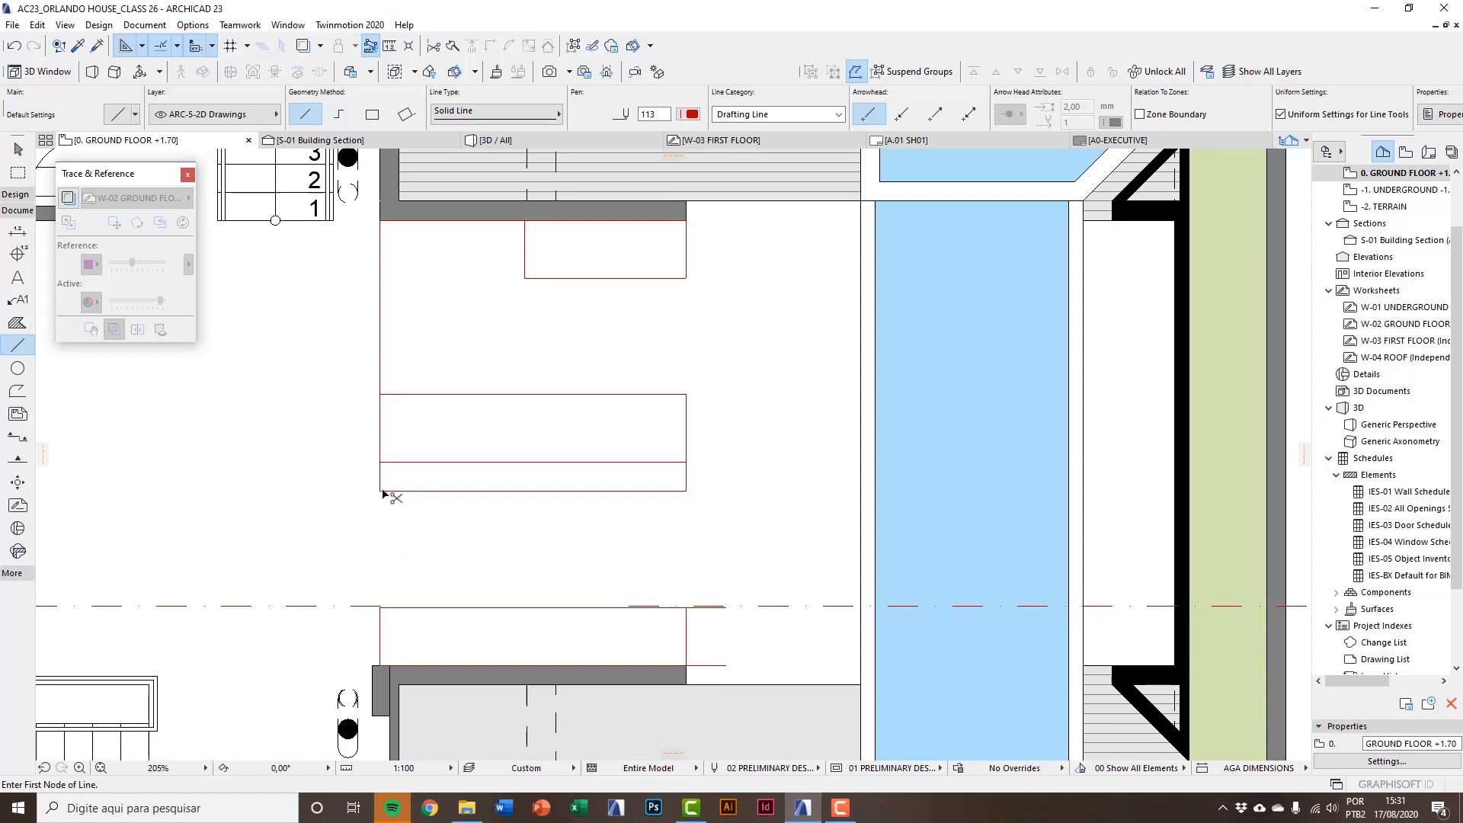
ctrl+click(381, 349)
scroll(401, 303, down, 3)
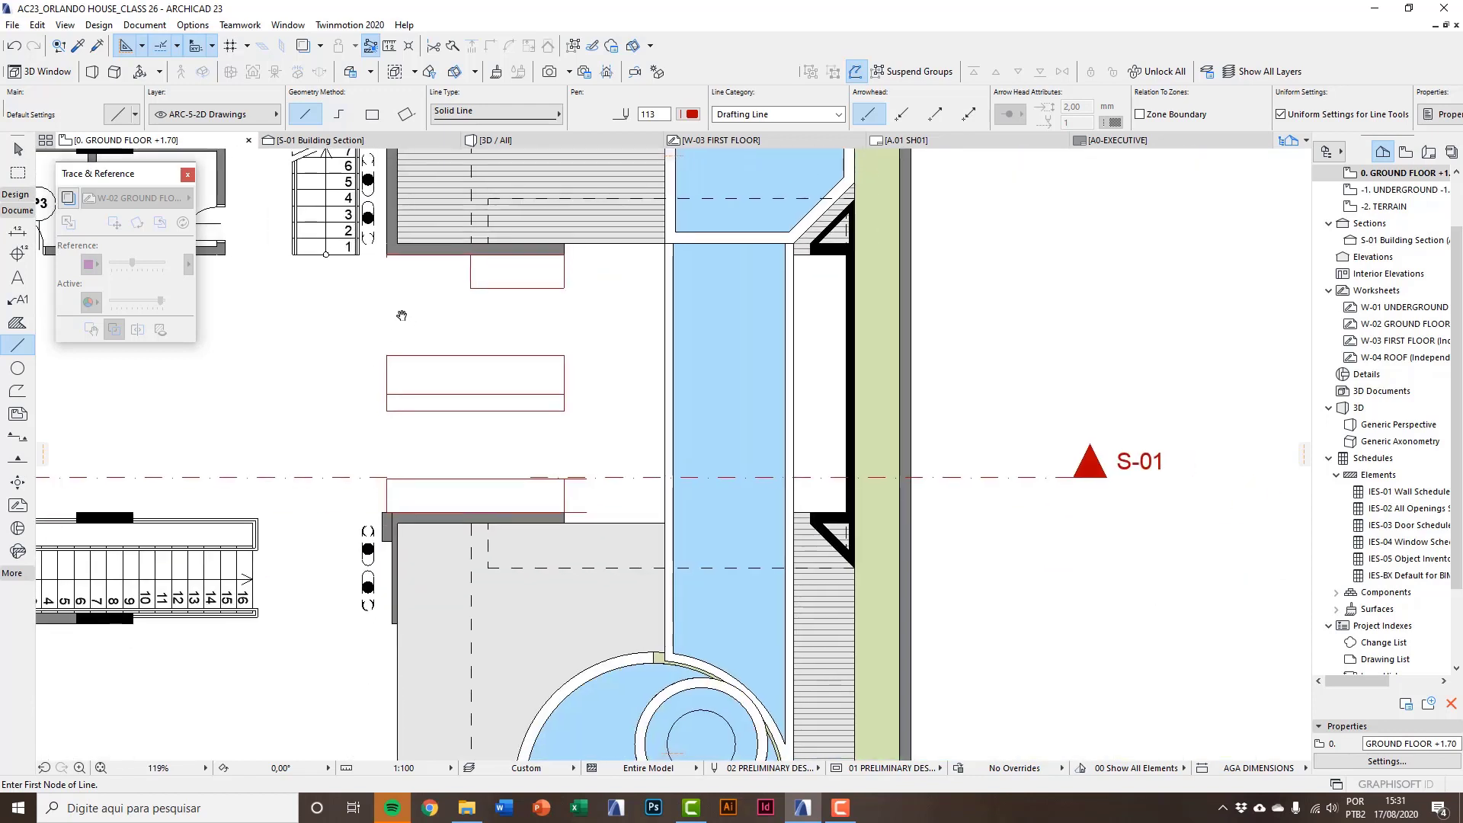
key(Escape)
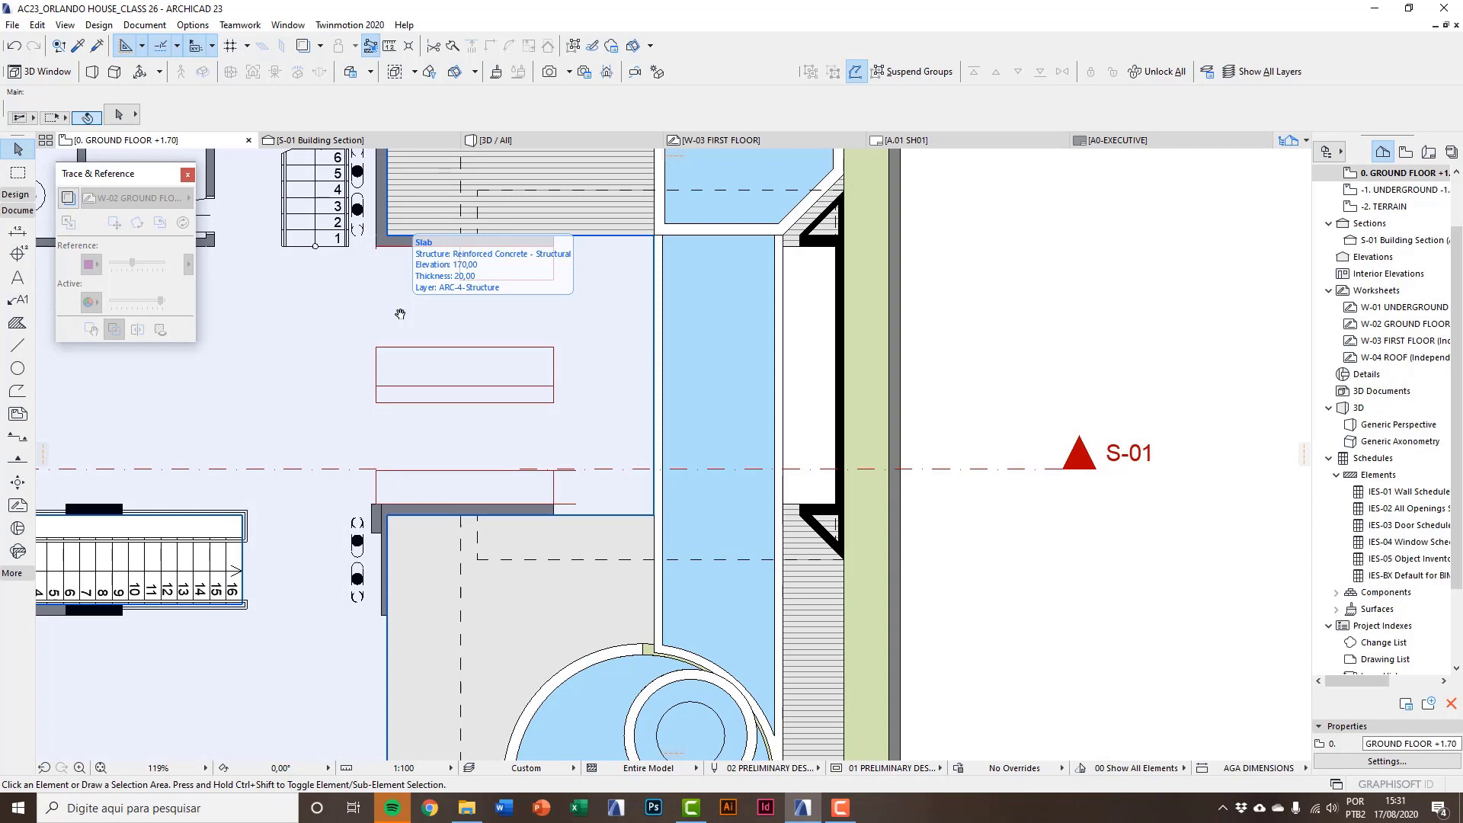
Open the Object default settings and browse ARCHICAD Library 23 to the 1.1 Furnishing 23 folder of 1. BASIC LIBRARY 23.
scroll(448, 324, up, 3)
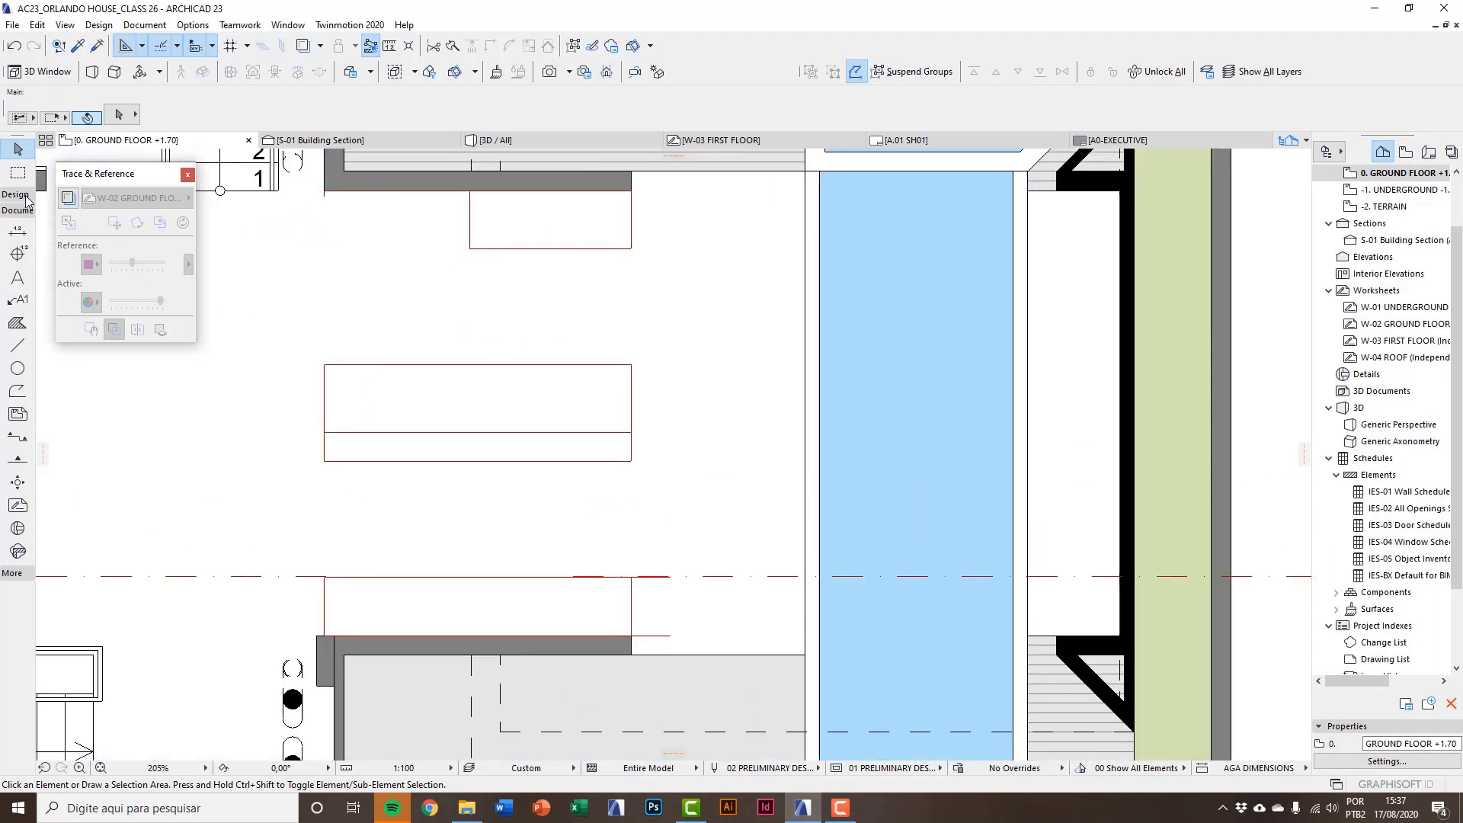
click(26, 197)
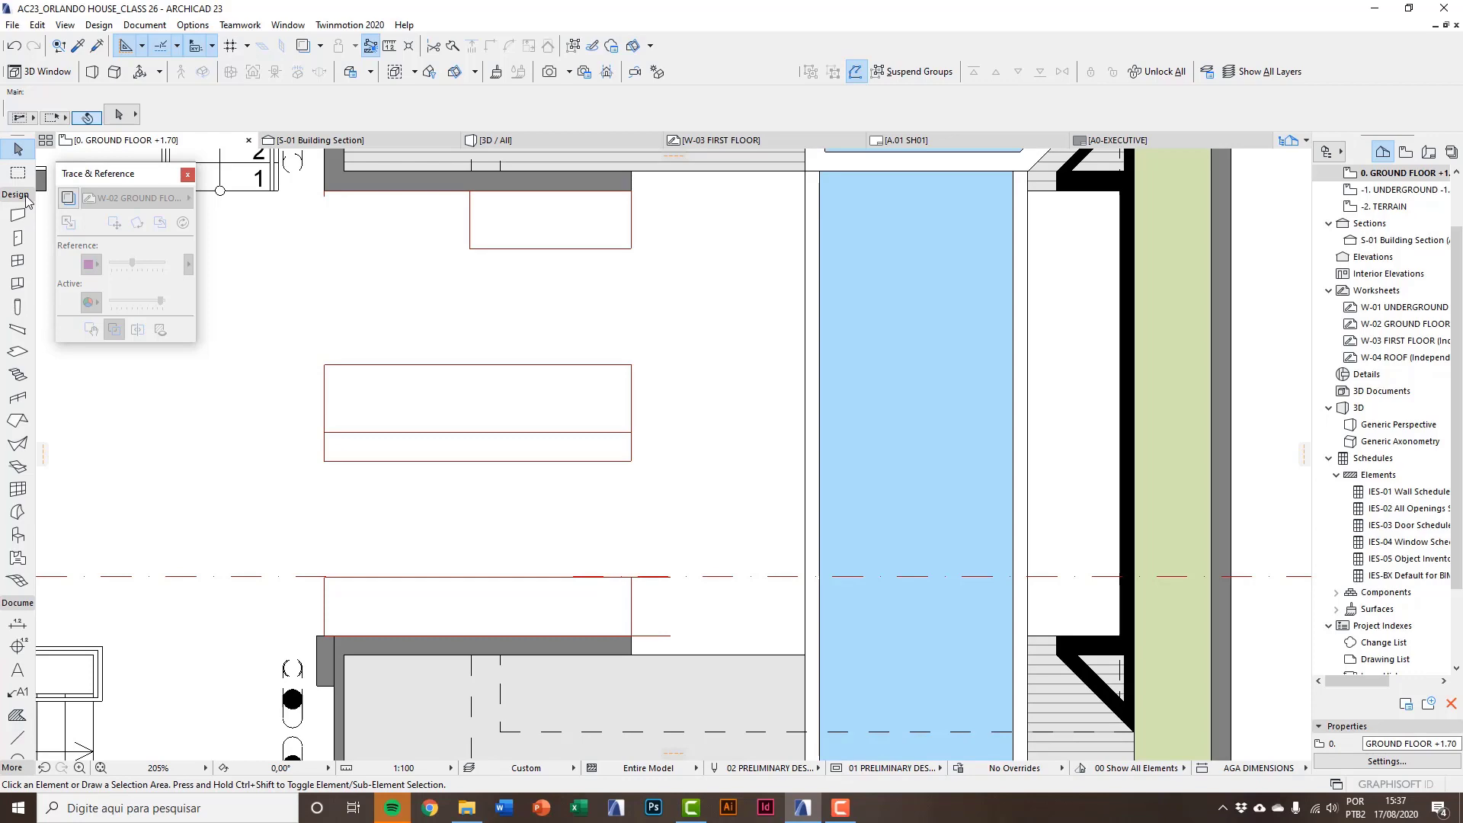
double_click(19, 536)
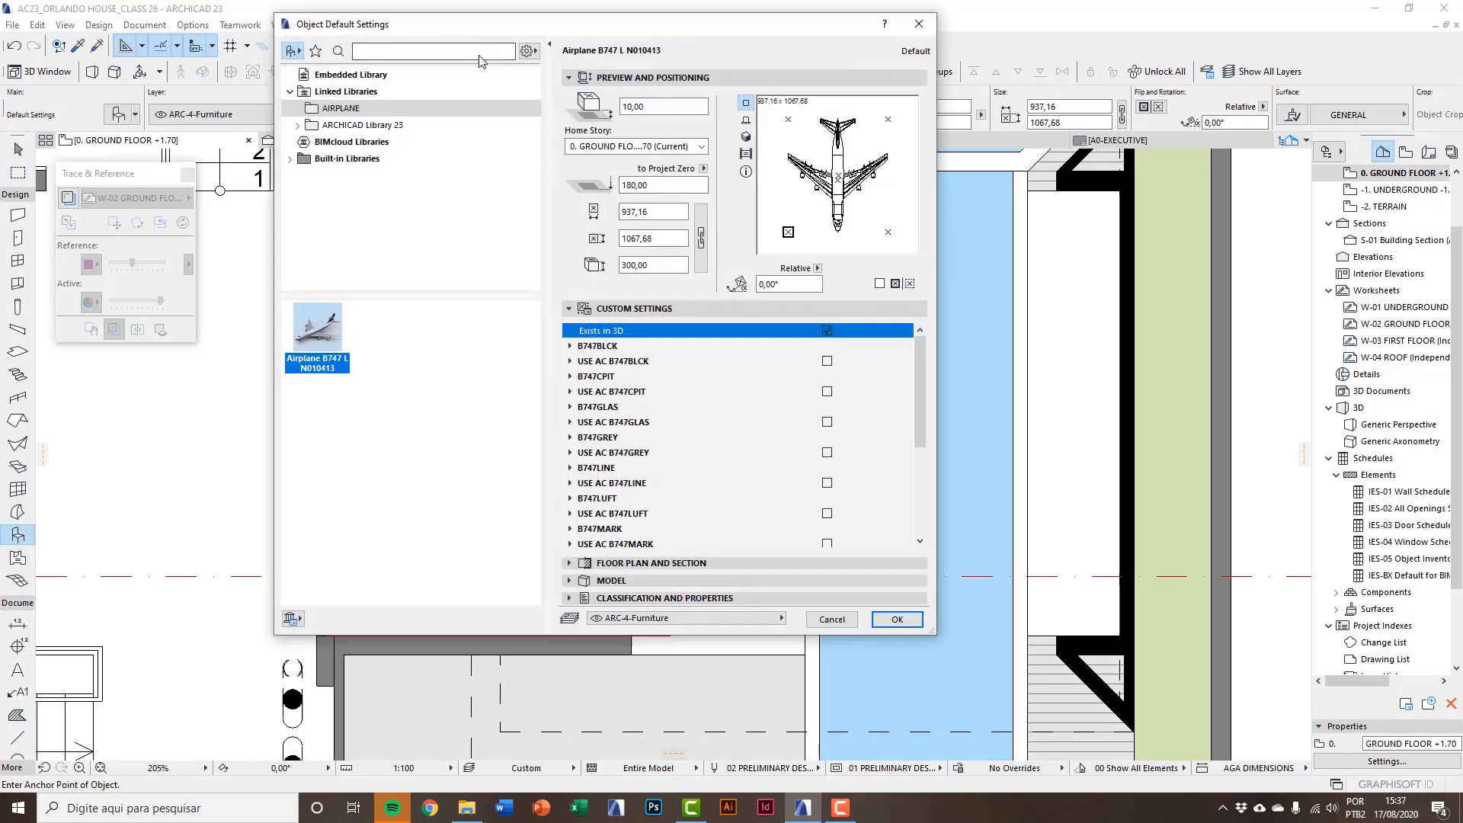
click(300, 182)
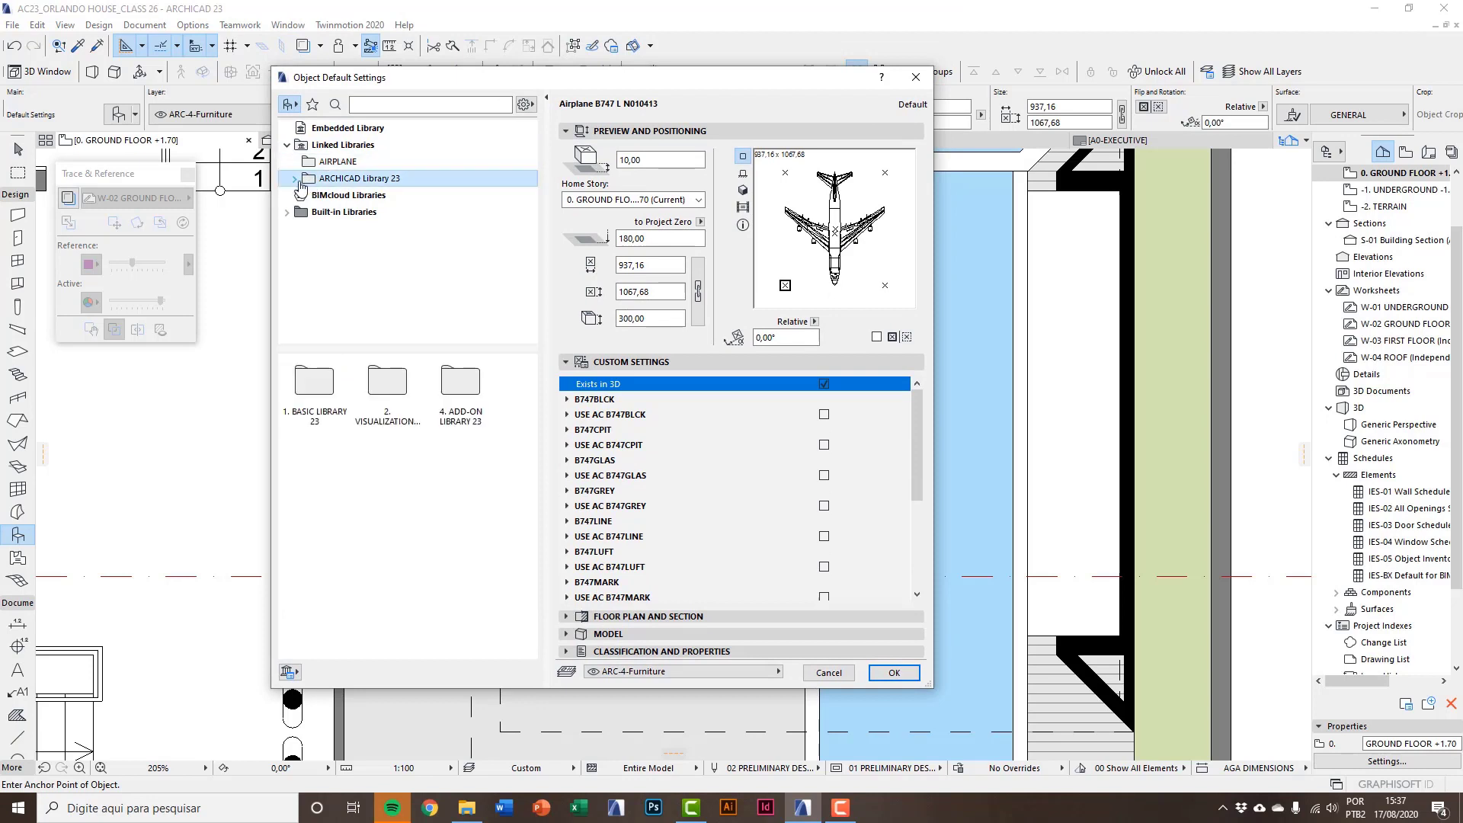
click(295, 179)
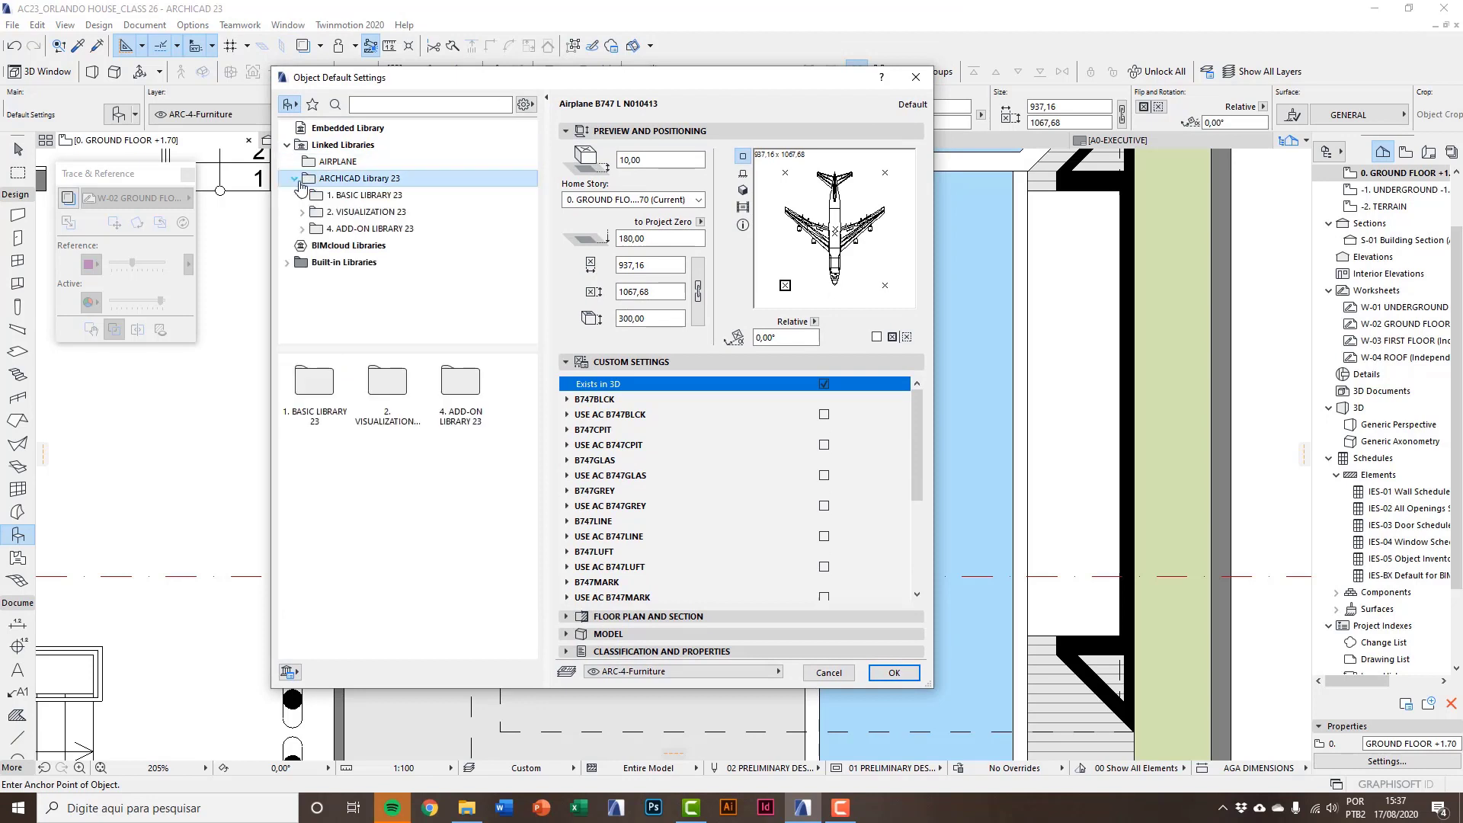
click(302, 196)
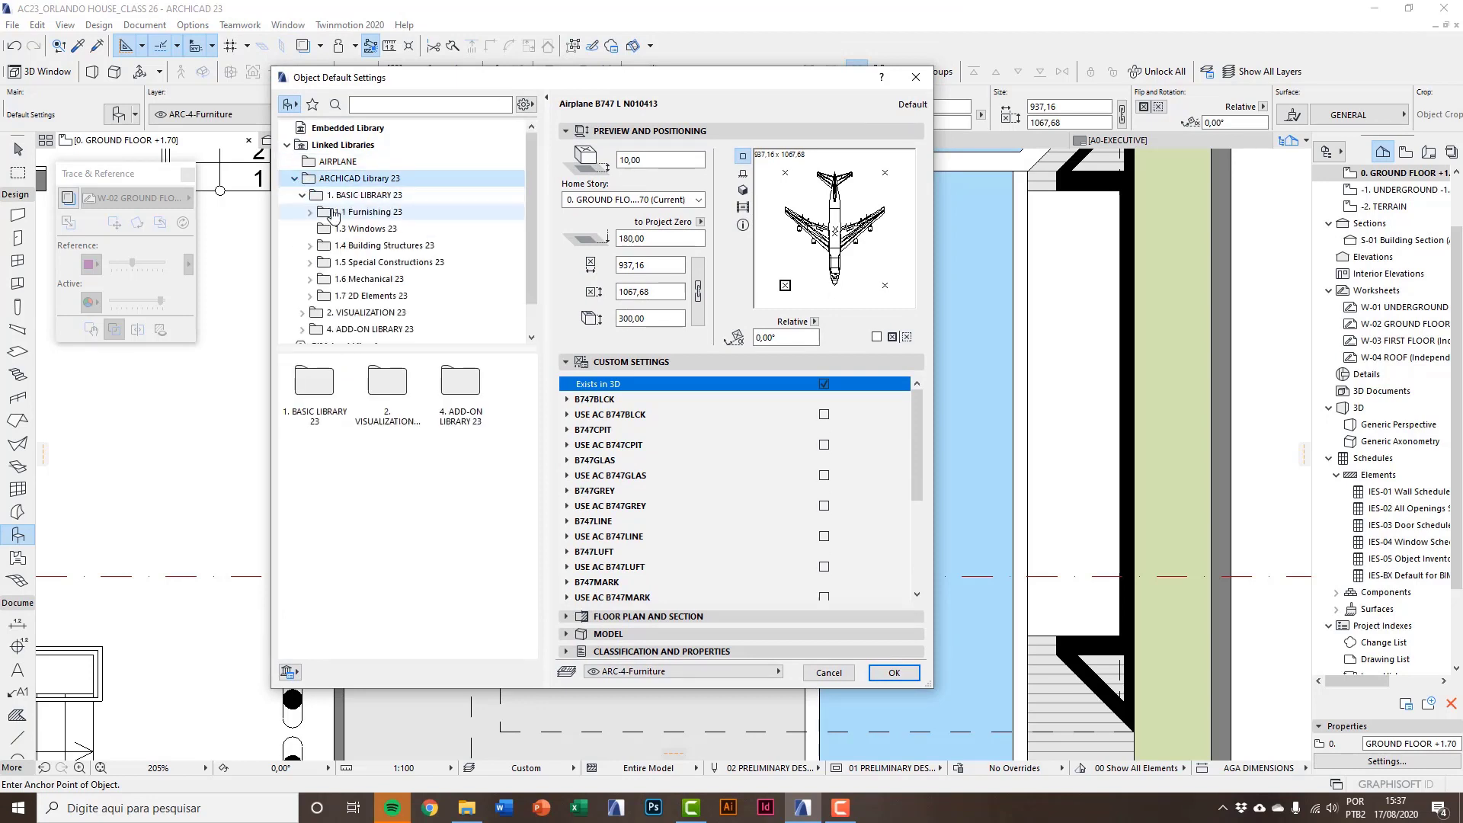
click(383, 219)
click(318, 221)
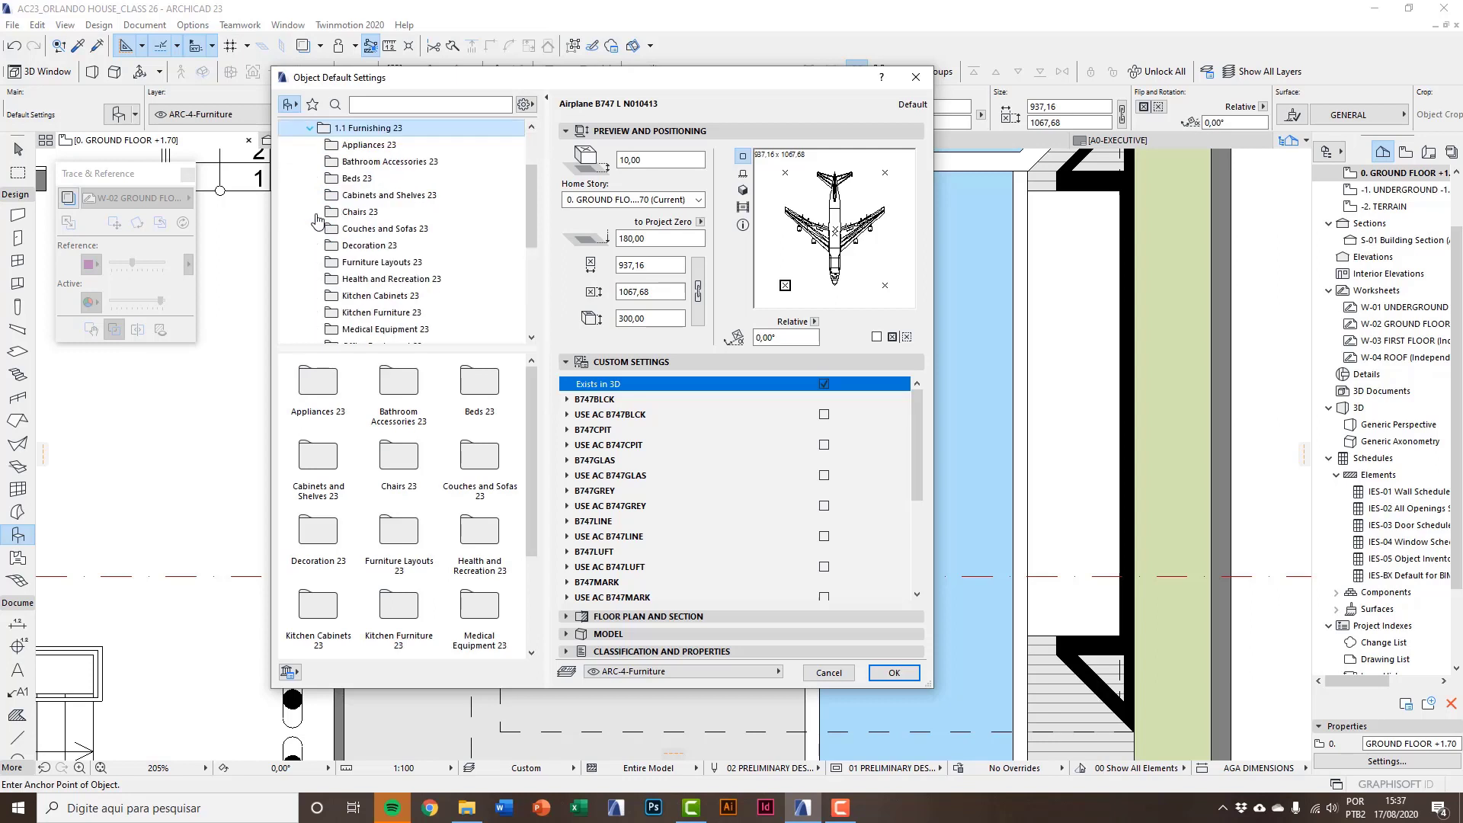
Choose Cabinet Base Triple Door 23 from the Kitchen Cabinets 23 folder.
click(376, 315)
click(362, 300)
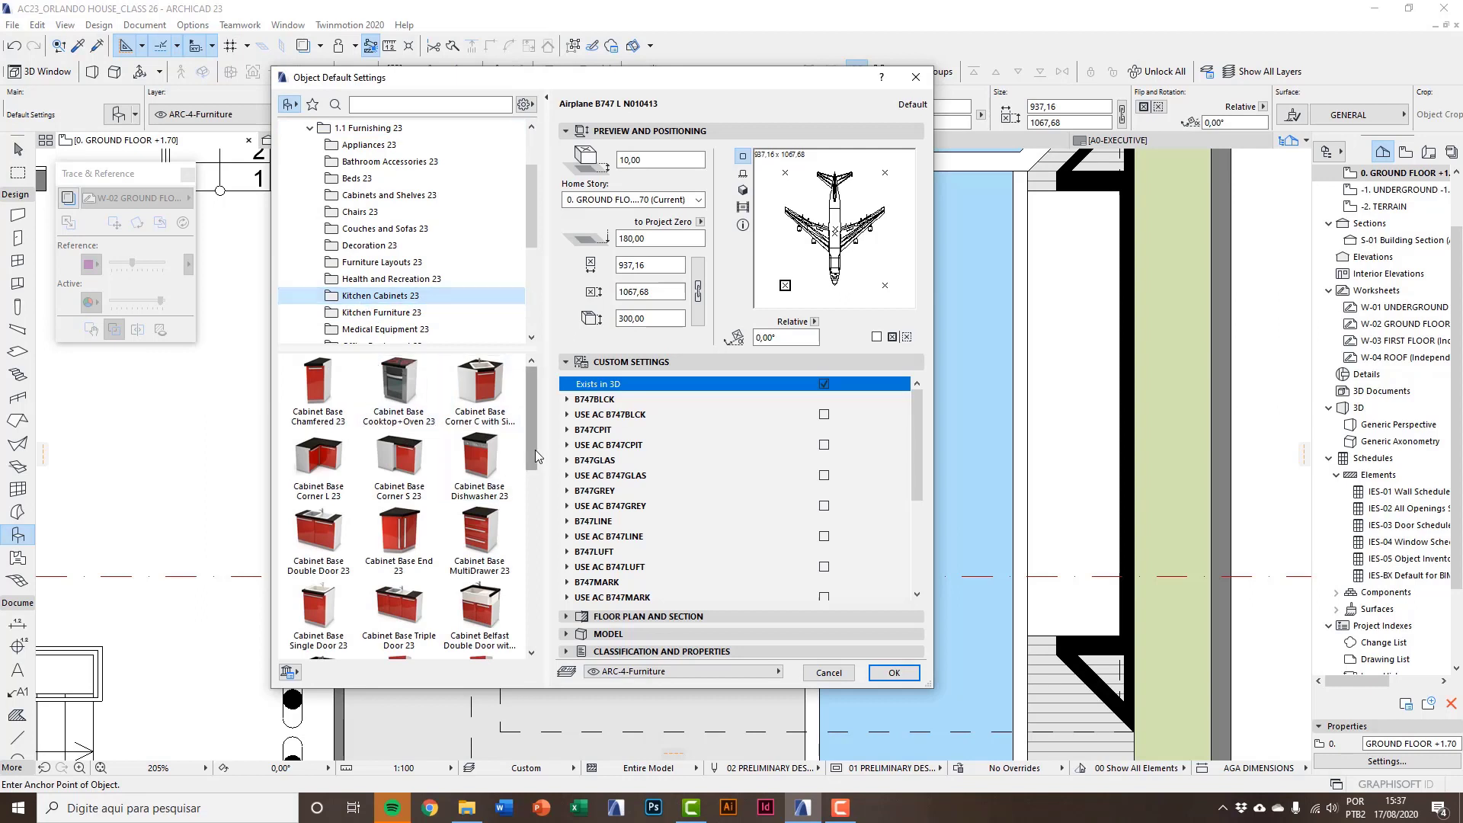
drag(534, 450, 528, 487)
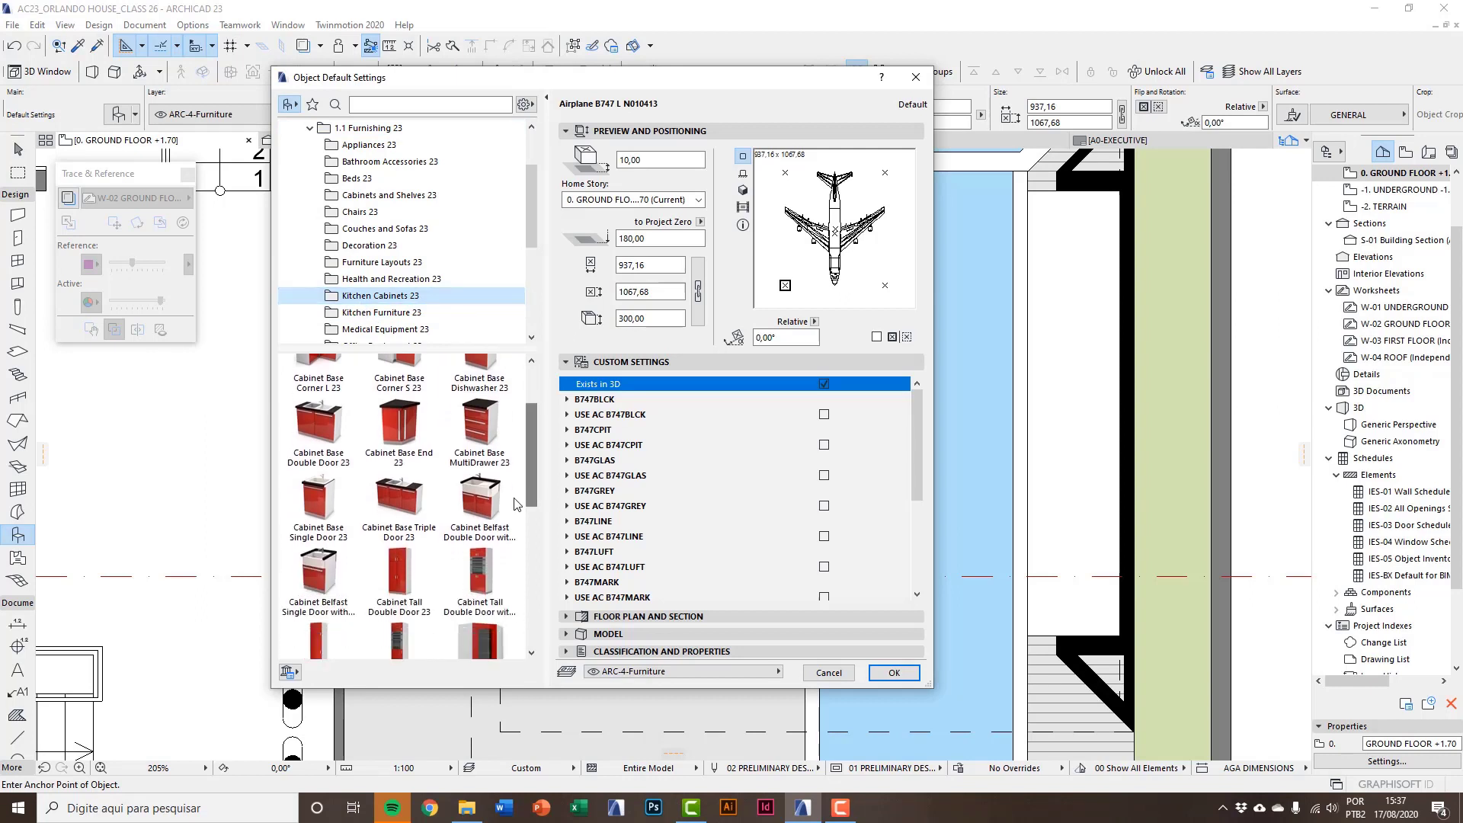
click(406, 524)
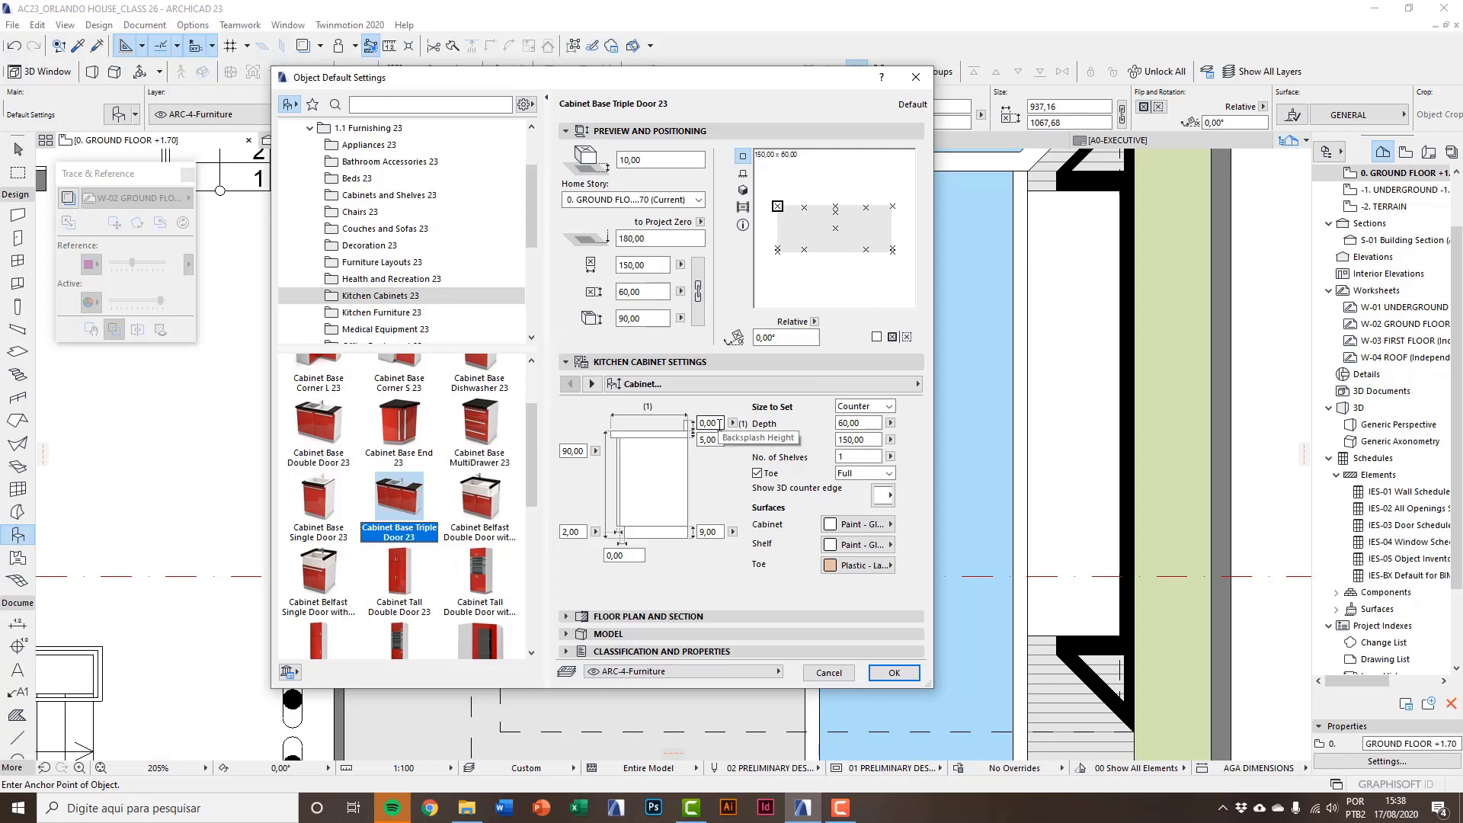
Set the cabinet's countertop thickness to 2,00 and the backsplash height to 20,00.
click(585, 451)
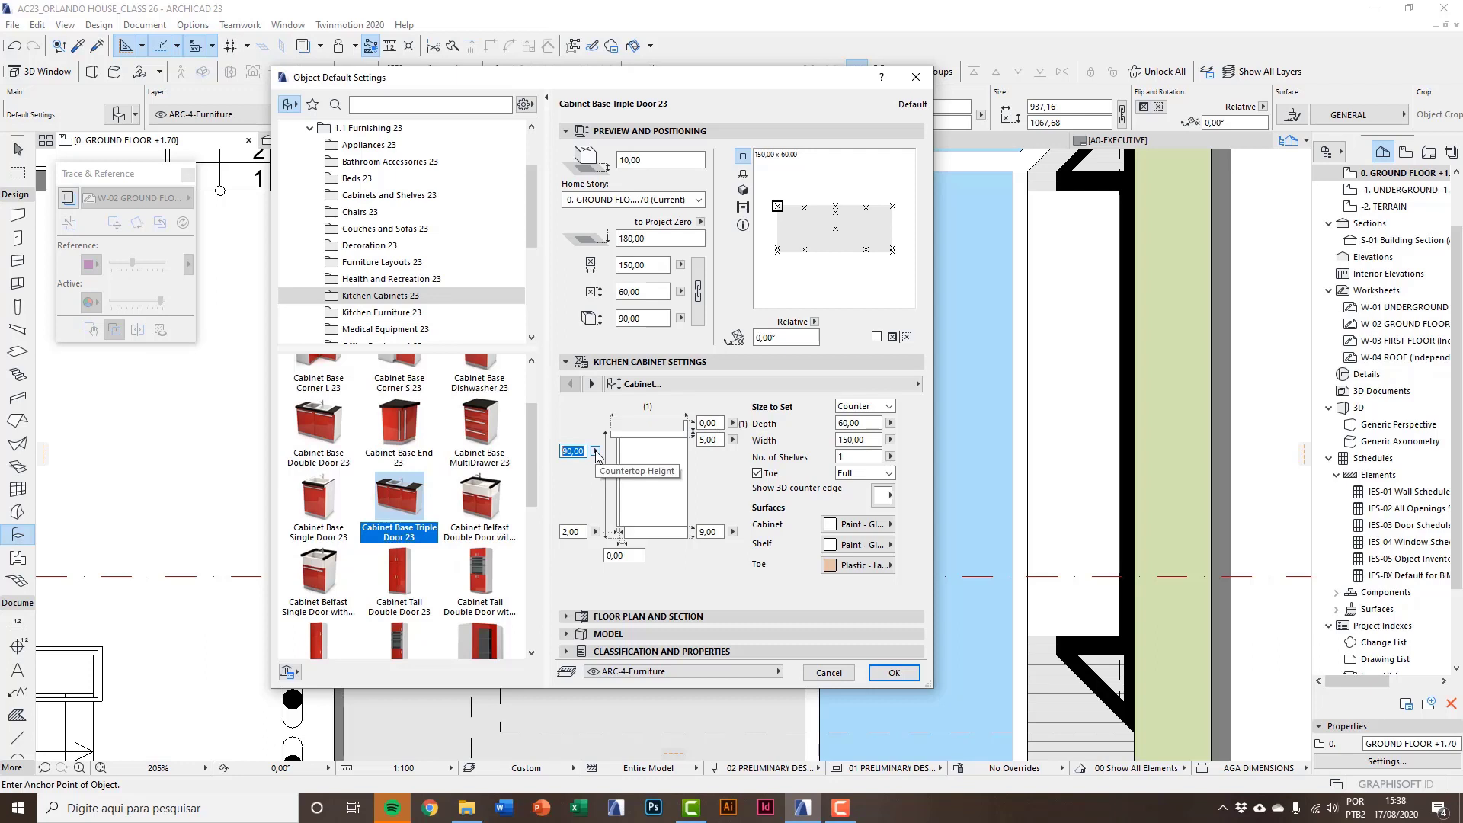
click(709, 440)
text(2)
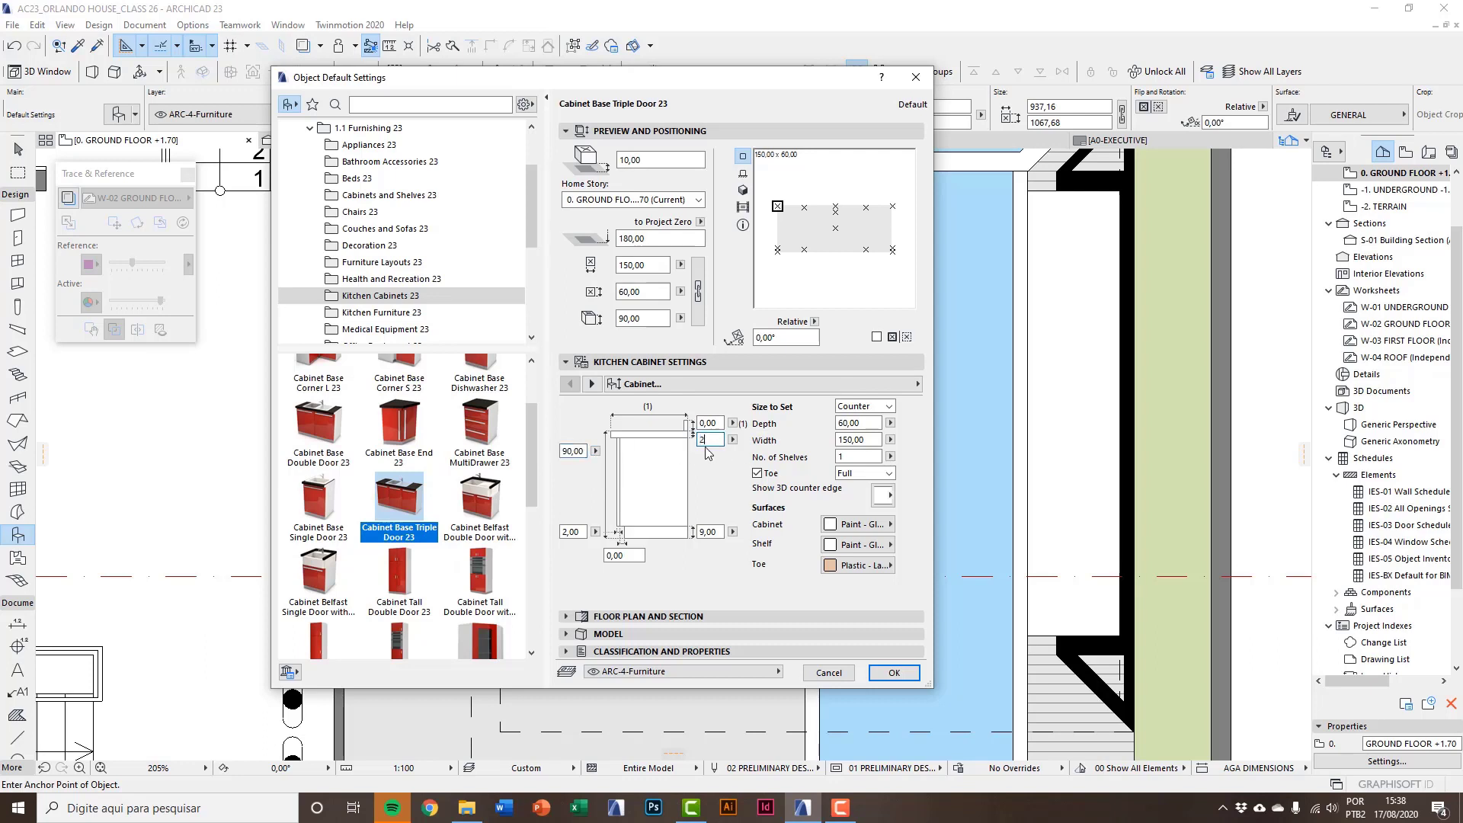
key(Return)
click(714, 423)
text(20)
key(Return)
Set the cabinet's toe height to 10,00 and the toe setback to 7,00.
click(698, 533)
text(10)
key(Return)
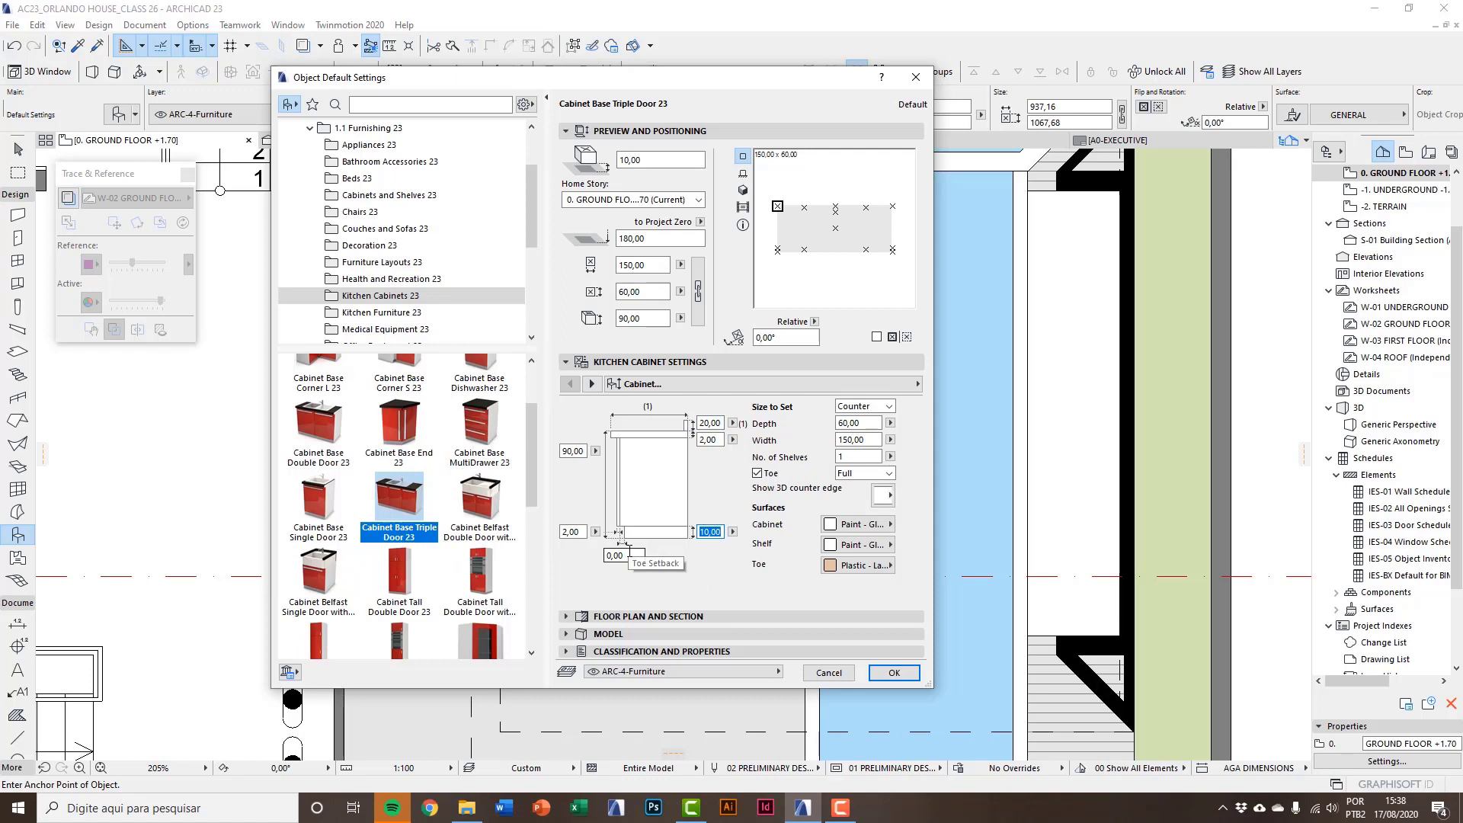
click(616, 556)
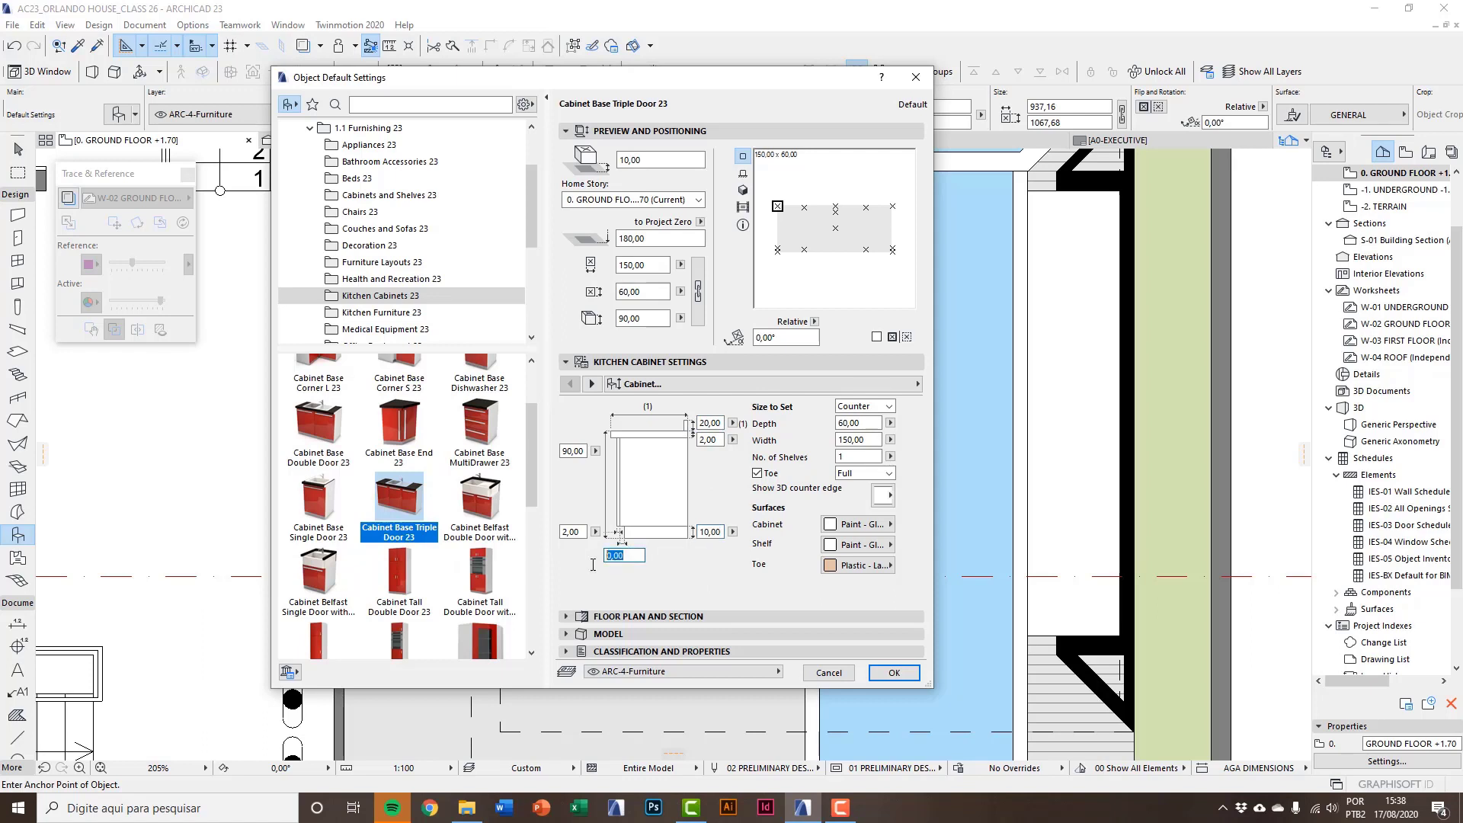
text(7)
key(Return)
click(577, 531)
Set the counter depth to 70,00, keeping Size to Set on Counter, and show the cabinet preview in 3D.
click(888, 408)
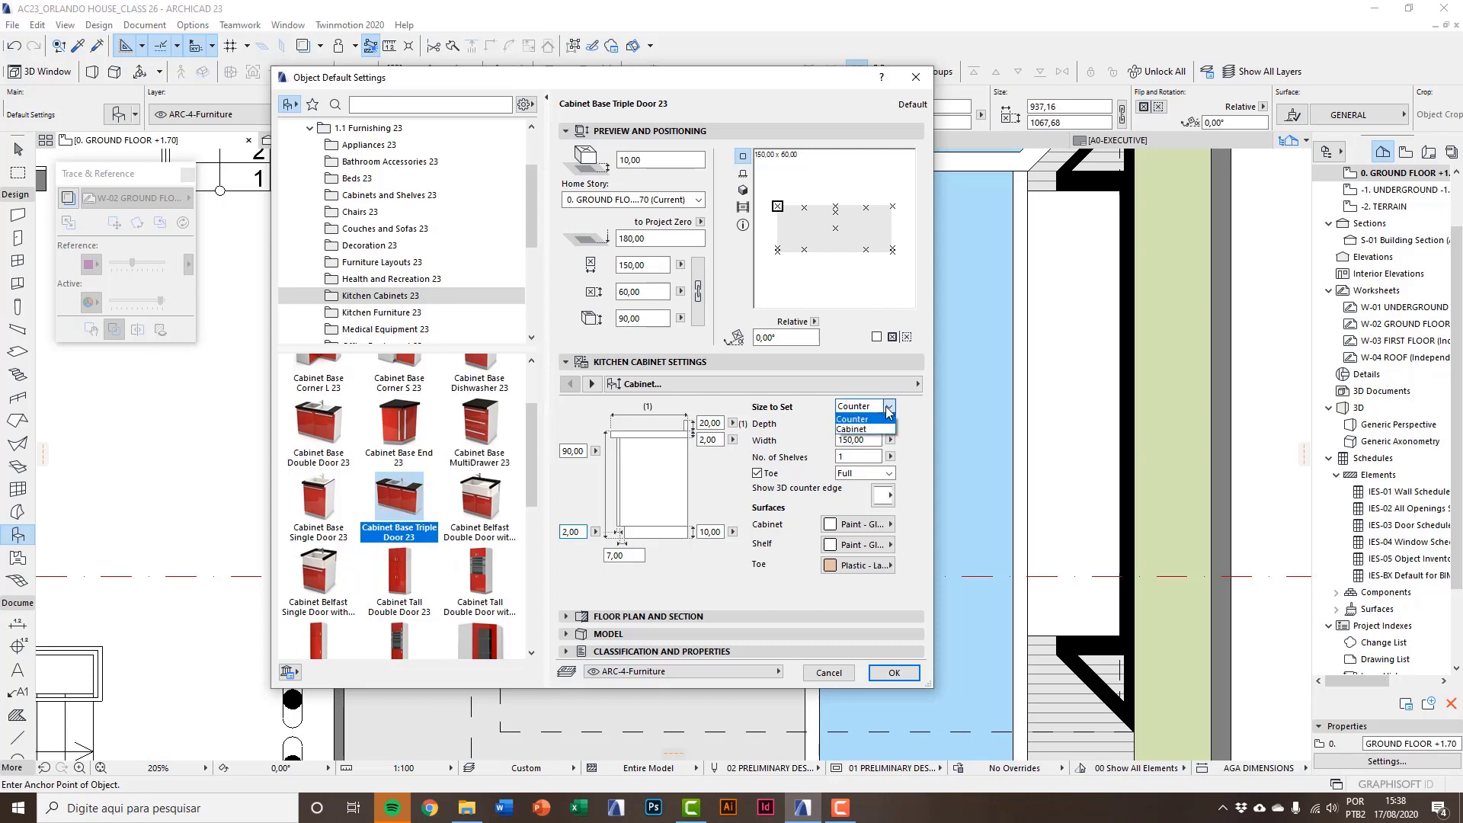
click(889, 411)
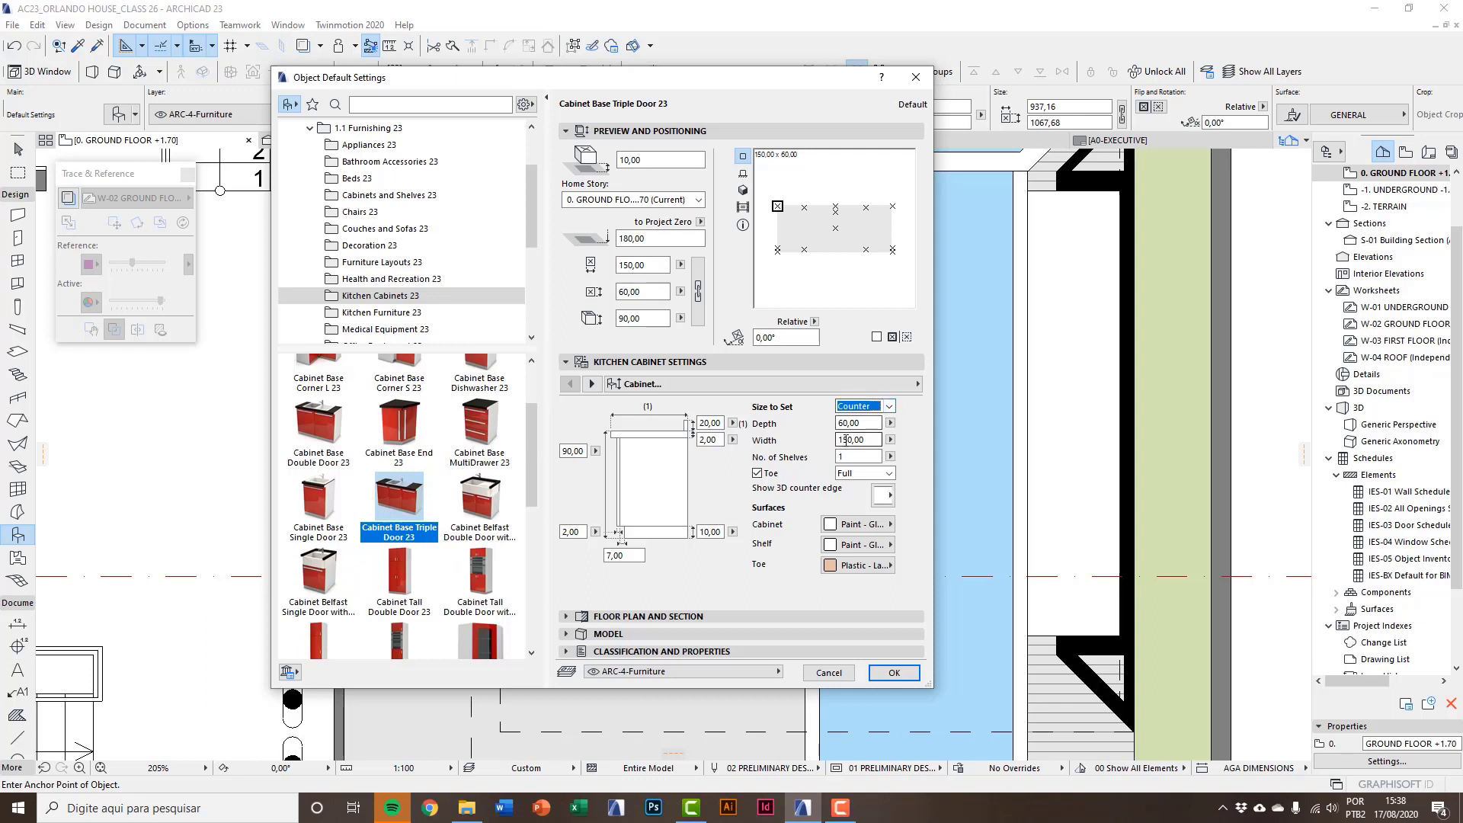
click(862, 422)
text(70)
key(Tab)
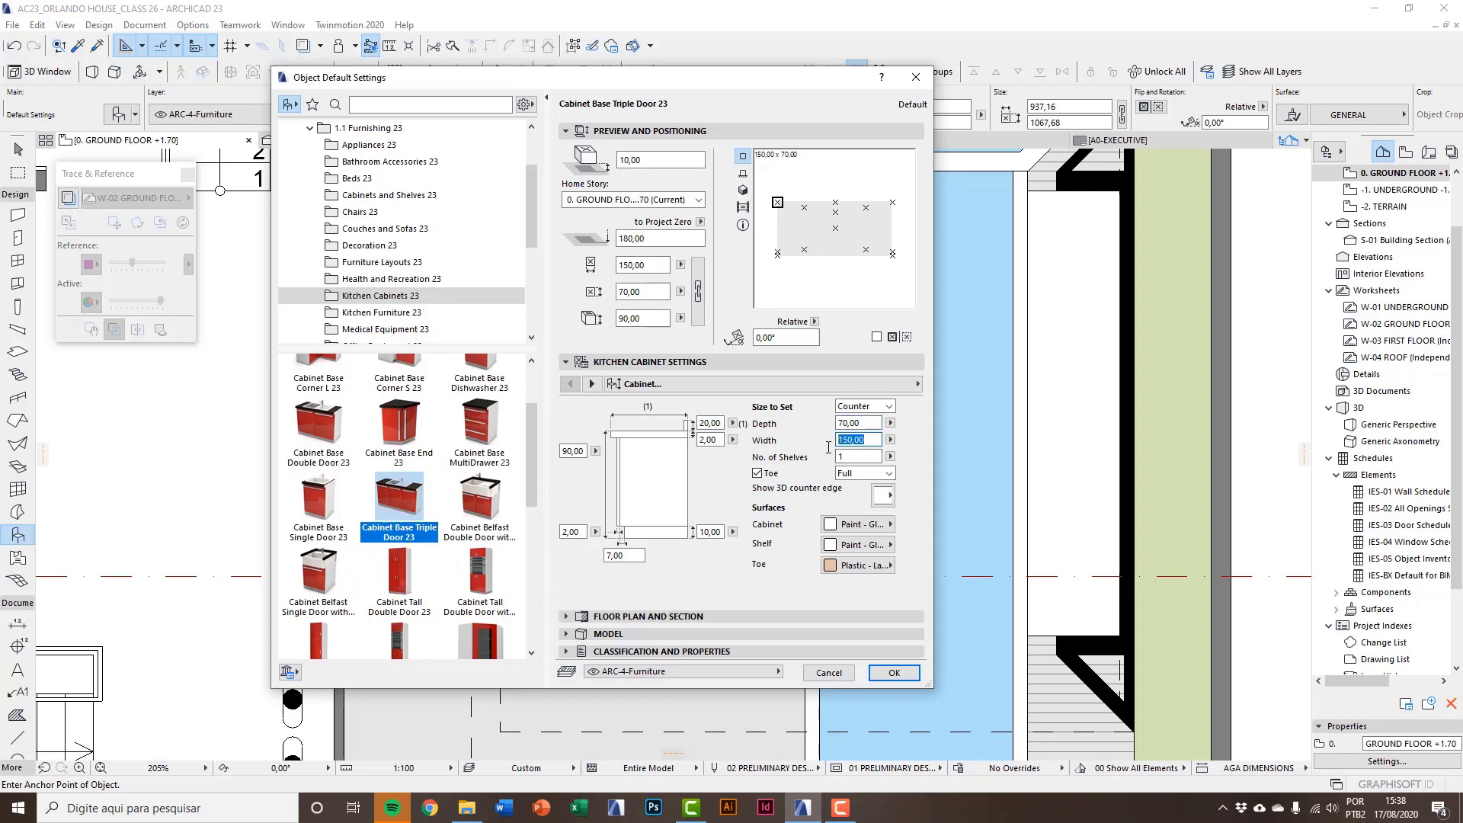
key(Tab)
click(744, 175)
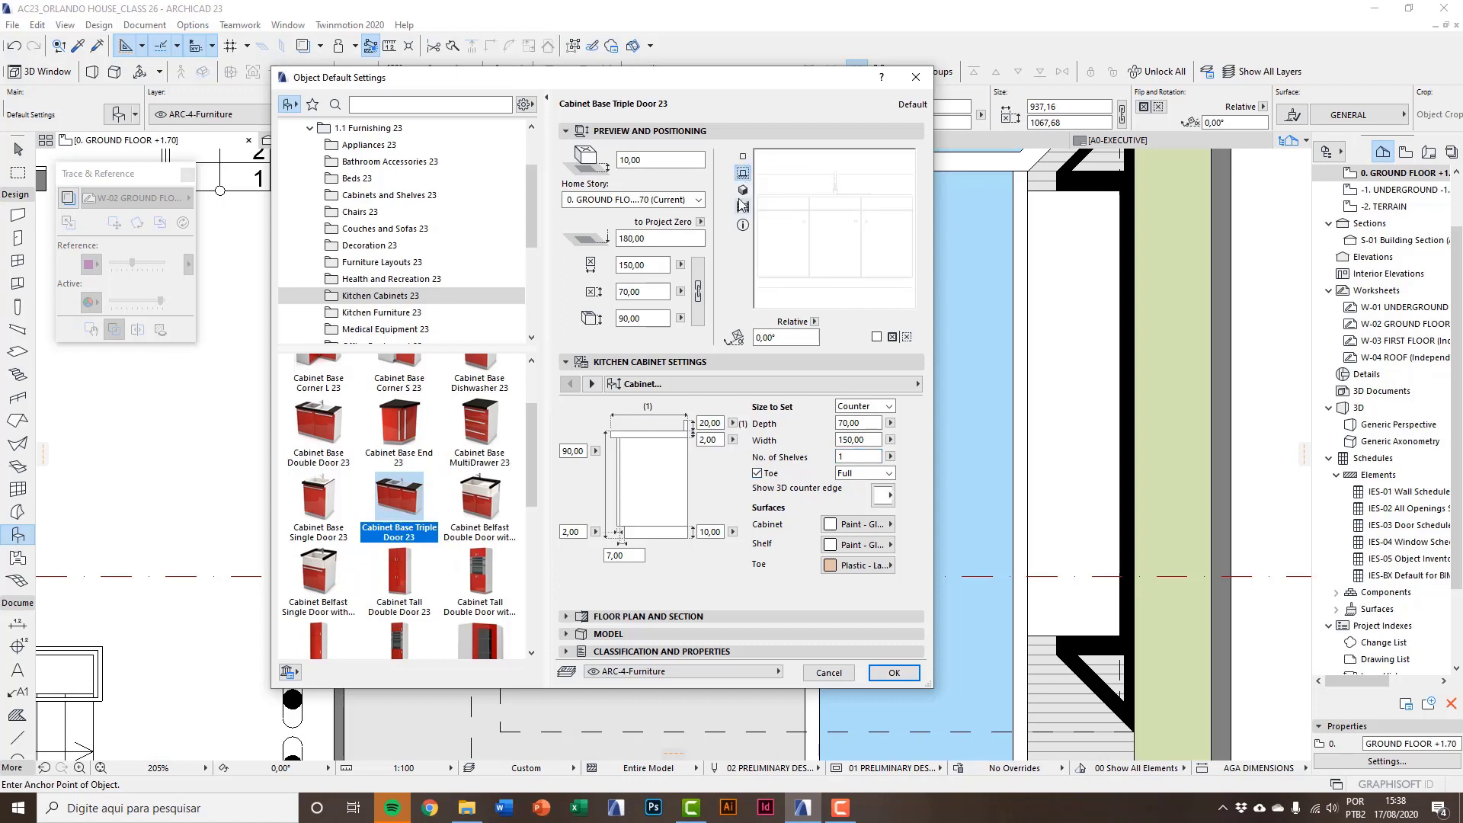
click(743, 190)
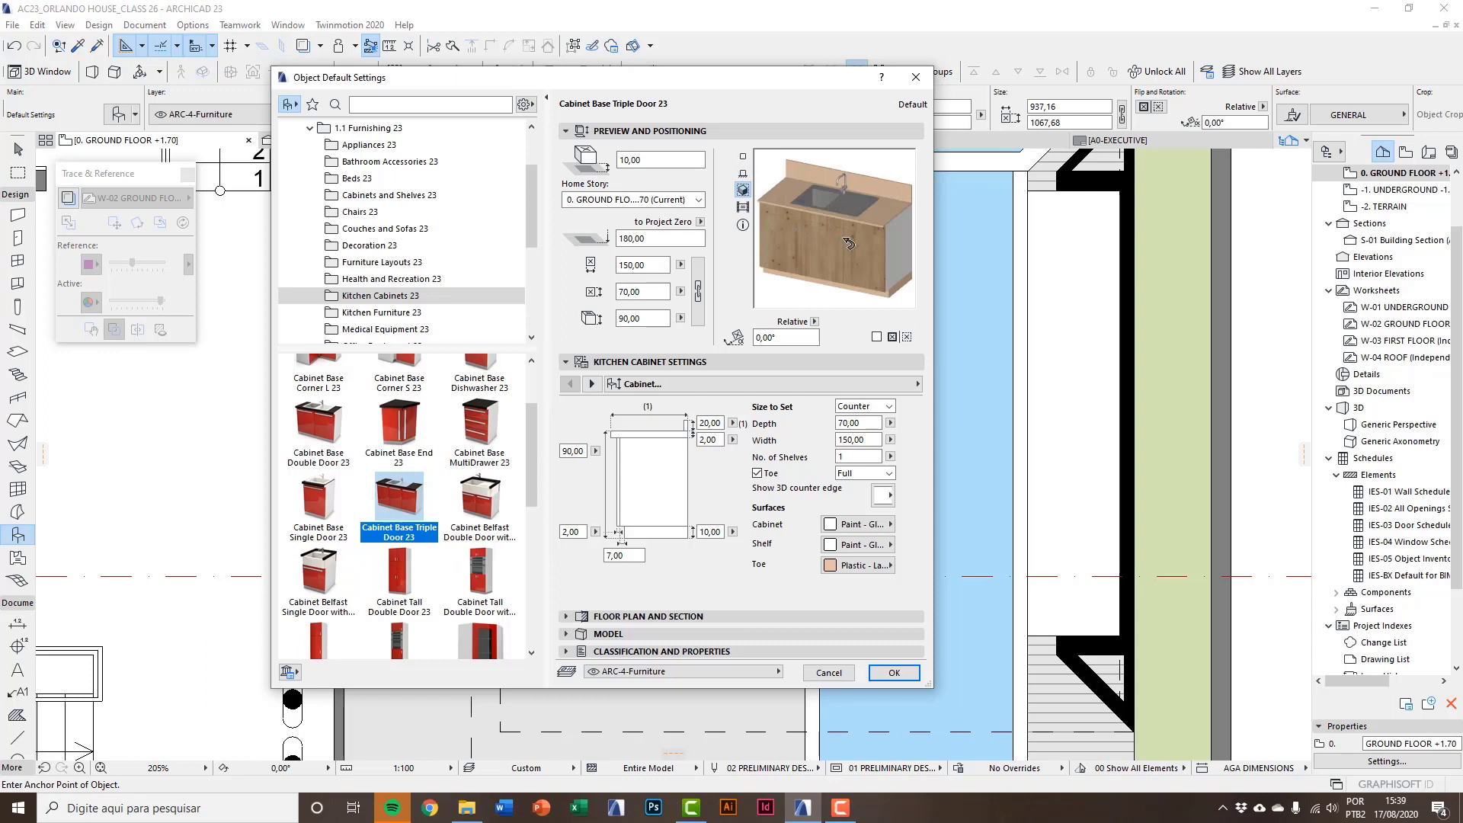
Try turning the toe off and using the Circle toe type, and return it to Full.
click(757, 474)
click(757, 474)
click(868, 473)
click(853, 497)
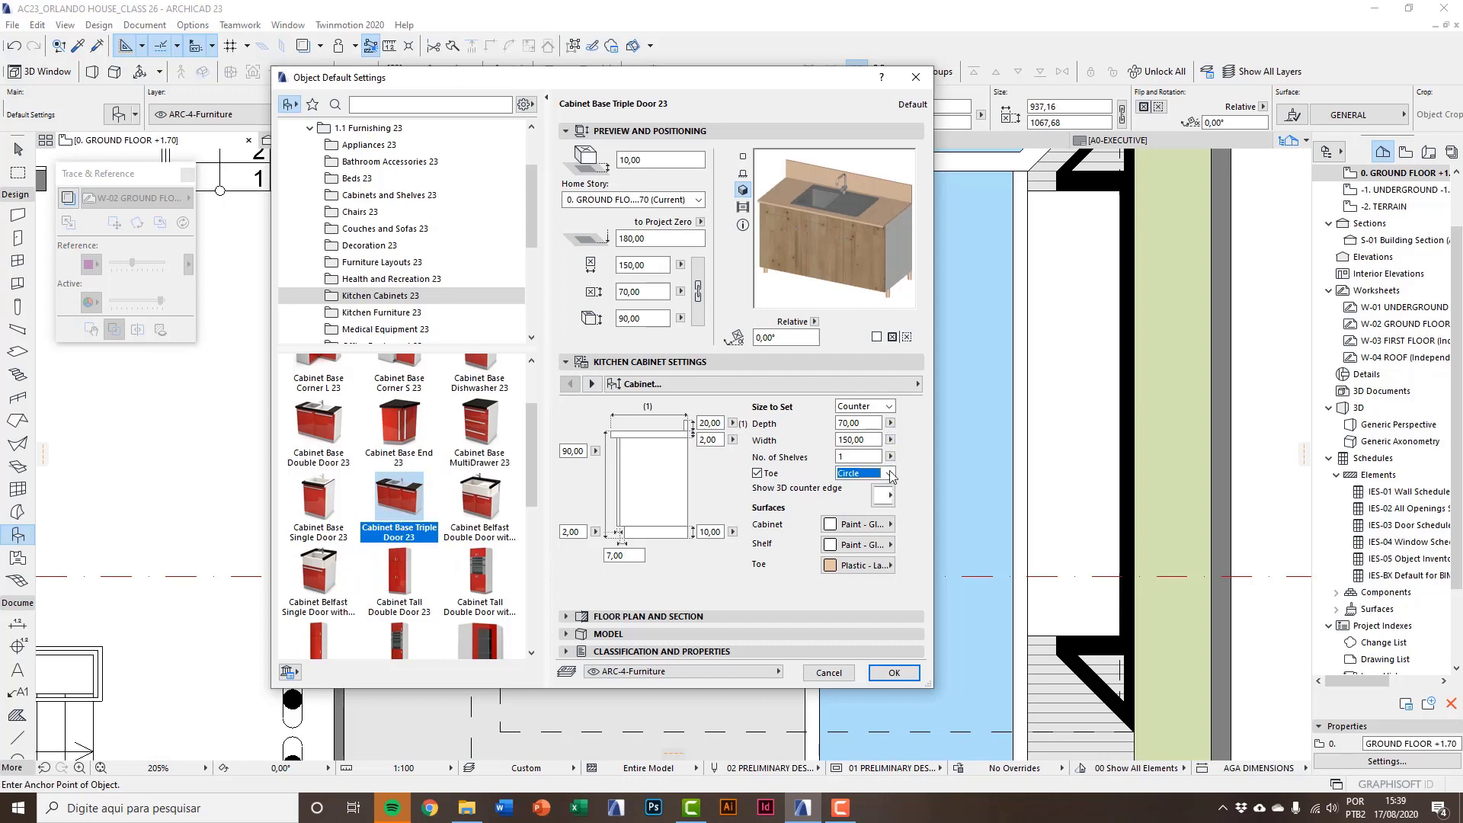
click(861, 473)
click(859, 506)
click(889, 474)
Assign Paint - Golden Ochre to the cabinet surface and Stone - Marble Black to the toe.
click(852, 525)
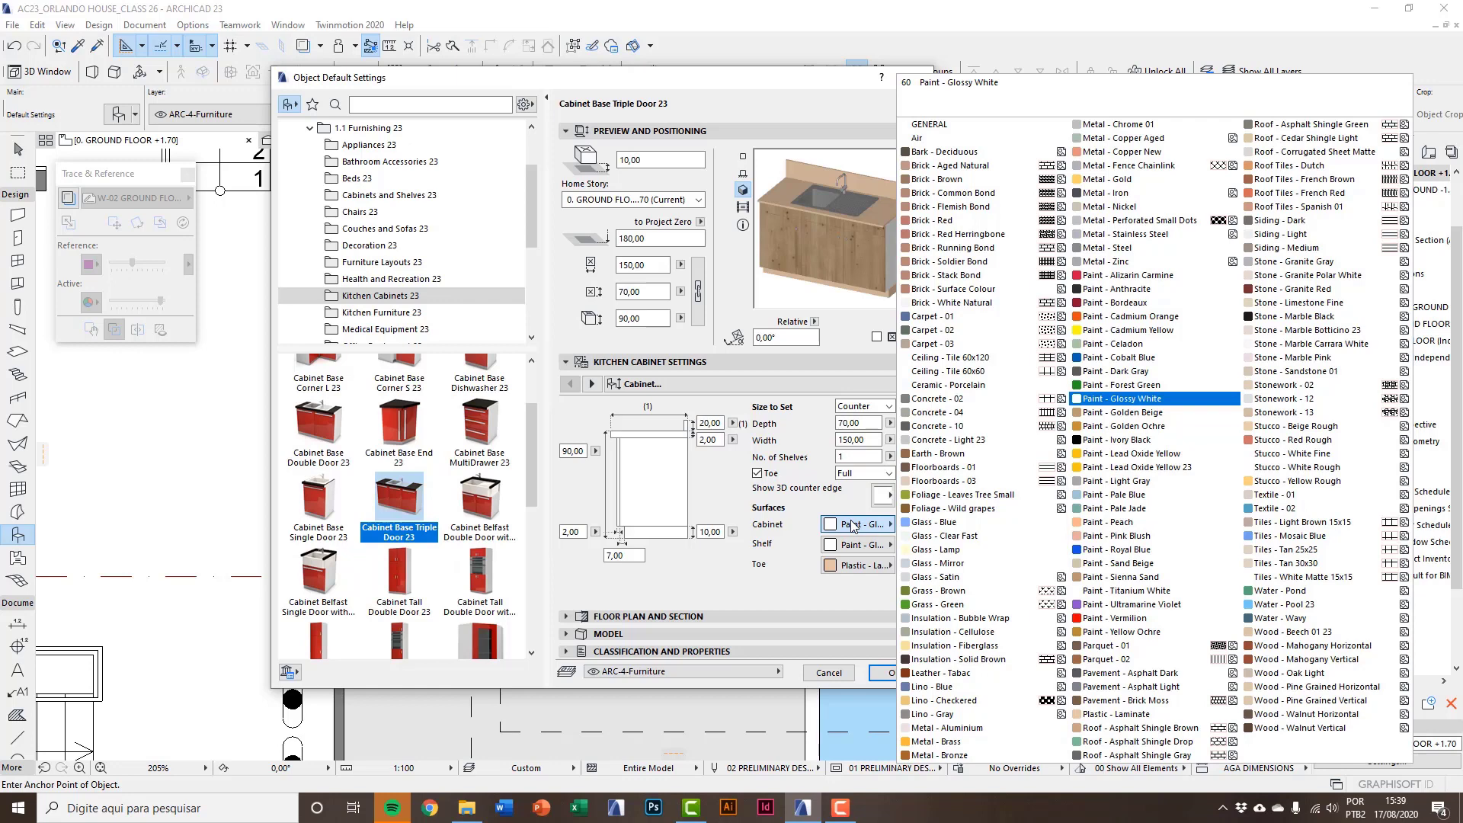
click(1135, 427)
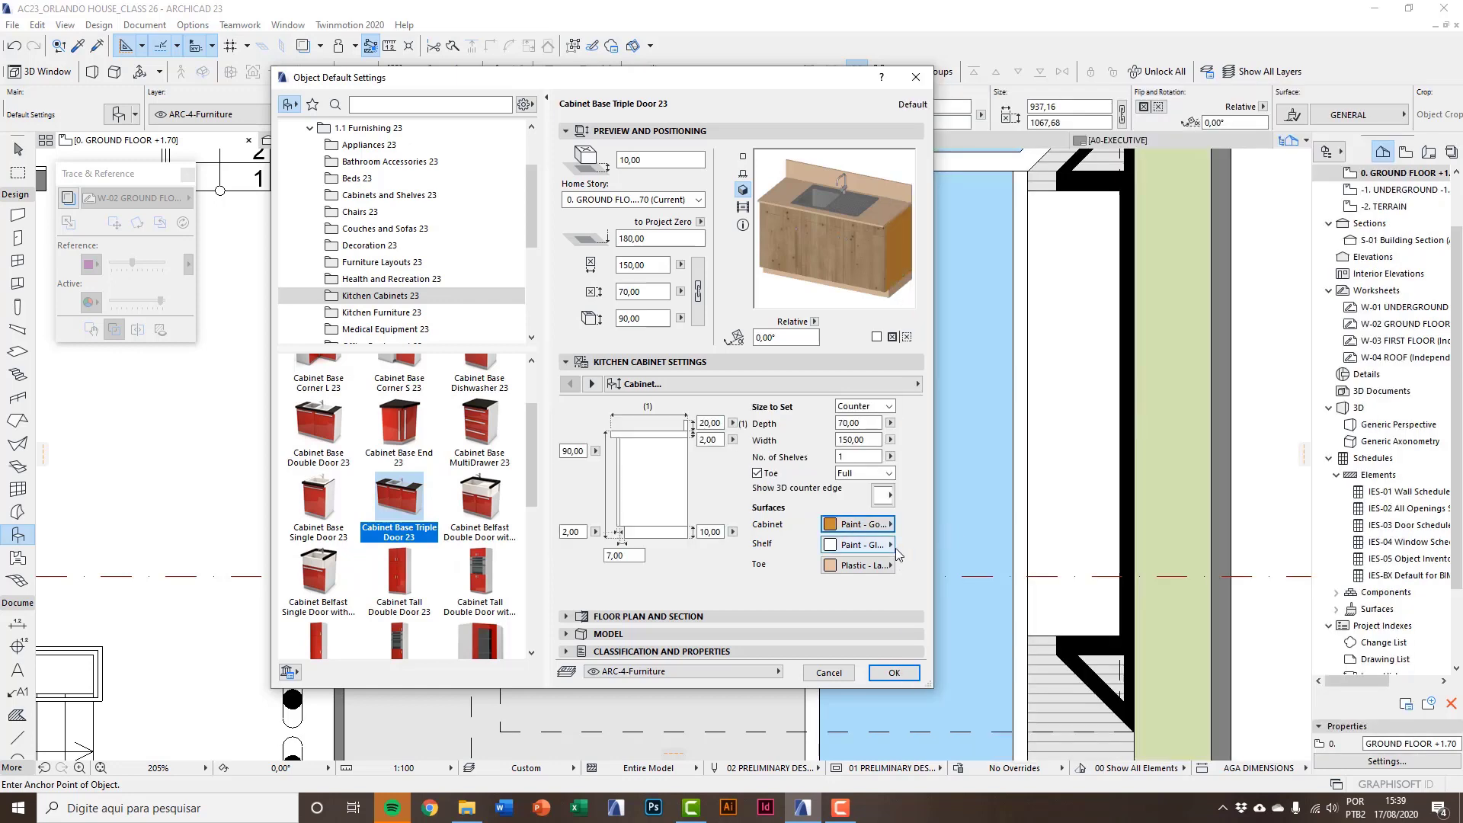
click(859, 566)
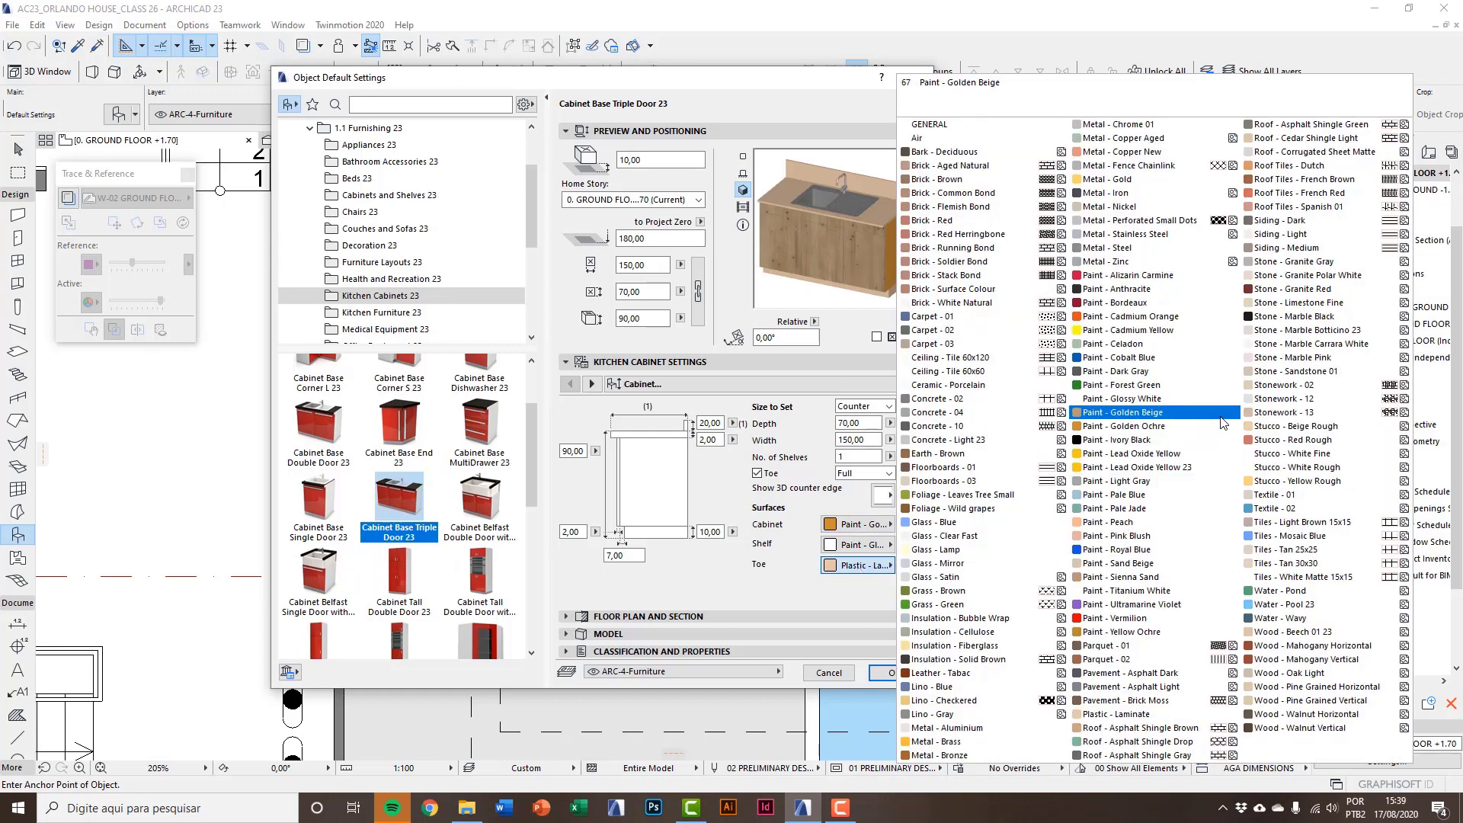
click(1309, 316)
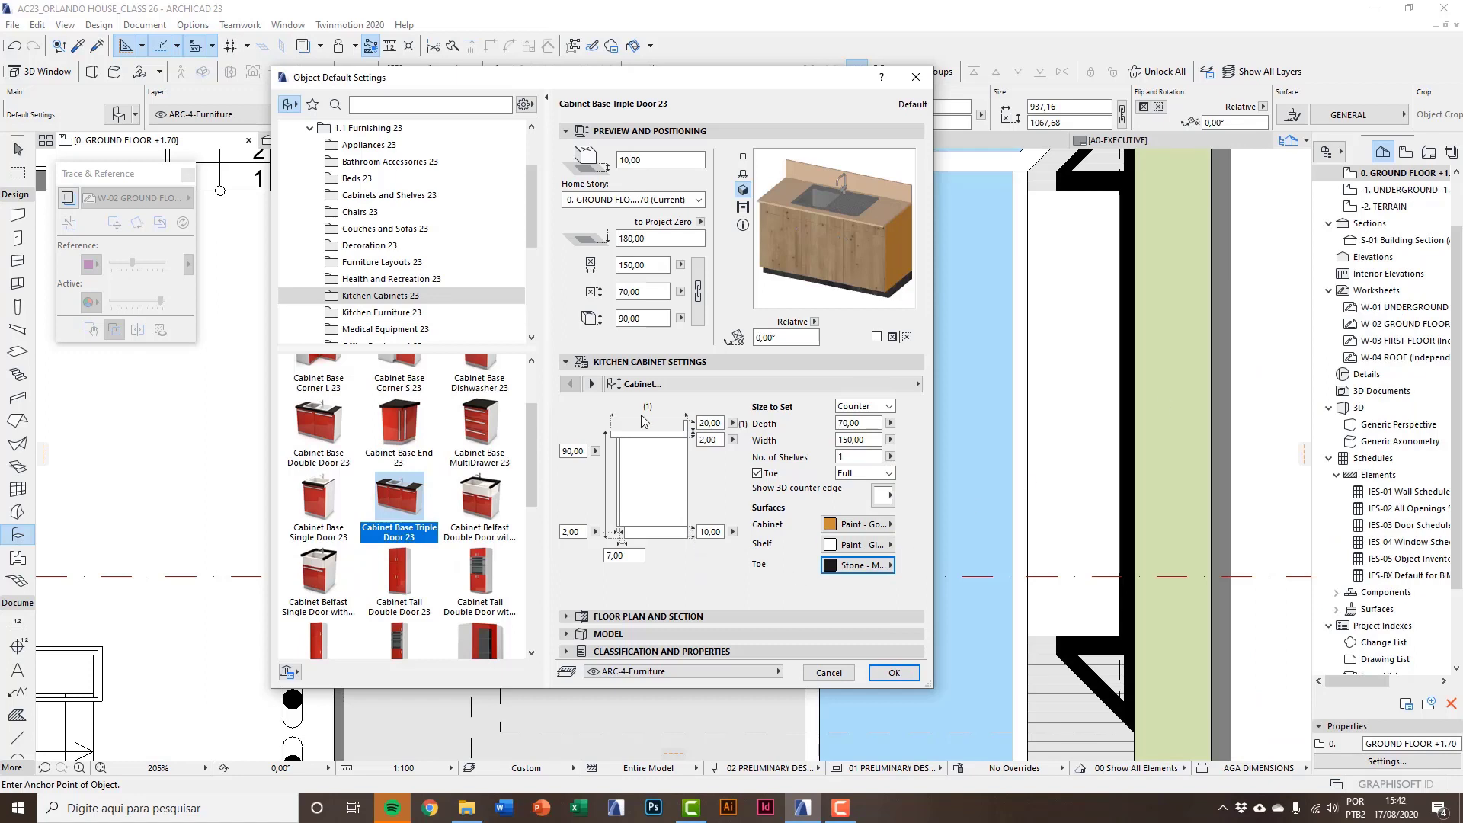
Assign Stone - Marble Black to both the counter and backsplash surfaces in the Counter settings.
click(592, 384)
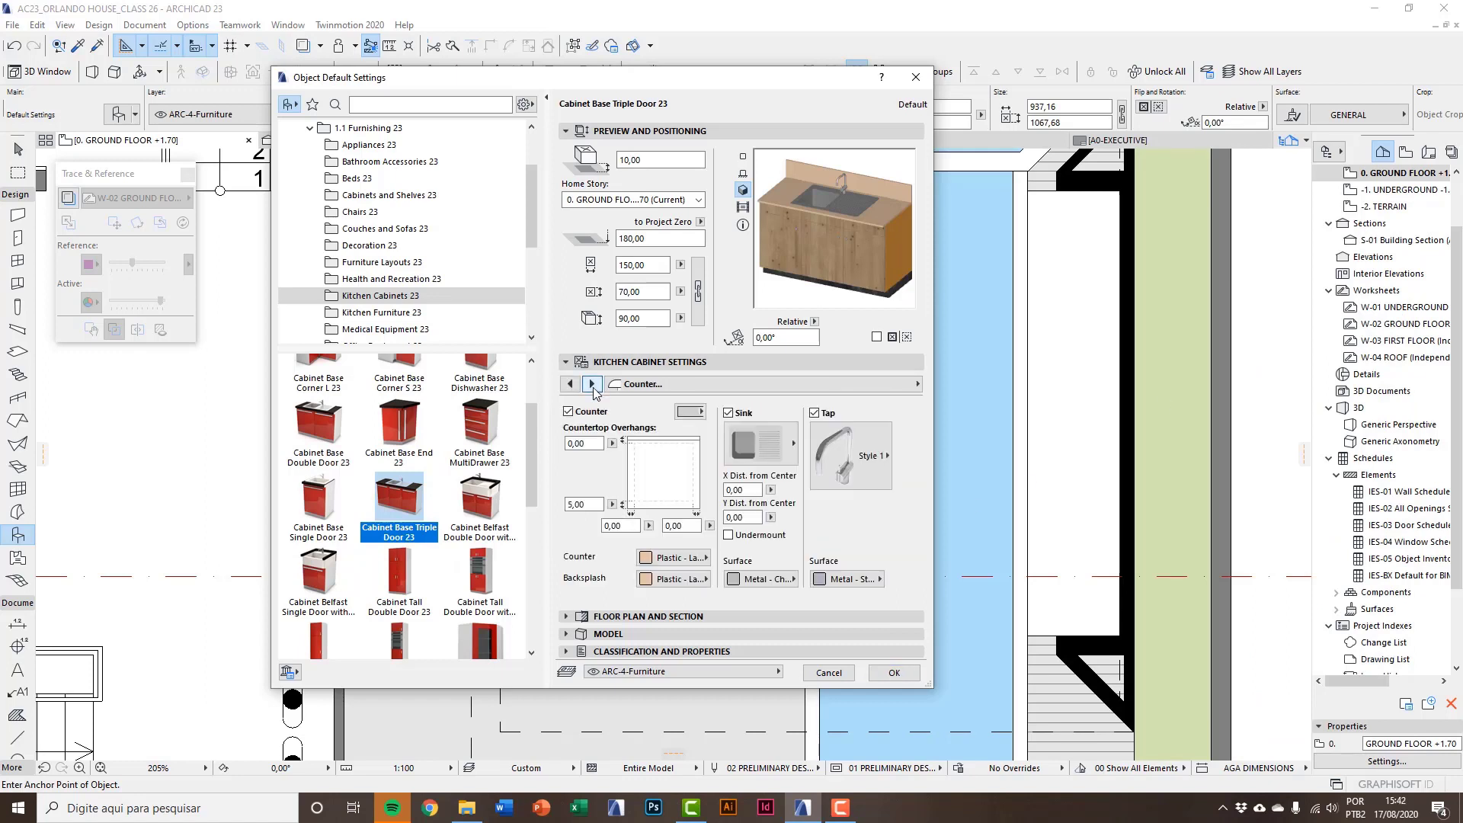
click(678, 558)
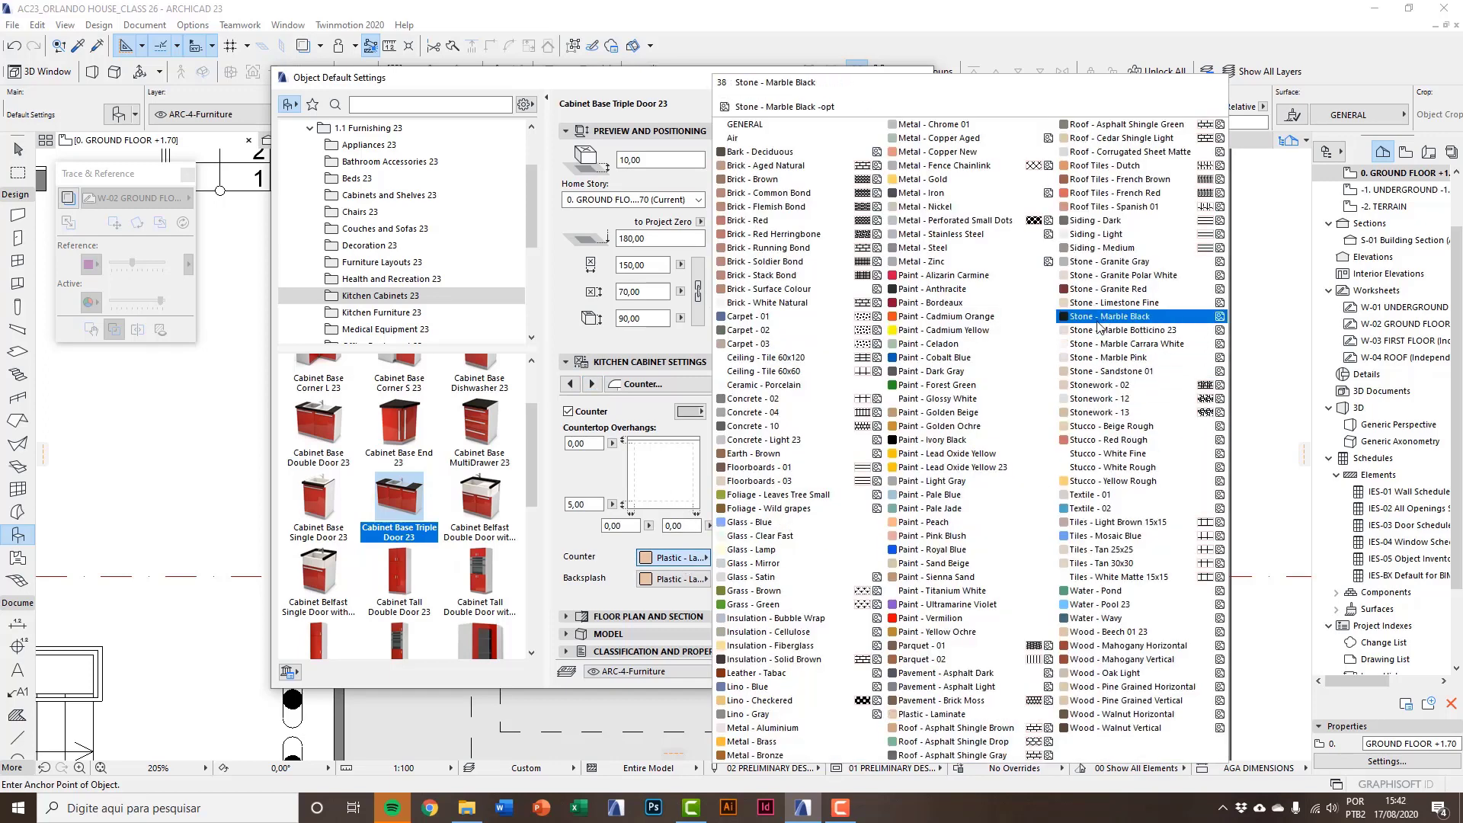
click(1098, 322)
click(672, 579)
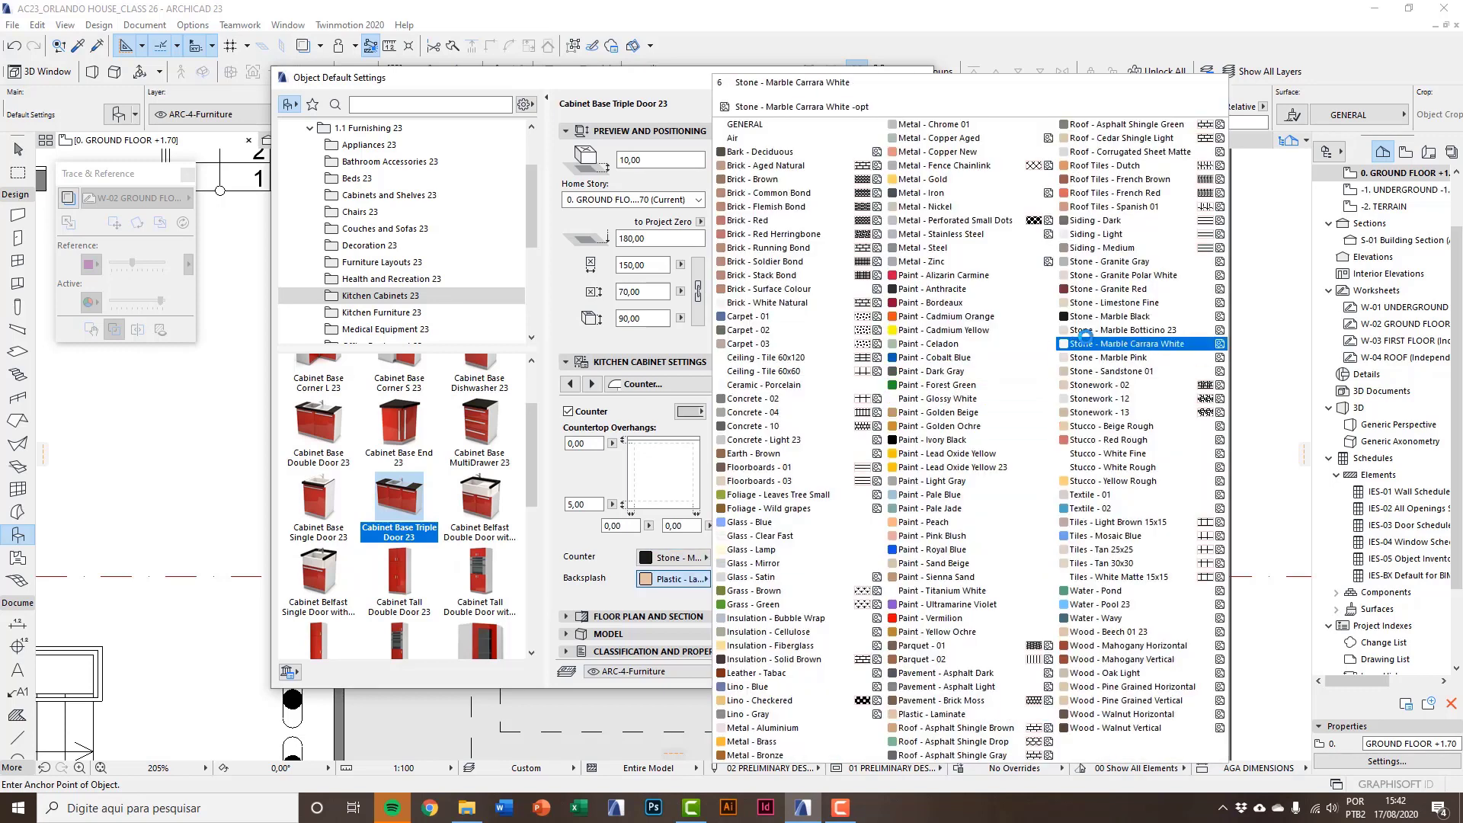
click(1094, 315)
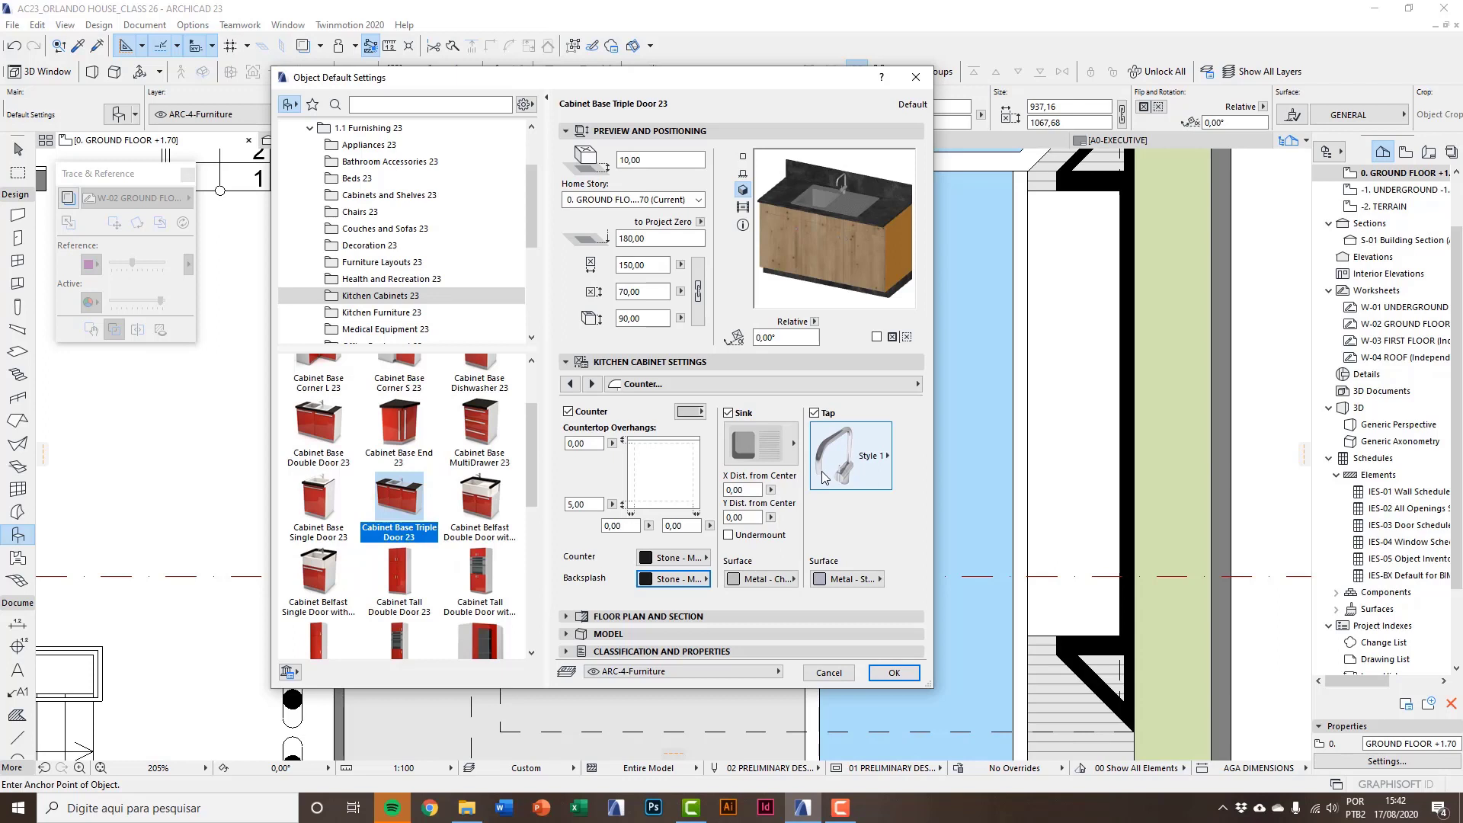
Set the front countertop overhang to 2,00.
double_click(598, 505)
text(2)
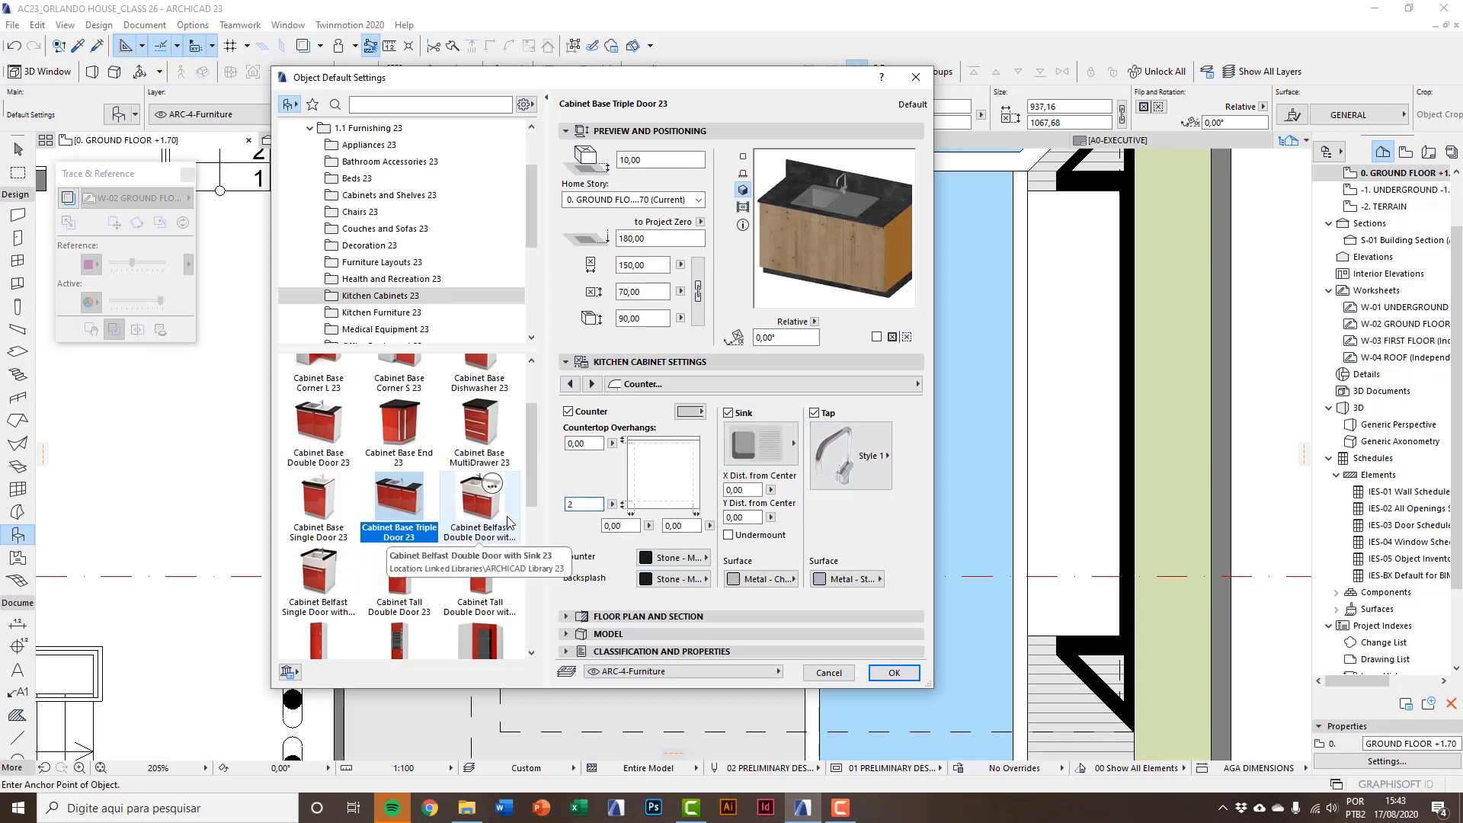
key(Return)
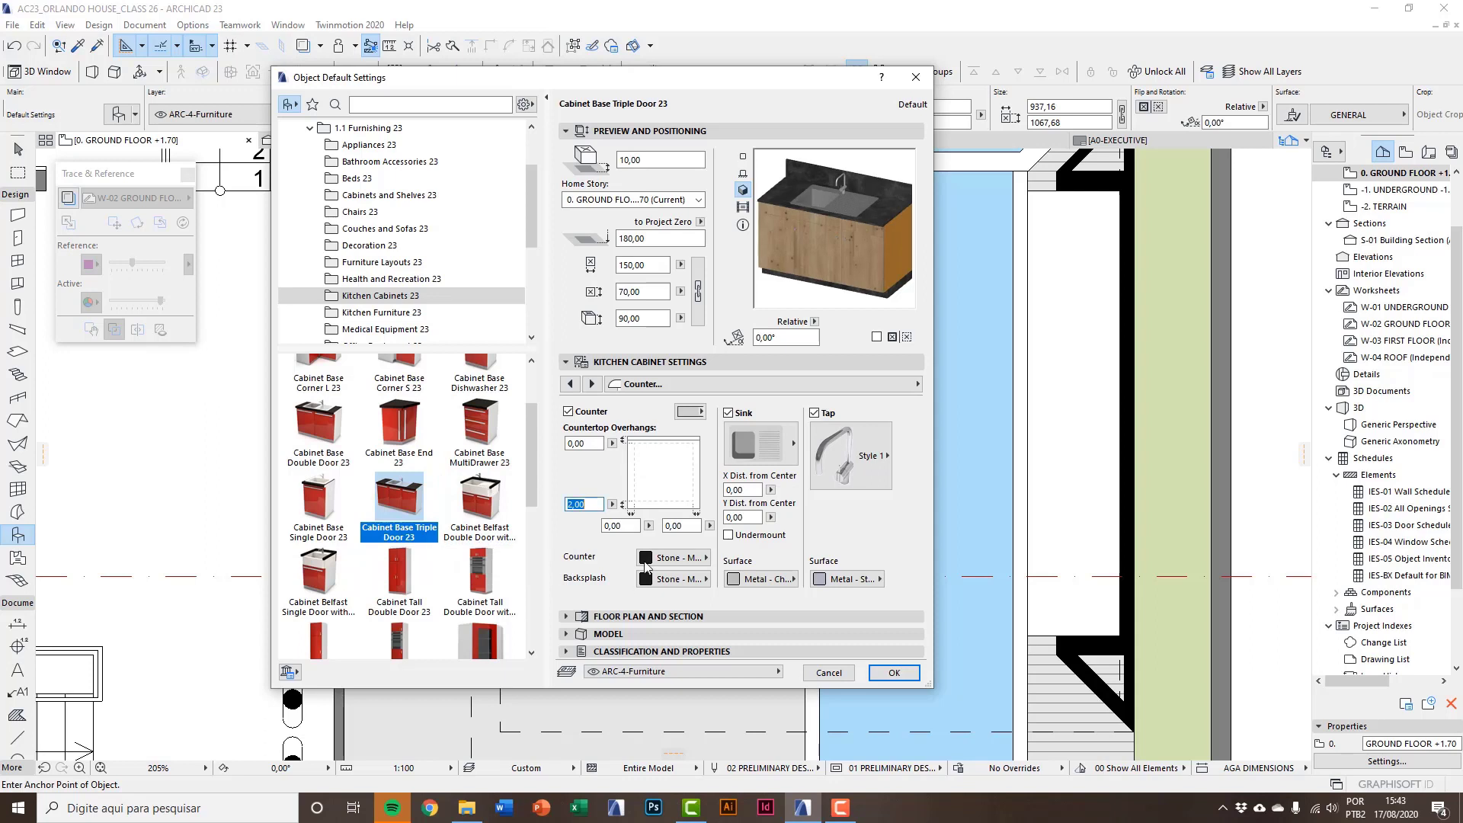
Choose the sink with two equal bowls and set its X distance from center to -10,00.
click(756, 457)
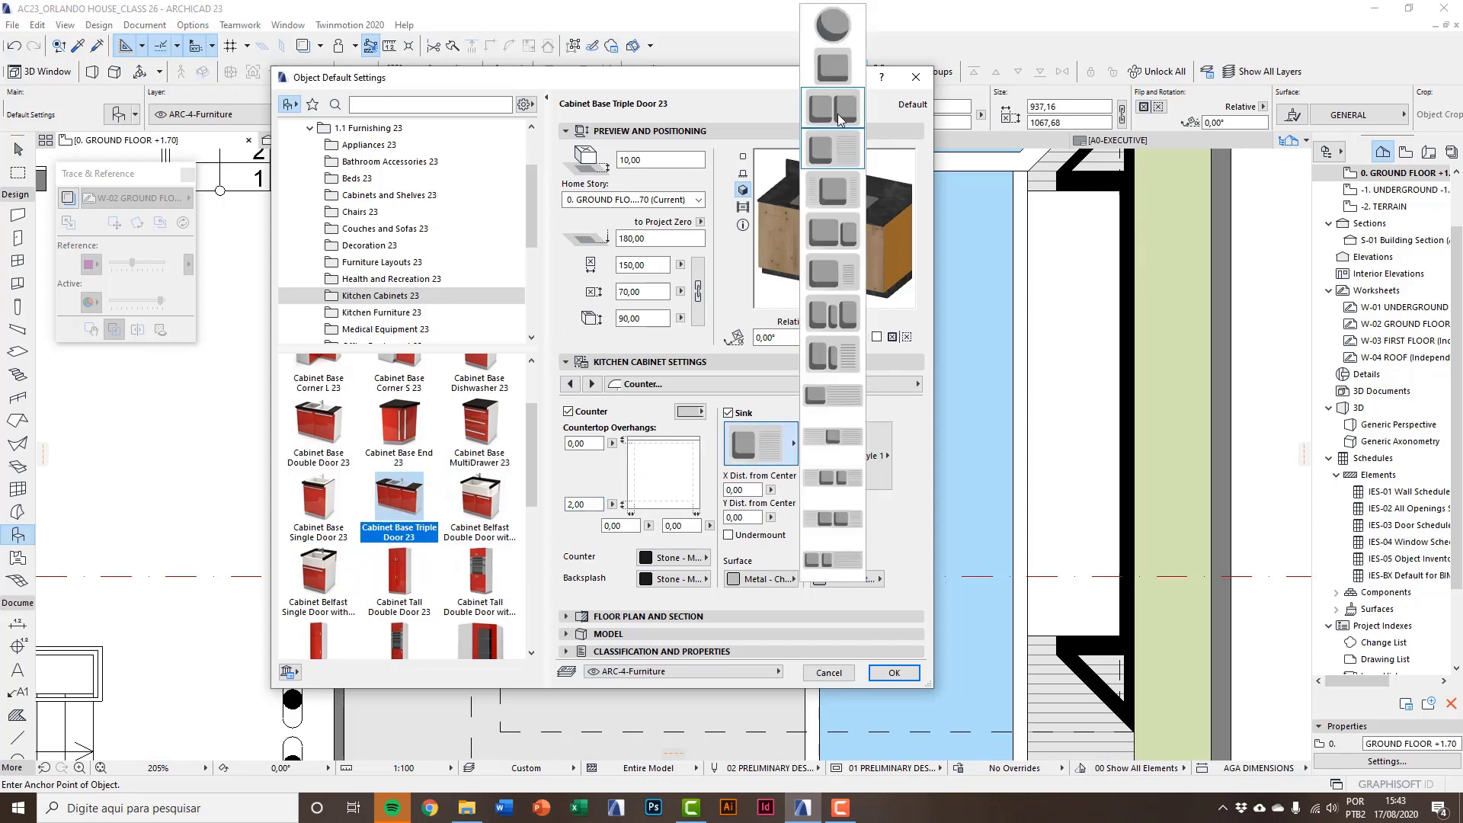
click(838, 113)
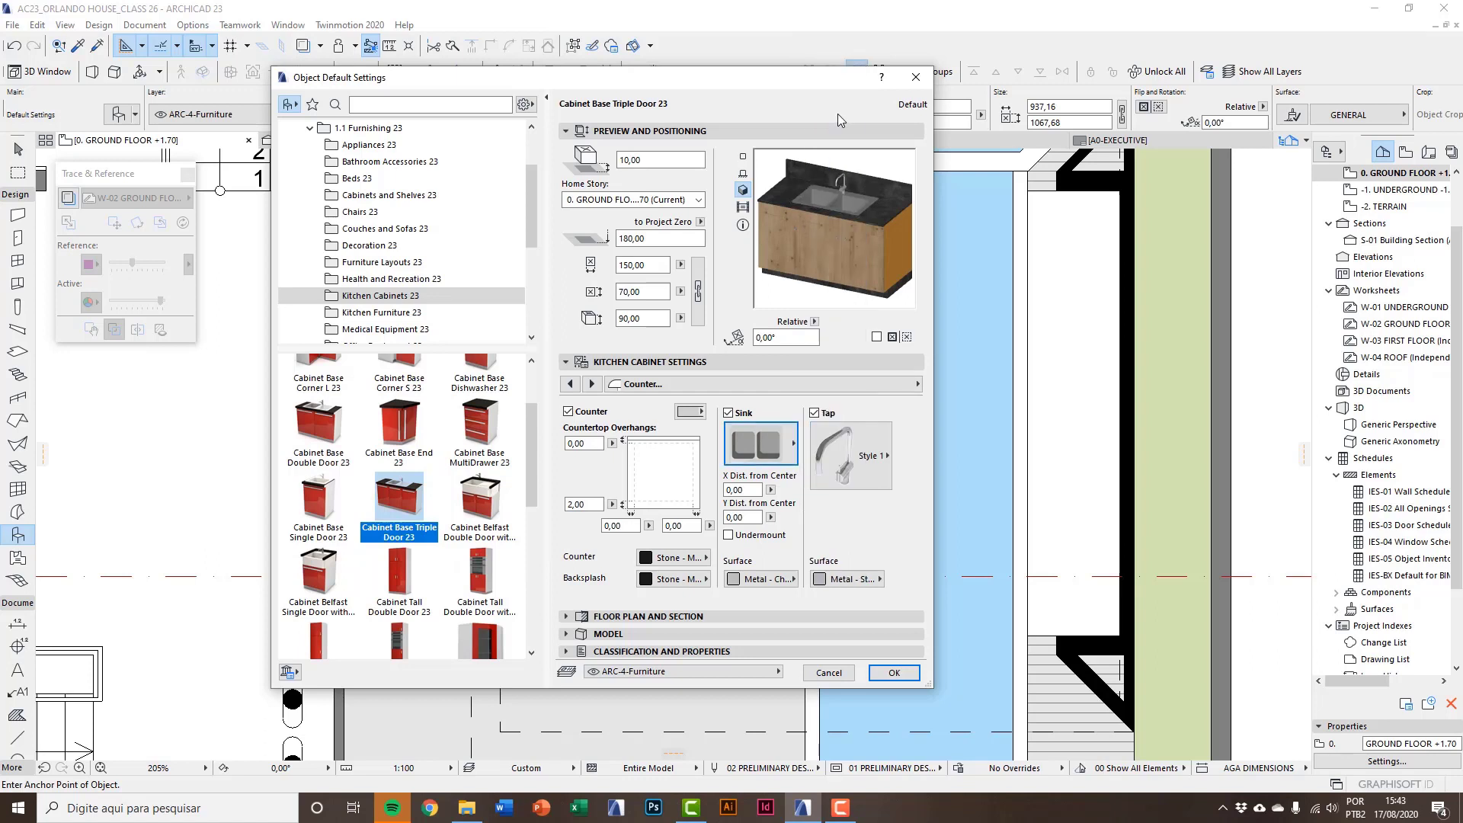
double_click(757, 488)
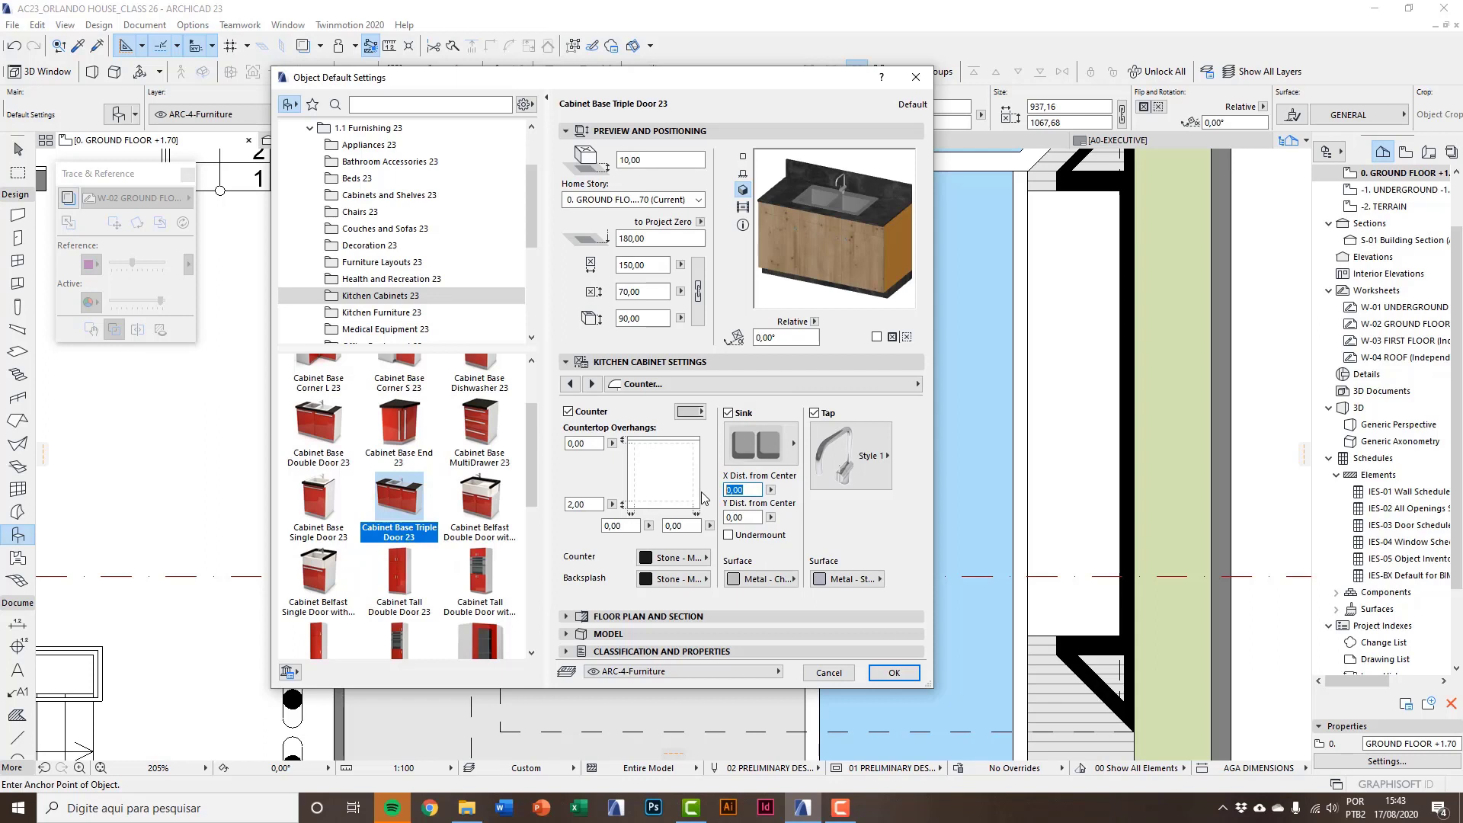
text(10)
key(Tab)
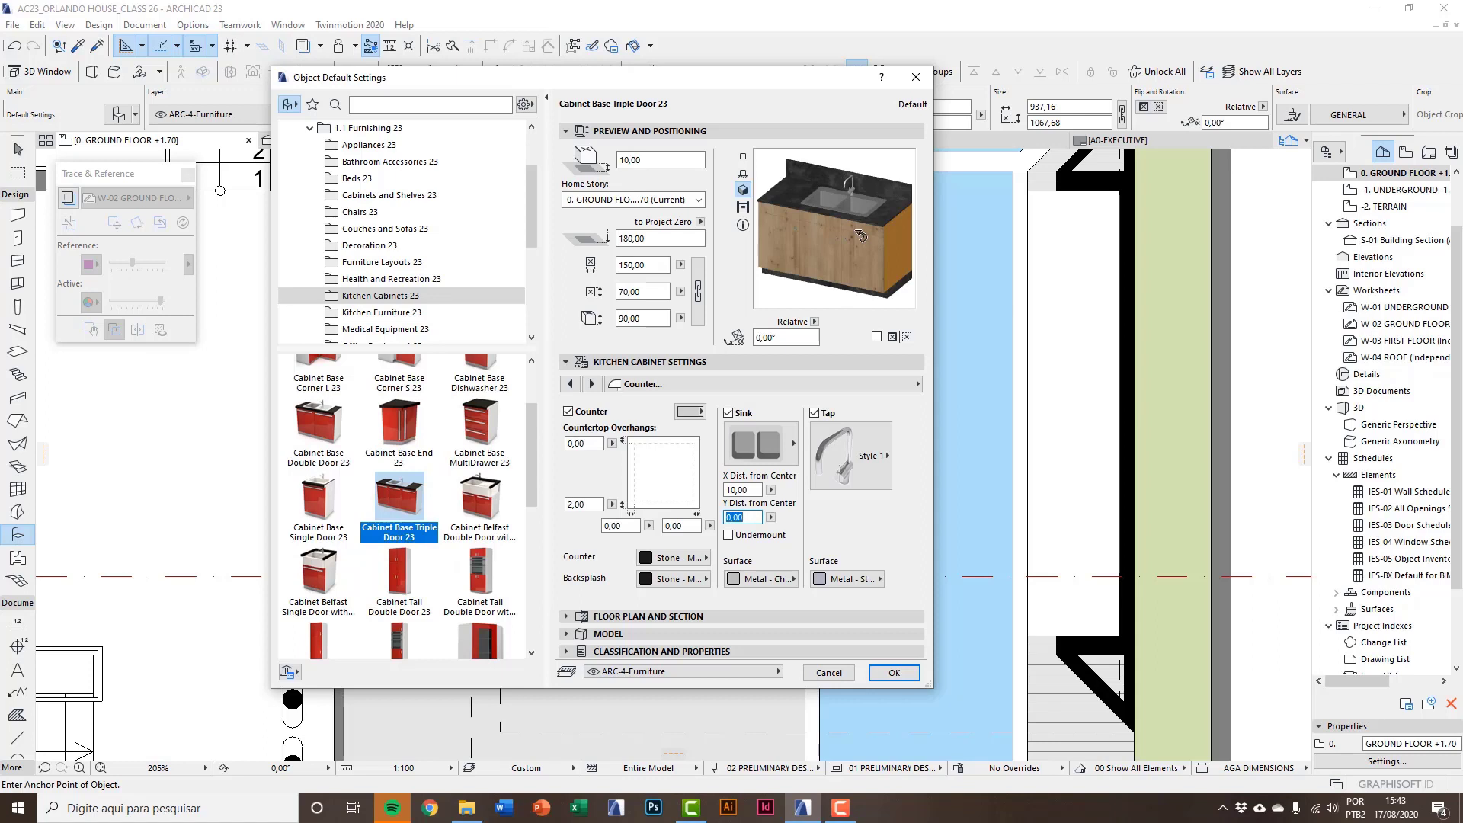
click(731, 490)
text(-)
key(Tab)
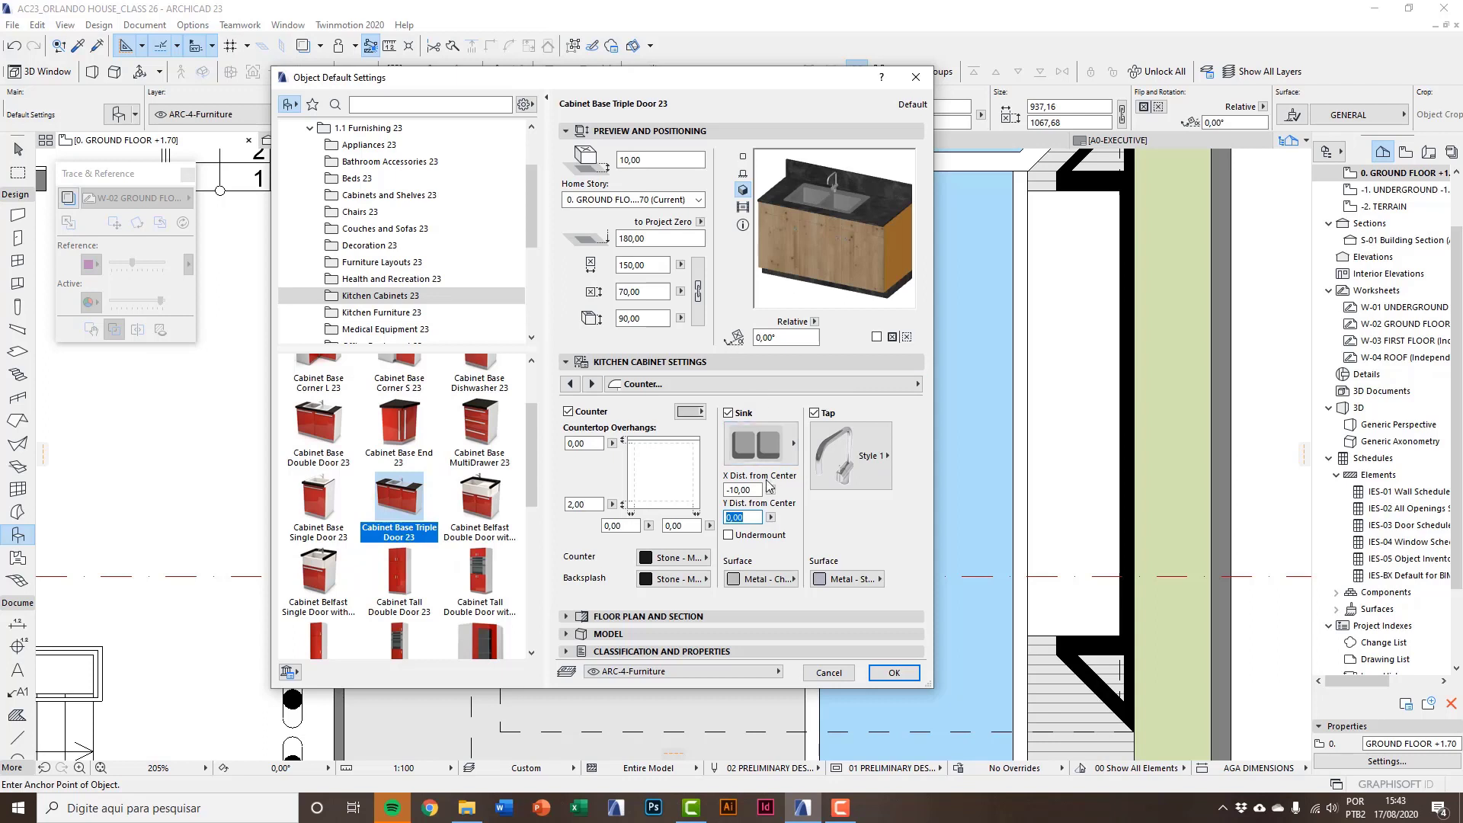
Make the sink undermount and check its surface options, keeping Metal - Chrome 01.
click(729, 535)
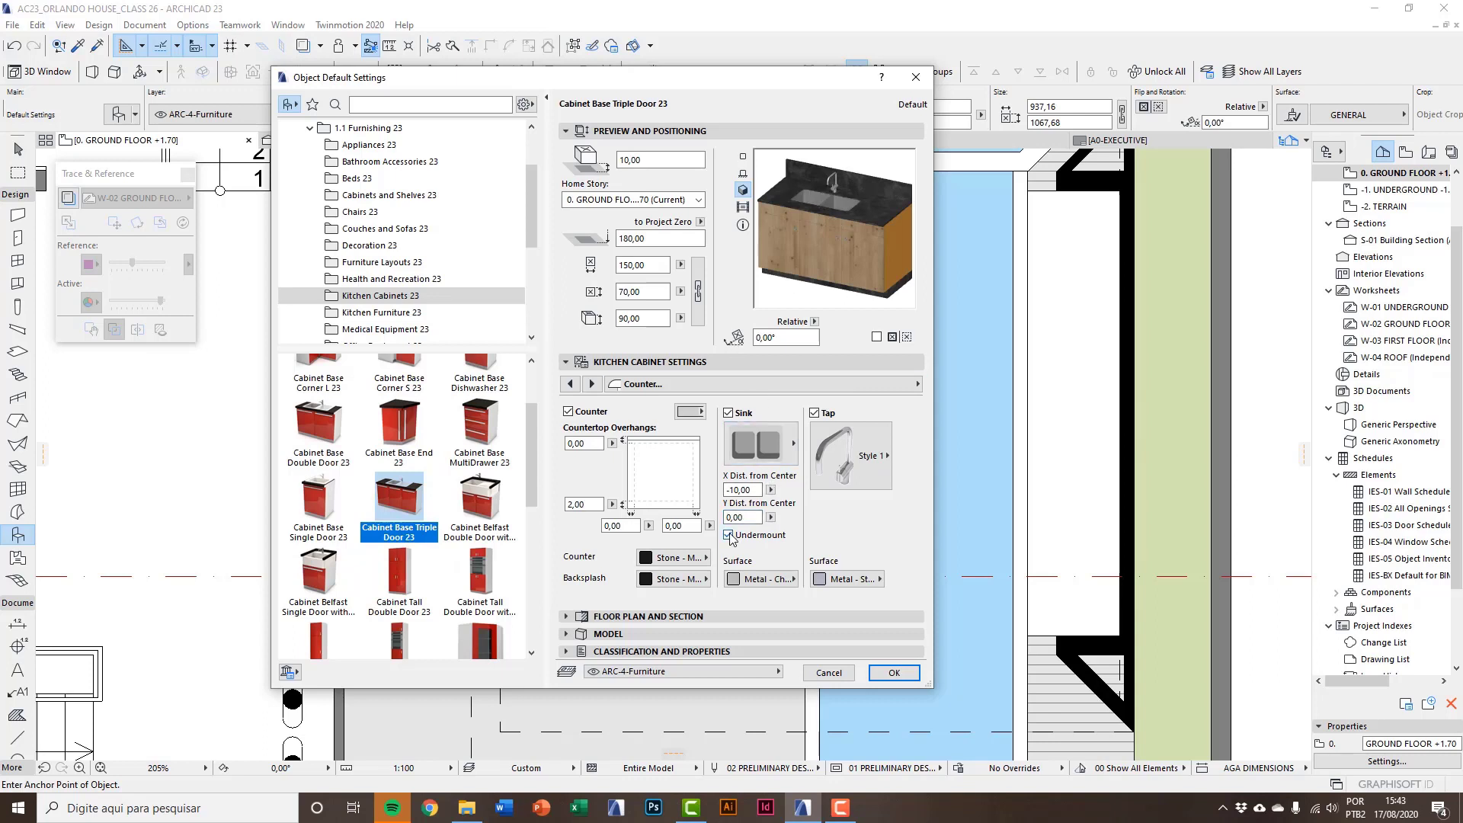
click(730, 534)
click(729, 534)
click(729, 535)
click(729, 534)
click(755, 579)
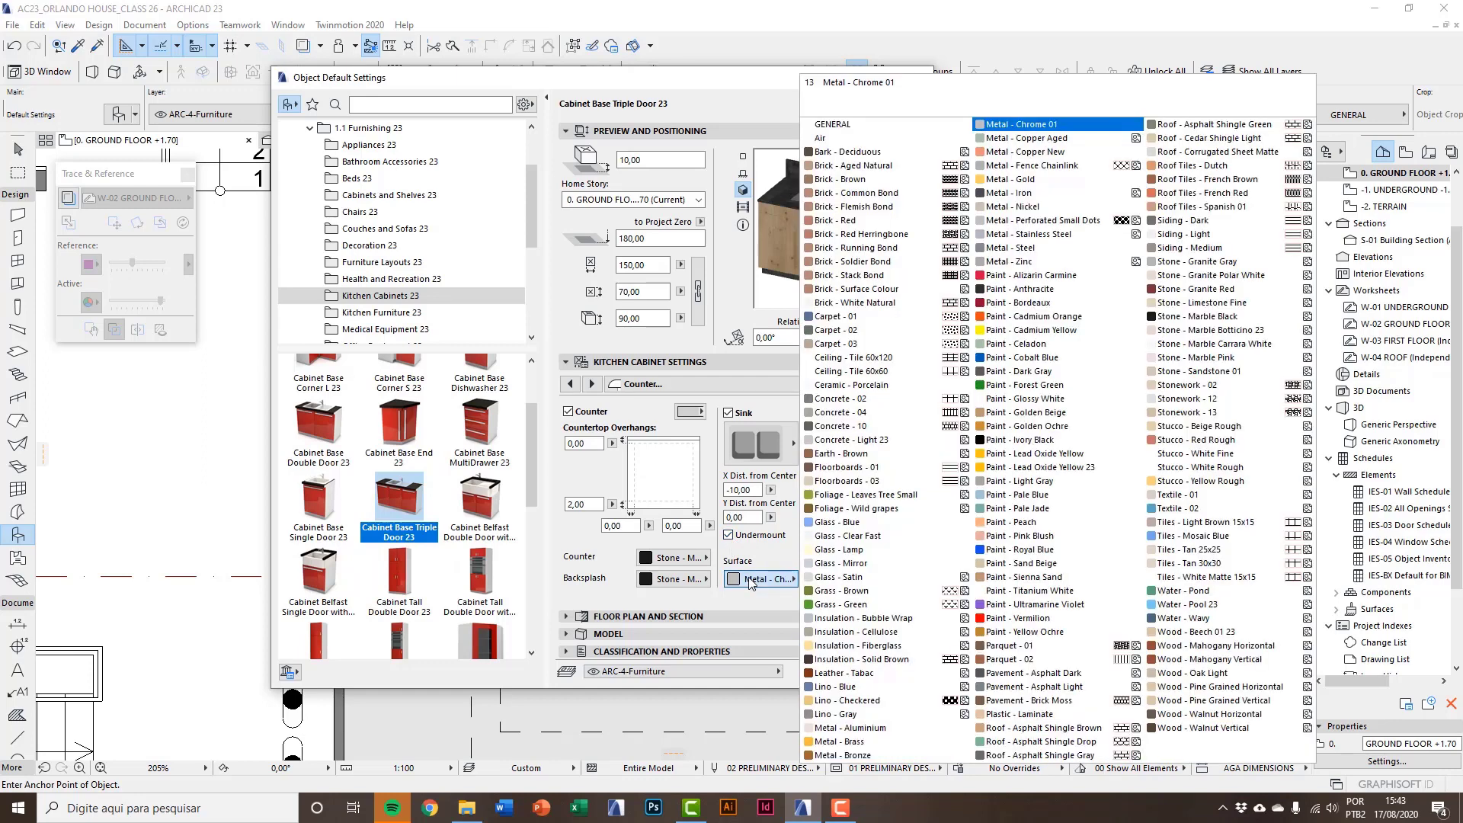
click(752, 581)
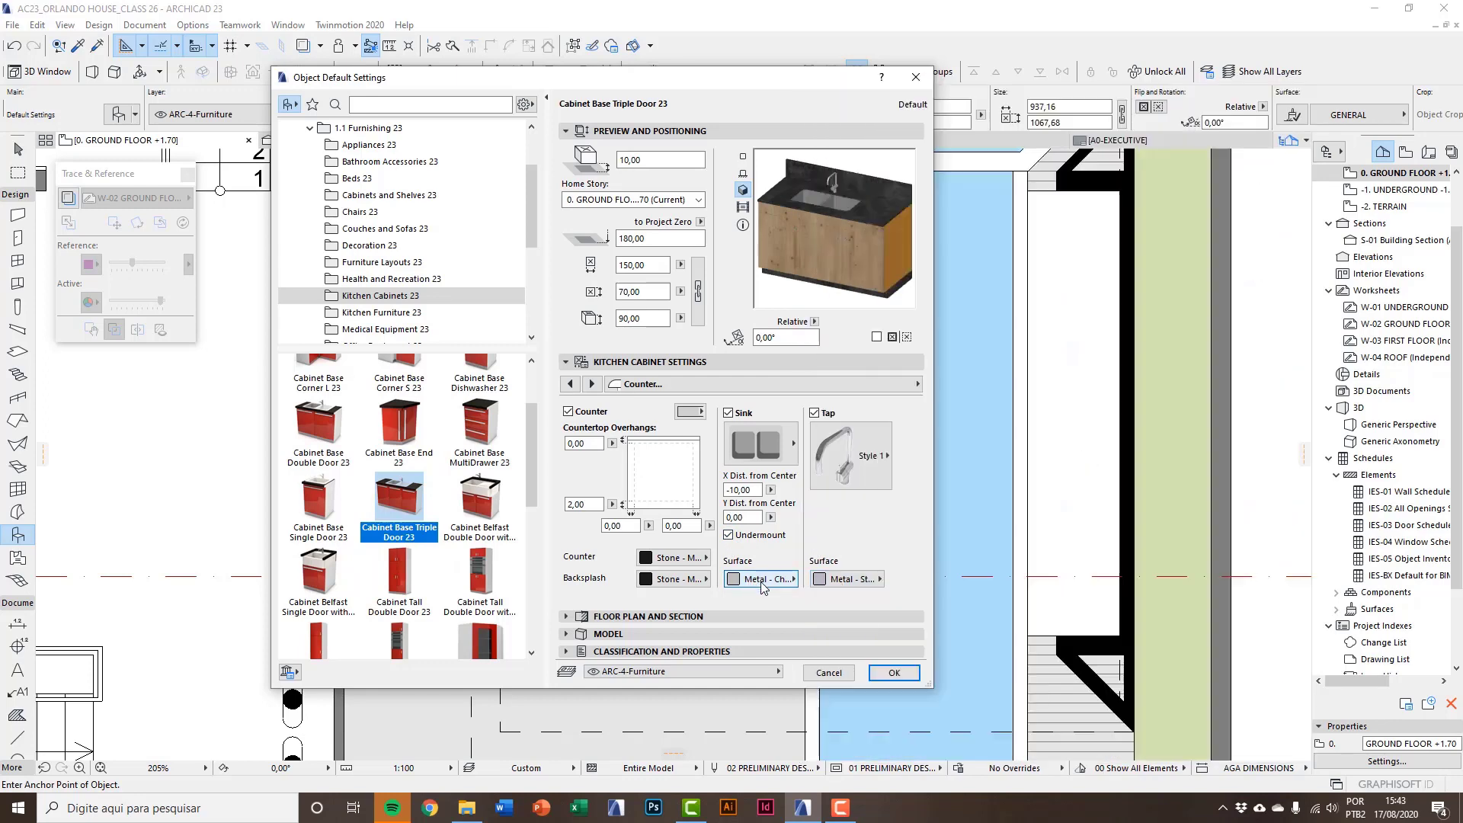
Look through the tap's available styles and surface materials, keeping the tap on with Style 1 and Metal - Stainless Steel.
click(882, 467)
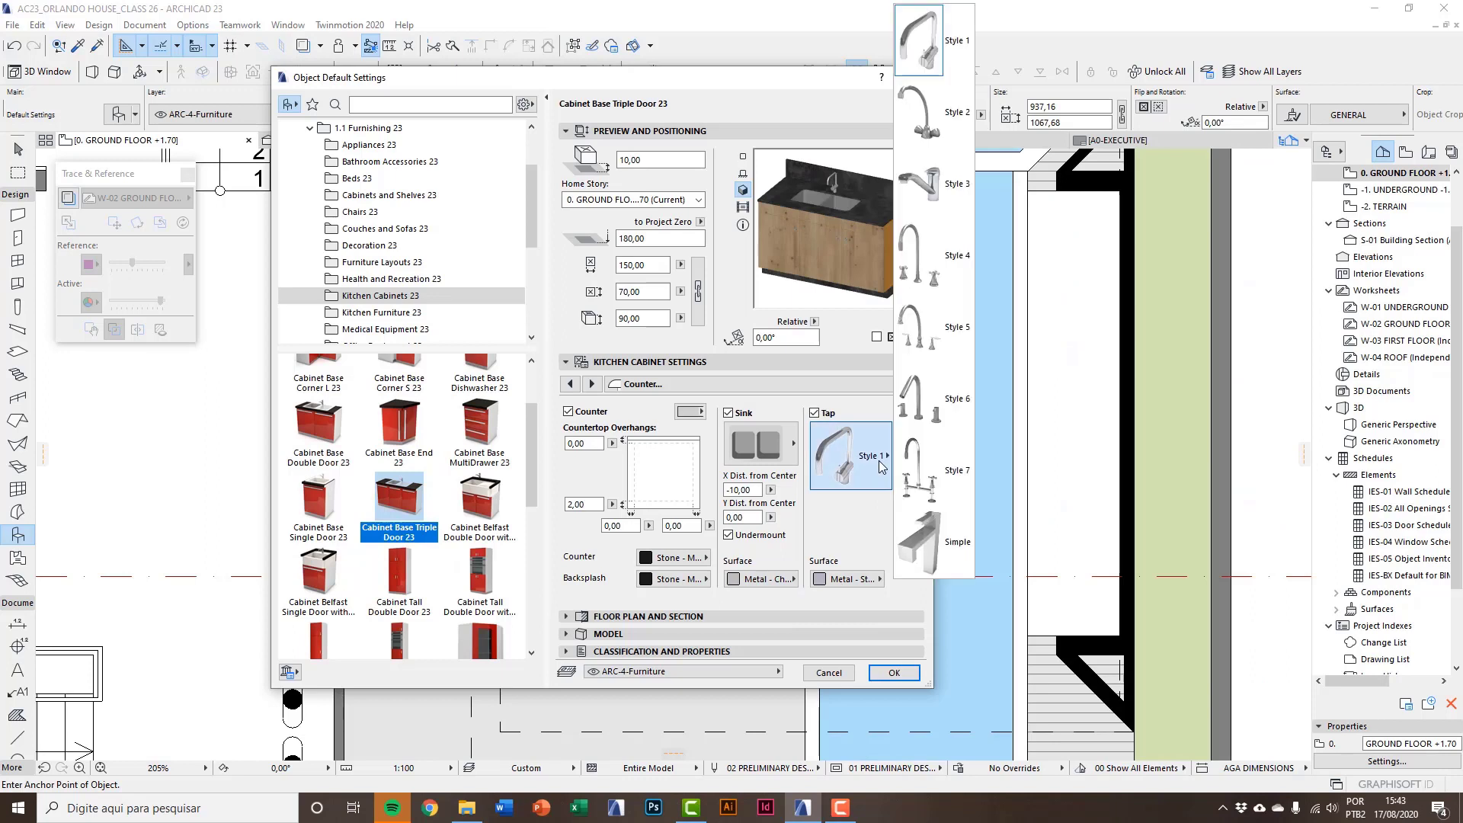
click(881, 466)
click(812, 413)
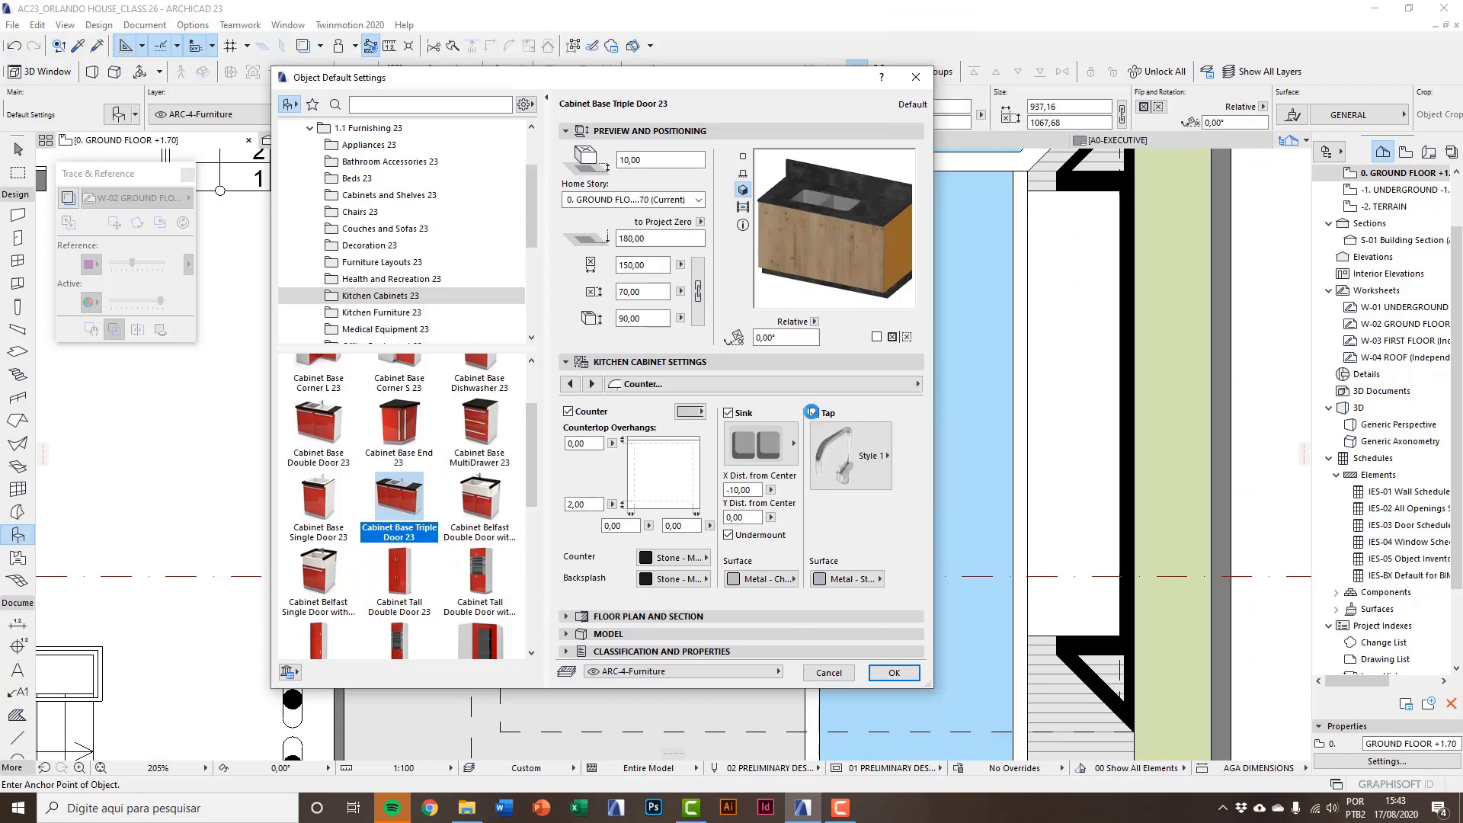
click(812, 413)
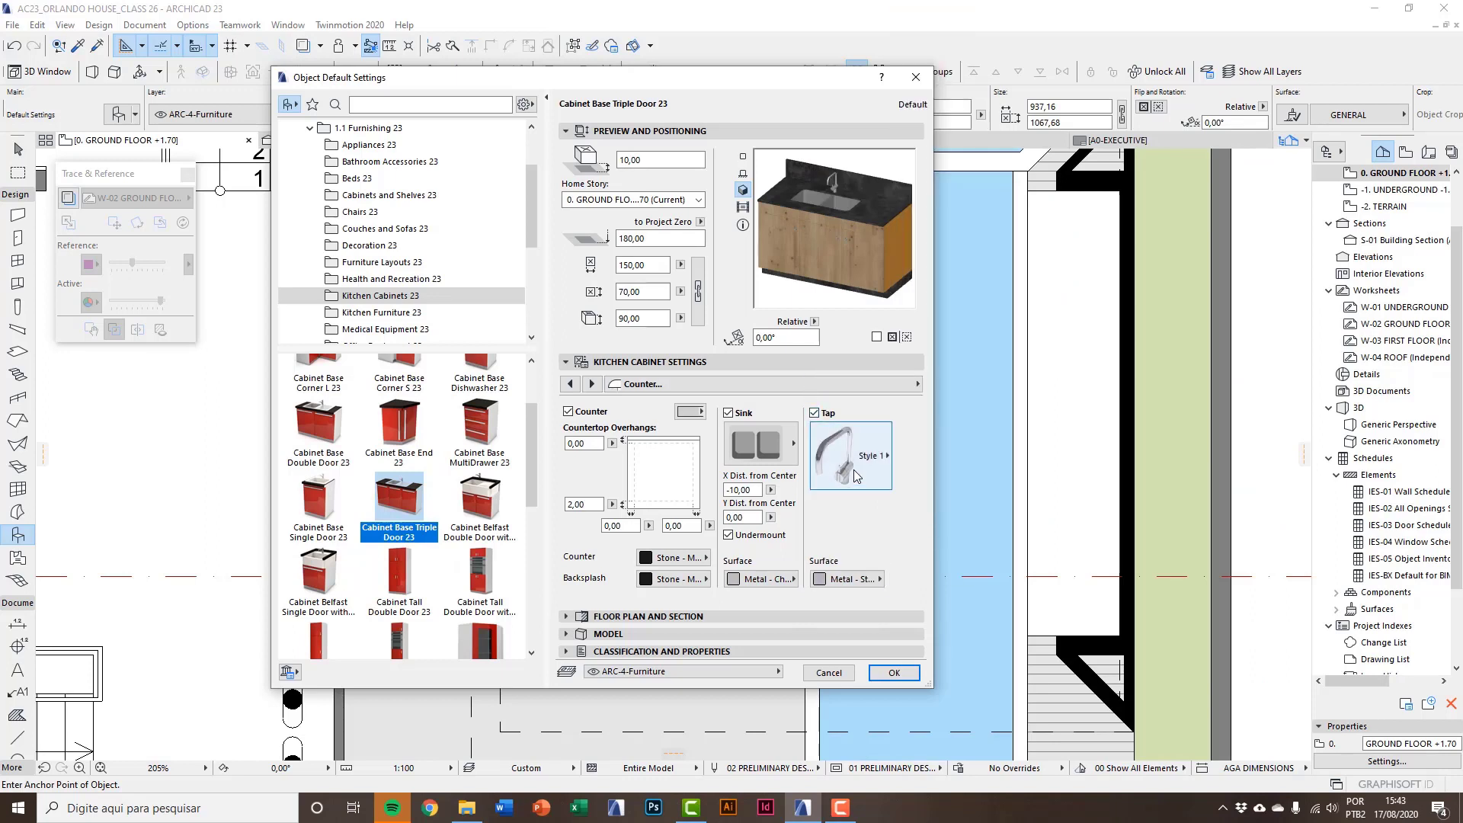
click(856, 475)
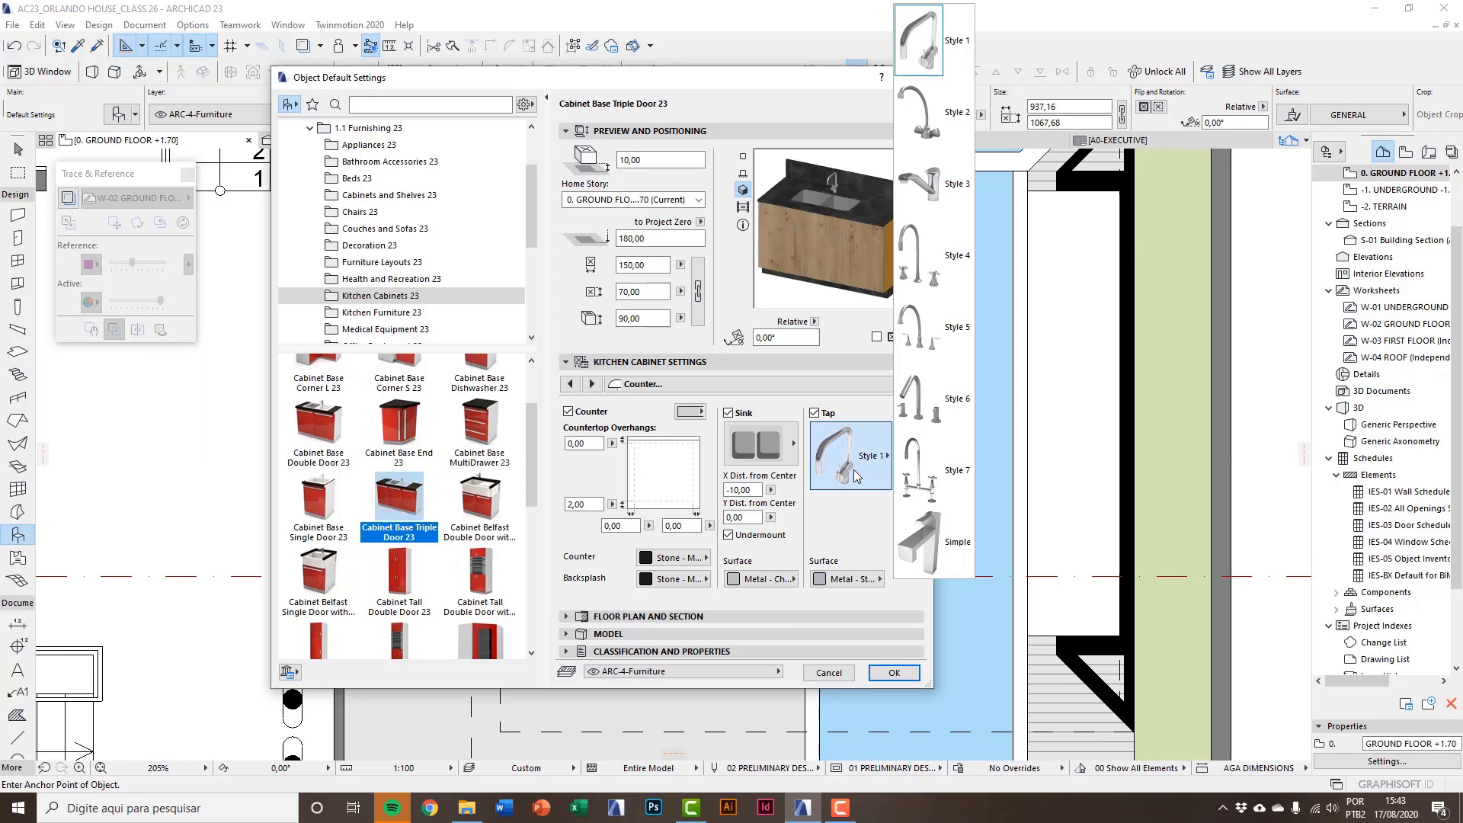
click(856, 475)
click(841, 579)
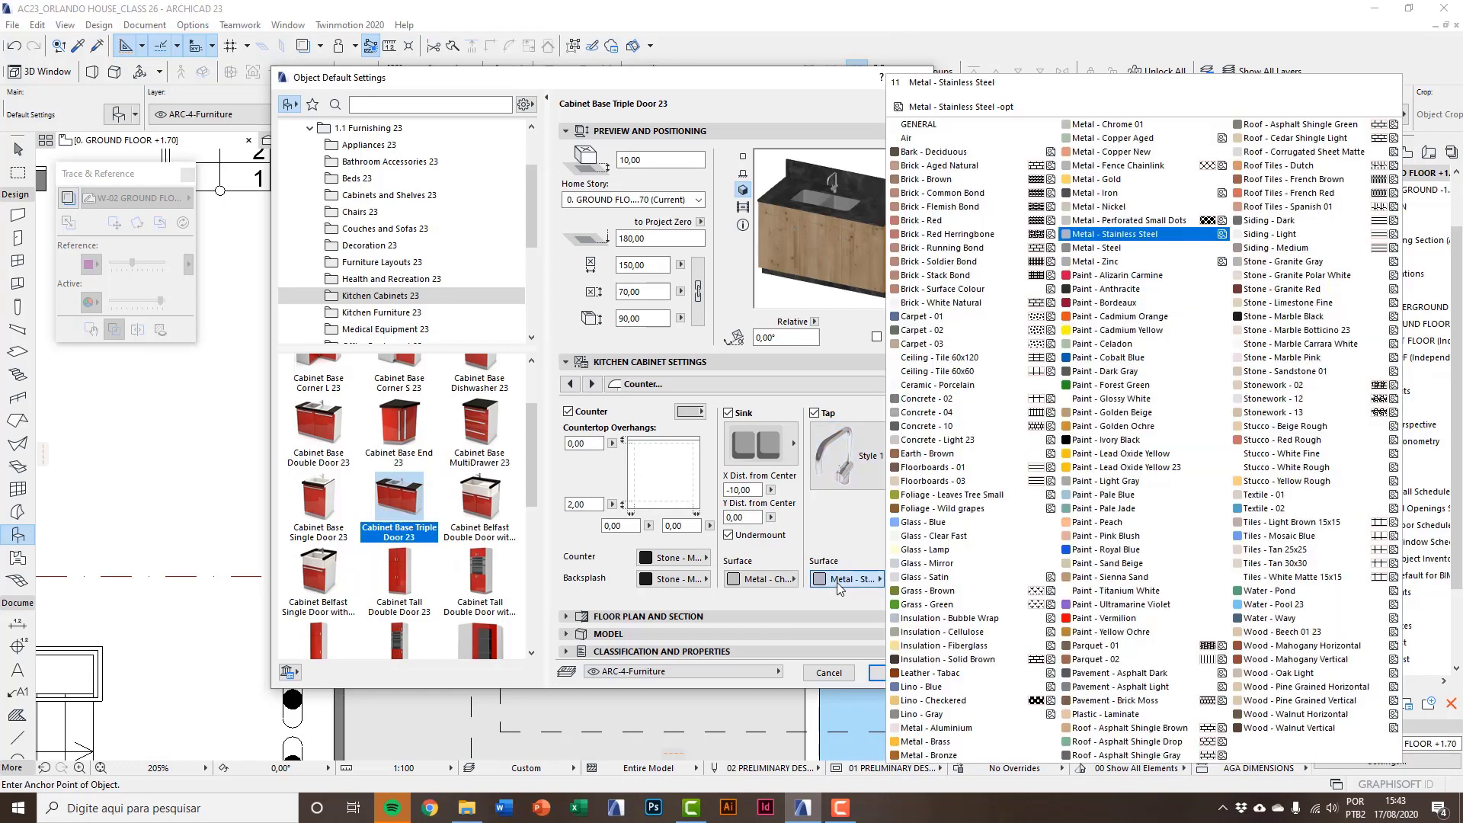
click(838, 580)
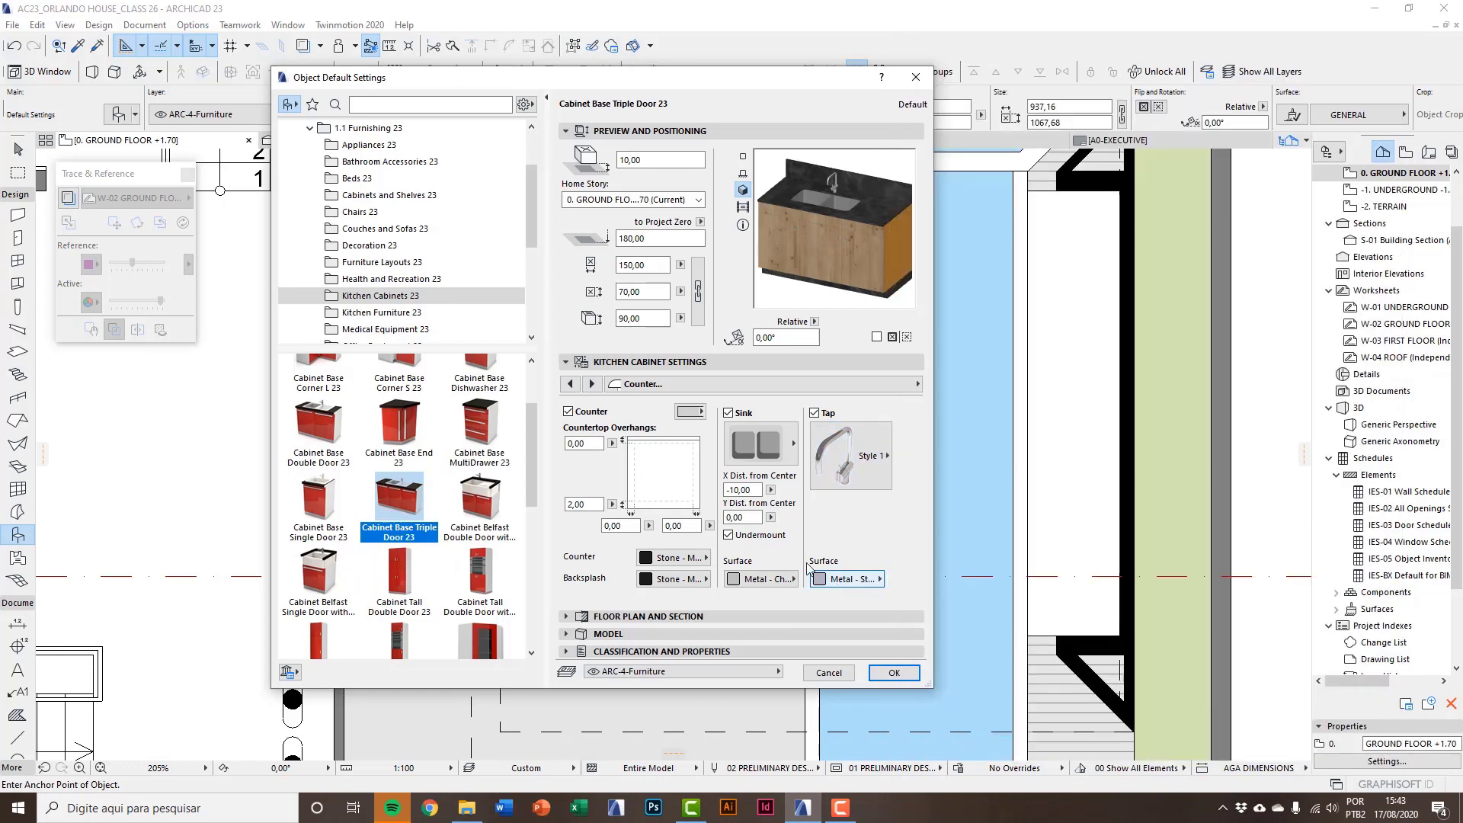
Keep the cabinet doors at Style 1 and set both the door frame and drawer surfaces to Paint - Golden Ochre.
click(592, 385)
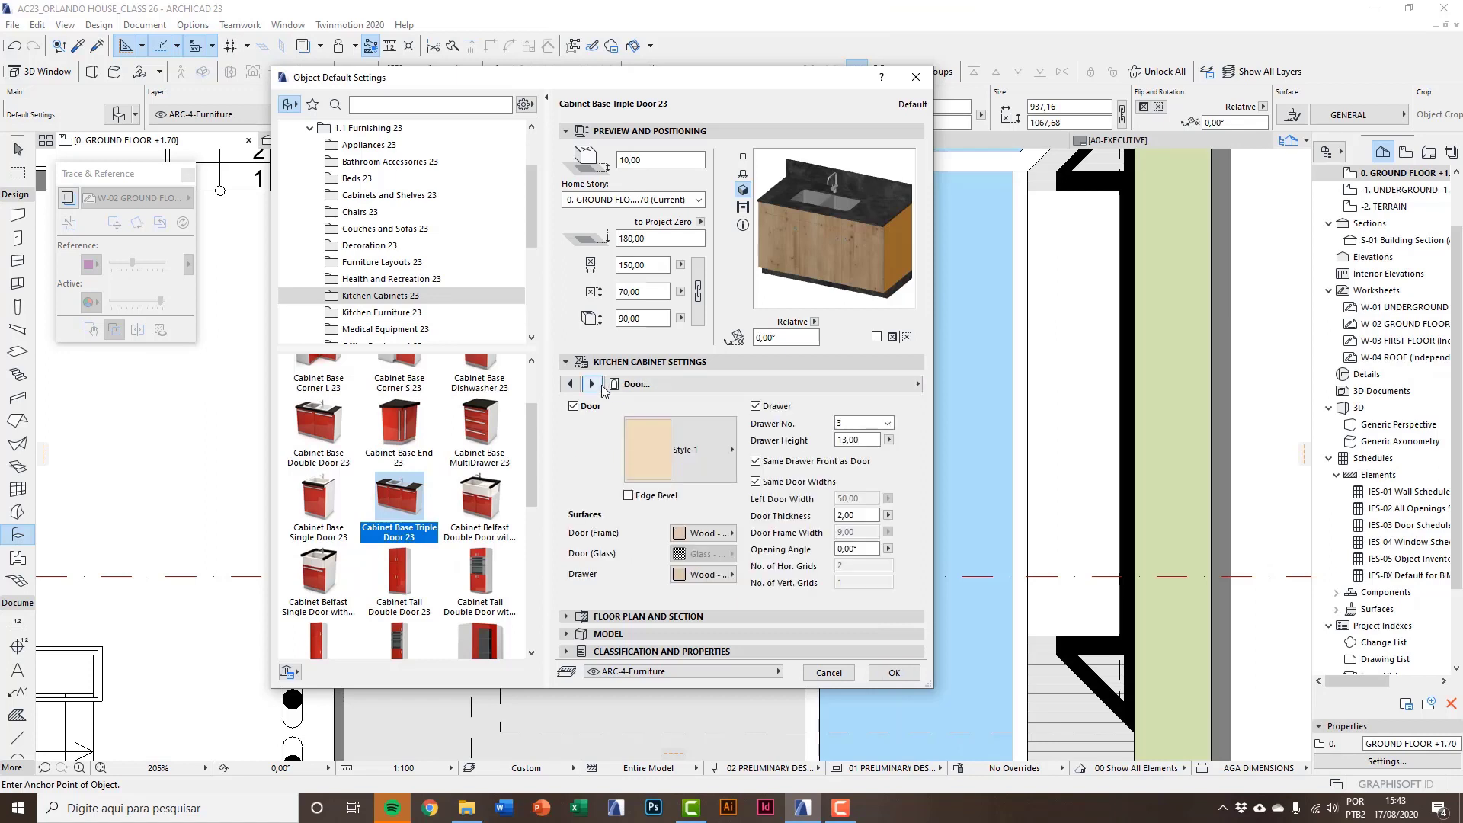
click(675, 465)
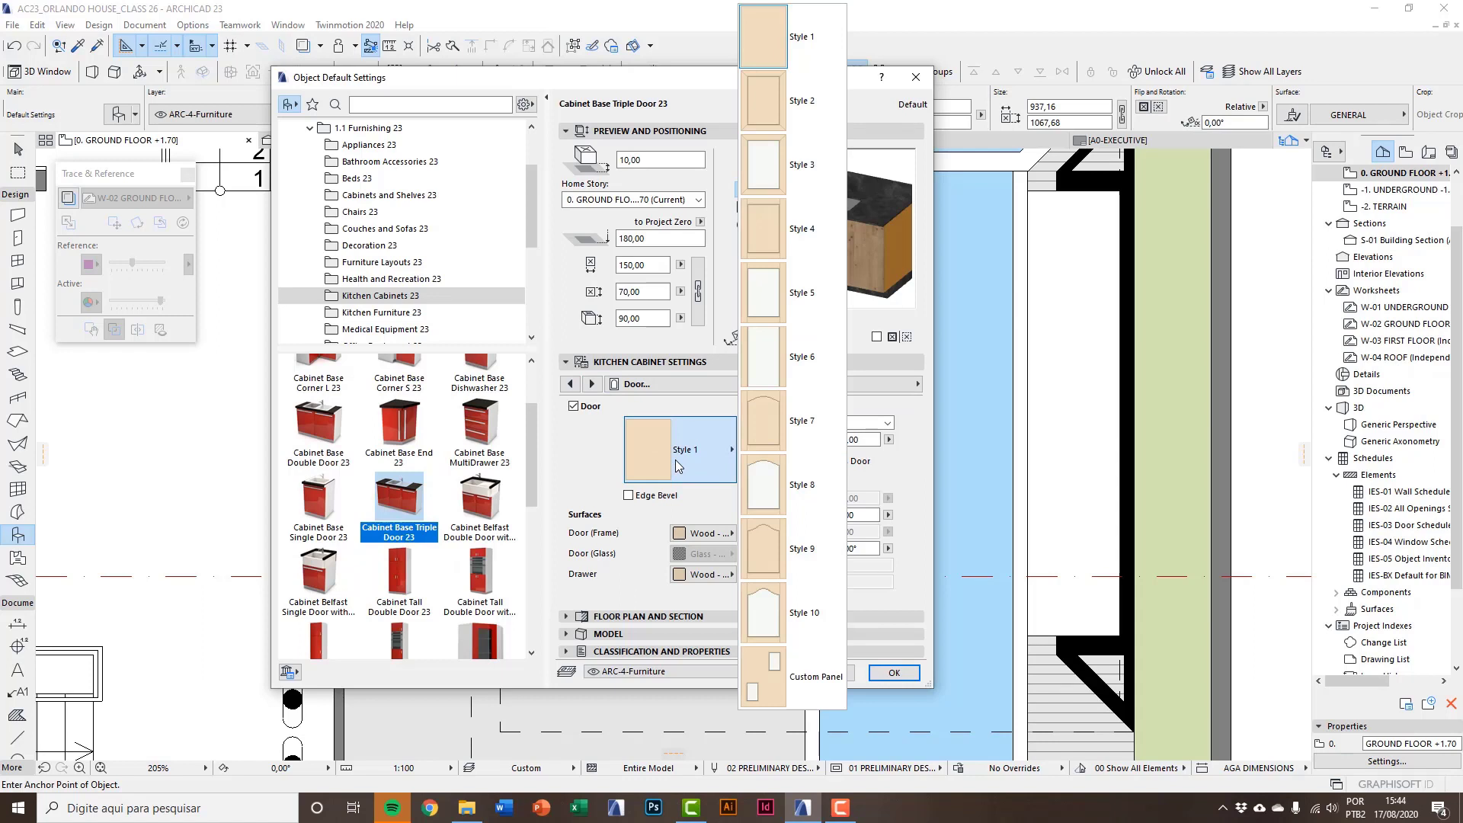
click(803, 52)
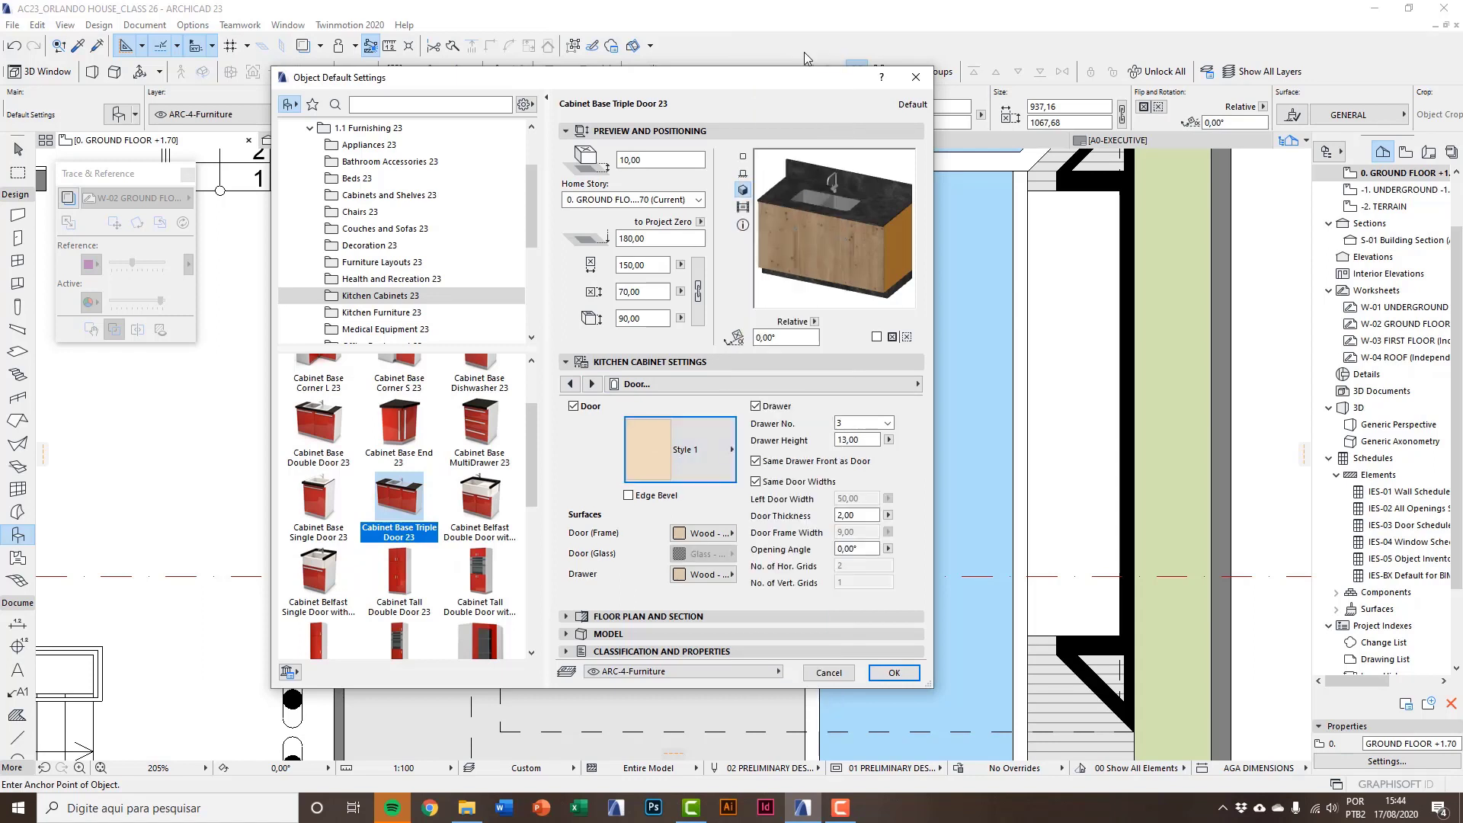
click(702, 535)
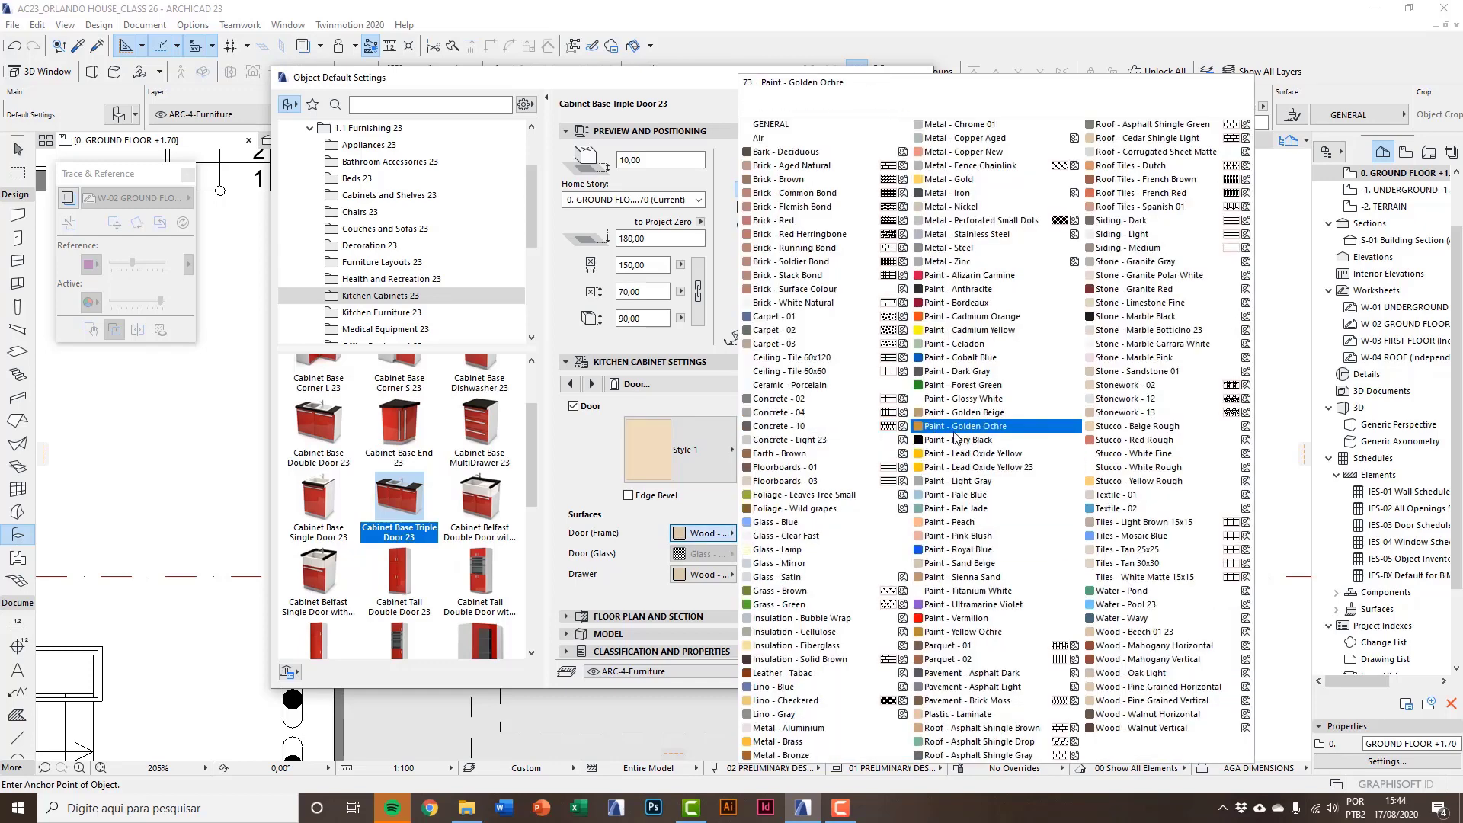
click(914, 429)
click(702, 574)
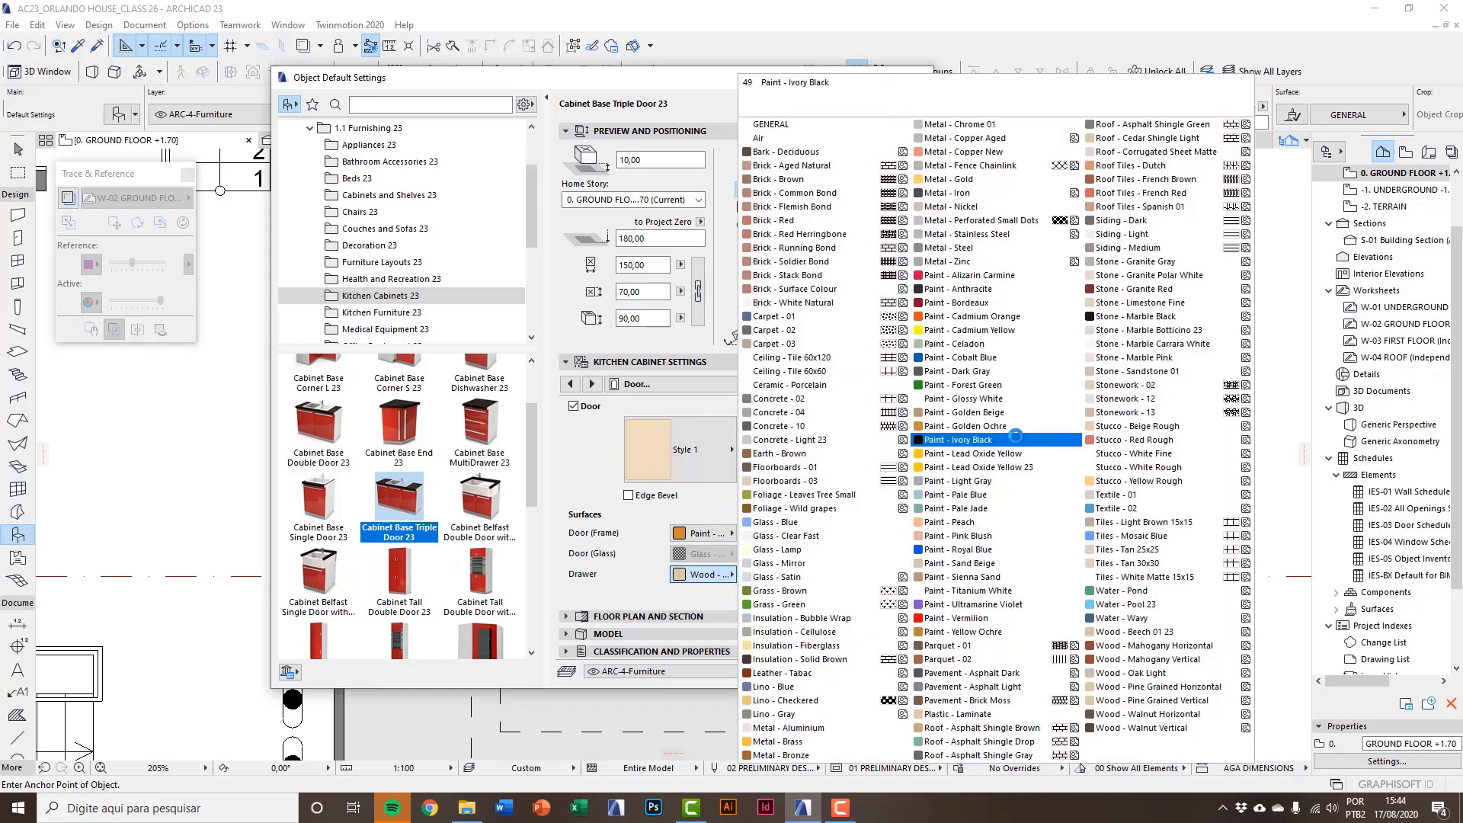
click(910, 429)
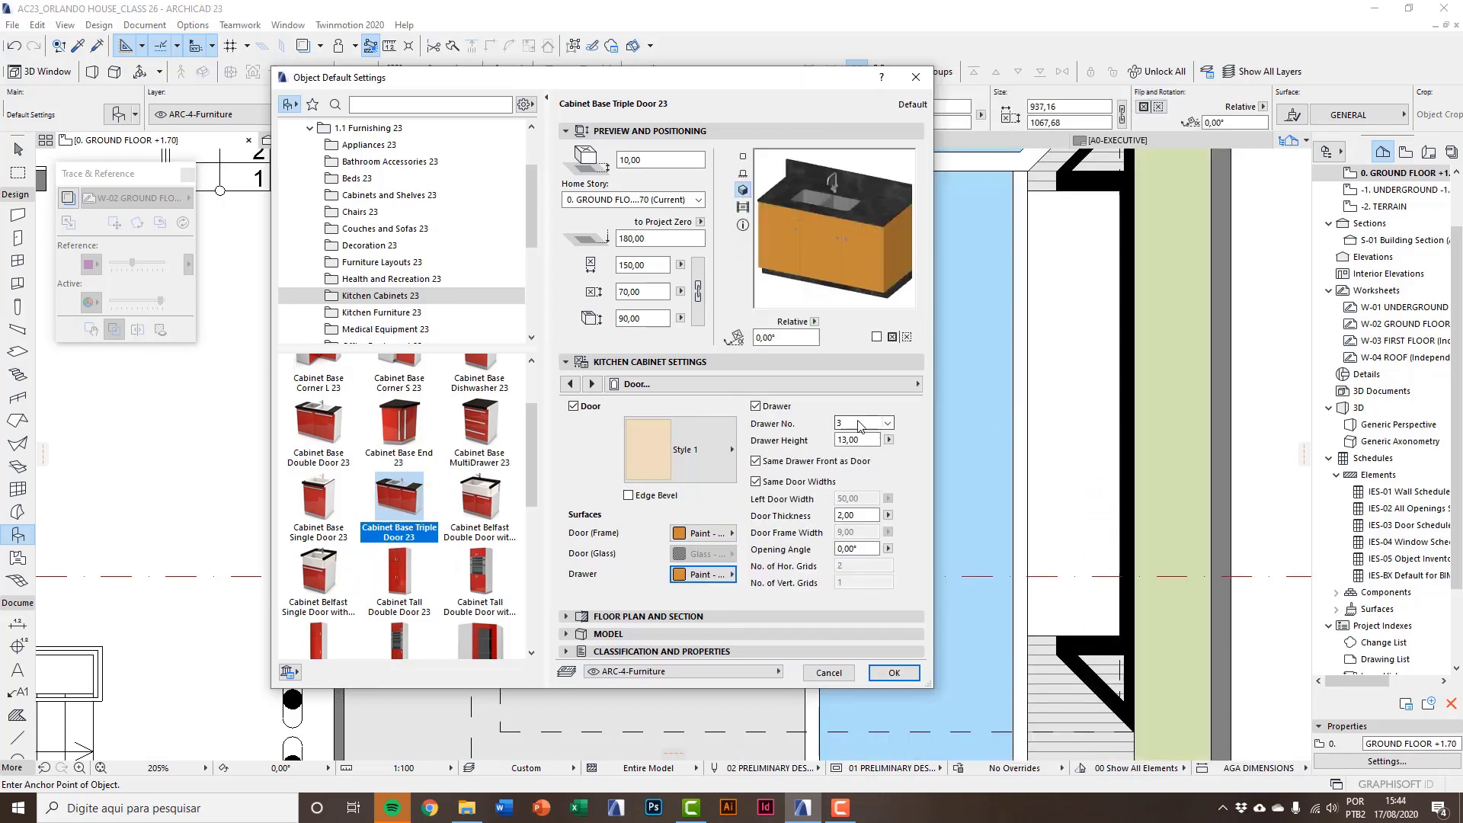
Check the drawer option and its number choices, keeping 3 drawers, and compare the cabinet's elevation and 3D previews.
click(768, 412)
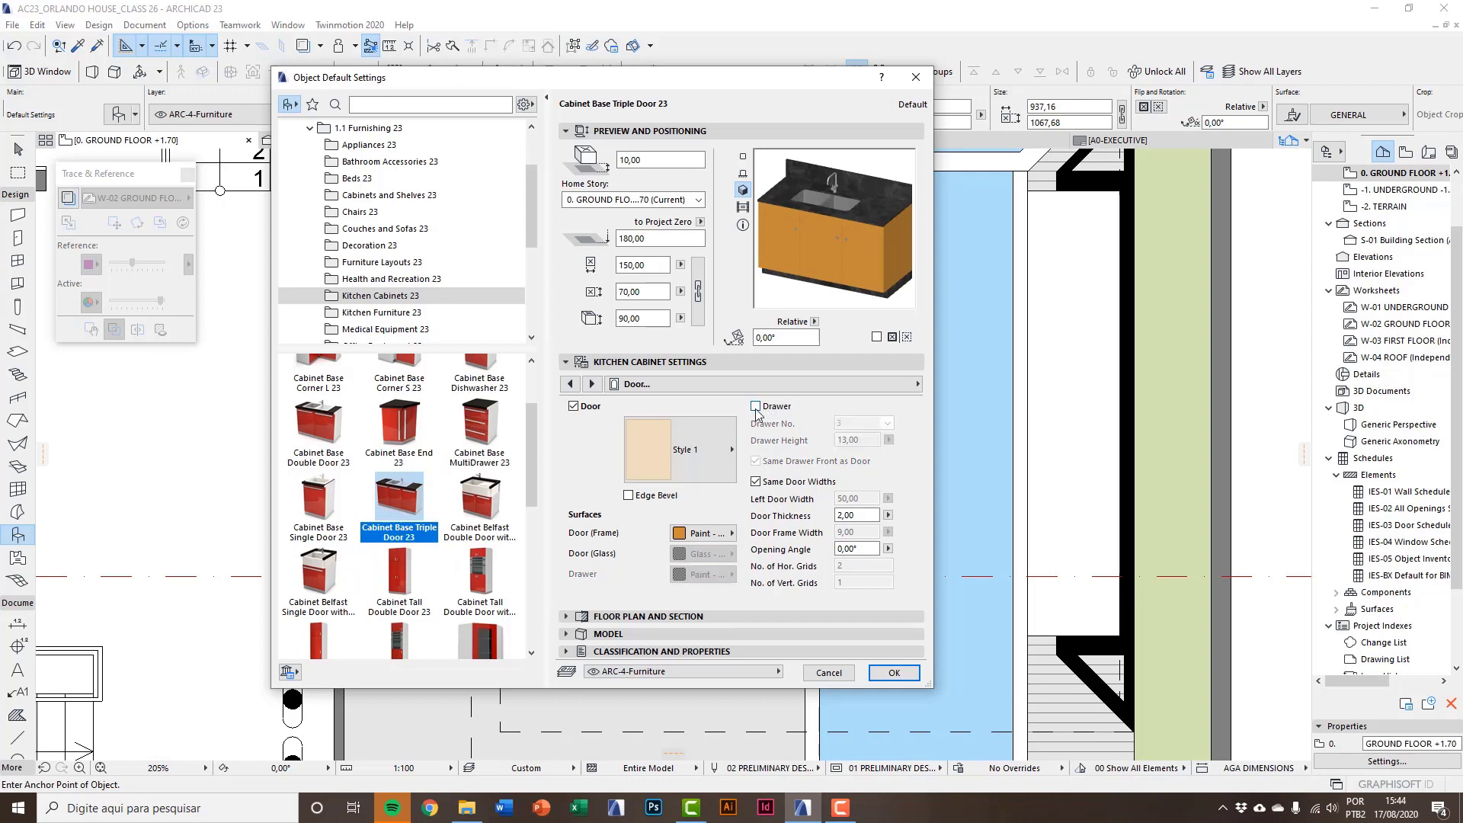
click(757, 409)
click(859, 424)
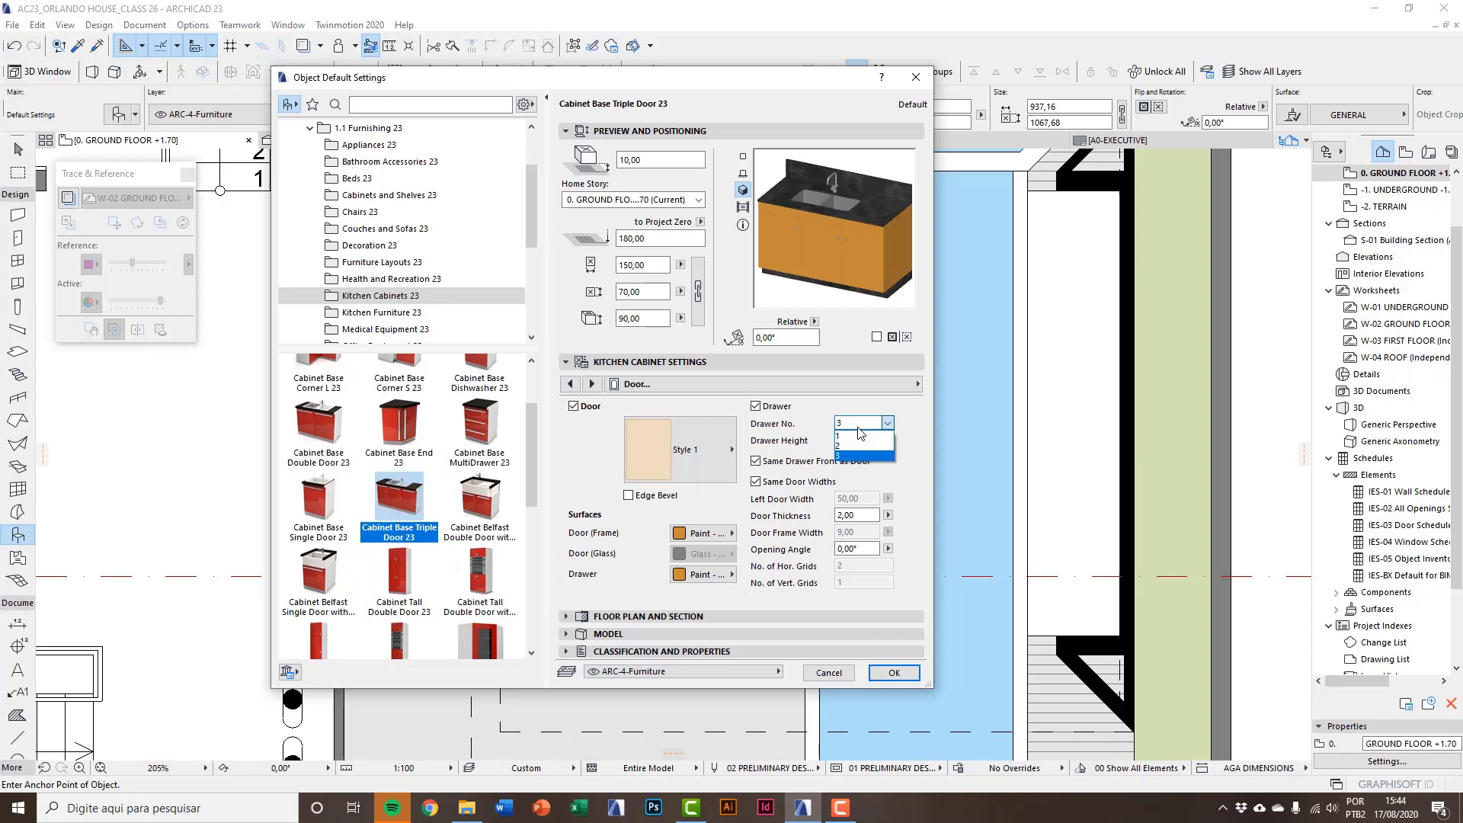
click(858, 428)
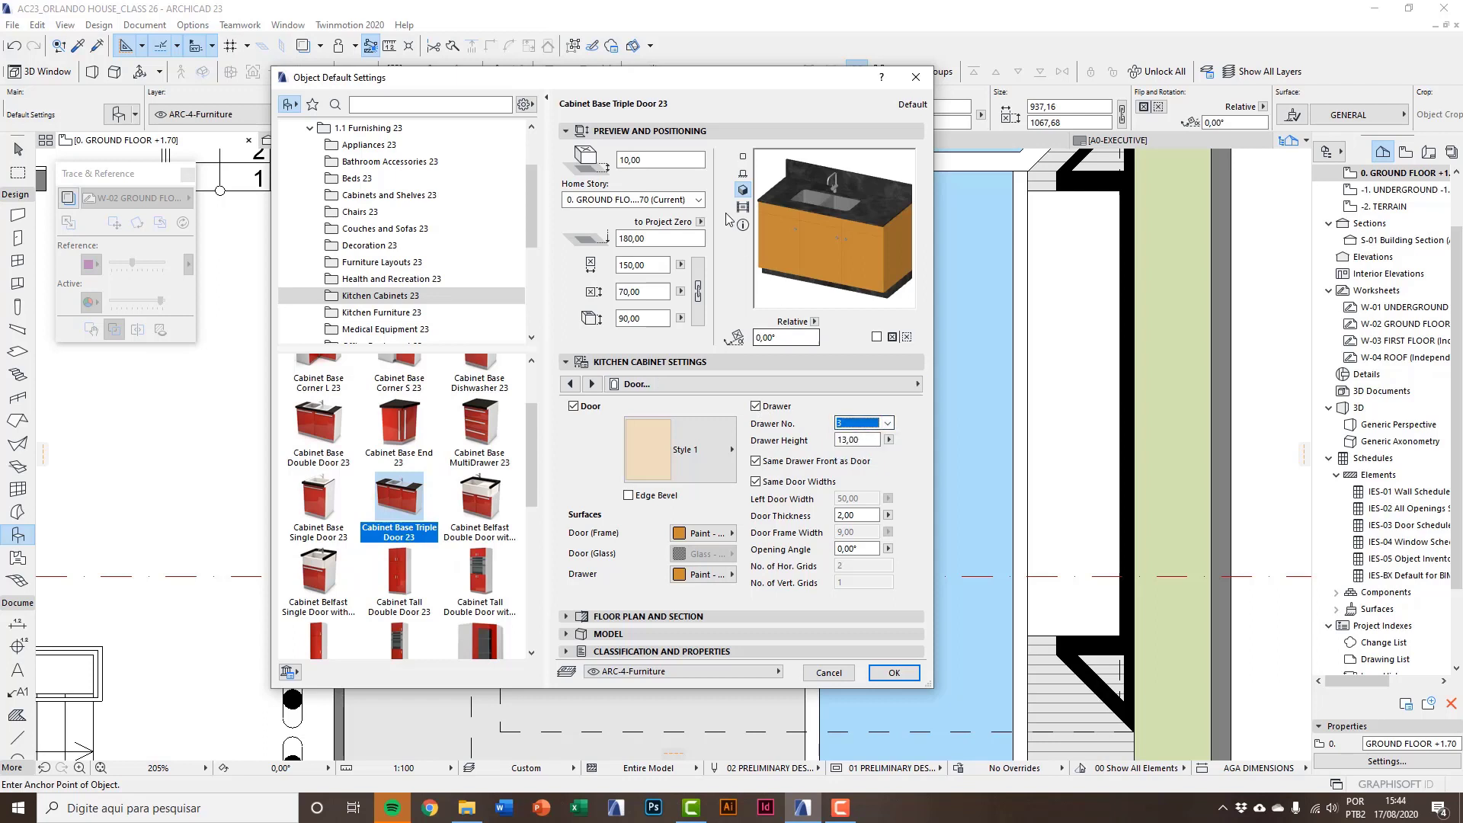
click(744, 173)
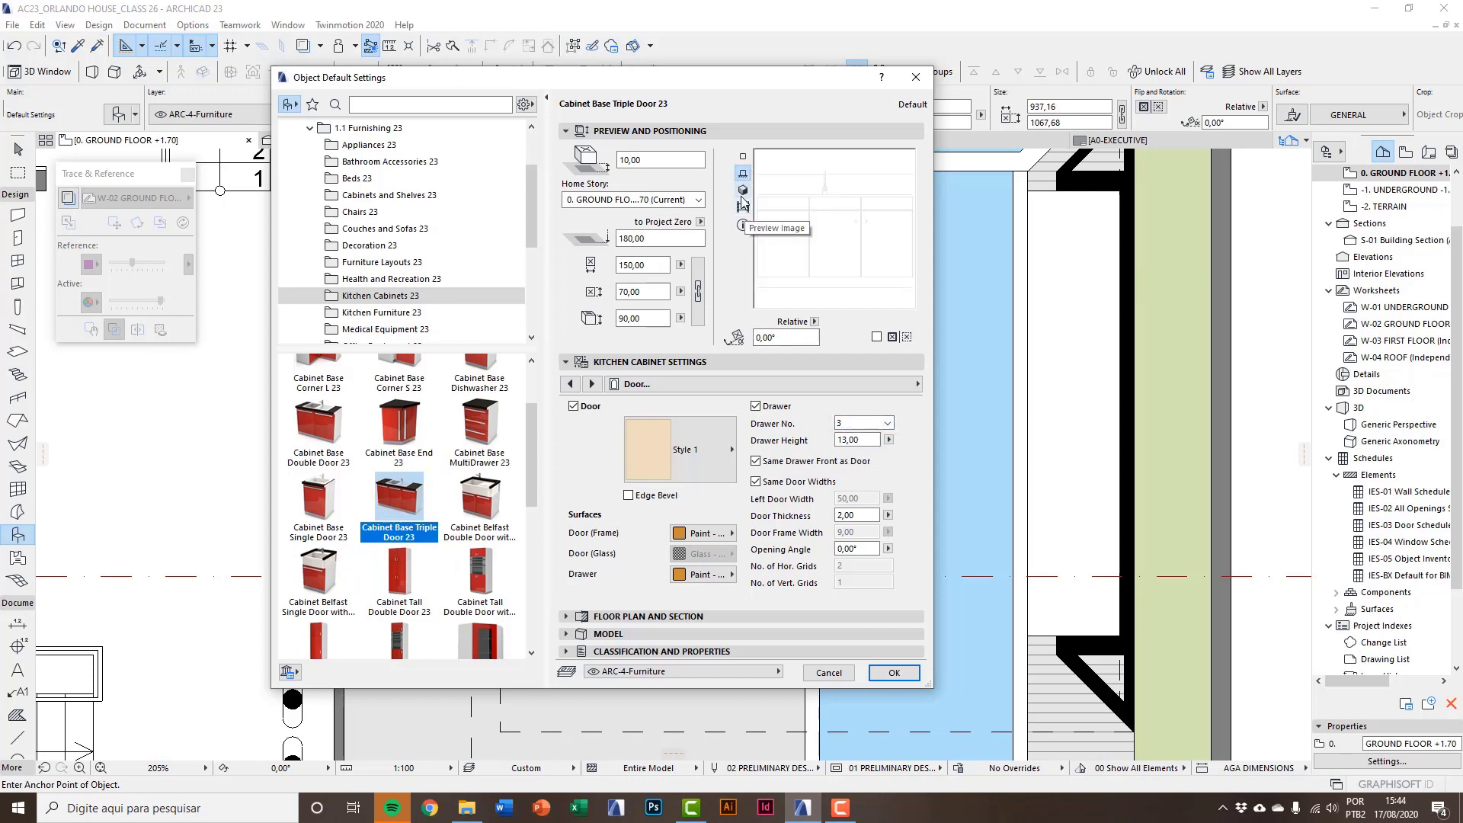
click(744, 190)
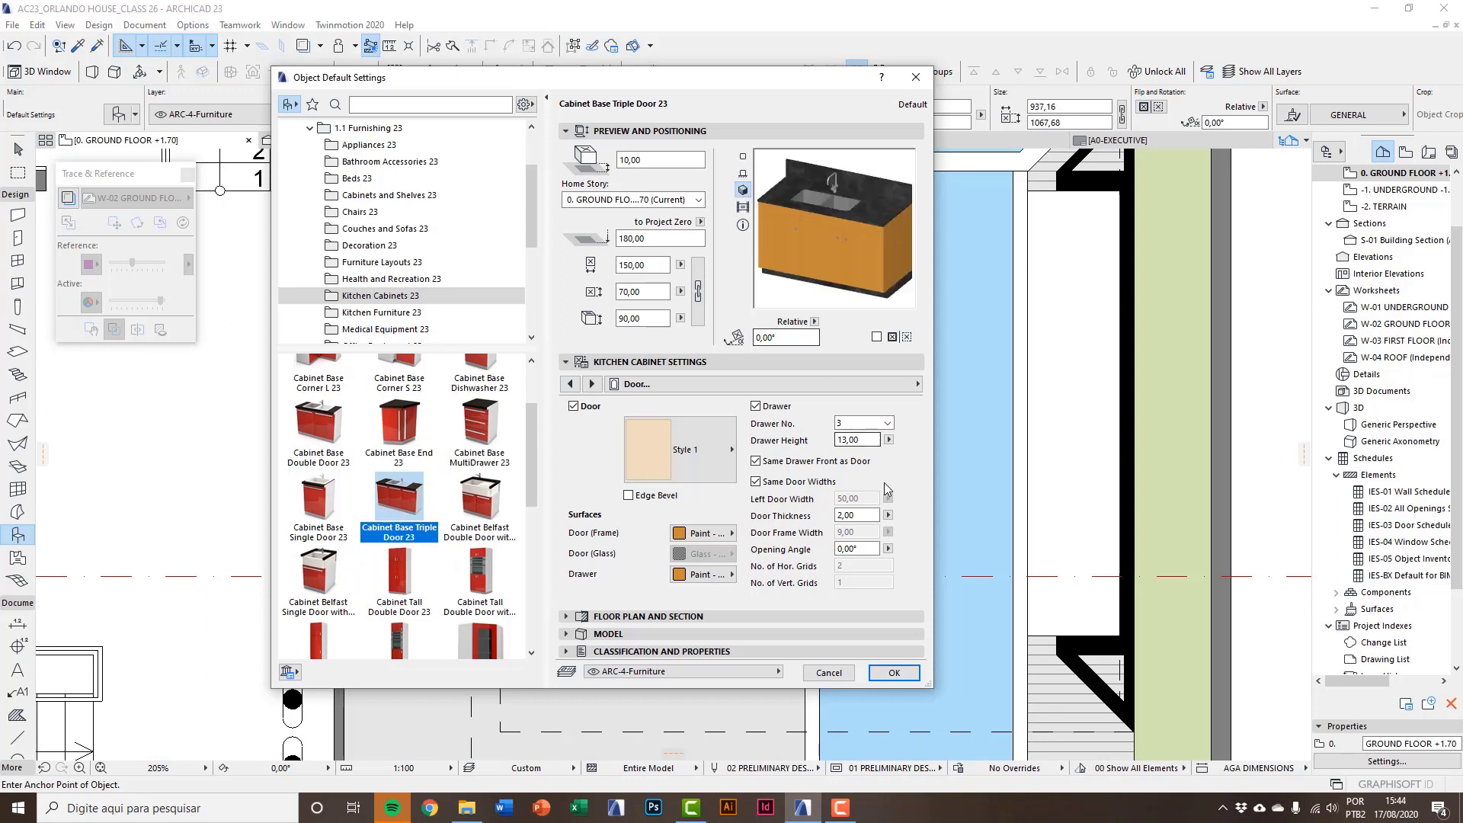
Set the cabinet's drawer height to 15,00.
double_click(861, 440)
text(15)
key(Return)
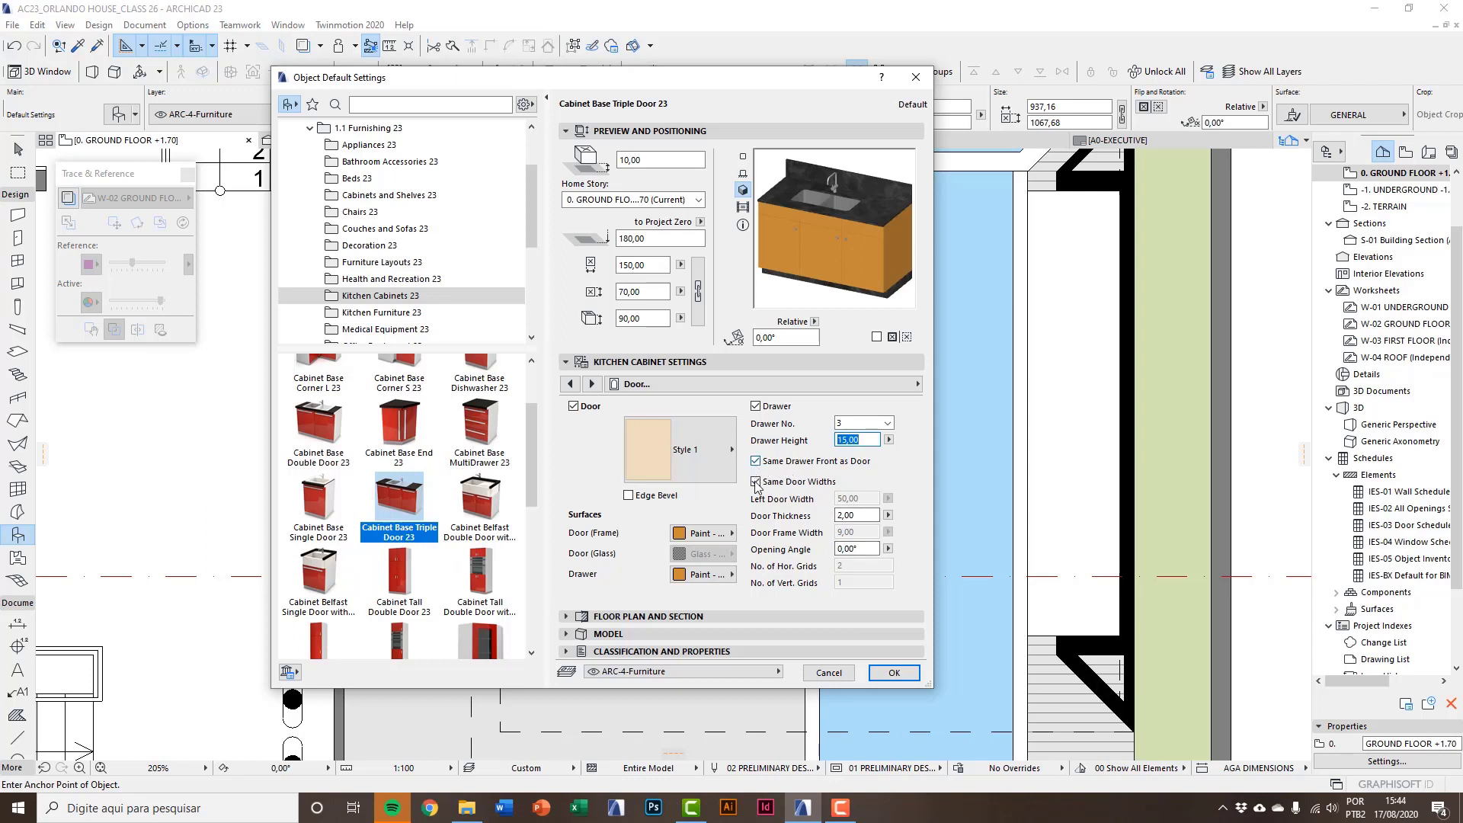
key(Tab)
key(Tab)
Look through the available knob styles and turn the cabinet's knobs off.
click(592, 383)
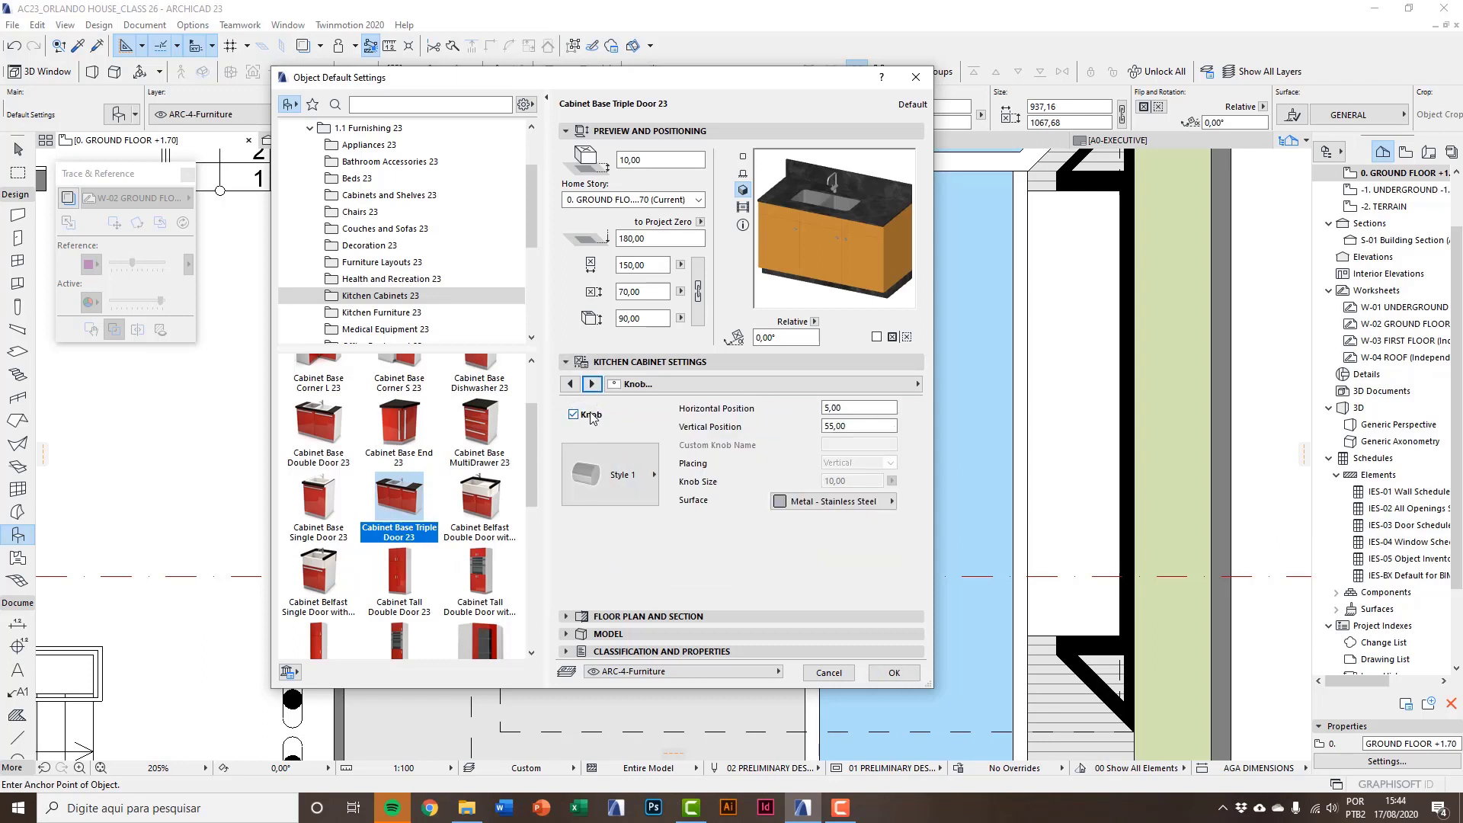
click(633, 477)
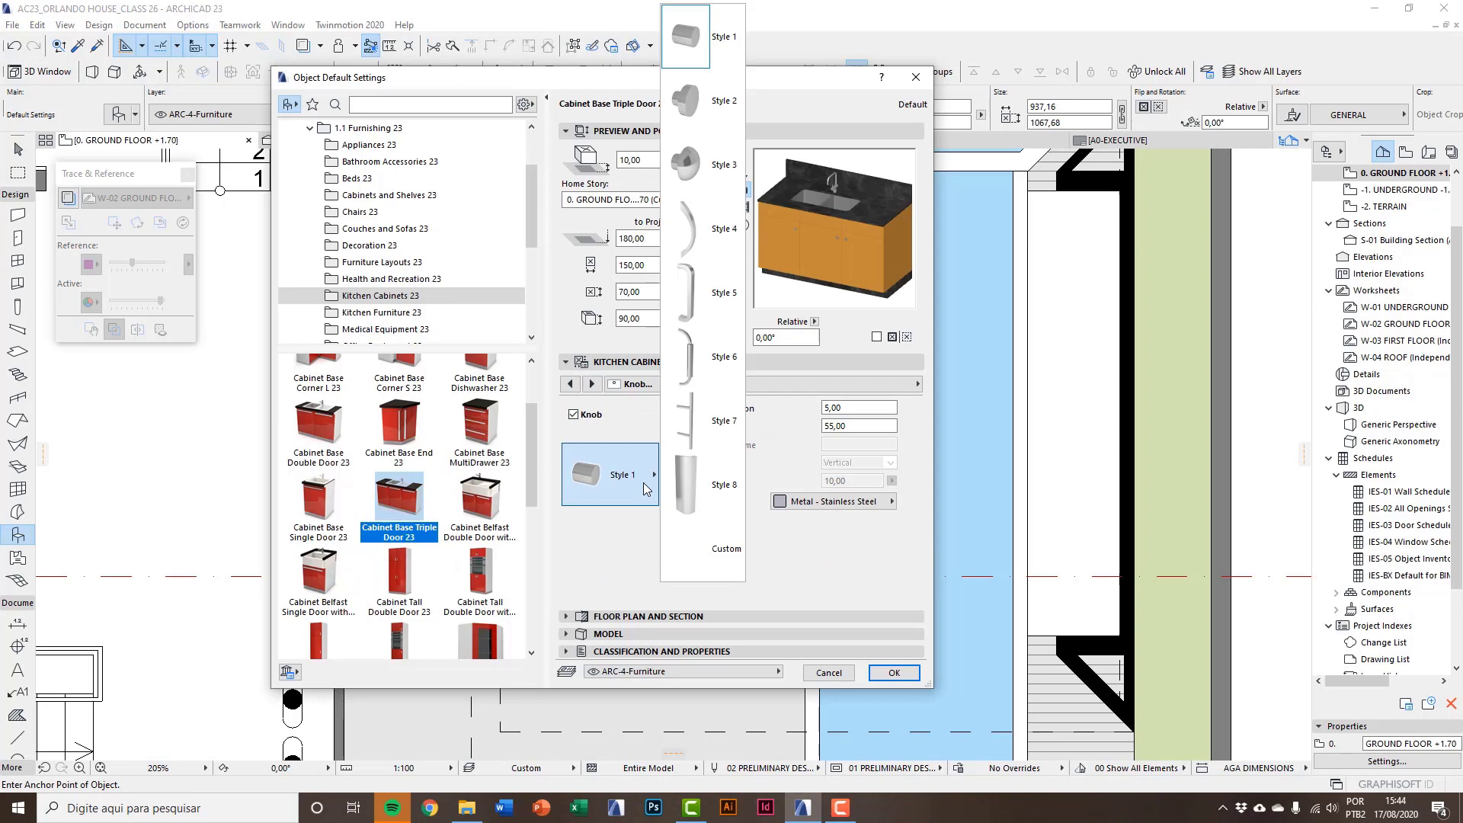
click(647, 488)
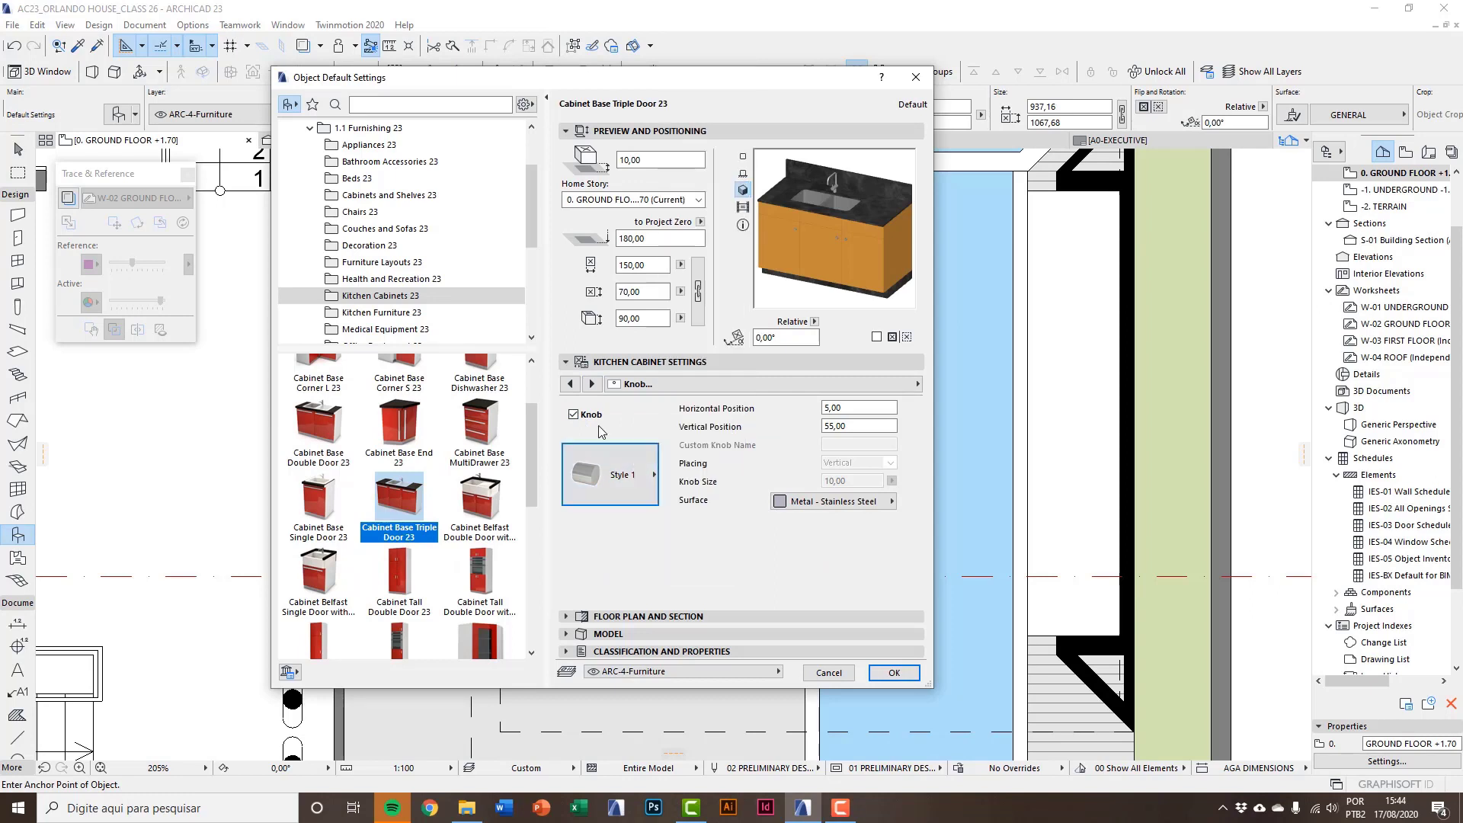
click(574, 415)
Add left, right and rear end panels to the cabinet, keeping the panel ending at Type 1.
click(593, 385)
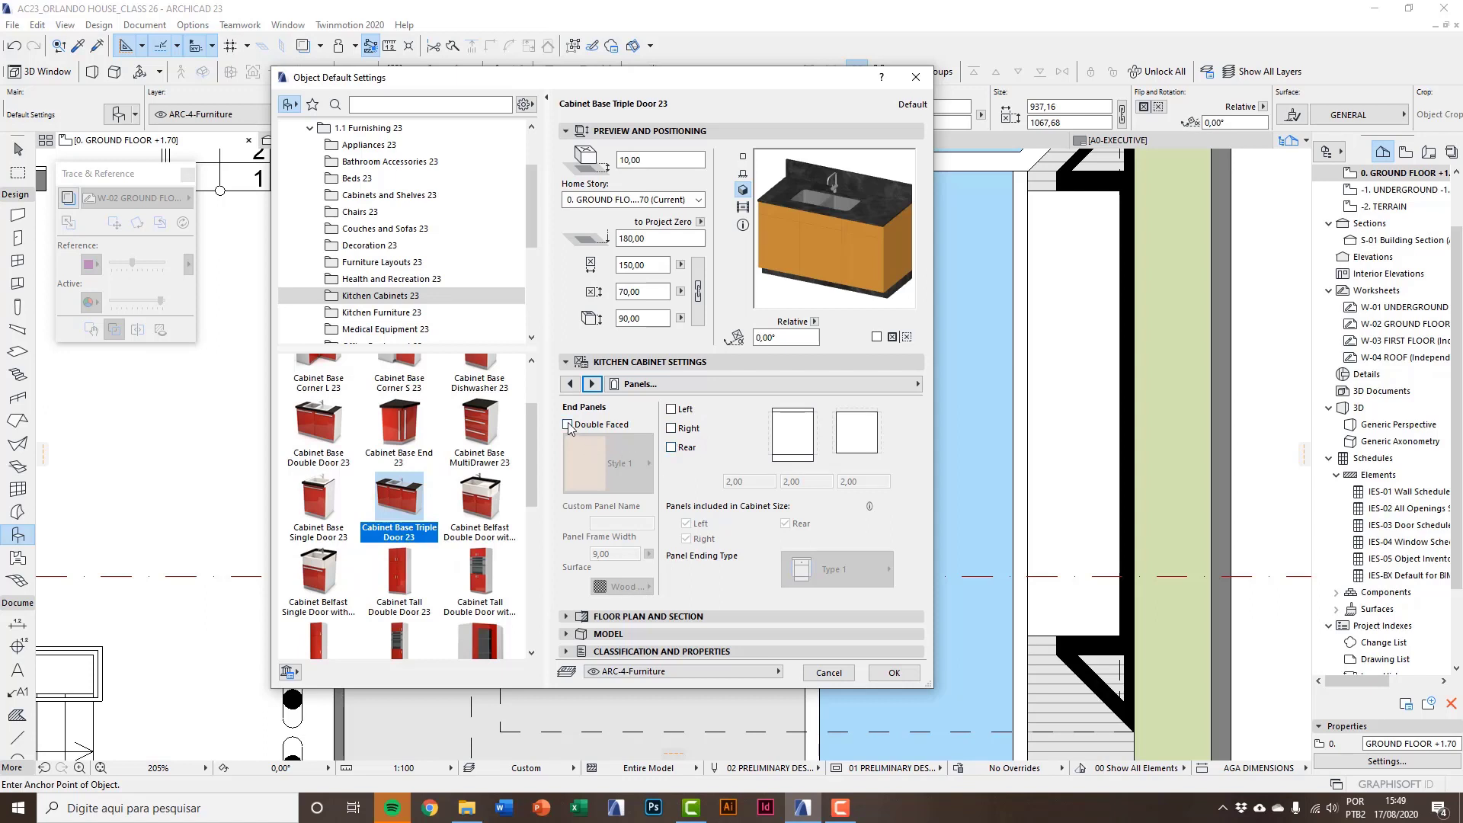
click(672, 411)
click(671, 429)
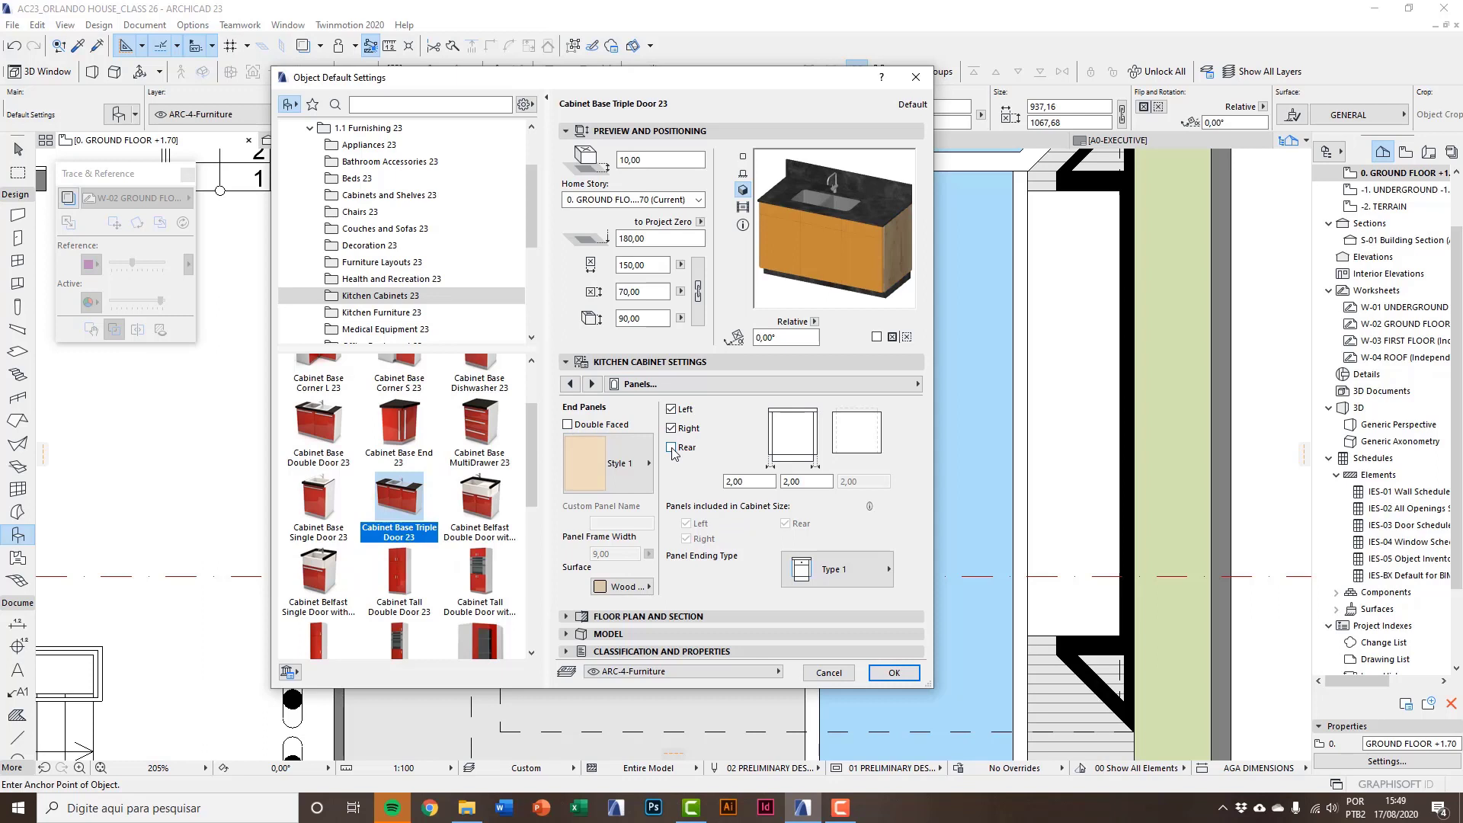
click(672, 448)
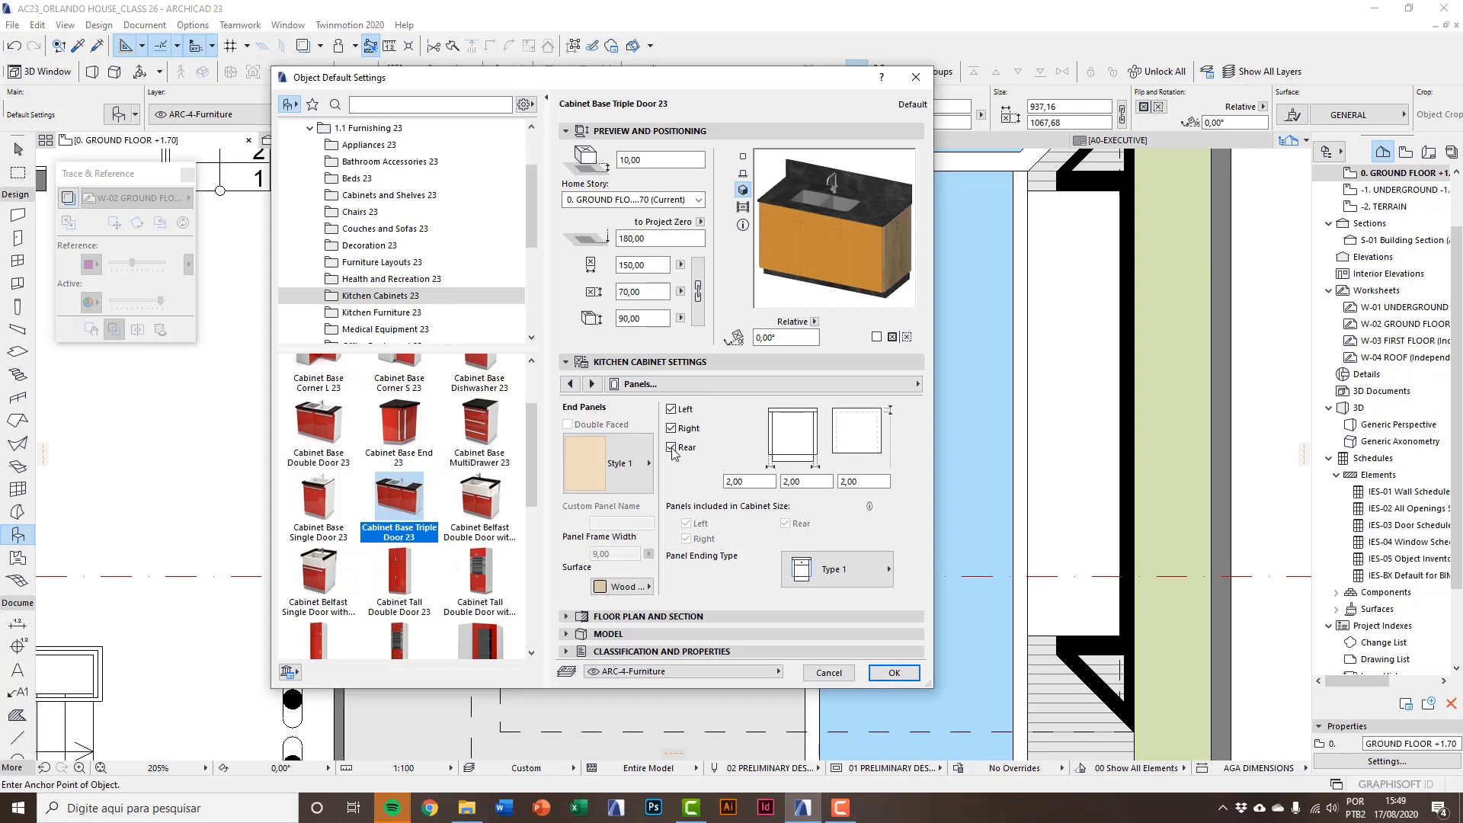
click(823, 577)
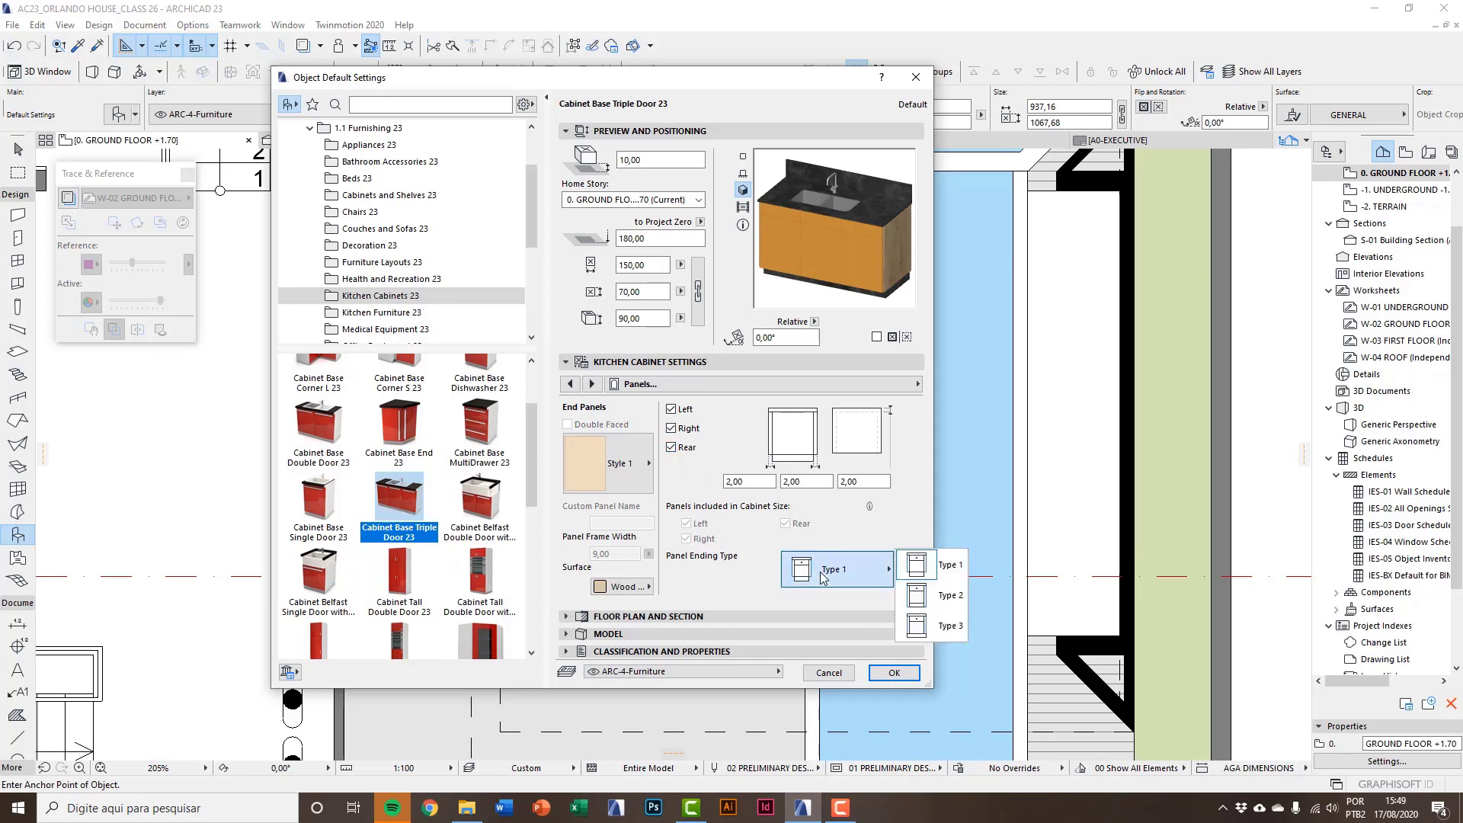
click(823, 577)
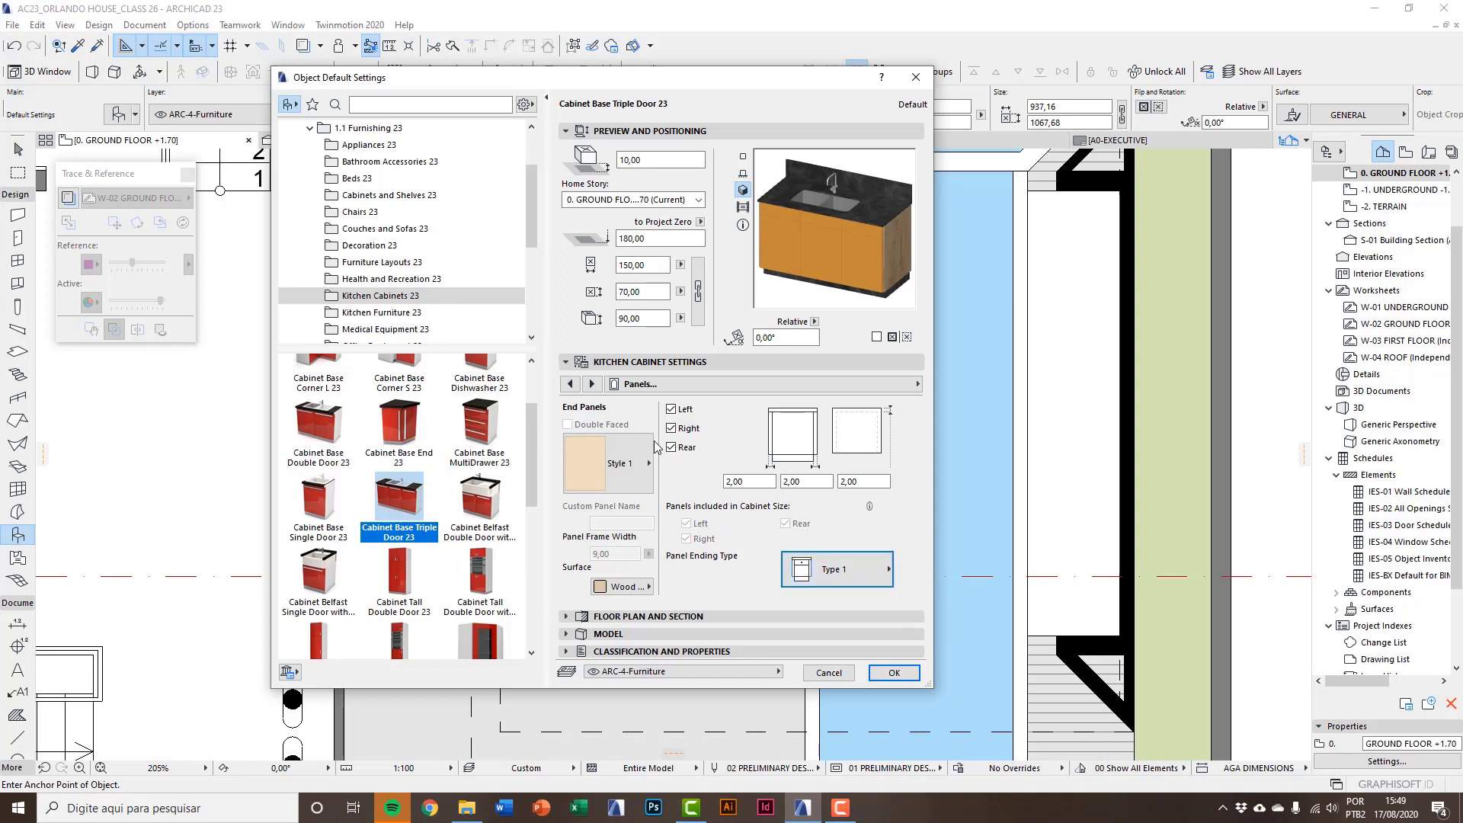
Set the 2D detail level to Symbolic, keep the plain rectangle symbol, and choose the fourth edge visibility option.
click(591, 383)
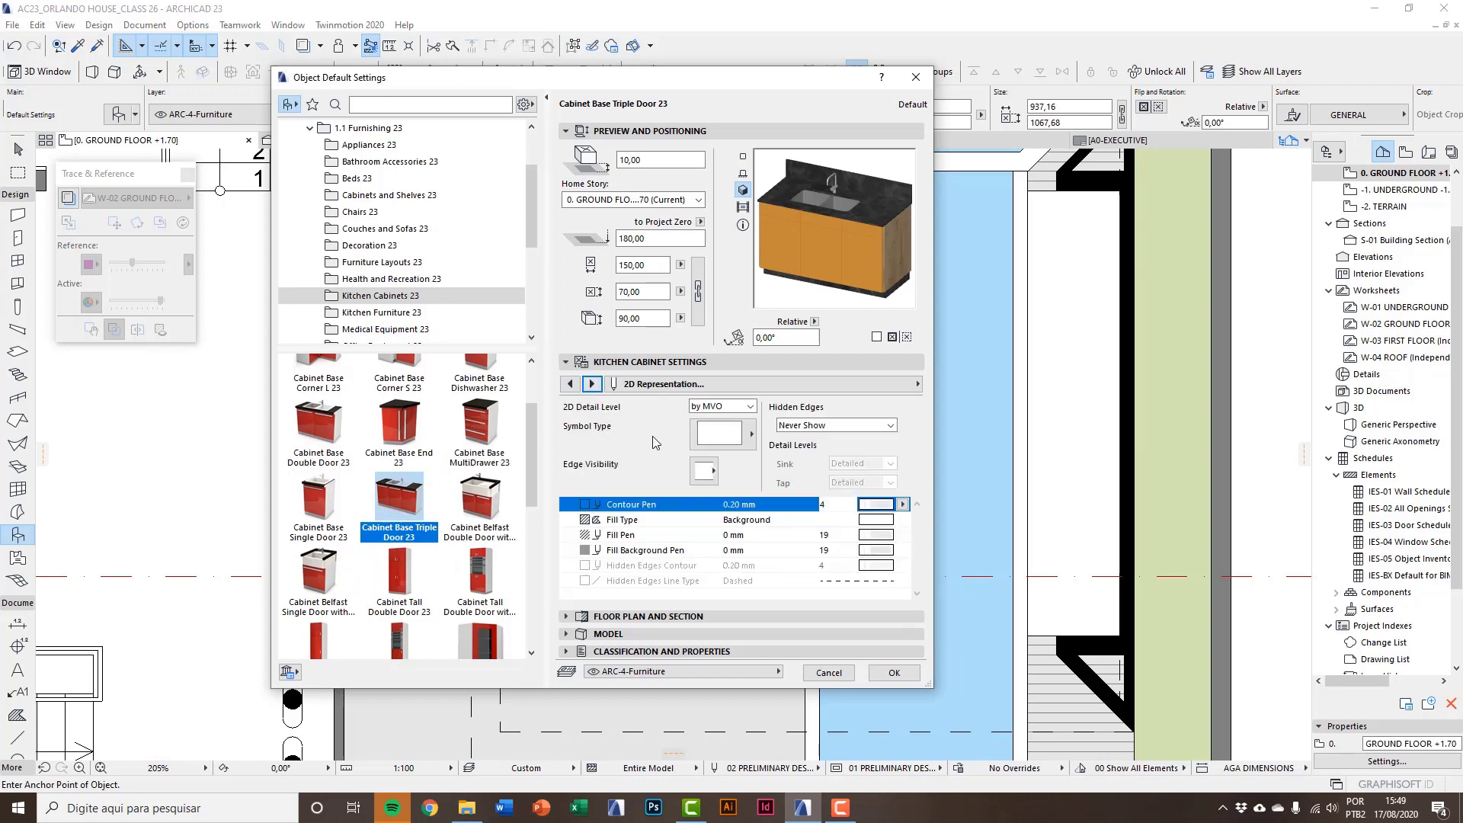
click(749, 407)
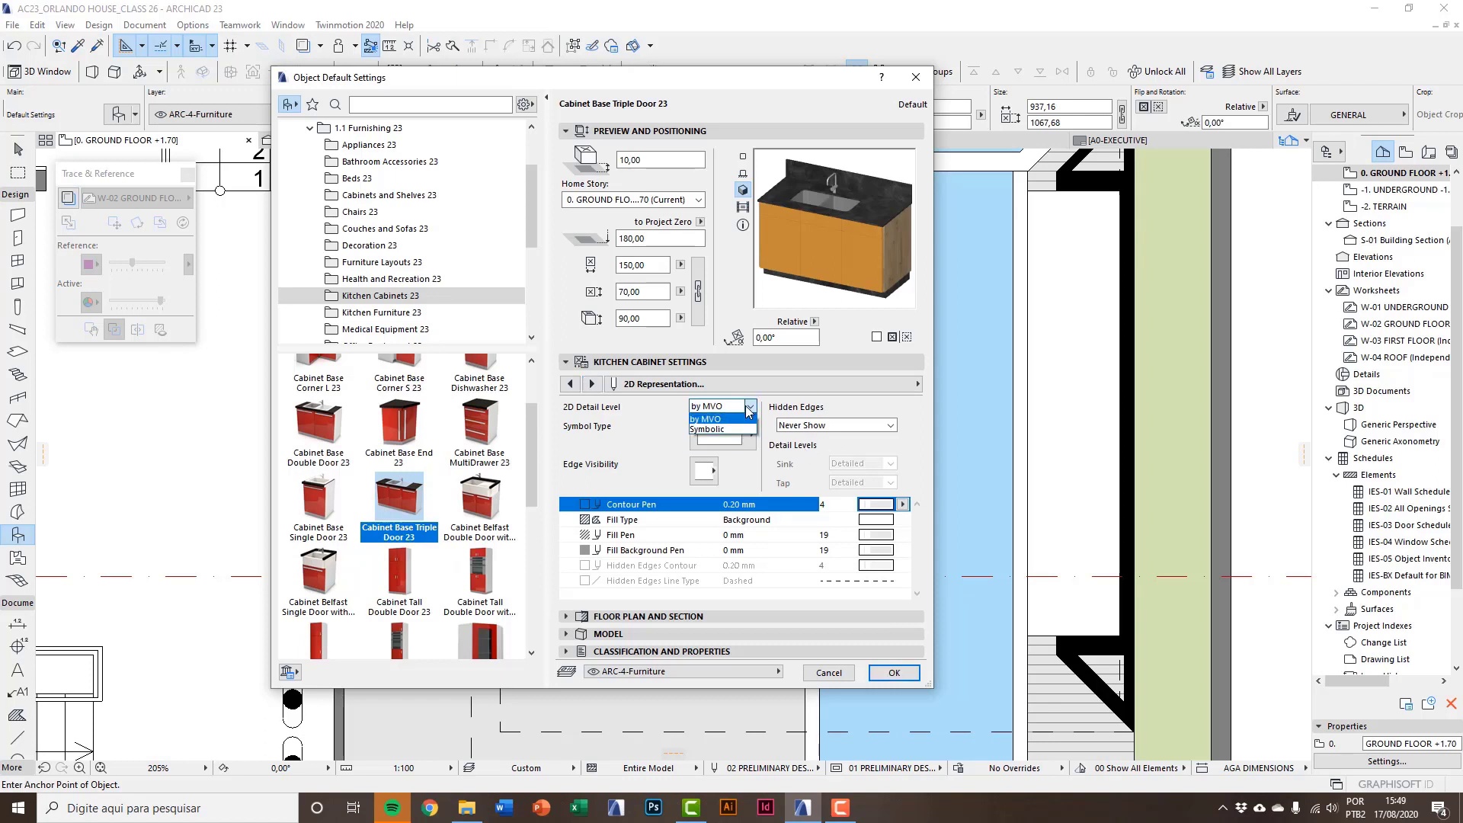
click(739, 429)
click(736, 431)
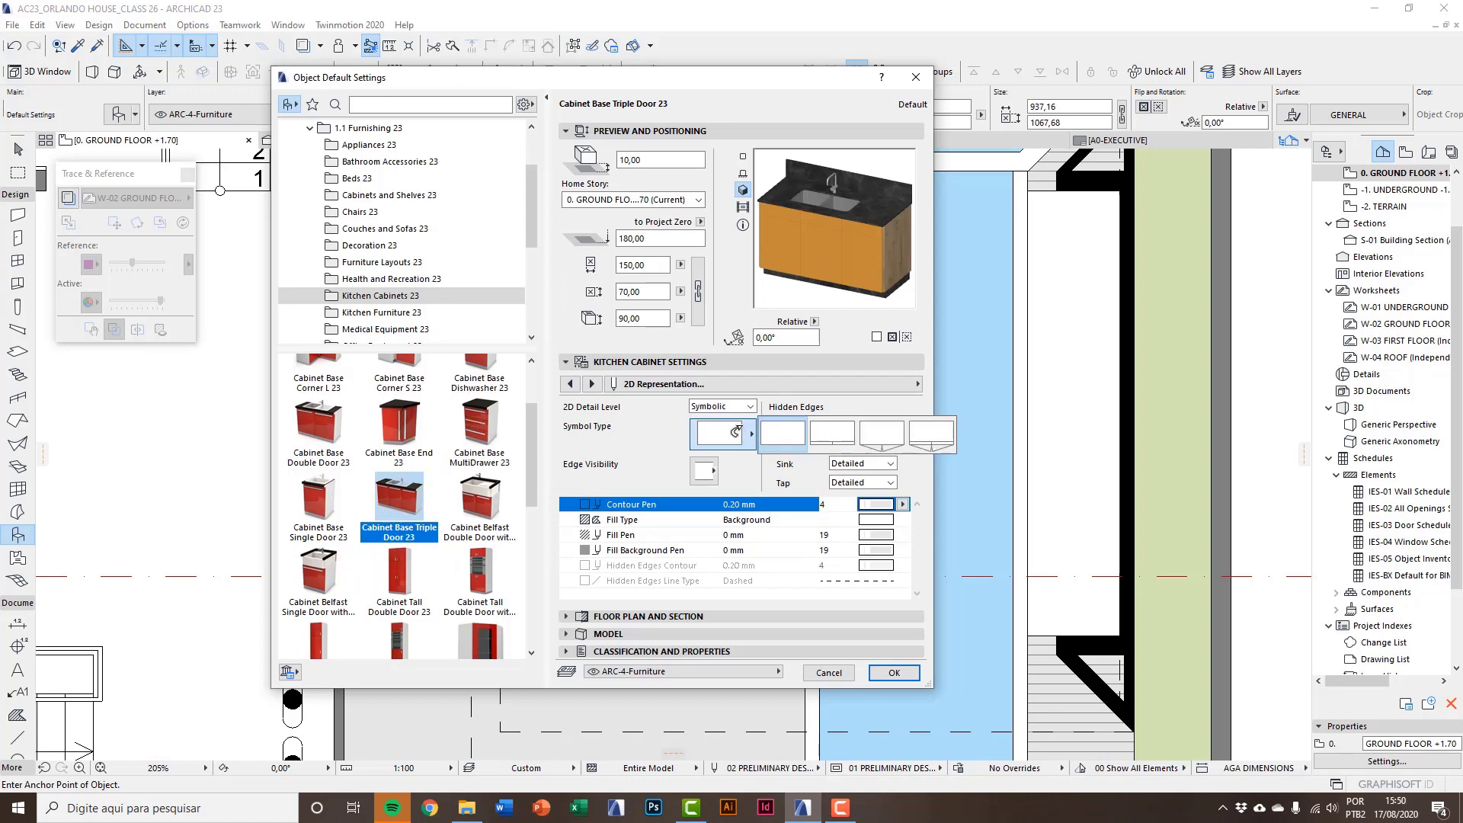
click(736, 432)
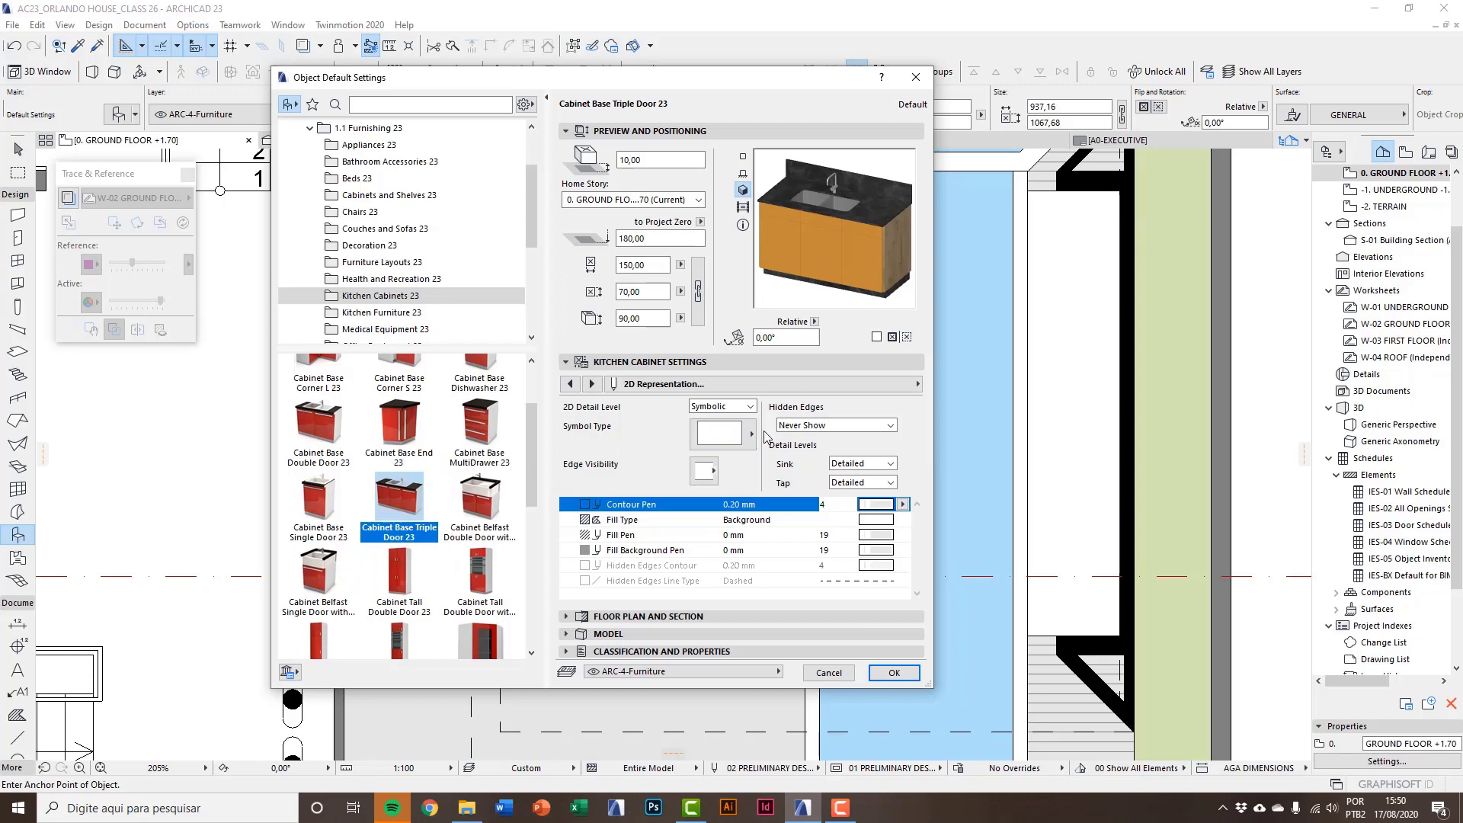
click(704, 479)
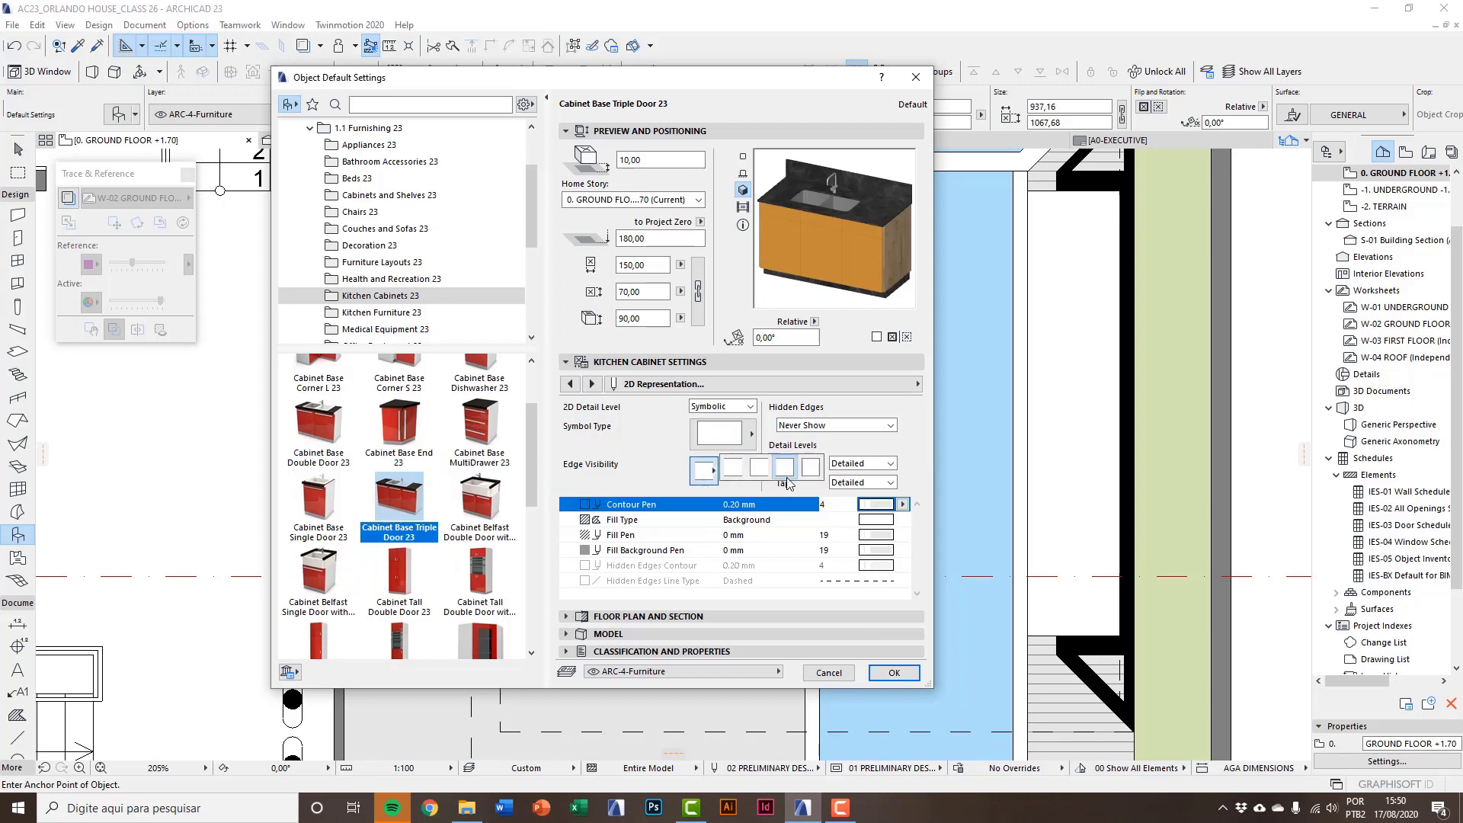
click(810, 469)
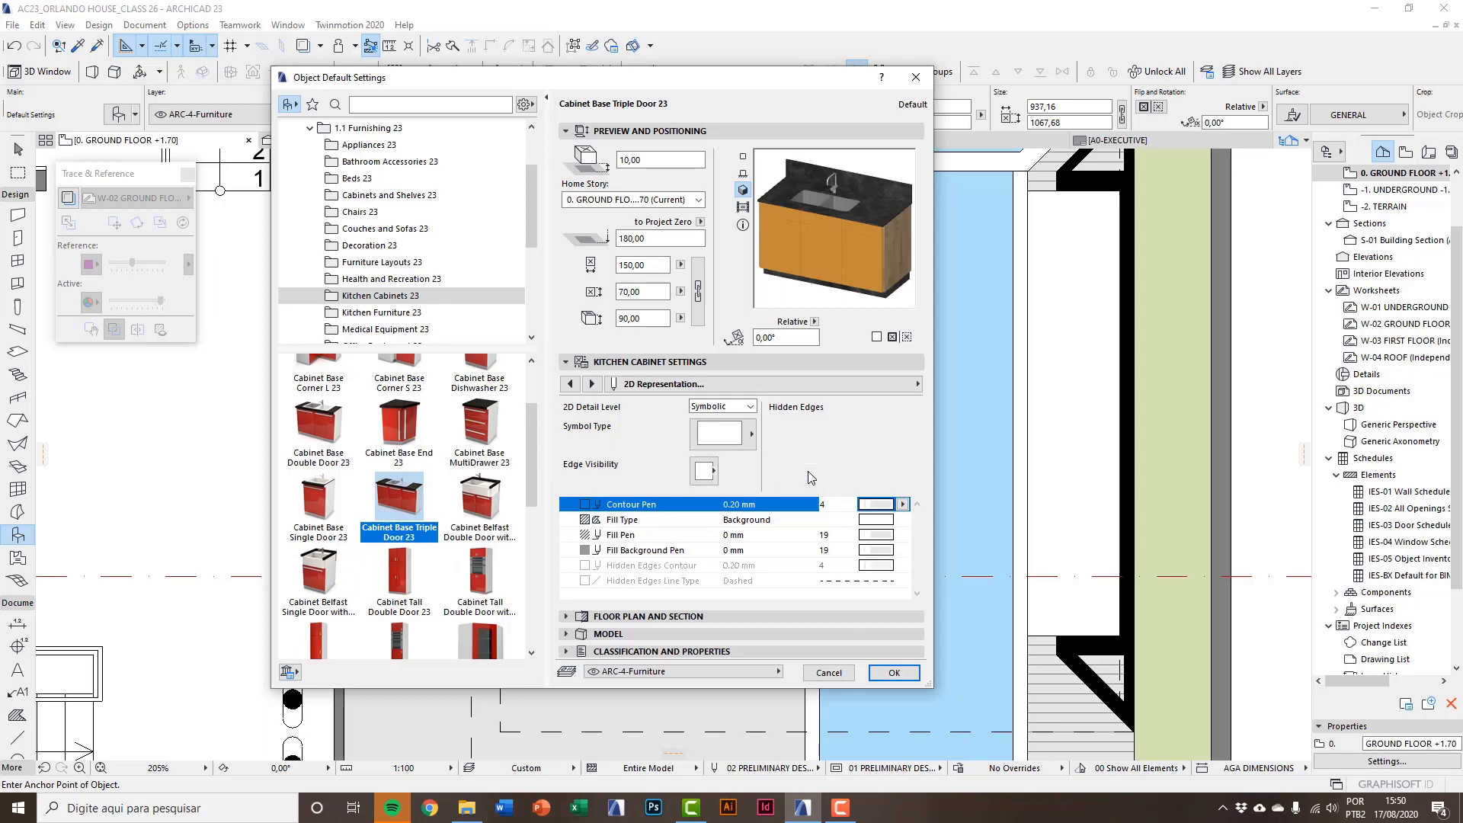
With the 2D preview shown, set the symbol's contour pen to 108 and its fill and fill background pens to 126.
click(744, 156)
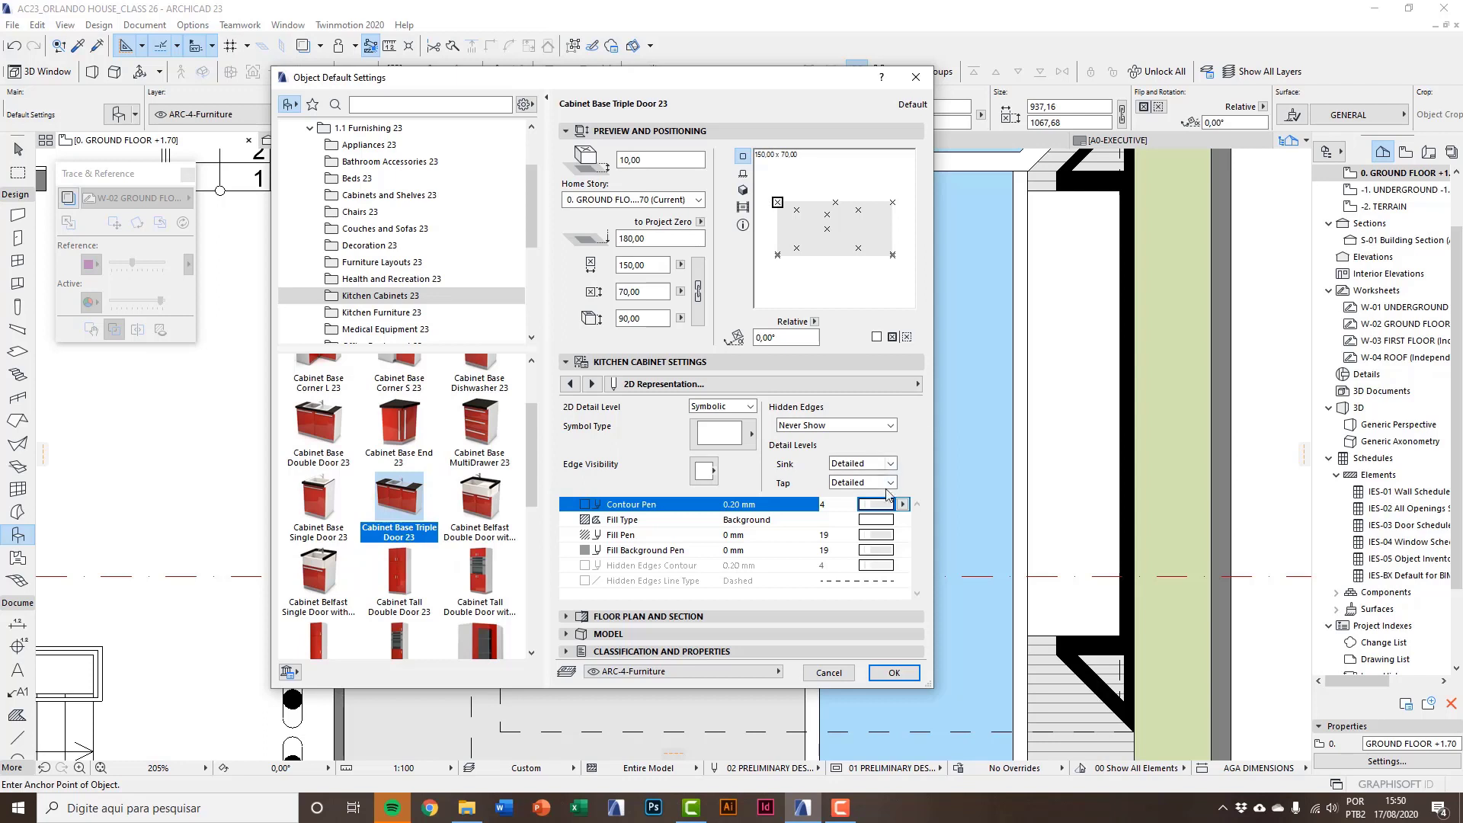
click(902, 505)
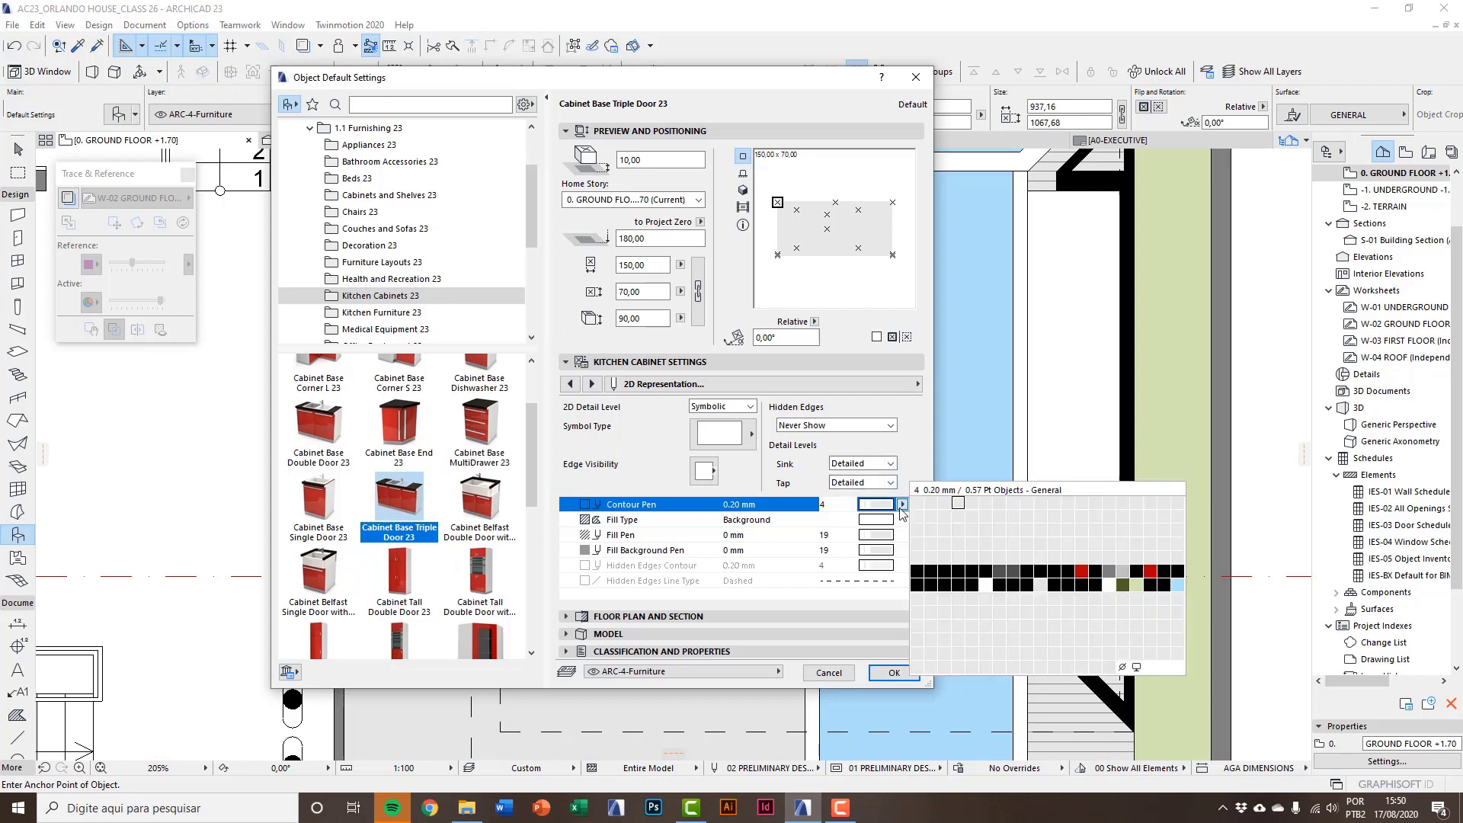
click(1013, 581)
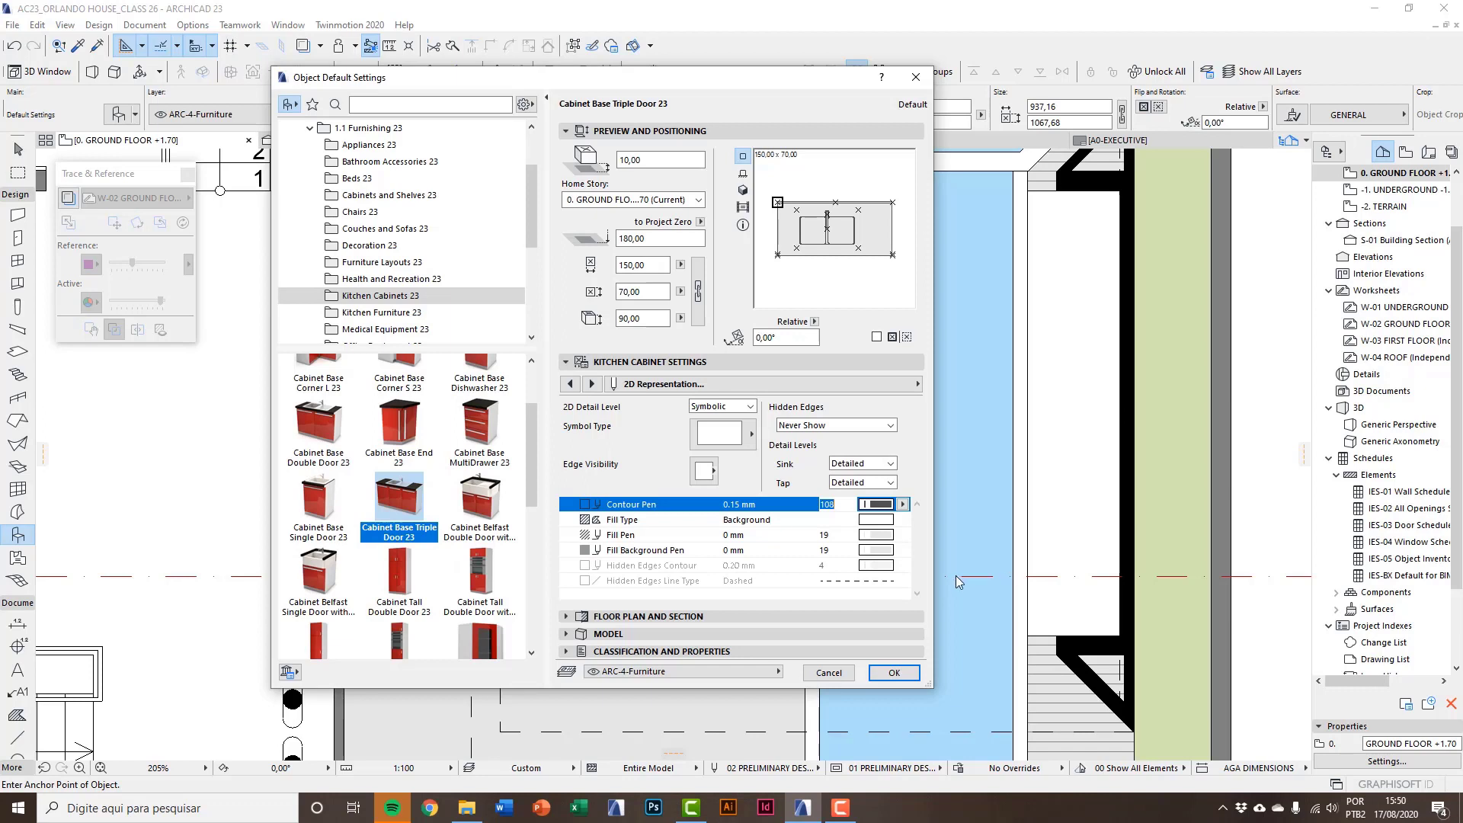
click(902, 535)
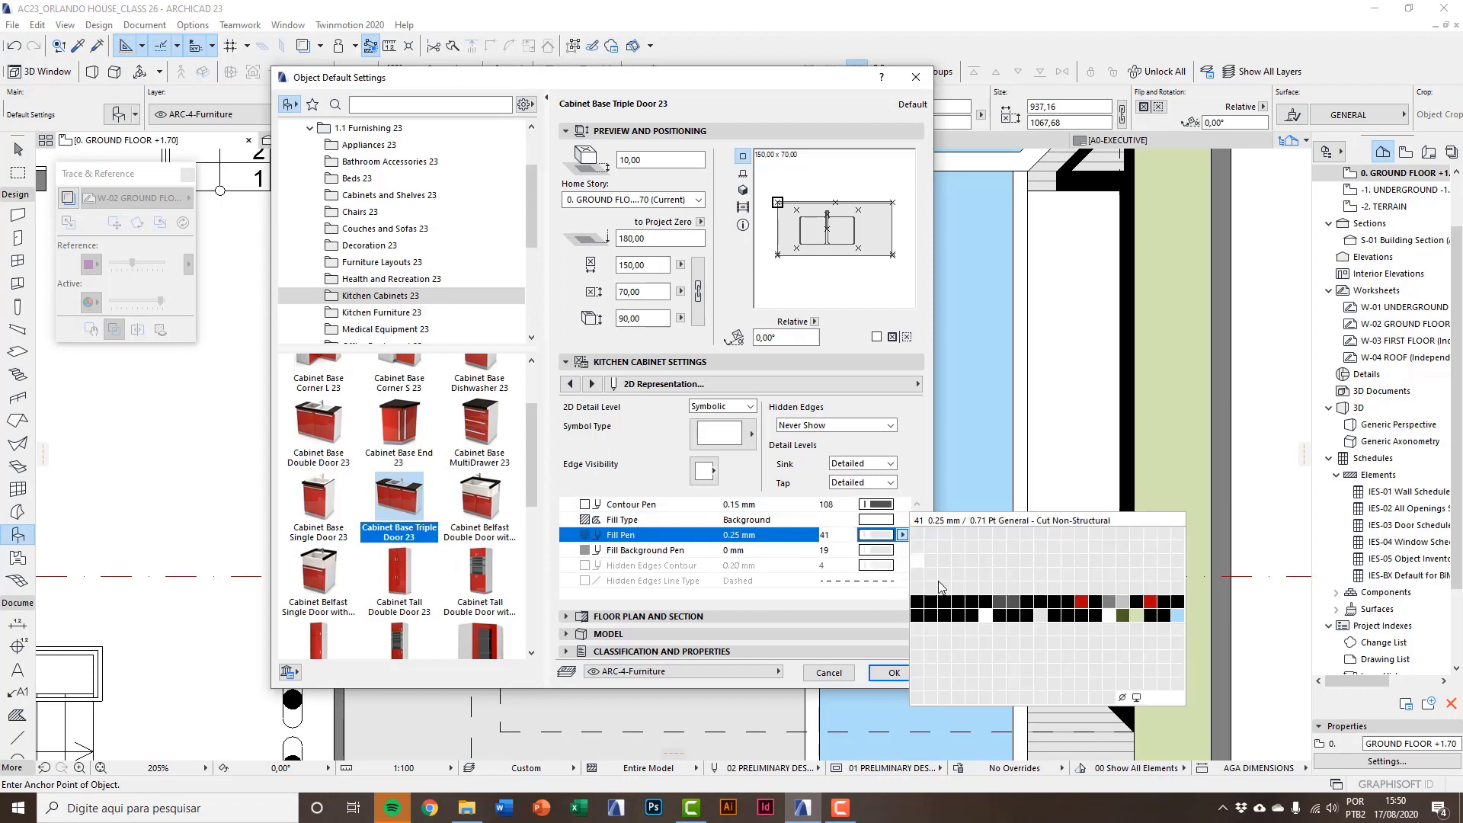
click(983, 618)
click(902, 549)
click(986, 628)
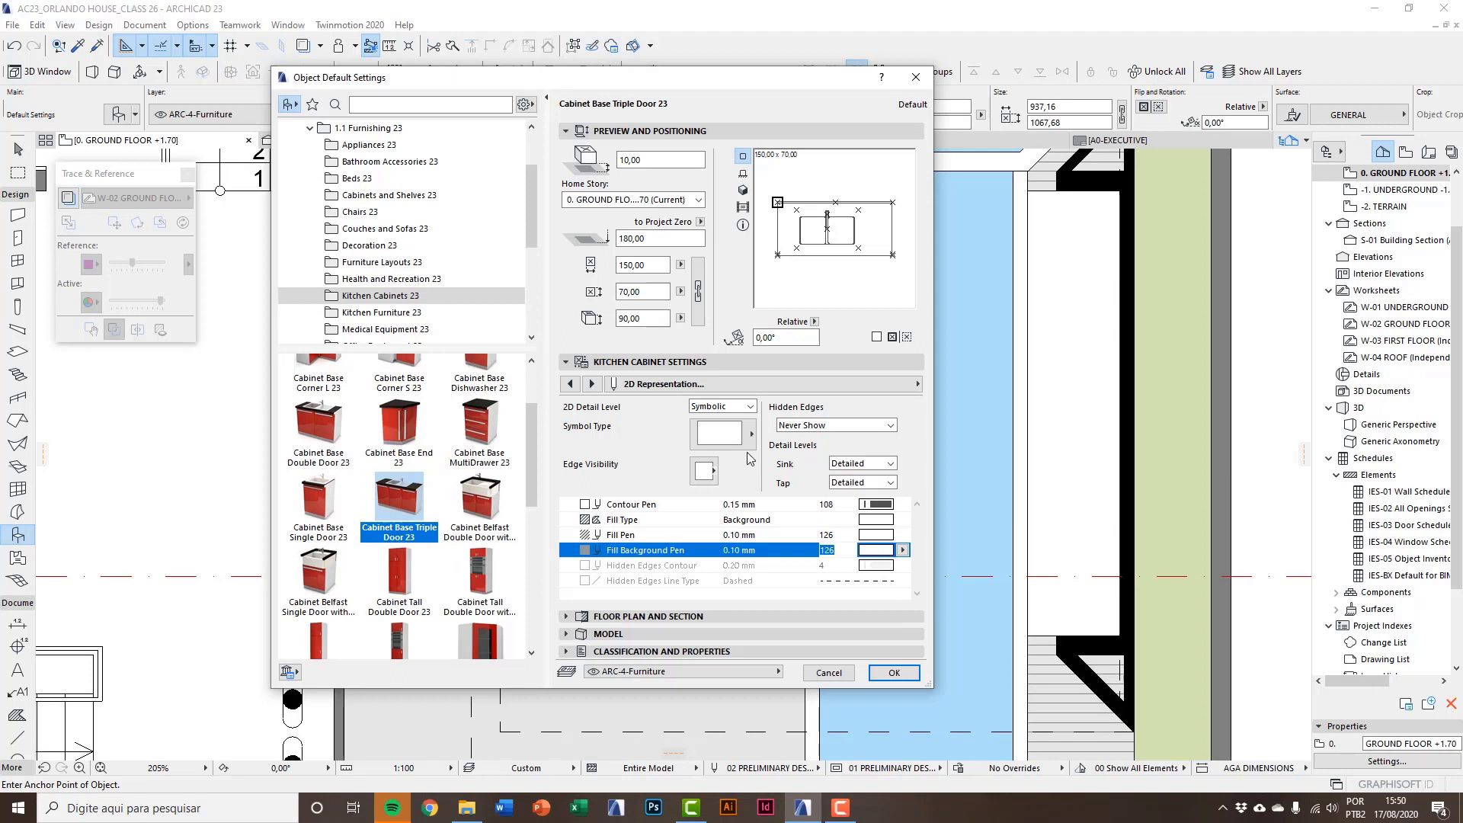
Review the cabinet's 3D representation and surfaces, minimal space and full parameter list.
click(592, 383)
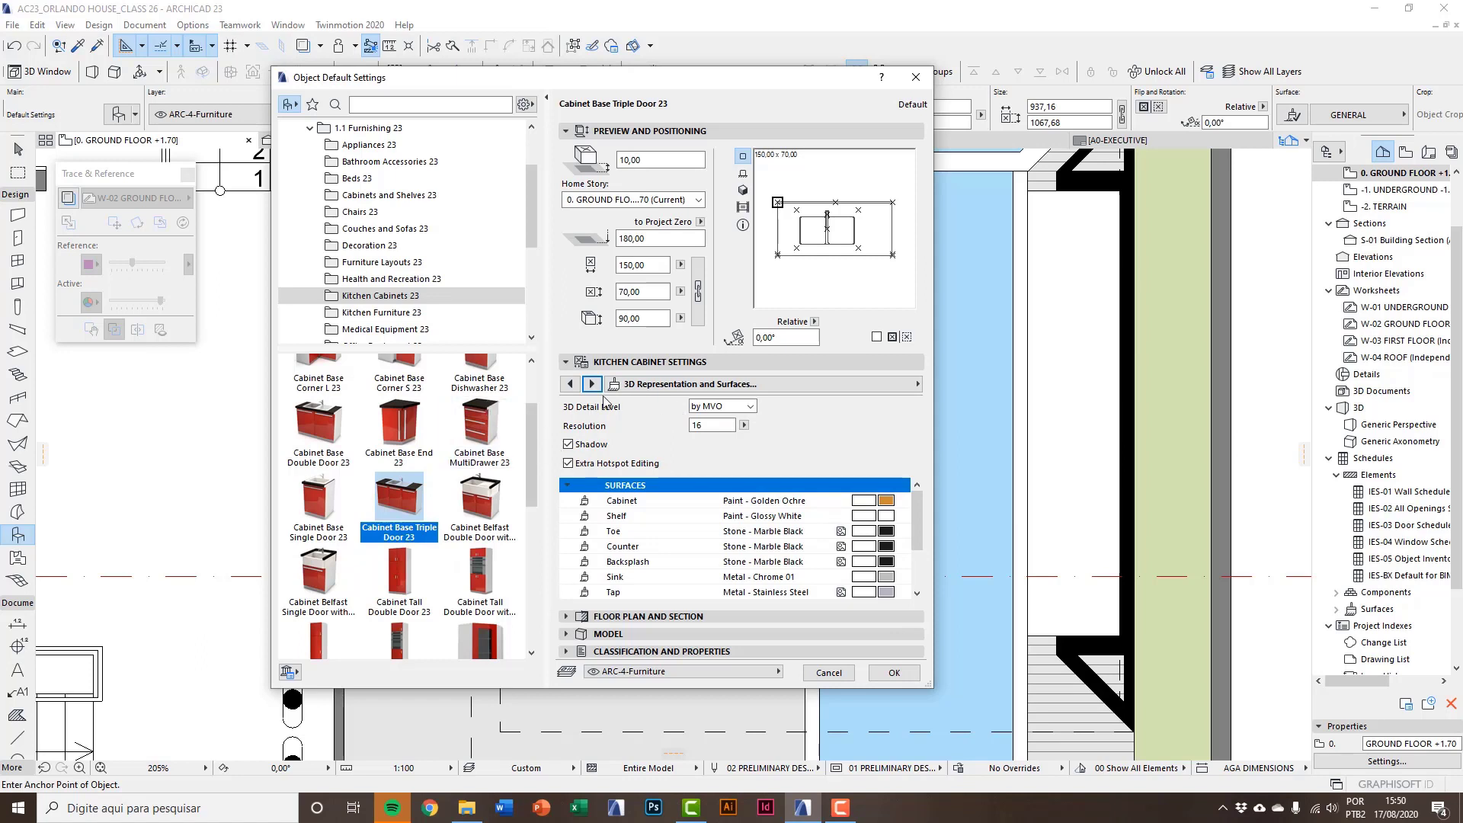
mouse_move(916, 537)
mouse_down()
mouse_move(917, 579)
mouse_move(913, 515)
mouse_up()
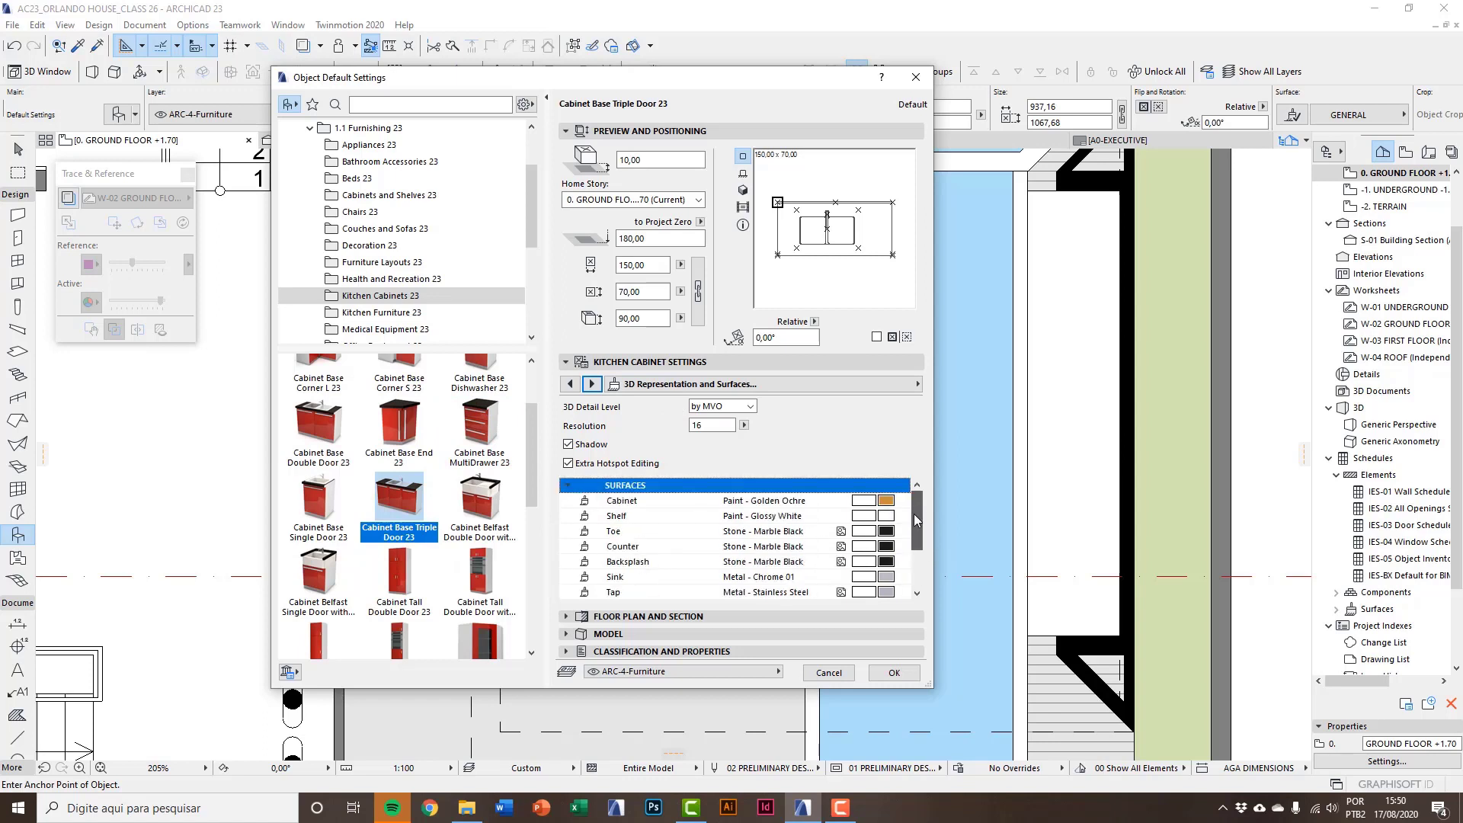
click(598, 389)
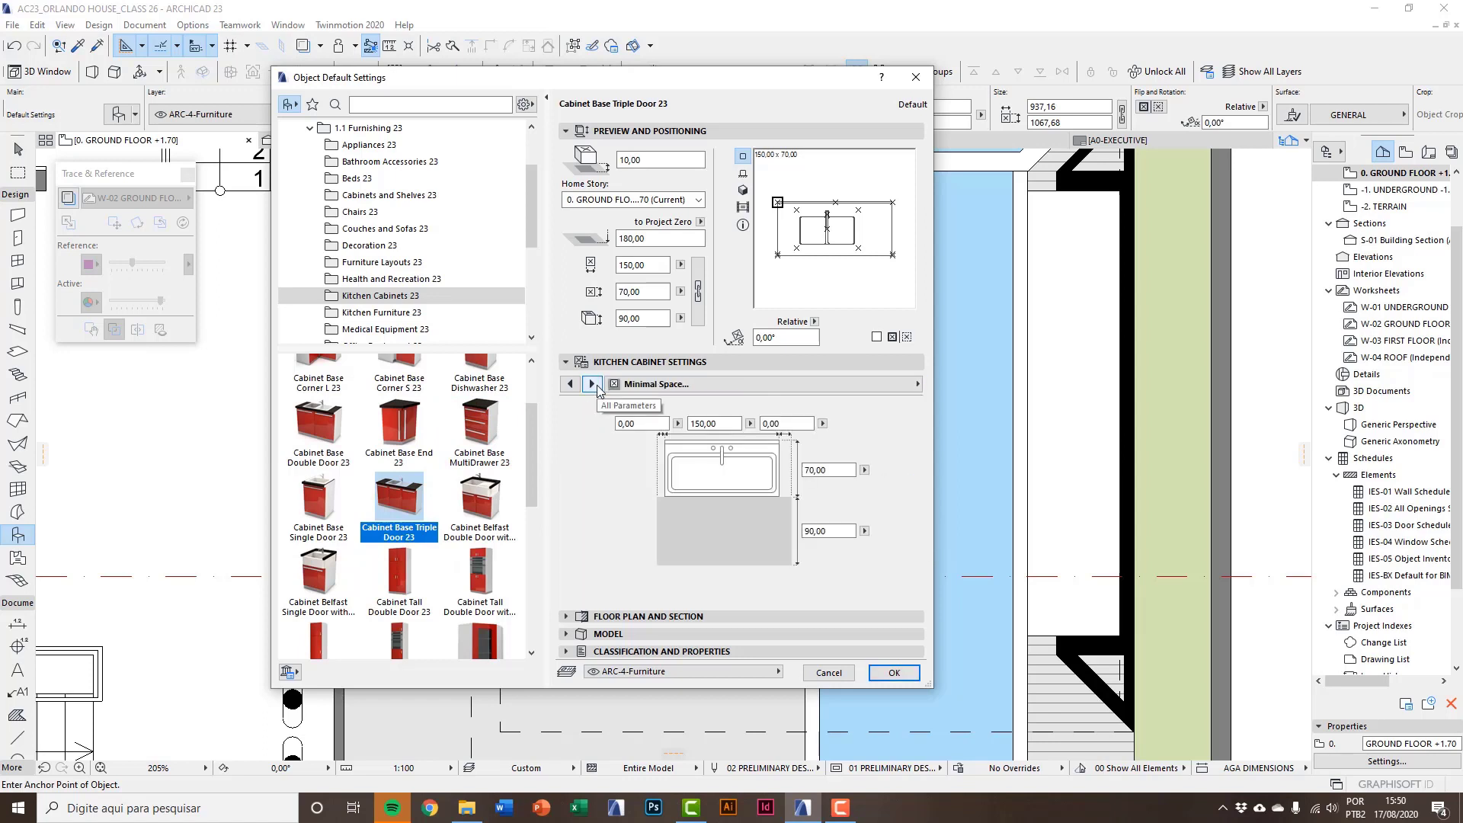
click(598, 389)
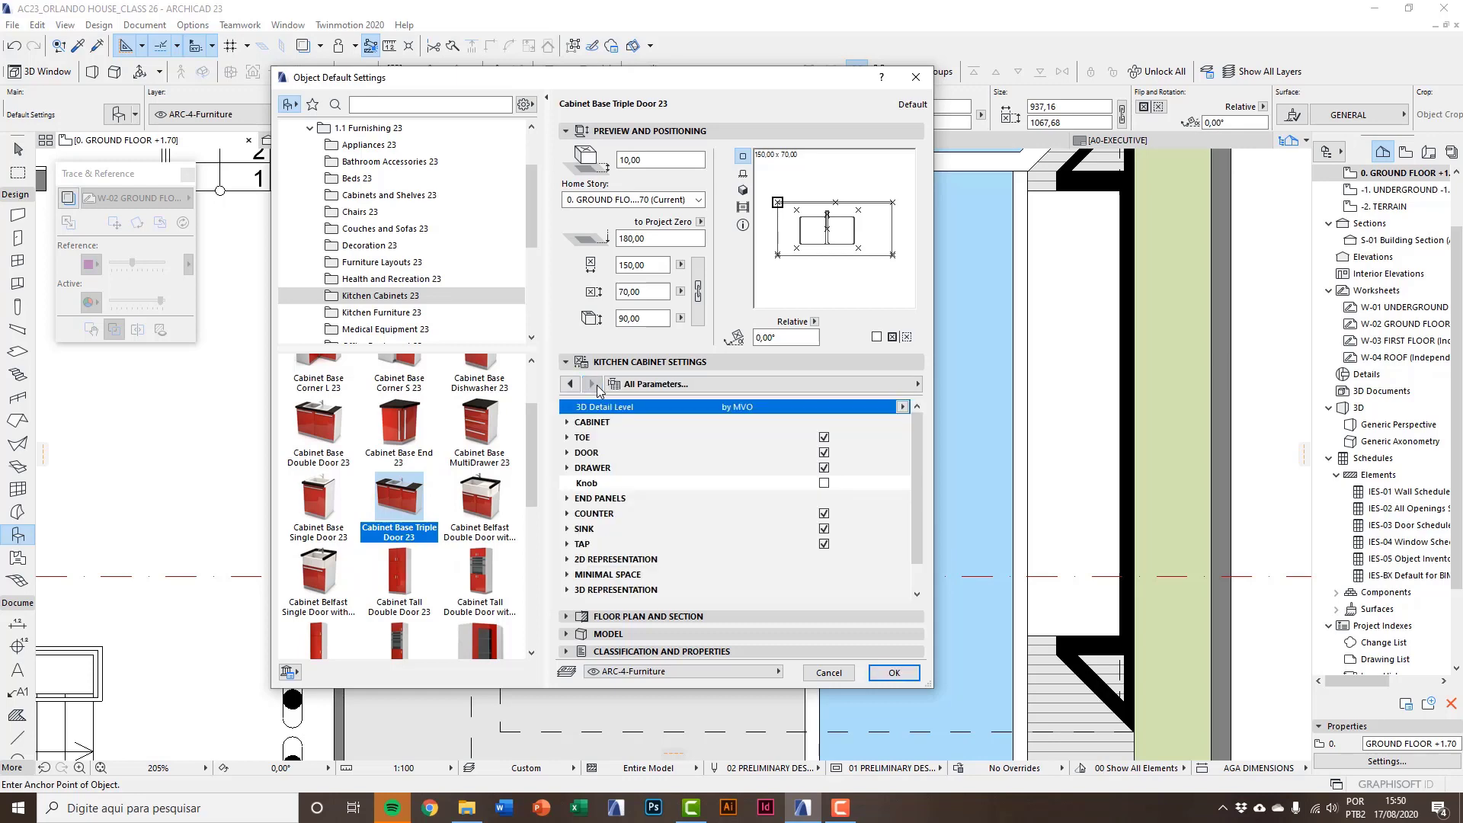
Assign the default cabinet to the ARC-4-Kitchen/Bathroom layer and accept the settings.
click(685, 673)
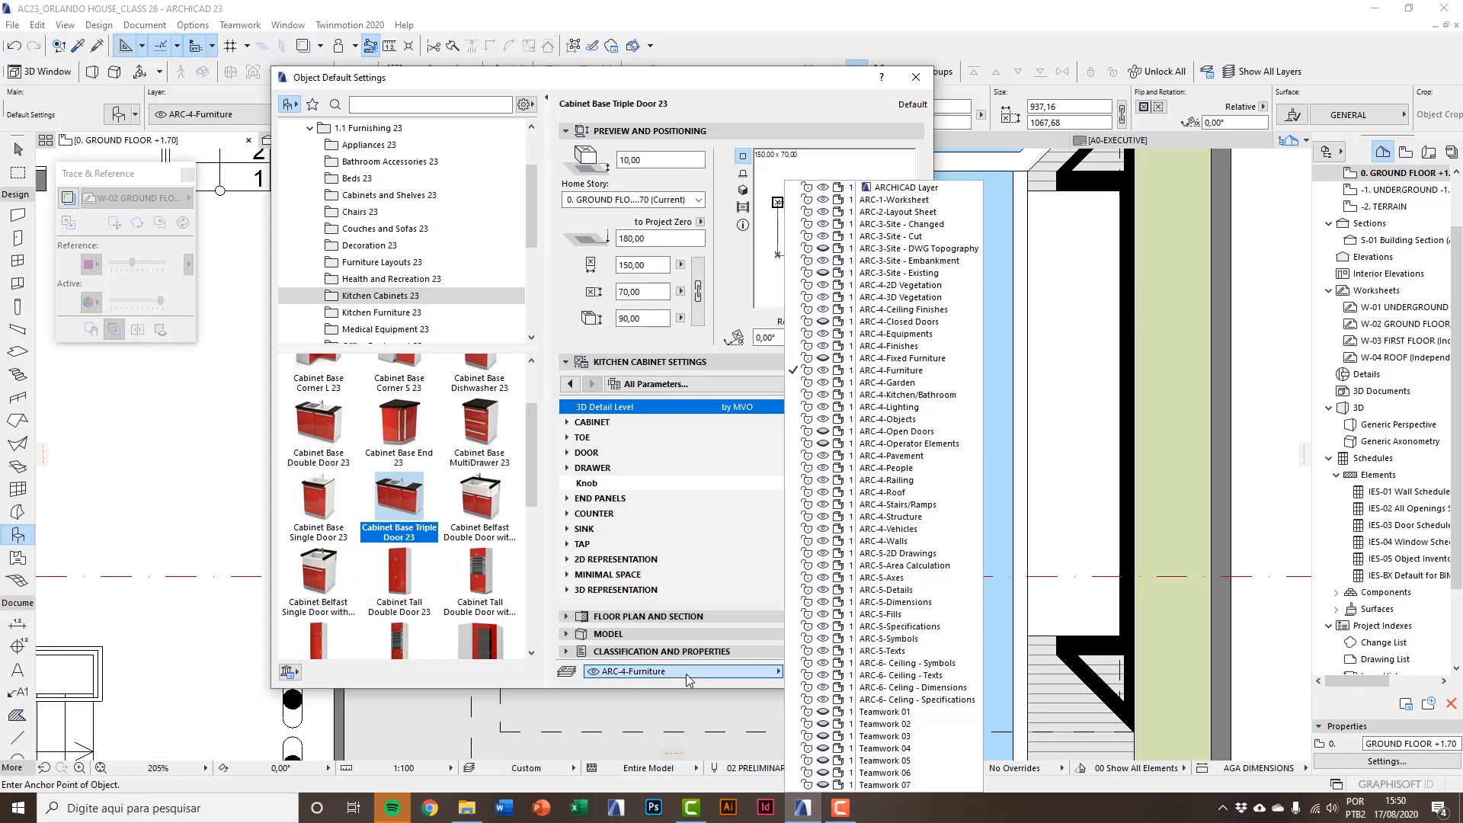
click(926, 395)
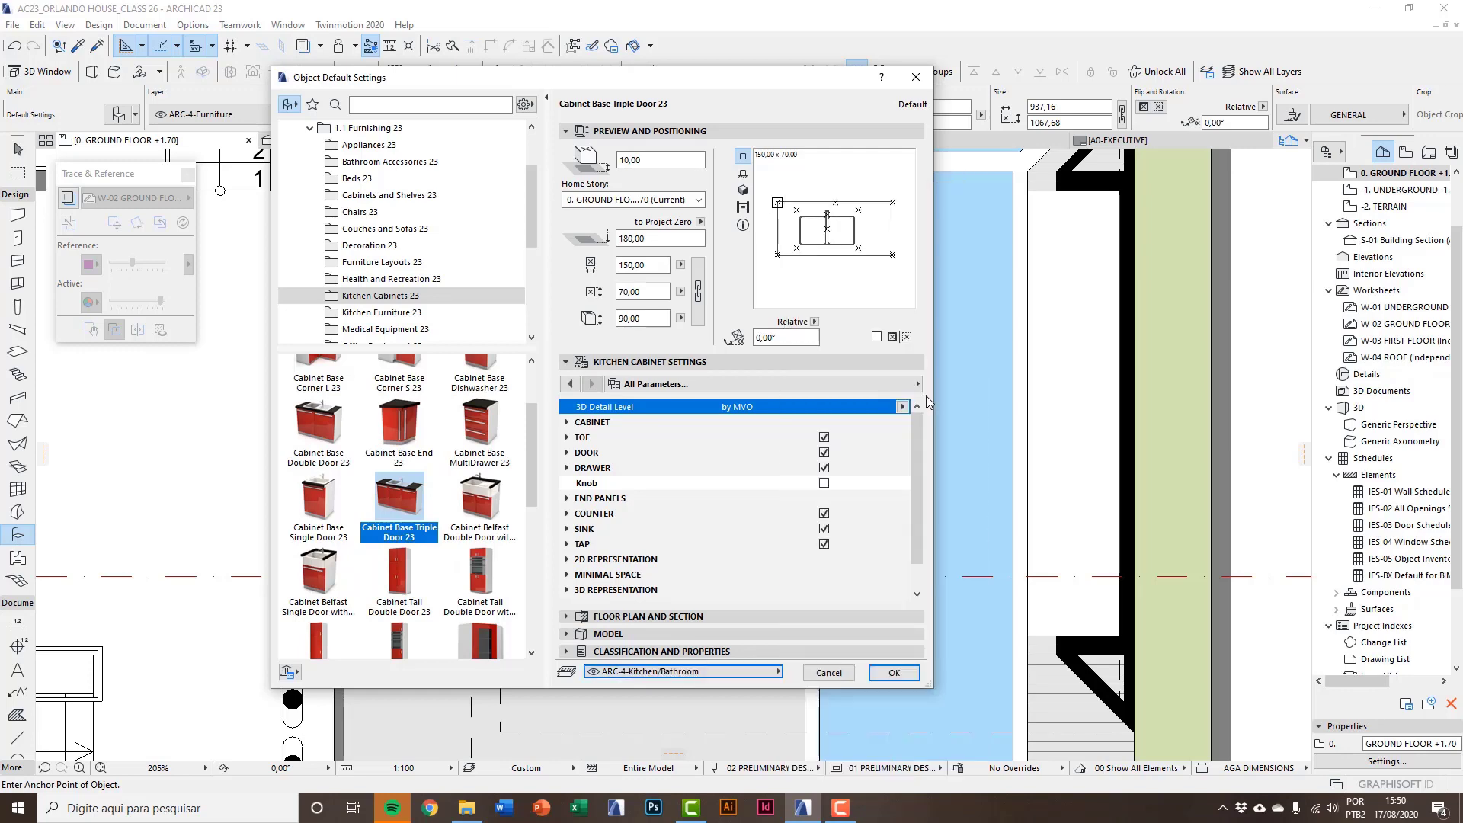
click(896, 673)
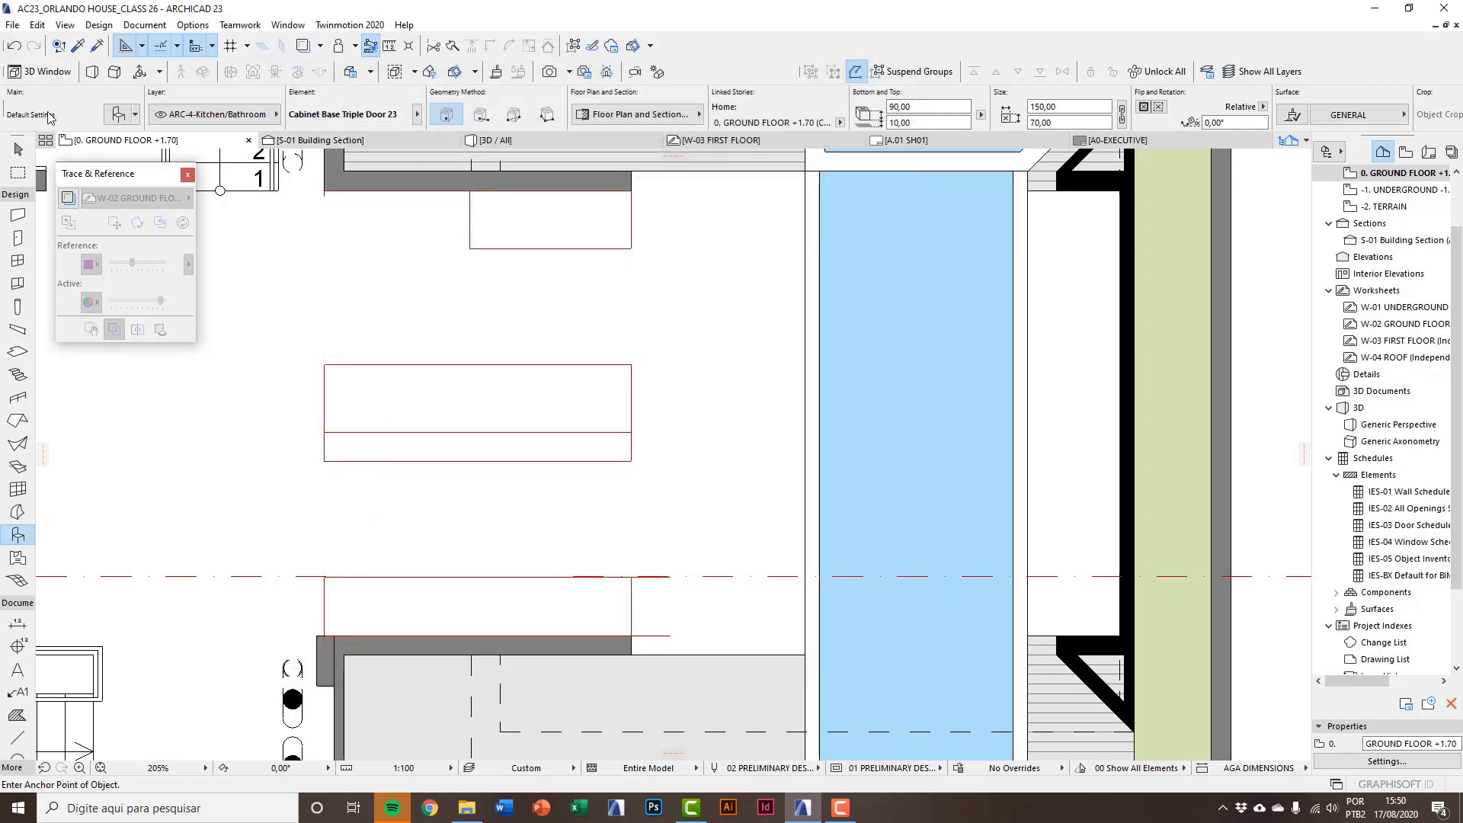
Reopen the default cabinet settings and set the bottom offset to home story to 0,00.
click(122, 118)
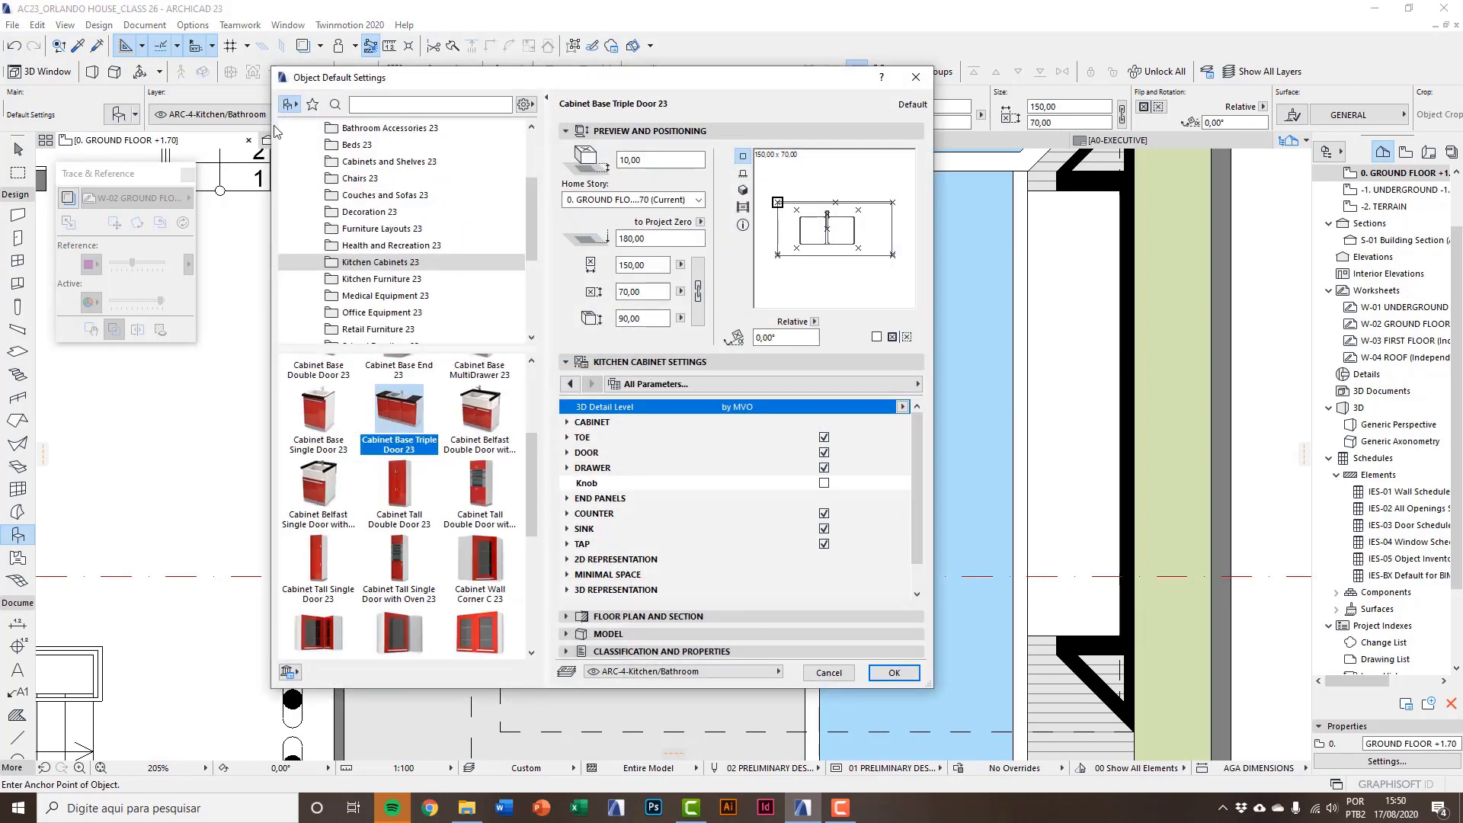
drag(434, 77, 418, 114)
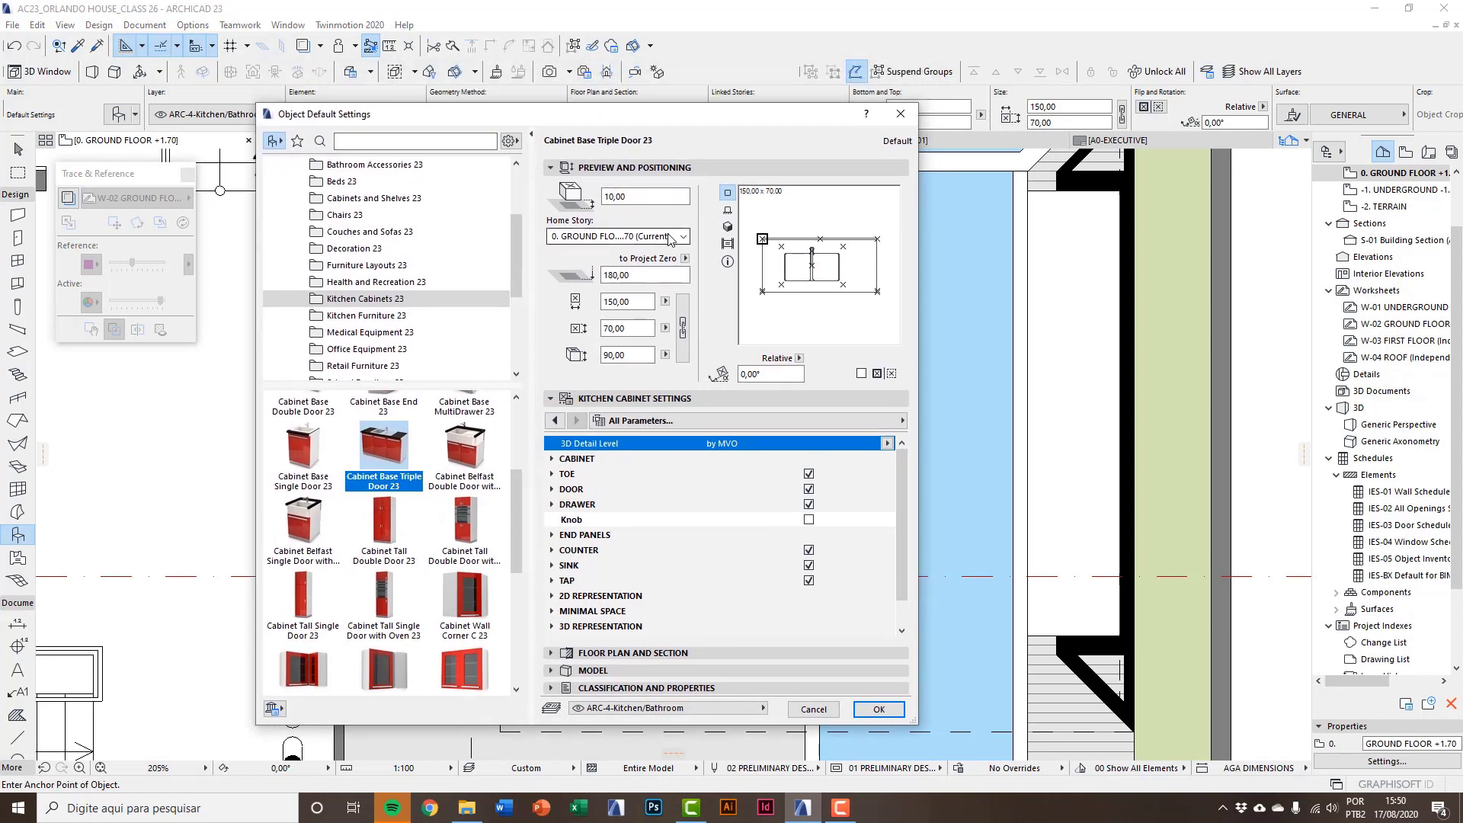
click(633, 197)
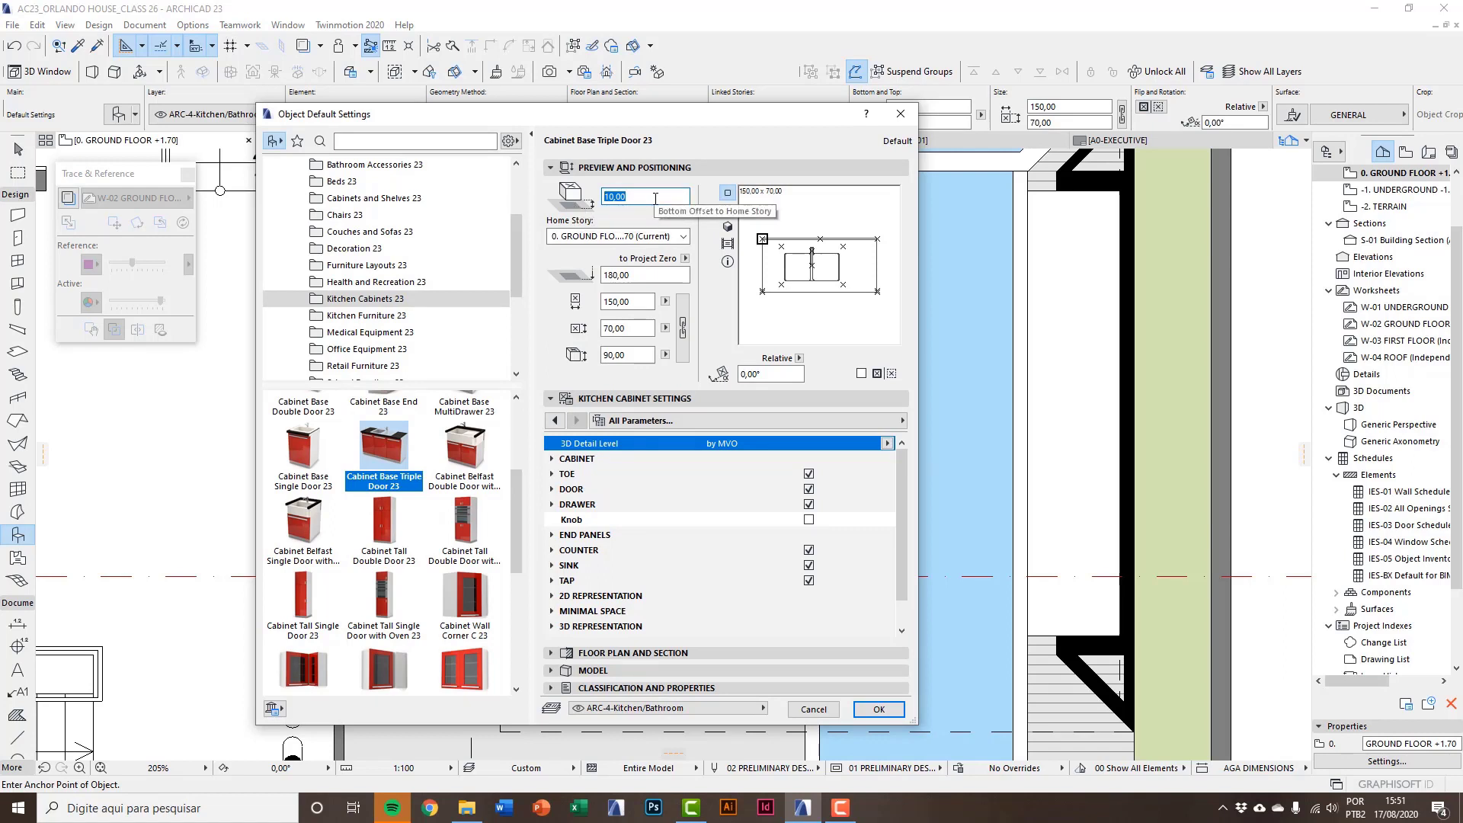
text(0,00)
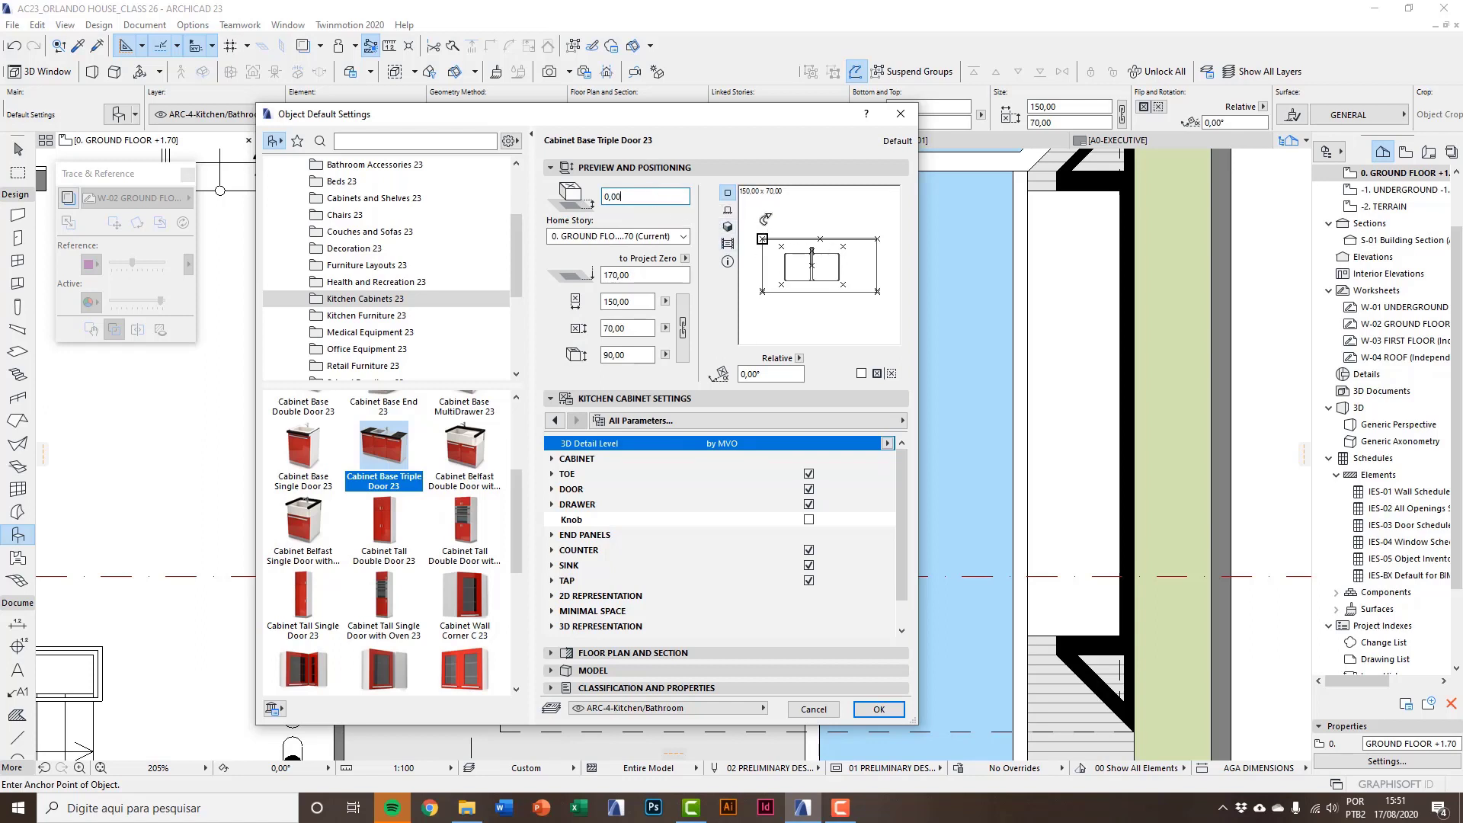
Try to rotate the cabinet freehand in its plan preview.
drag(764, 221, 871, 242)
click(876, 269)
click(783, 316)
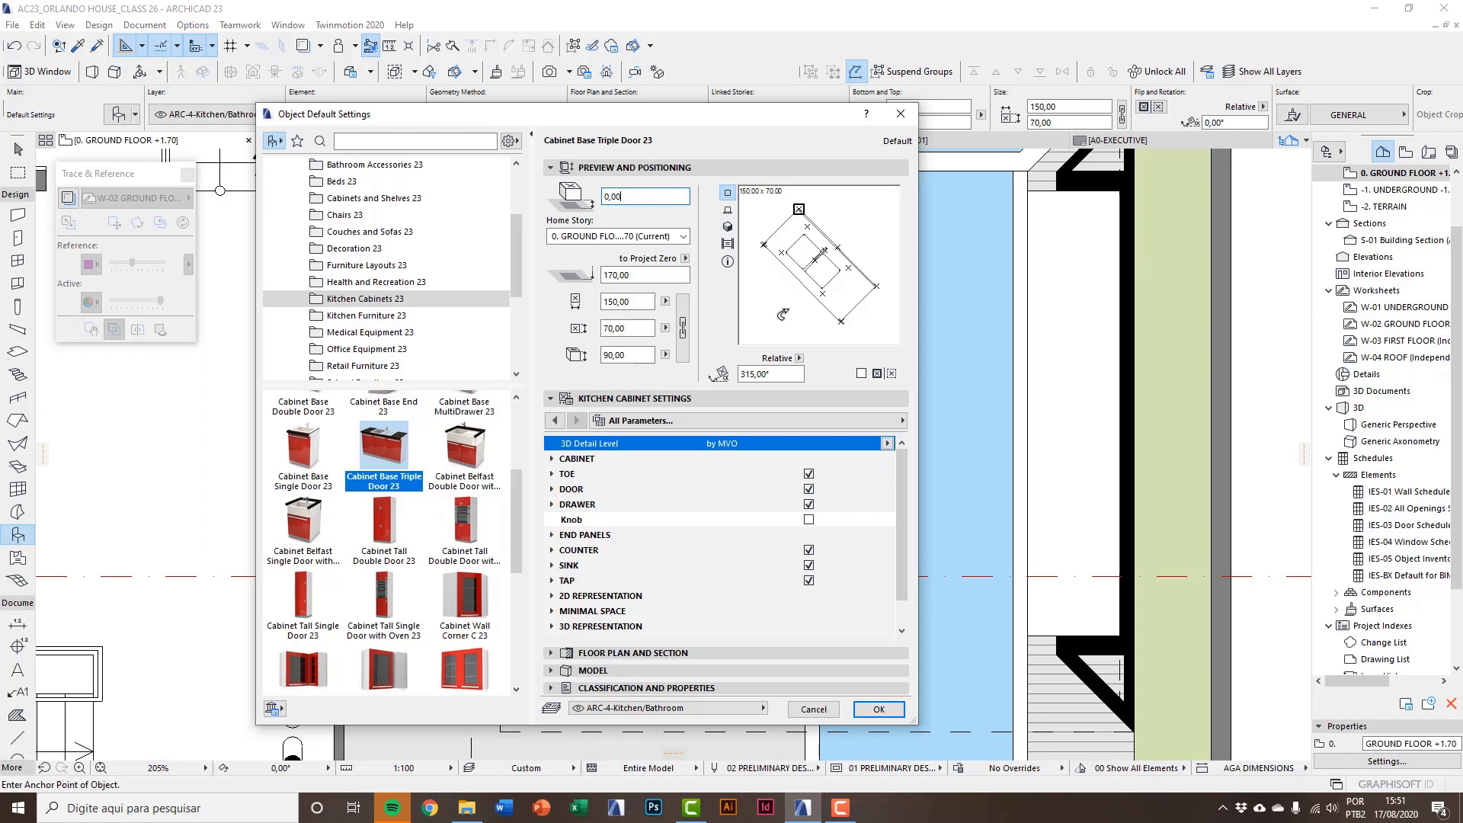
click(766, 225)
click(860, 246)
Set the cabinet's rotation to 180°, anchor it at the lower-right corner of the plan preview and accept the settings.
click(780, 371)
text(180)
click(781, 378)
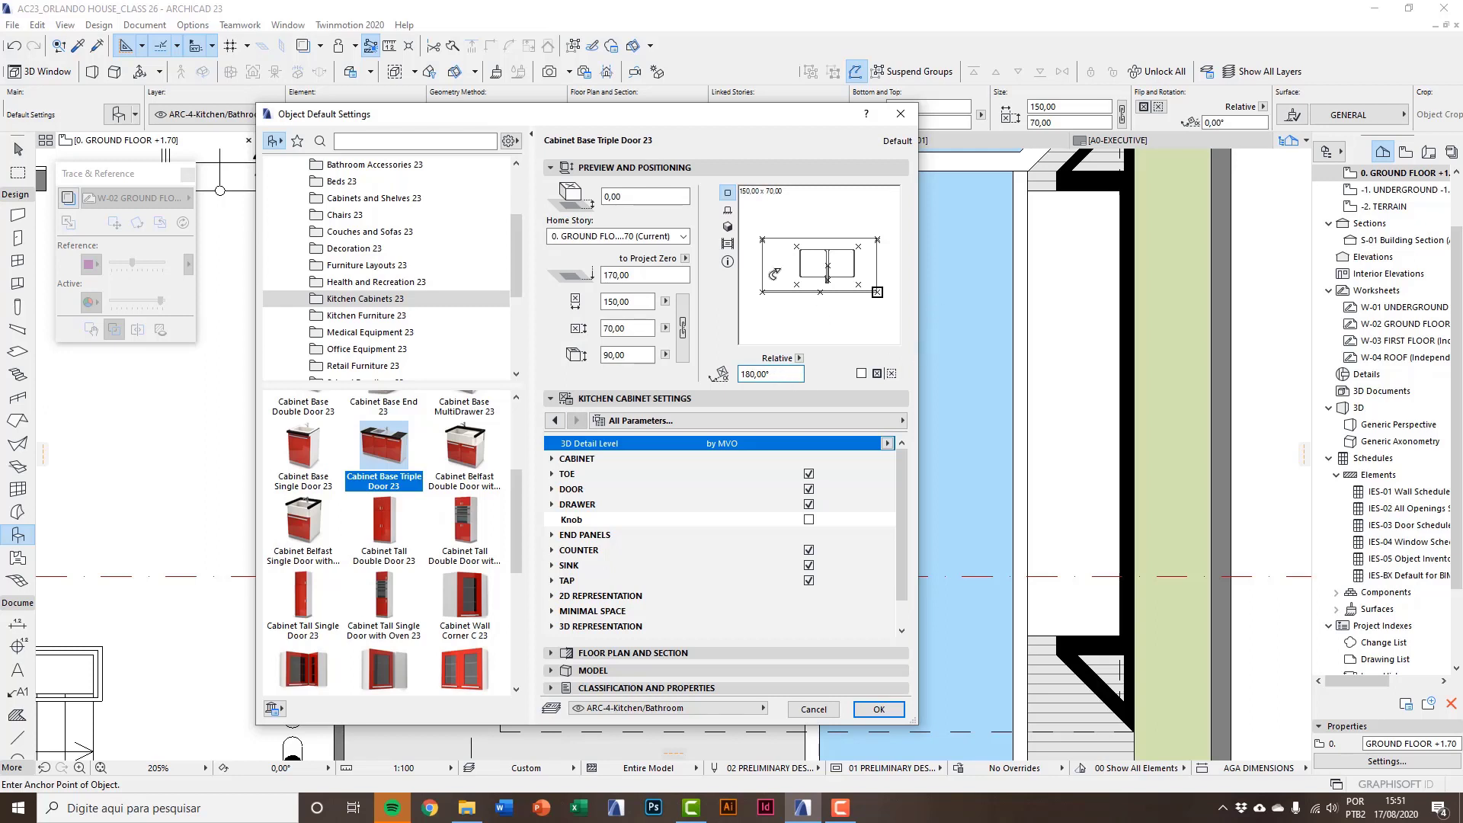
click(762, 237)
click(877, 291)
click(858, 709)
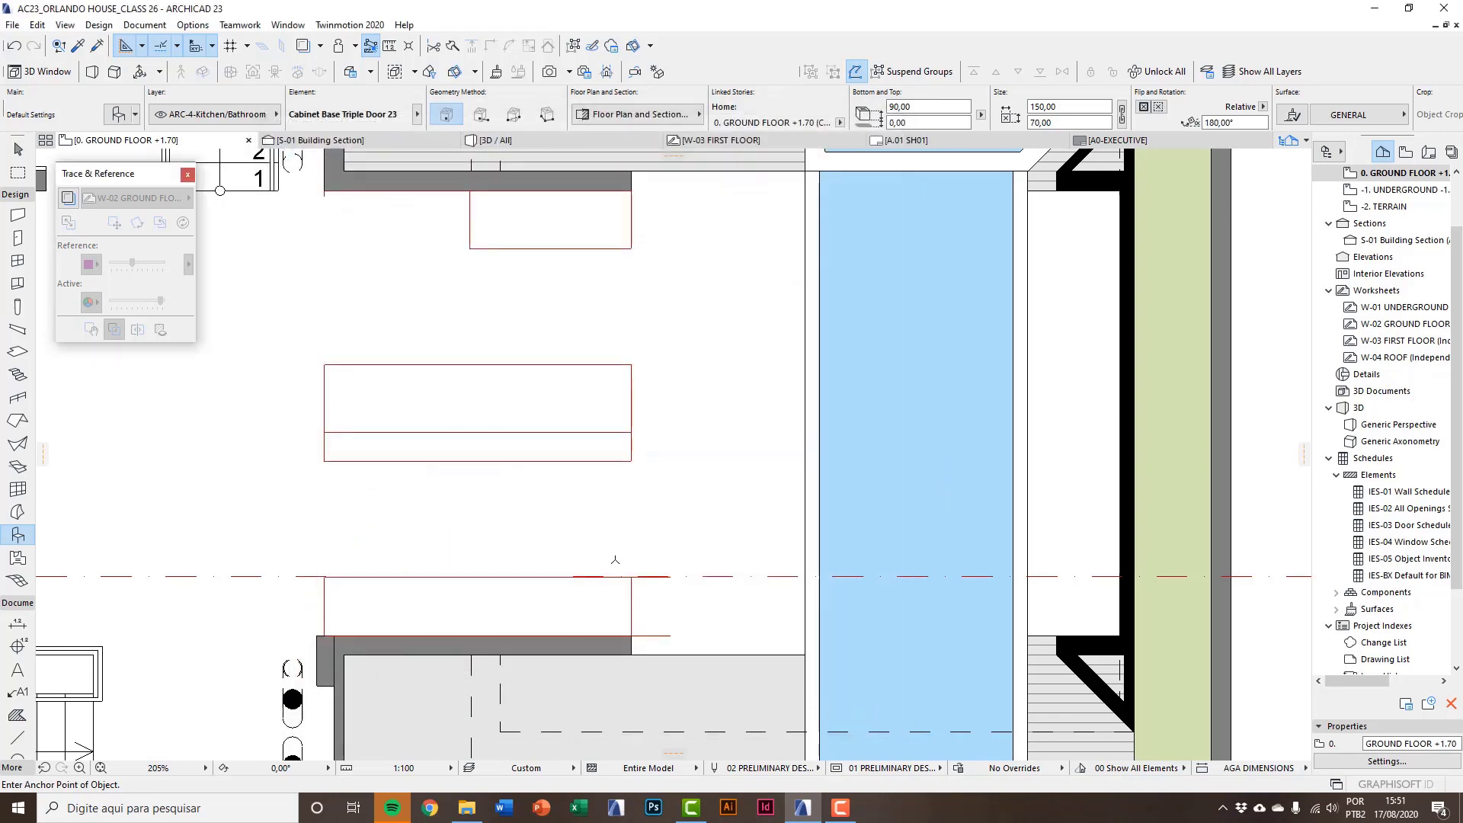
Place the cabinet in the middle guide outline, anchored where the inner dividing line meets the pool-side edge.
scroll(615, 560, up, 5)
click(647, 526)
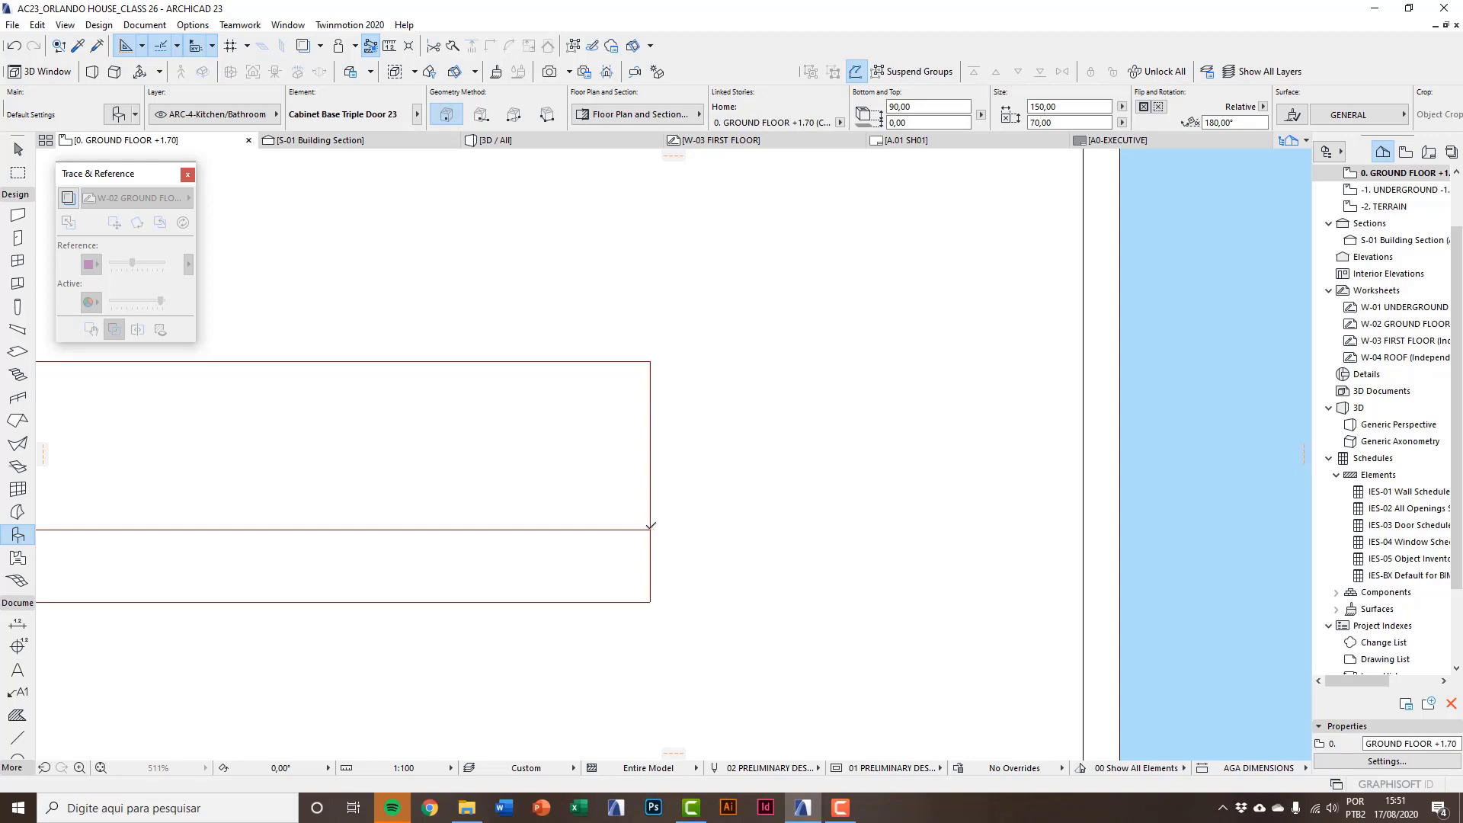
middle_drag(554, 485, 631, 499)
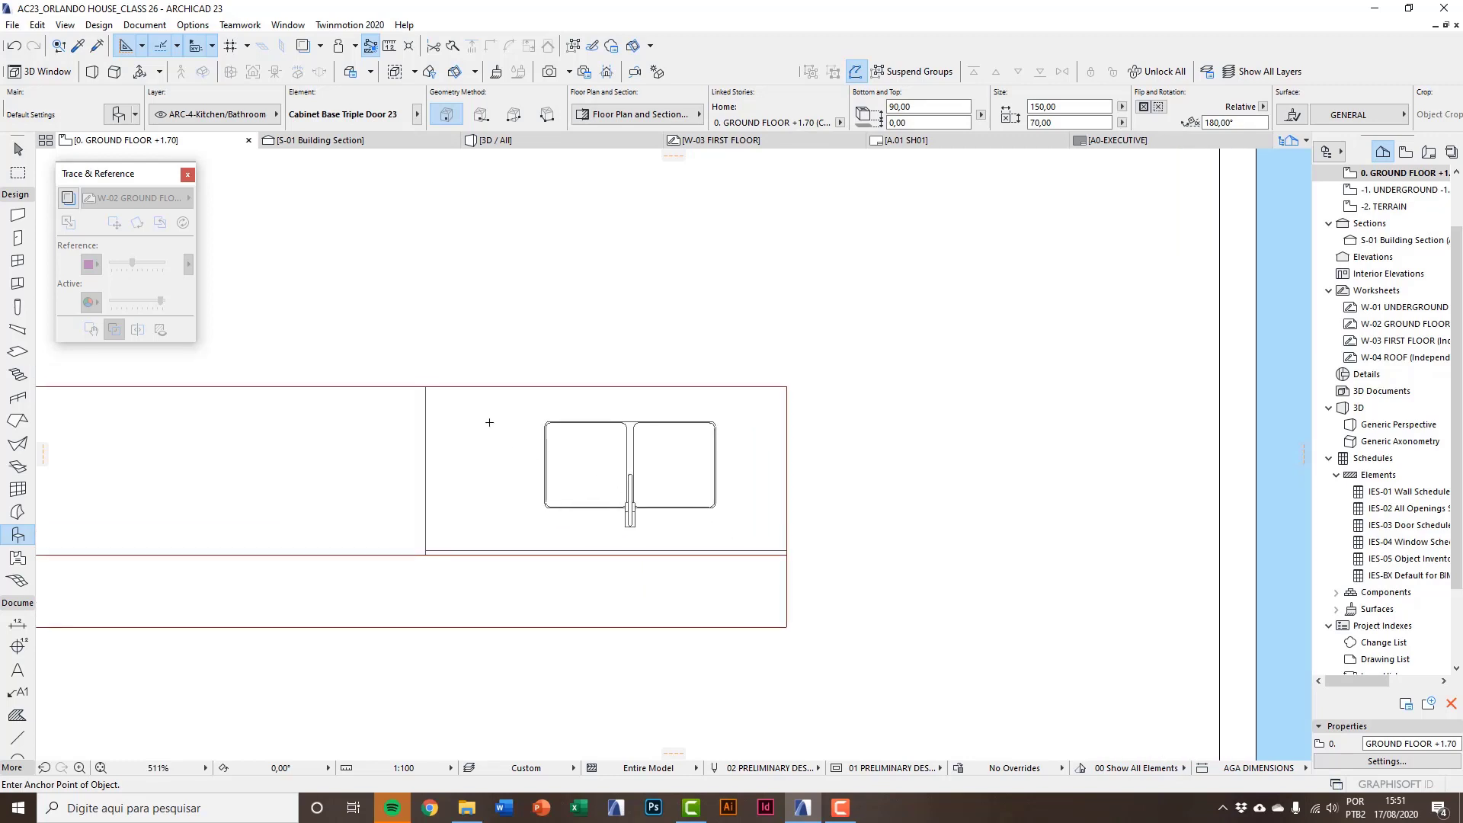
key(Escape)
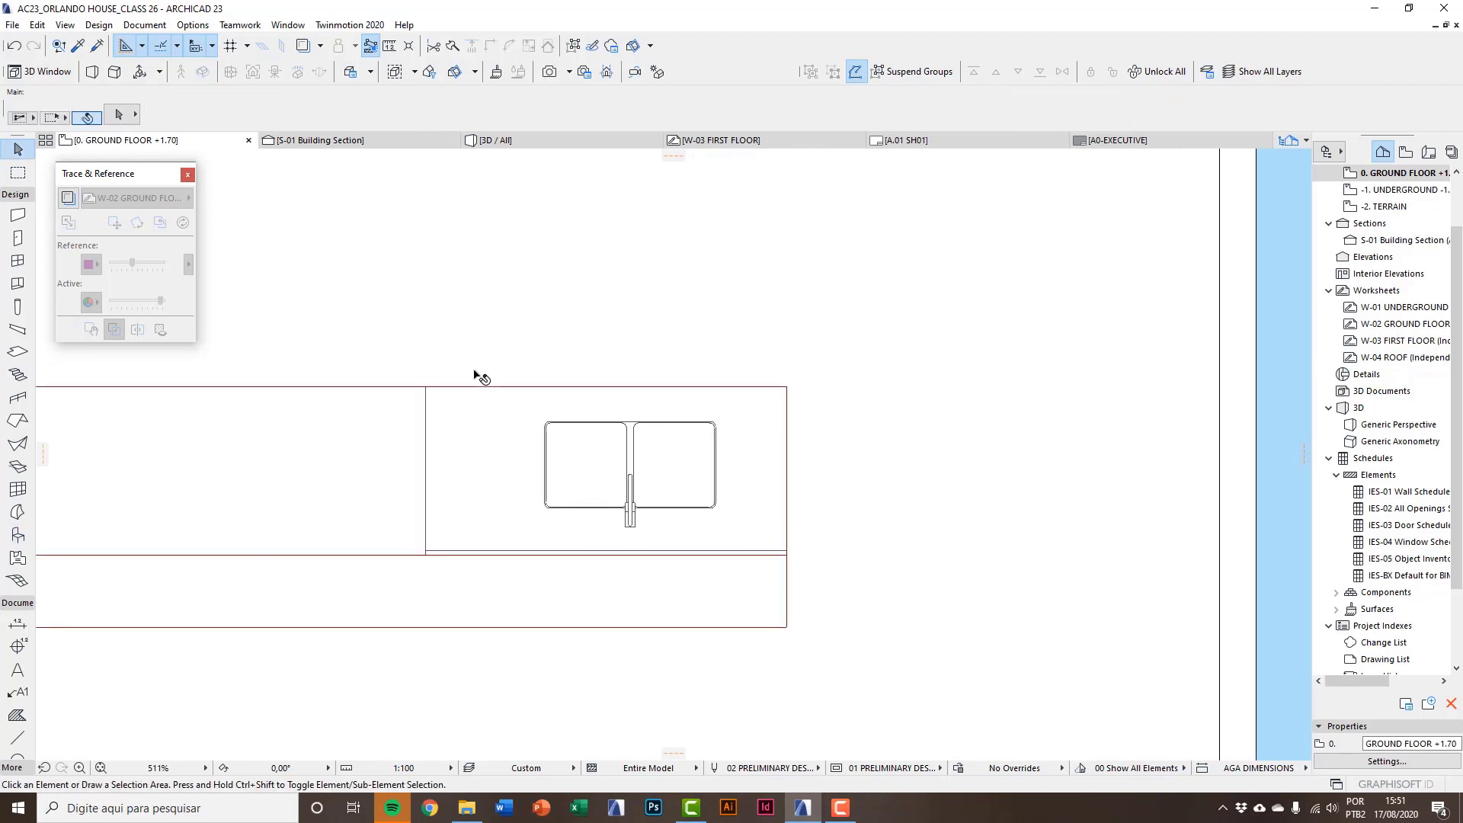
Stretch the placed cabinet to the opposite end of the middle guide outline, making it 317,00 wide.
click(453, 400)
middle_drag(453, 441, 732, 506)
scroll(754, 434, up, 3)
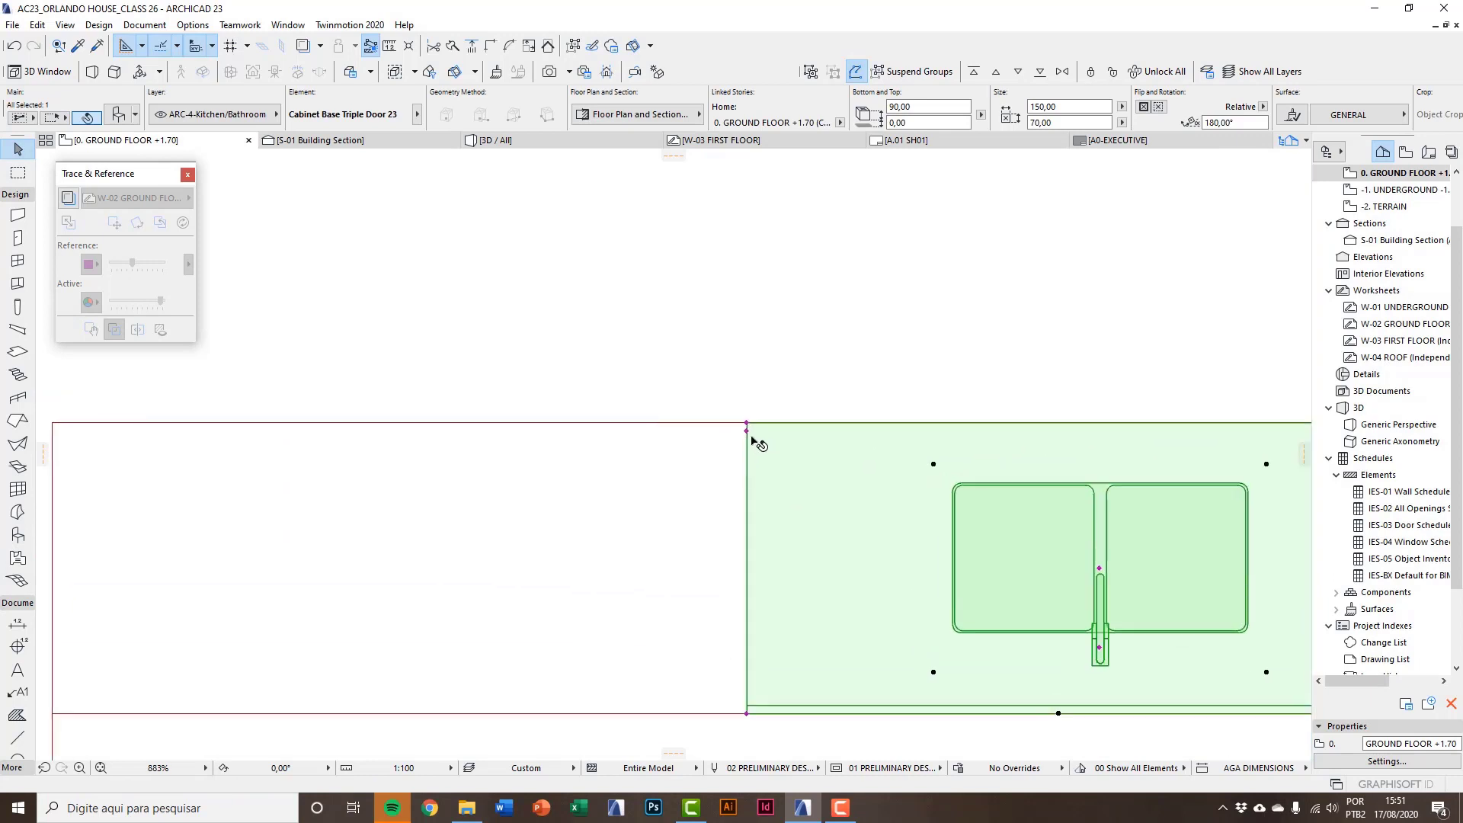
click(824, 389)
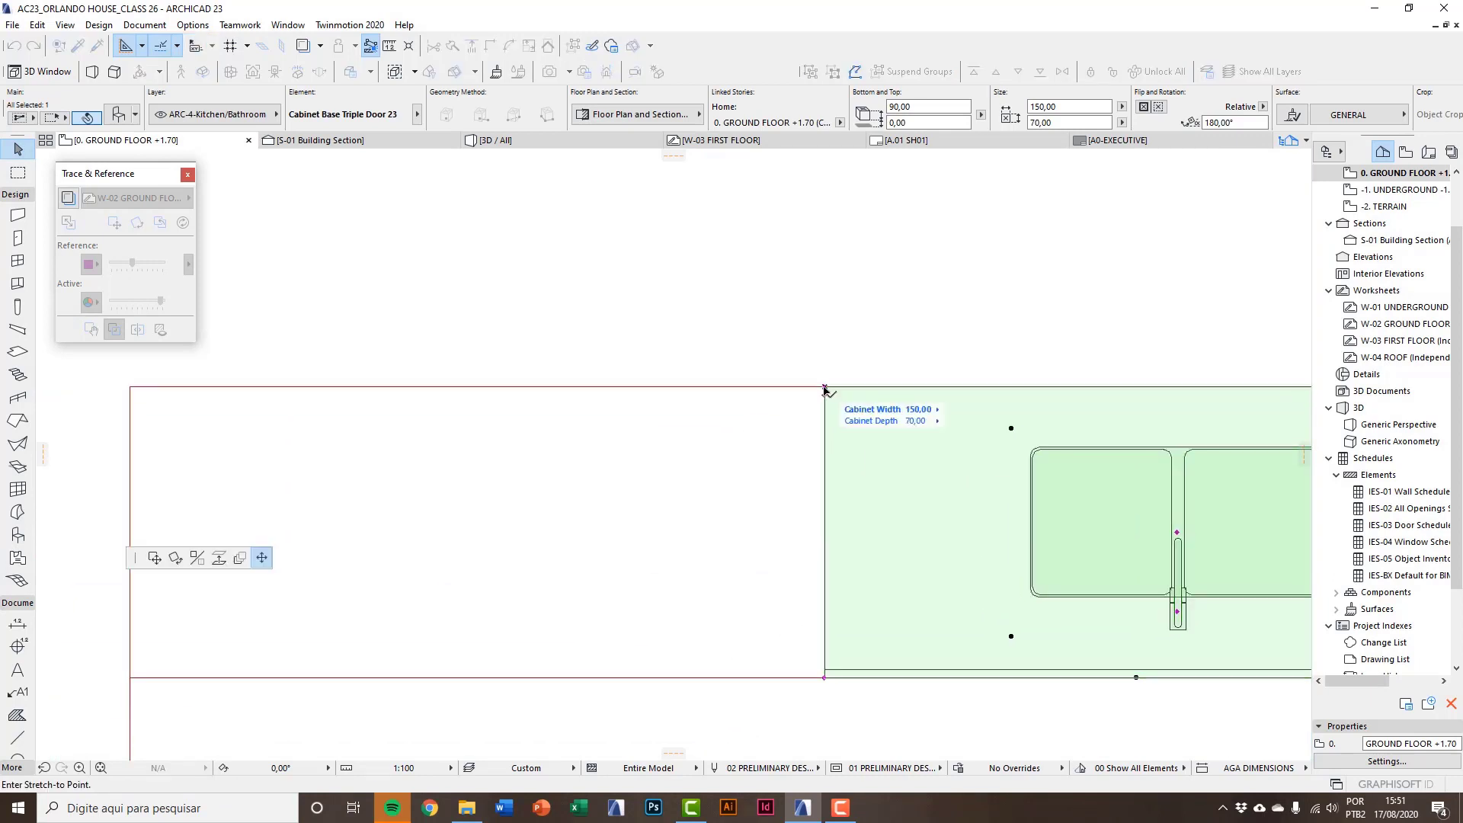
scroll(824, 390, down, 3)
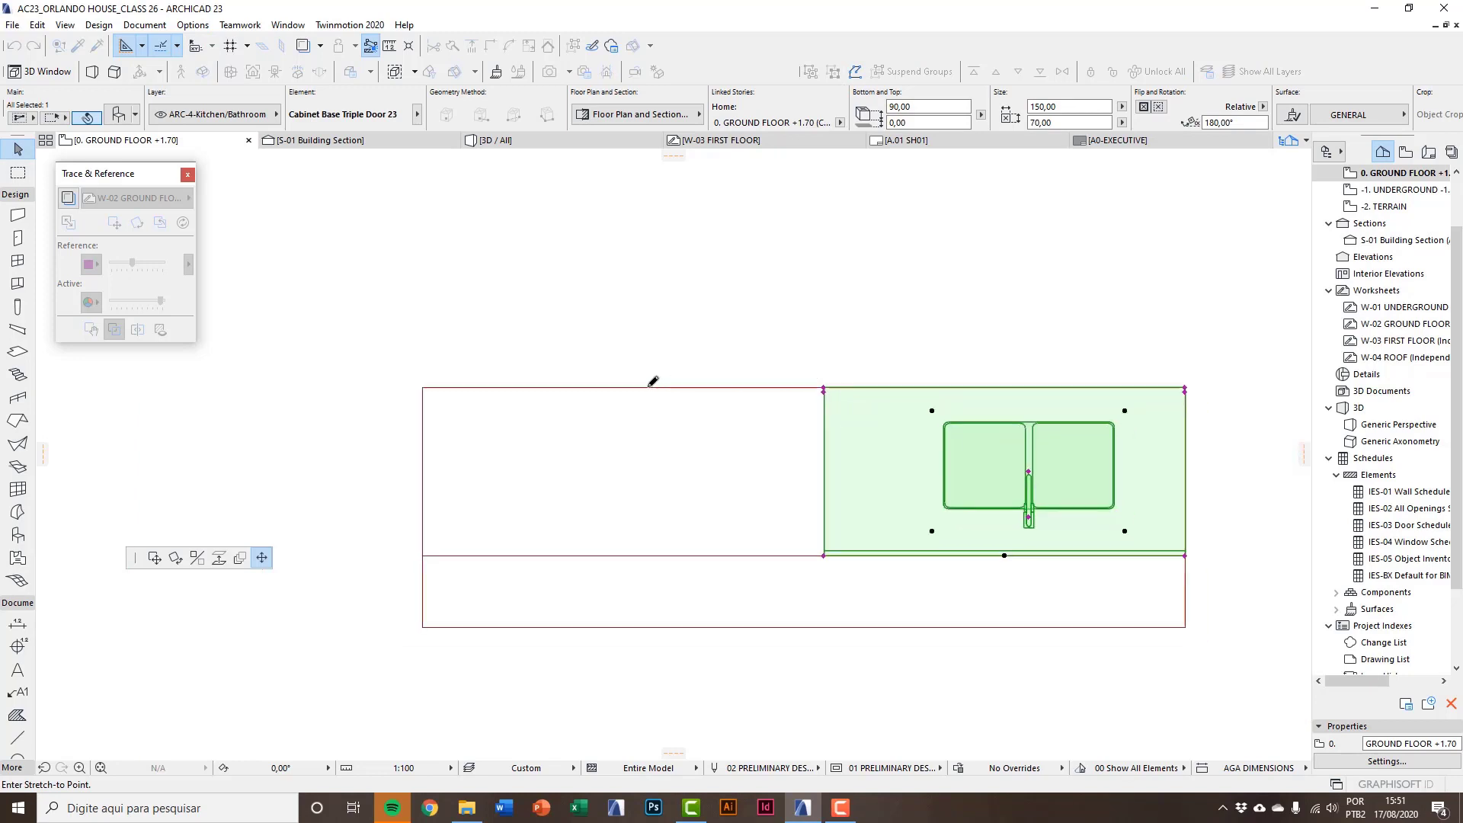
click(425, 386)
middle_drag(624, 497, 596, 494)
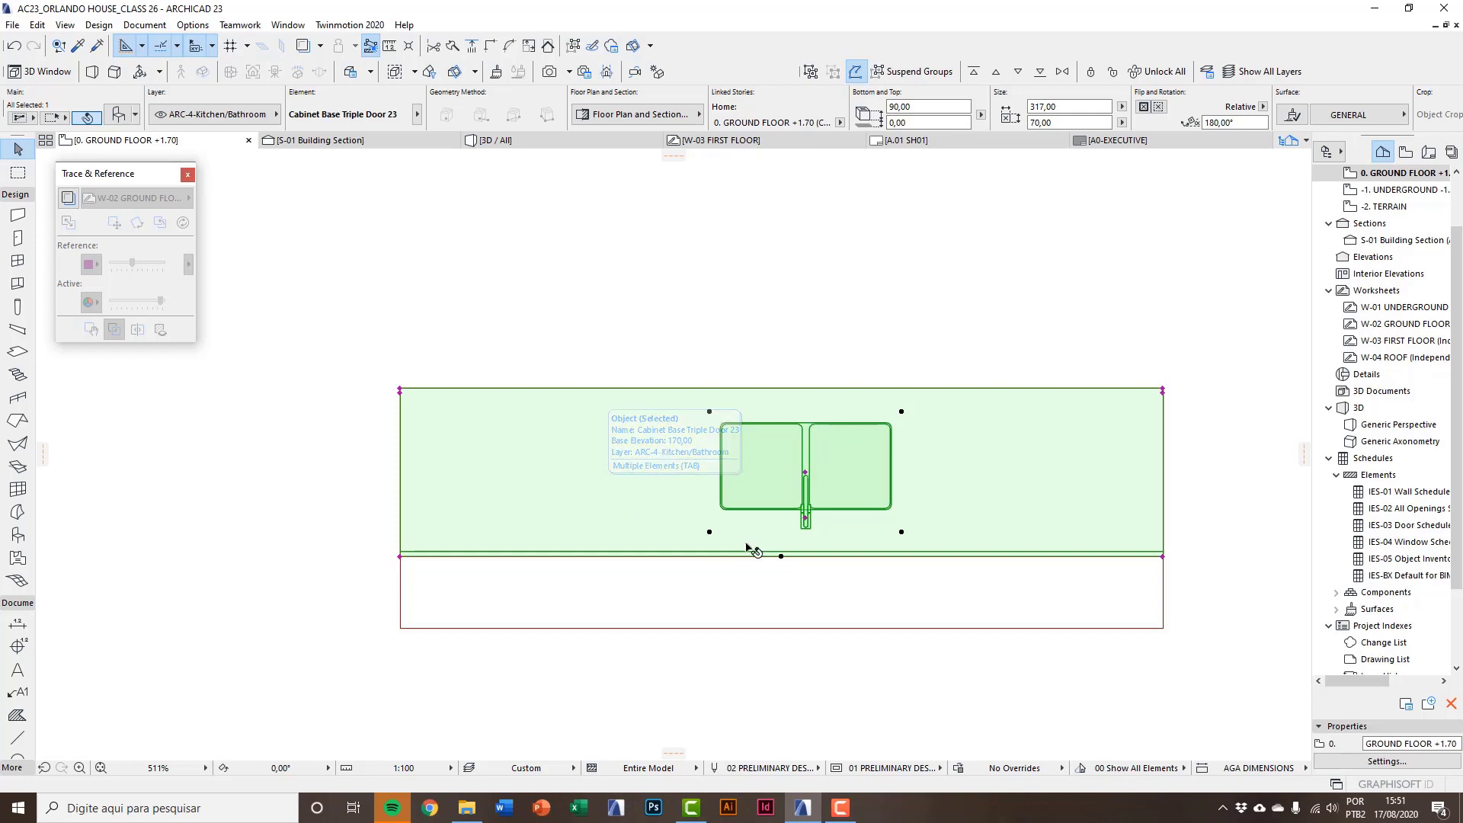
Shift the sink and tap along the countertop from its centre toward the end farther from the pool, then deselect the cabinet.
scroll(810, 480, up, 1)
click(805, 474)
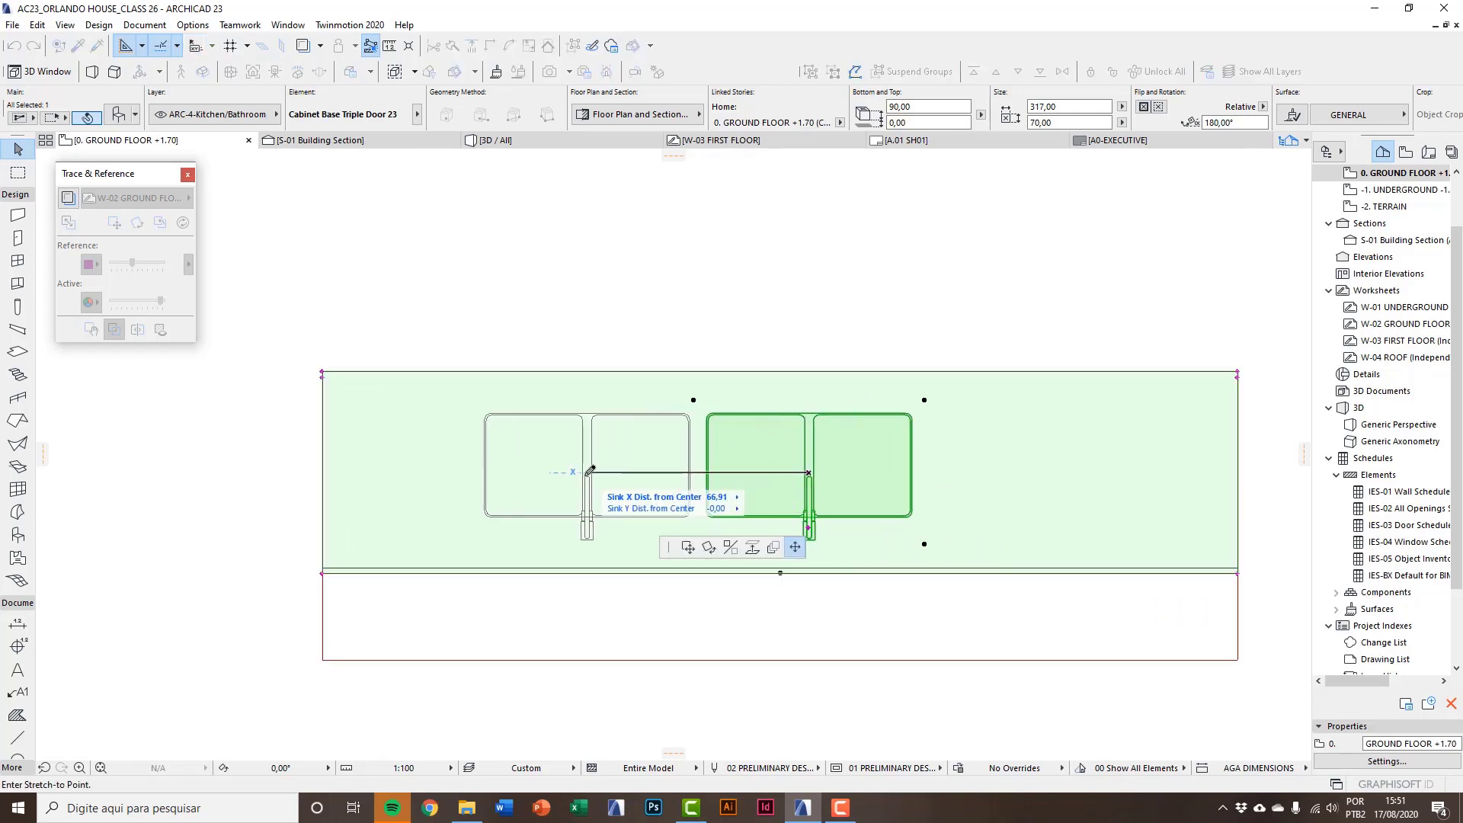
click(608, 477)
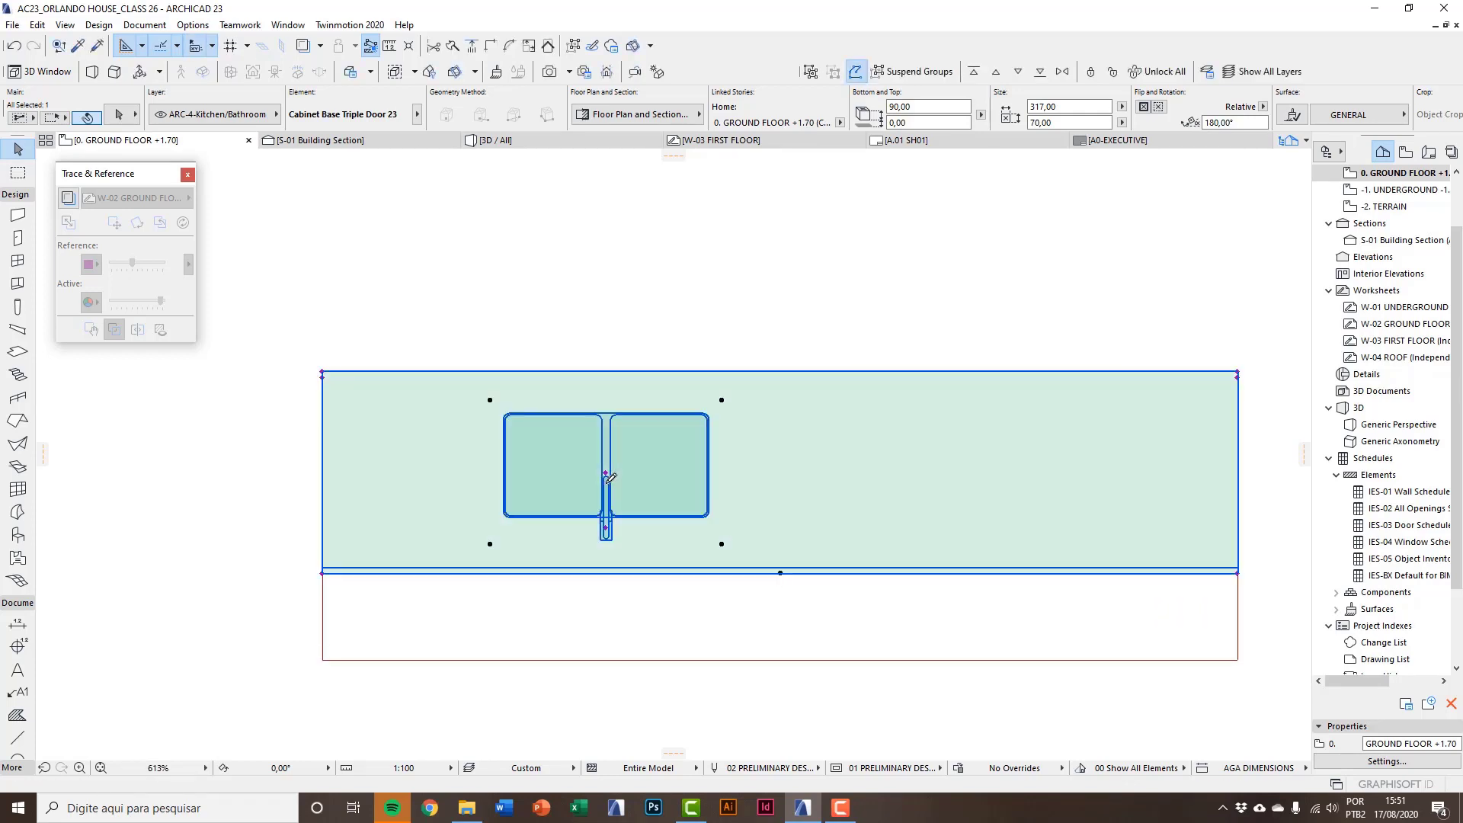
scroll(607, 481, down, 3)
key(Escape)
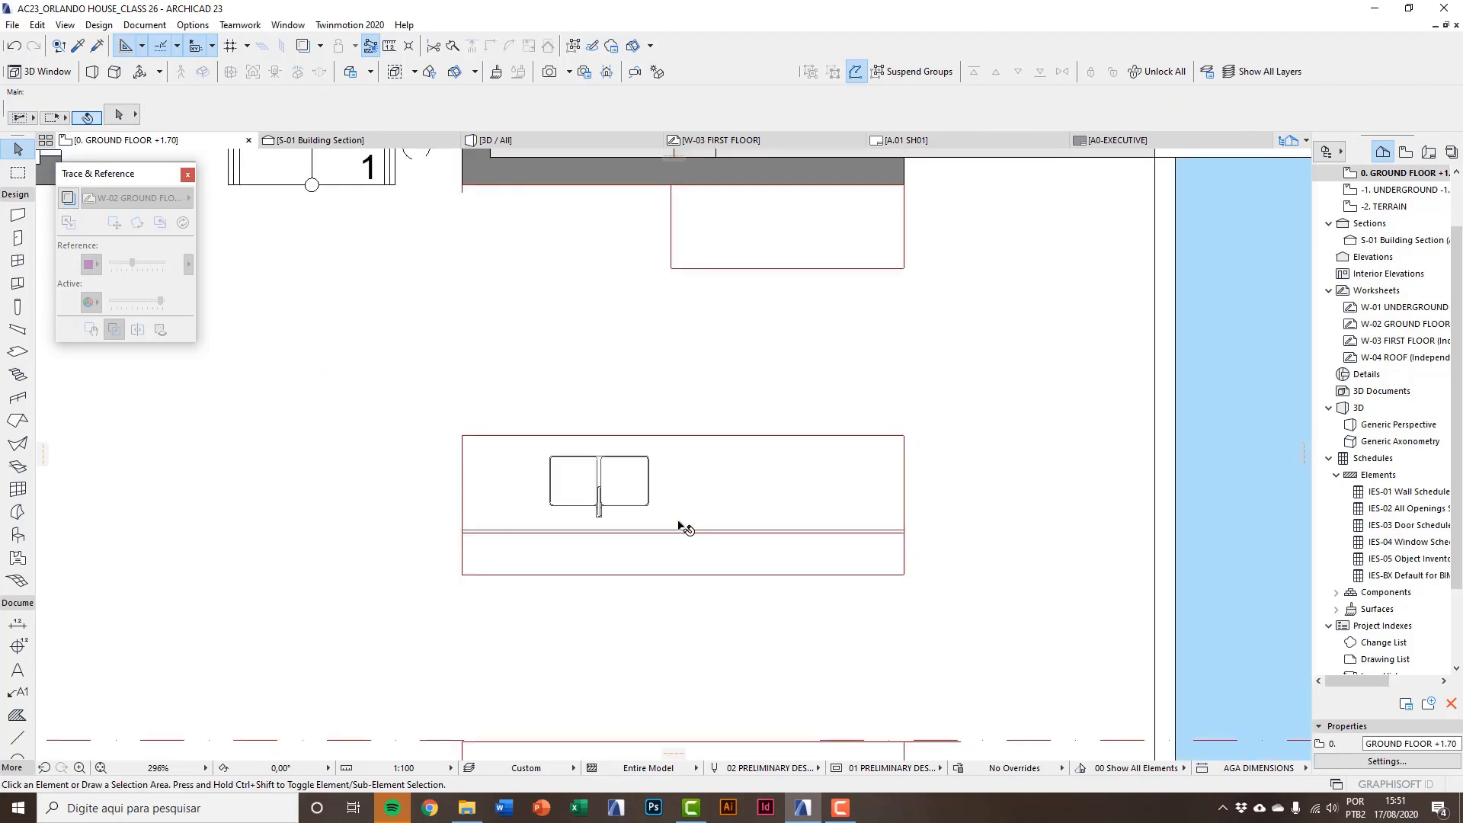
In the 3D view, change the surface of the cabinet's end panels to Paint - Golden Ochre and orbit around the result.
key(F3)
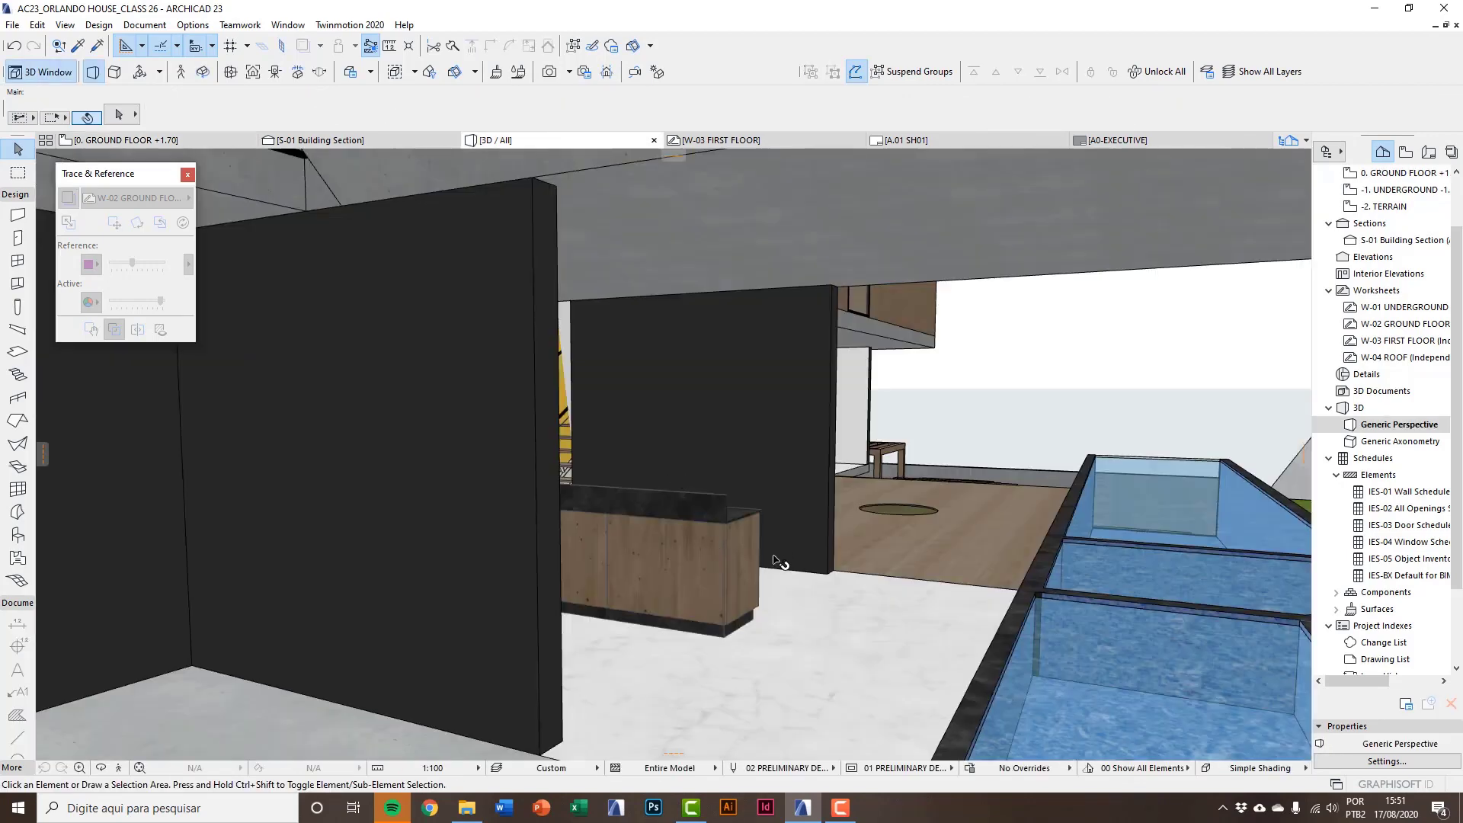
shift+middle_drag(775, 591, 720, 490)
click(720, 489)
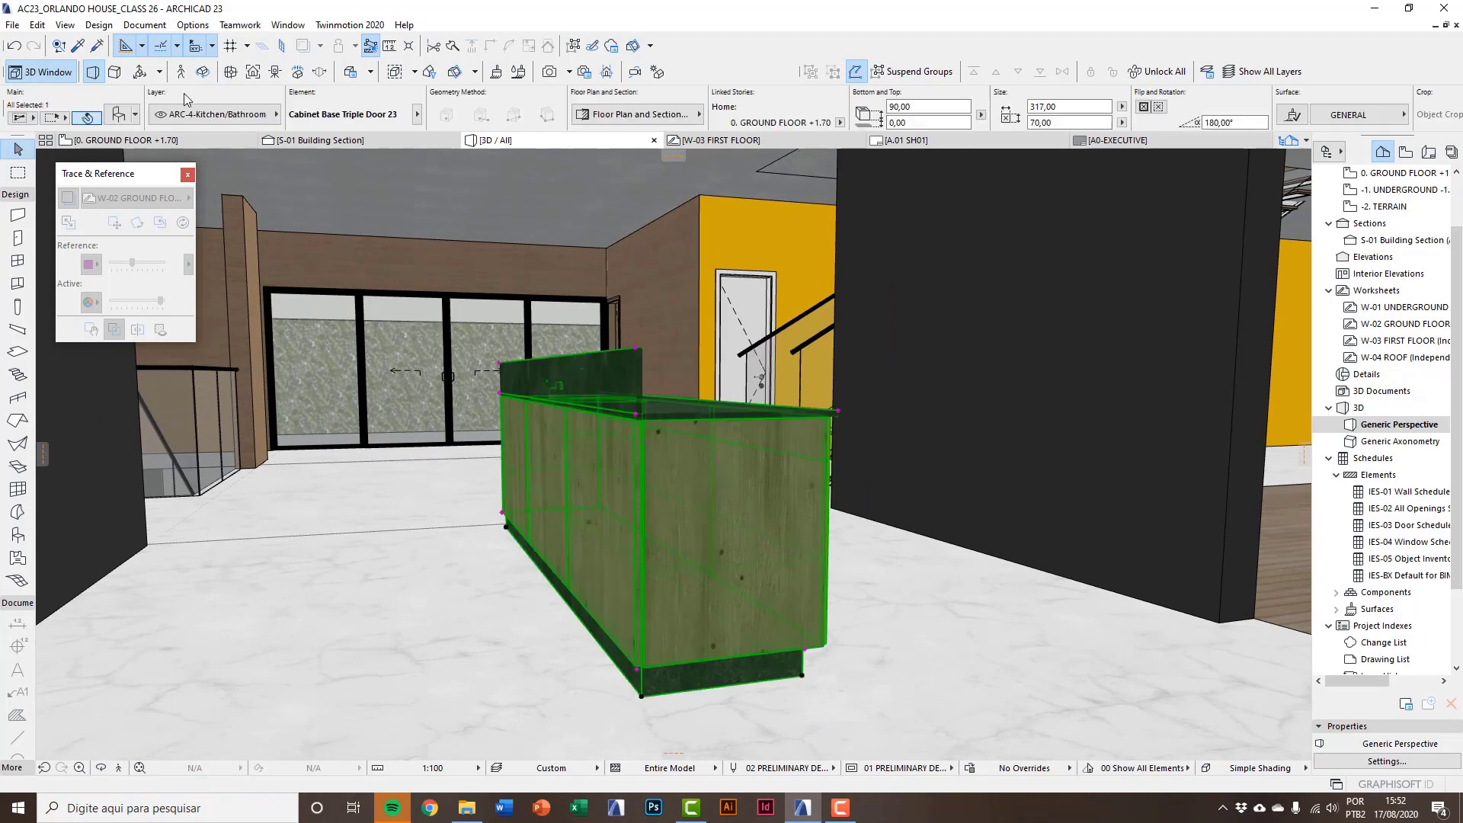
click(122, 113)
click(555, 421)
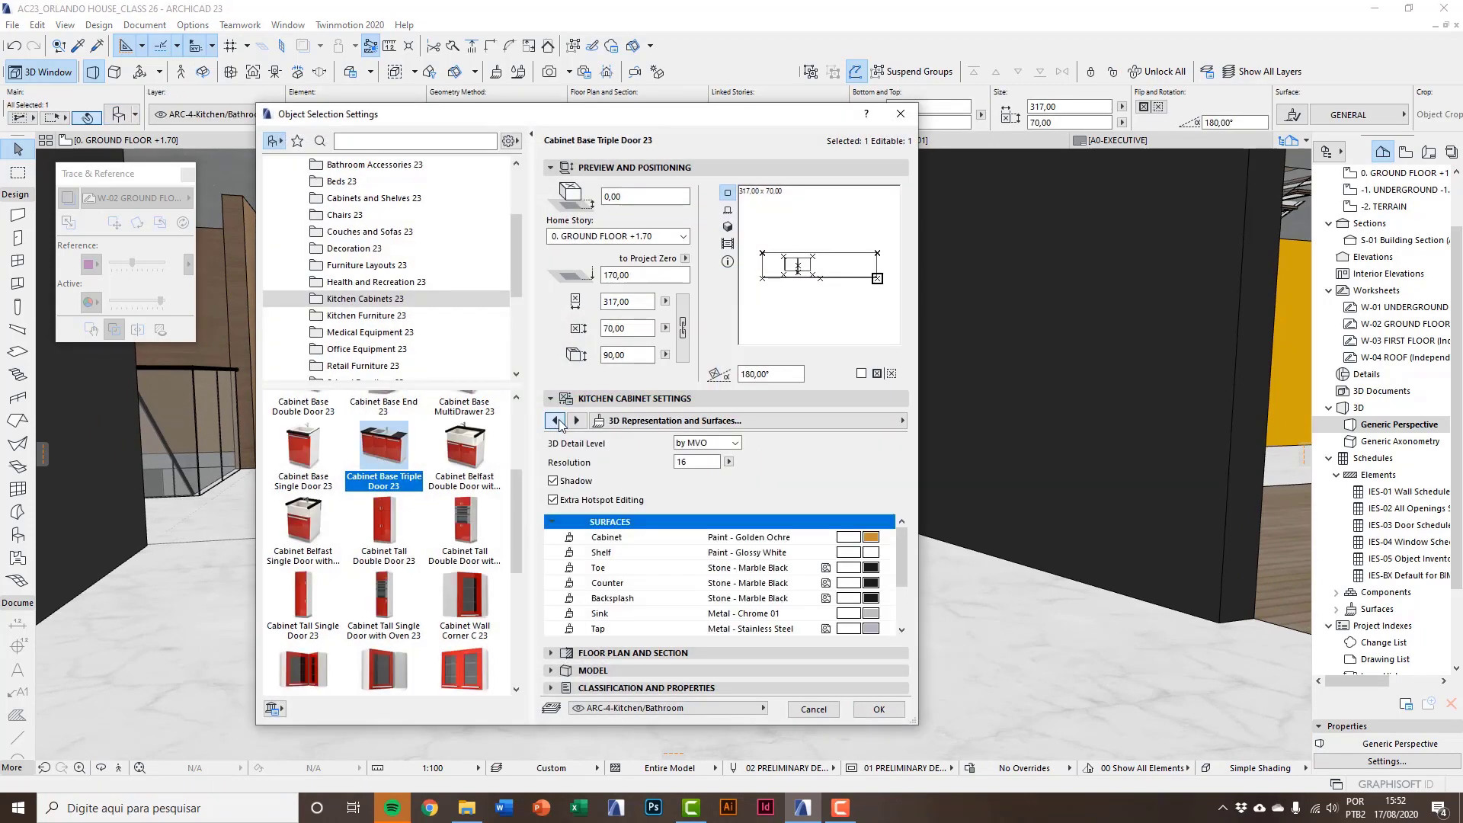
click(554, 420)
click(554, 421)
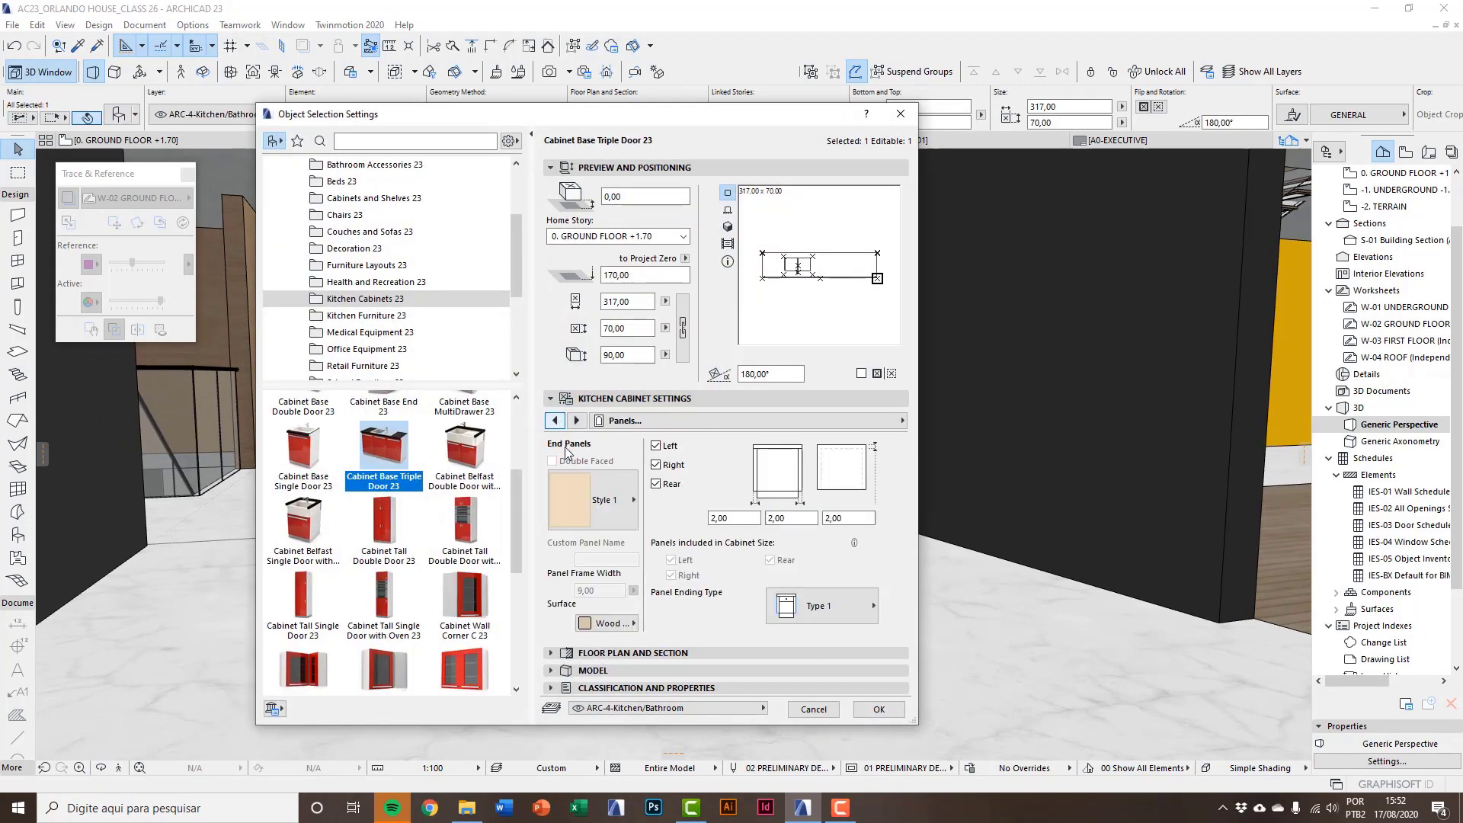
click(607, 623)
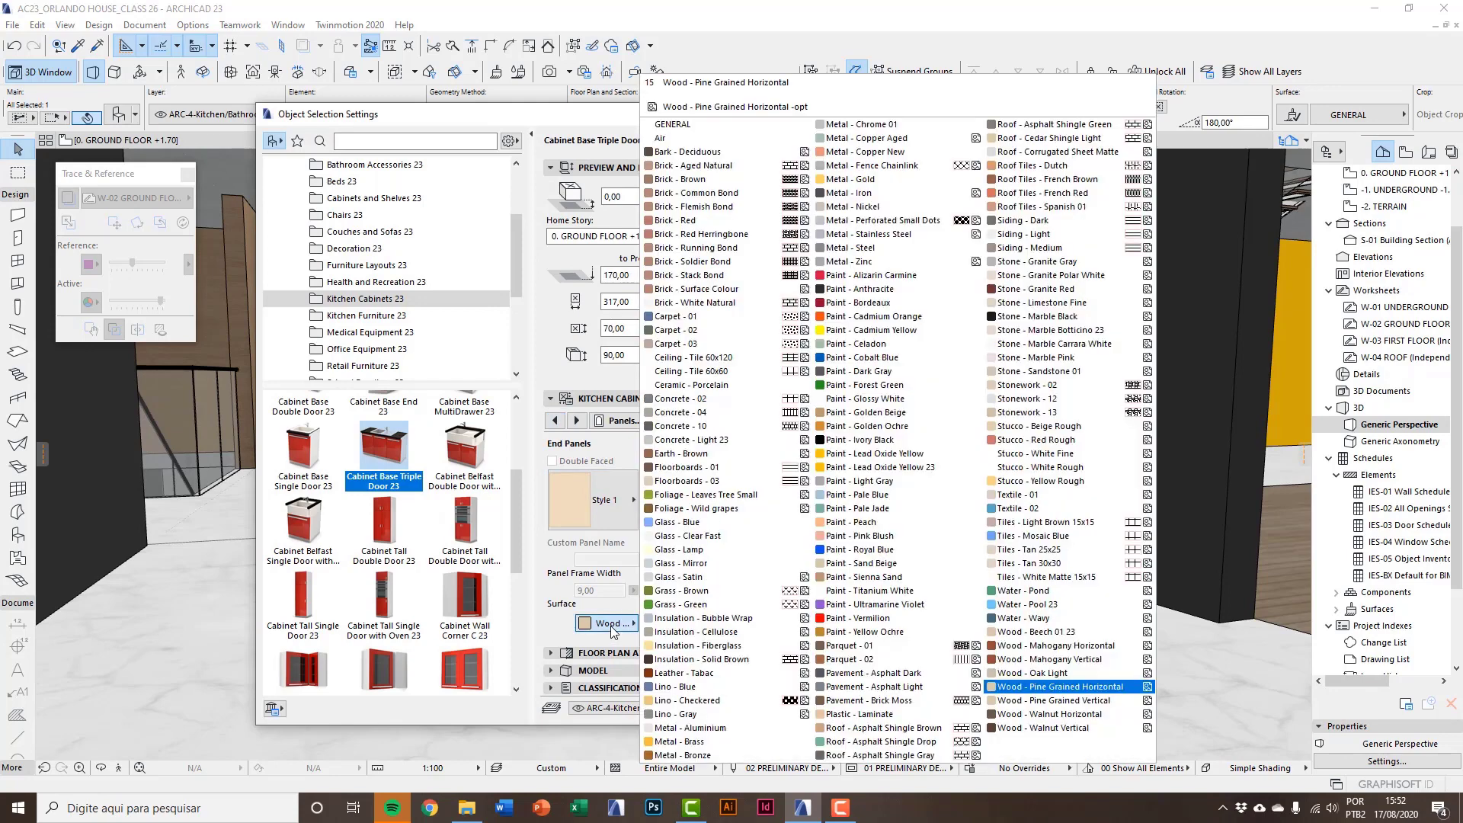
click(887, 426)
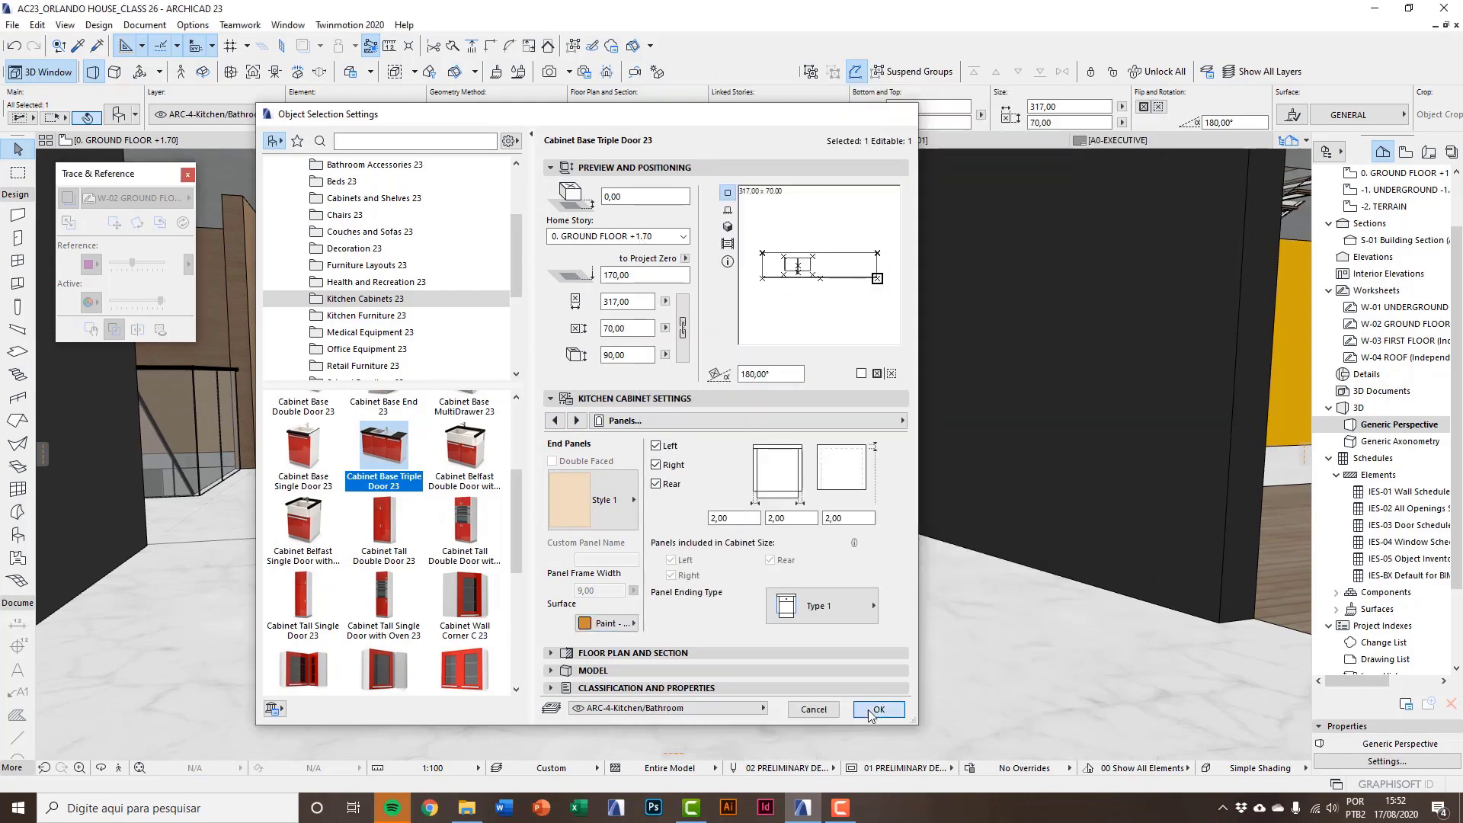
click(875, 709)
key(Escape)
shift+middle_drag(759, 579, 652, 588)
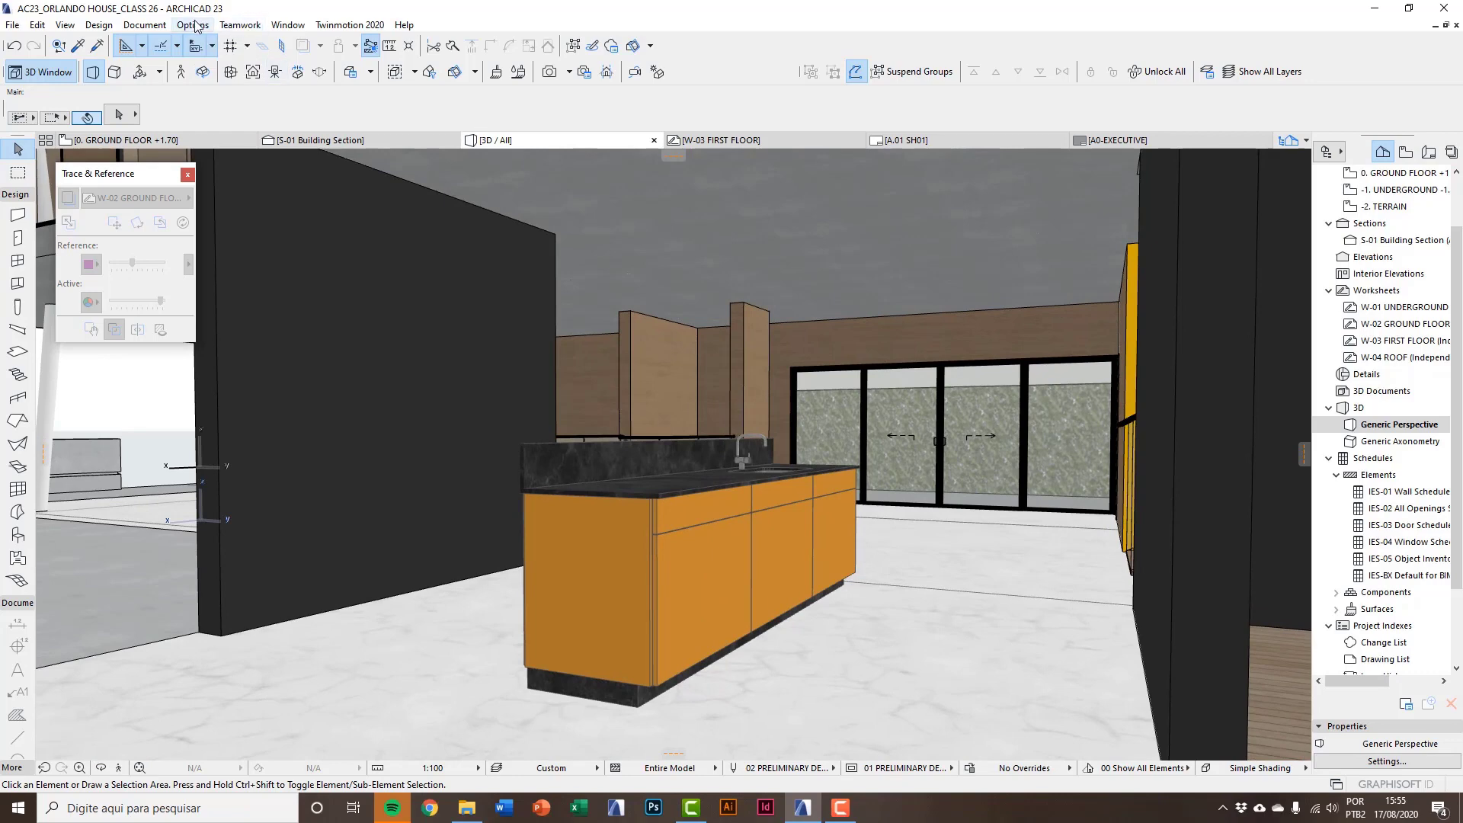
Open the project's surface definitions and start a new surface based on the catalog.
click(192, 24)
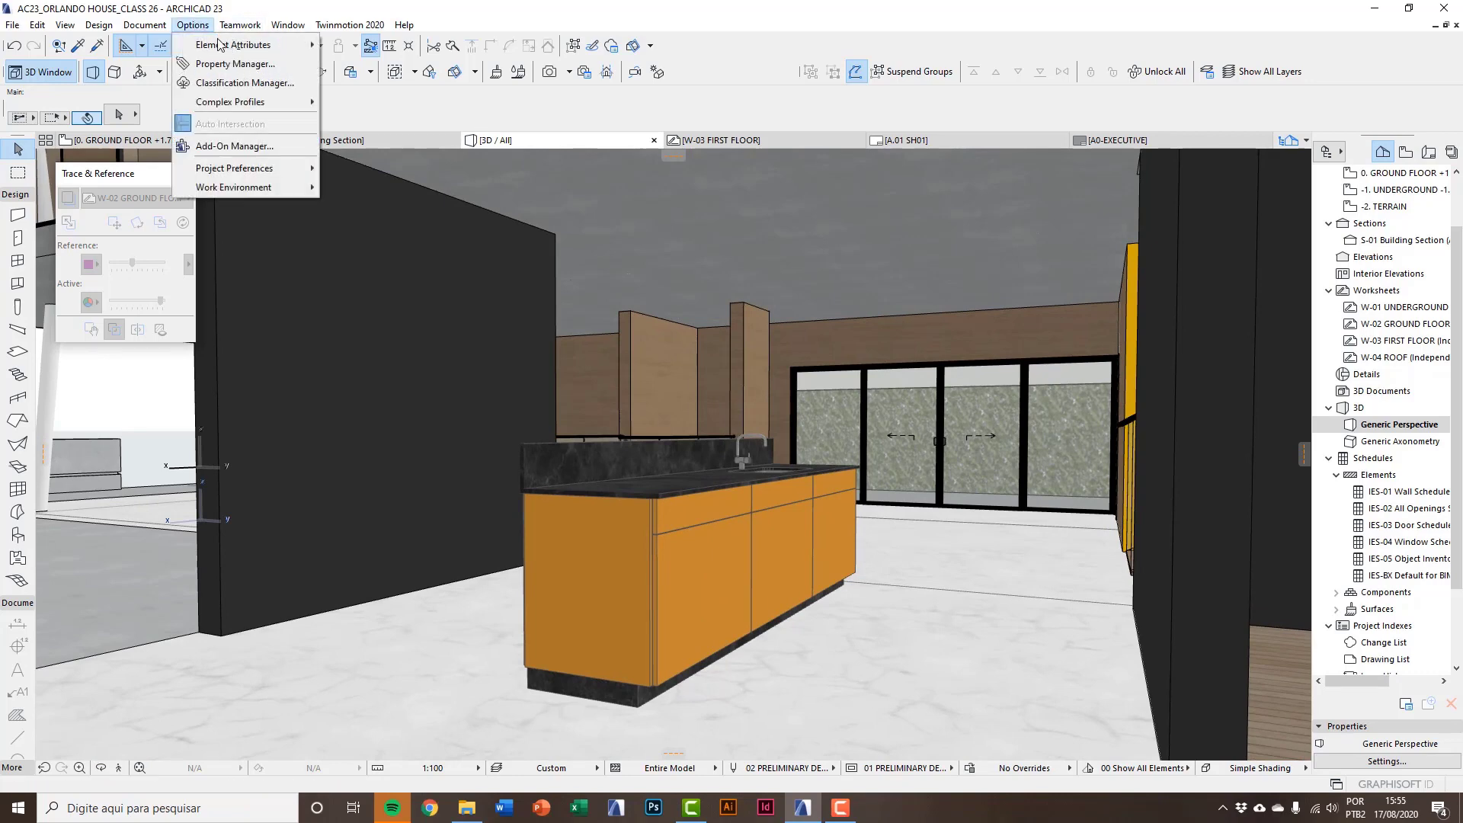
mouse_move(221, 46)
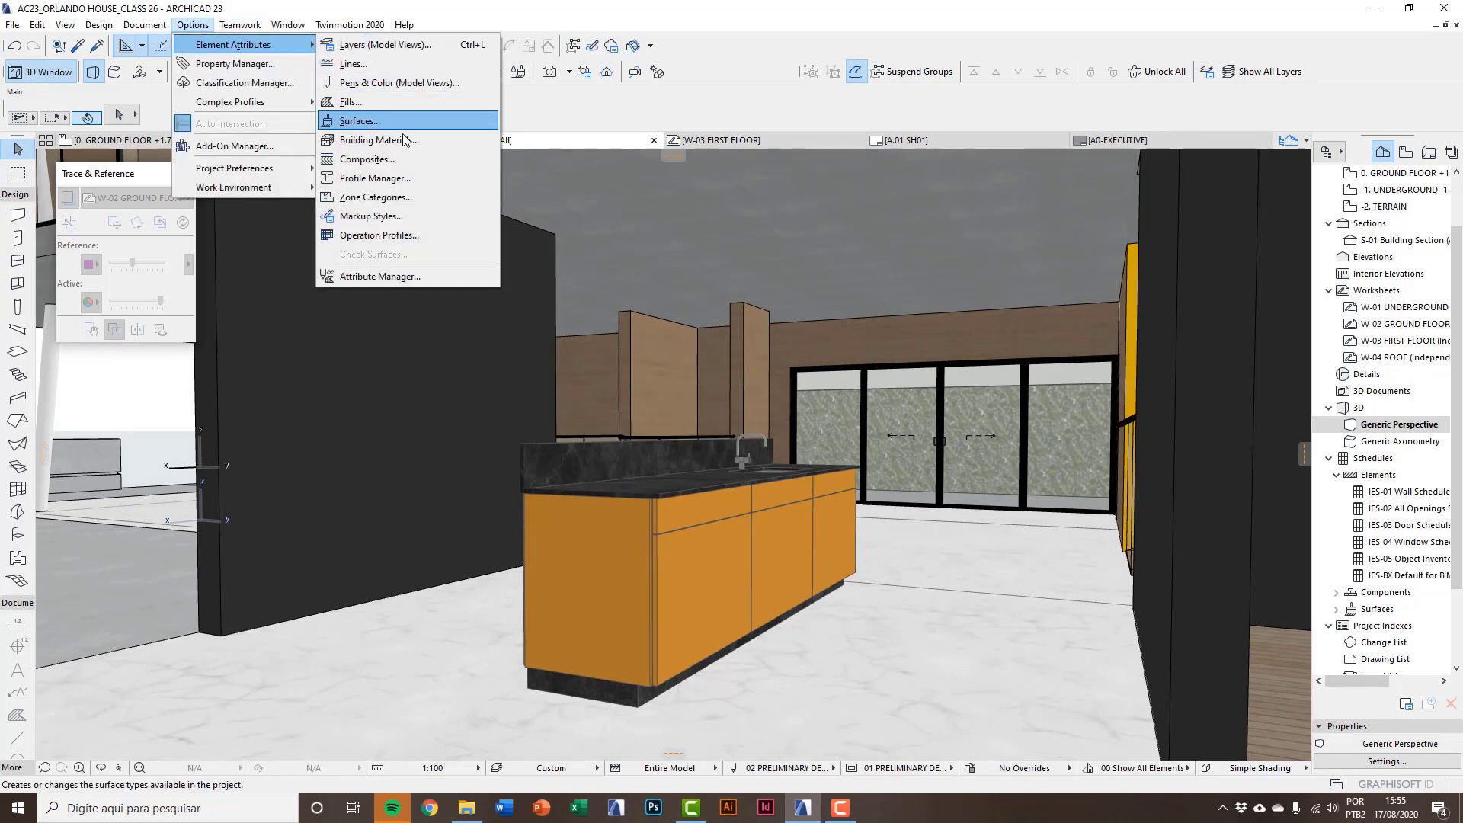
click(379, 121)
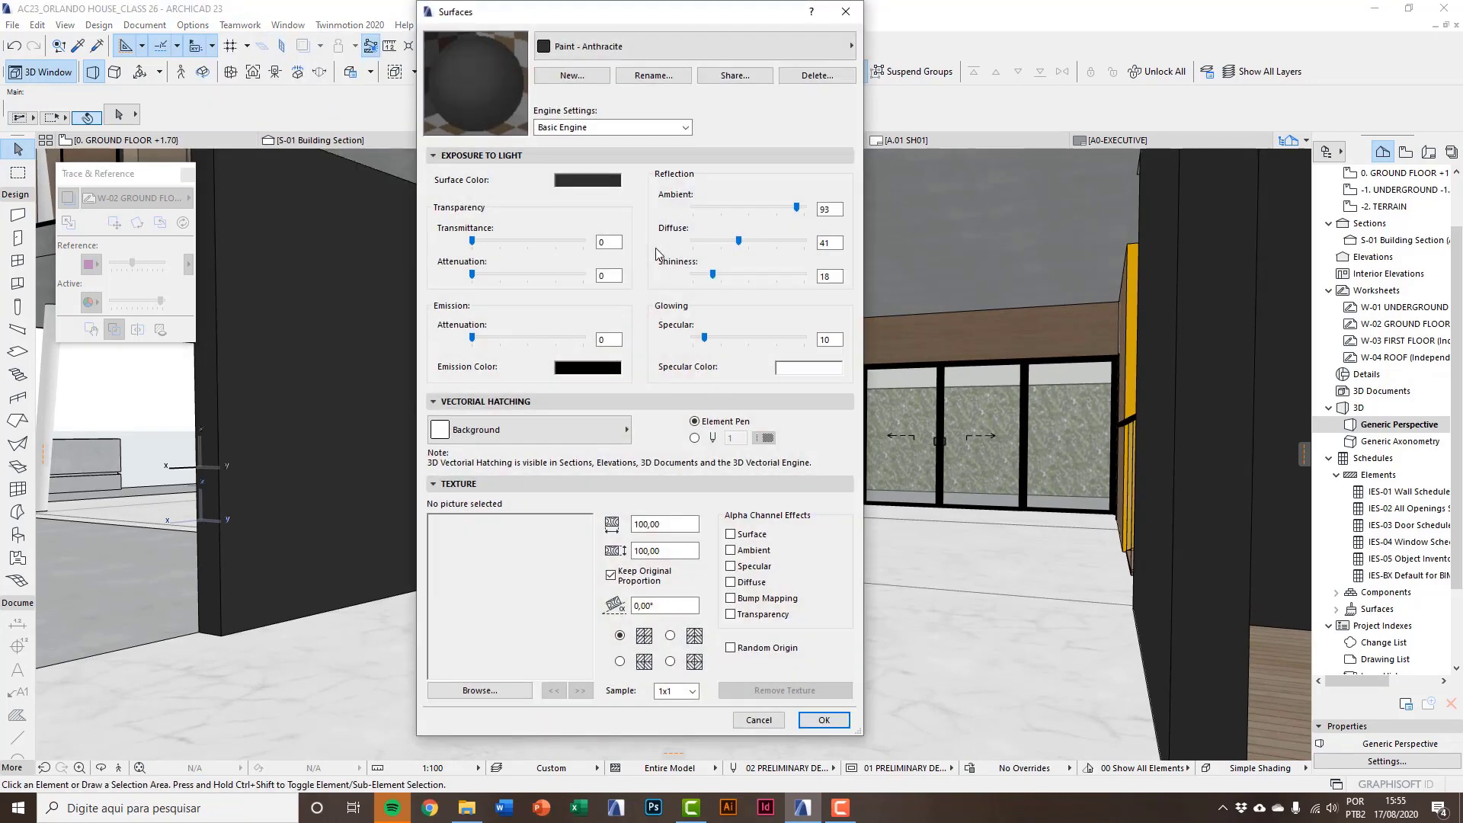
drag(586, 16, 586, 46)
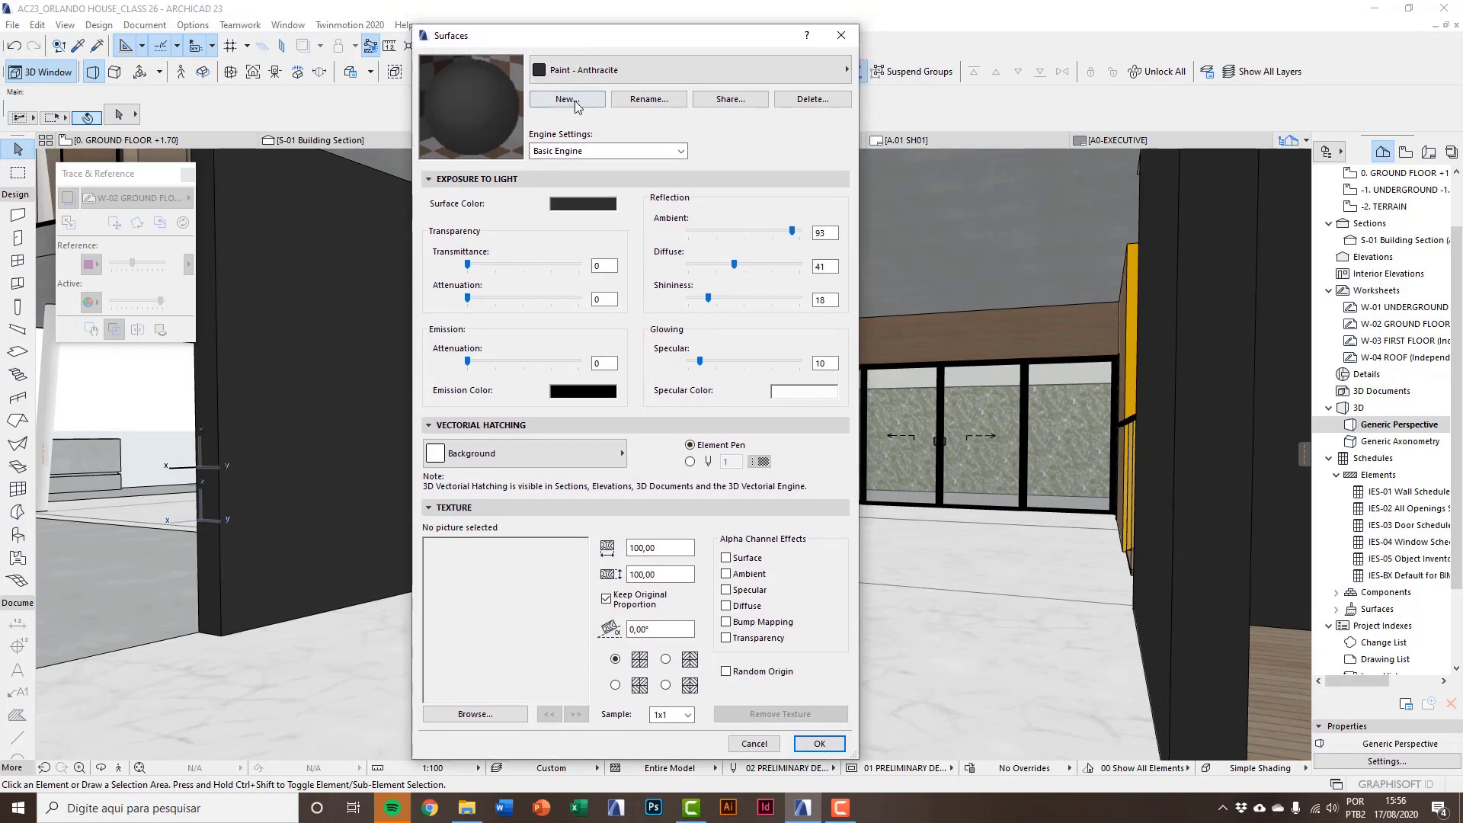
click(573, 100)
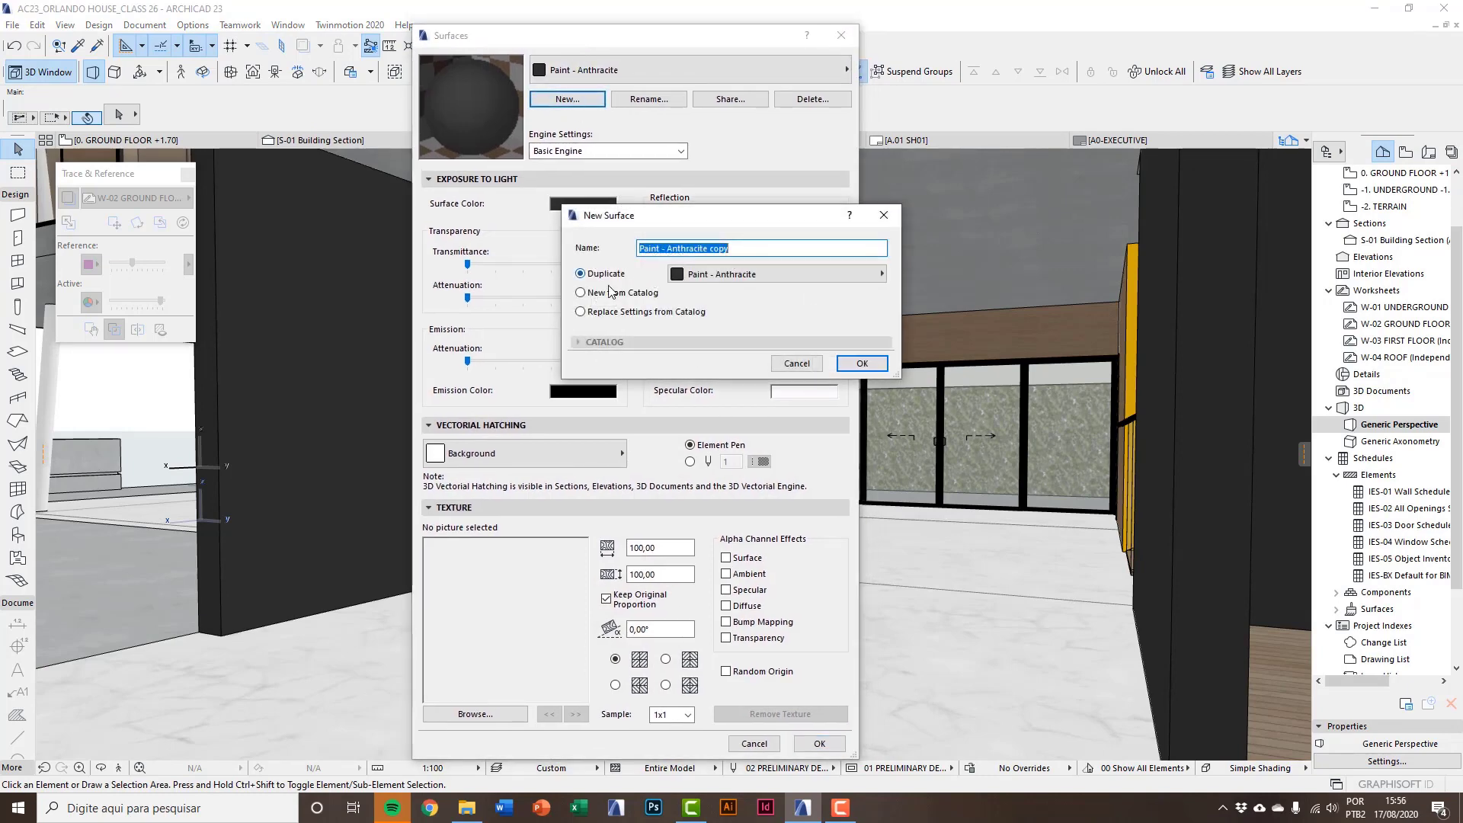
click(581, 293)
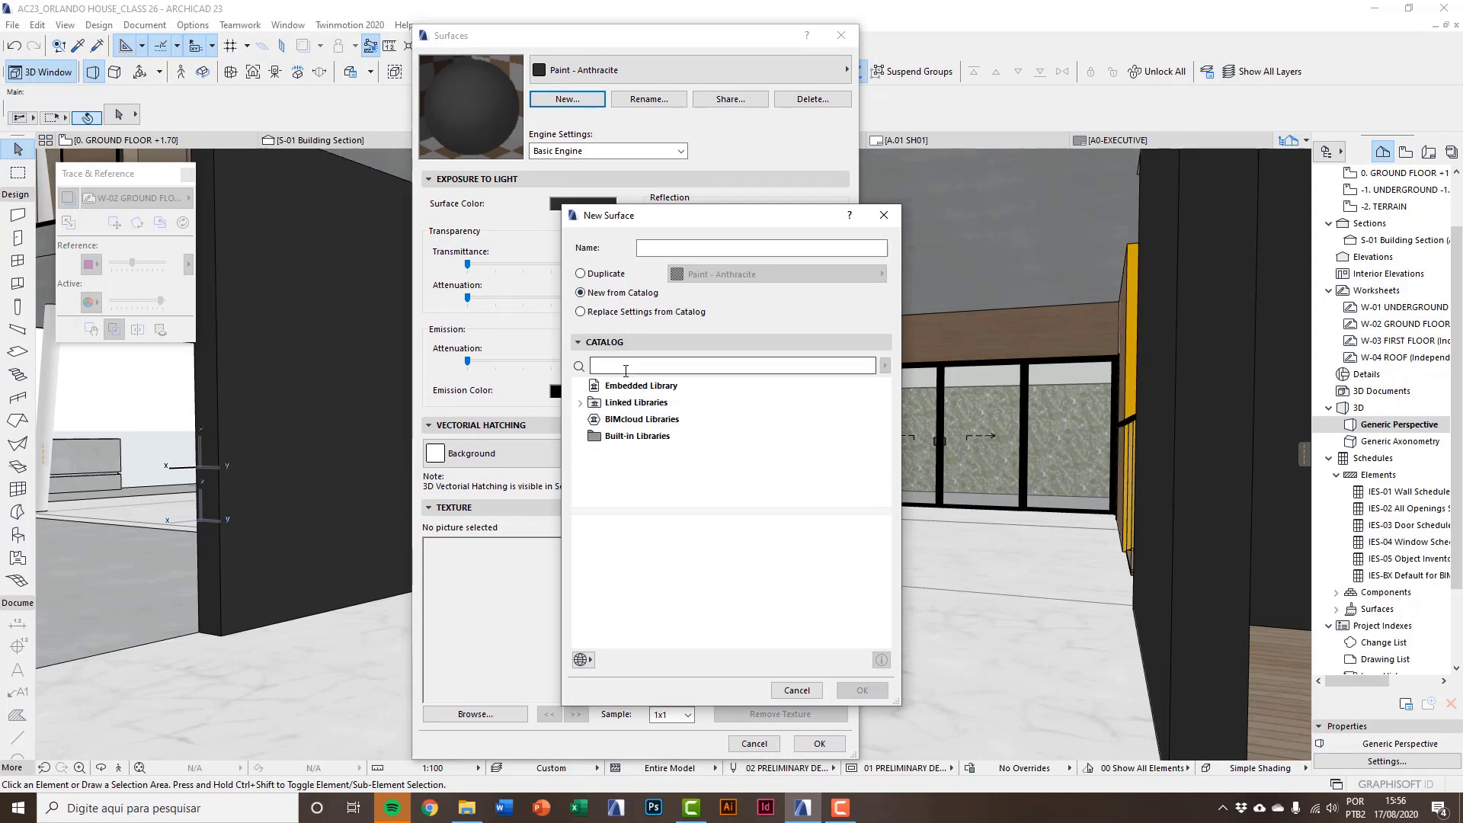
Add Paint - Brown 23 from the Paint 23 folder under Wall Finishes 23 in ARCHICAD Library 23 as a new surface.
click(581, 404)
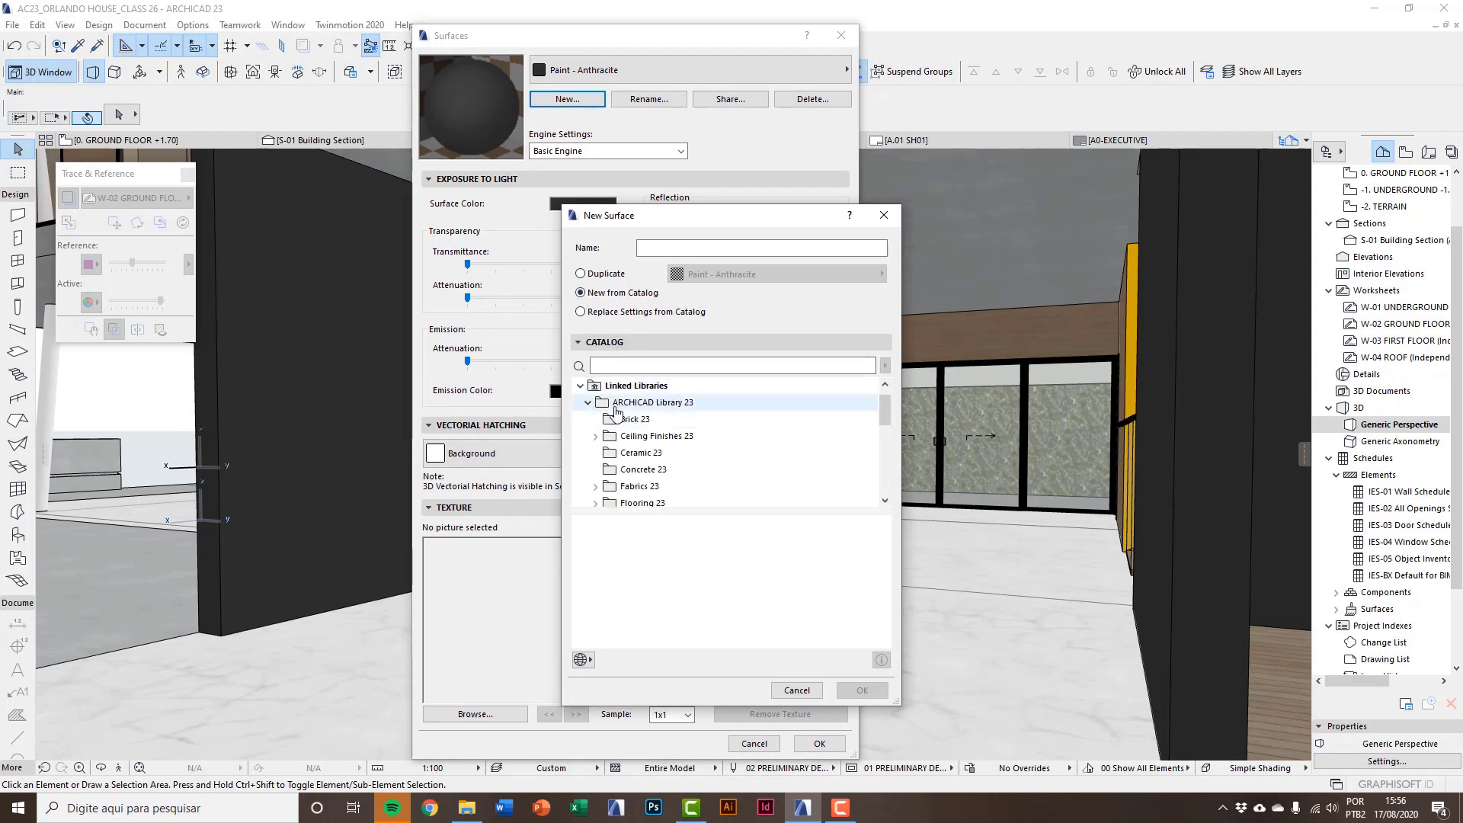
click(621, 402)
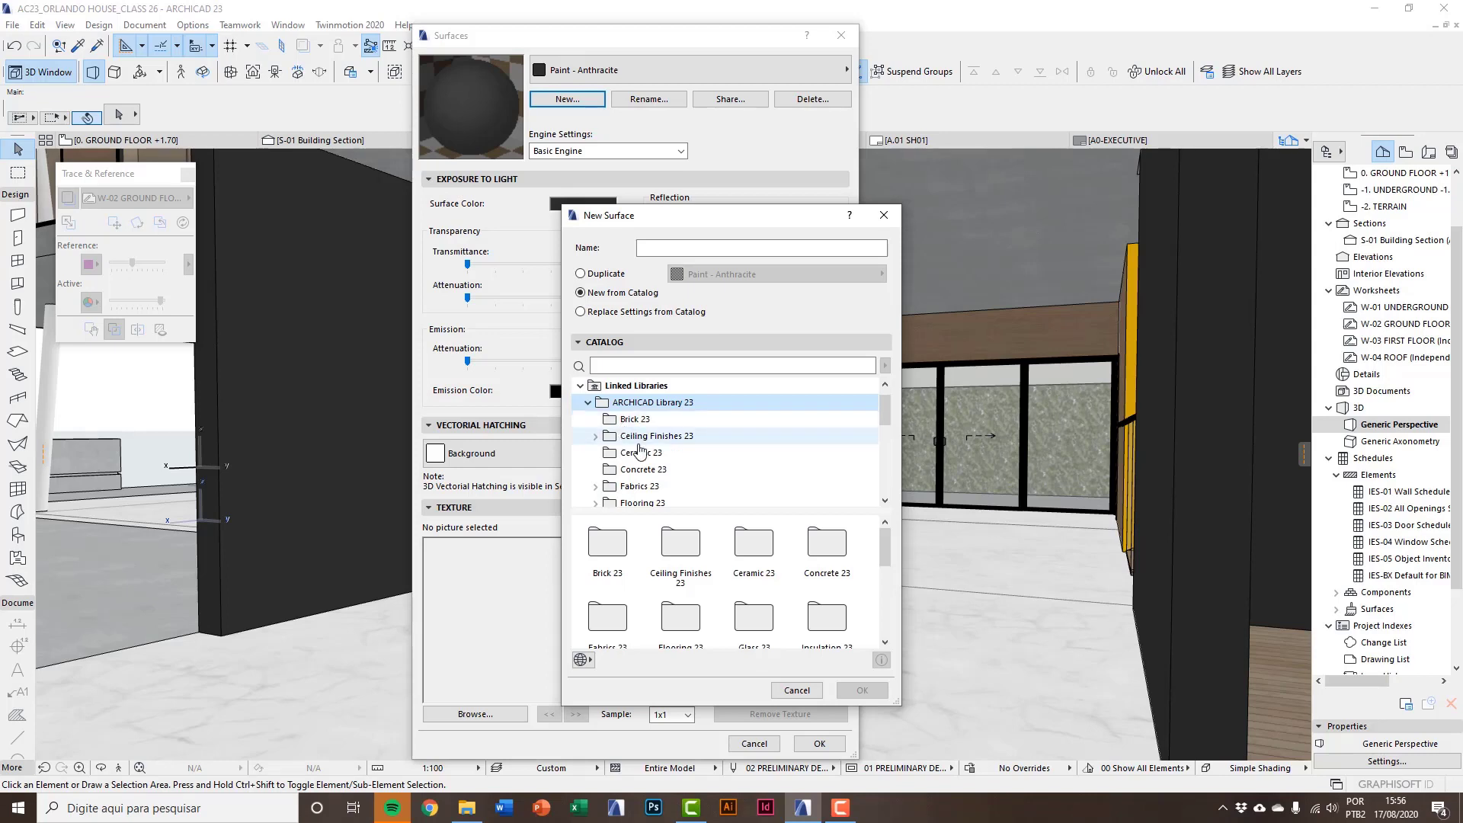
scroll(640, 458, down, 4)
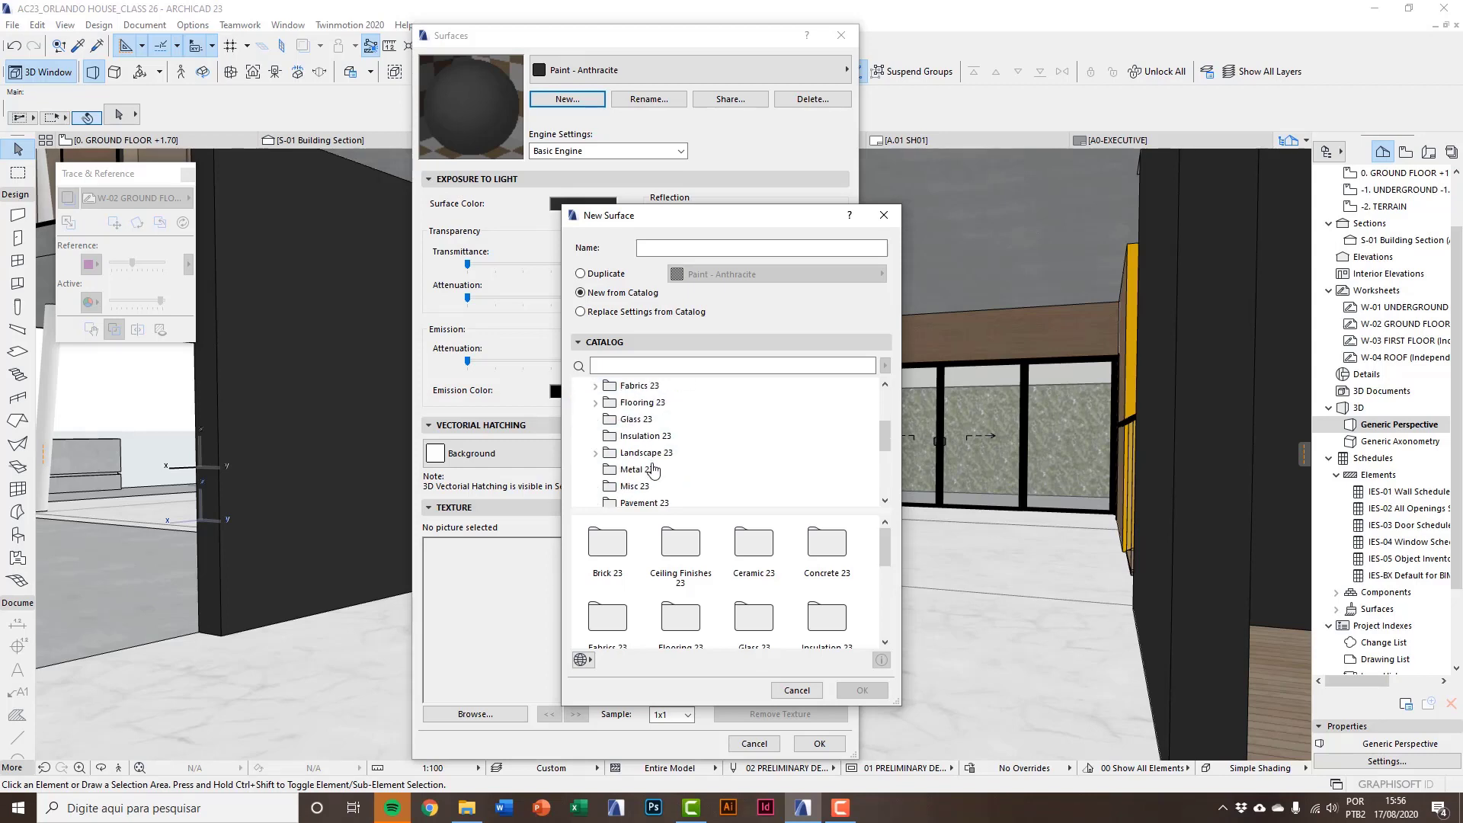
click(649, 488)
click(595, 486)
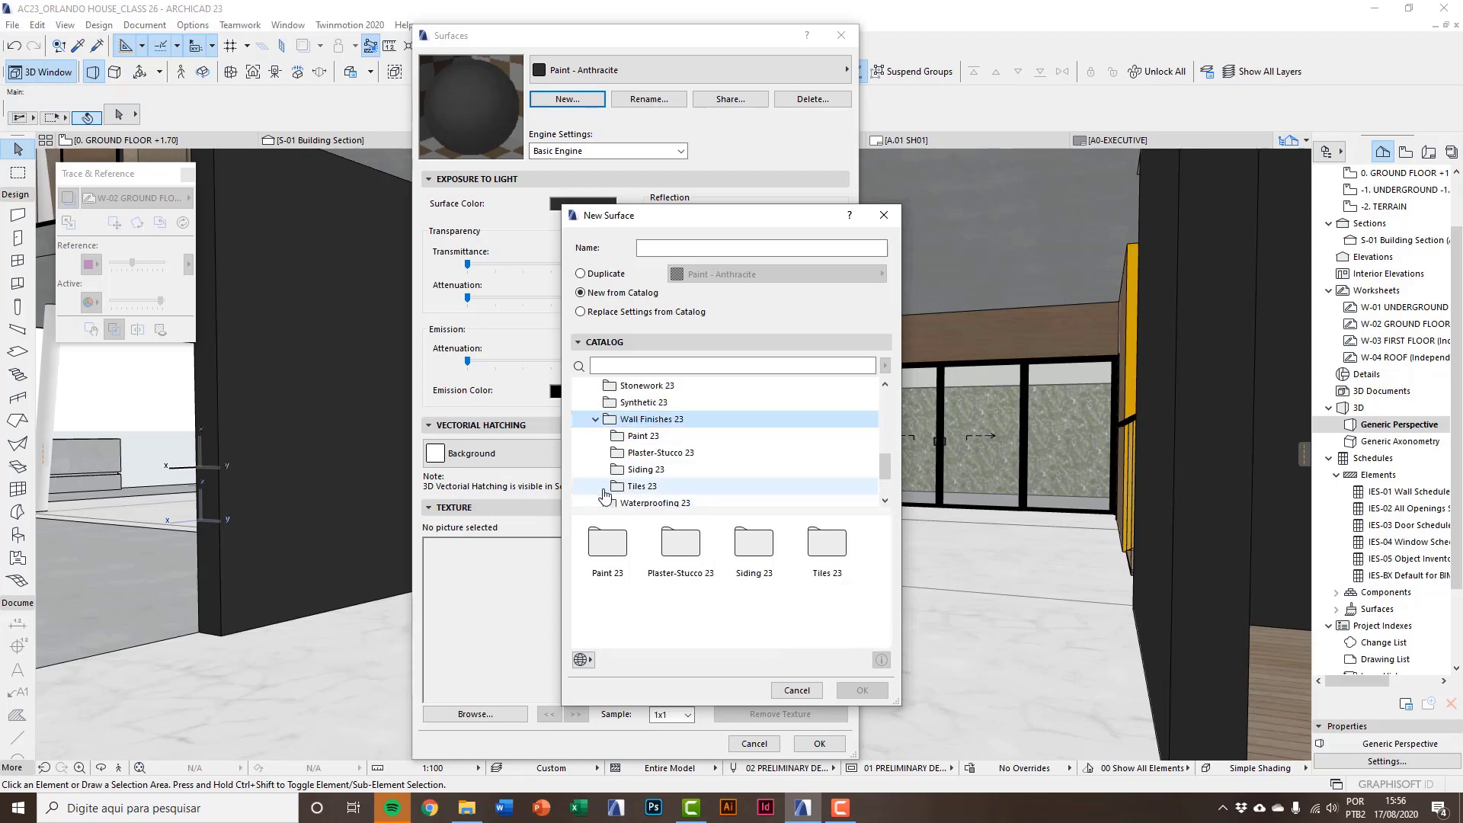
click(642, 437)
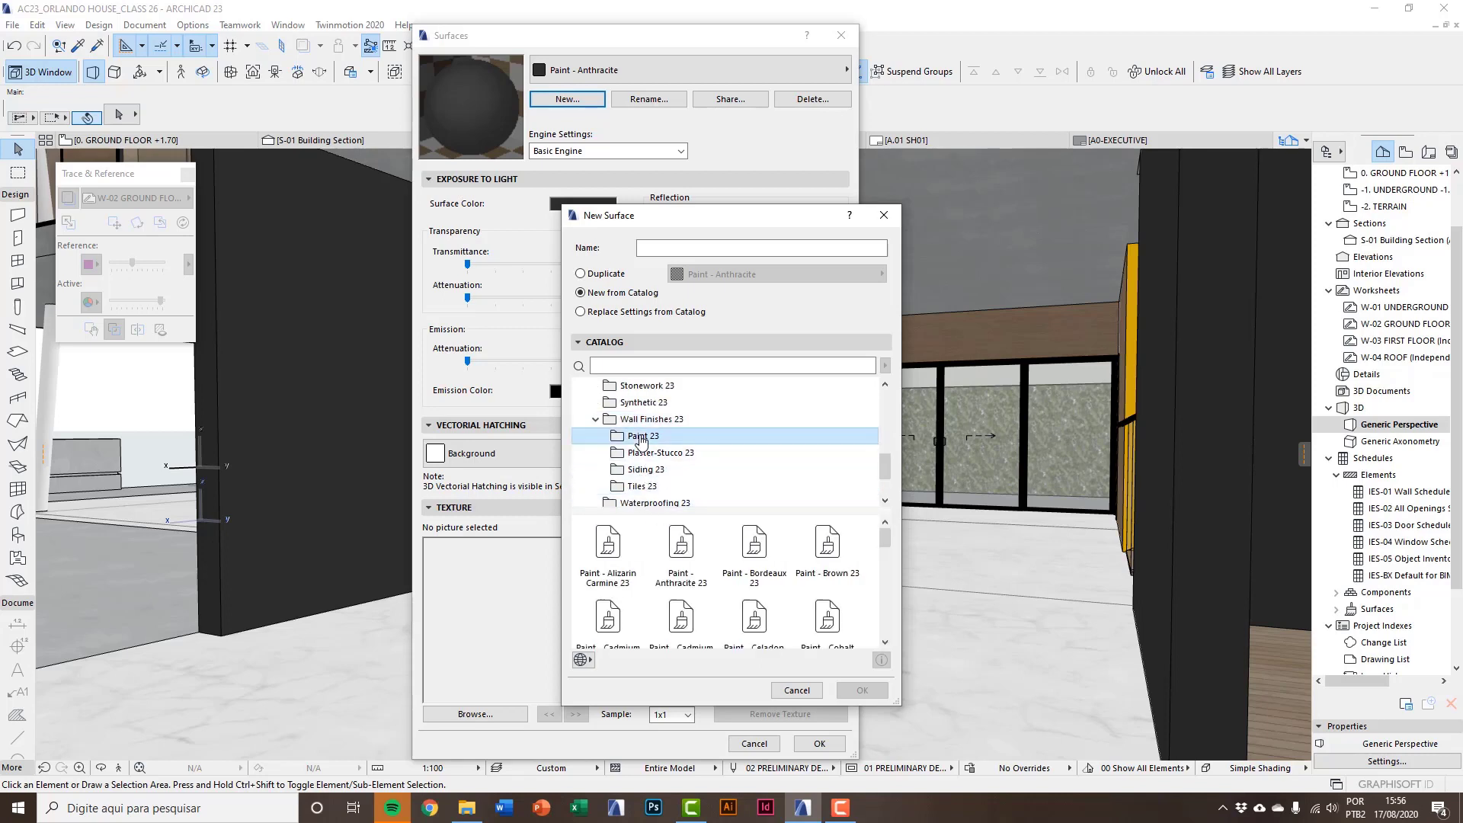
click(836, 559)
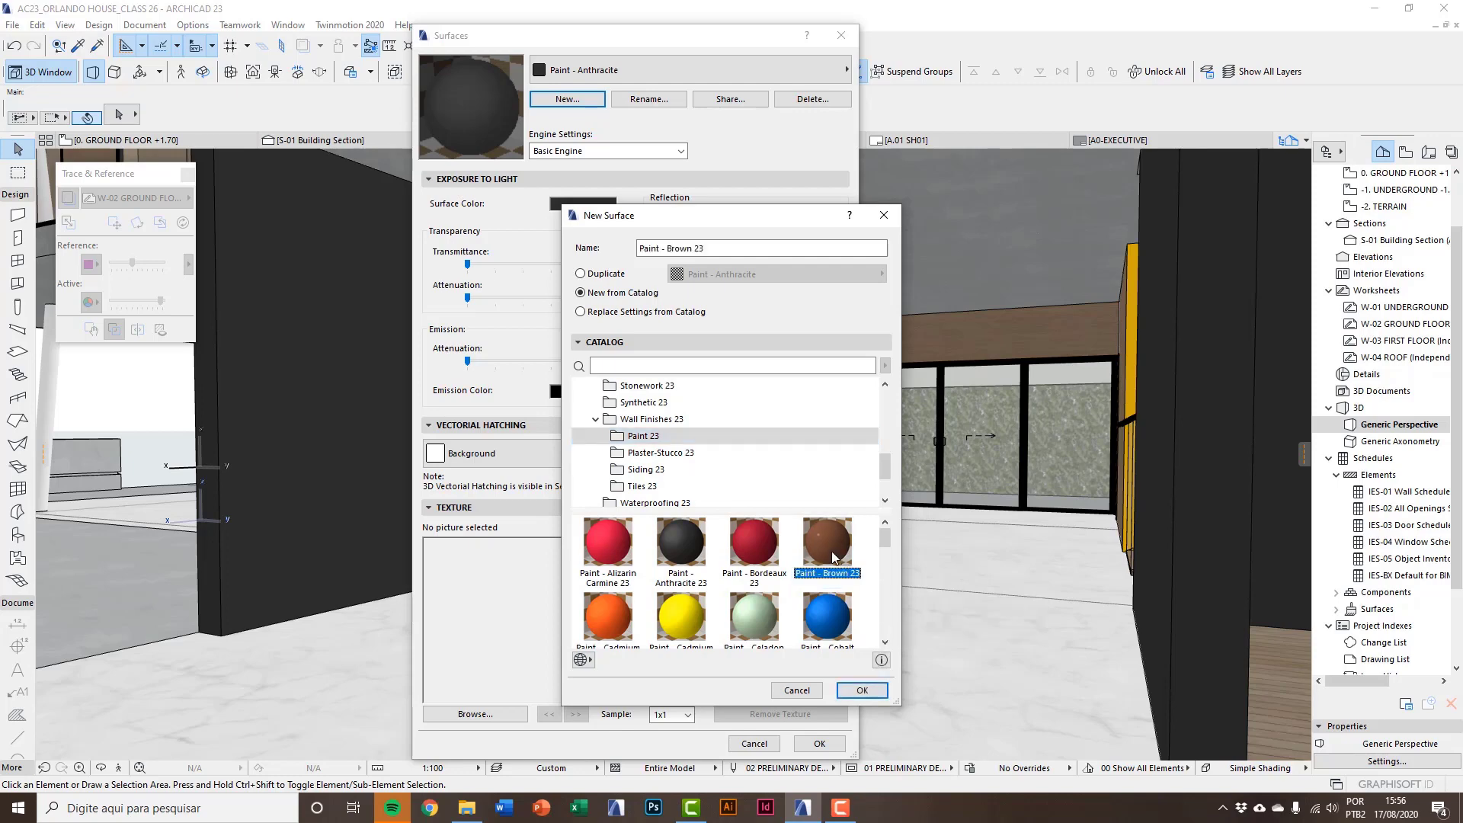
click(859, 690)
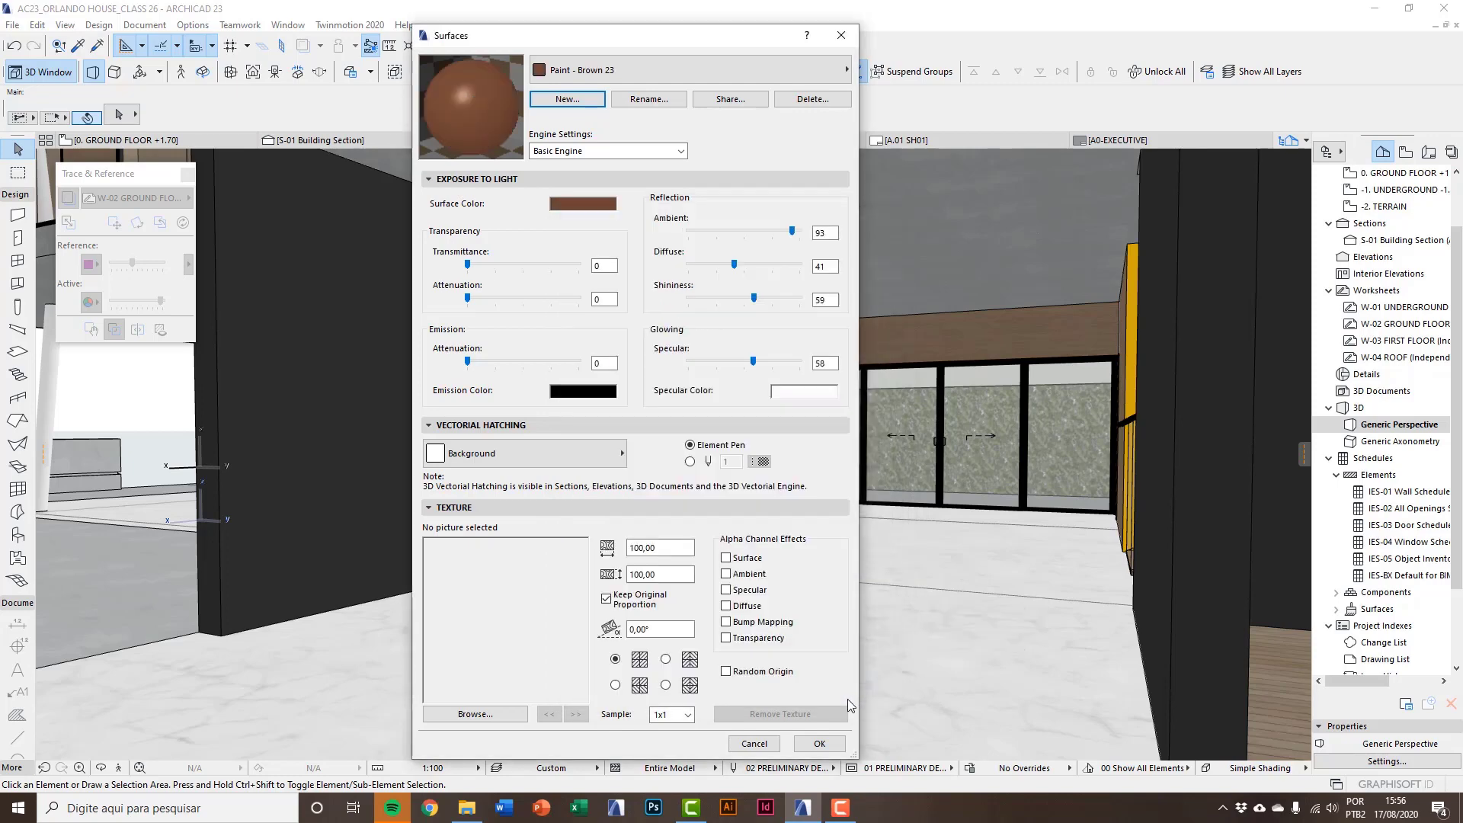
click(821, 744)
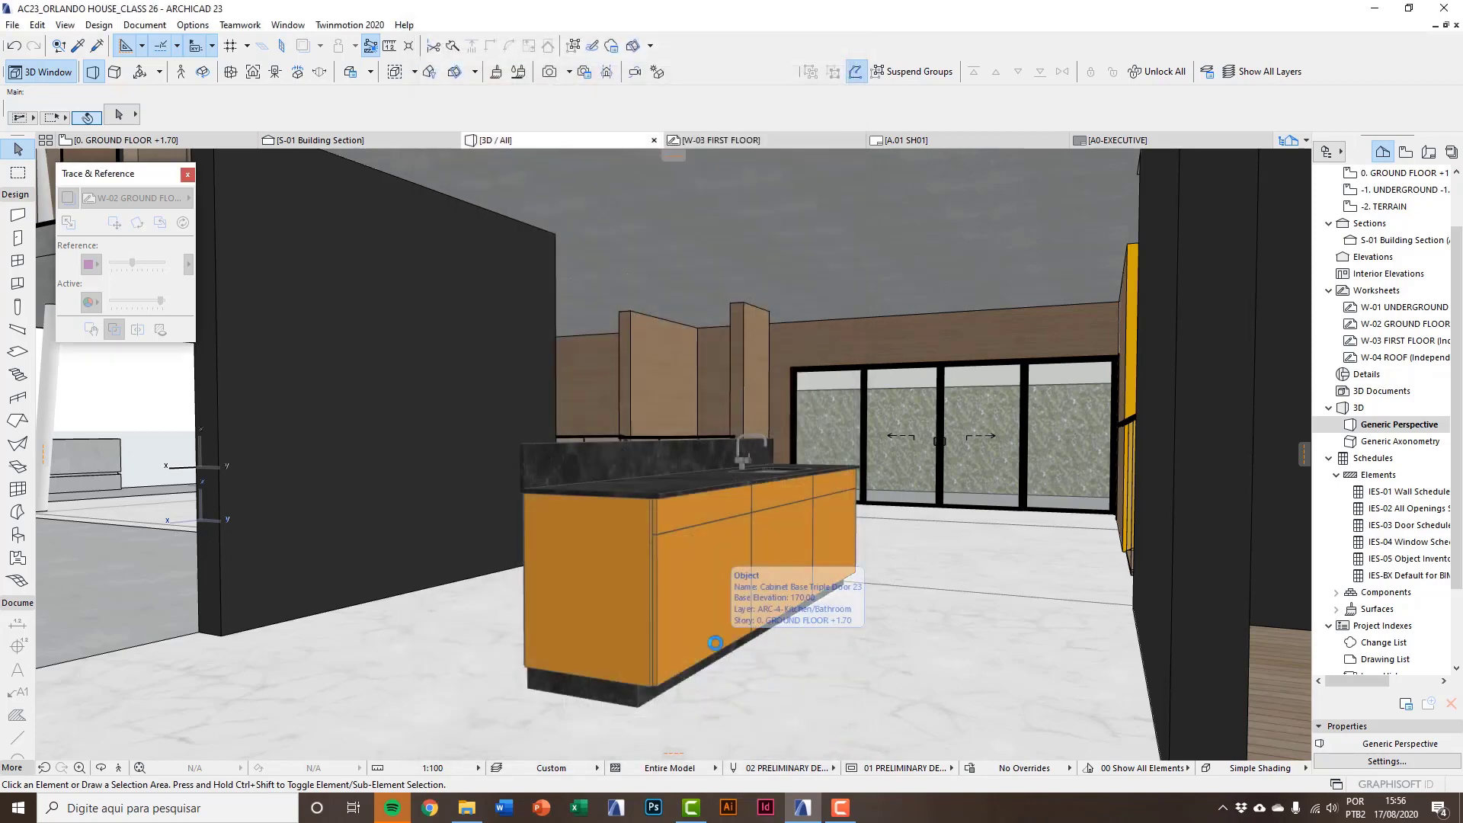
Open the base cabinet's settings and change its end panel surface to Paint - Brown 23.
click(689, 592)
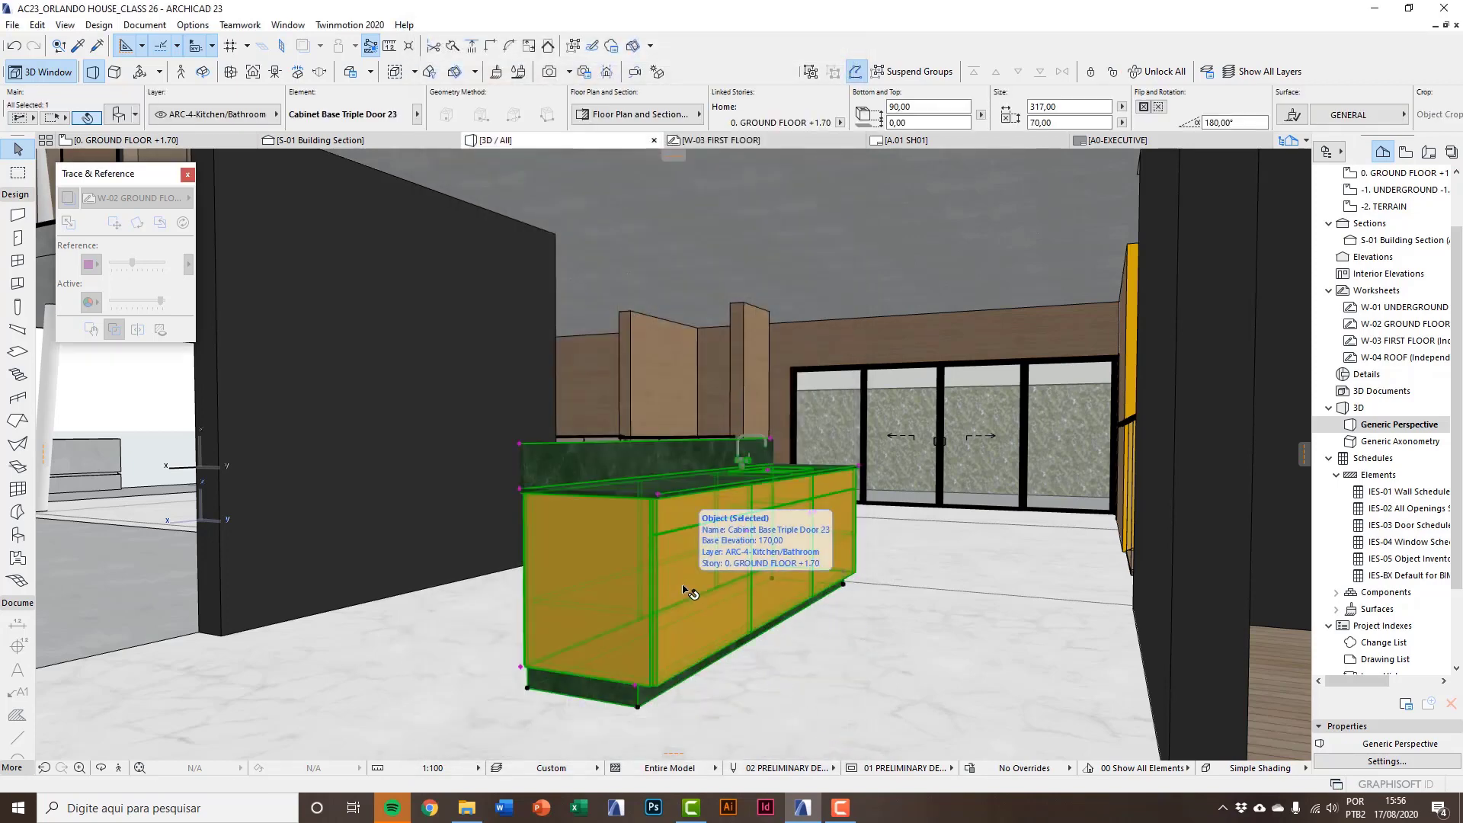
click(119, 115)
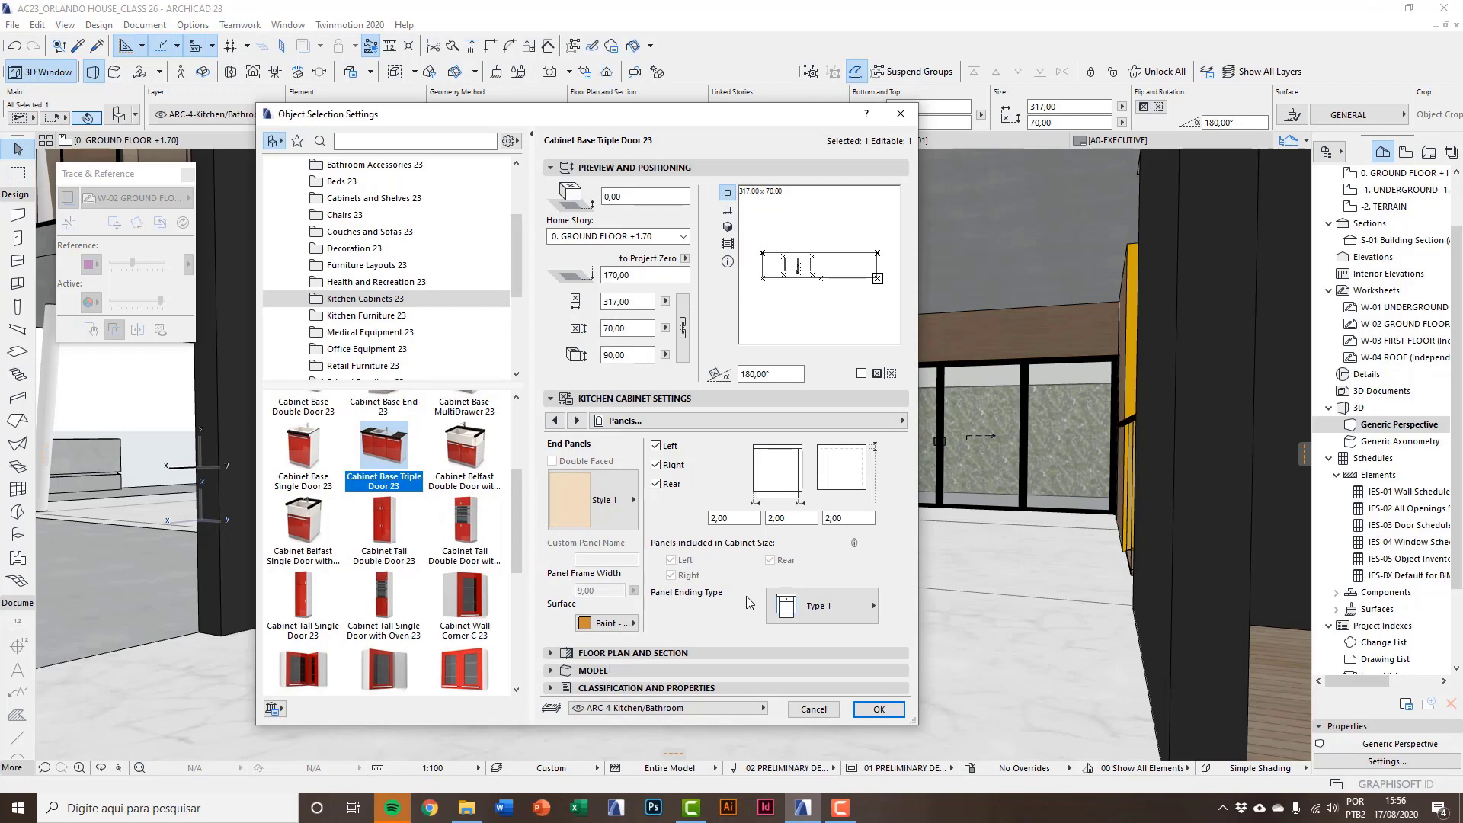
click(624, 629)
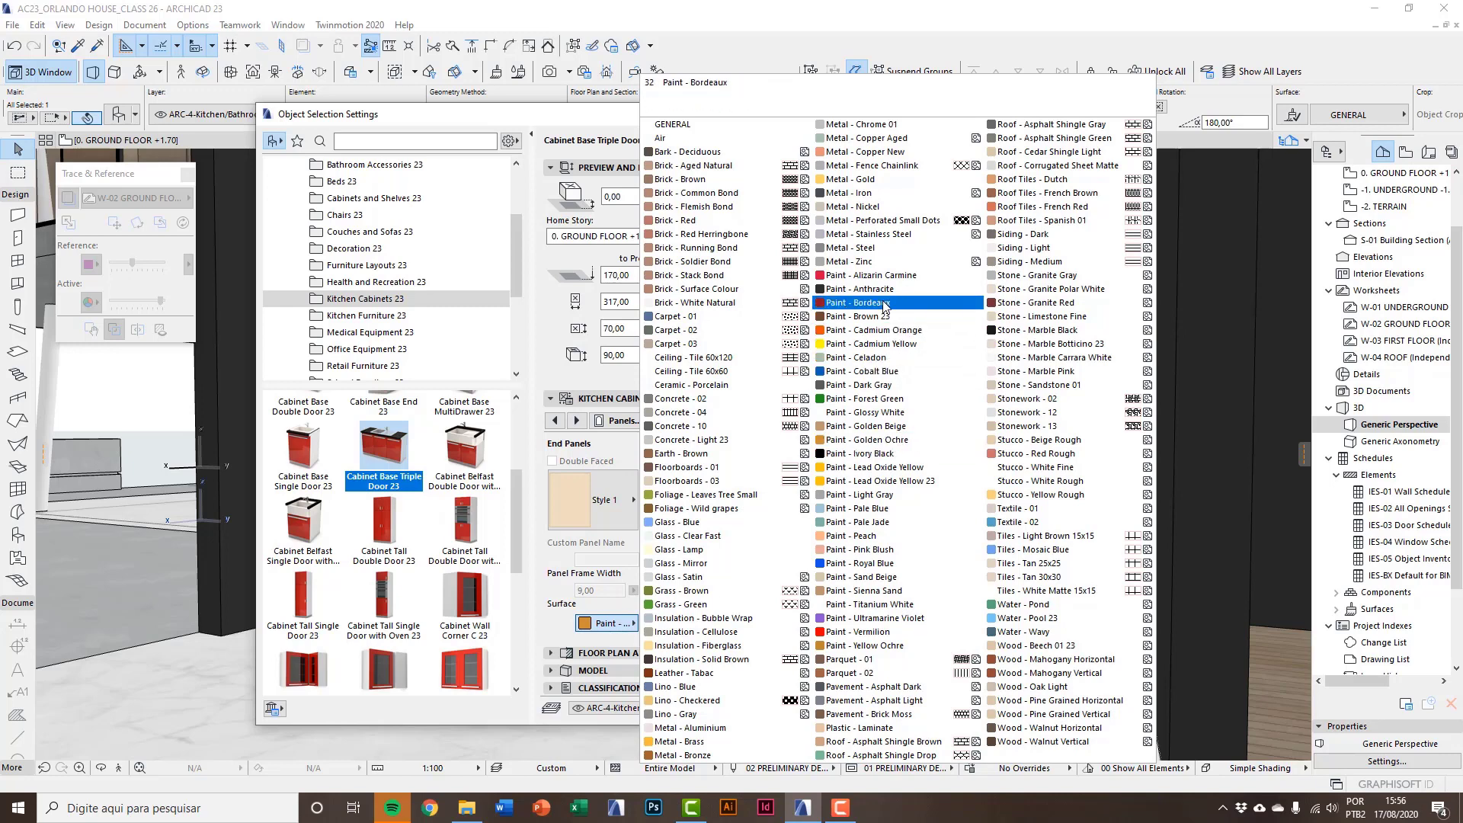
click(891, 318)
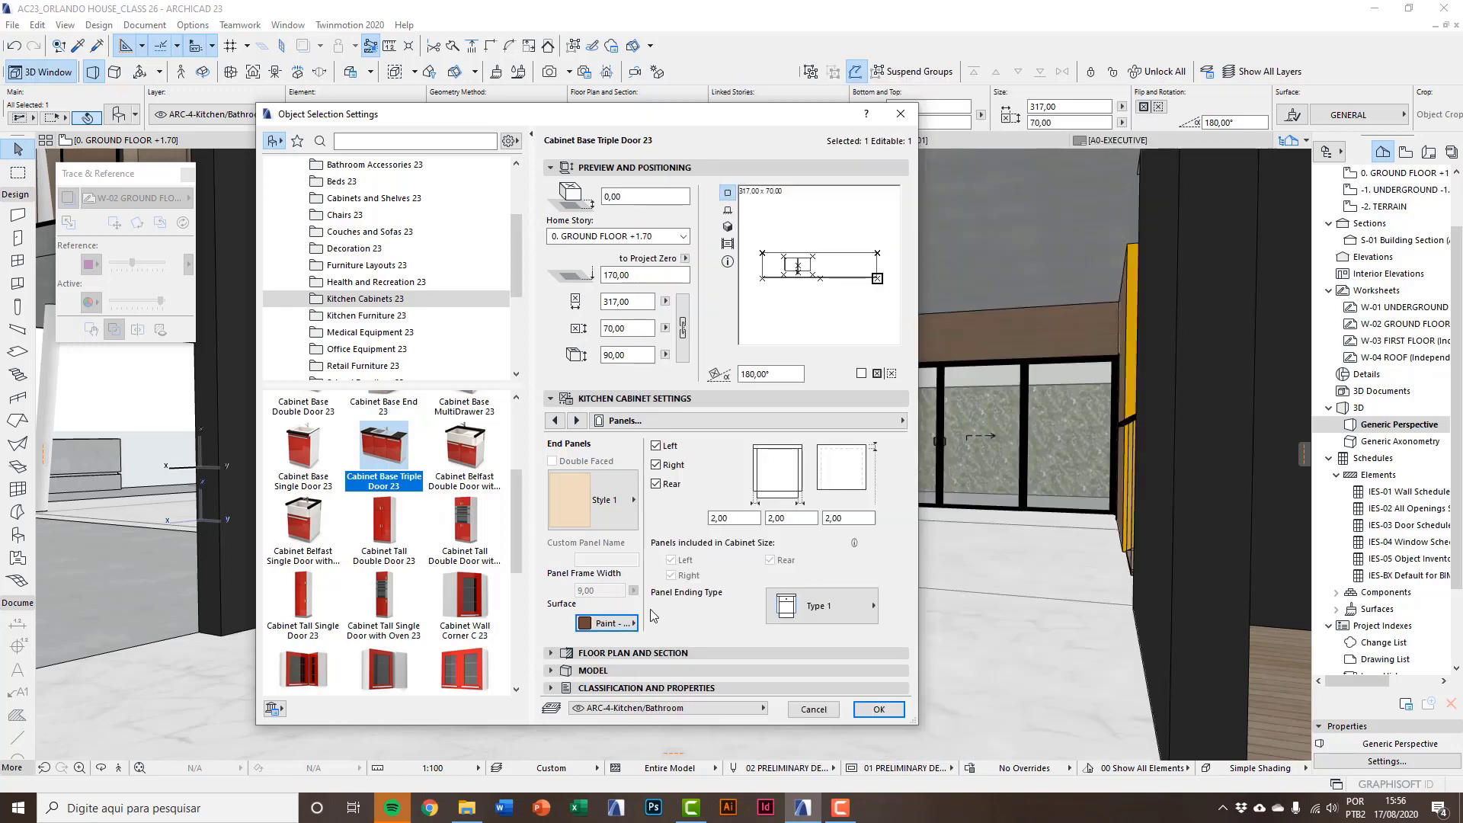
Change the surface of the cabinet body to Paint - Brown 23.
click(555, 421)
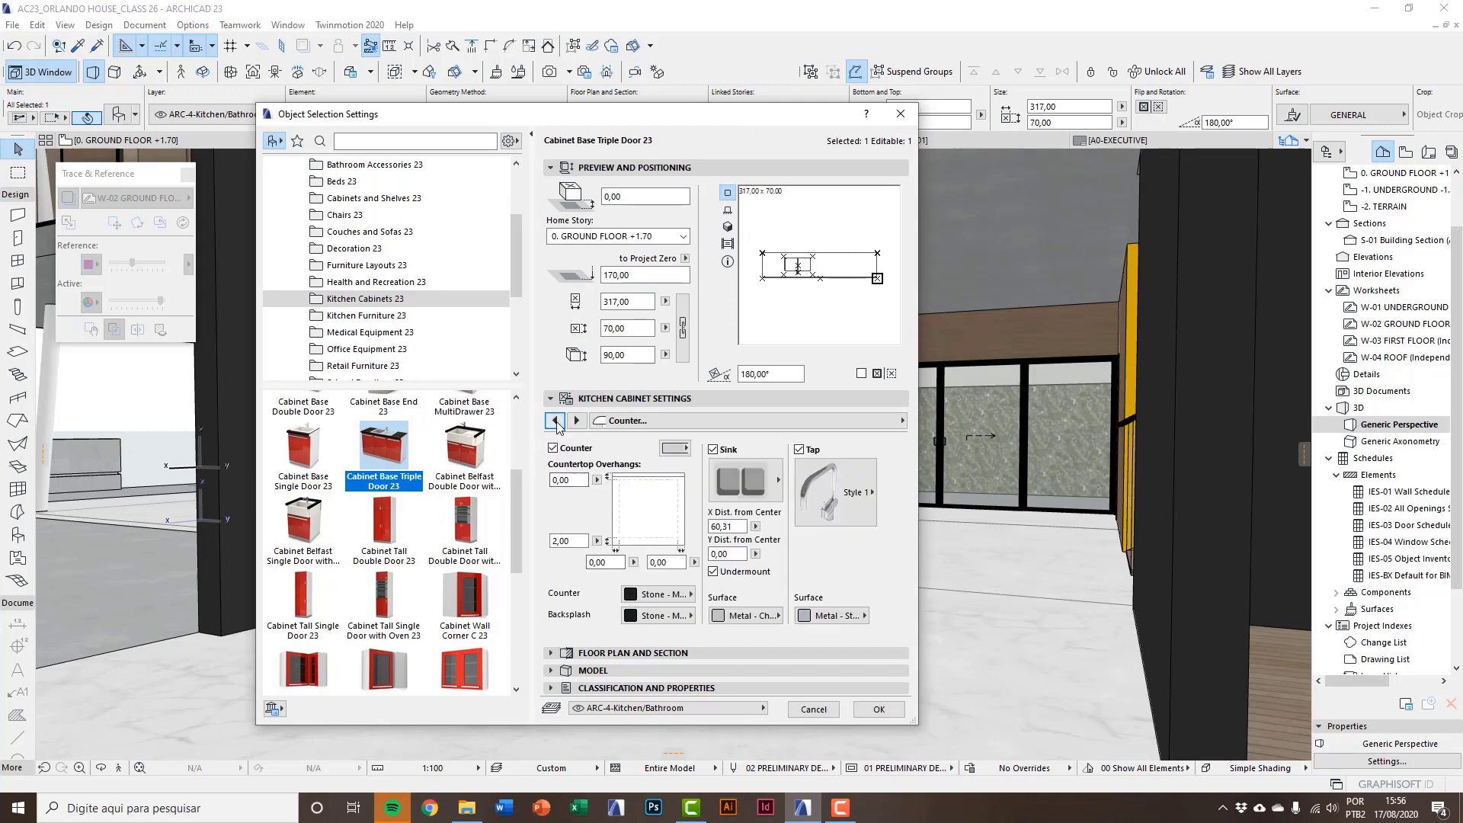
click(556, 421)
click(841, 560)
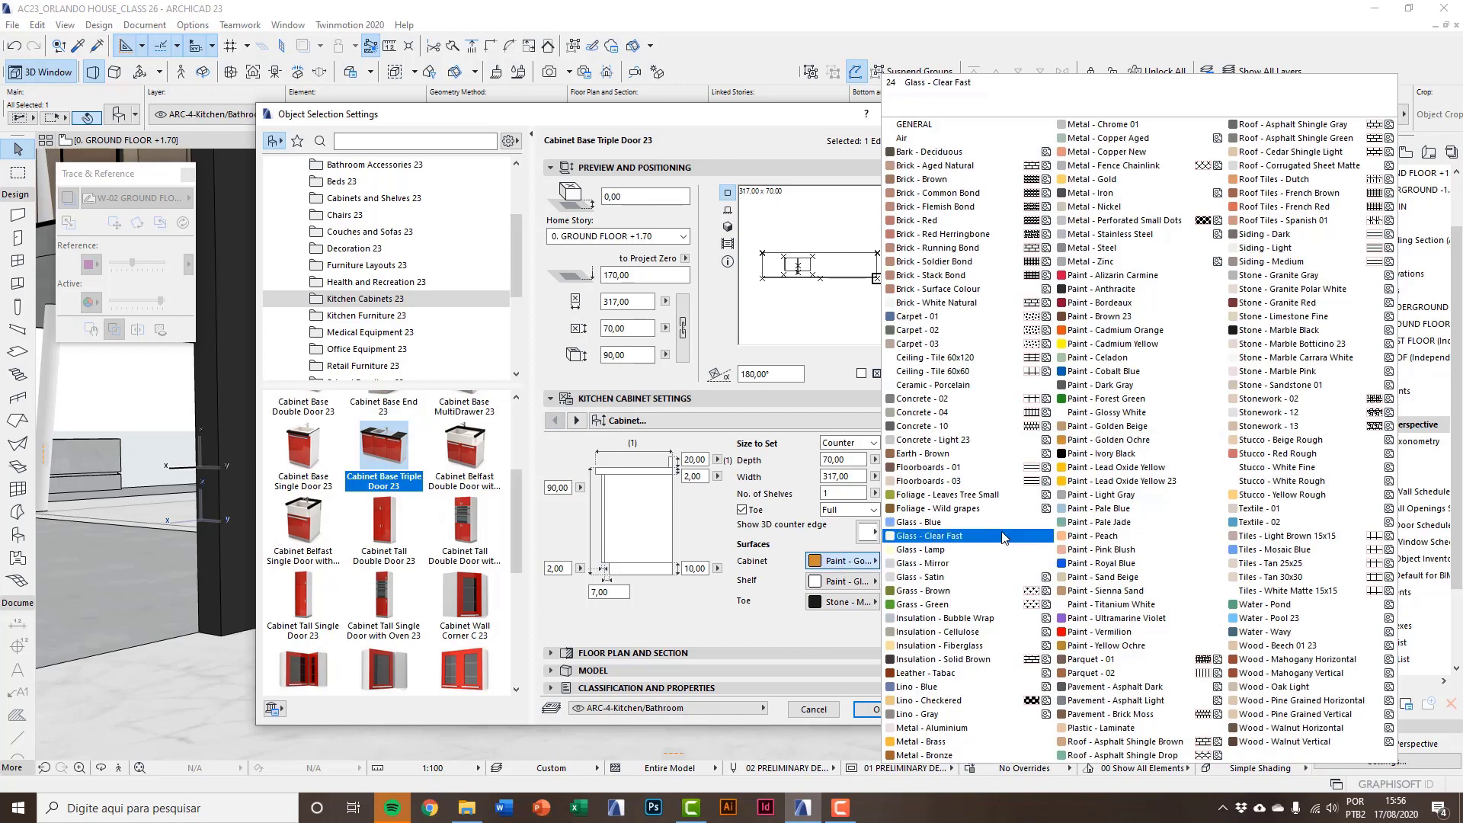
click(1123, 317)
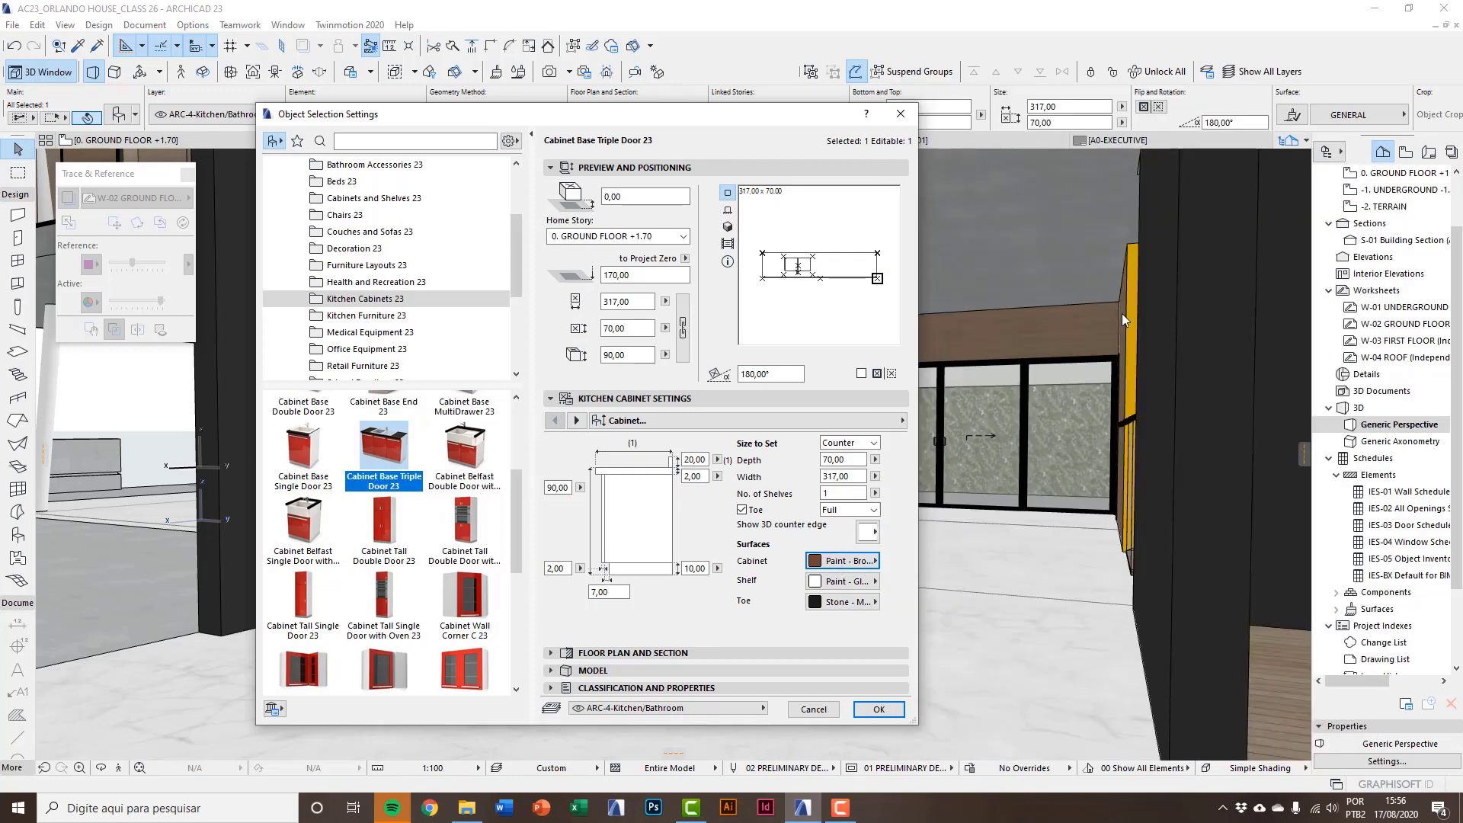
Set the door frame and drawer surfaces to Paint - Brown 23, then apply the settings and deselect the cabinet.
click(576, 422)
click(576, 422)
click(576, 422)
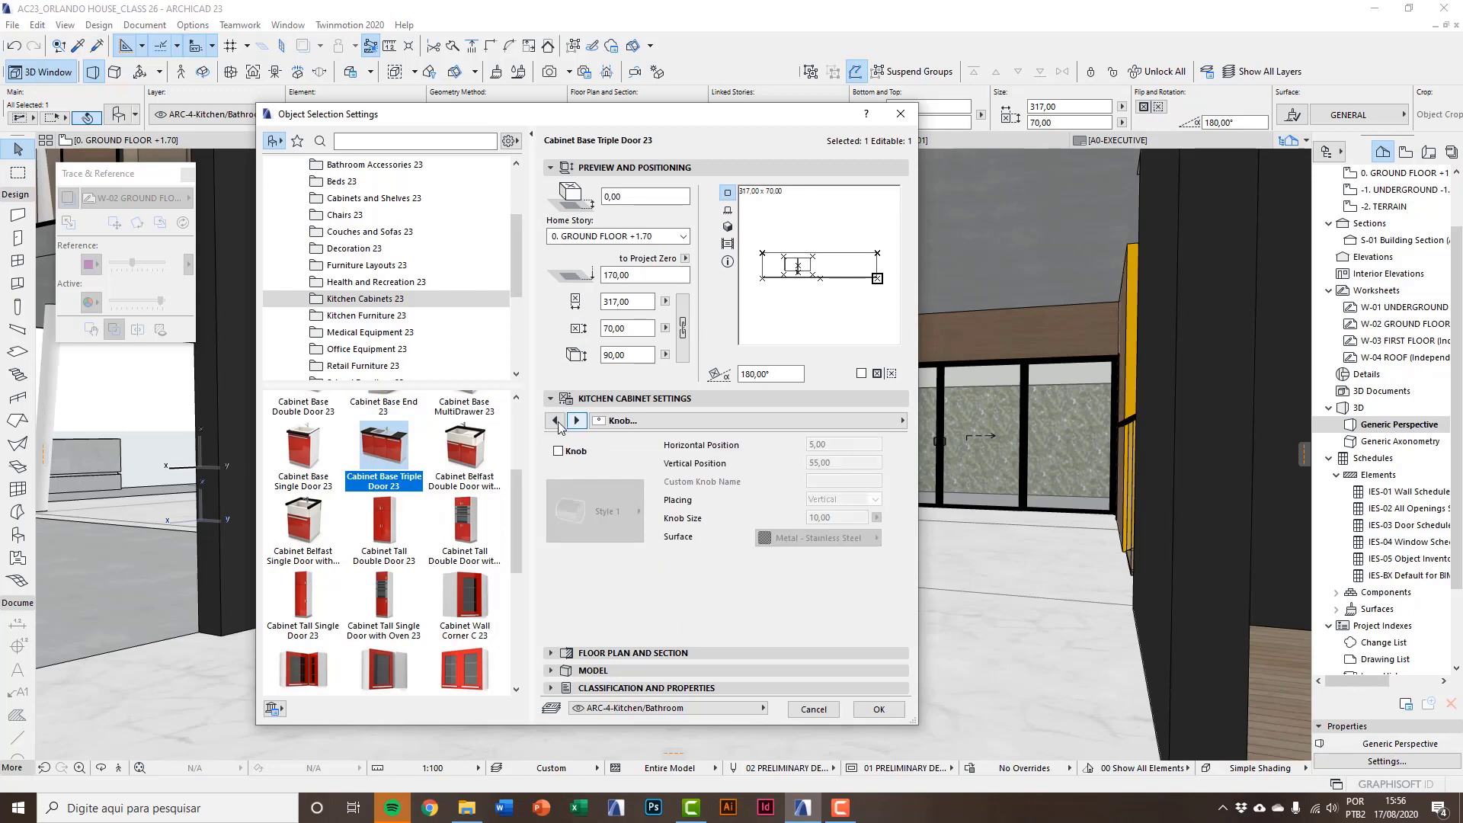
click(556, 421)
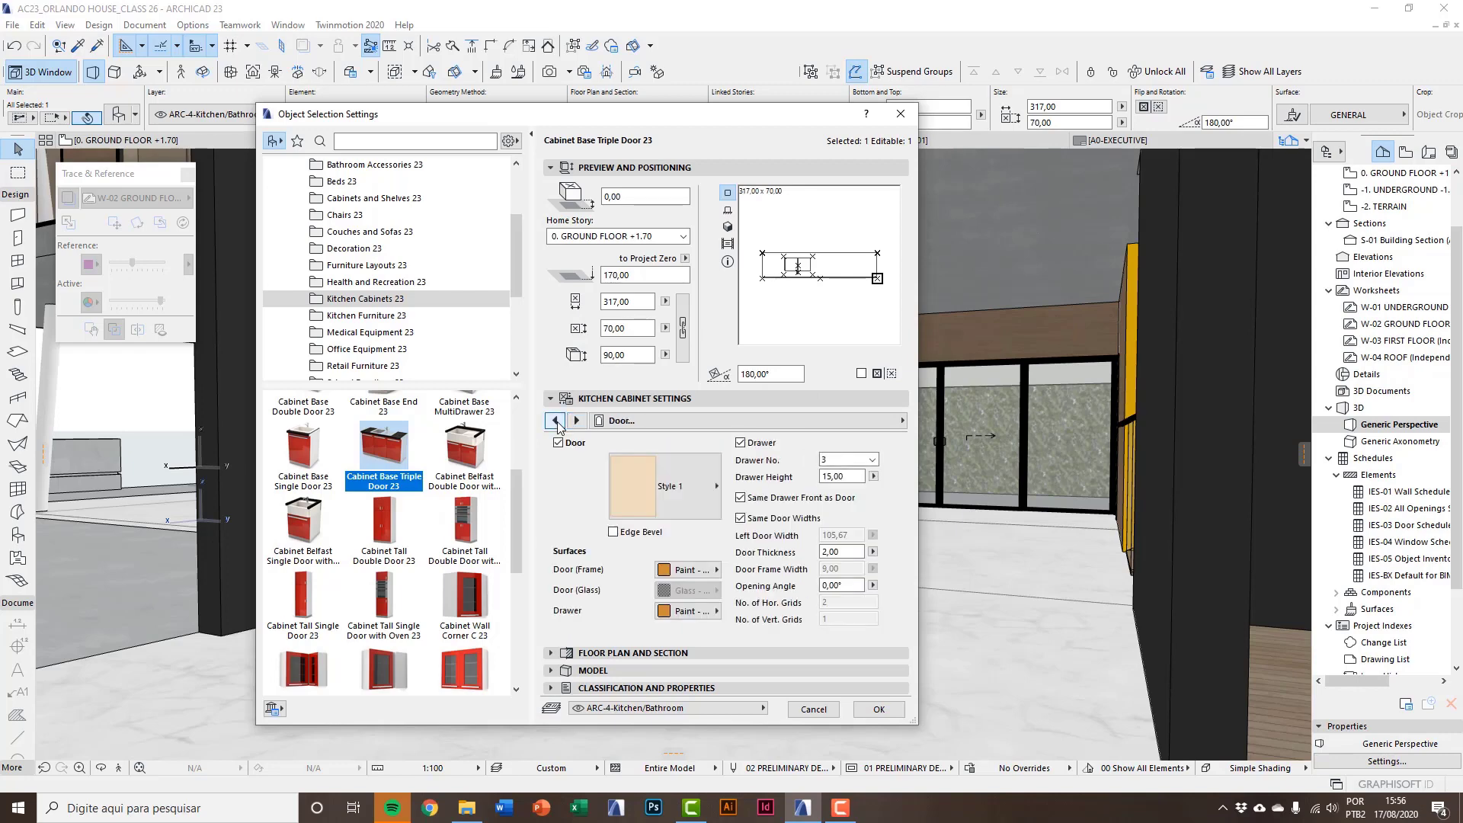
click(671, 570)
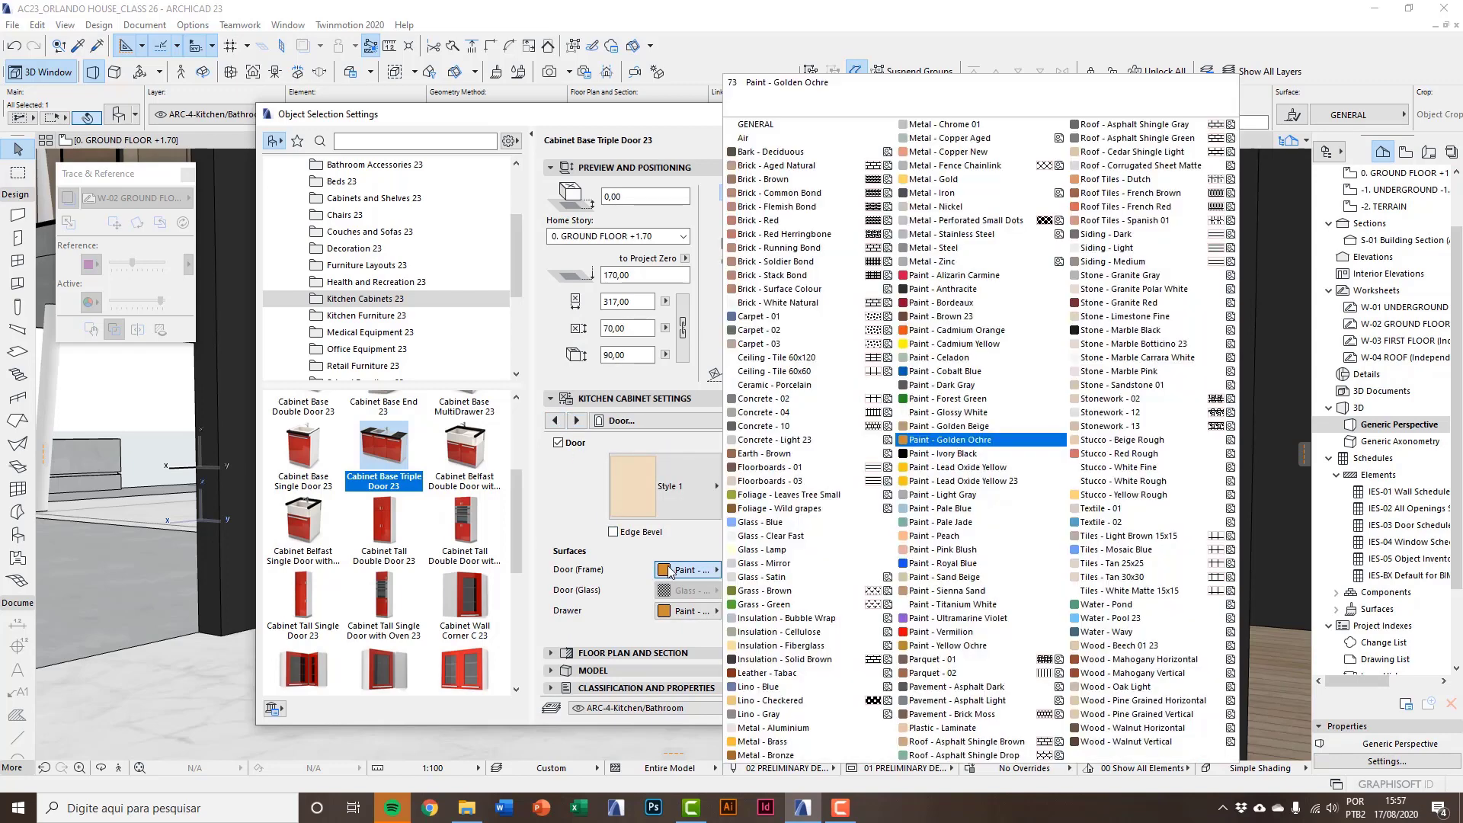
click(975, 317)
click(670, 610)
click(965, 320)
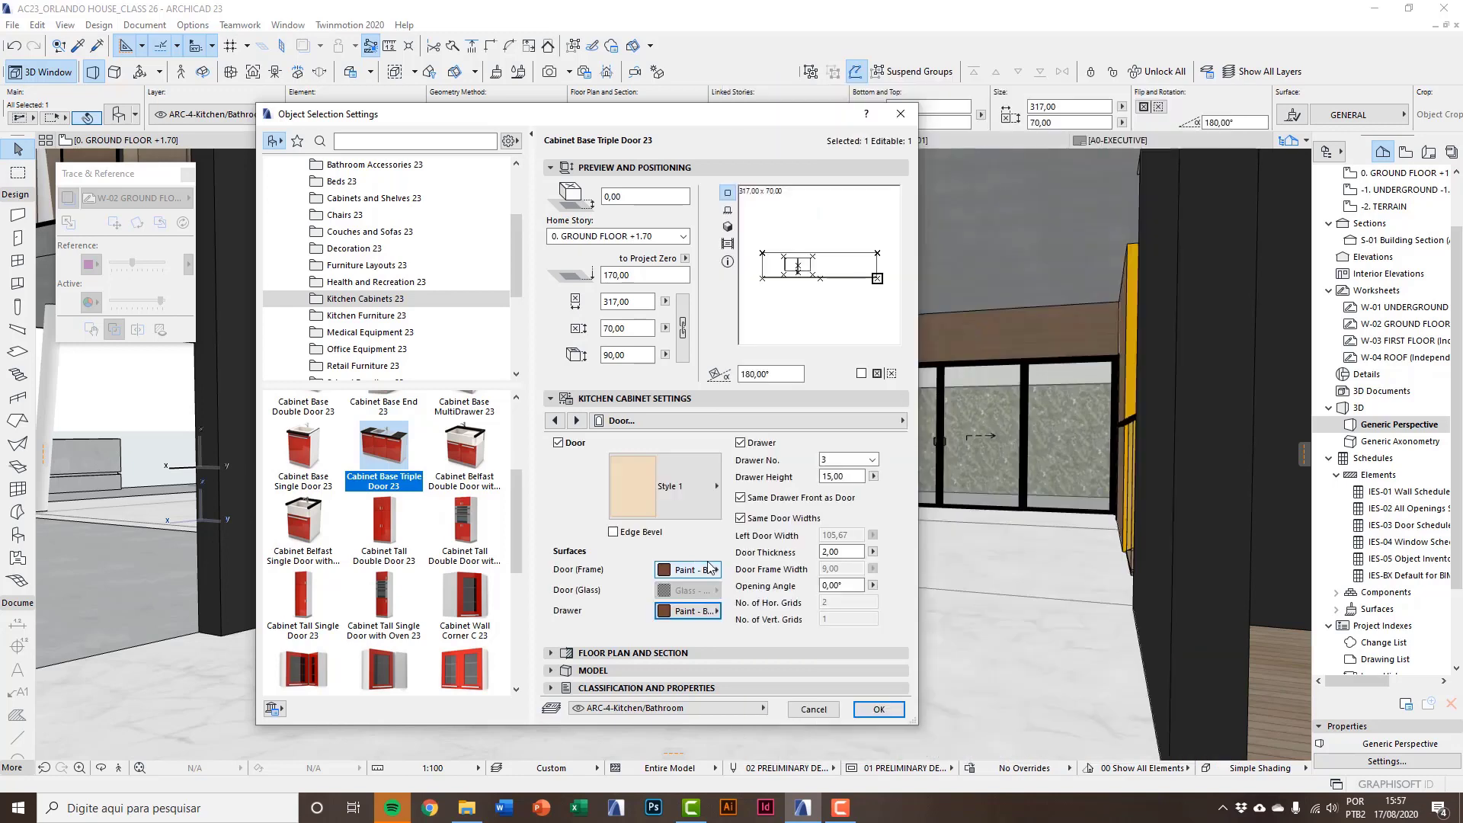
click(879, 709)
drag(716, 667, 777, 693)
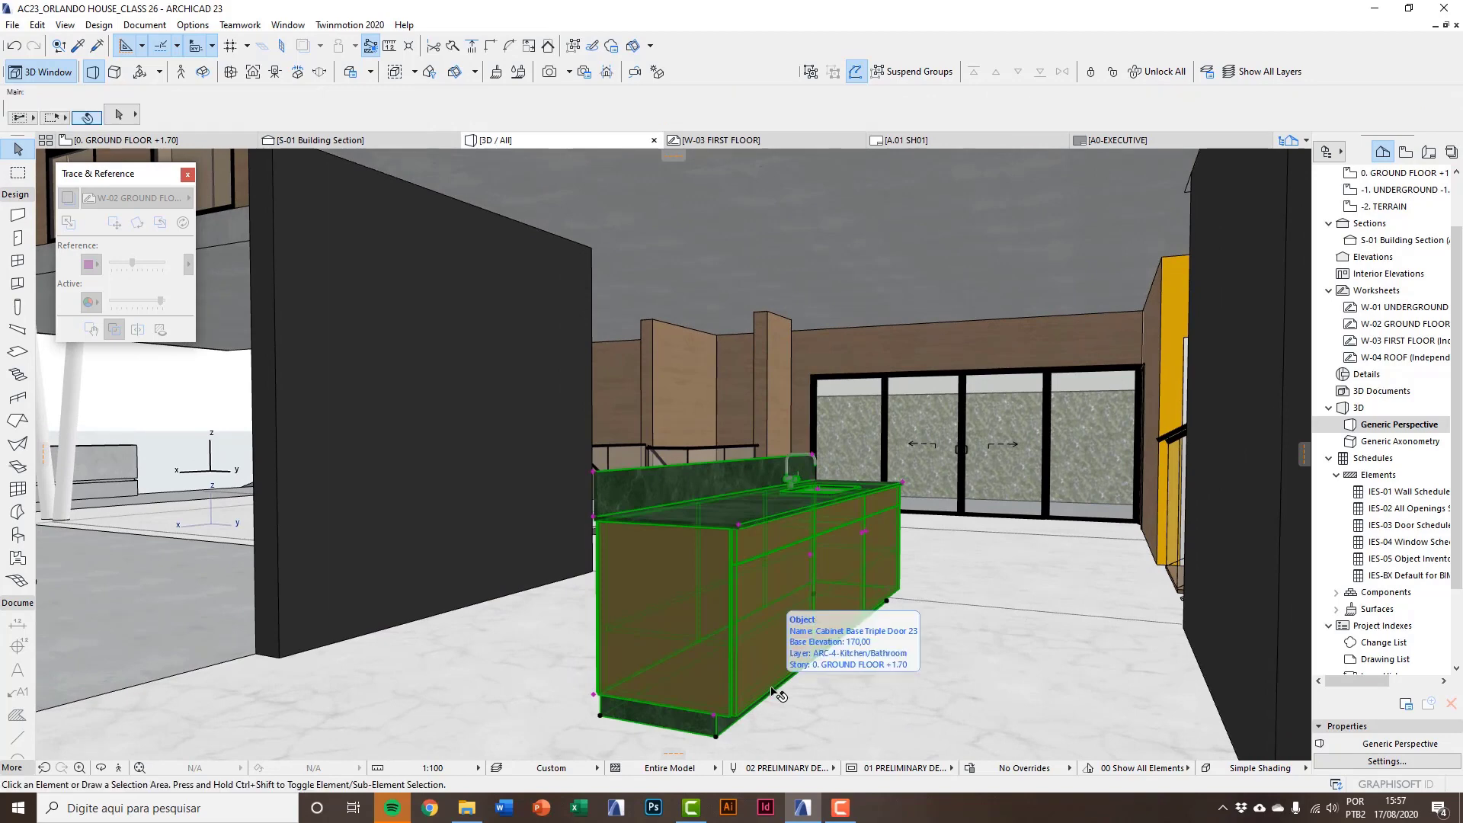
key(Escape)
drag(777, 693, 742, 692)
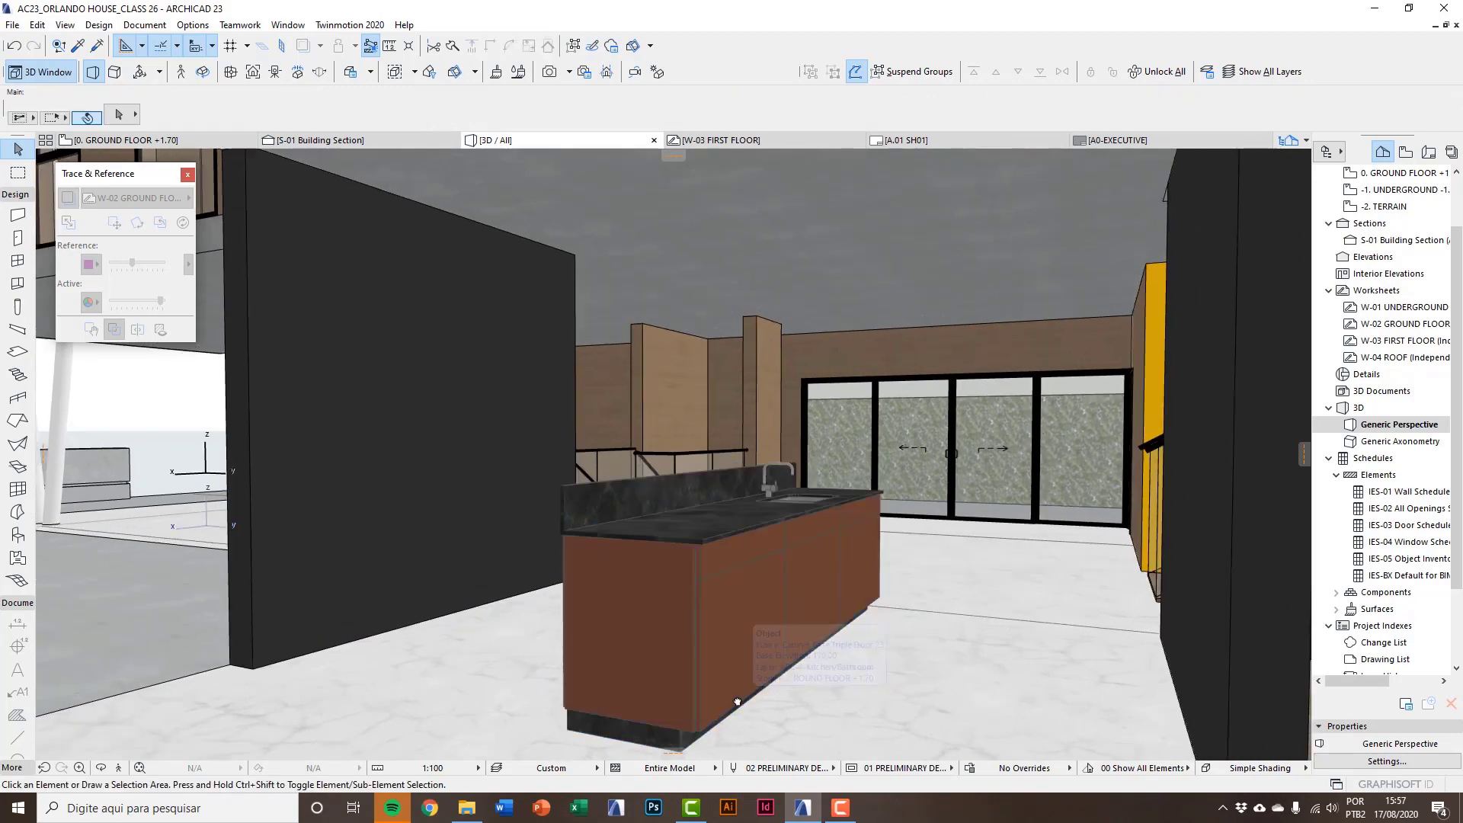
On the ground floor plan, set the default slab's layer to ARC-4-Kitchen/Bathroom and its offset to the home story to 110.
key(F2)
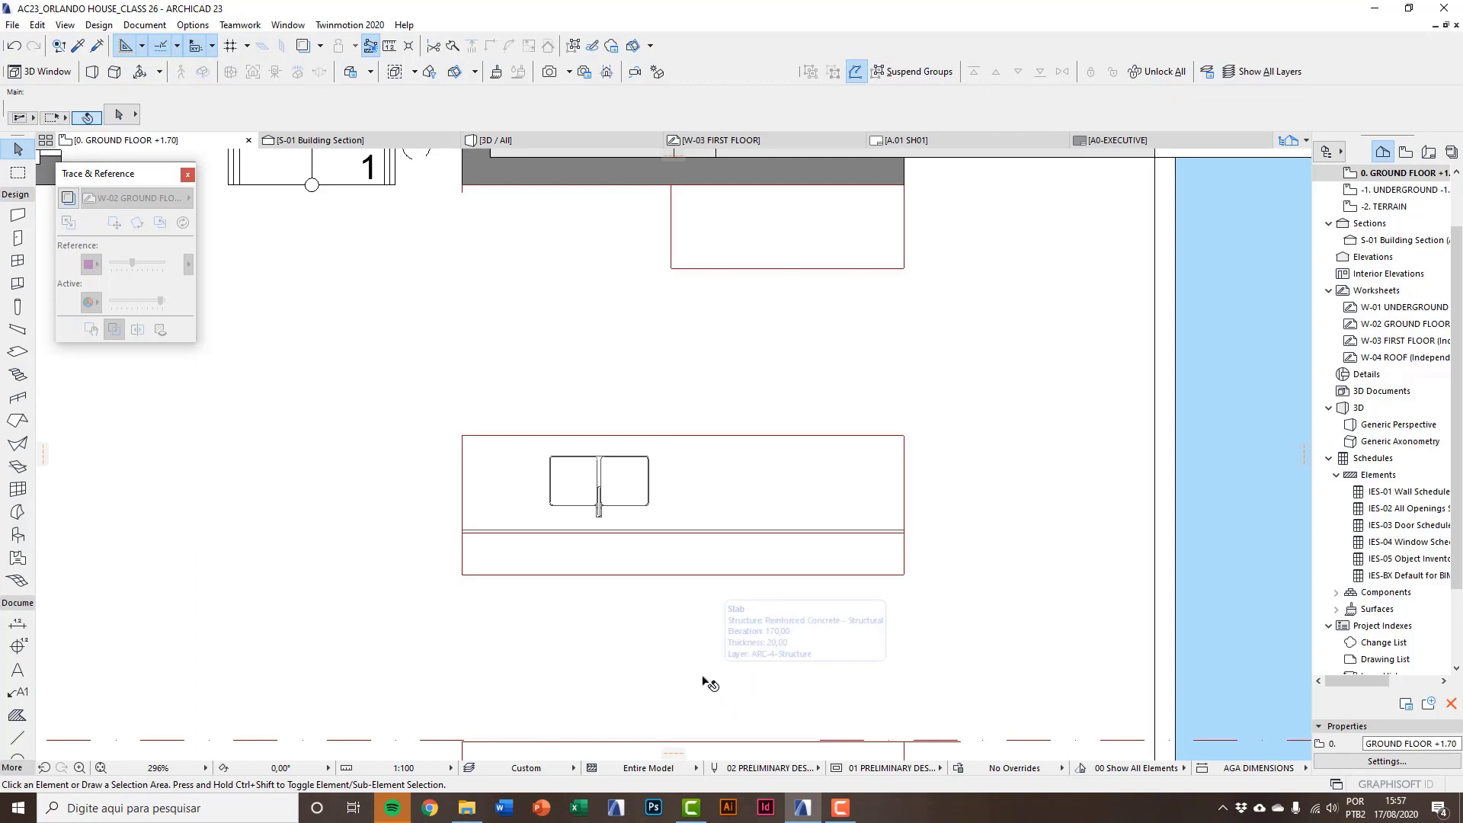
scroll(631, 518, up, 2)
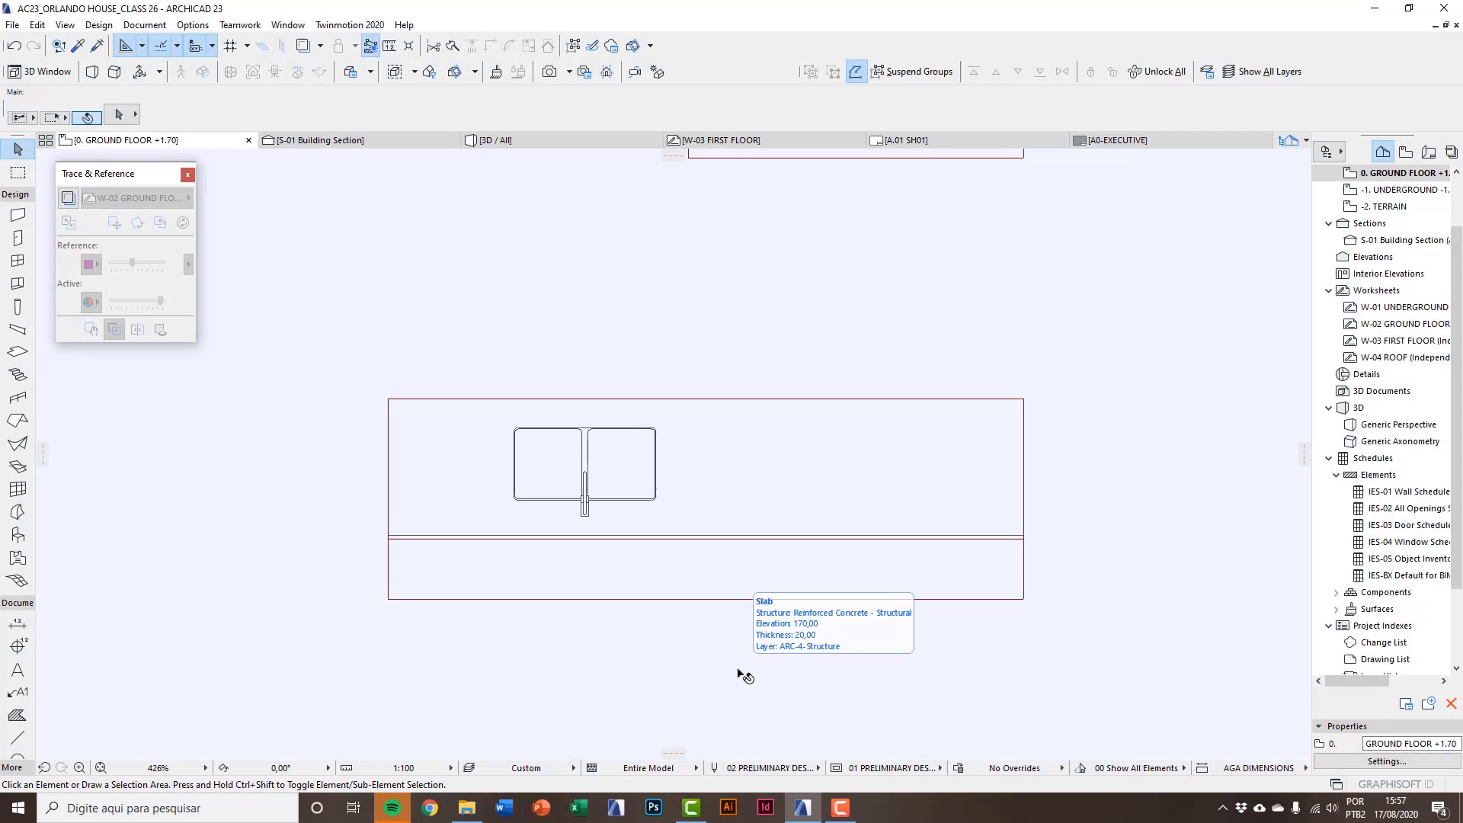
middle_drag(745, 676, 673, 678)
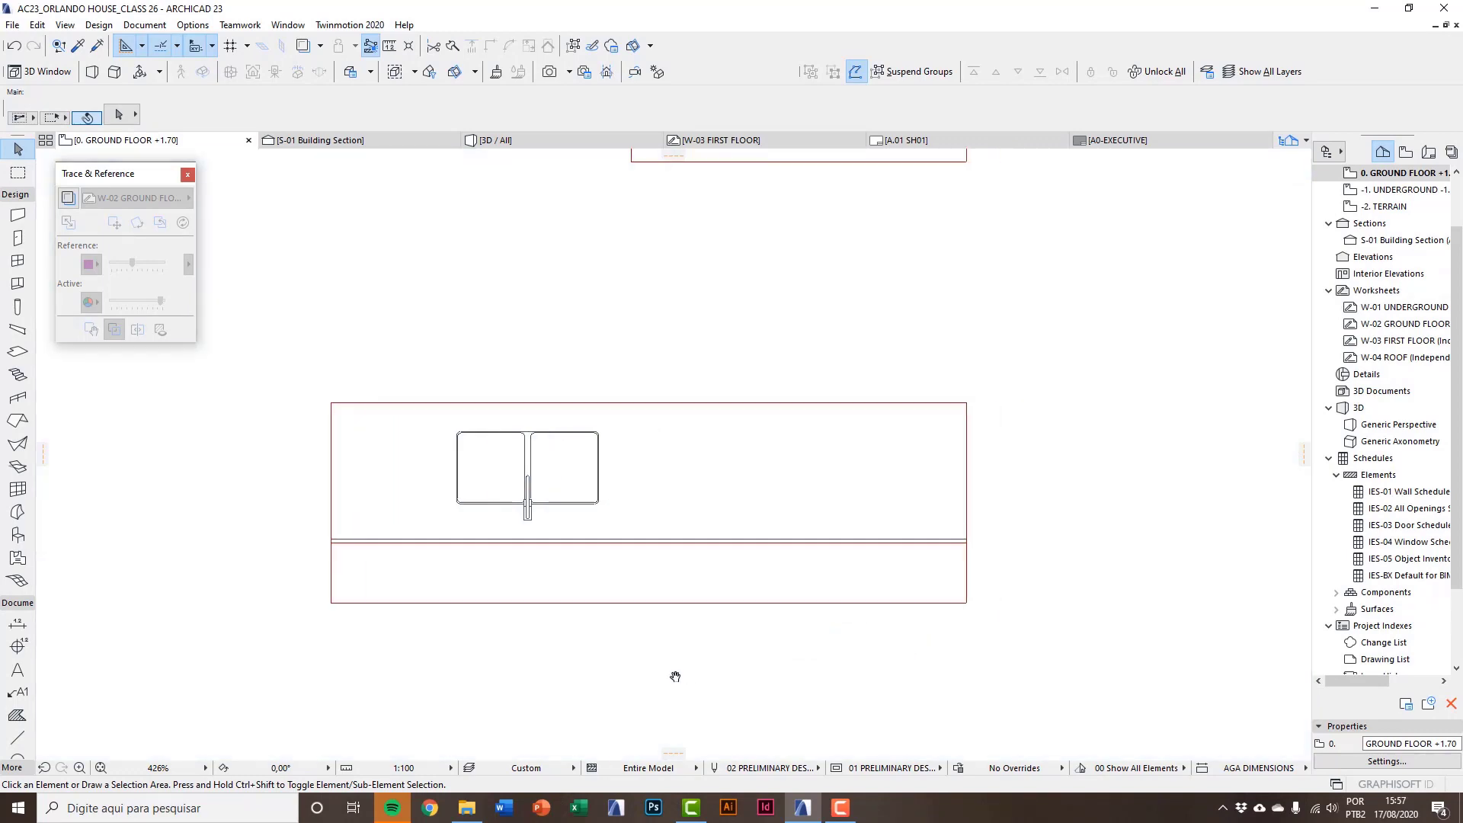
double_click(15, 354)
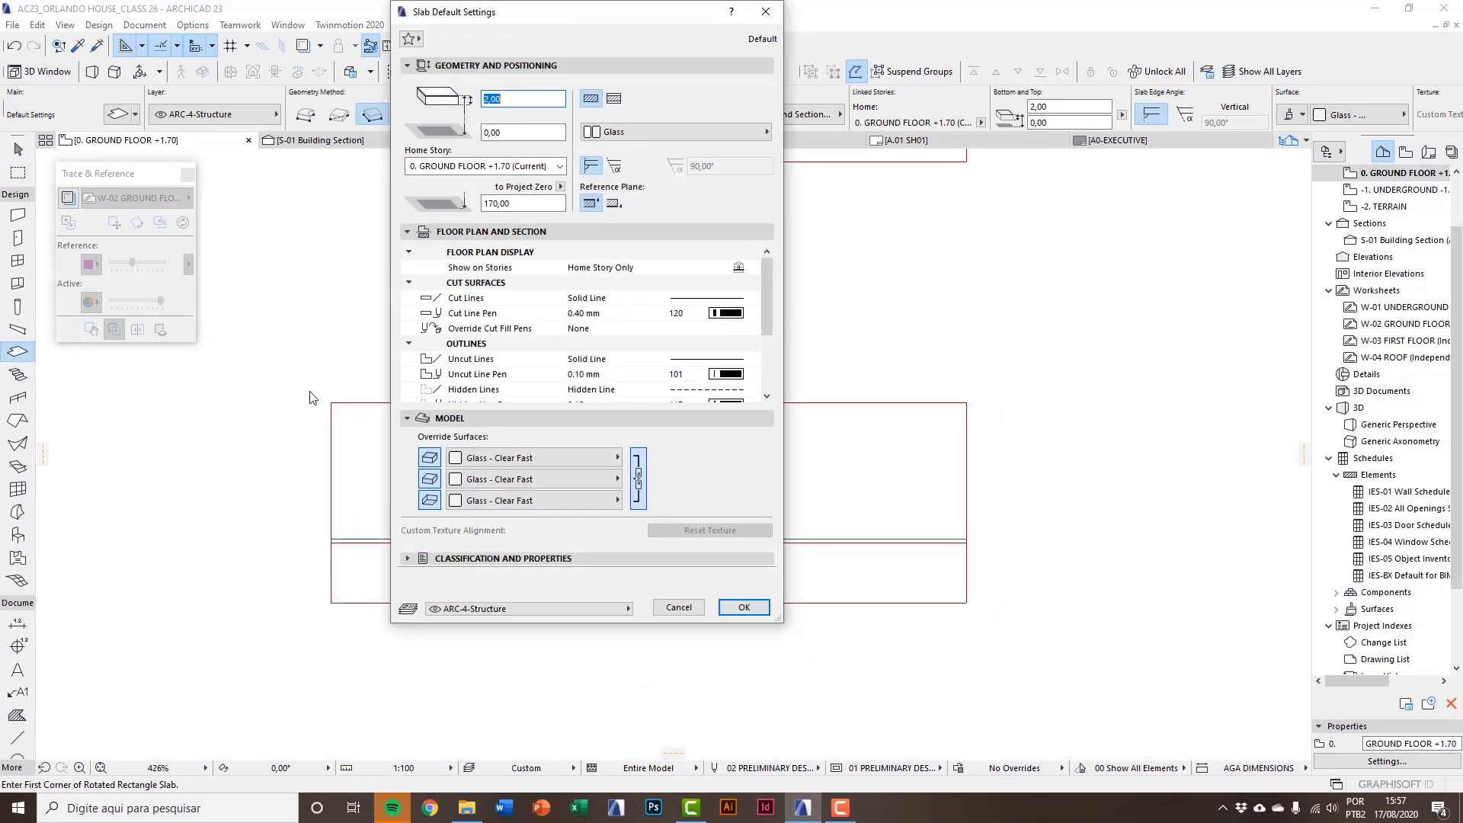
drag(523, 24, 477, 157)
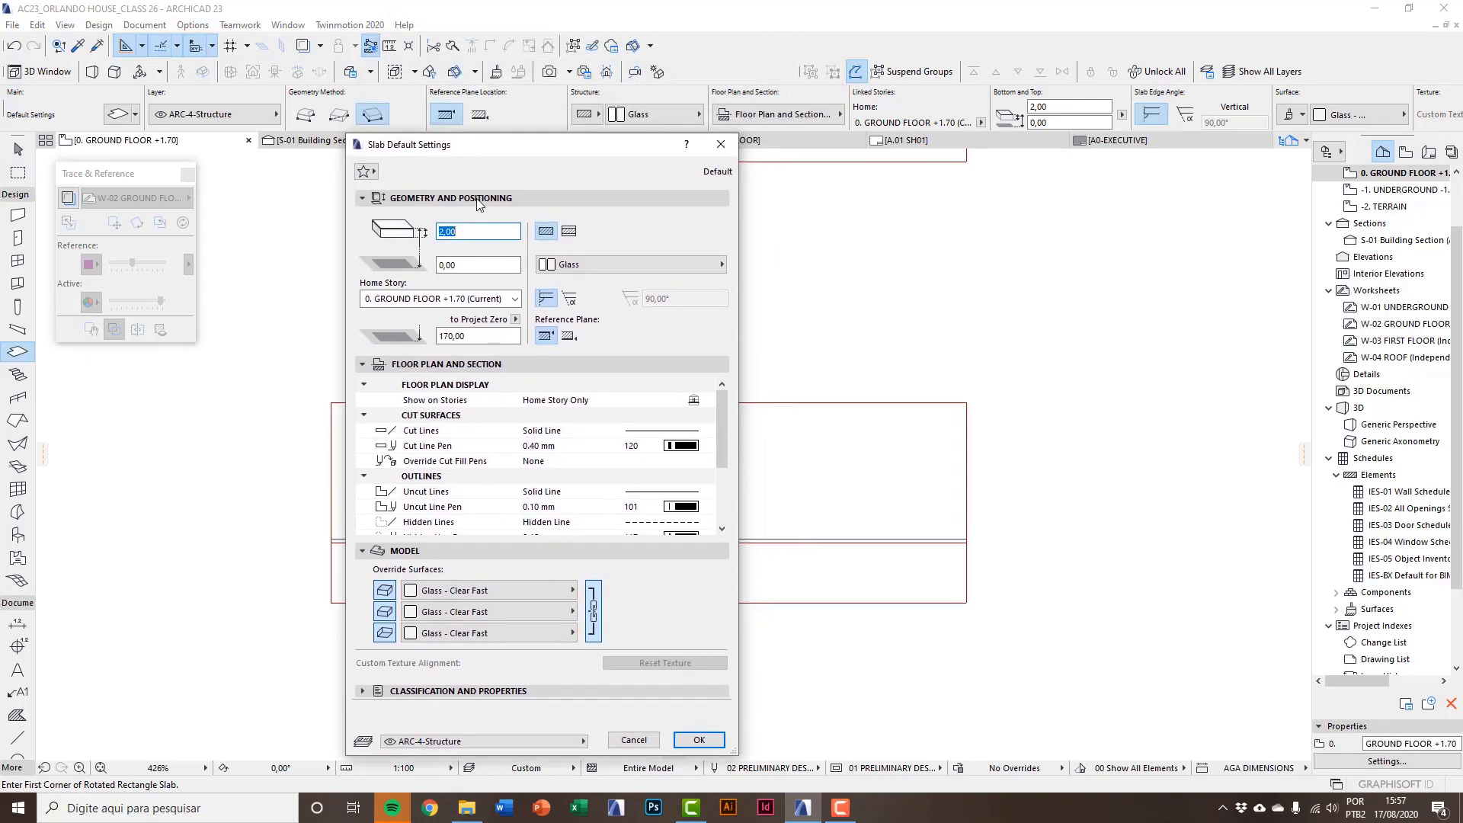
click(481, 739)
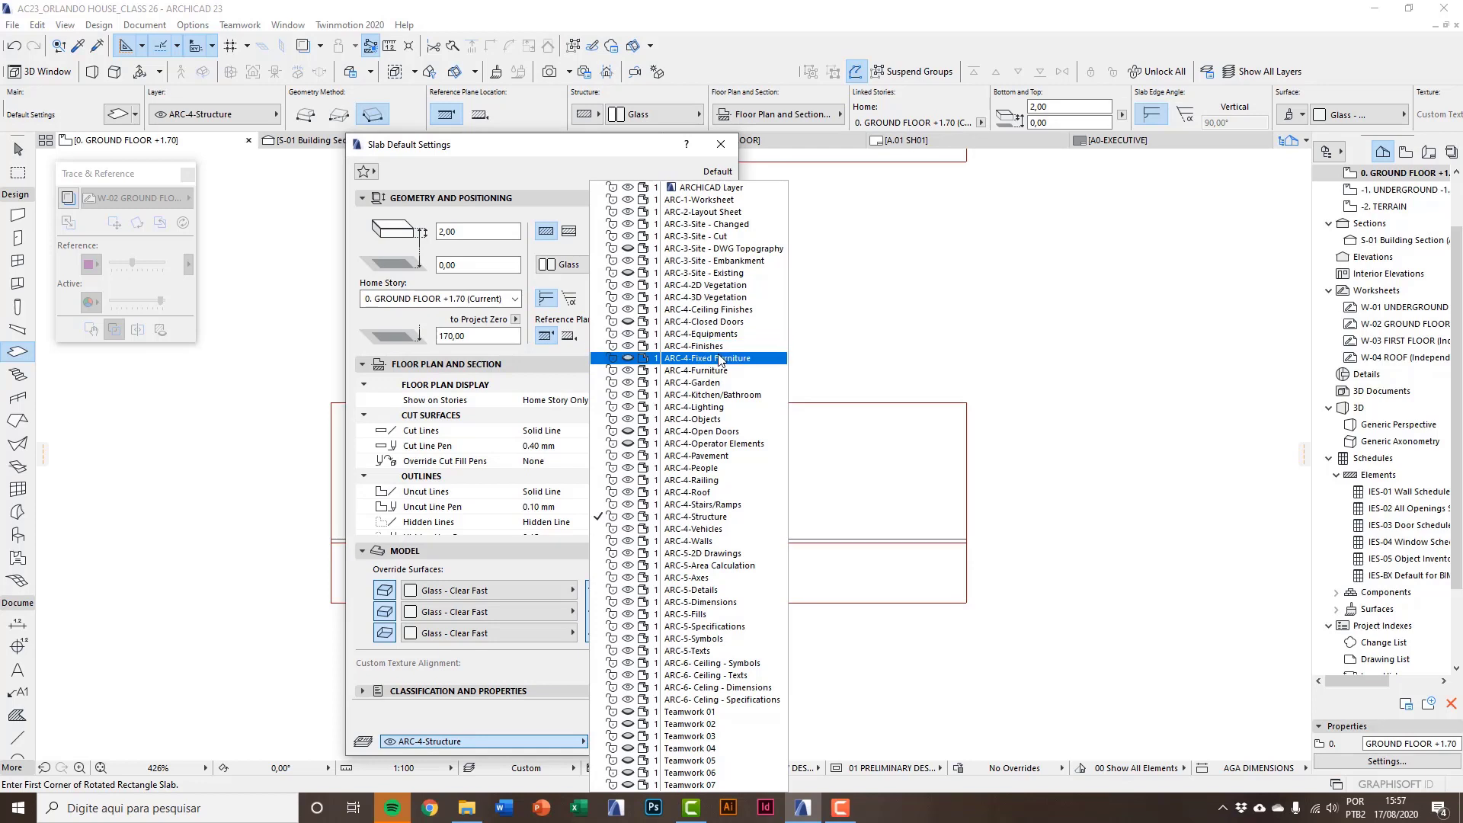
click(706, 395)
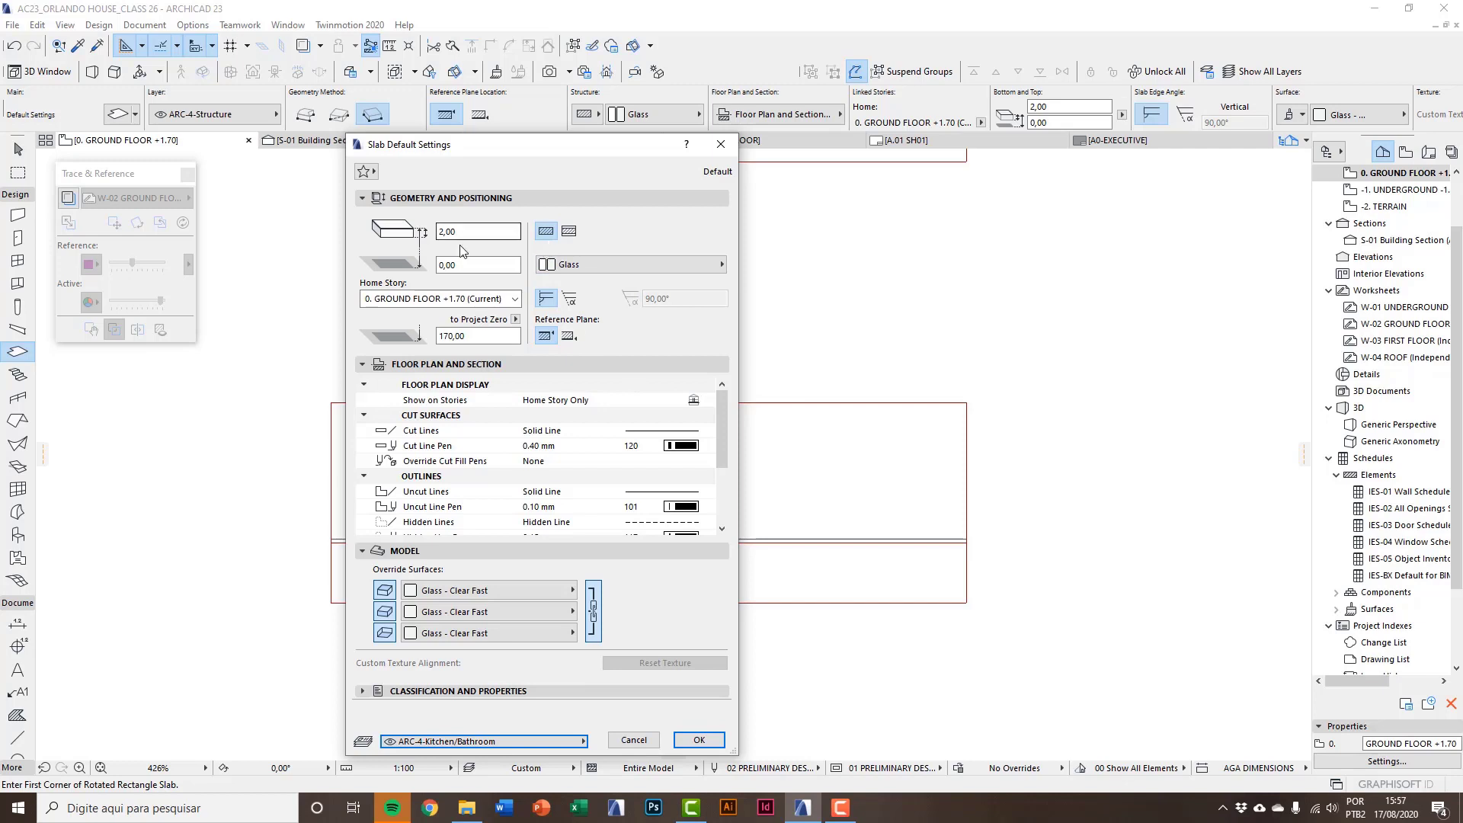
key(Tab)
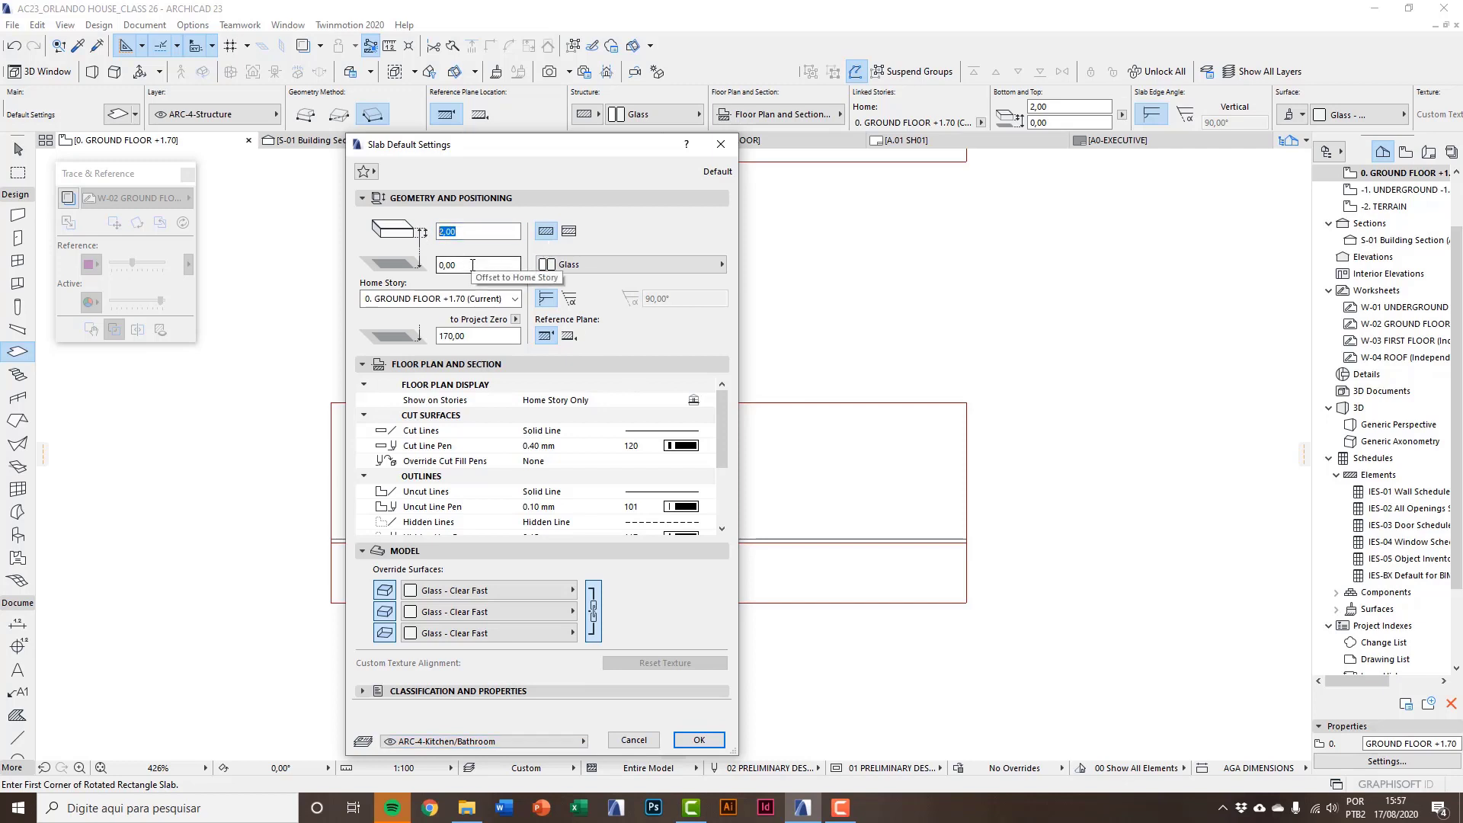
key(Tab)
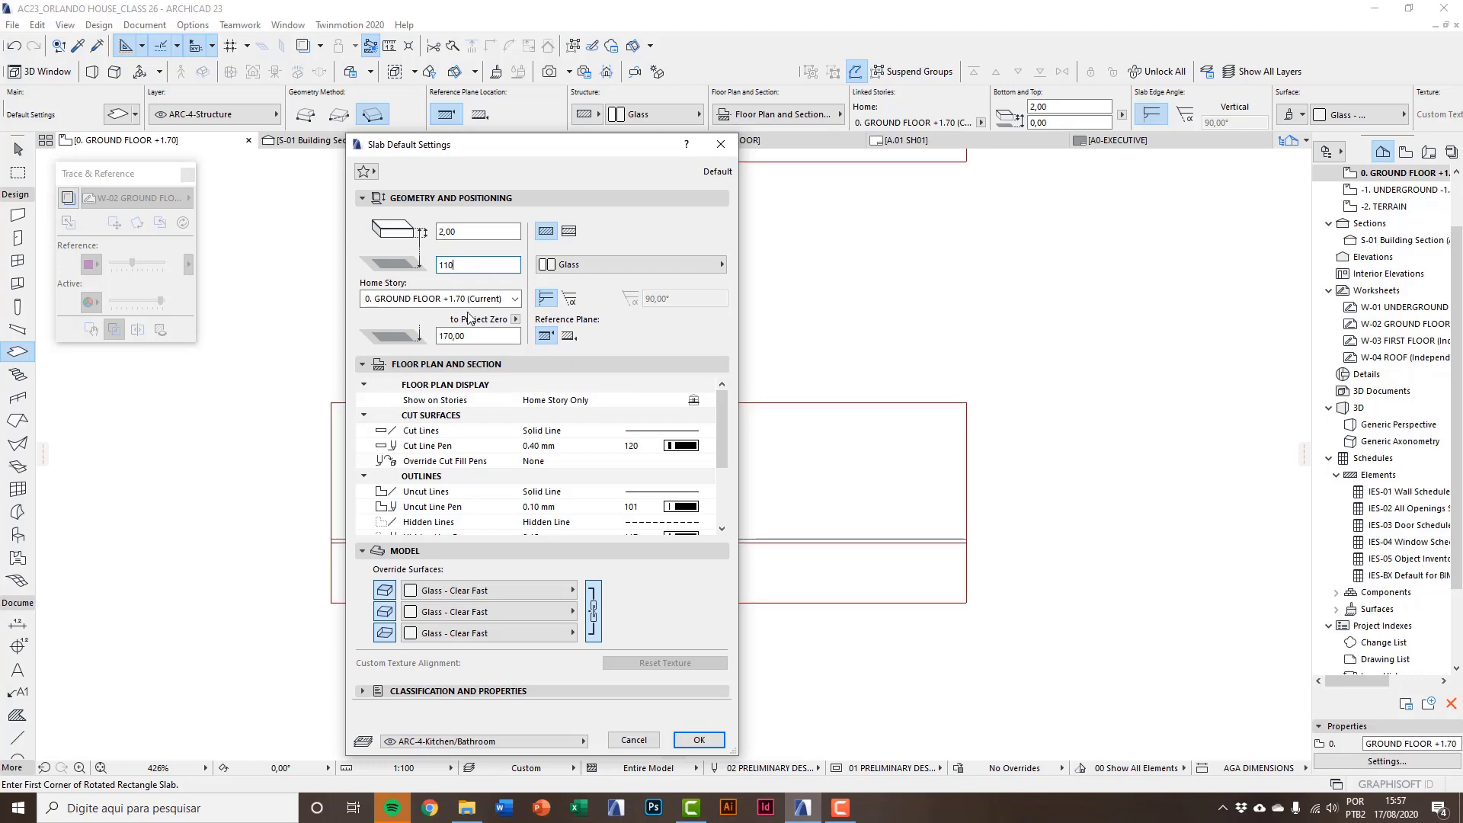
text(110)
Make the default slab's building material Stone - Finish, override its surfaces with Stone - Marble Black, and apply the settings.
click(605, 263)
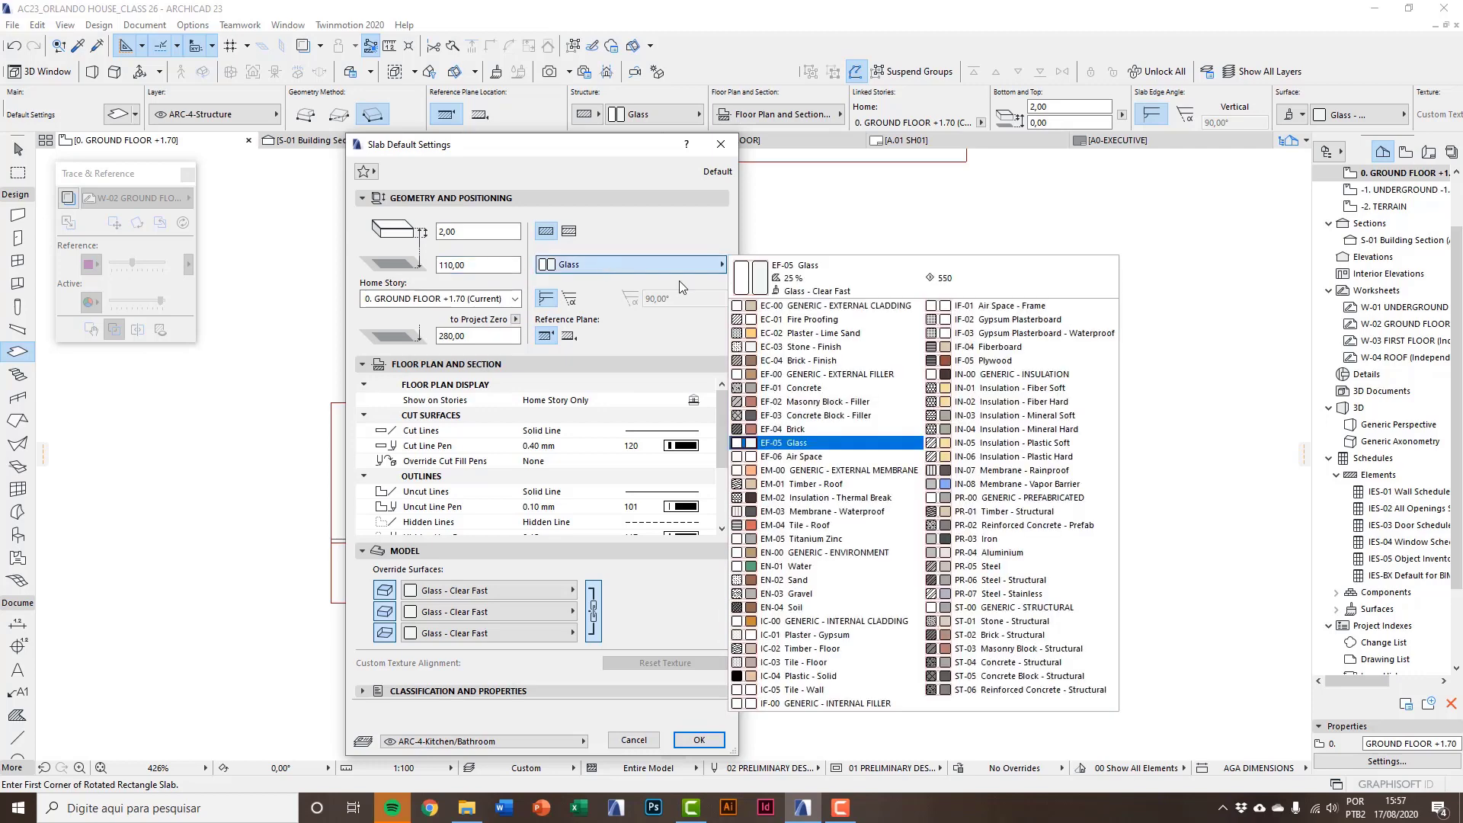
click(848, 347)
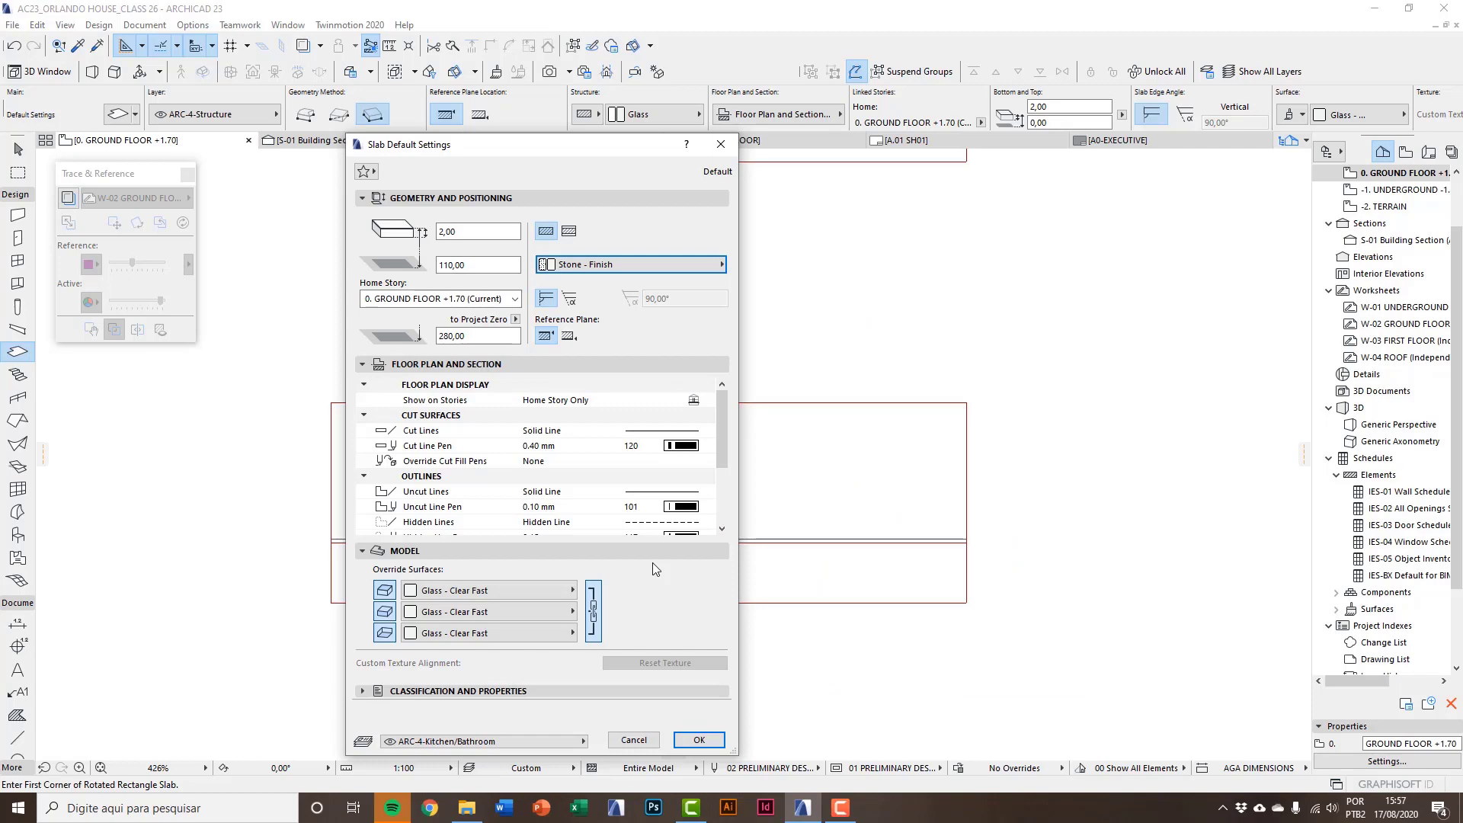
click(532, 590)
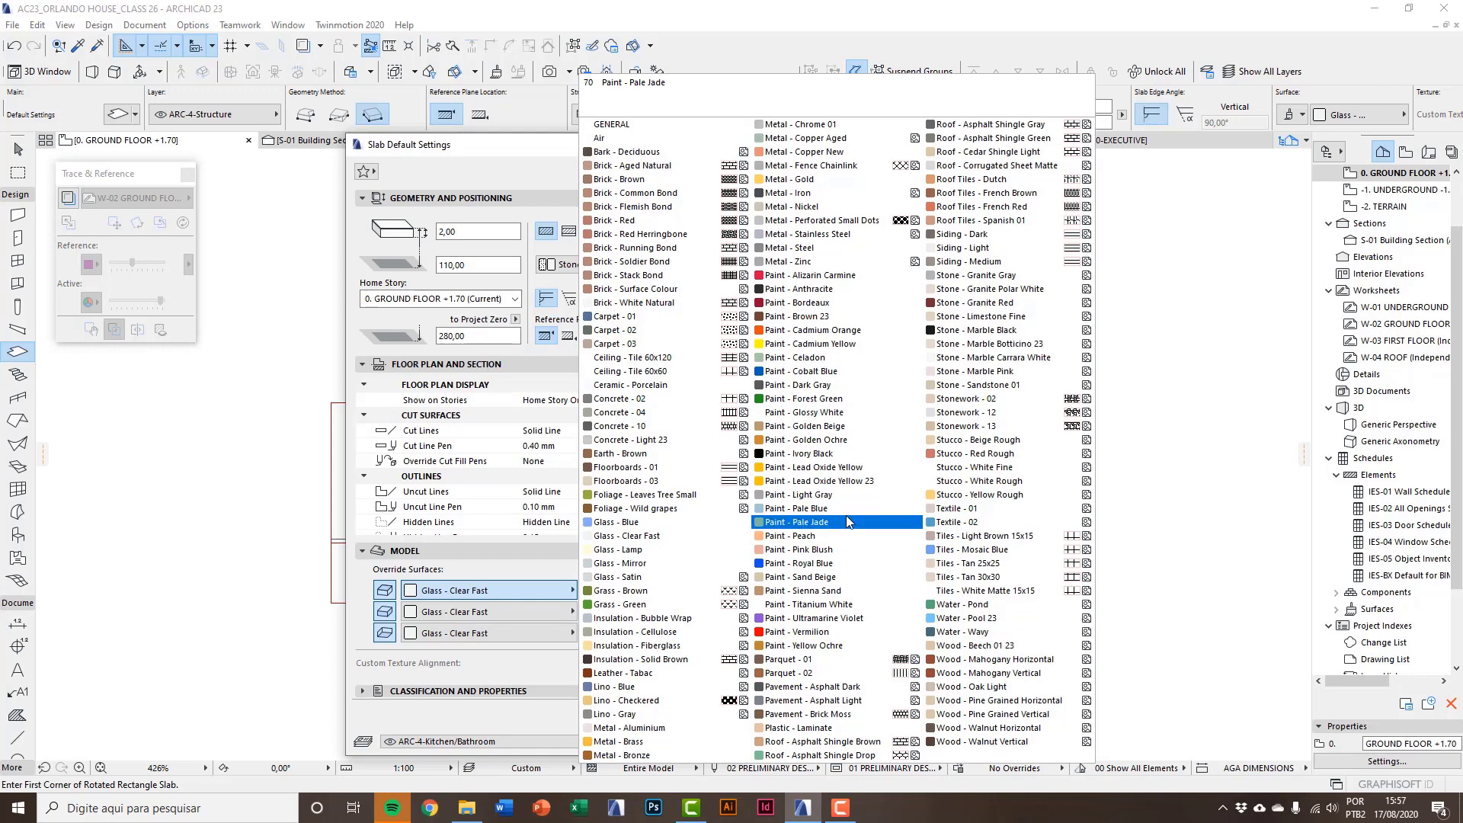
click(1029, 330)
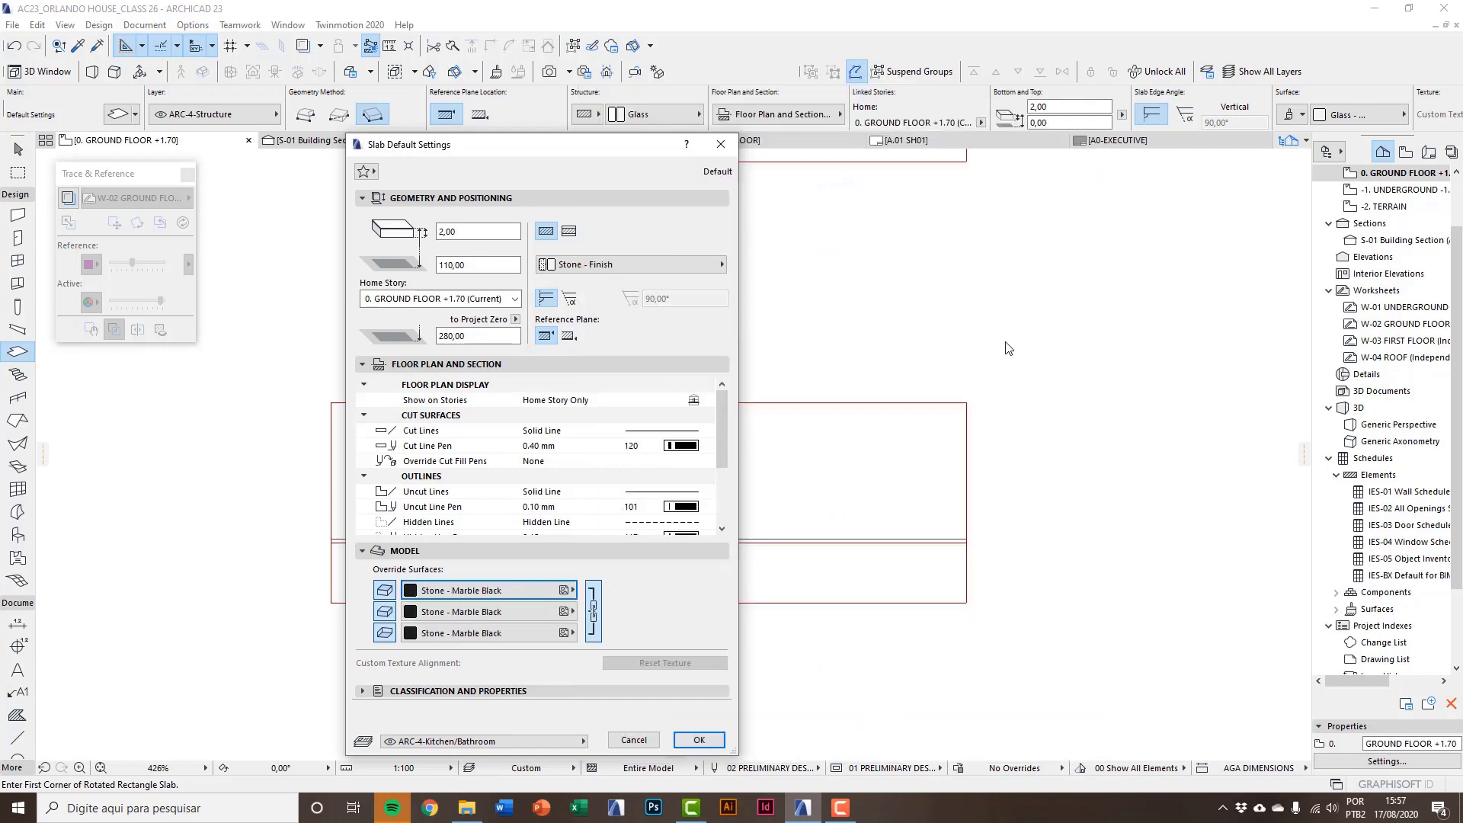
click(697, 739)
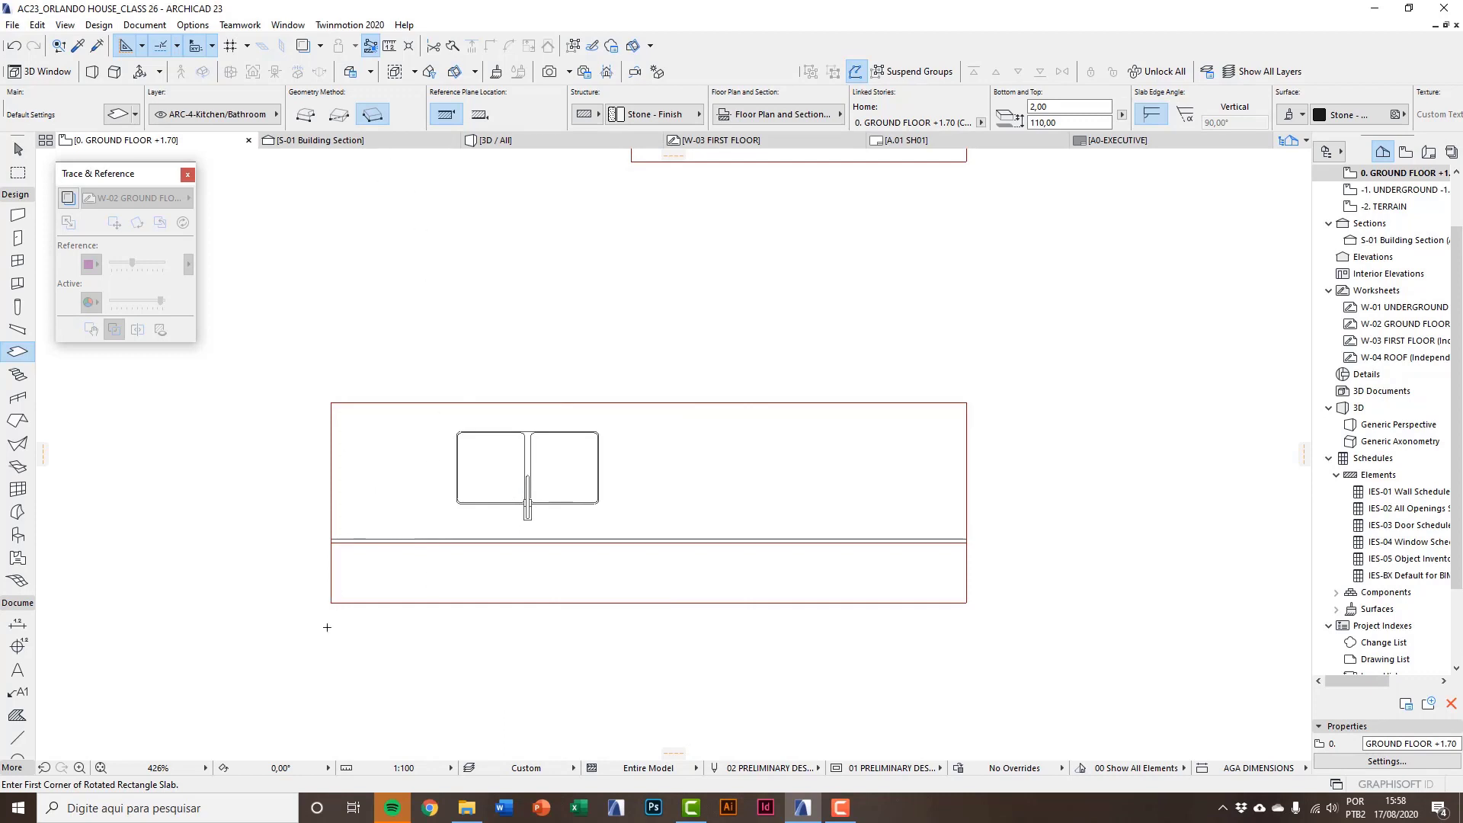
Draw a rectangular slab over the narrow strip behind the sink, from the cabinet's backsplash line to the opposite outline corner, and check it in 3D.
scroll(350, 591, up, 3)
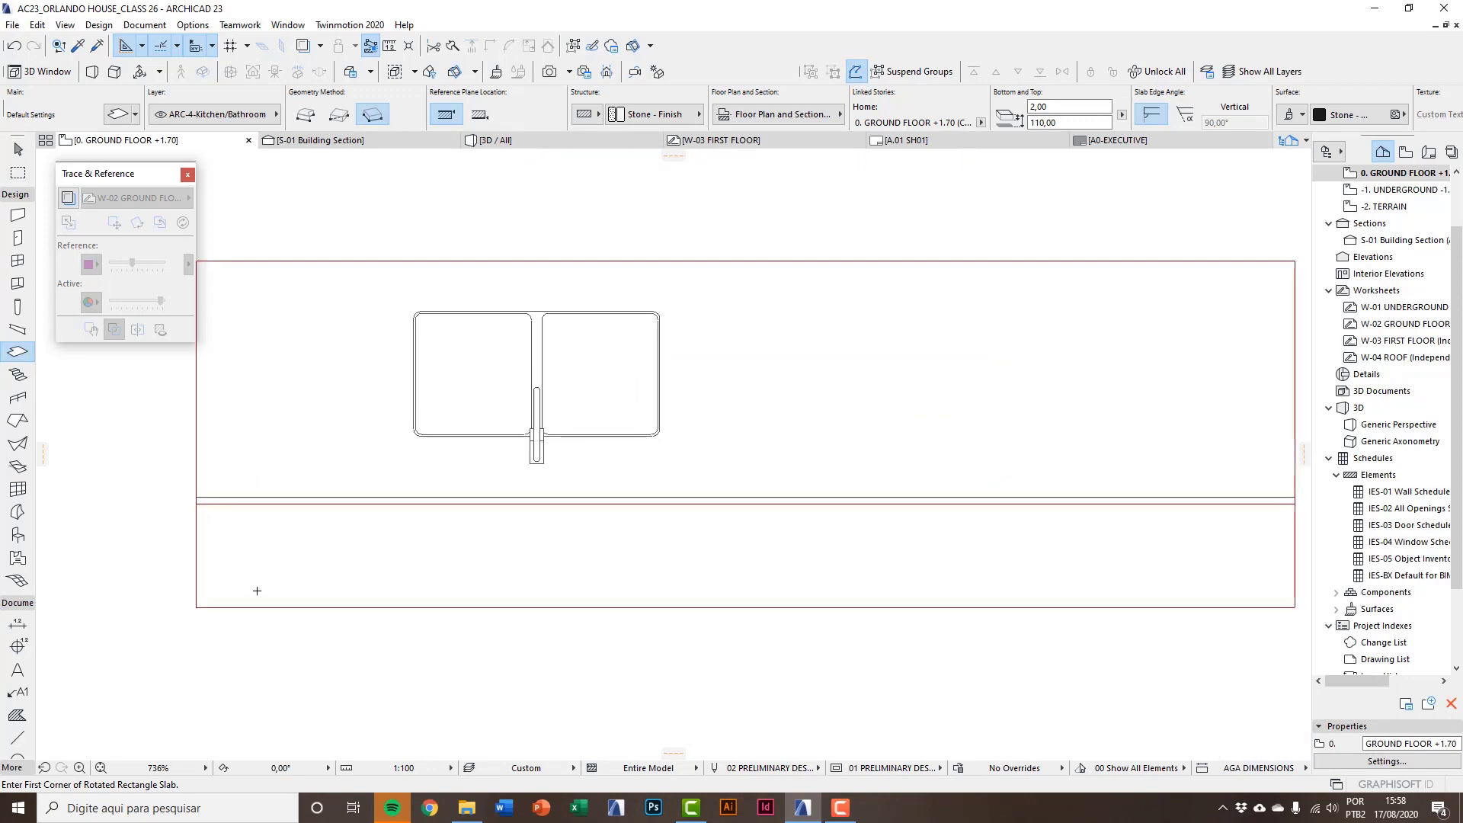
click(339, 114)
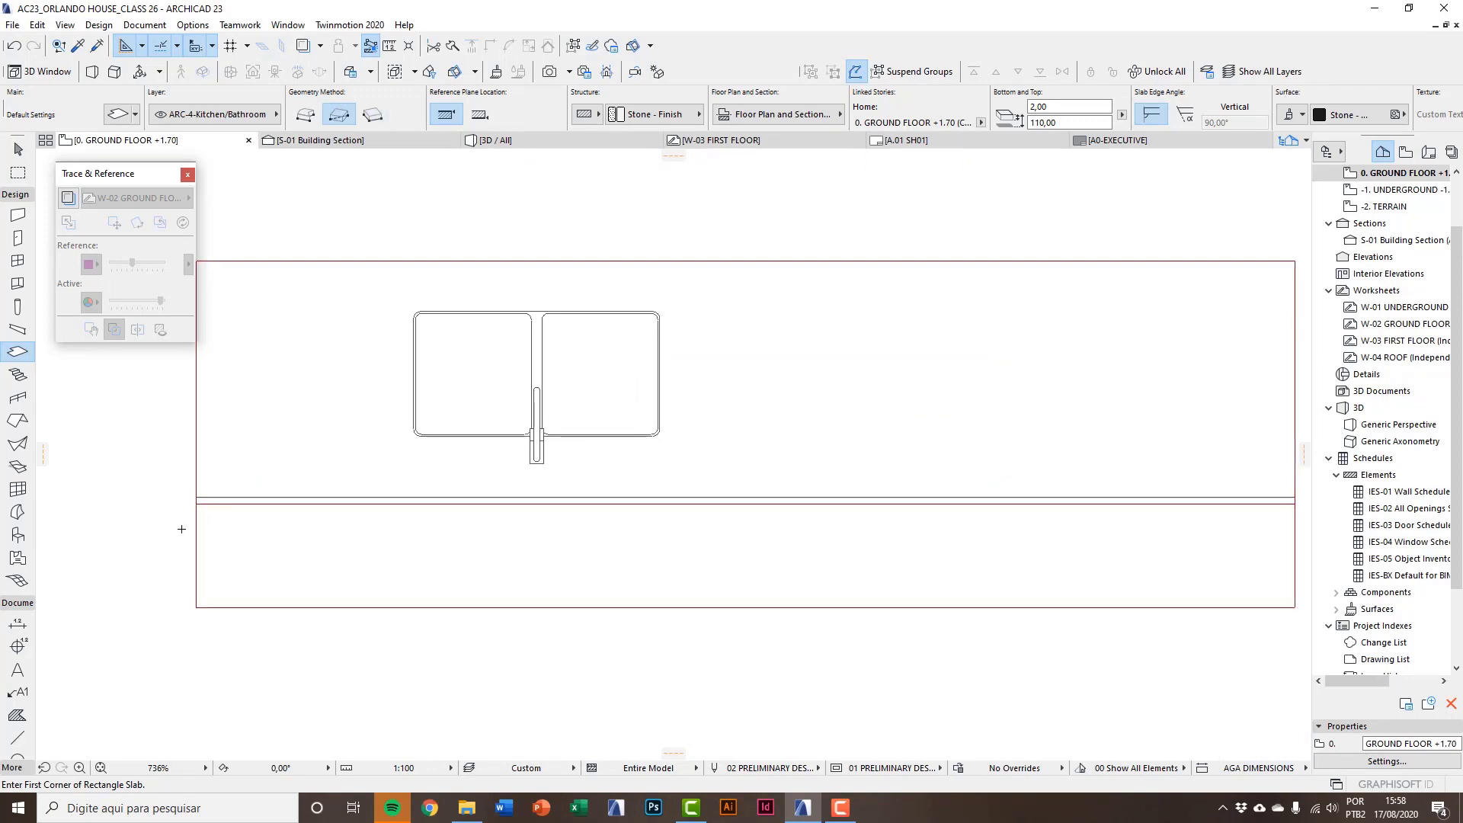
scroll(195, 501, up, 2)
click(195, 502)
scroll(95, 579, down, 4)
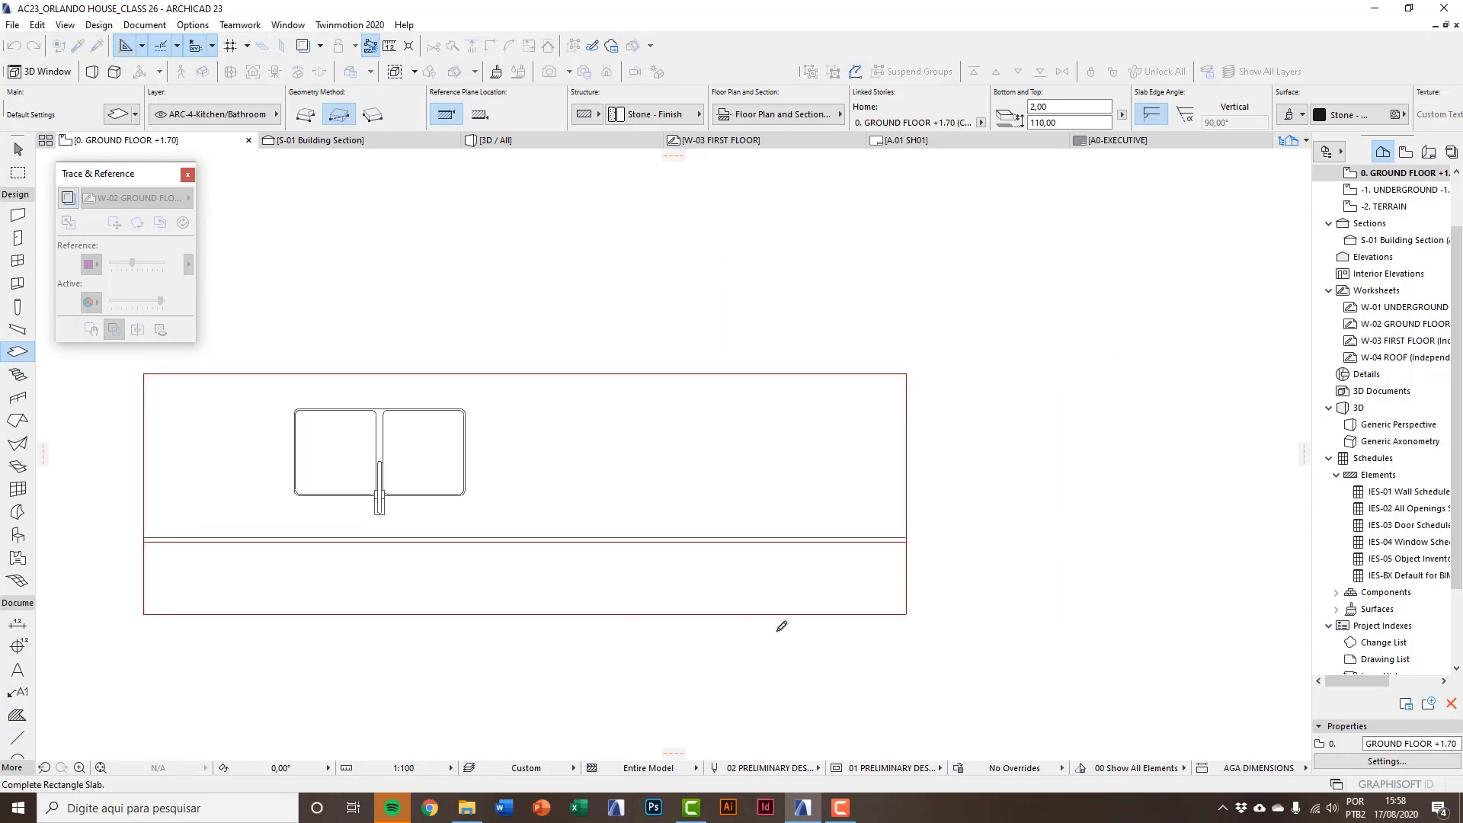
click(908, 612)
middle_drag(748, 602, 779, 605)
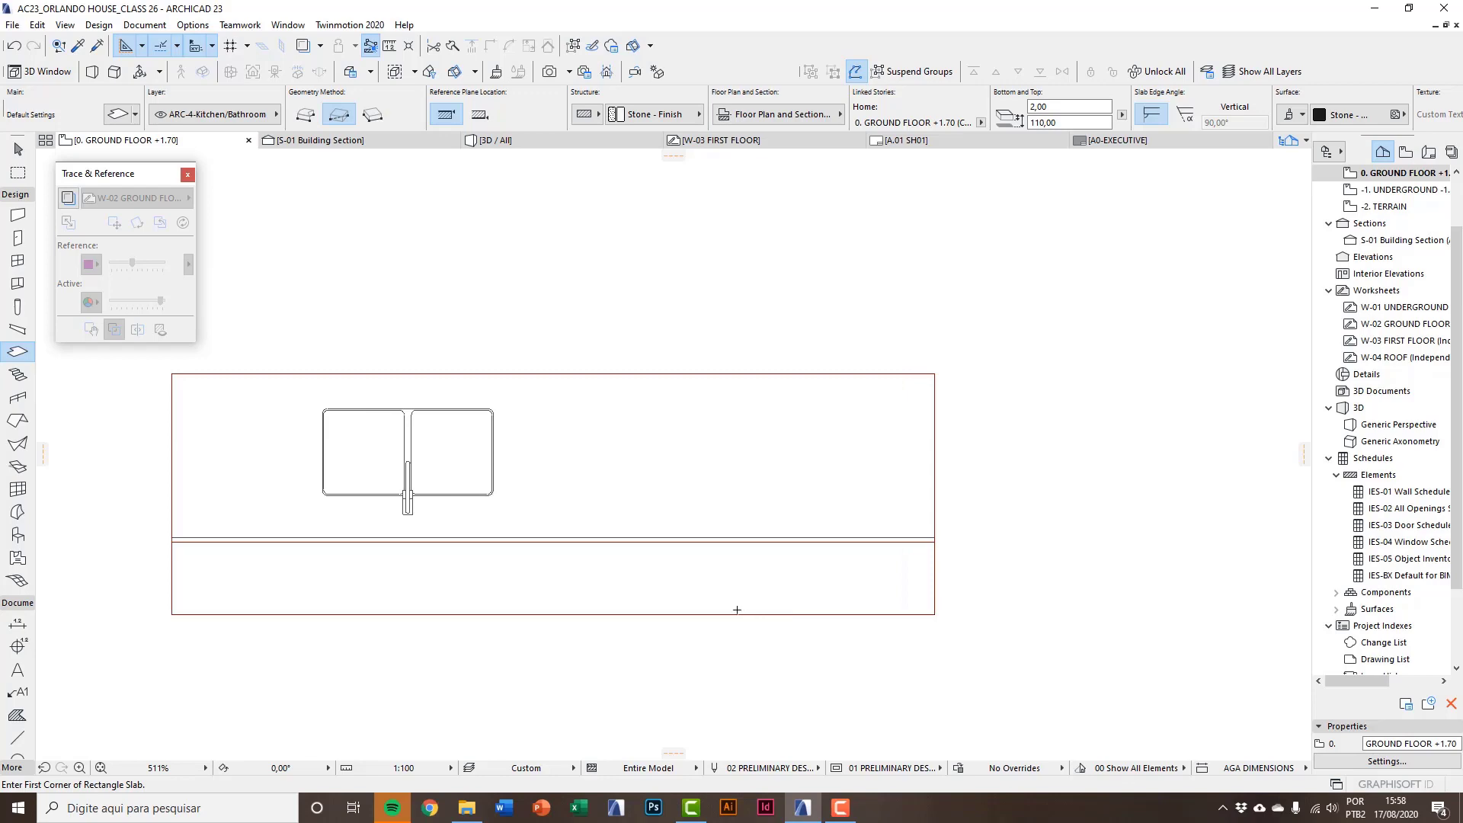
key(Escape)
key(F3)
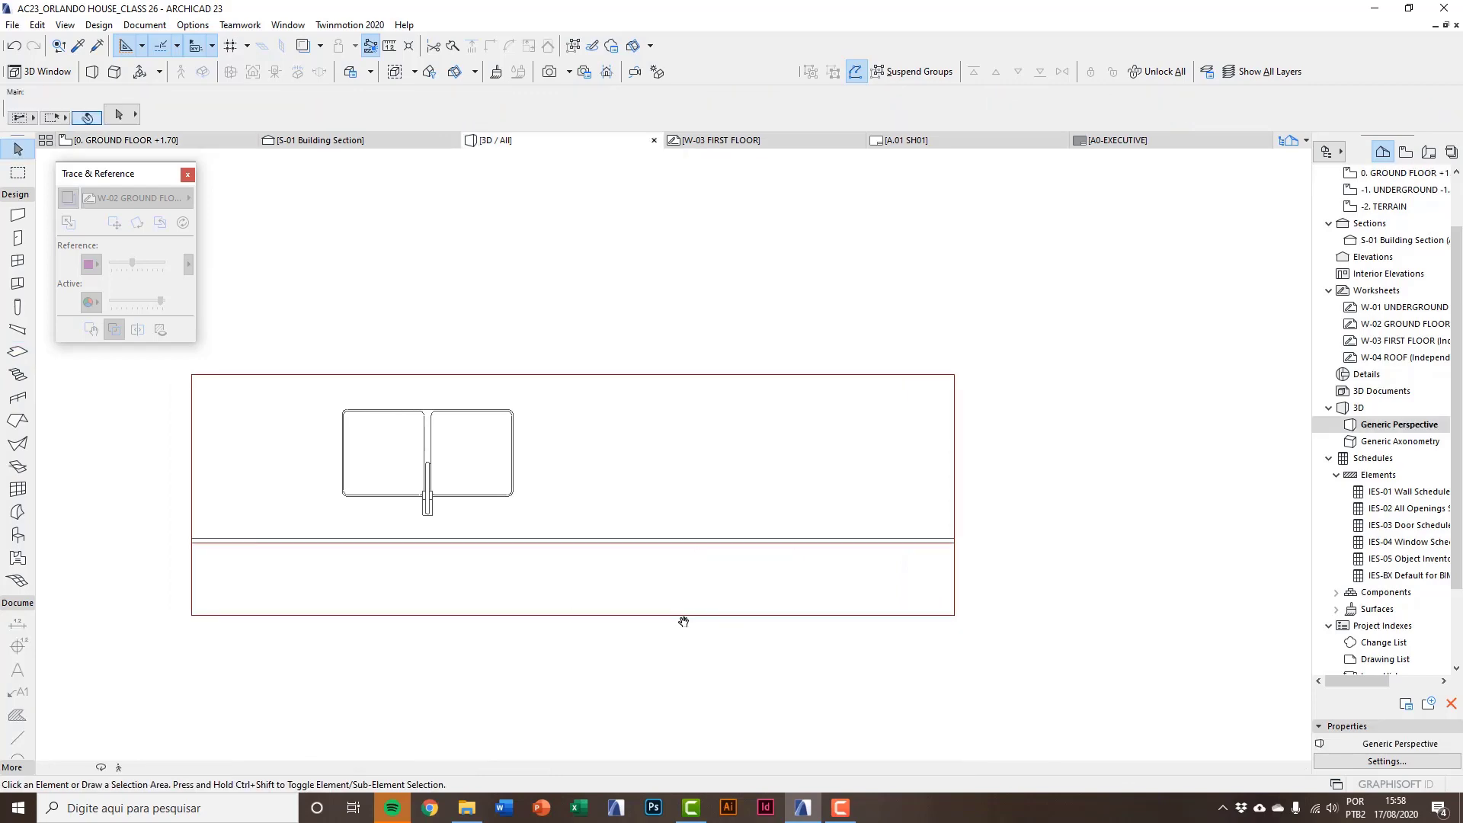
scroll(512, 512, up, 3)
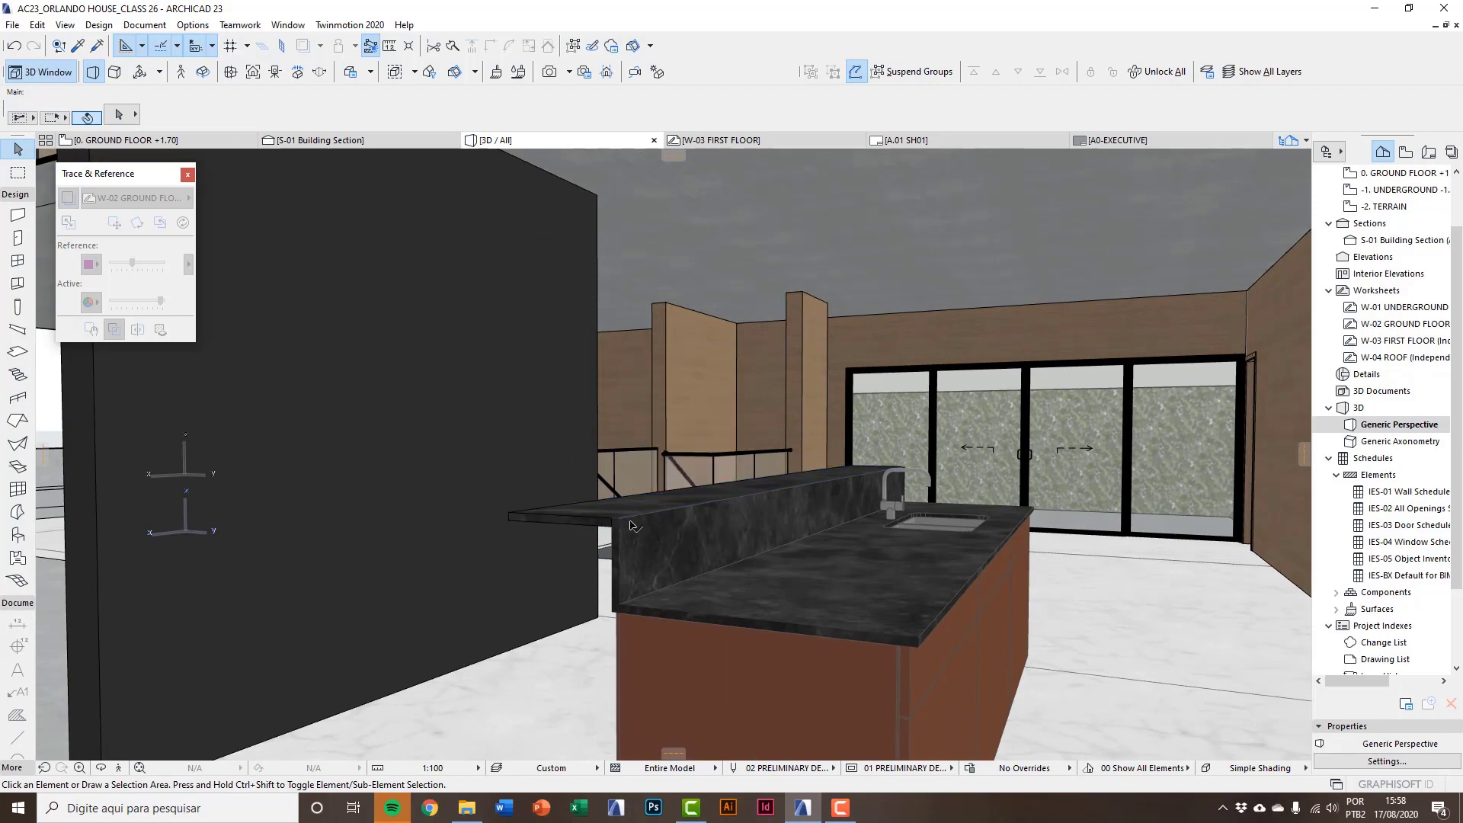
middle_drag(665, 587, 673, 595)
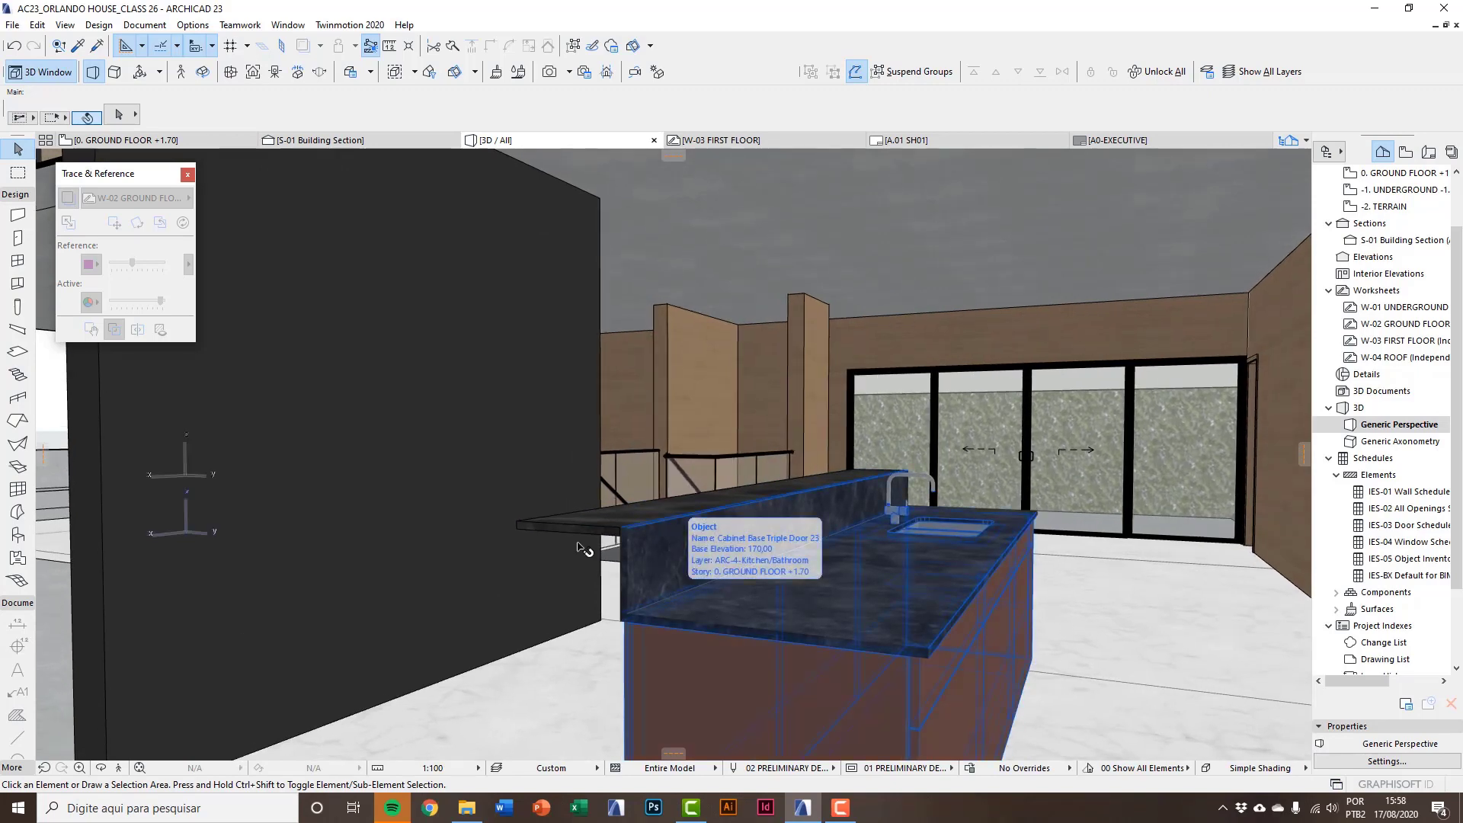
On the ground floor plan, set the default wall's layer to ARC-4-Kitchen/Bathroom and override its surfaces with Stone - Marble Black.
key(F2)
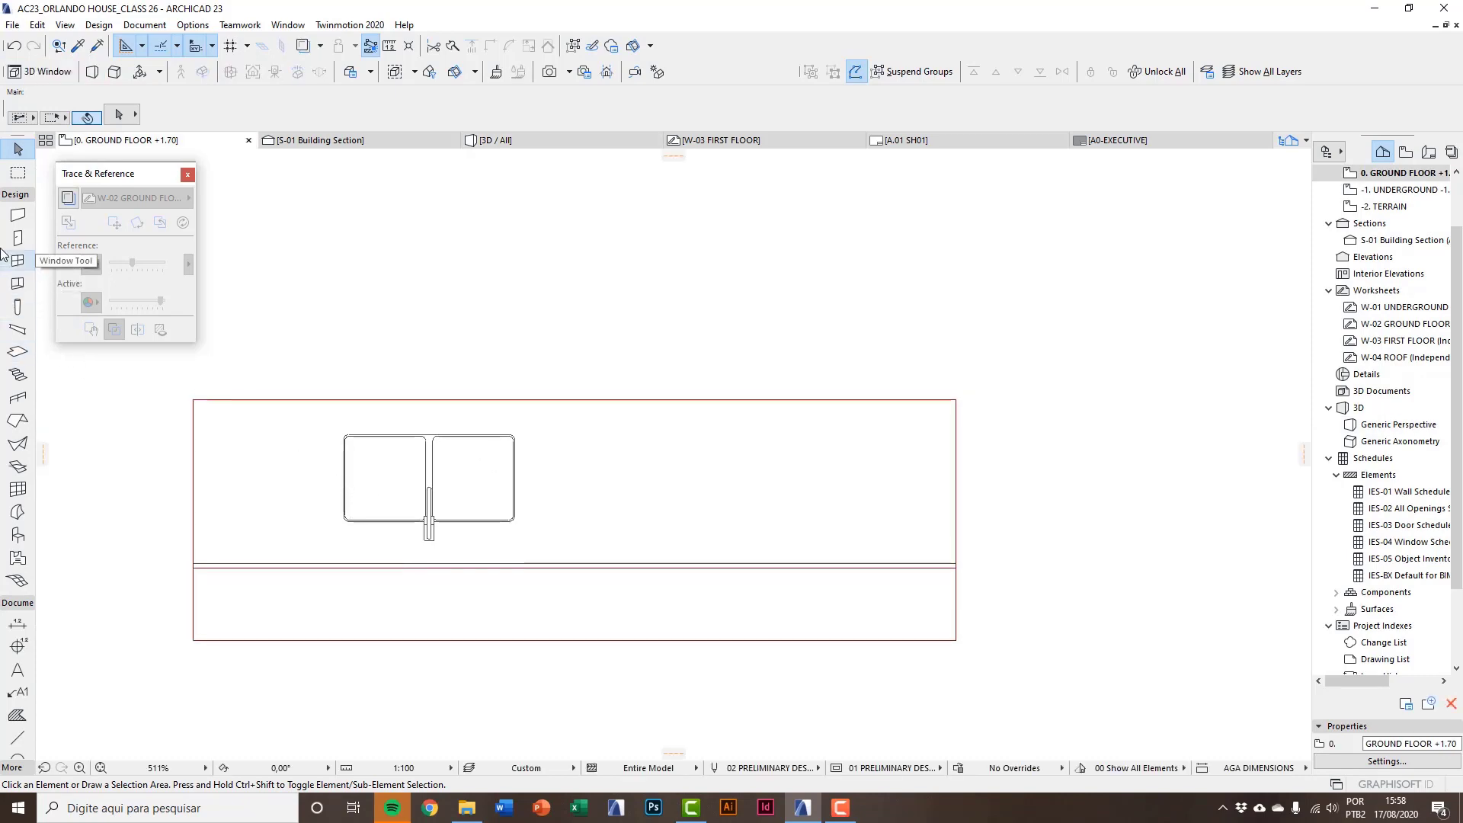
double_click(18, 215)
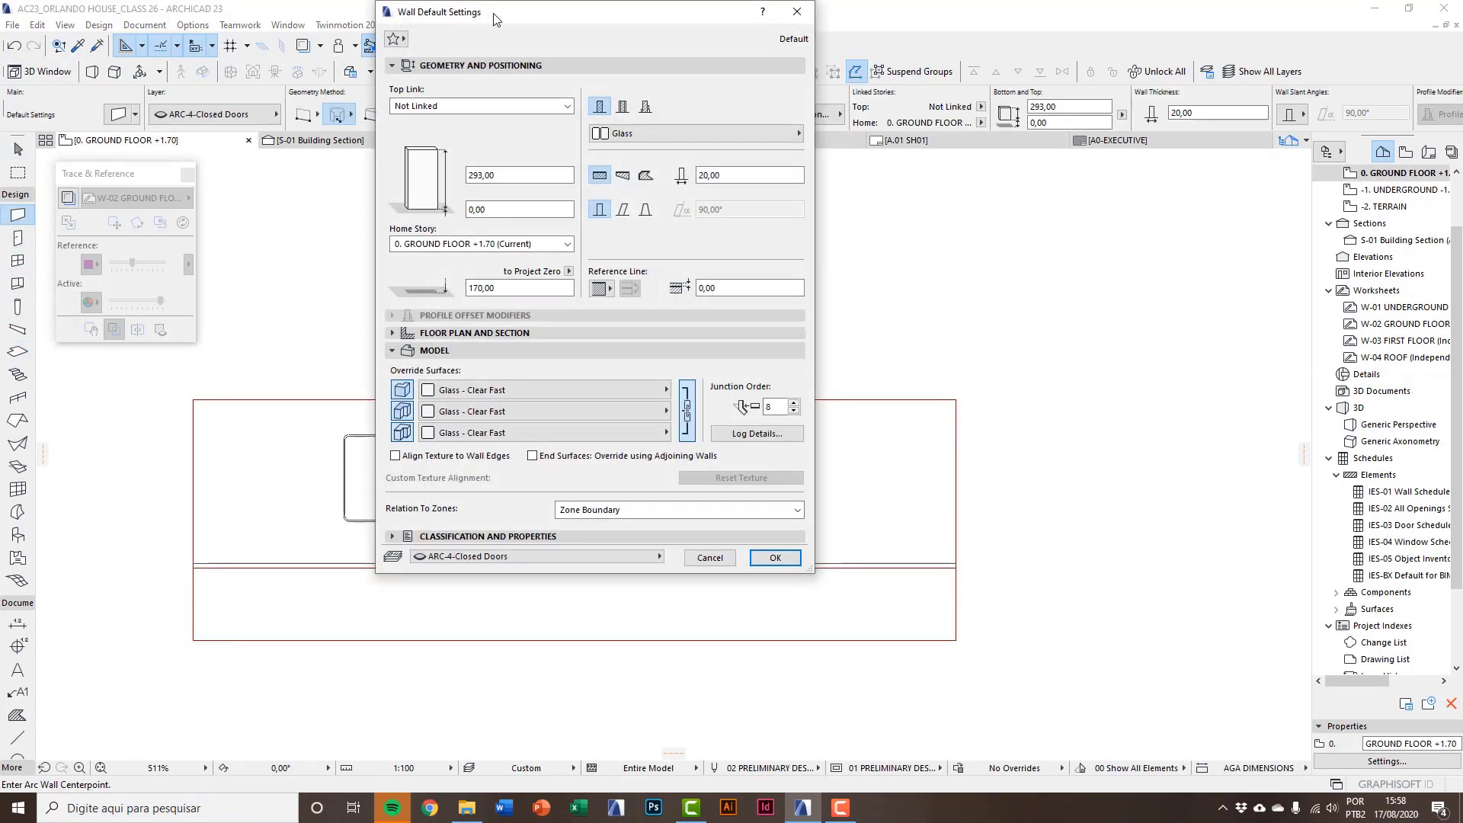
drag(497, 19, 495, 109)
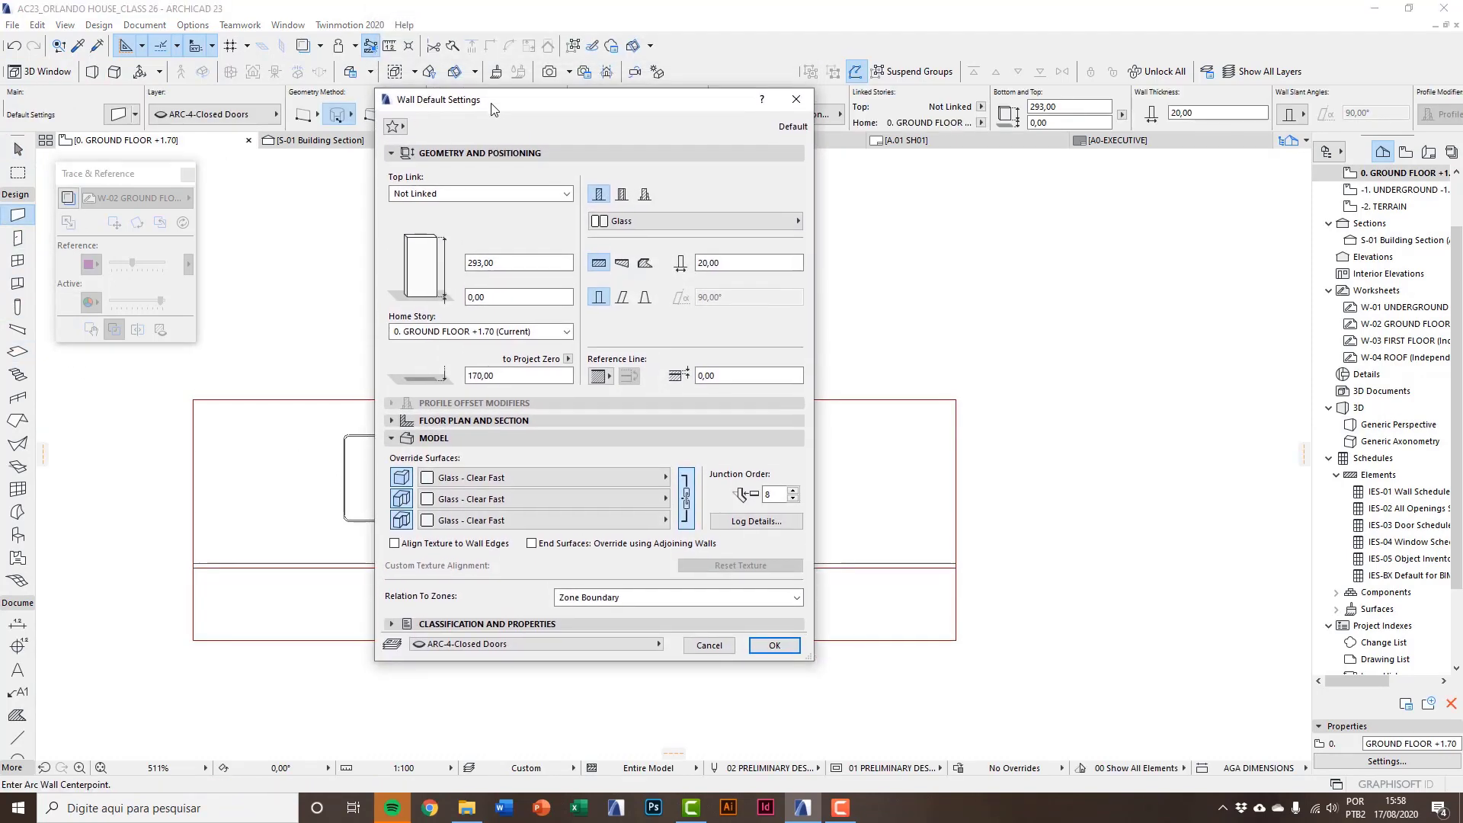
click(608, 654)
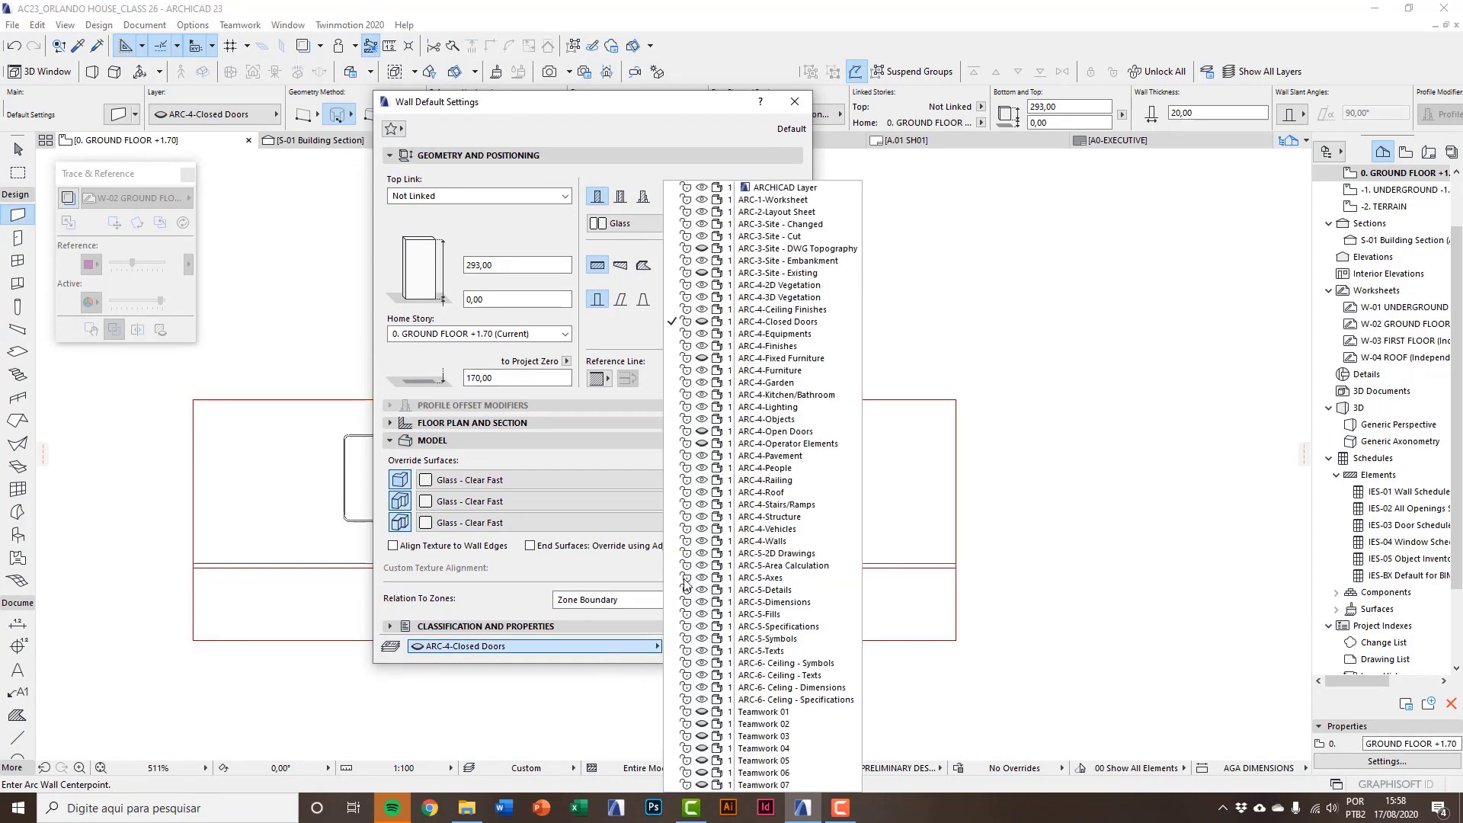
click(796, 394)
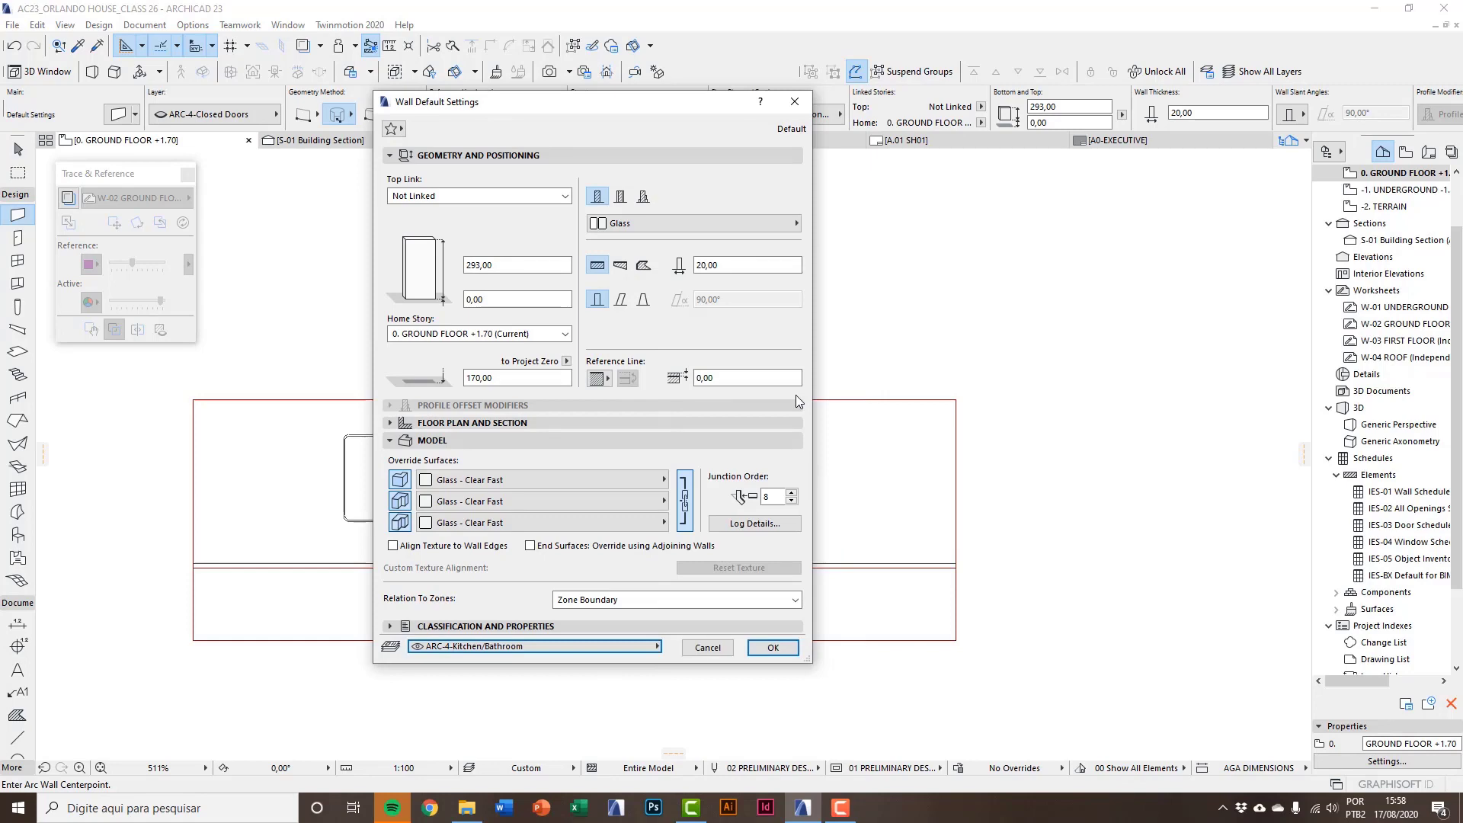
click(663, 501)
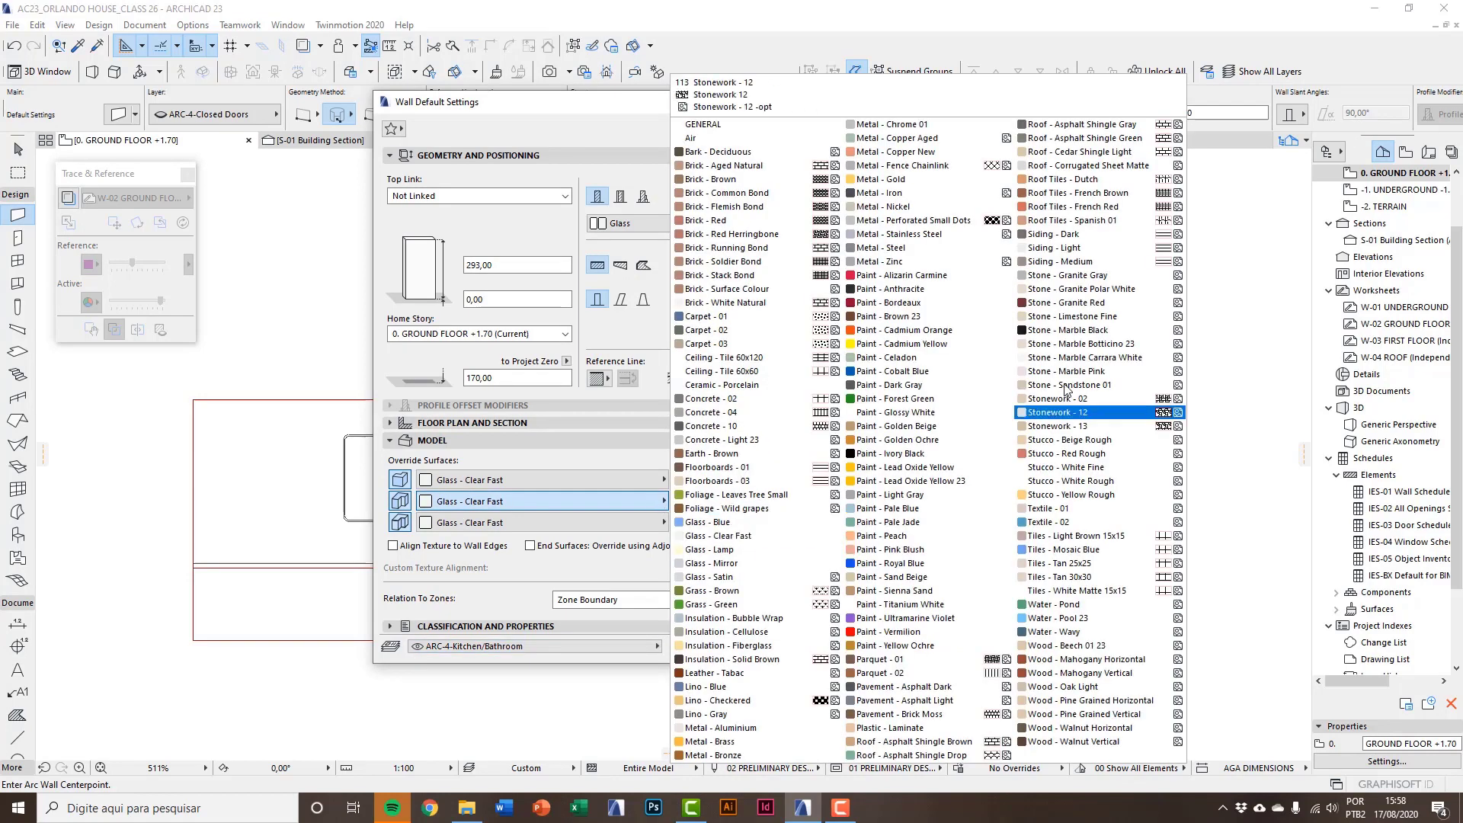
click(1067, 331)
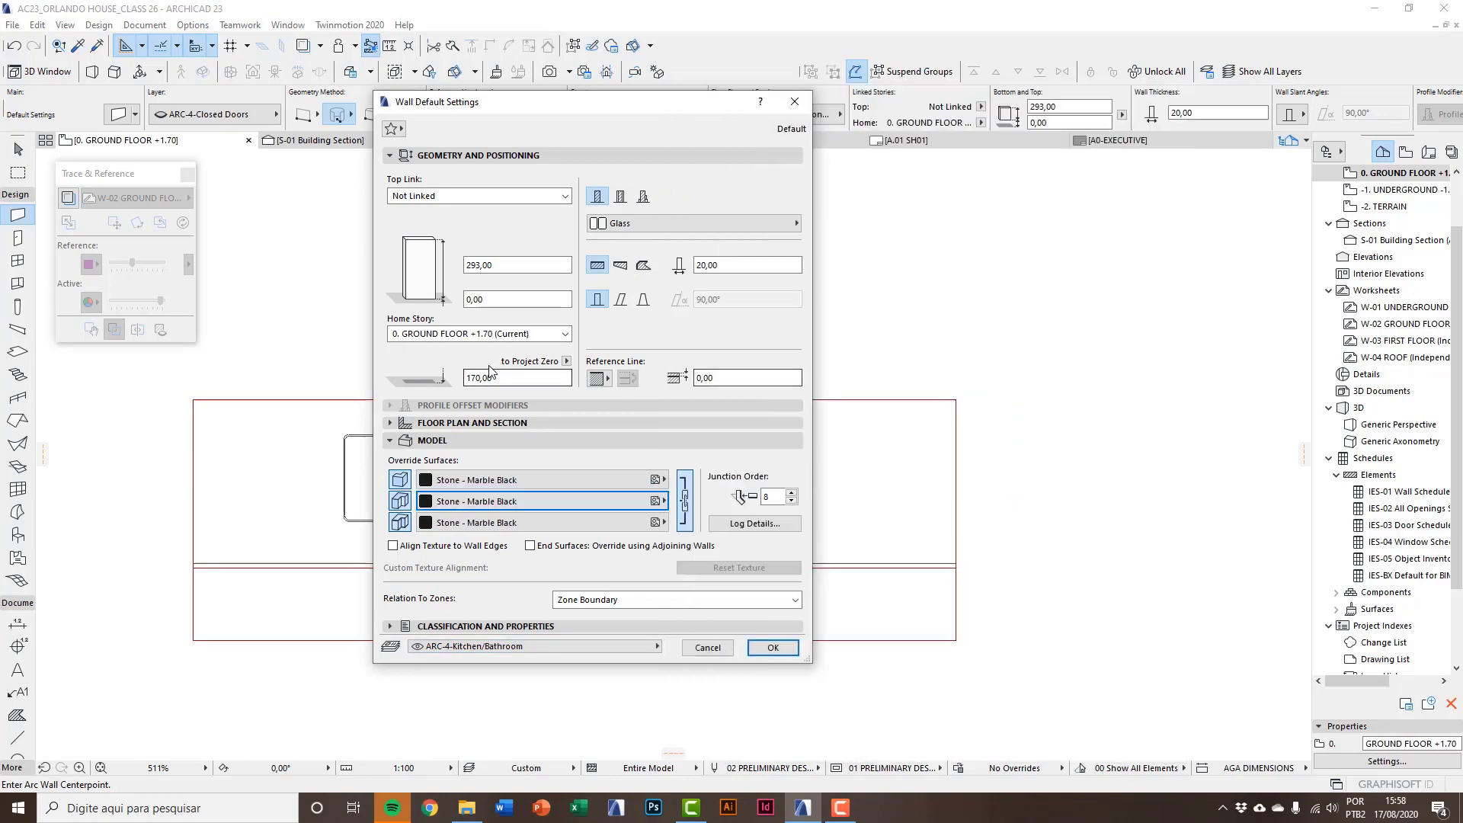
Keep the default wall's top not linked and set its height to 8, thickness to 2 and bottom offset to the home story to 100.
click(457, 196)
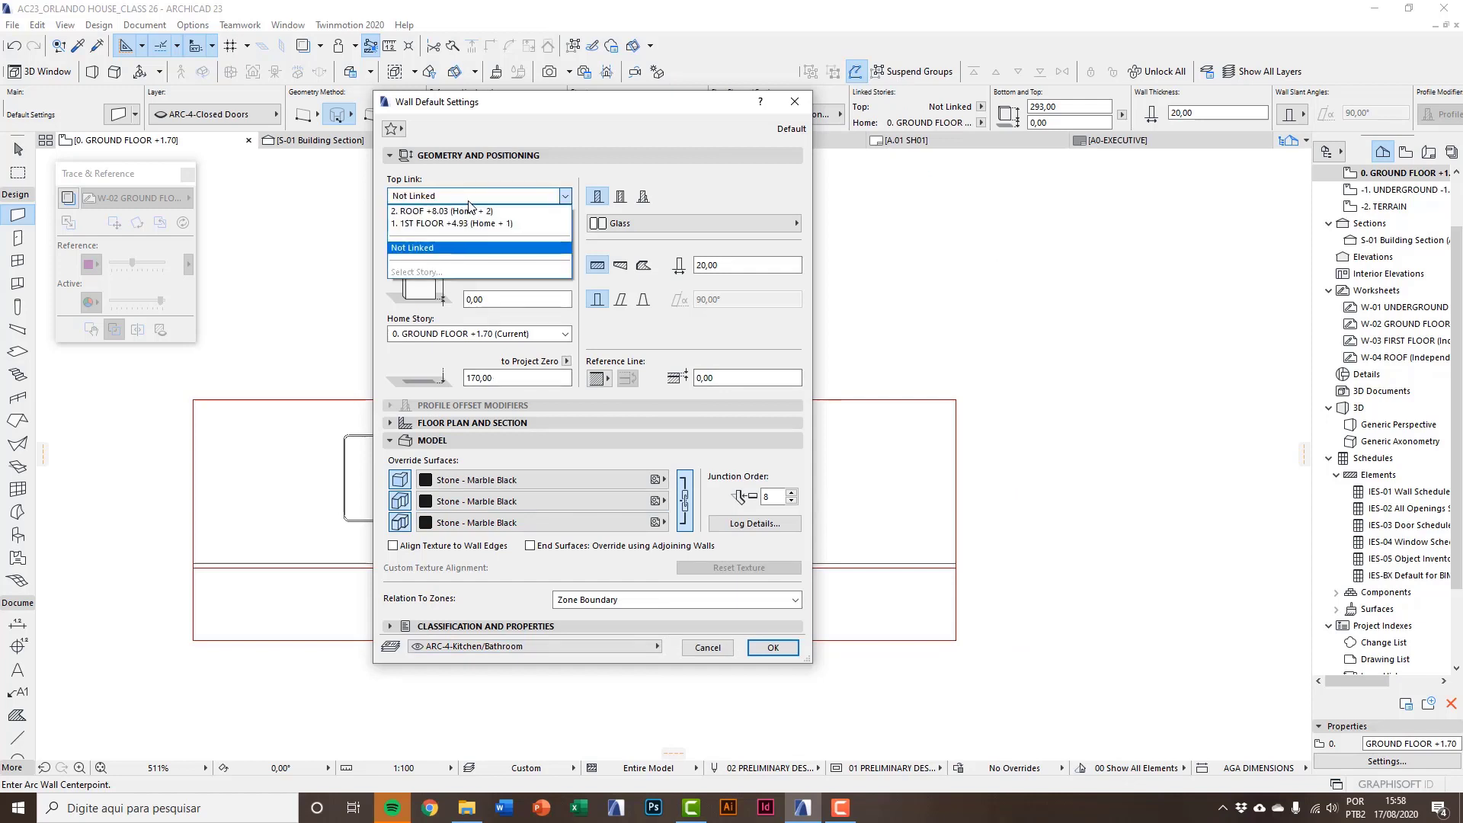
click(442, 248)
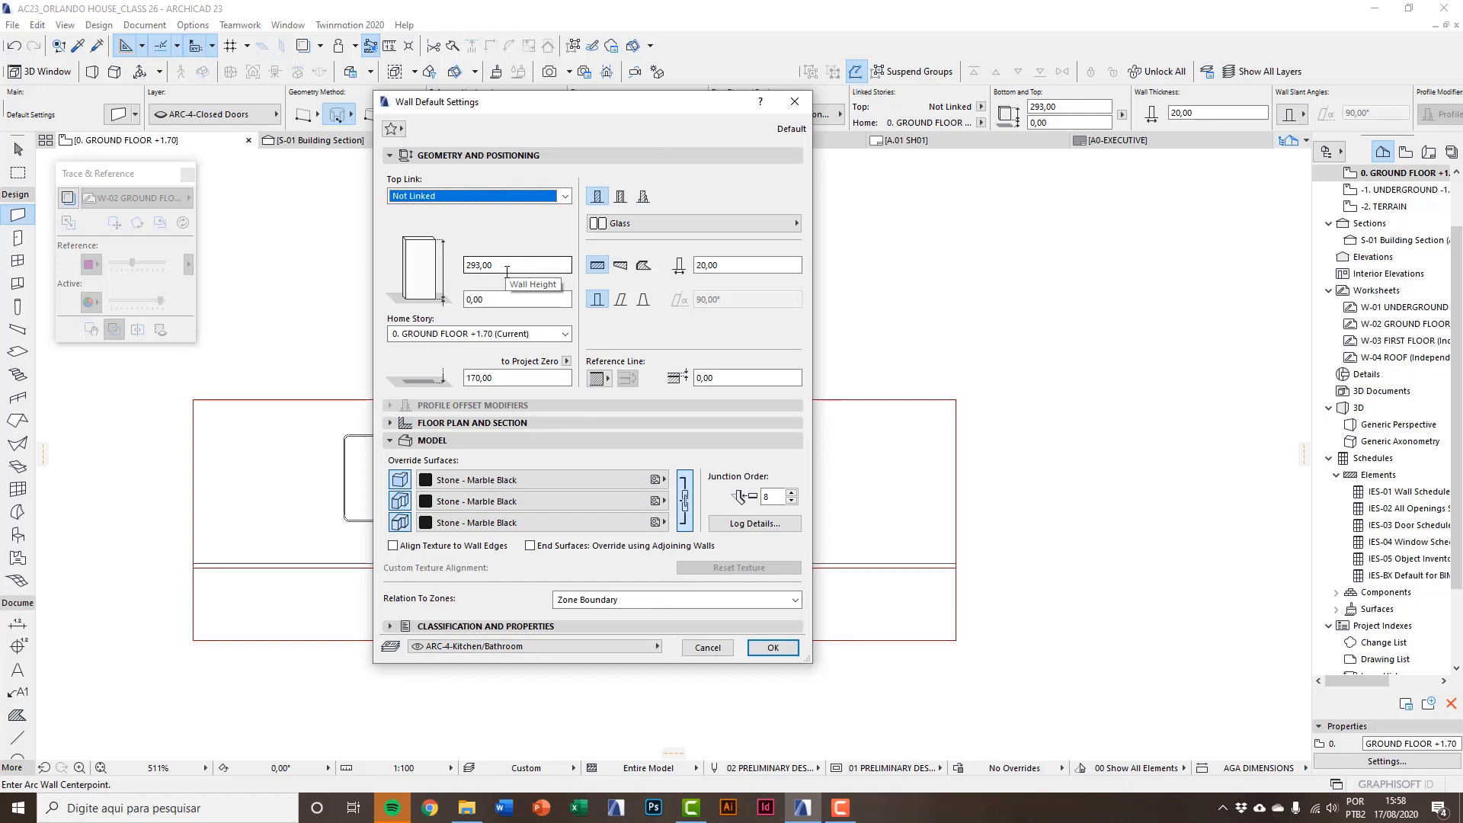
click(507, 267)
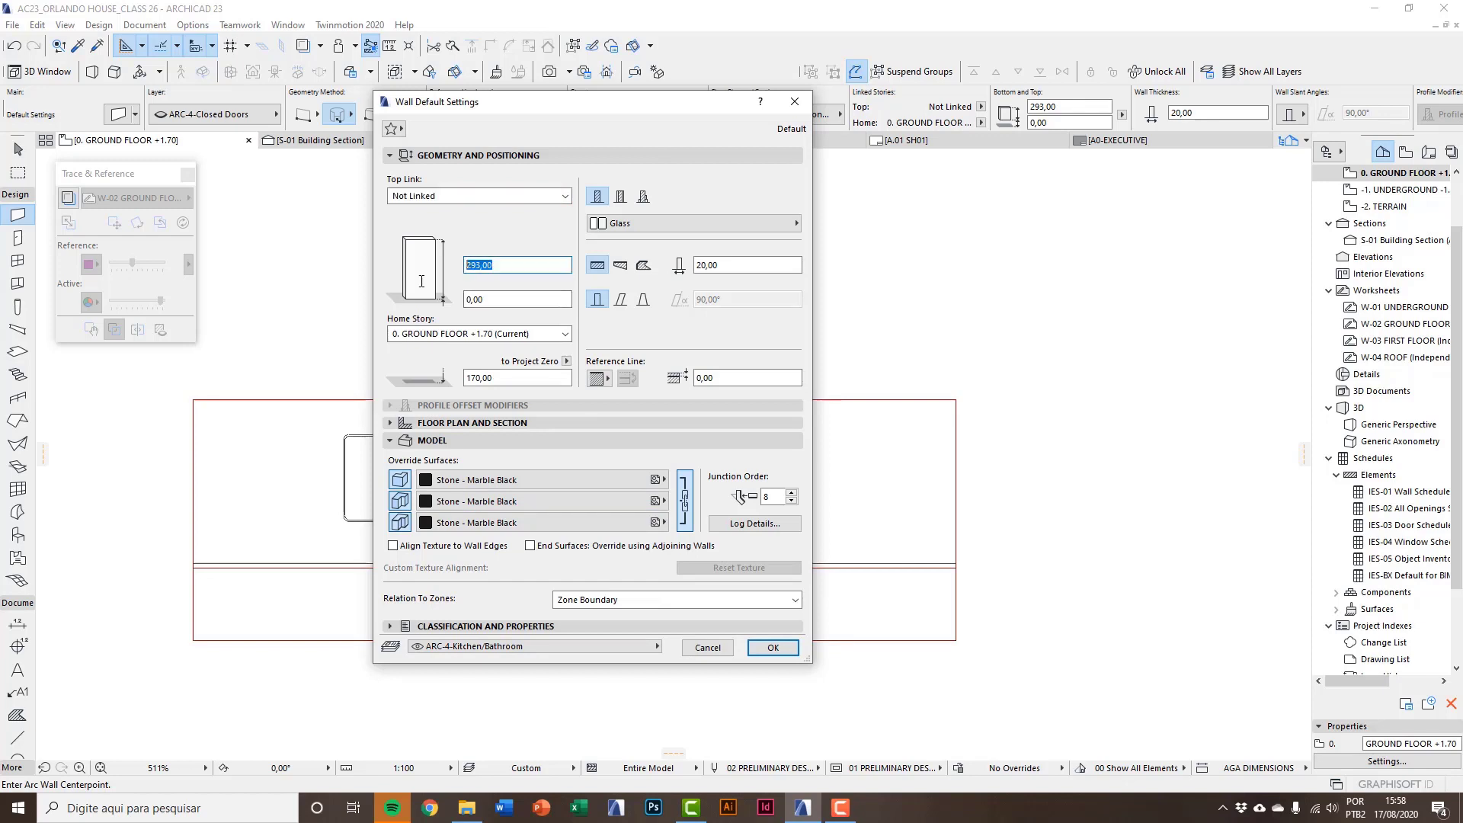
text(8)
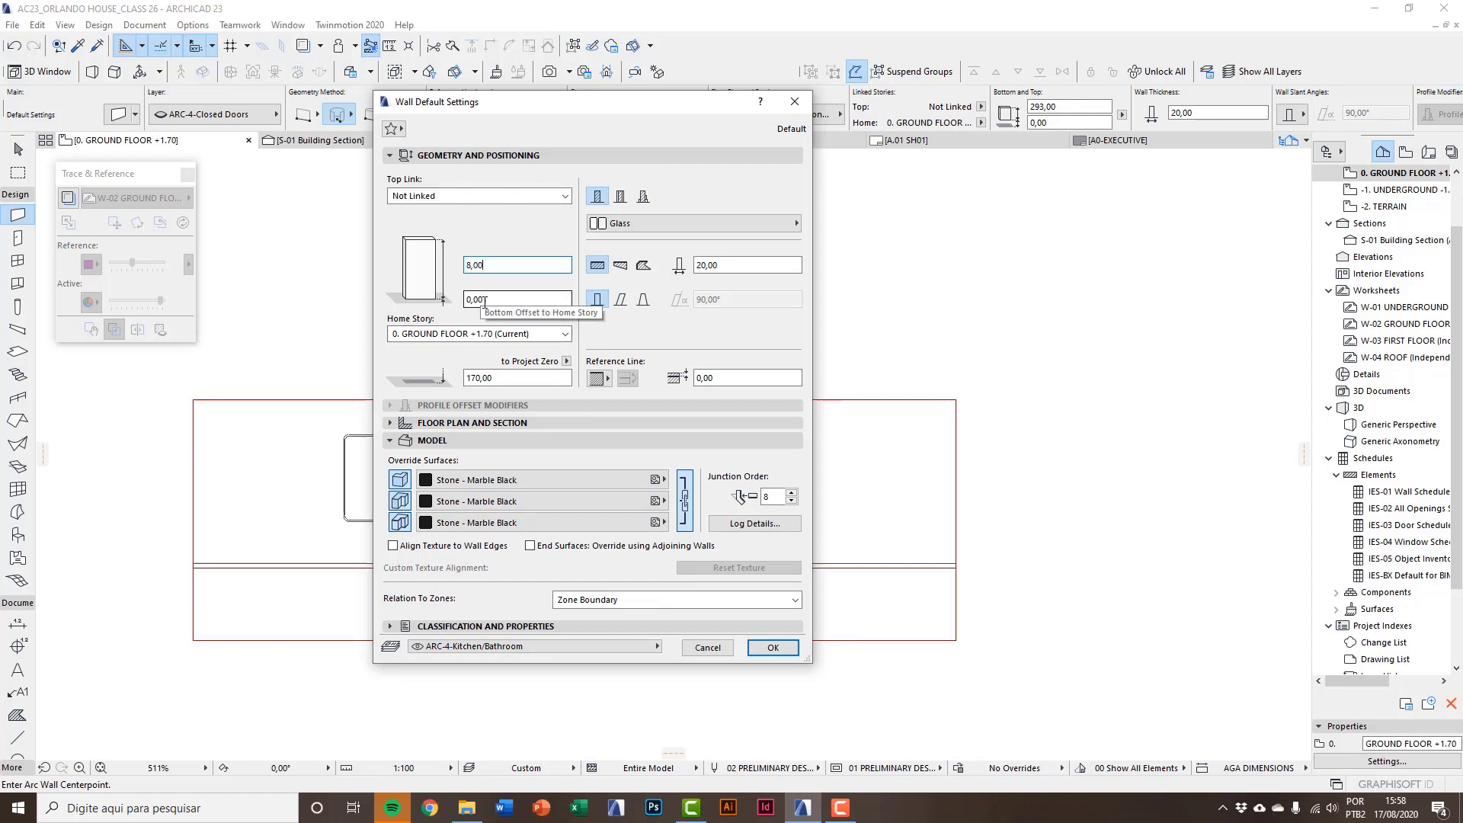
click(712, 264)
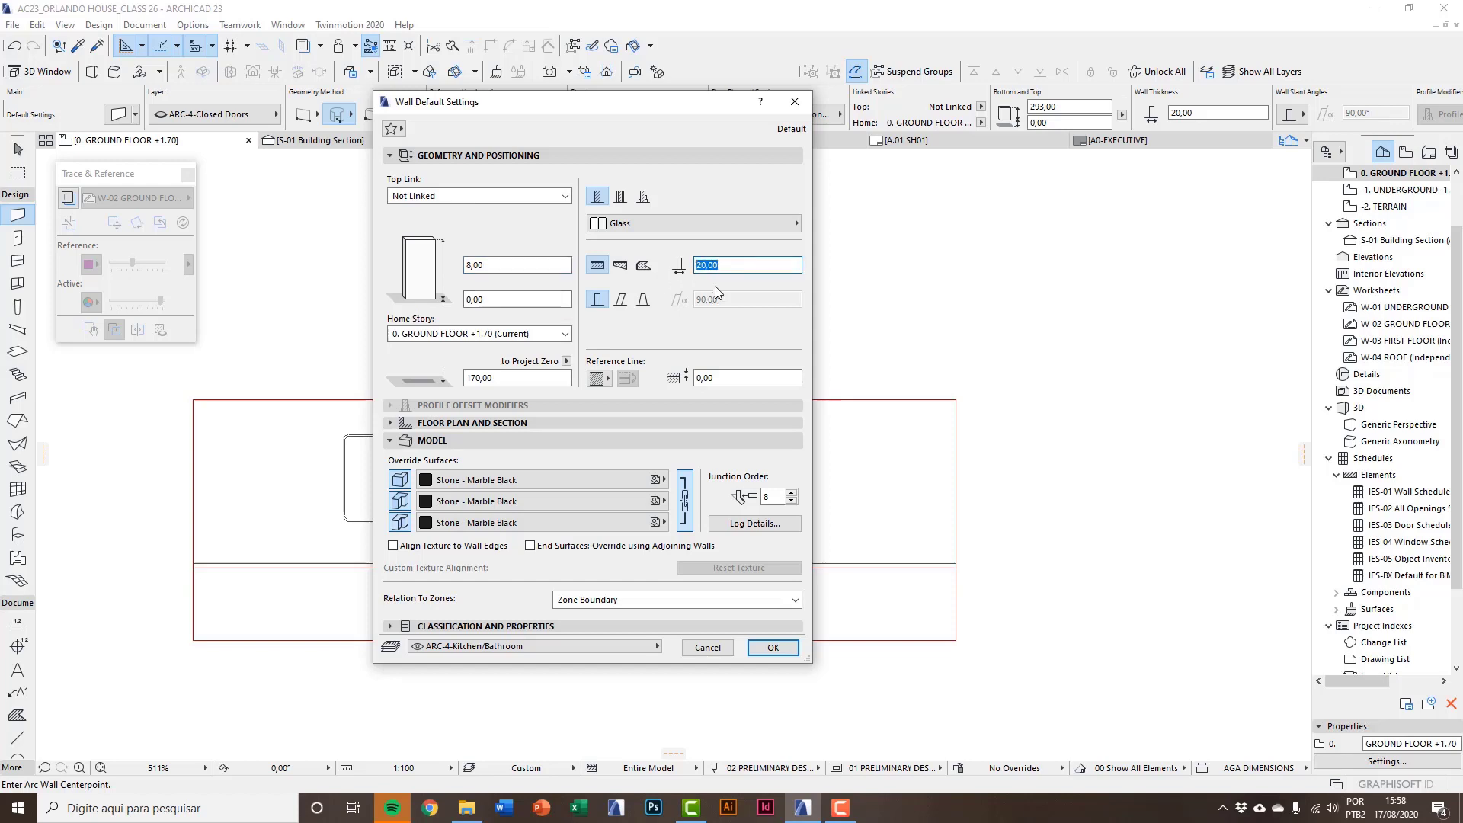
text(2)
click(518, 300)
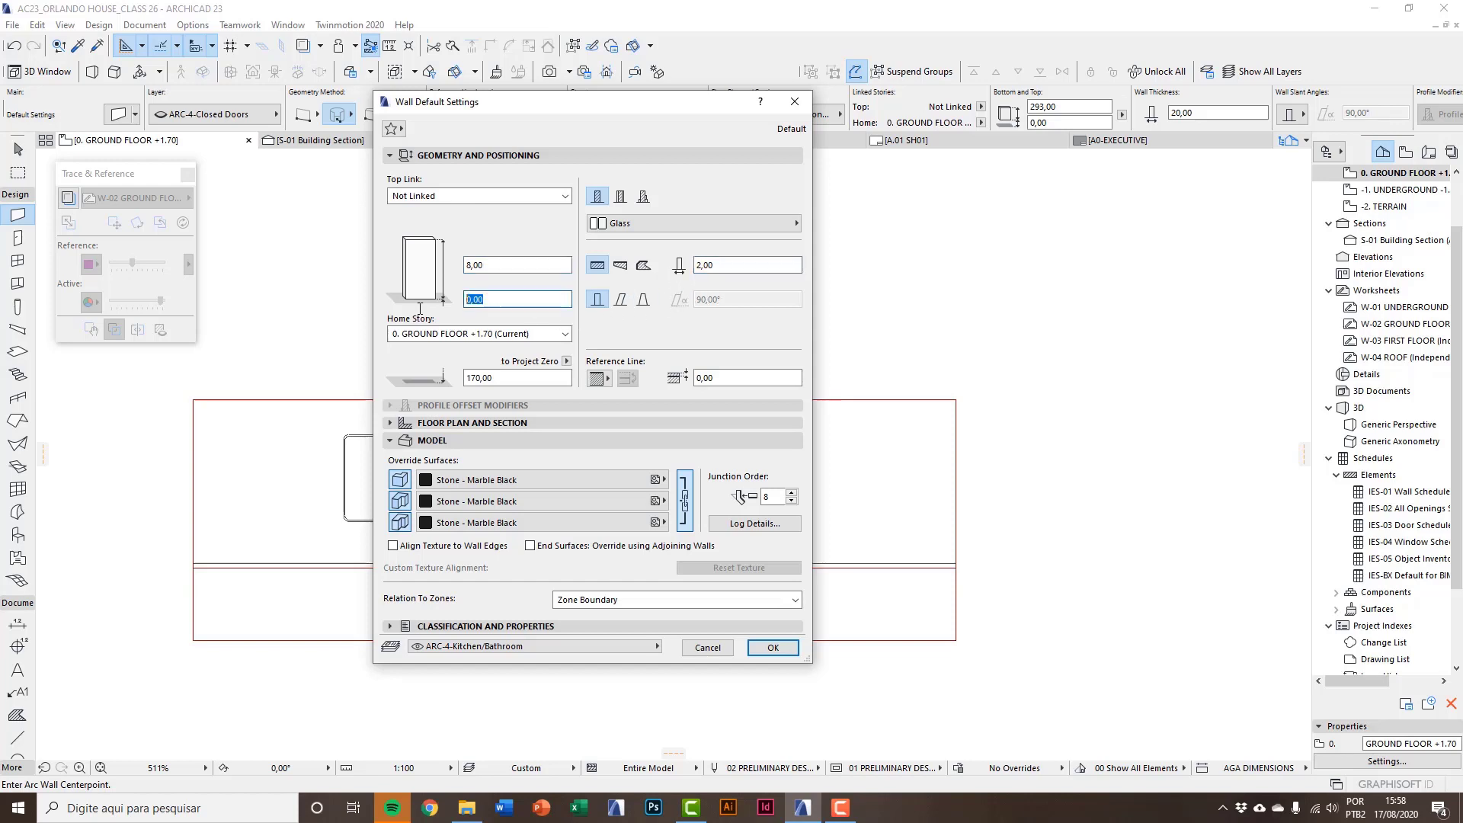
text(100)
click(511, 265)
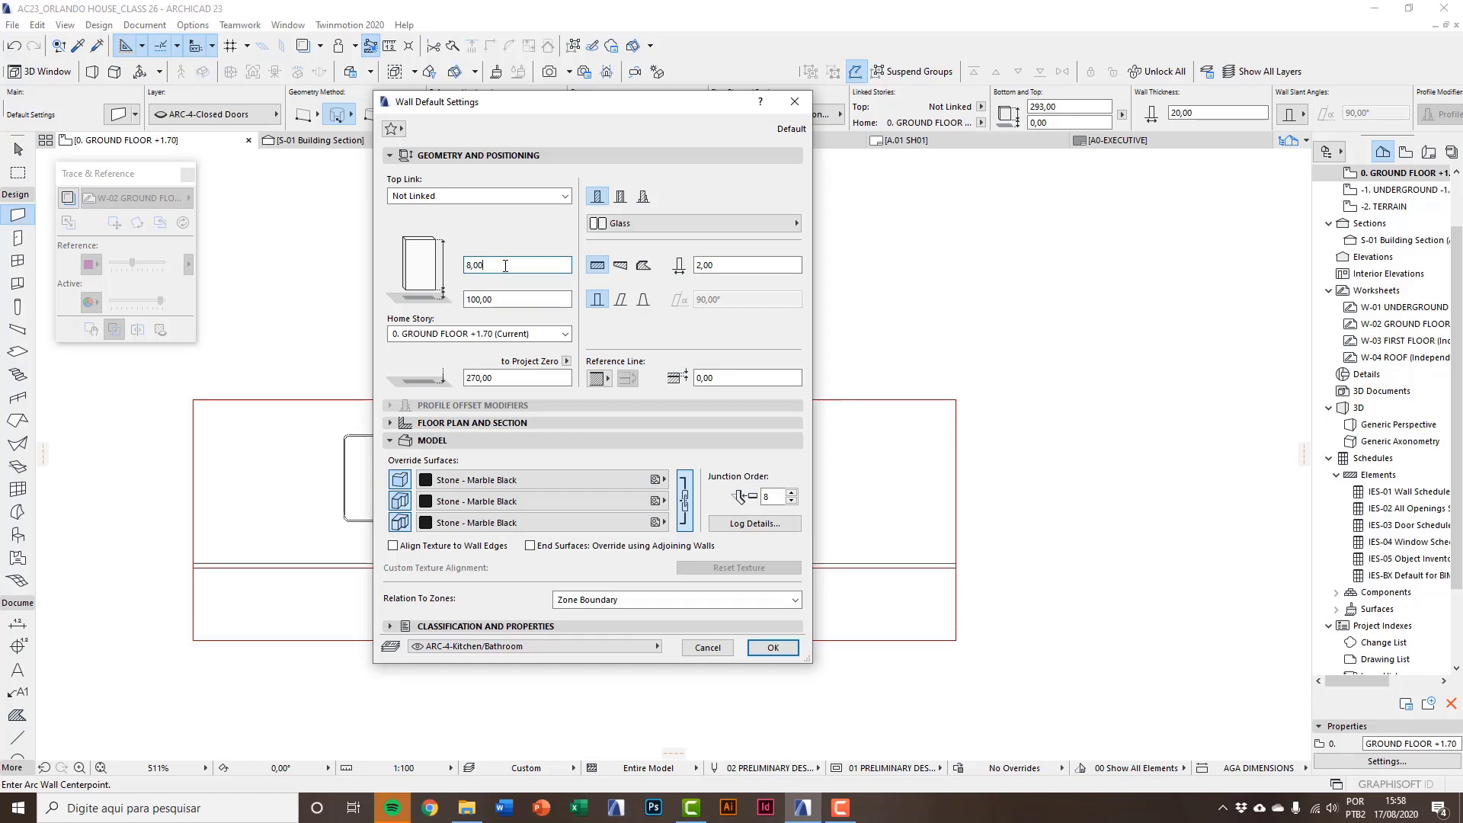
Make the default wall's building material Stone - Finish and apply the wall settings.
click(728, 223)
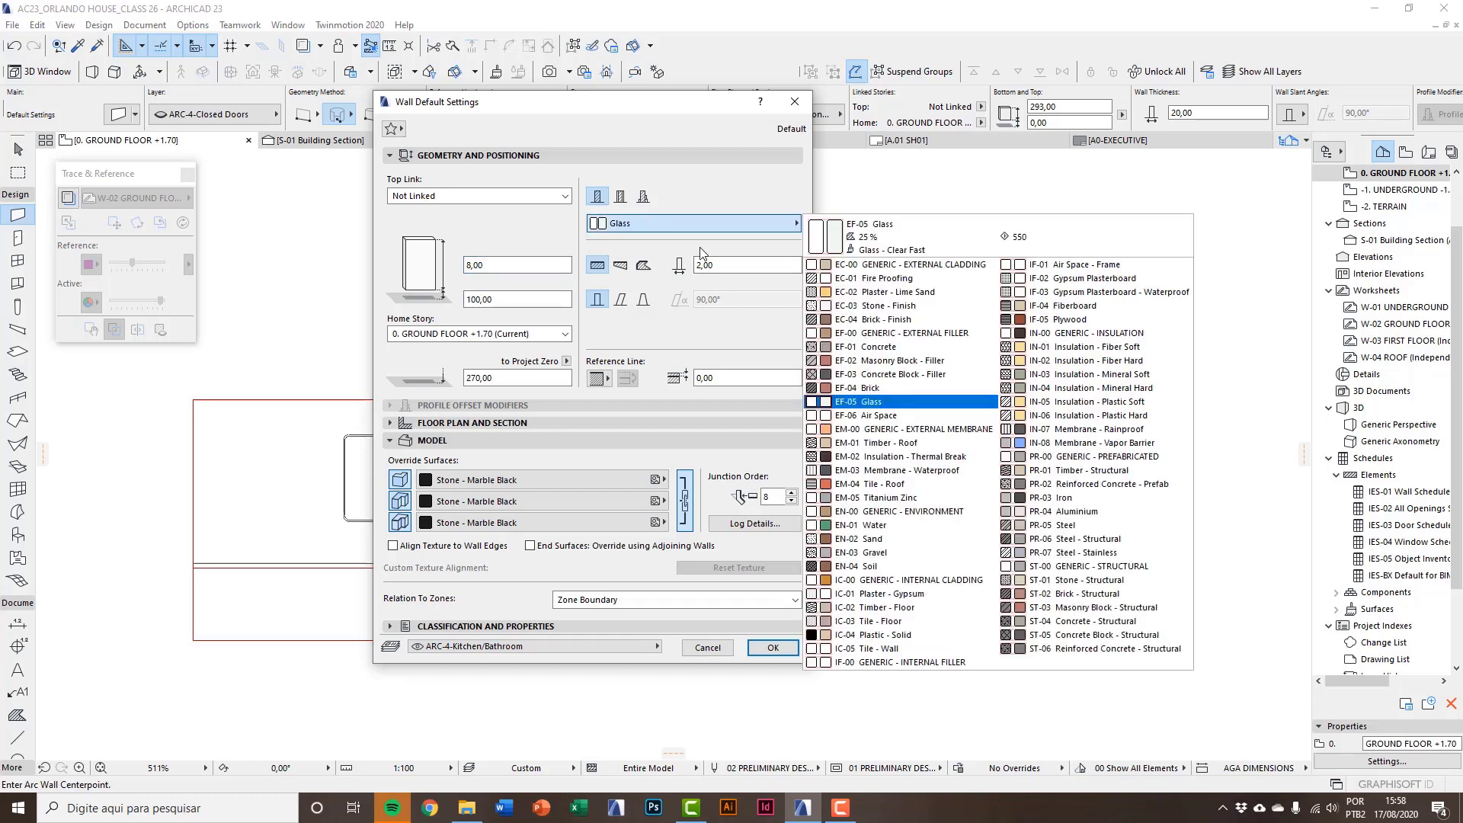
click(874, 310)
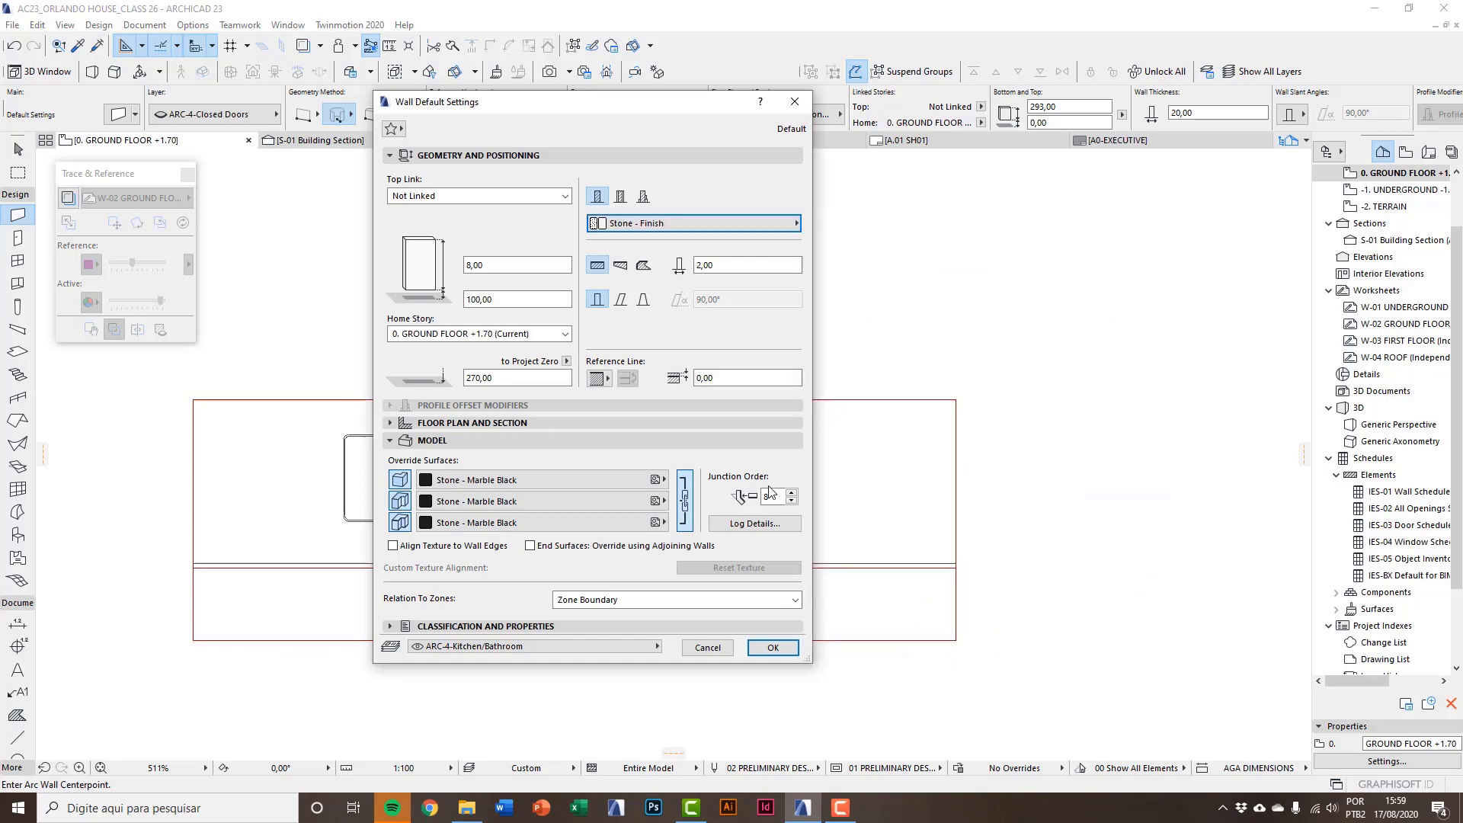
click(753, 647)
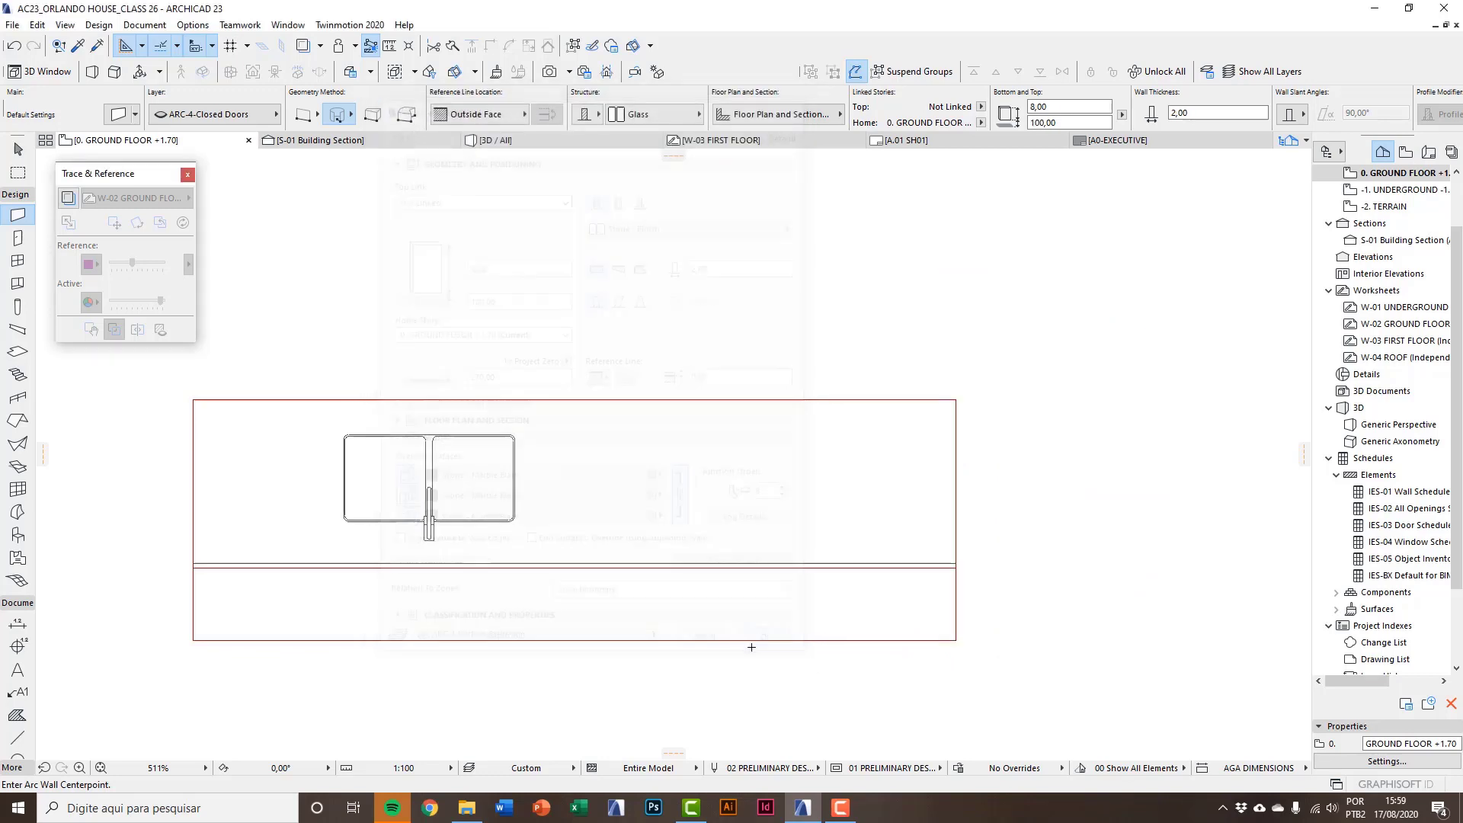
Draw a chained wall along the three outer sides of the bar counter strip, starting and ending at the cabinet's backsplash line.
click(335, 116)
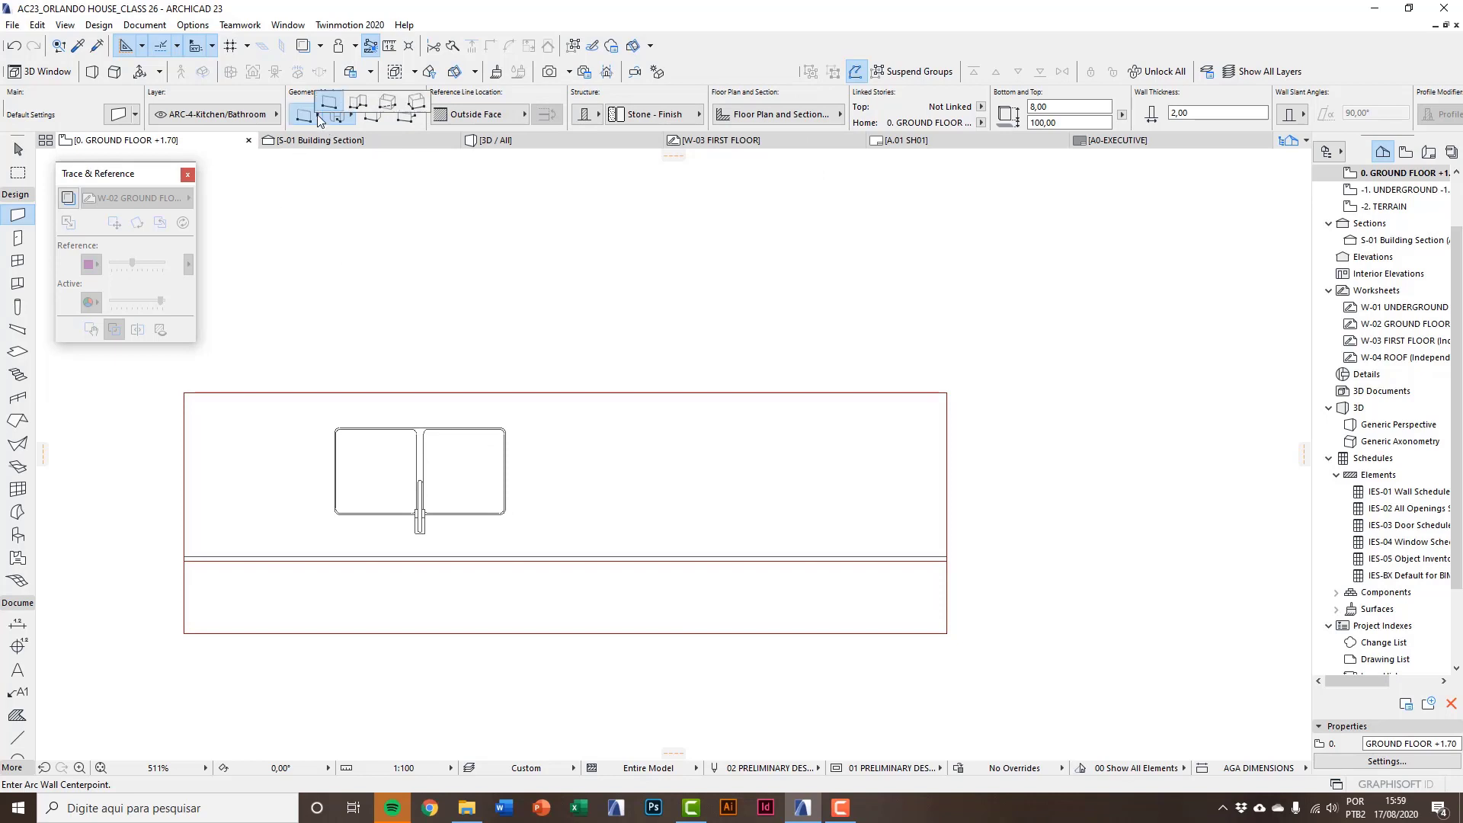
click(360, 105)
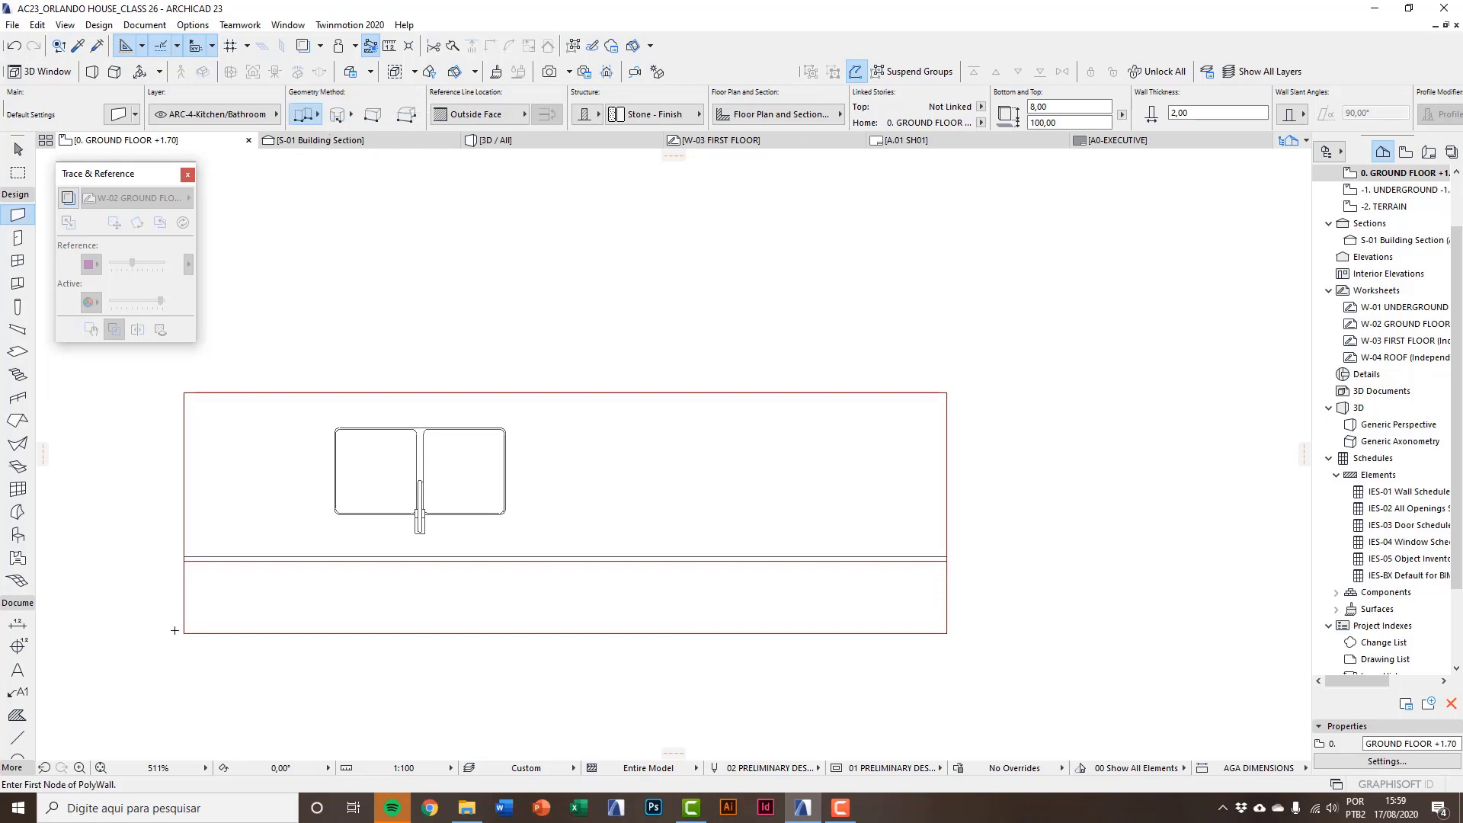
scroll(175, 630, up, 3)
click(210, 455)
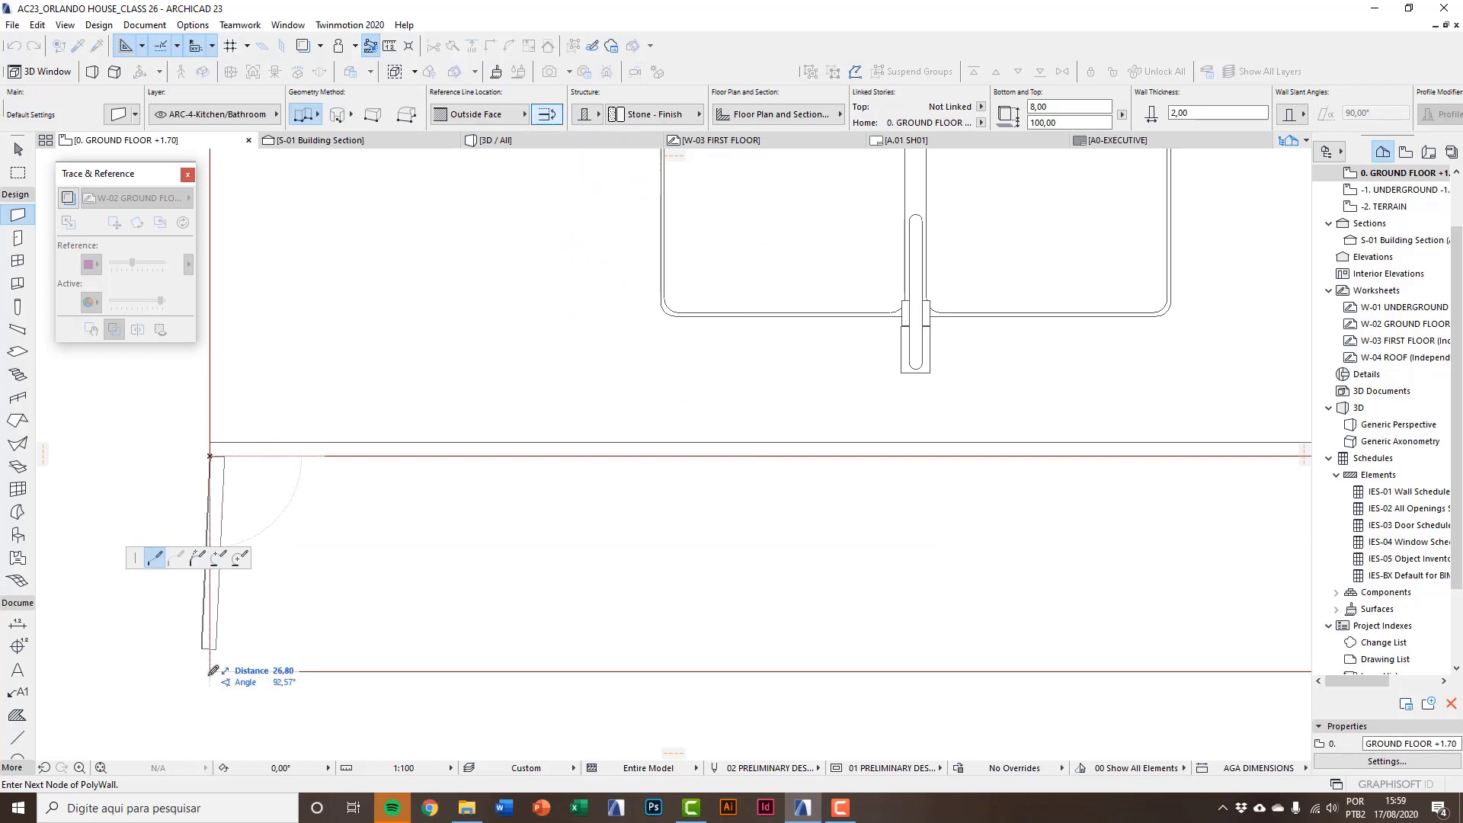
scroll(158, 663, down, 2)
scroll(158, 663, down, 2)
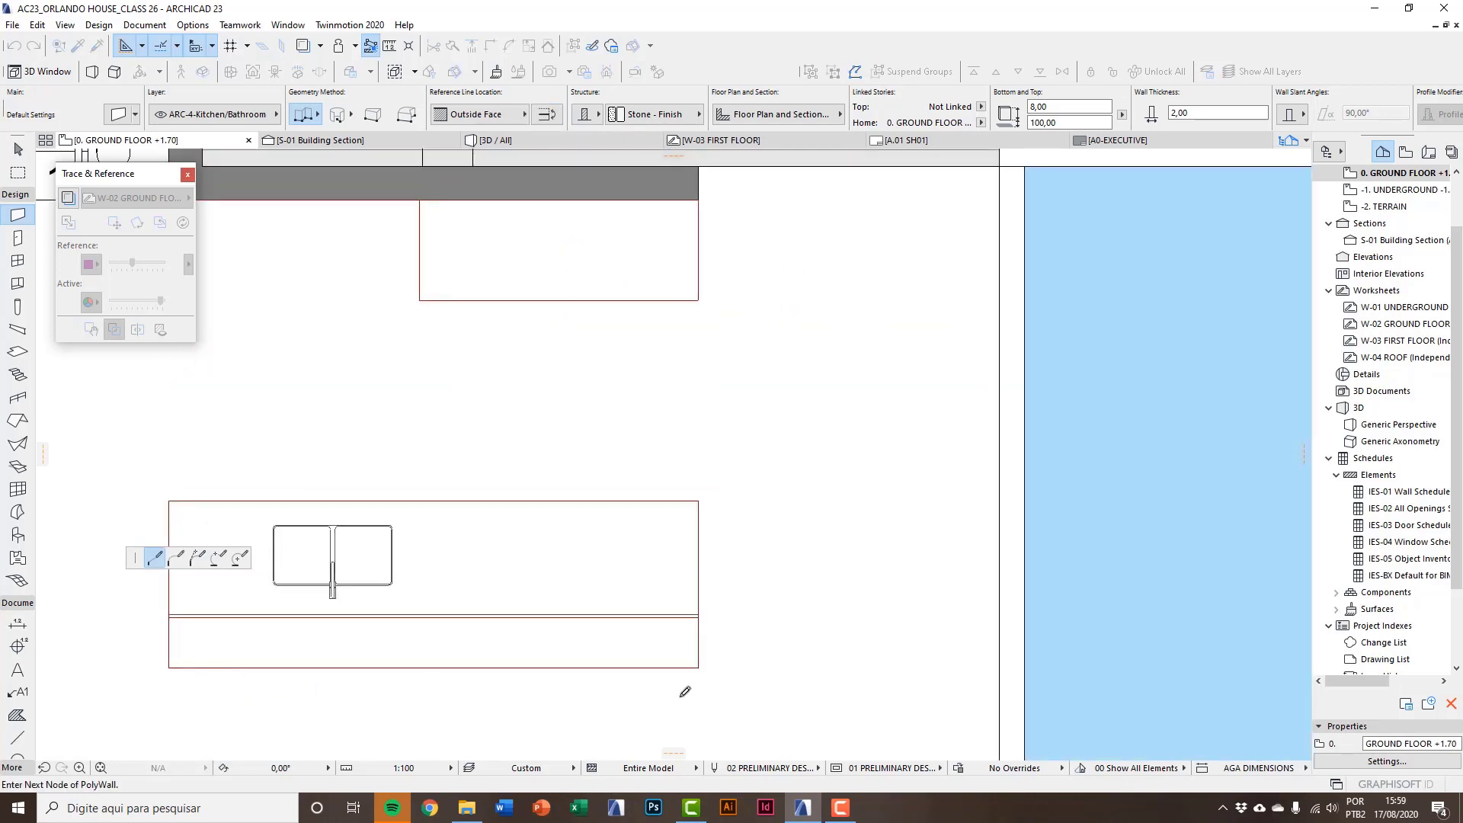
scroll(696, 621, up, 5)
click(743, 604)
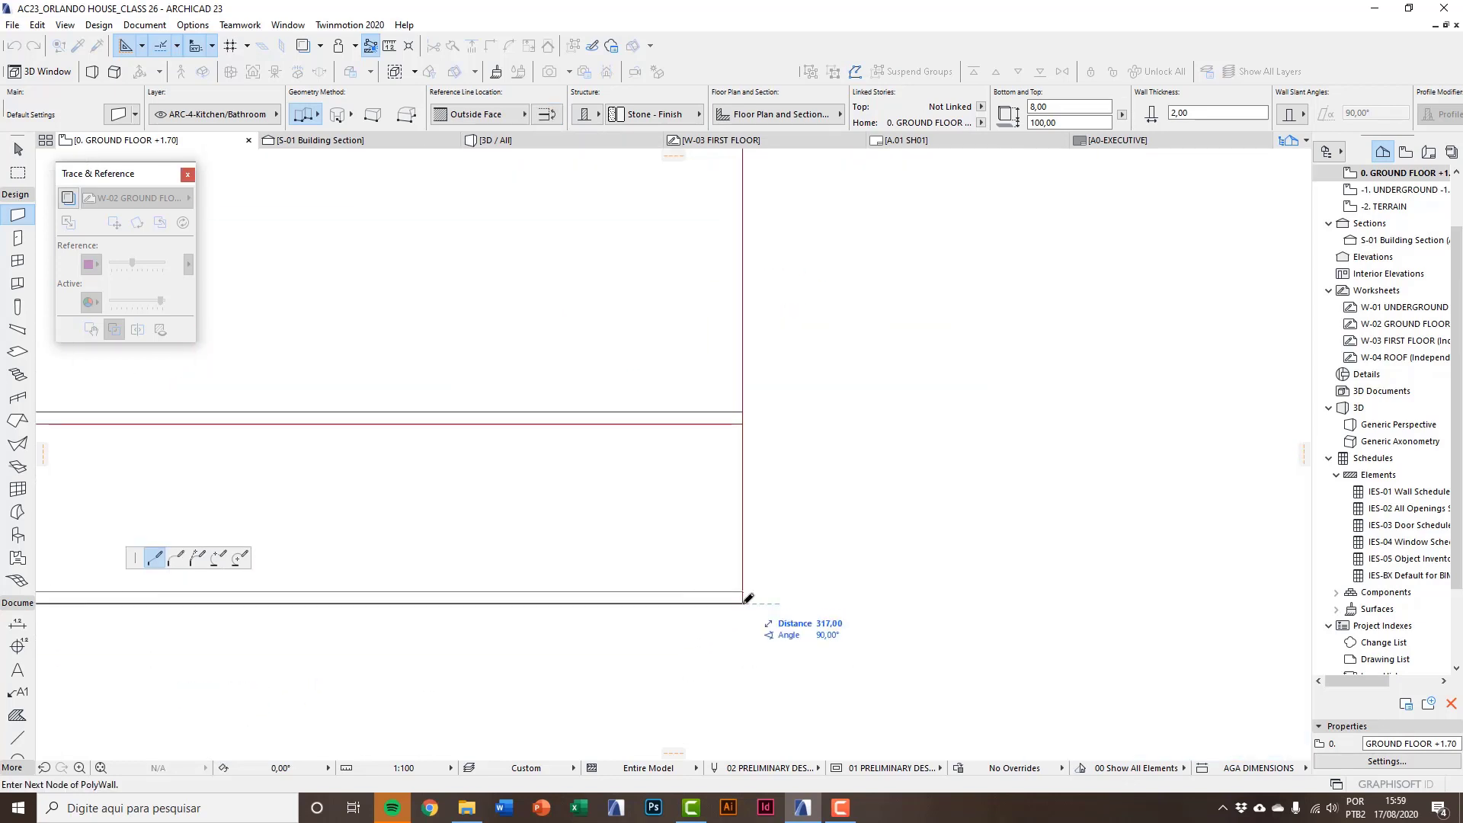
double_click(743, 424)
key(Escape)
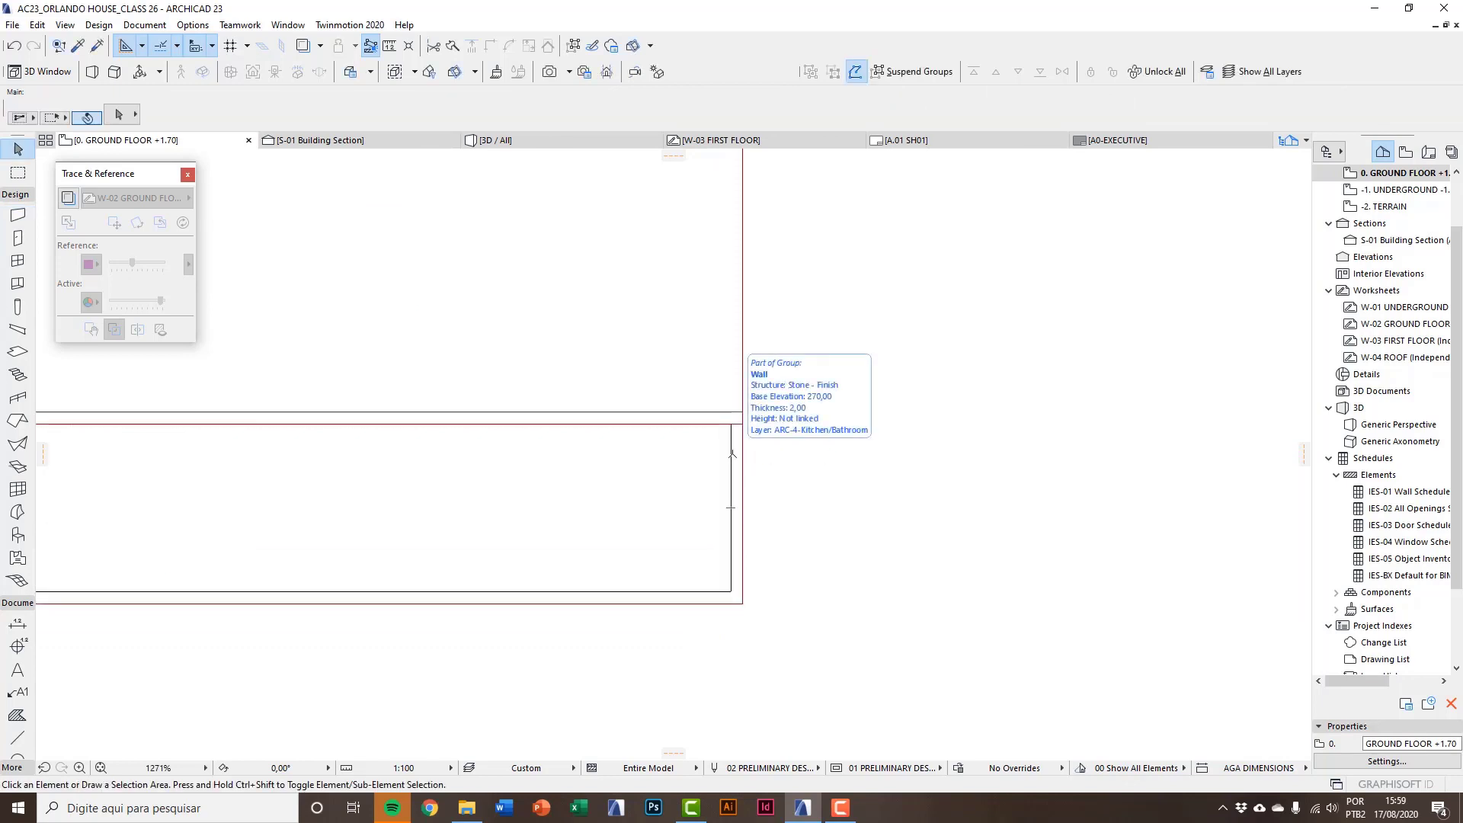
Send the new bar counter walls to the back of the display order, behind the slab.
click(732, 455)
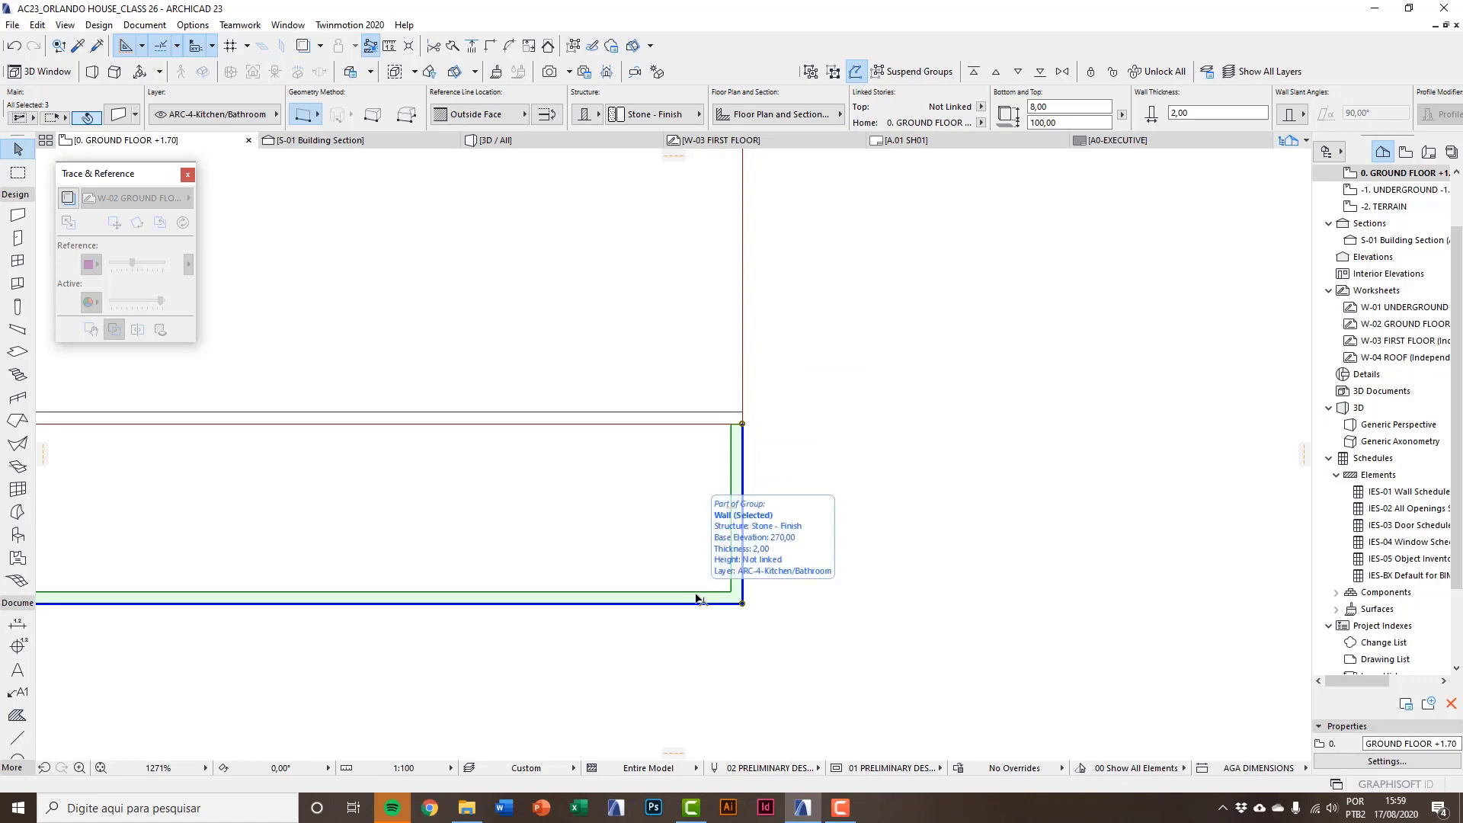
scroll(699, 600, down, 3)
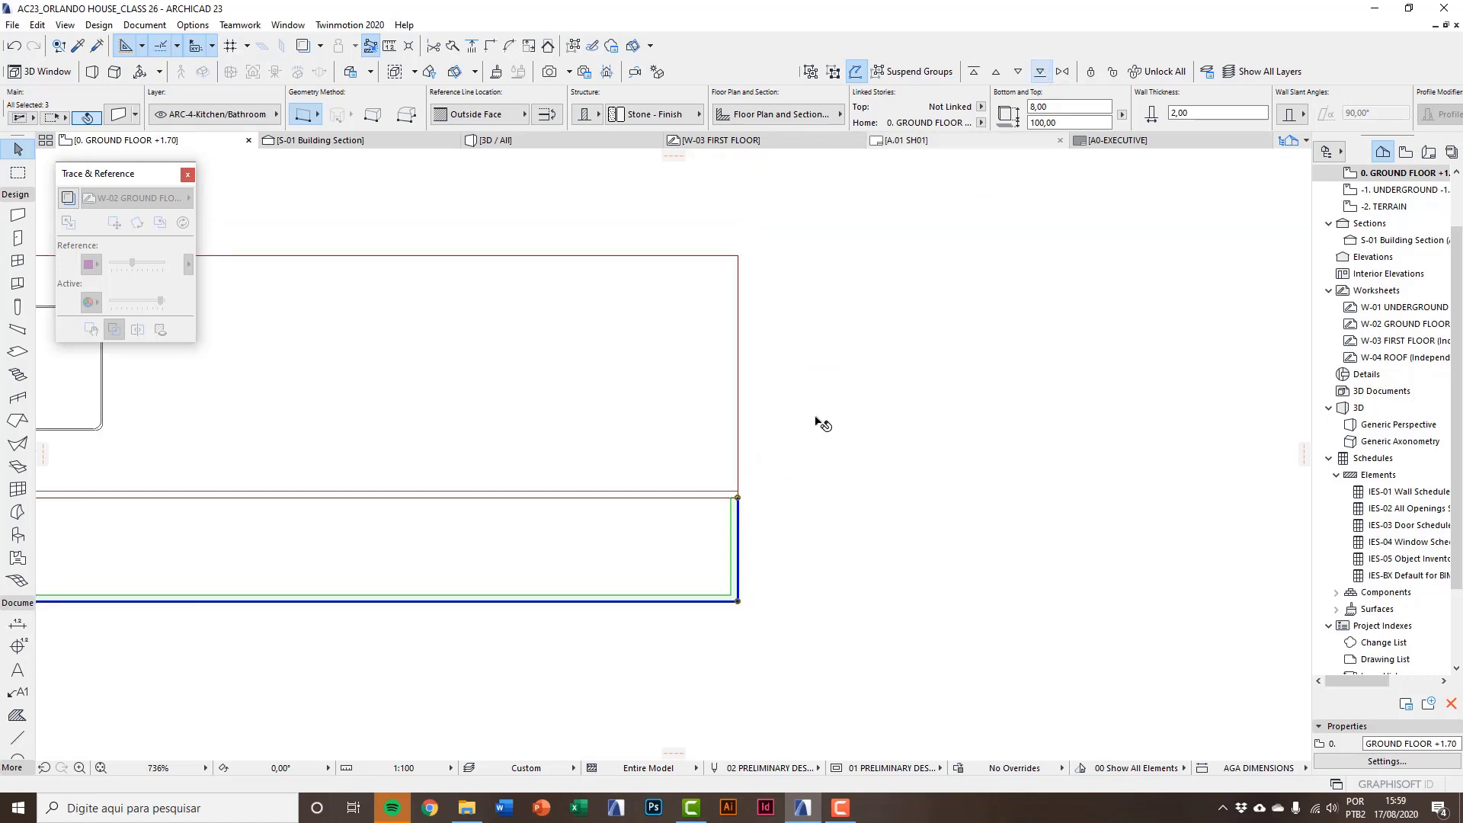
key(Escape)
Inspect the raised bar counter's overhanging edge and its thin marble walls in 3D from a lower angle.
scroll(648, 554, down, 5)
key(F3)
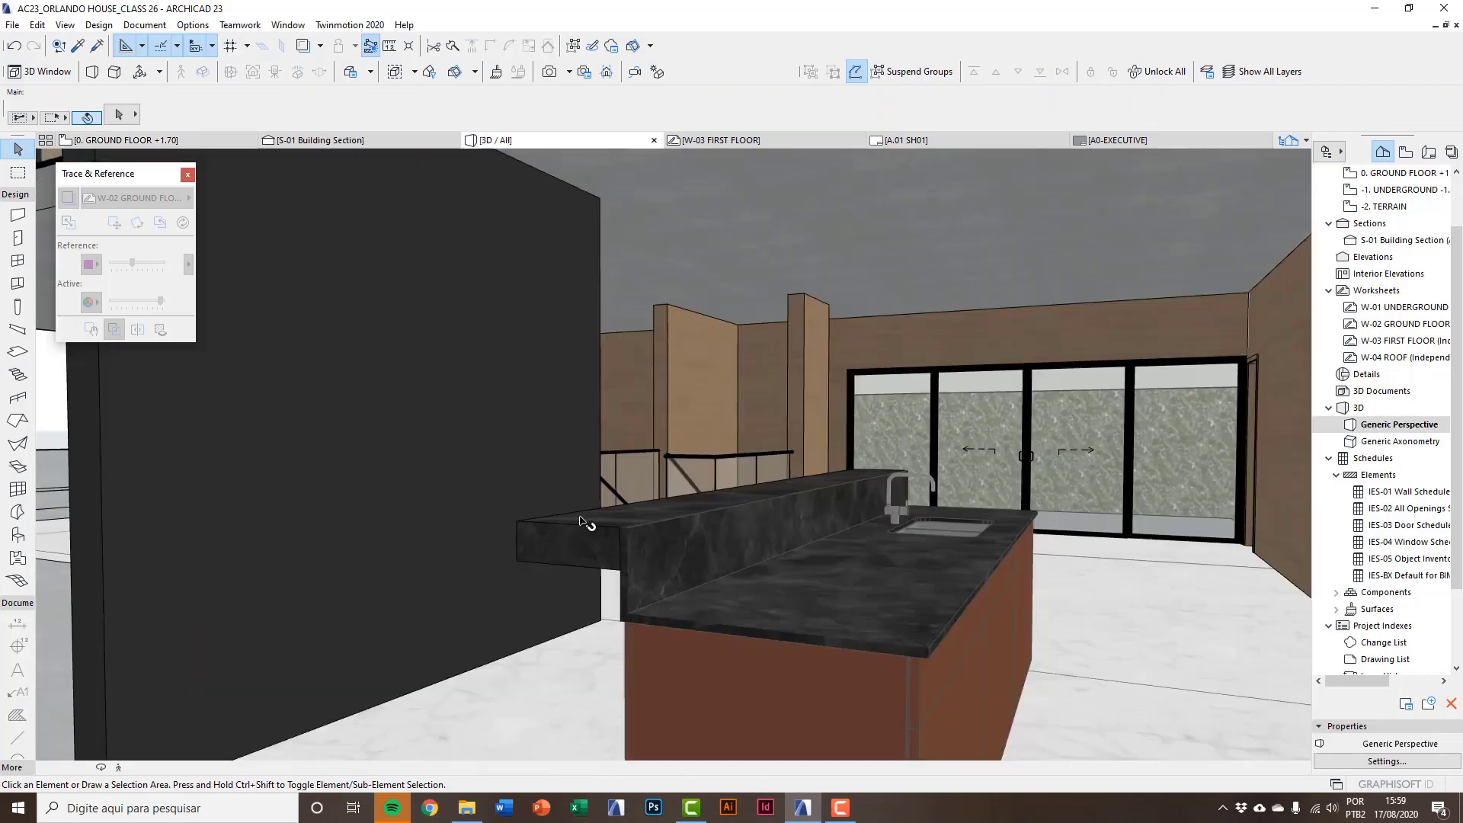
click(577, 547)
middle_drag(576, 547, 828, 380)
scroll(842, 411, up, 3)
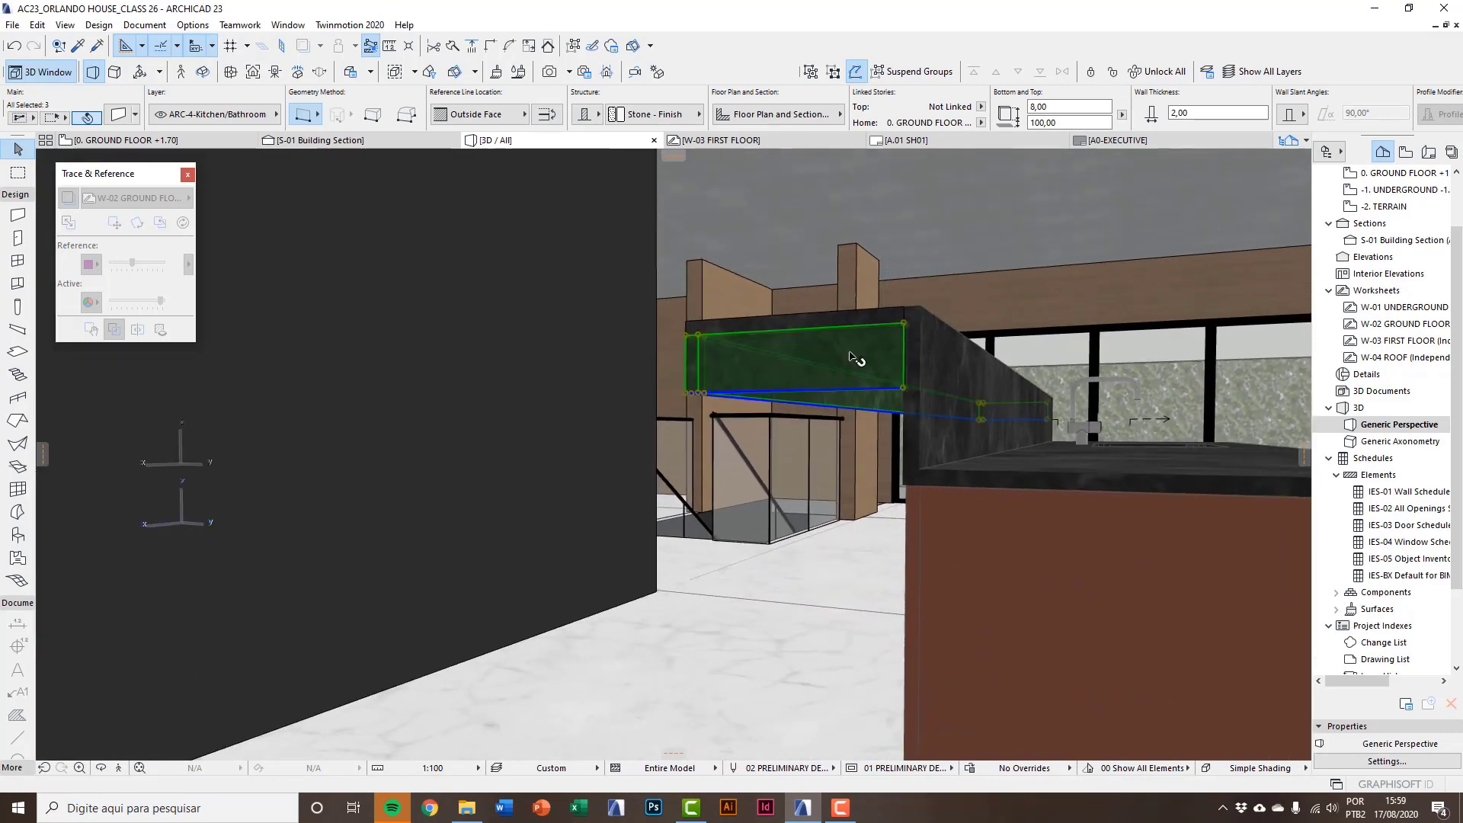
key(Escape)
scroll(693, 649, down, 3)
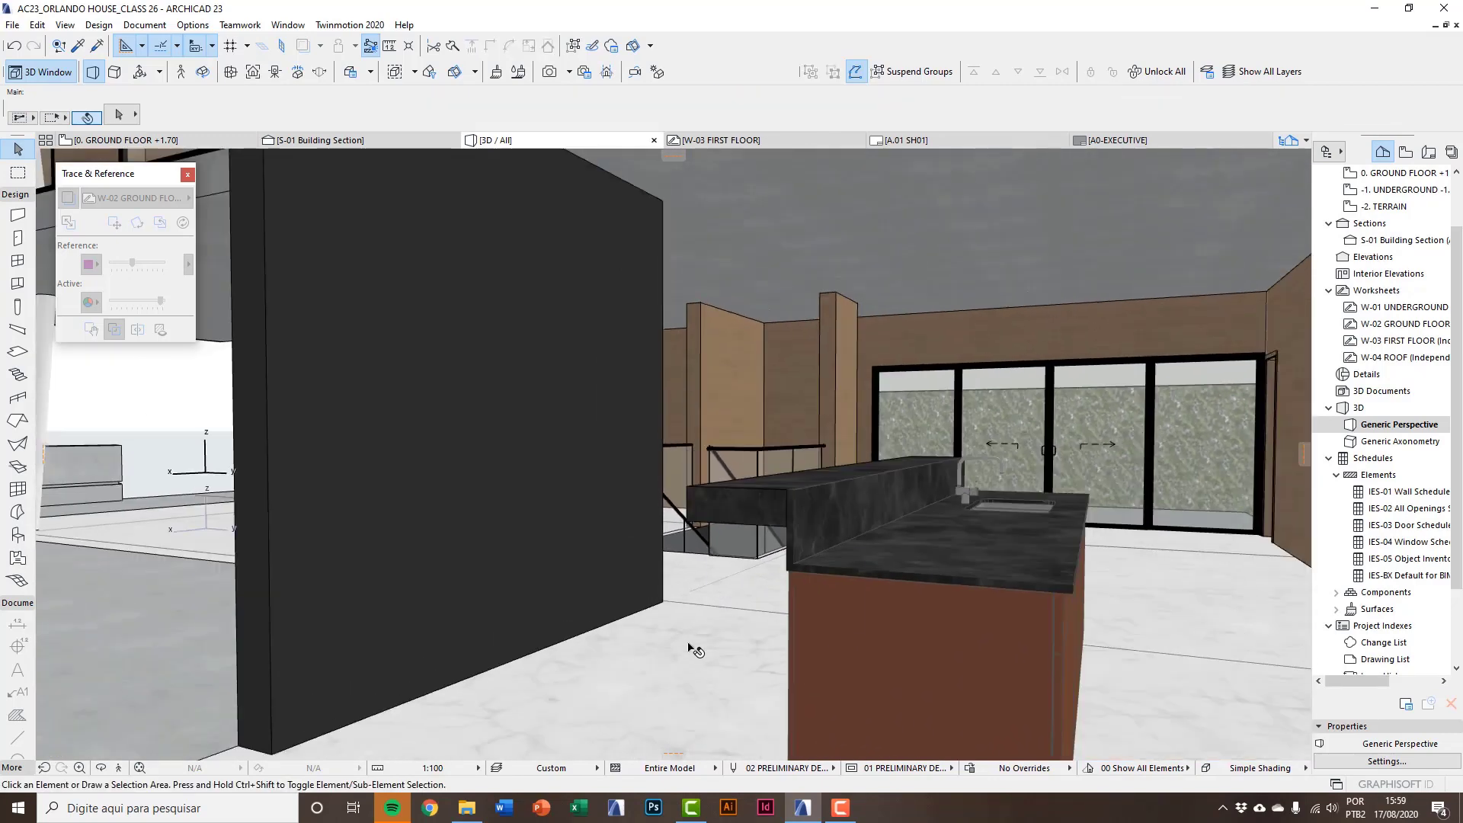
On the ground floor plan, drag a copy of the sink cabinet straight down so its backsplash corner meets the opposite wall's end.
key(F2)
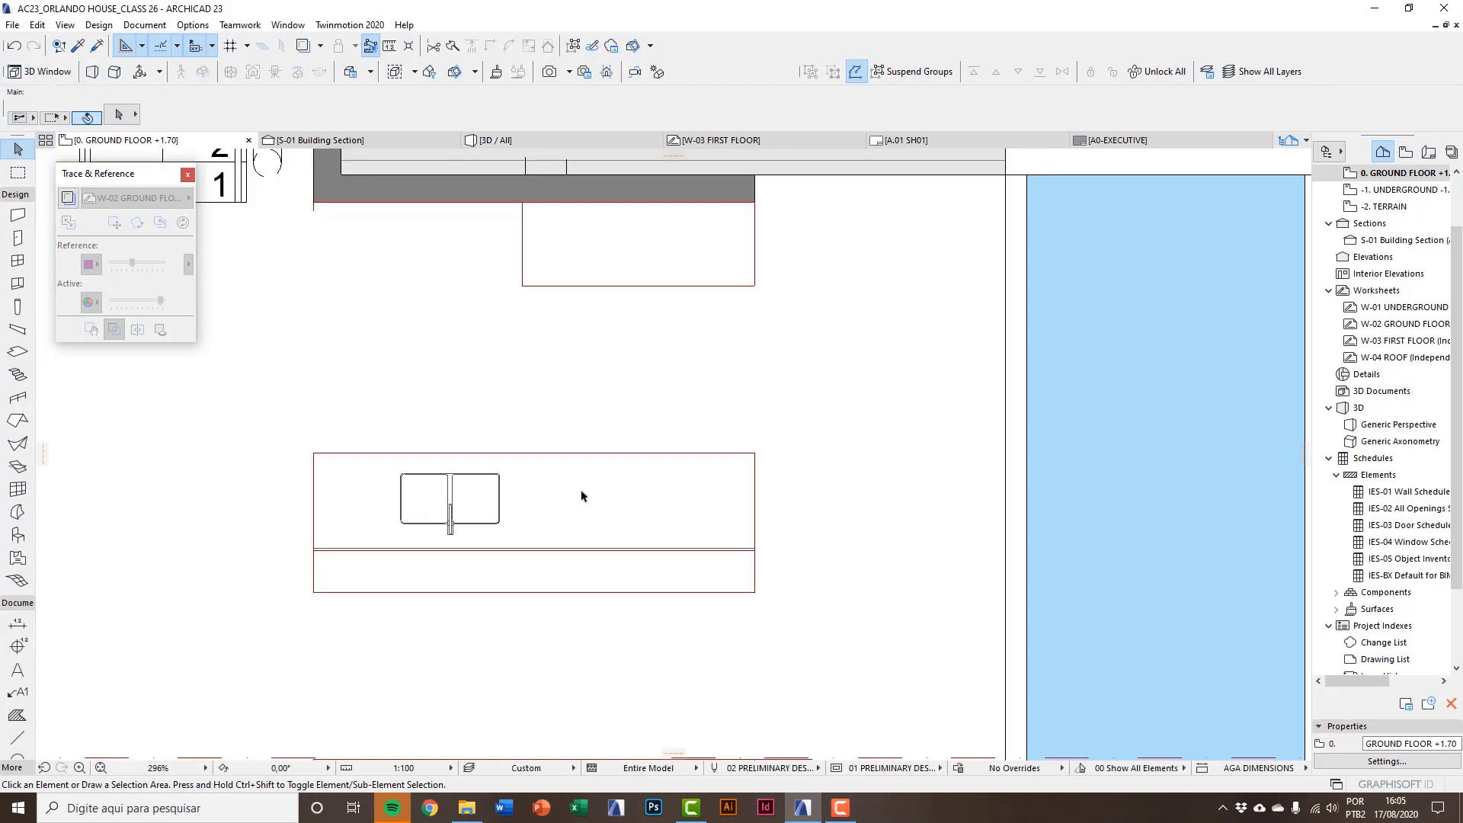
middle_drag(584, 496, 565, 444)
click(686, 428)
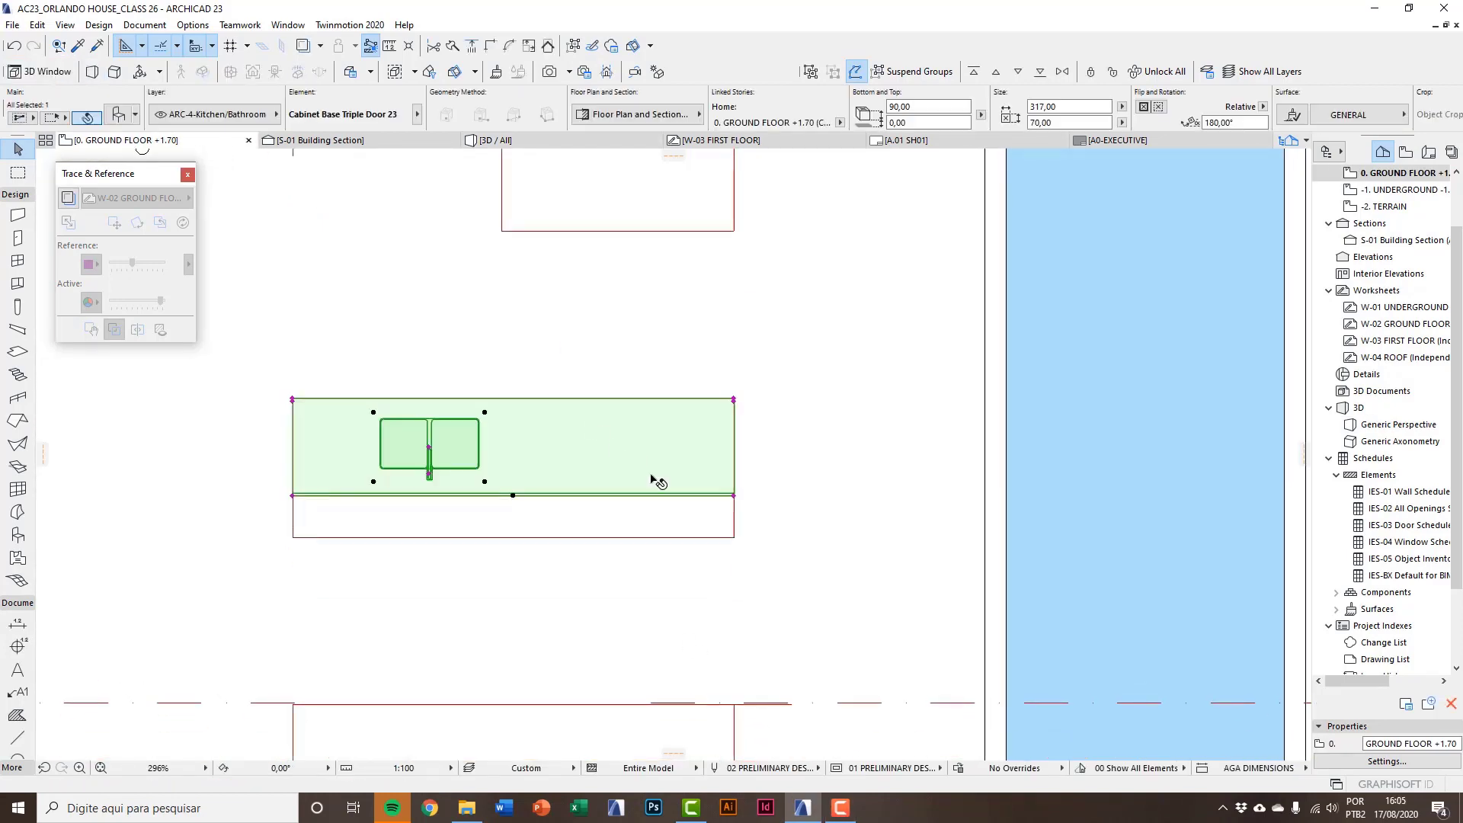
middle_drag(656, 472, 656, 458)
key(ctrl+d)
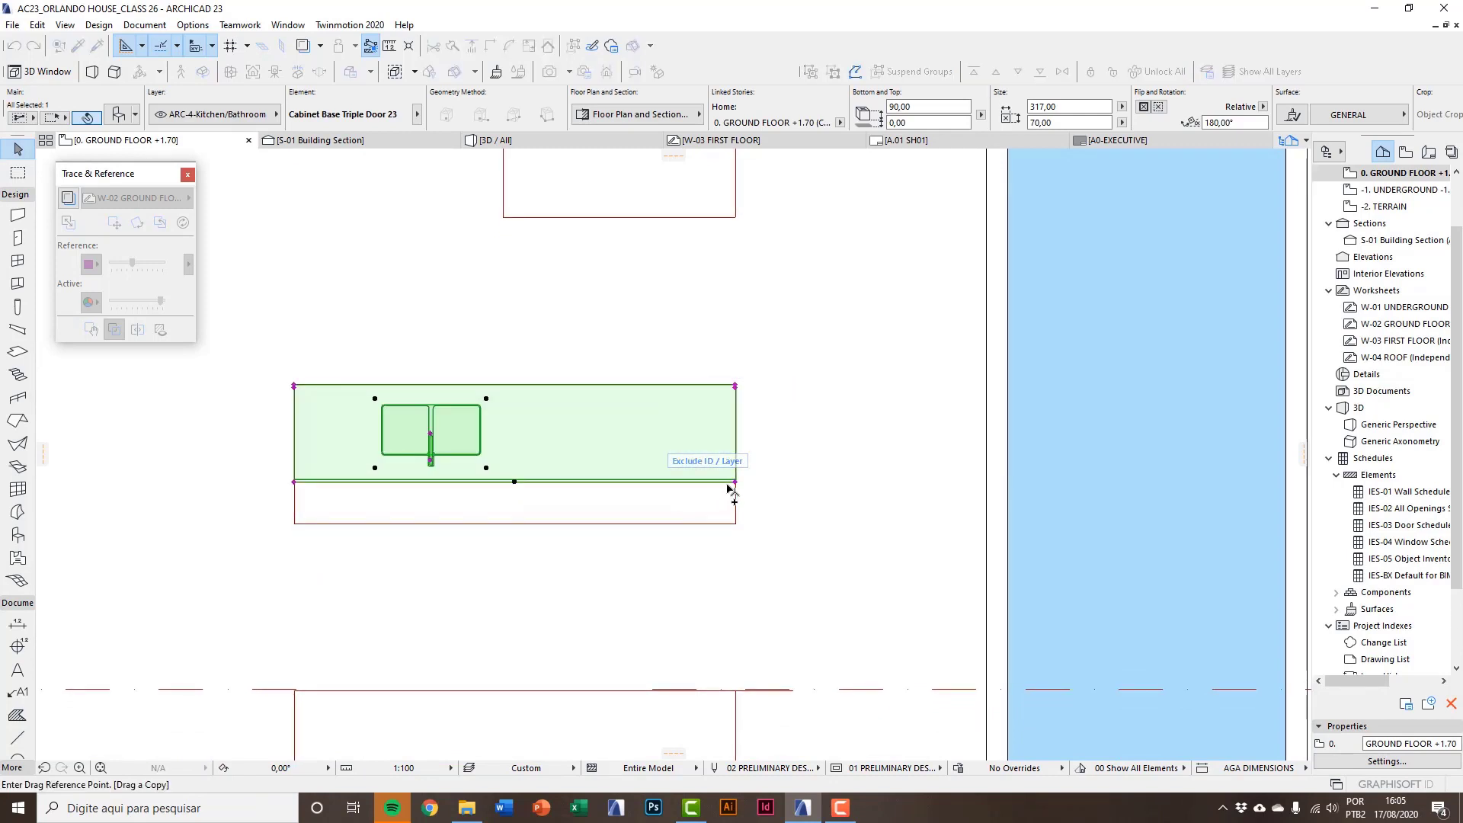
click(736, 483)
scroll(738, 594, down, 3)
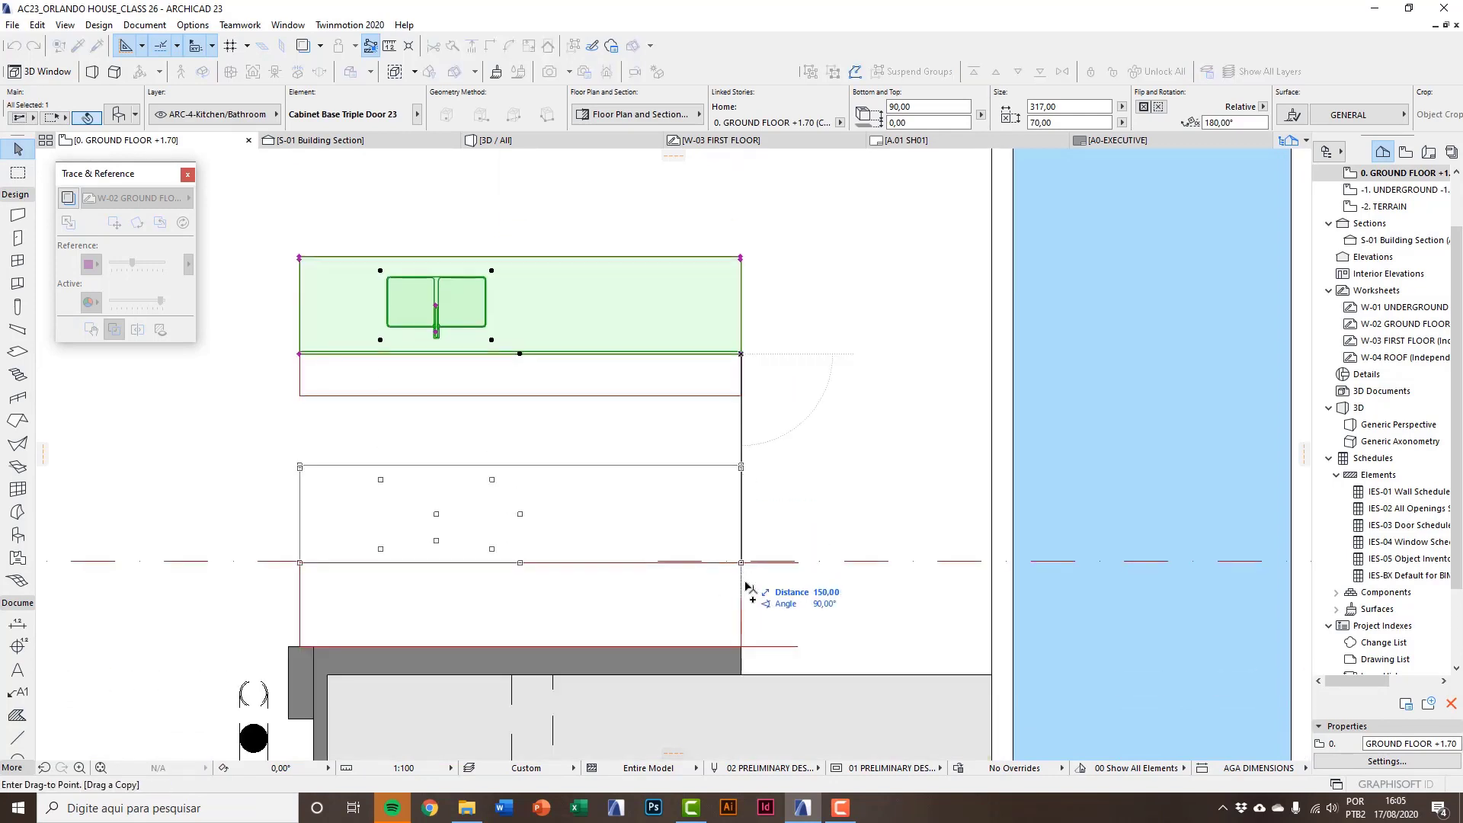
click(741, 646)
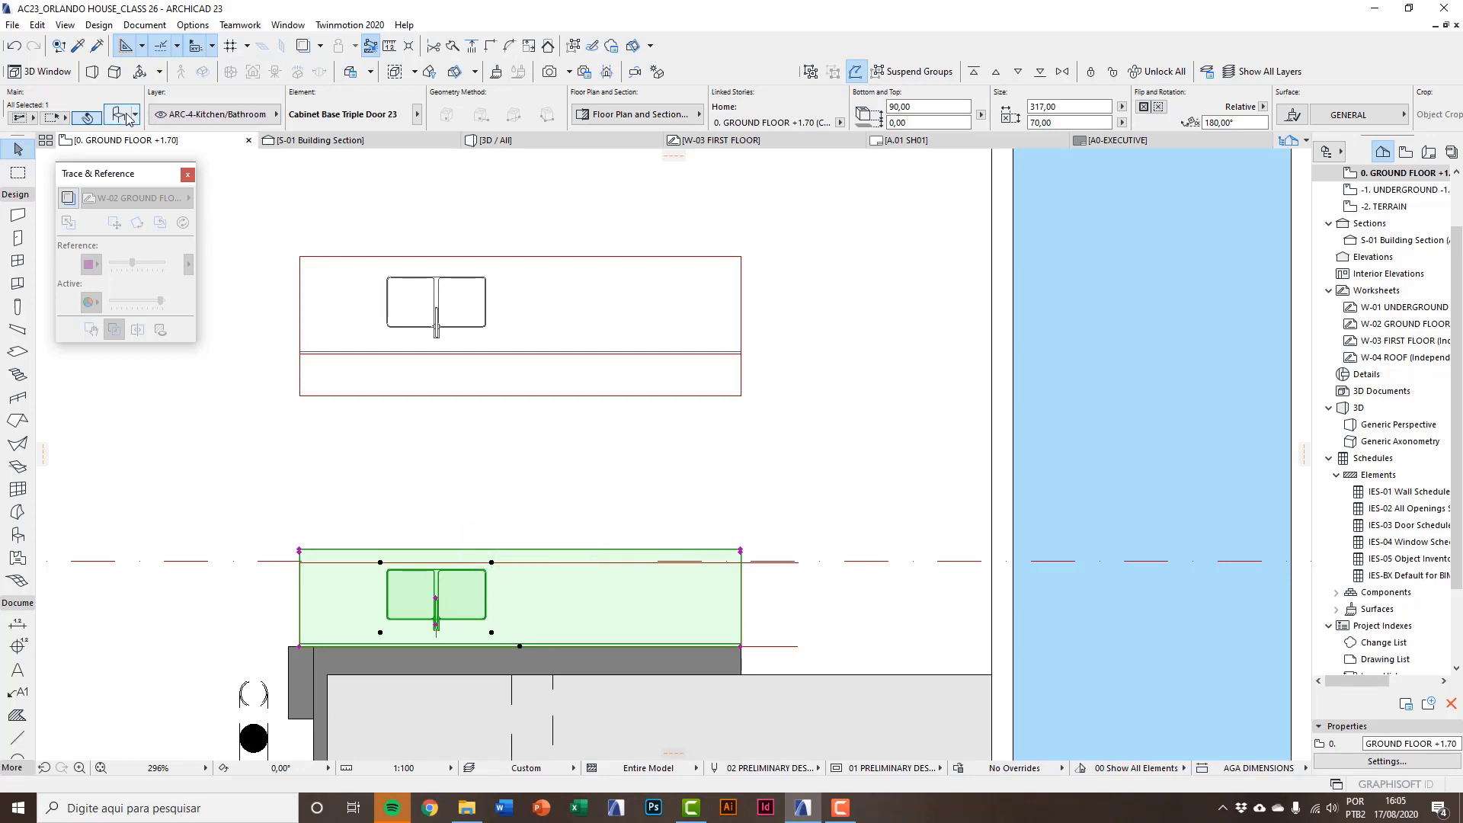
Remove the sink from the copied cabinet and set its depth to 60.
key(ctrl+t)
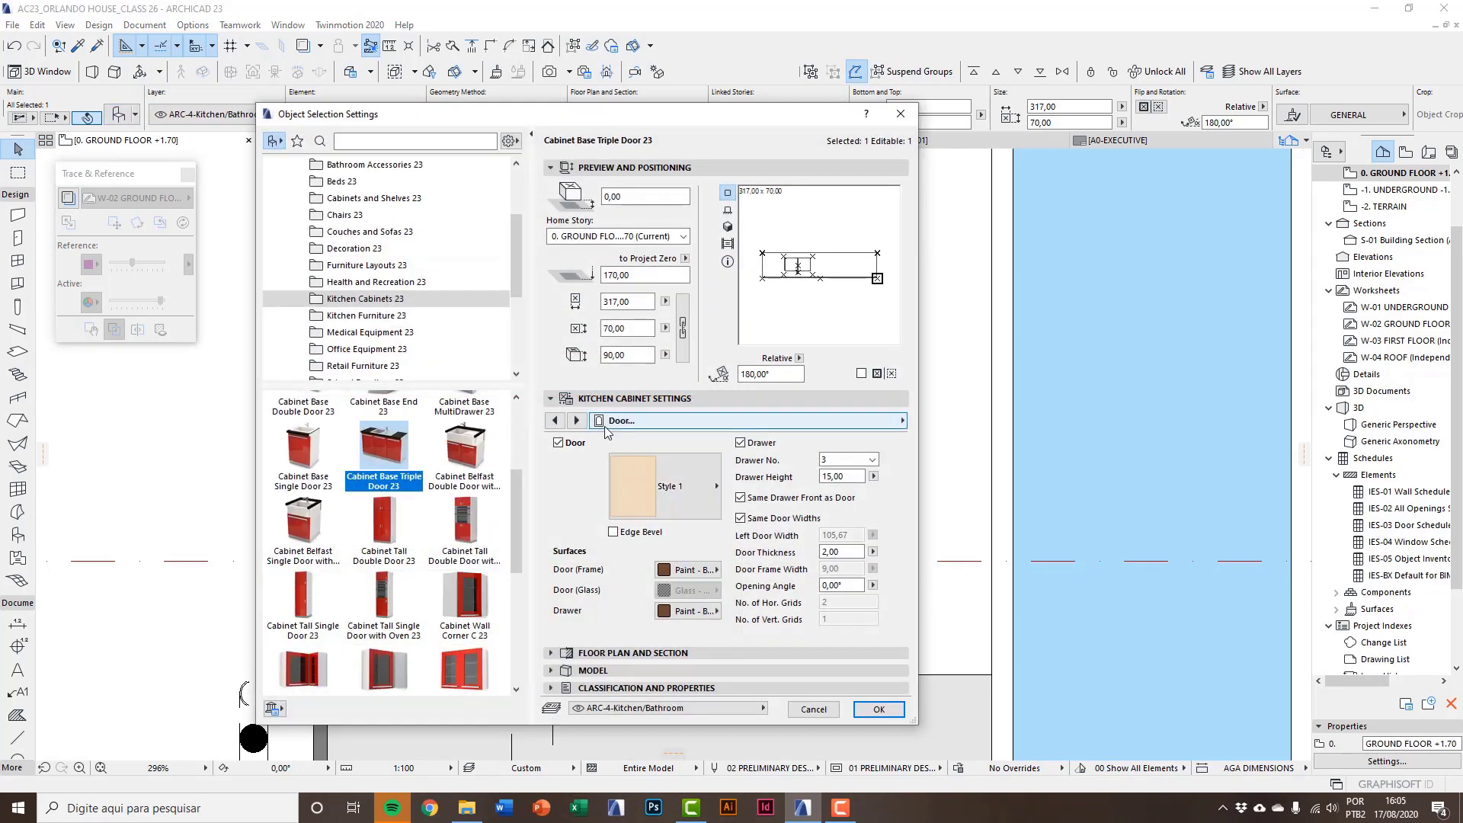
click(577, 421)
click(577, 420)
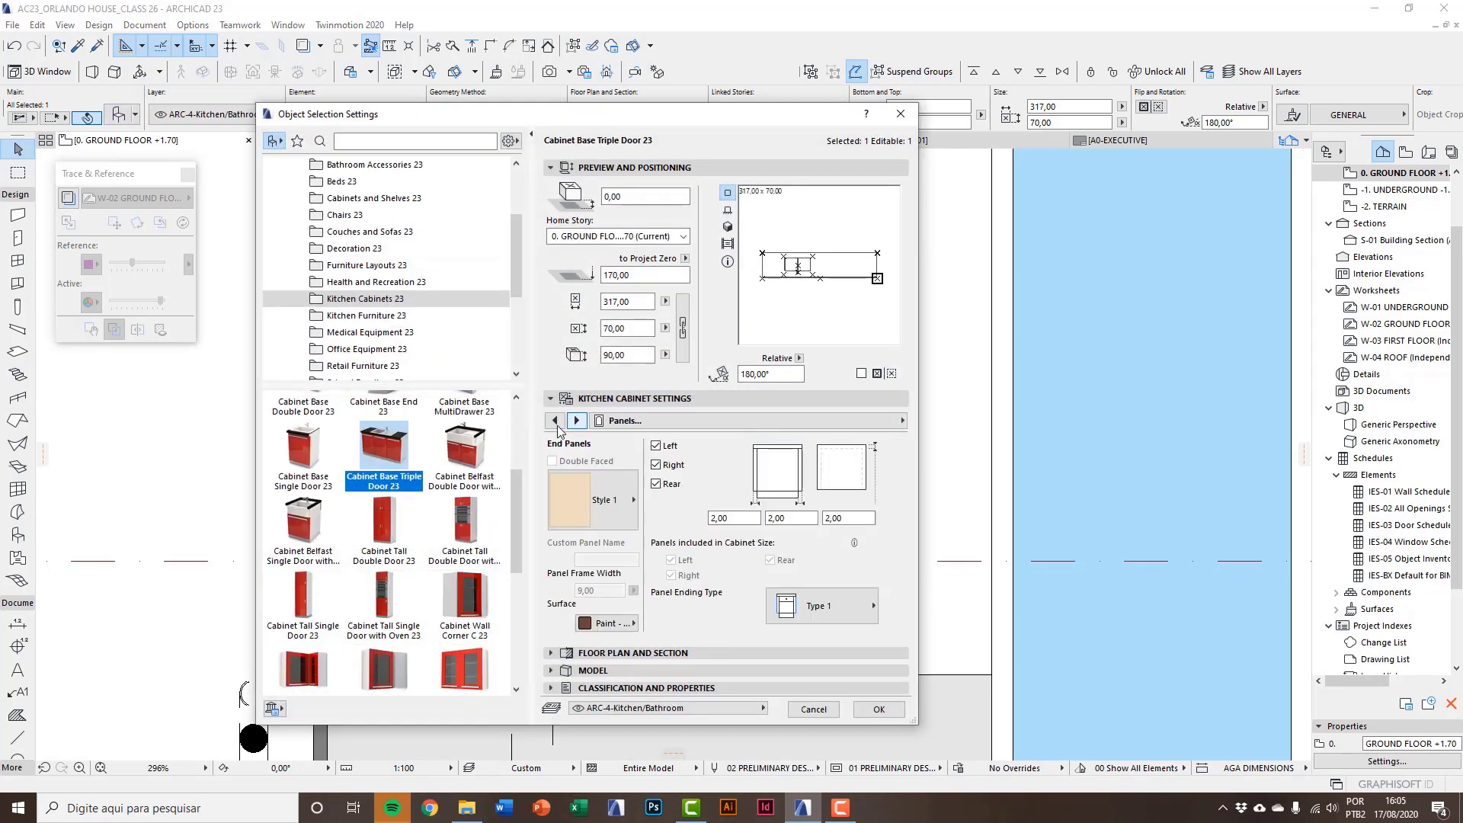
click(556, 421)
click(555, 420)
click(555, 421)
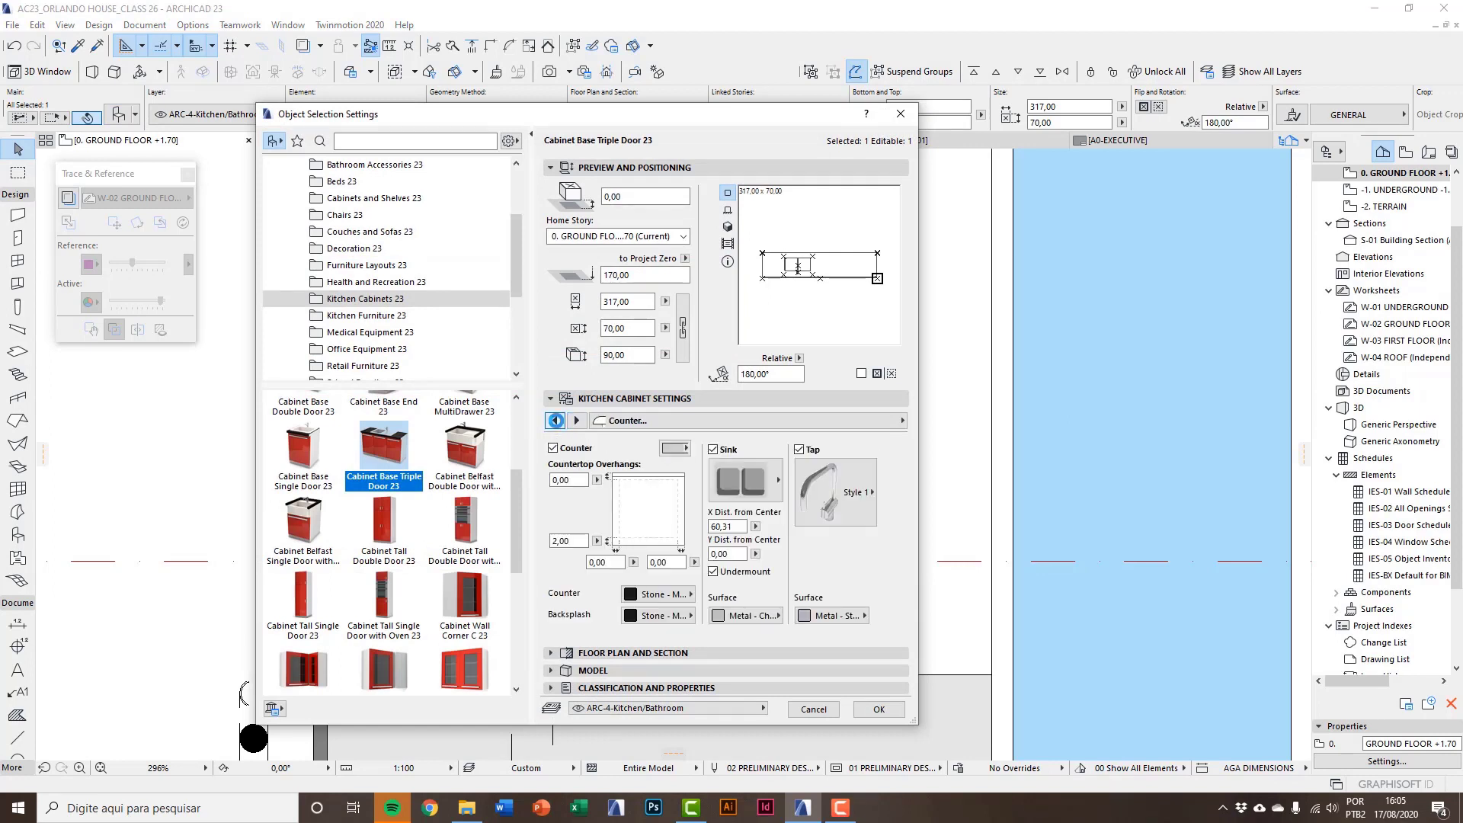
click(749, 478)
click(724, 454)
click(720, 454)
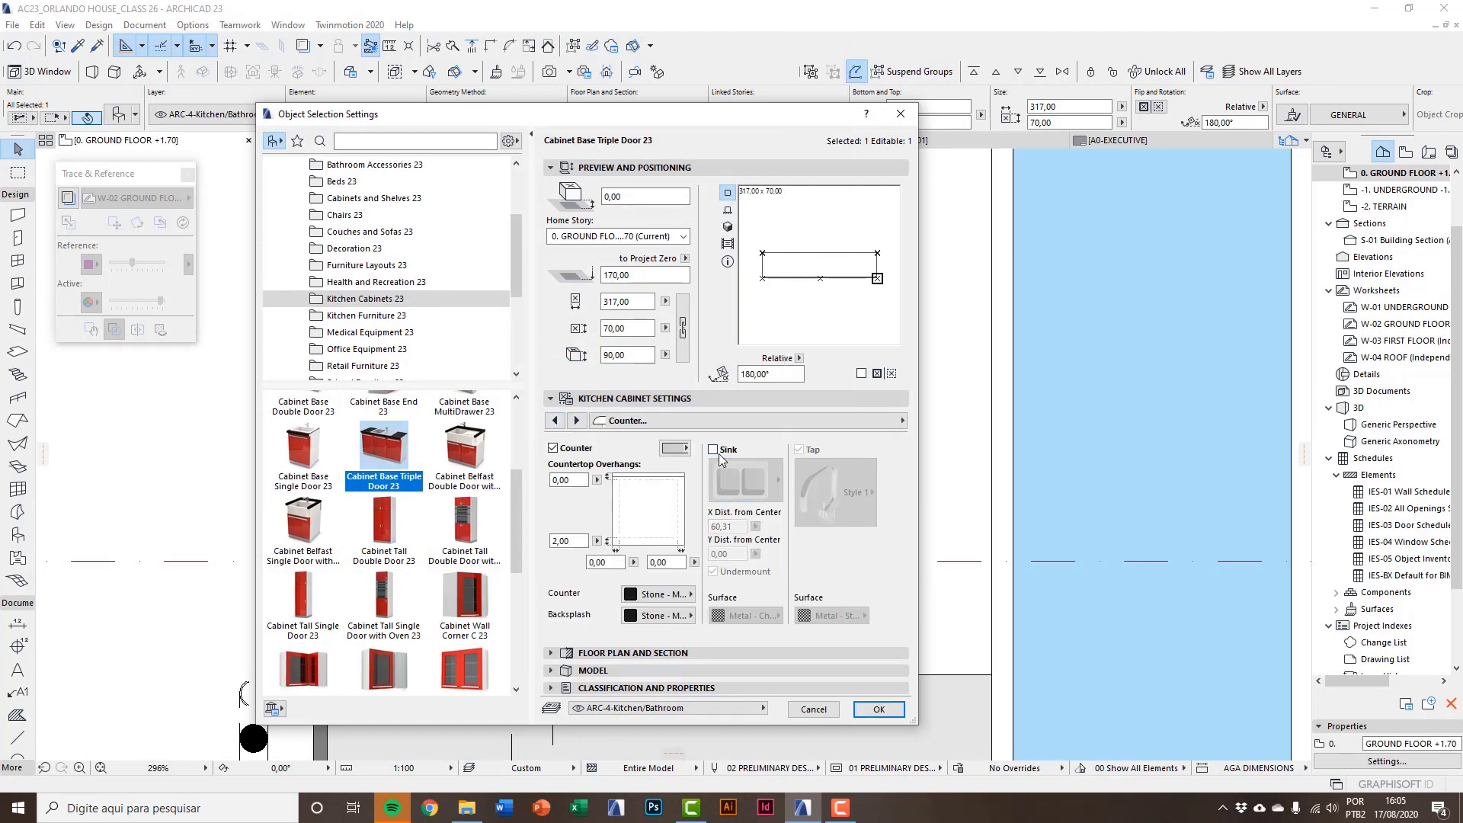
click(578, 421)
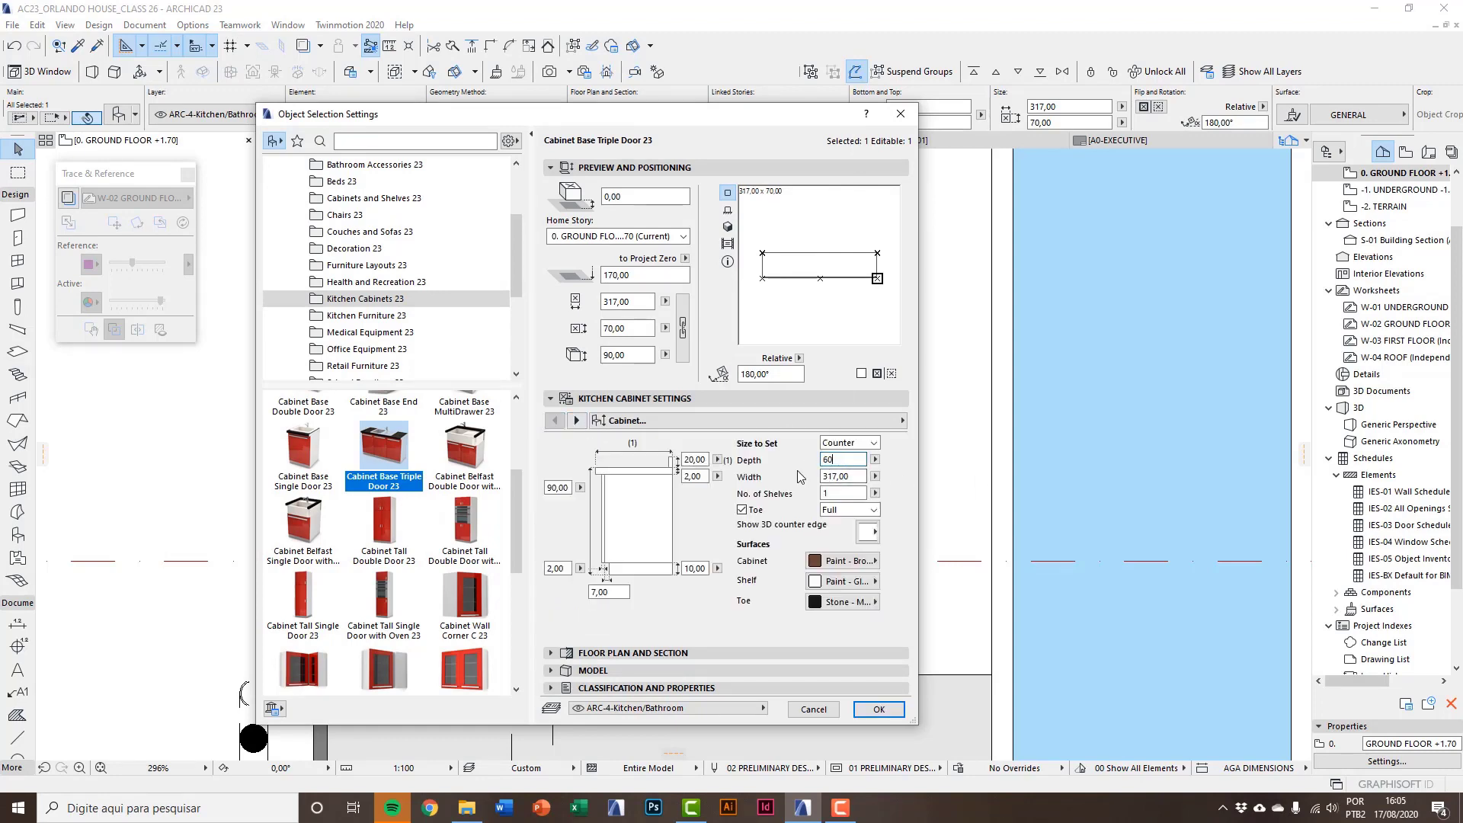
key(Return)
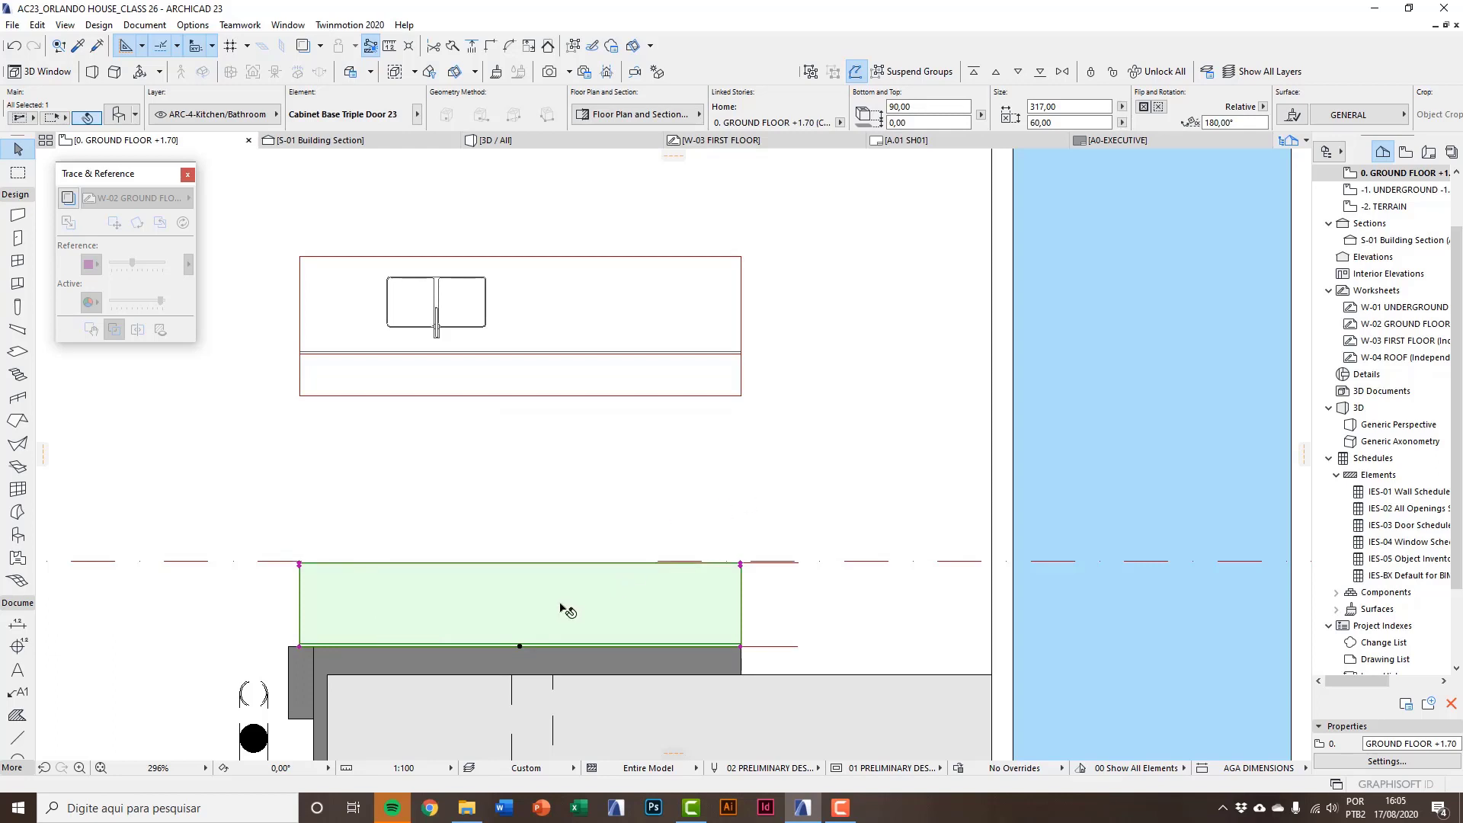
Mirror a copy of the sinkless base cabinet across a horizontal axis through the midpoint of the sink cabinet's side edge.
middle_drag(565, 607, 545, 600)
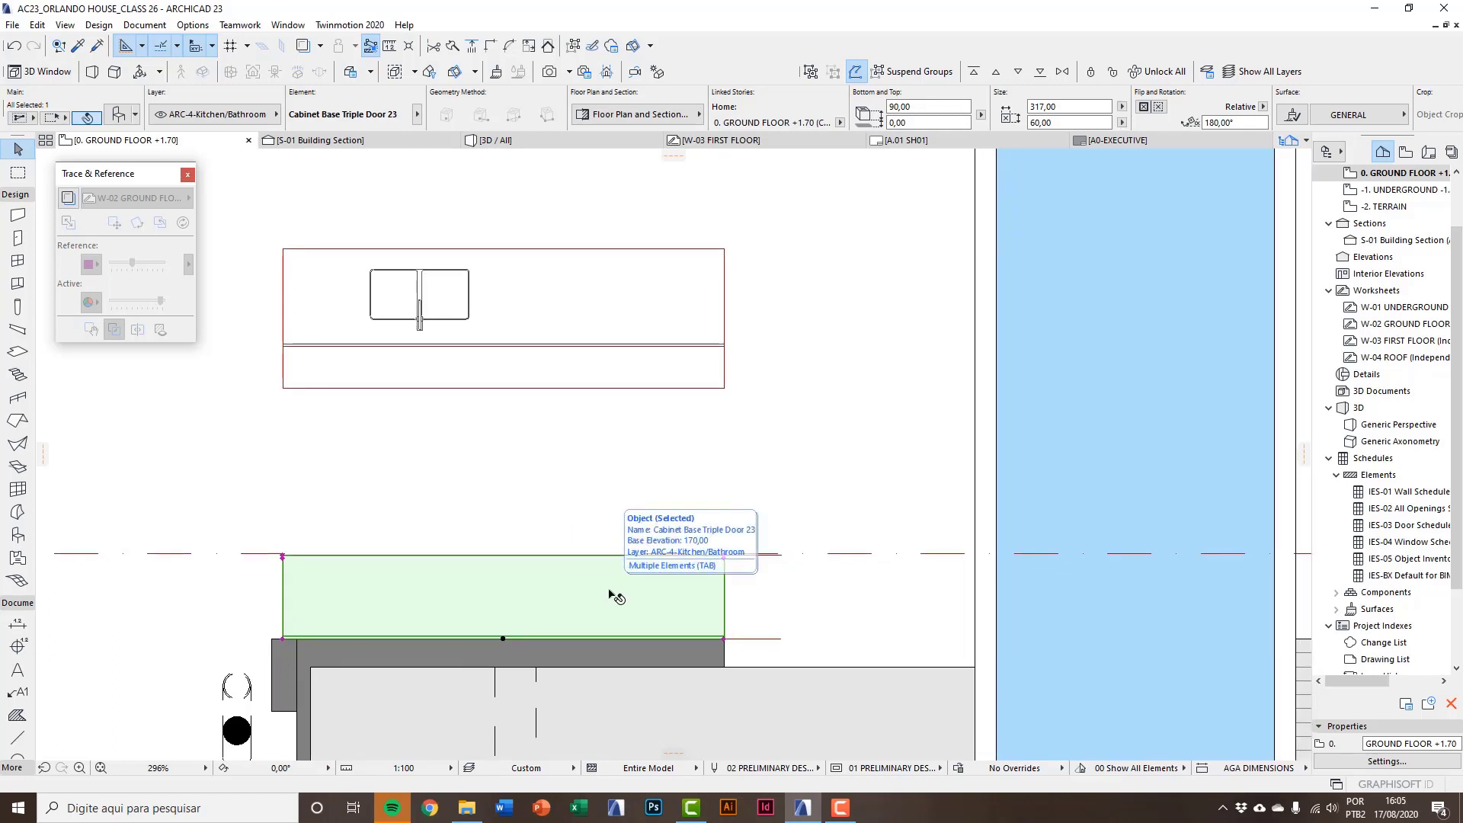
key(ctrl+alt+m)
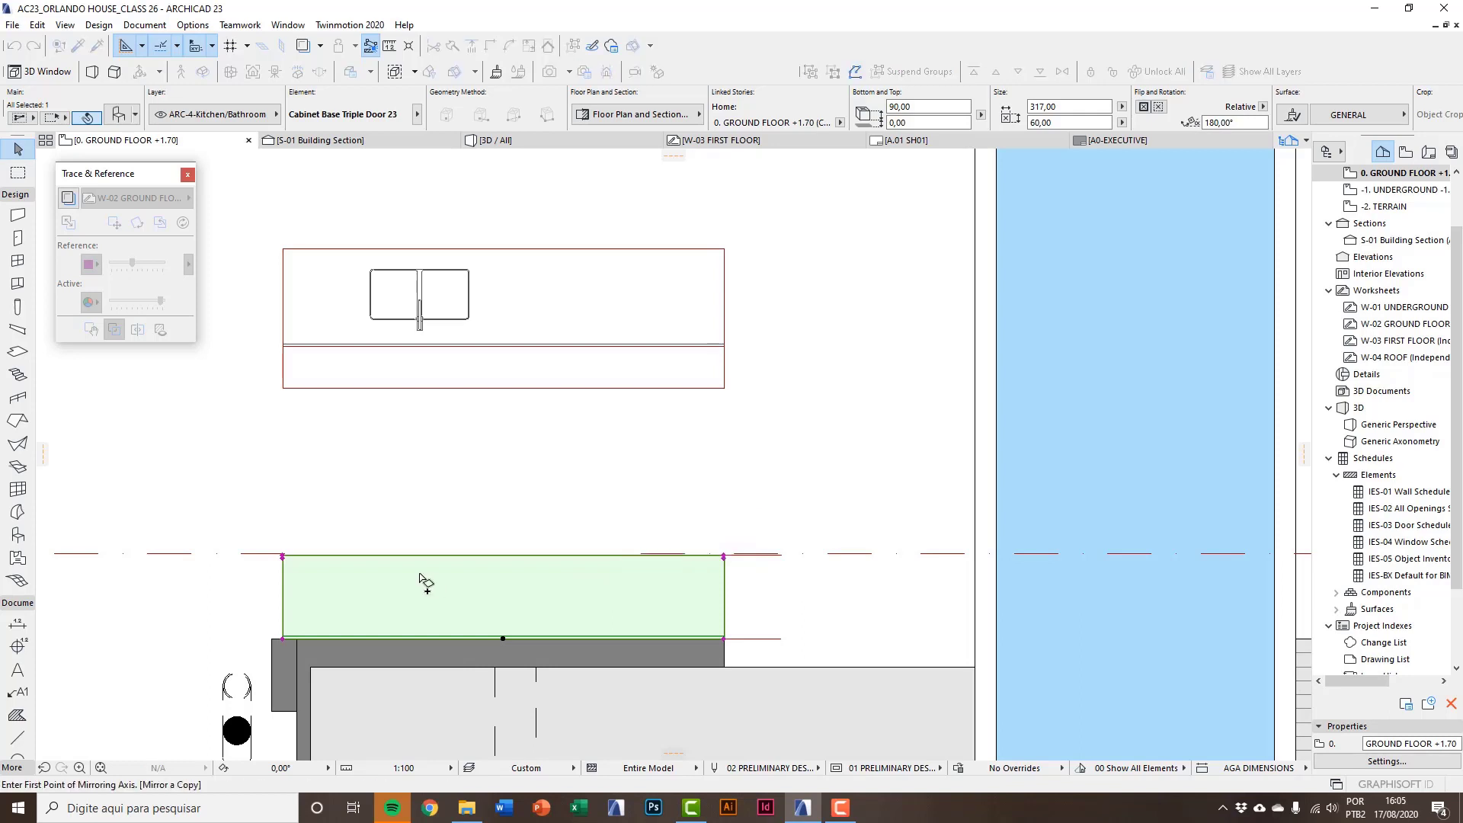
click(284, 298)
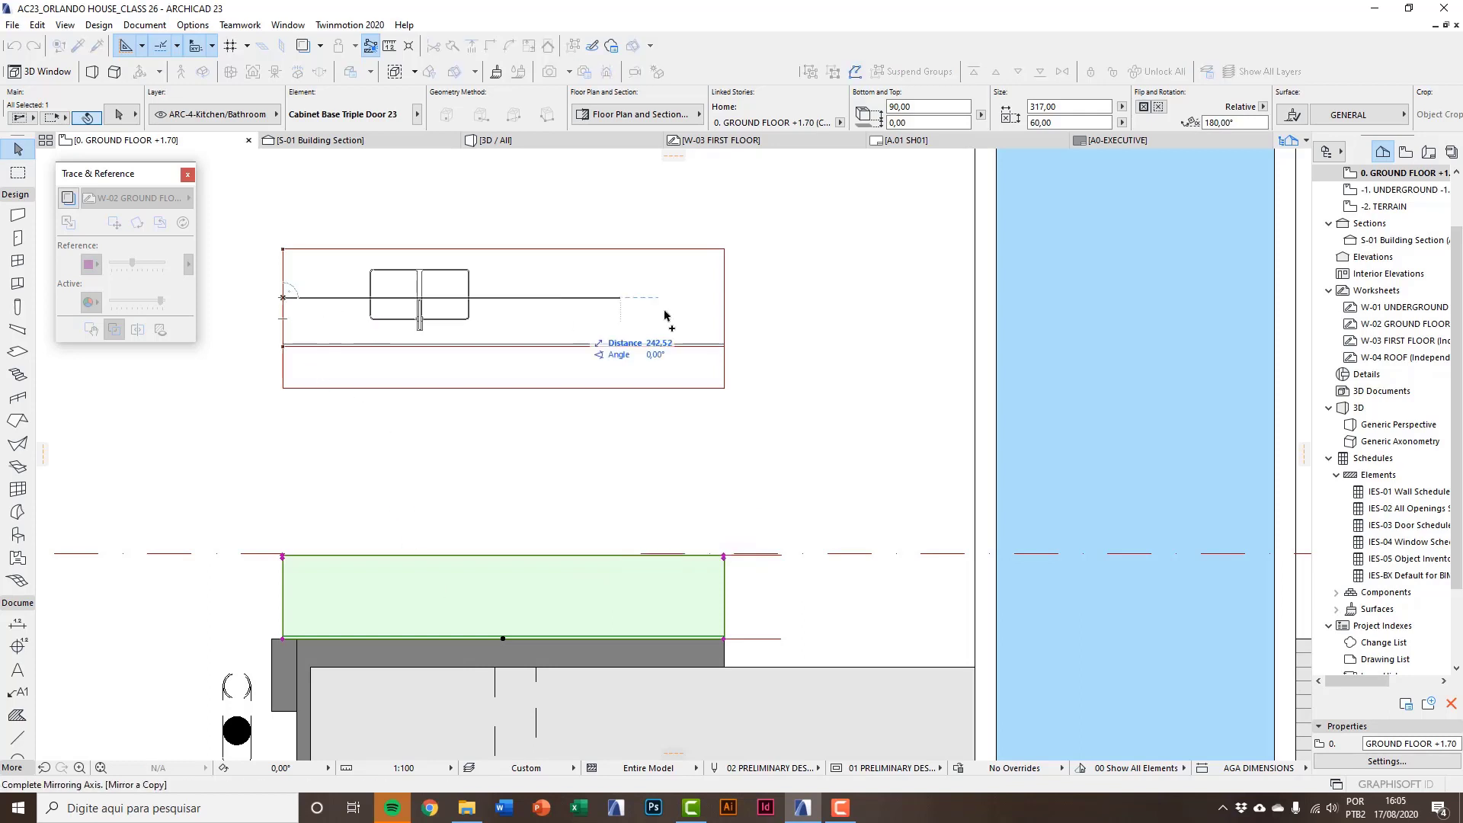
click(678, 302)
middle_drag(687, 243, 704, 621)
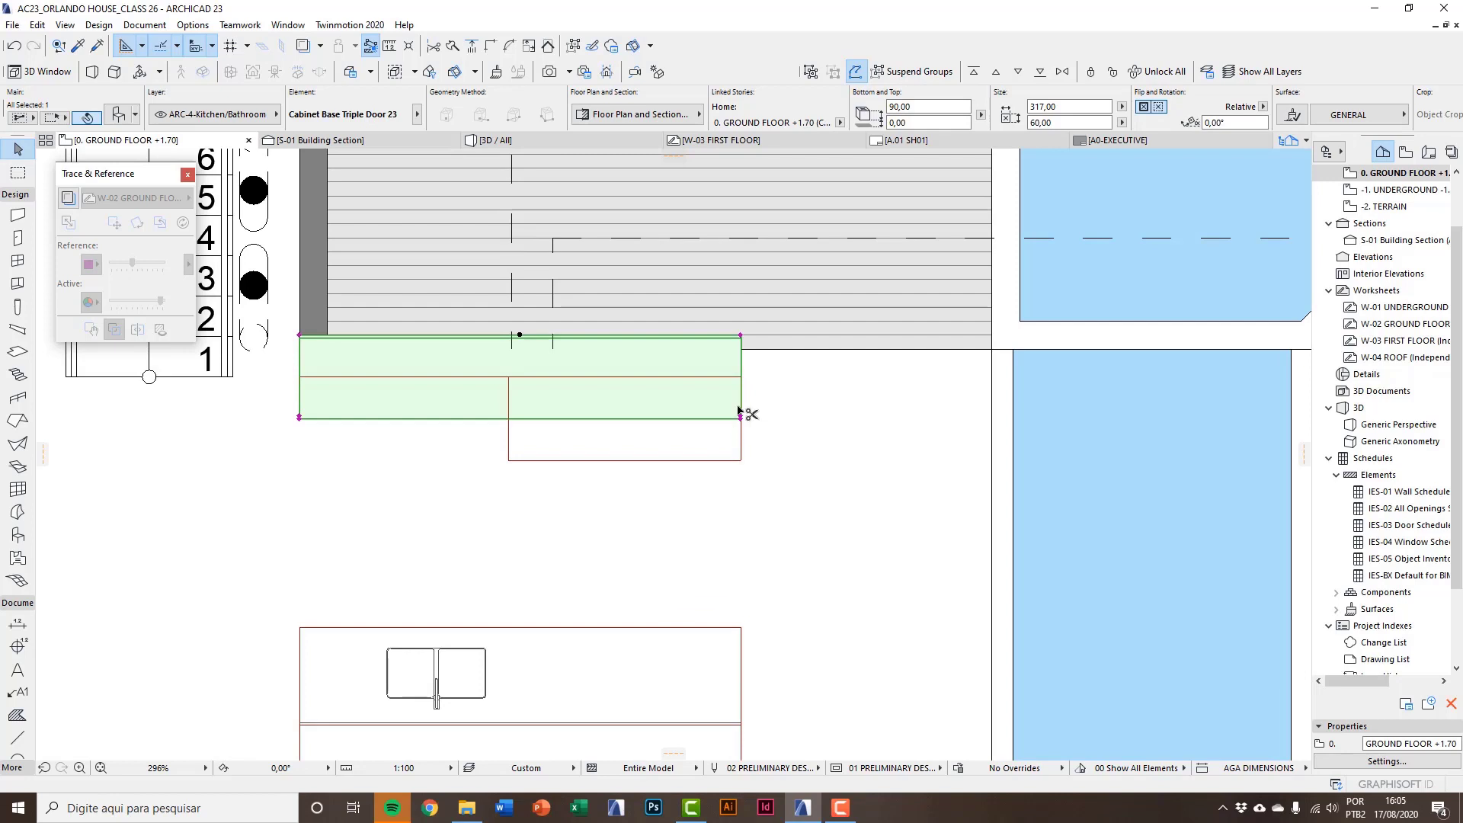
Move the mirrored cabinet straight down 30 so its backsplash corner meets the outer corner of the wall's end.
scroll(738, 411, up, 3)
key(ctrl+d)
click(744, 273)
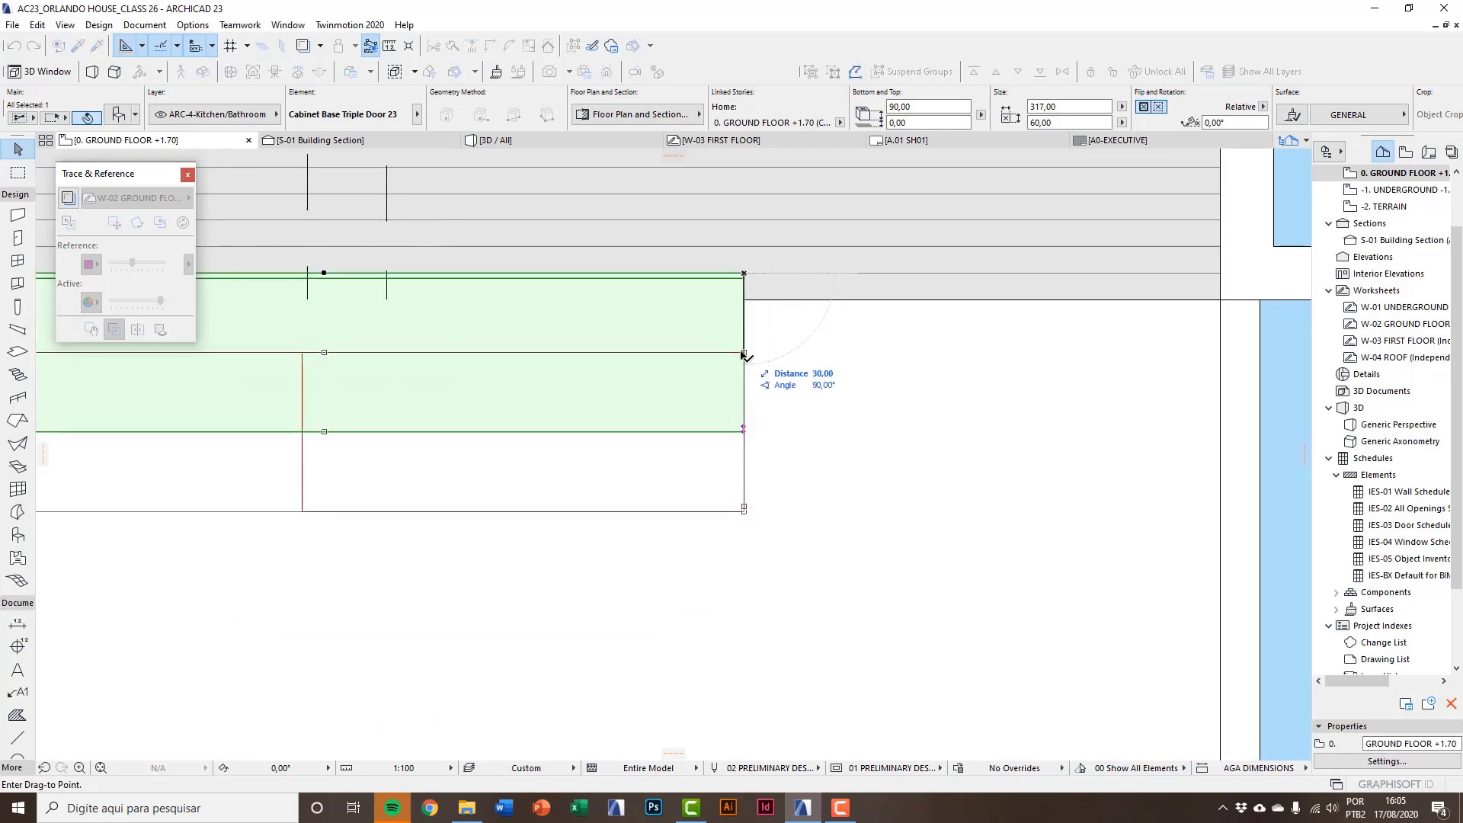
click(744, 354)
scroll(670, 506, down, 3)
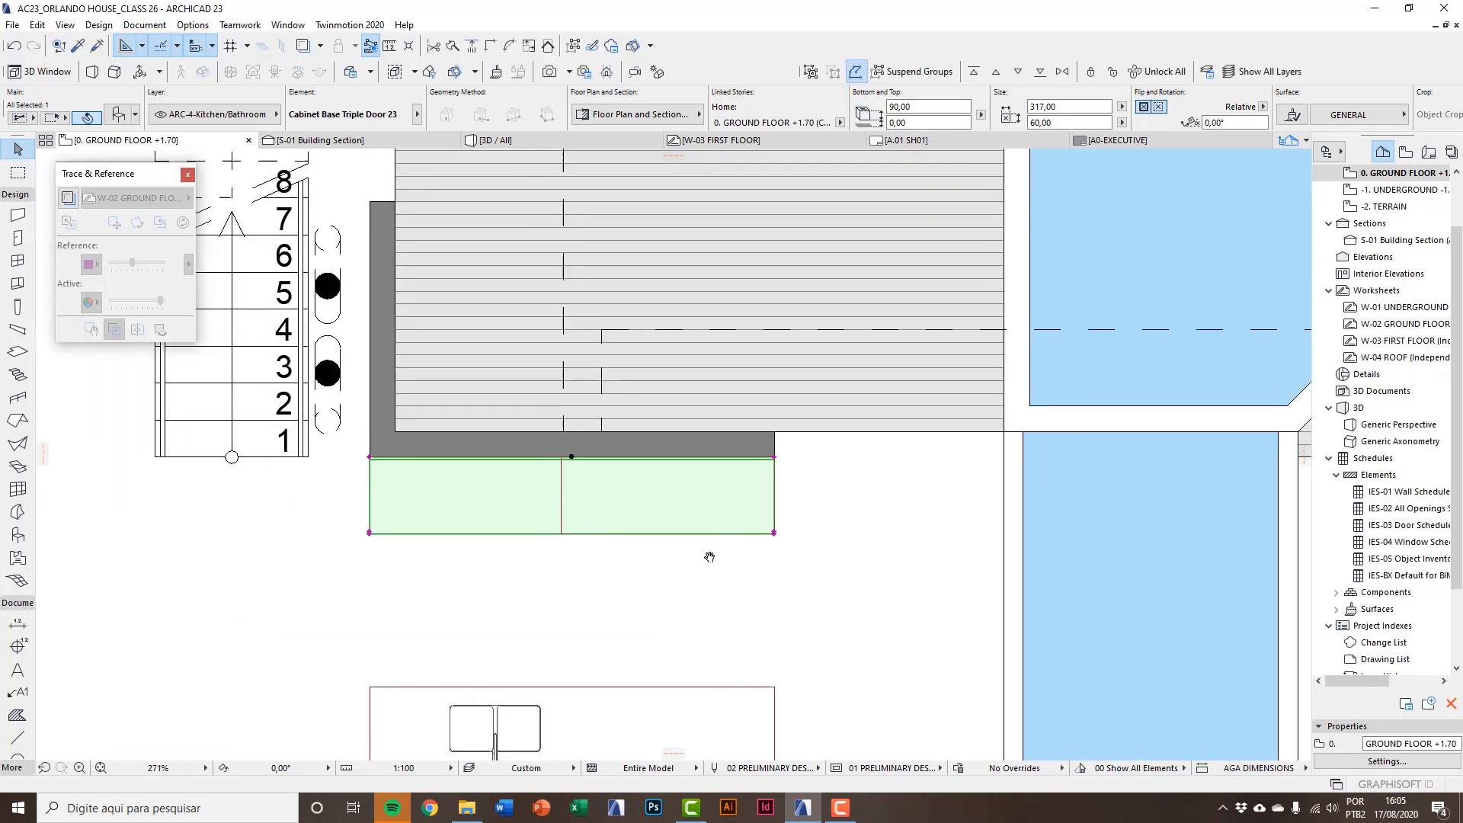
Shorten the mirrored cabinet to a width of 167 by stretching its stair-side end to the vertical guide line, then deselect it.
scroll(396, 481, up, 4)
scroll(396, 481, up, 1)
click(330, 434)
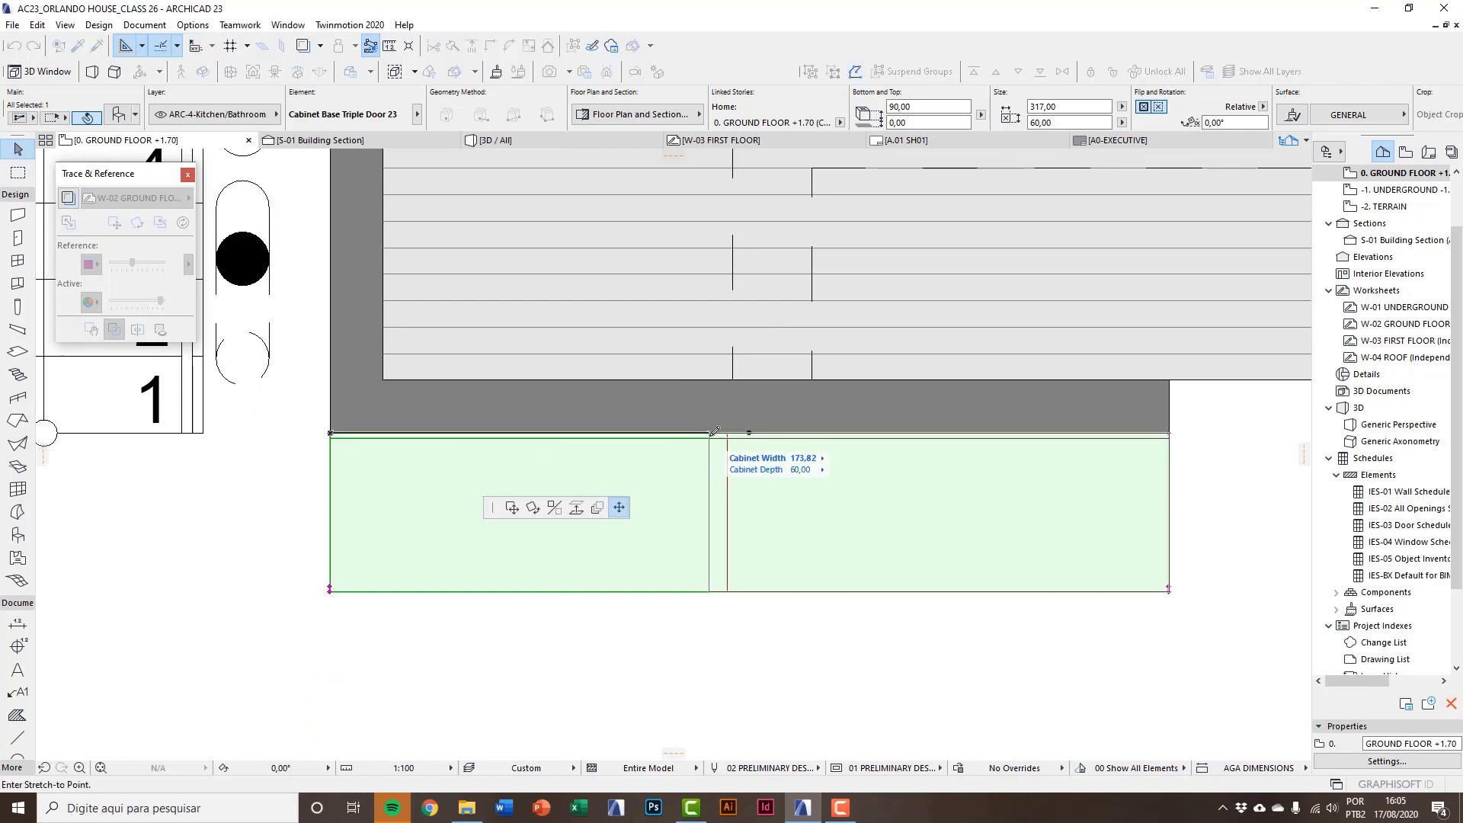
click(727, 433)
middle_drag(772, 492, 634, 501)
scroll(574, 621, down, 8)
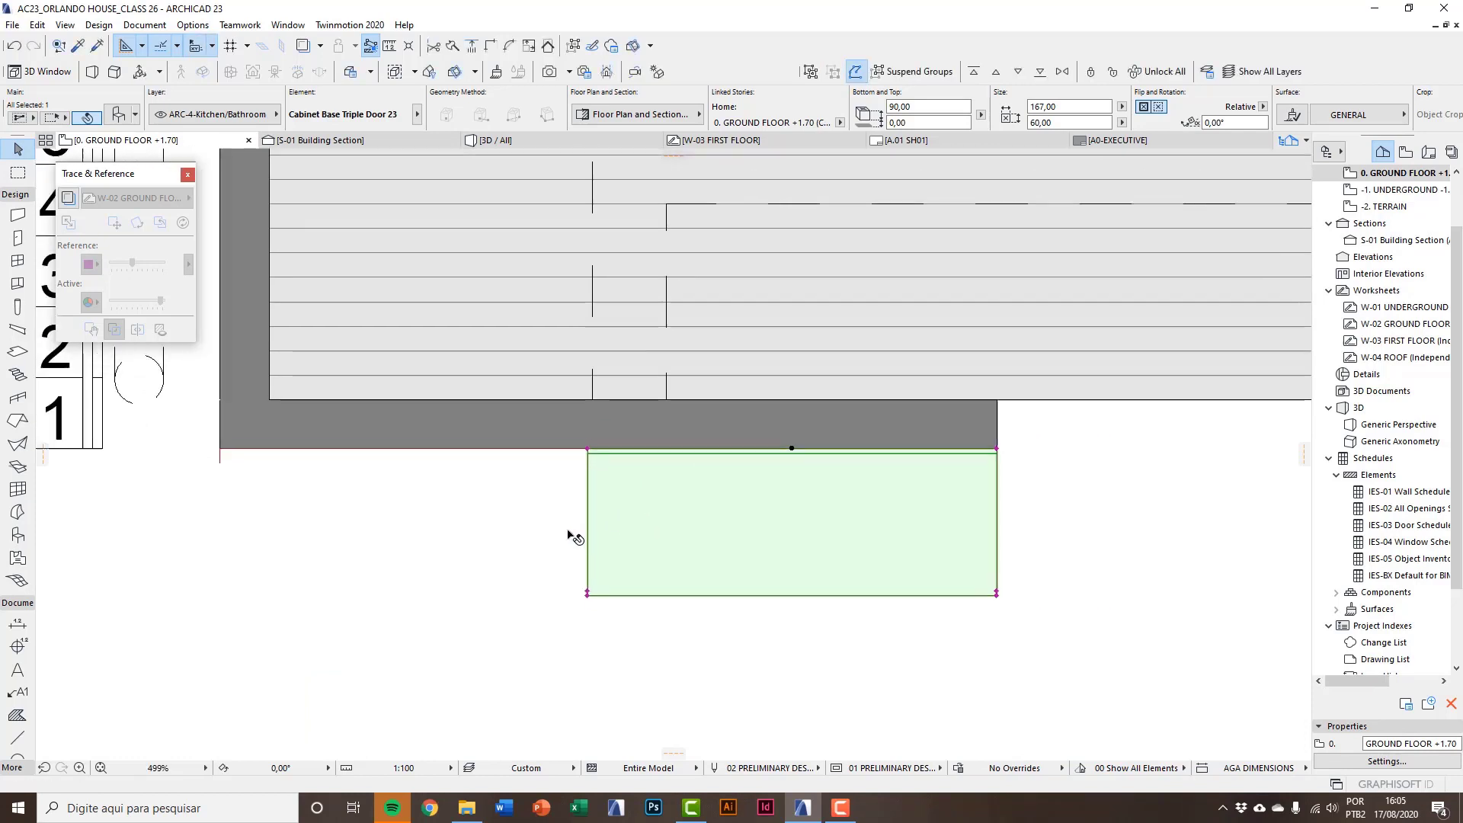
scroll(561, 522, down, 1)
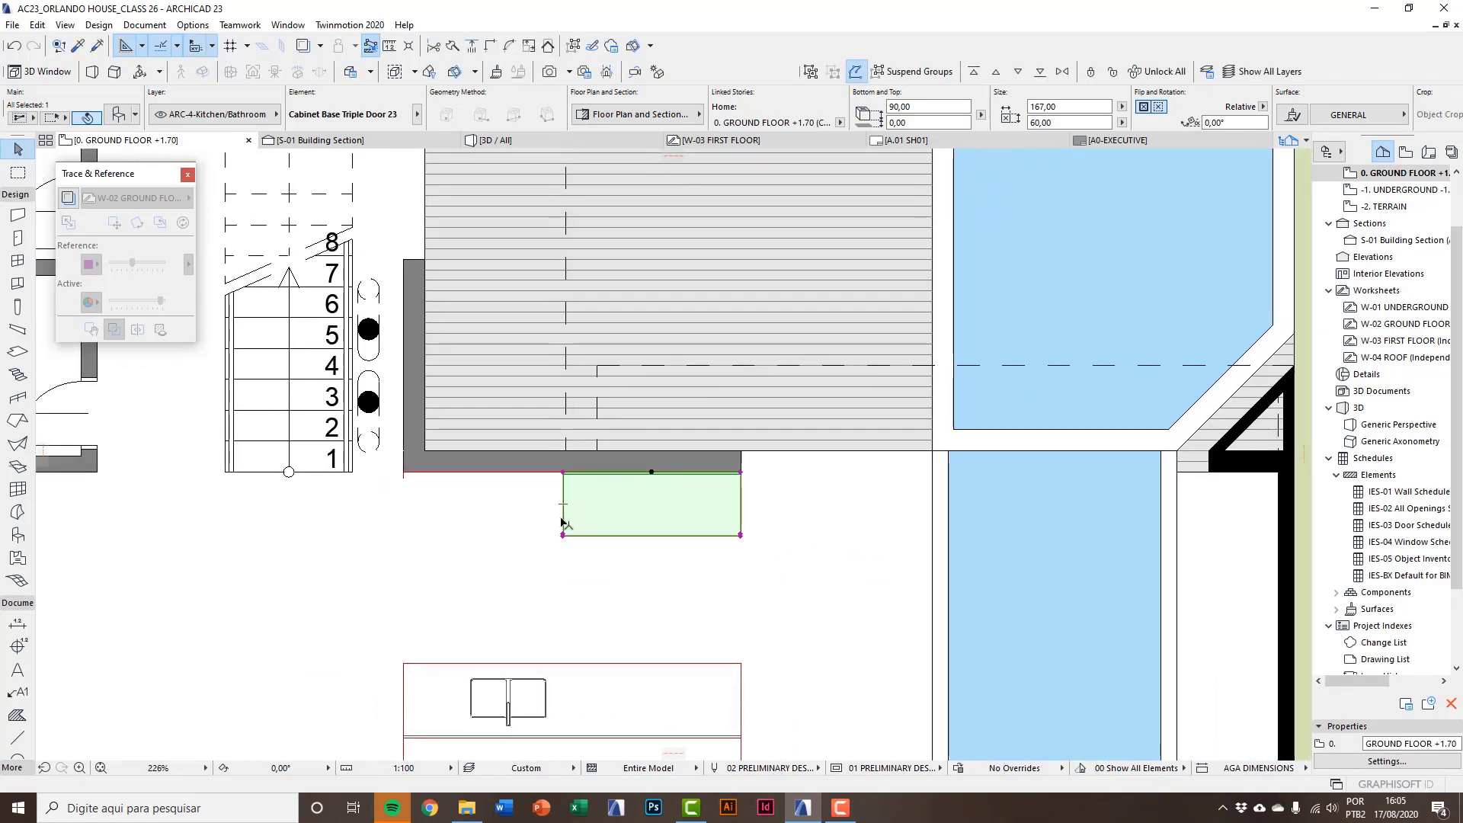
key(Escape)
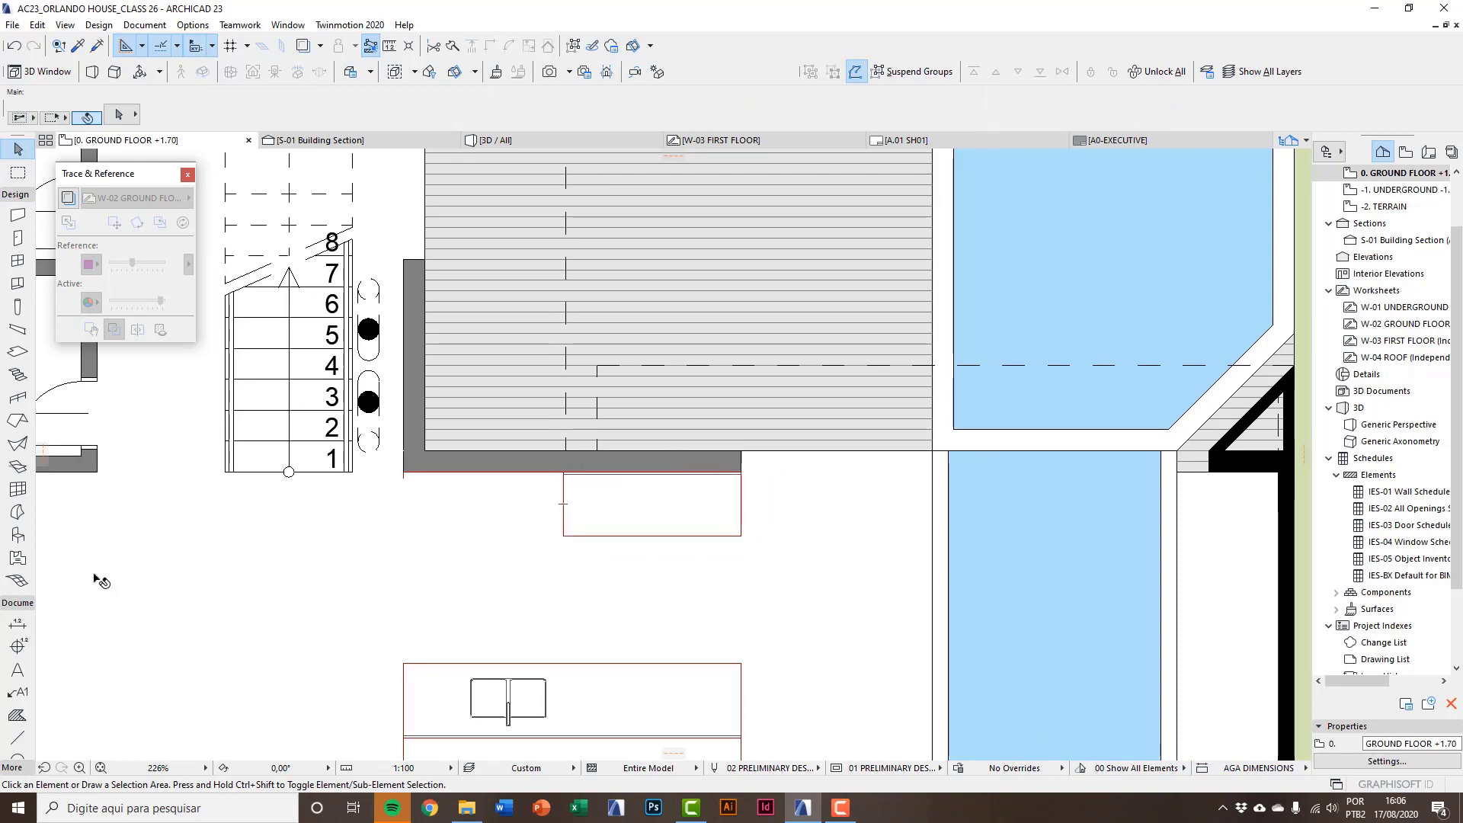
double_click(17, 535)
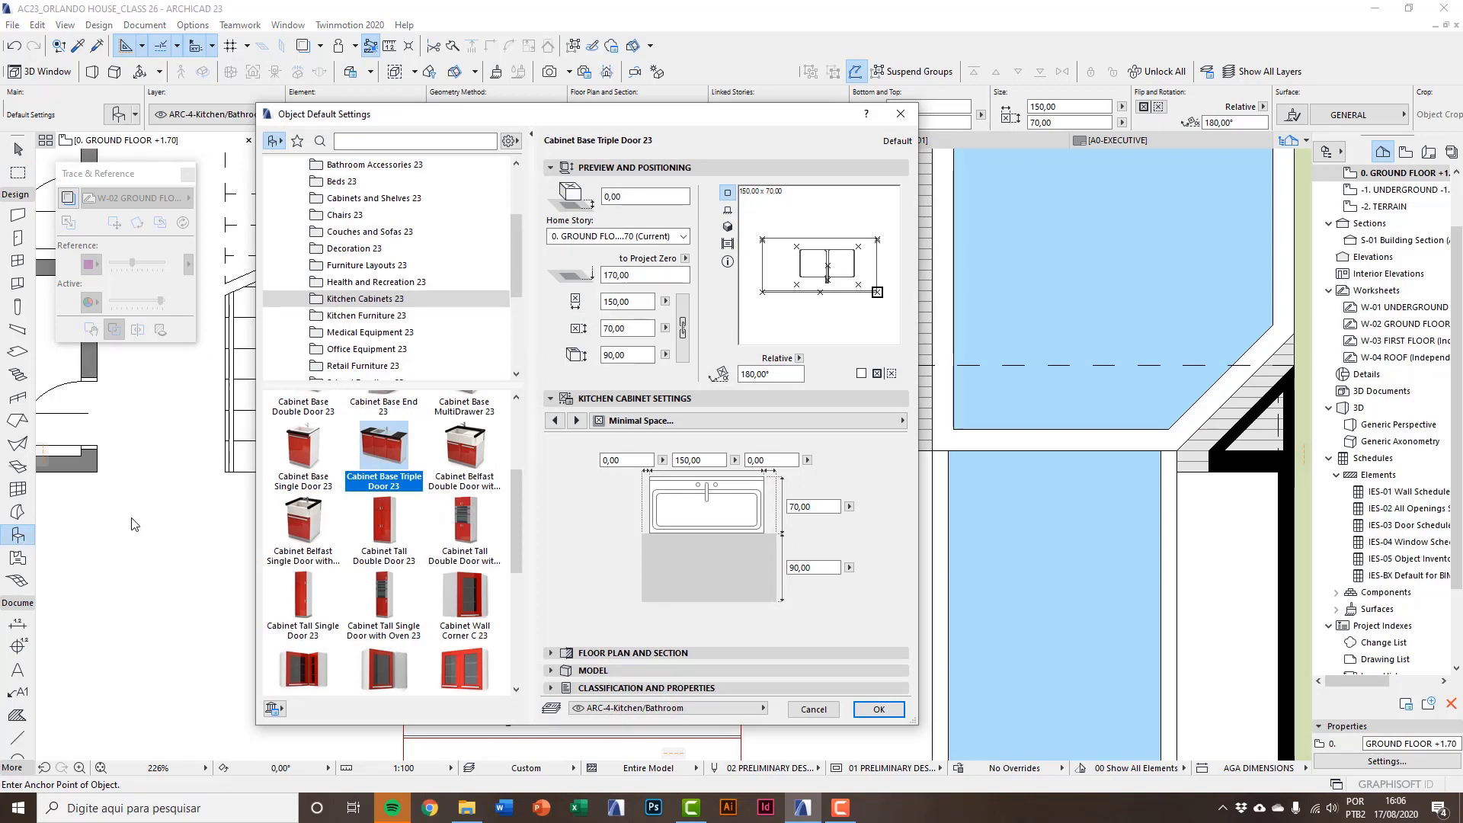
scroll(314, 506, up, 2)
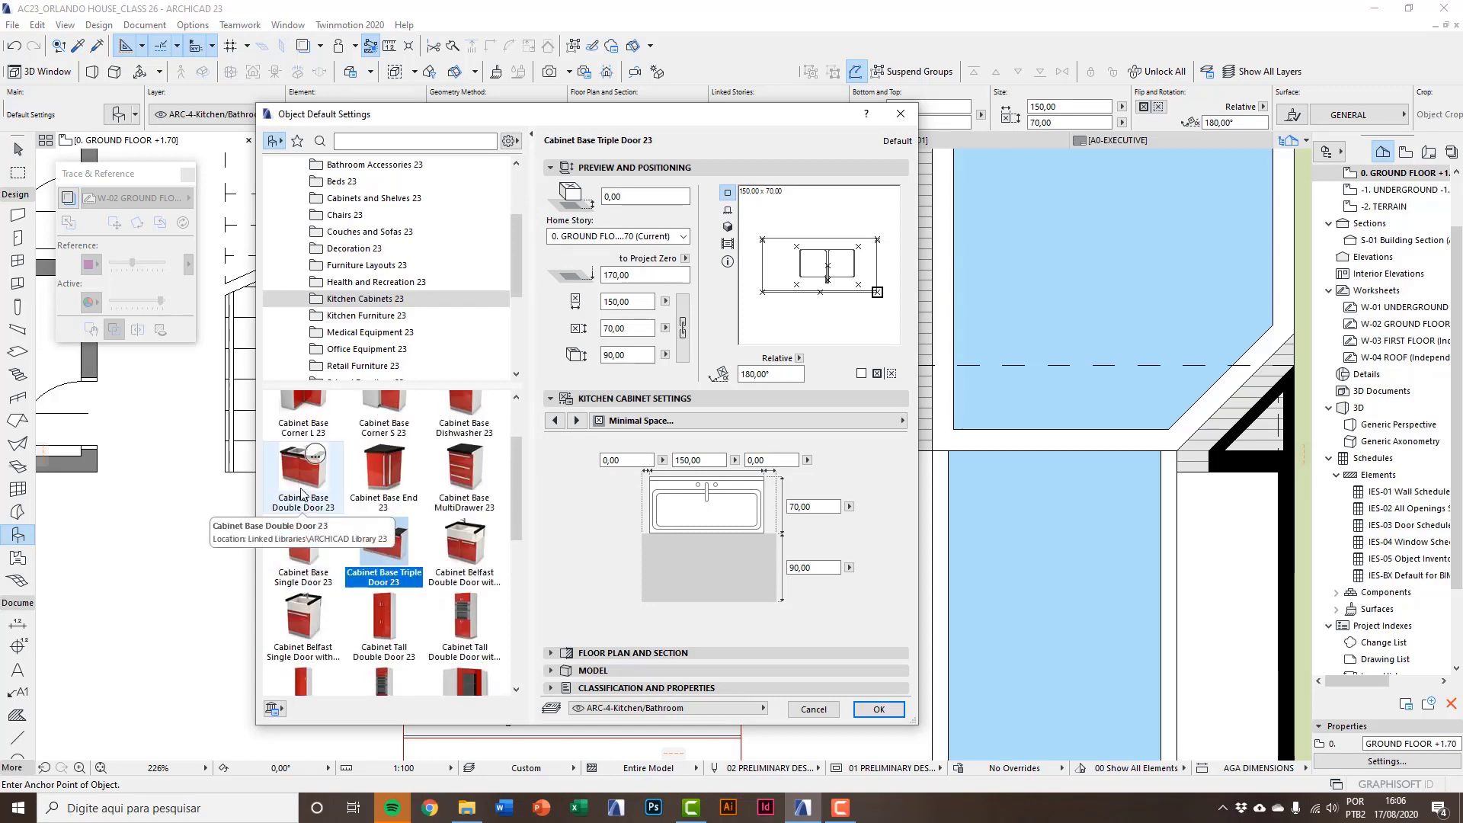
click(302, 487)
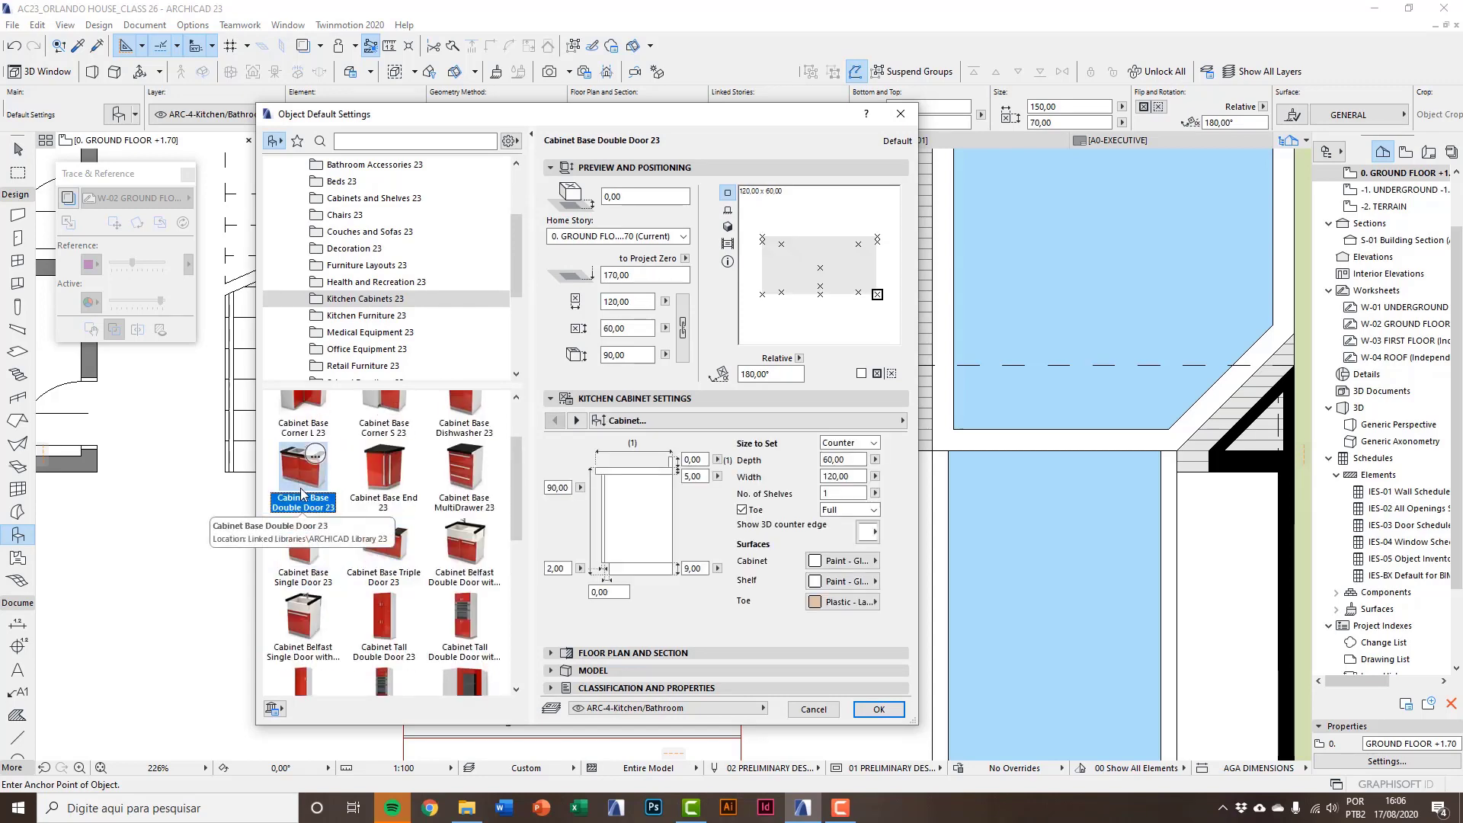
click(813, 710)
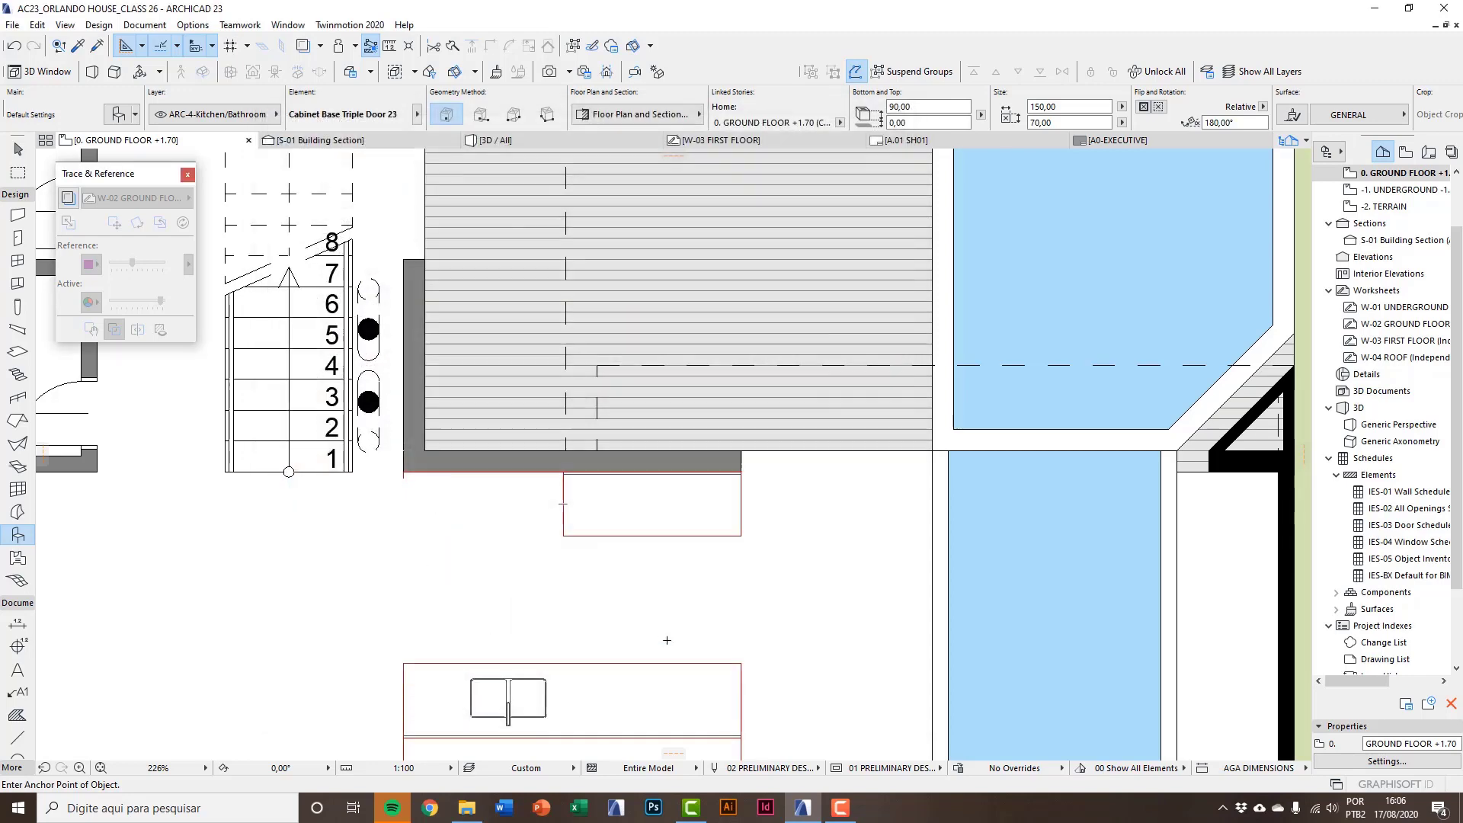
middle_drag(583, 600, 554, 501)
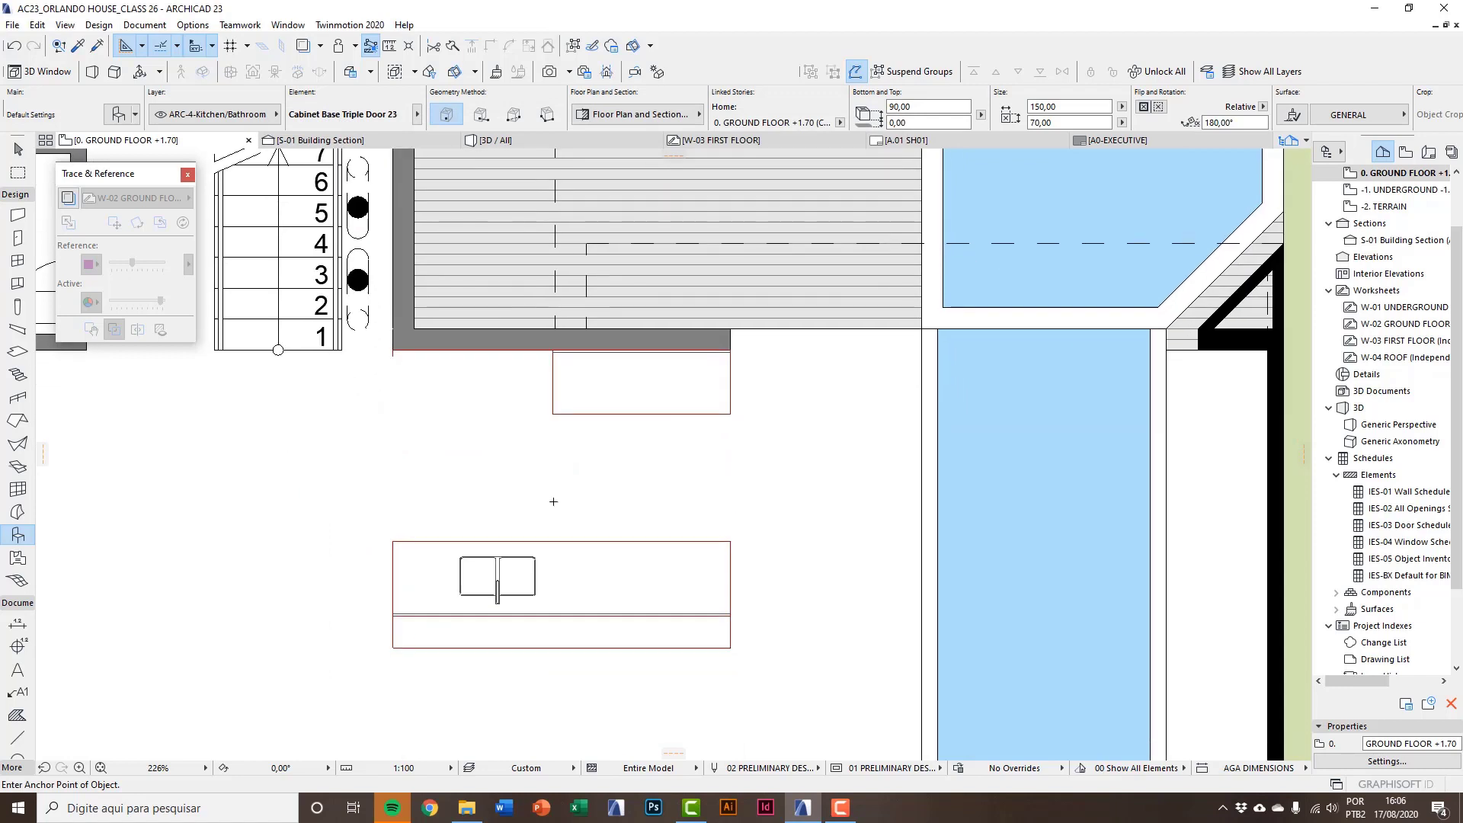
key(Escape)
Enclose the kitchen area in a marquee, select all the red drafting lines inside it, delete them and clear the marquee.
scroll(554, 521, down, 4)
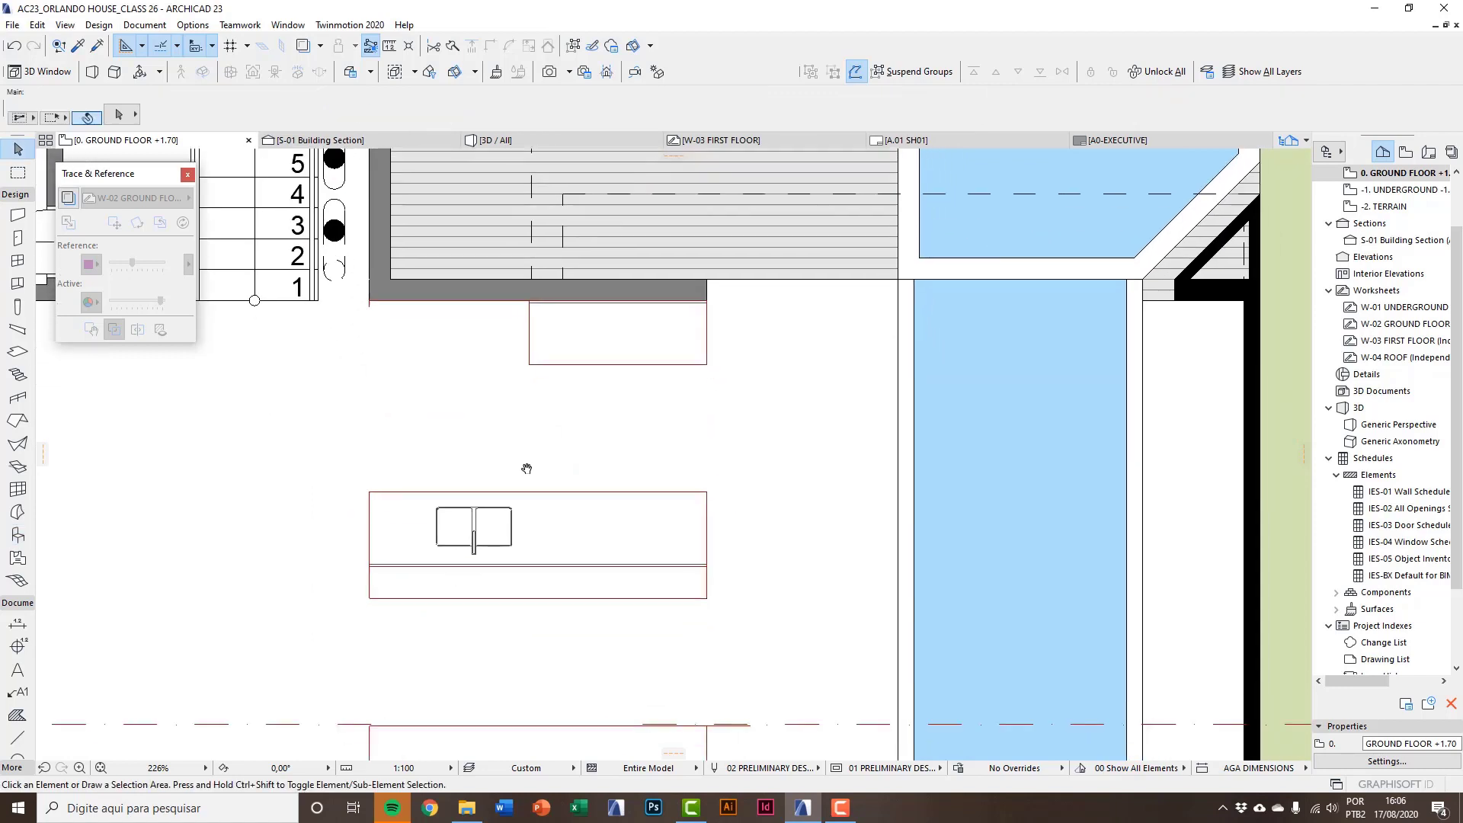
scroll(457, 448, up, 2)
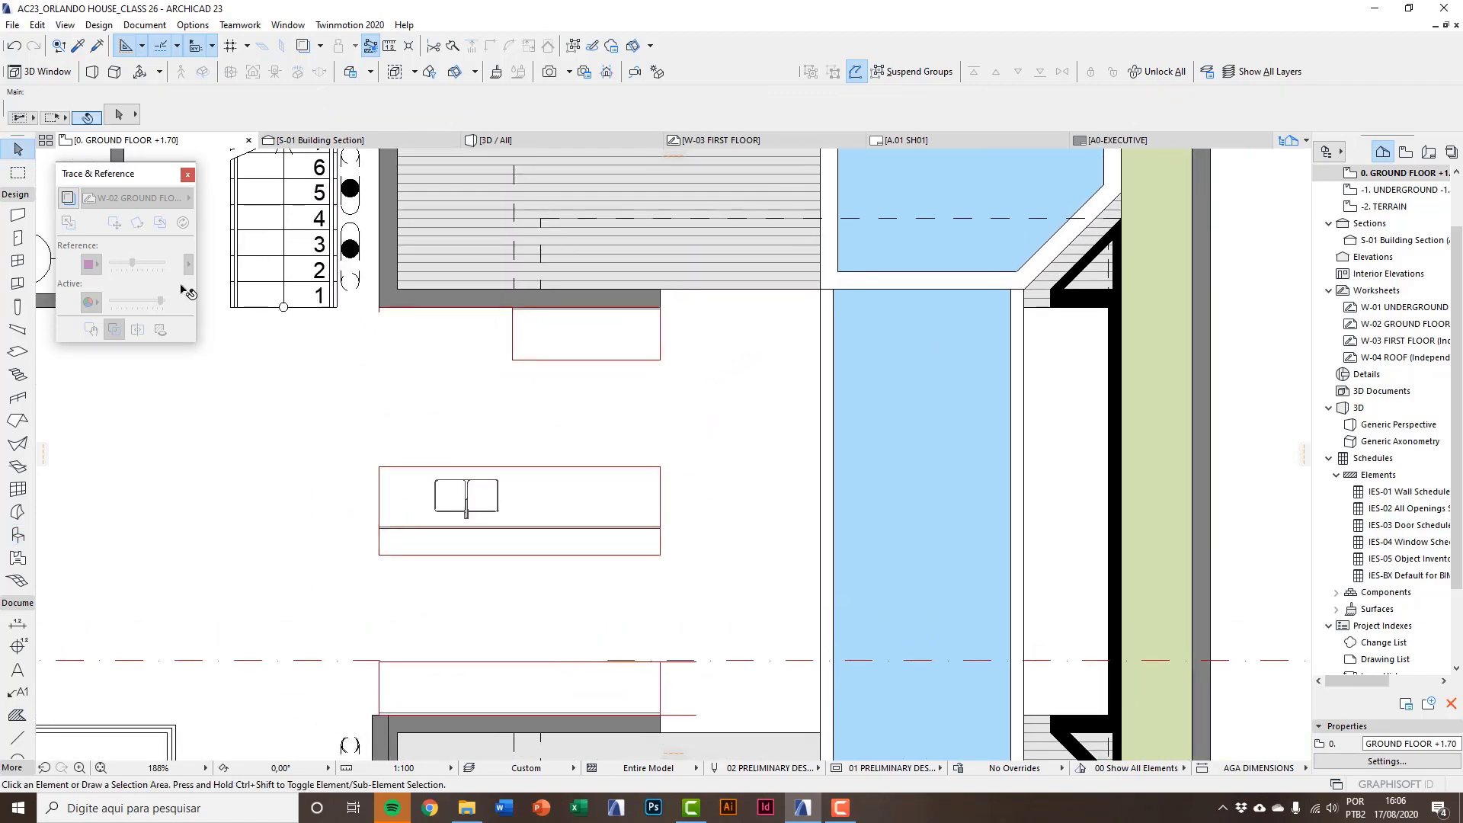
click(19, 174)
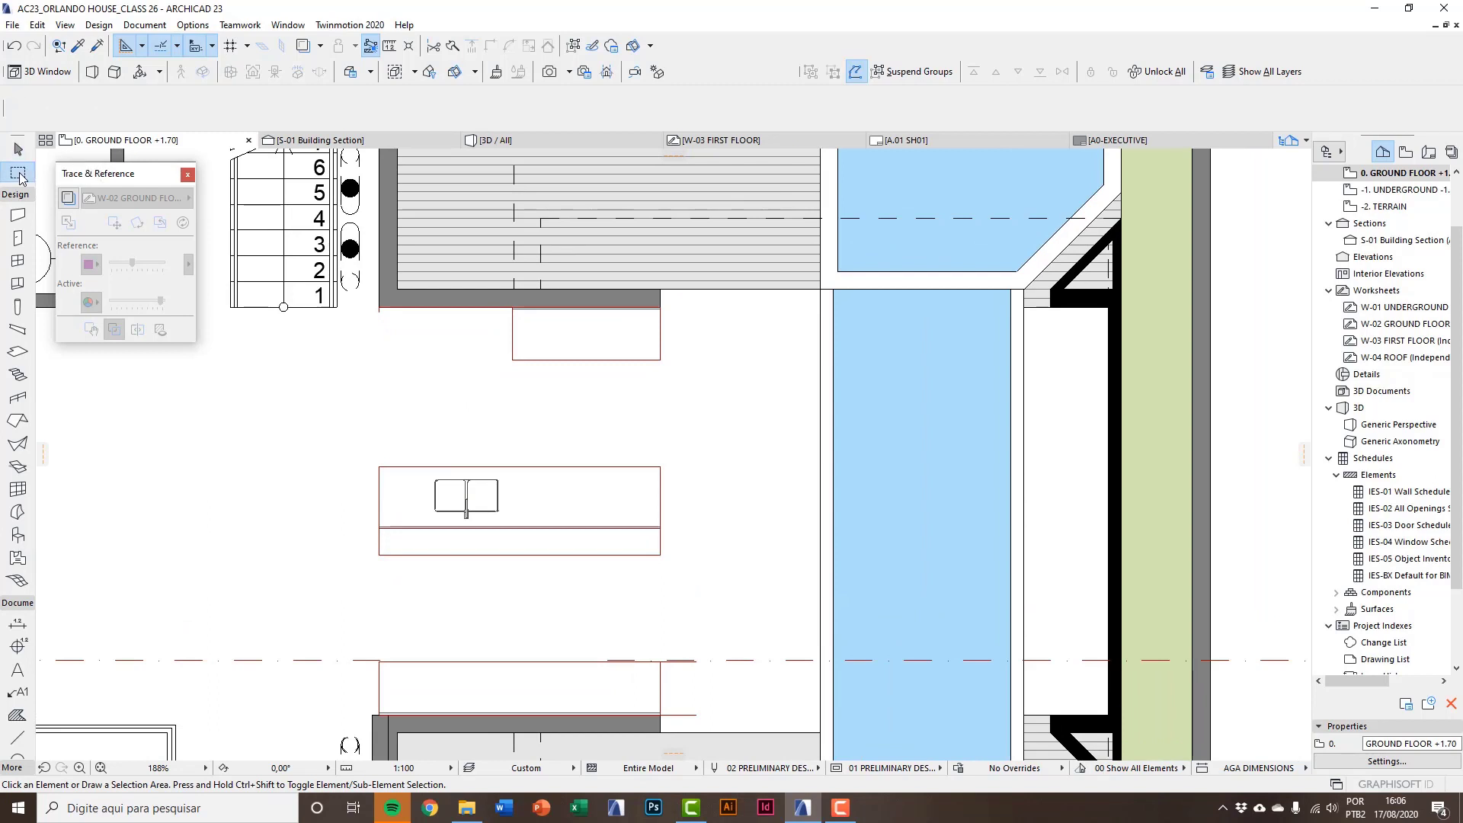
click(277, 281)
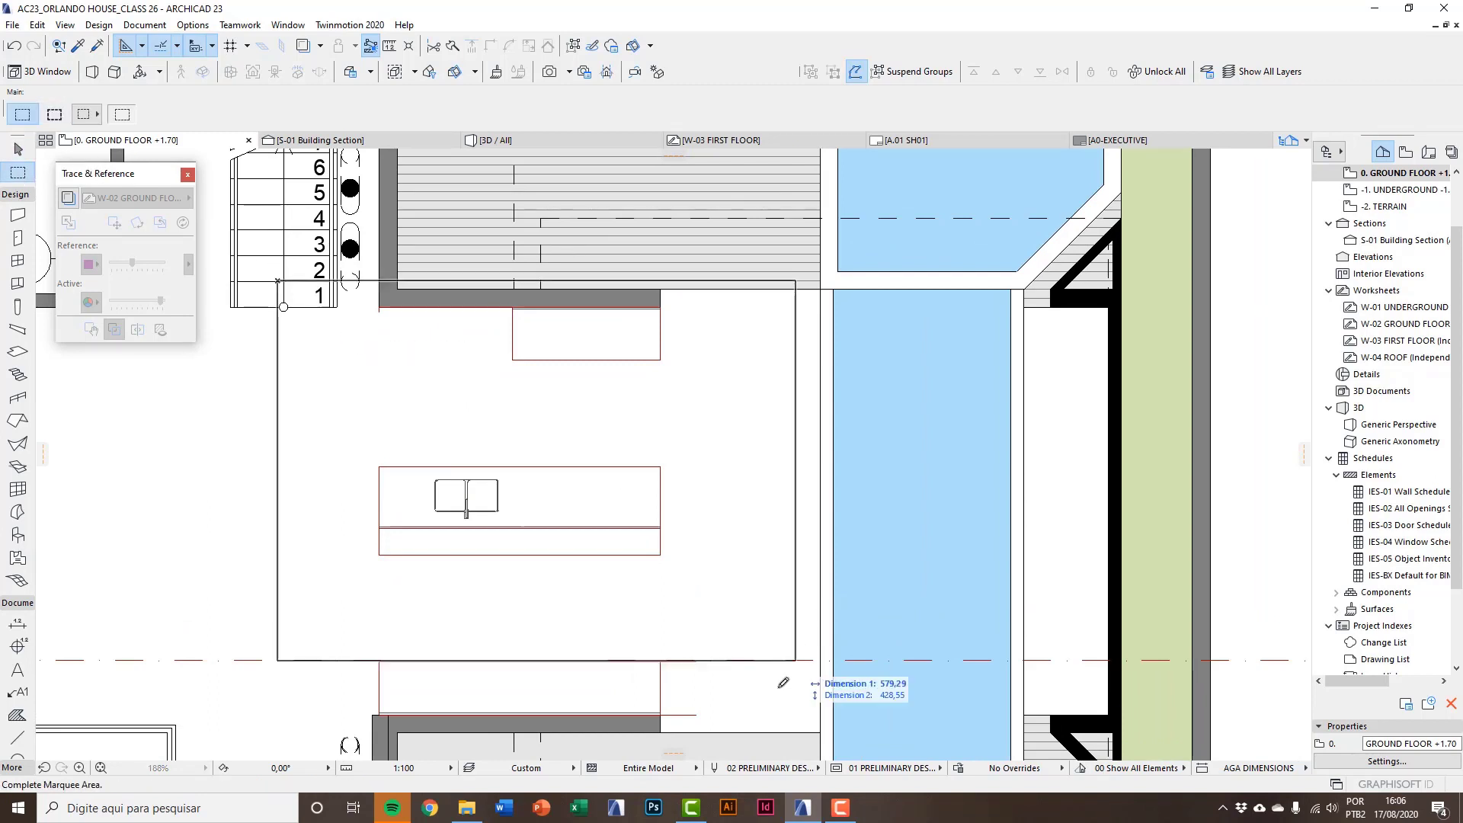
click(744, 745)
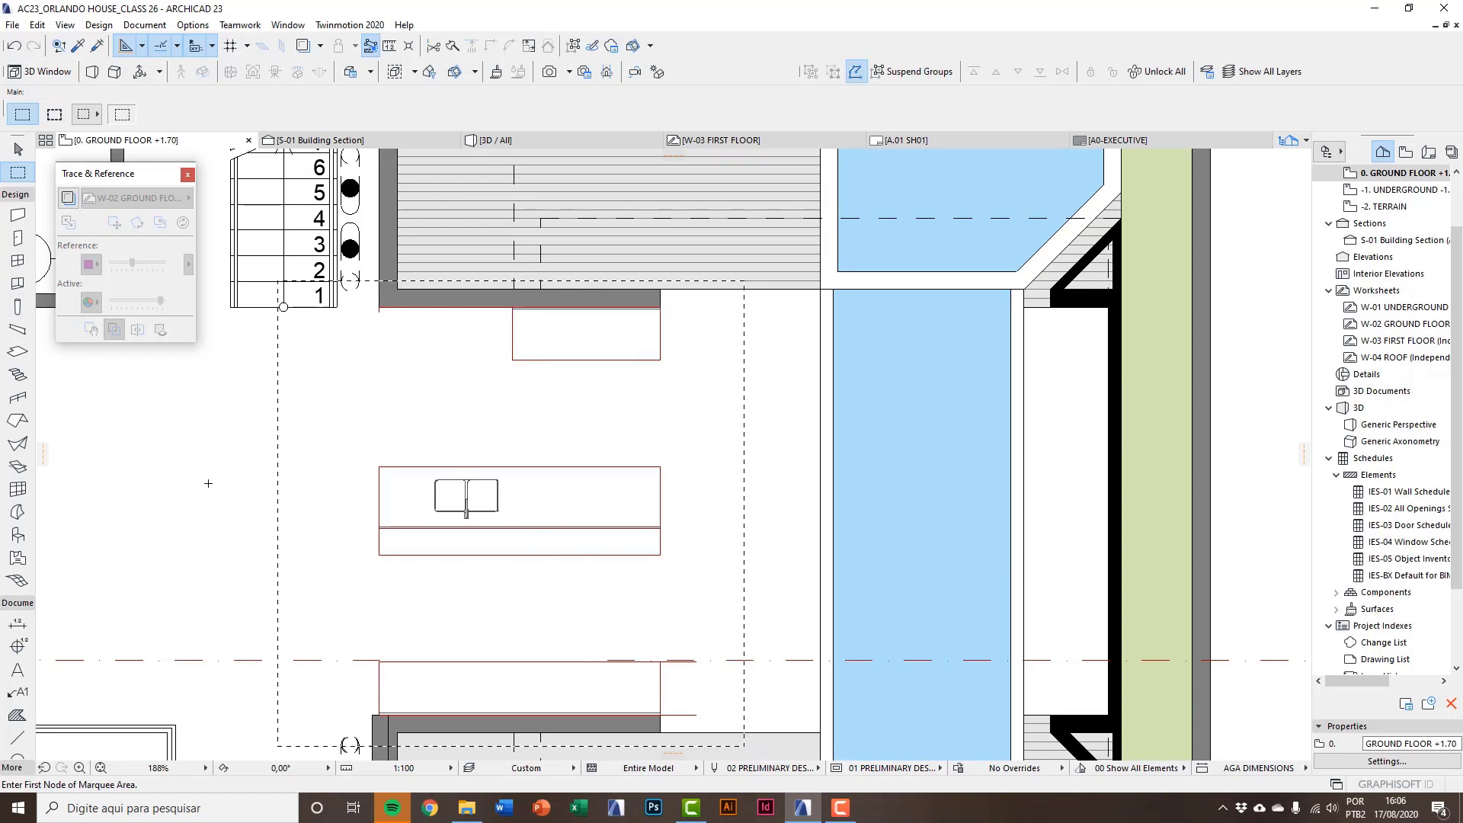
click(17, 737)
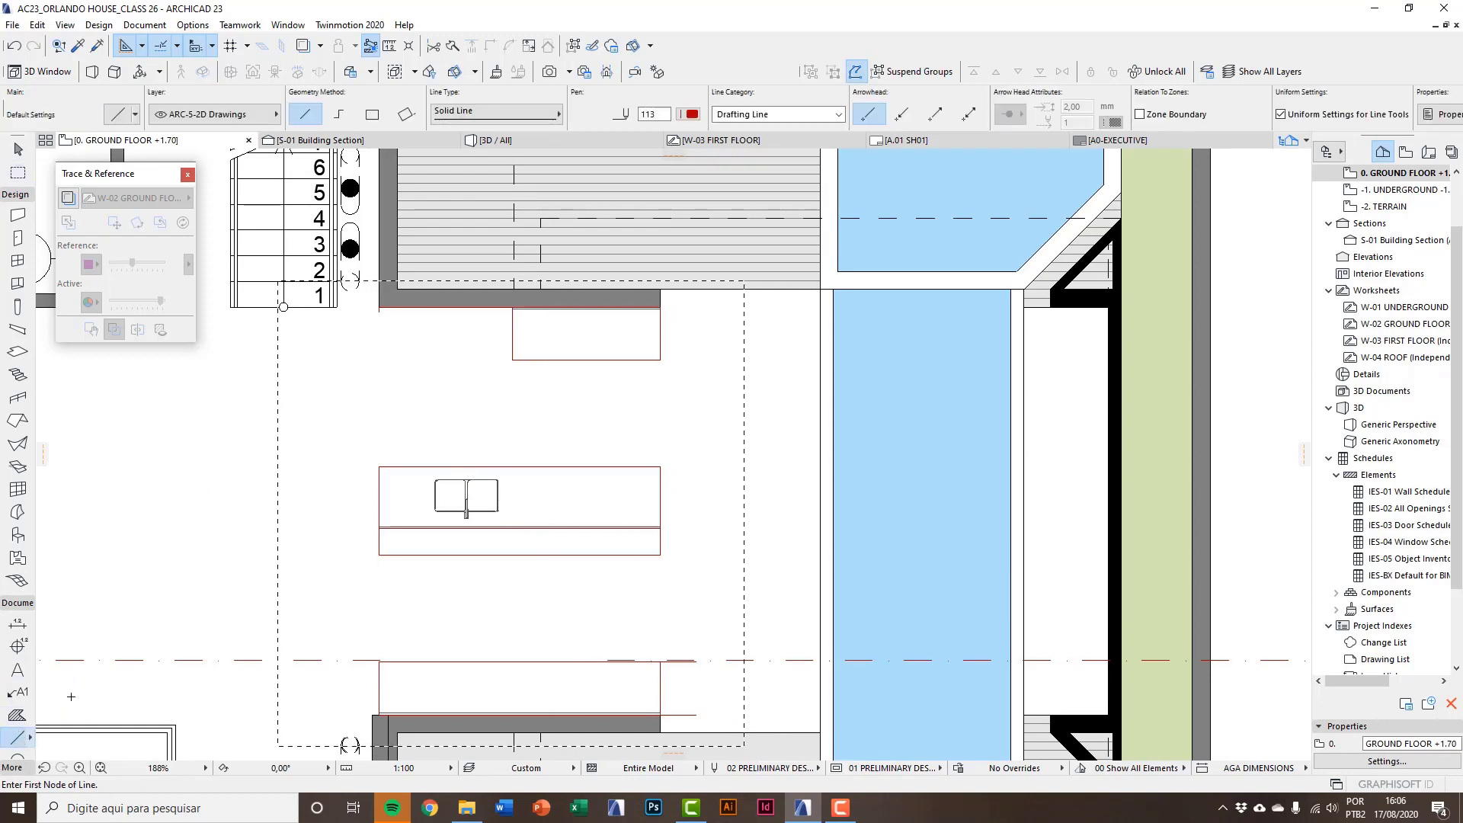
key(ctrl+a)
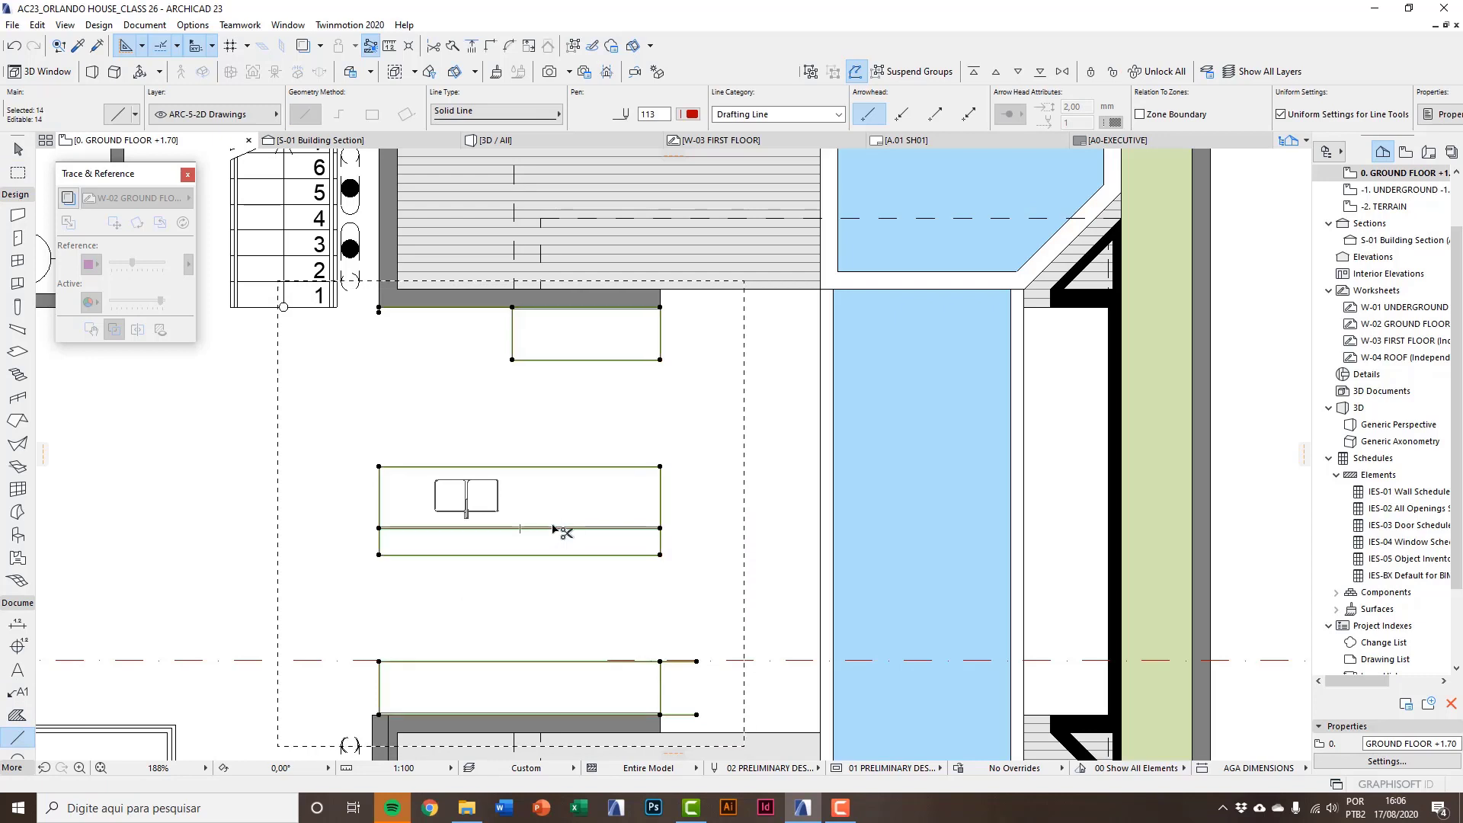
key(Escape)
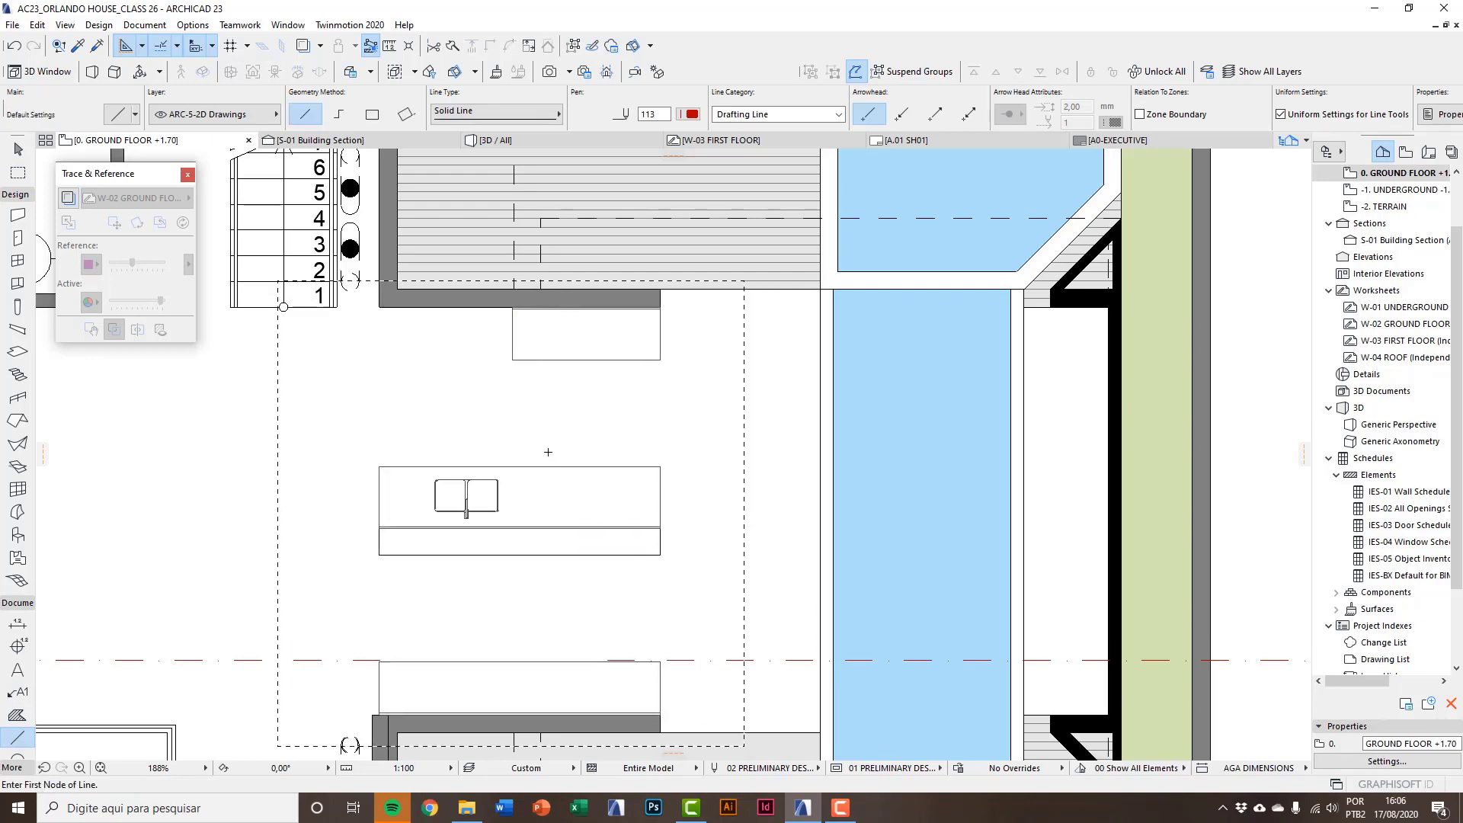
key(Escape)
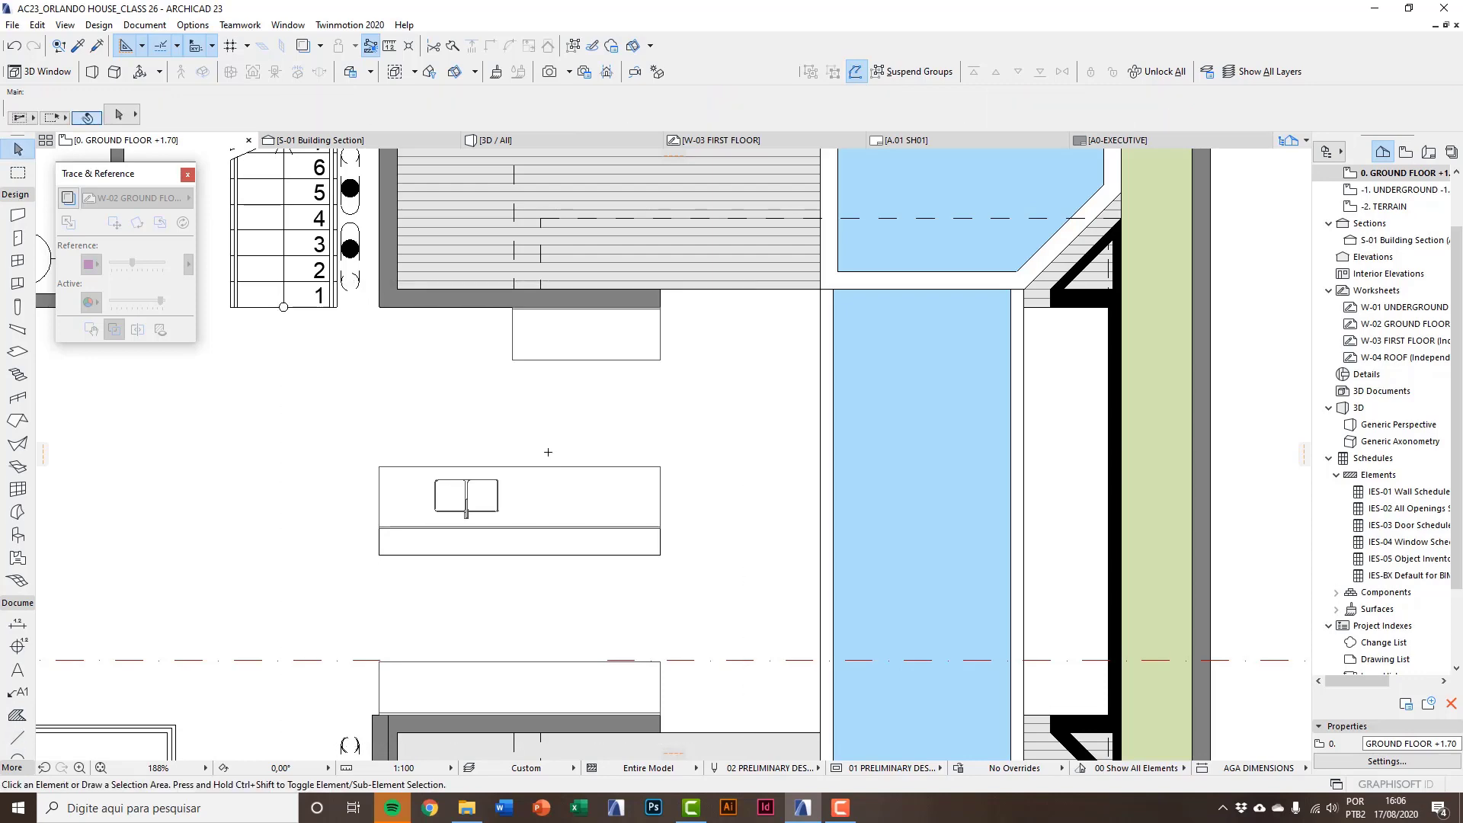
scroll(461, 402, down, 3)
scroll(463, 405, up, 4)
middle_drag(496, 490, 467, 475)
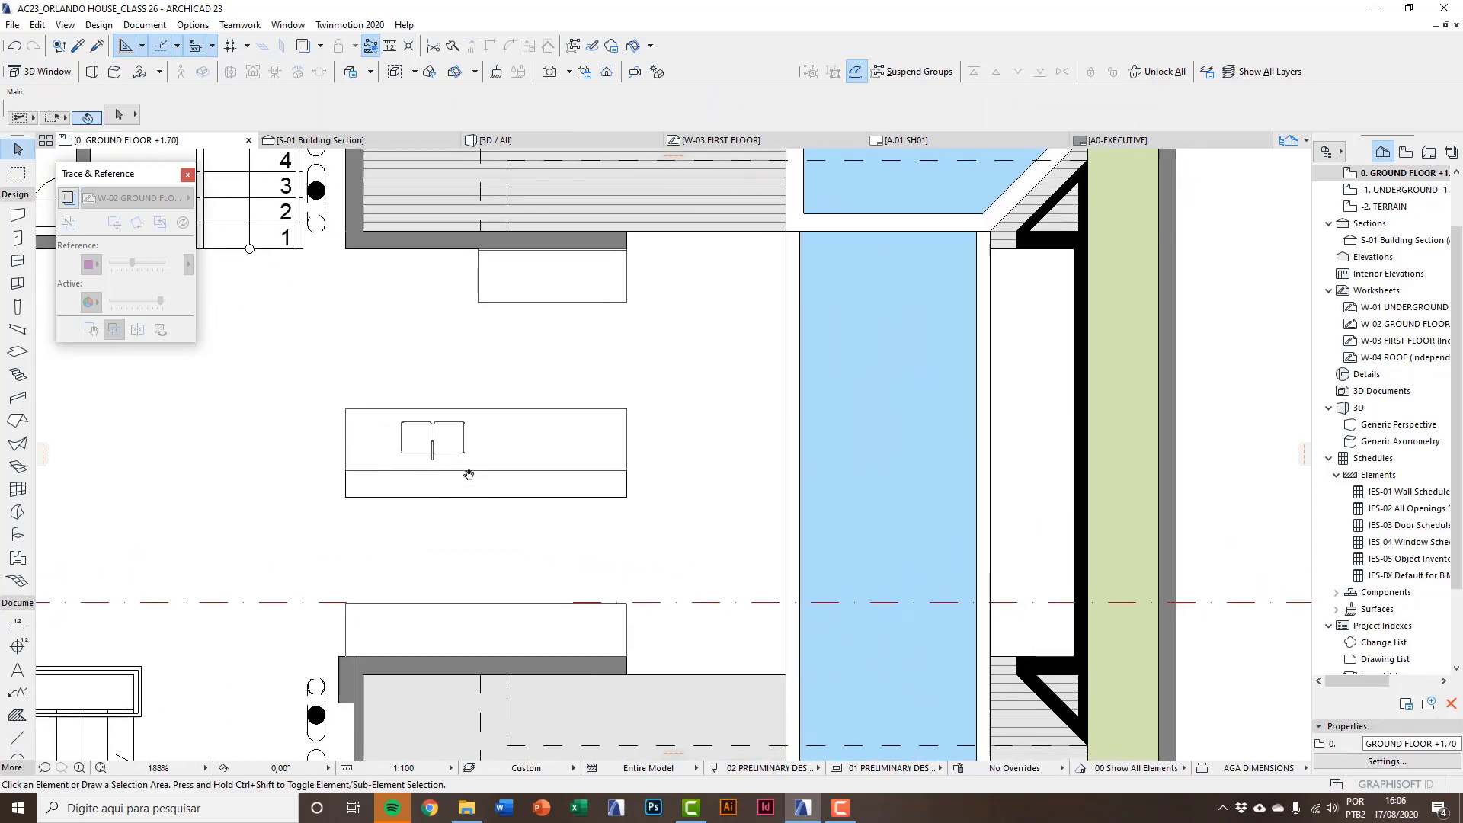
click(465, 461)
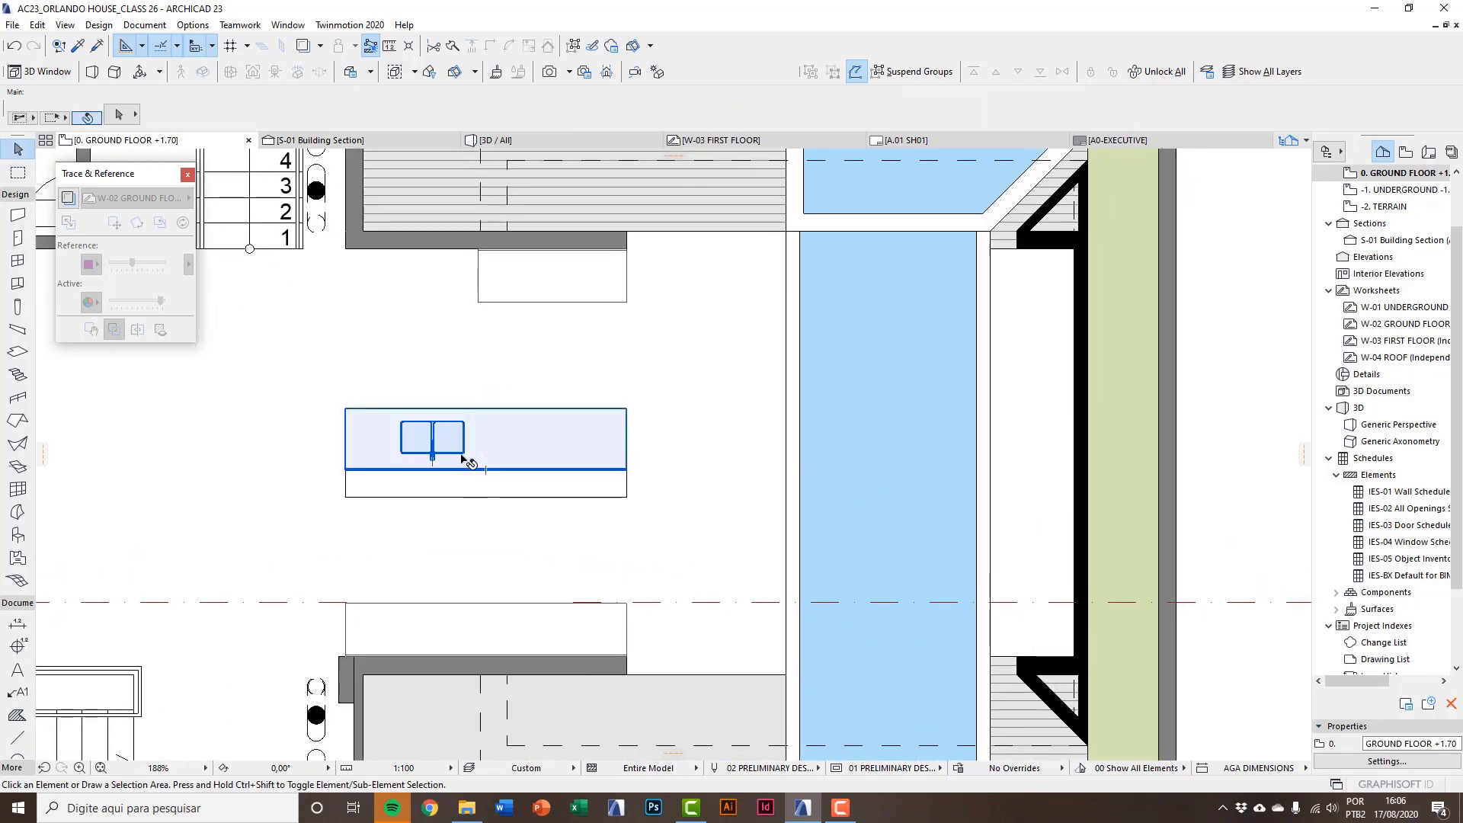
middle_drag(466, 460, 463, 482)
scroll(449, 389, up, 4)
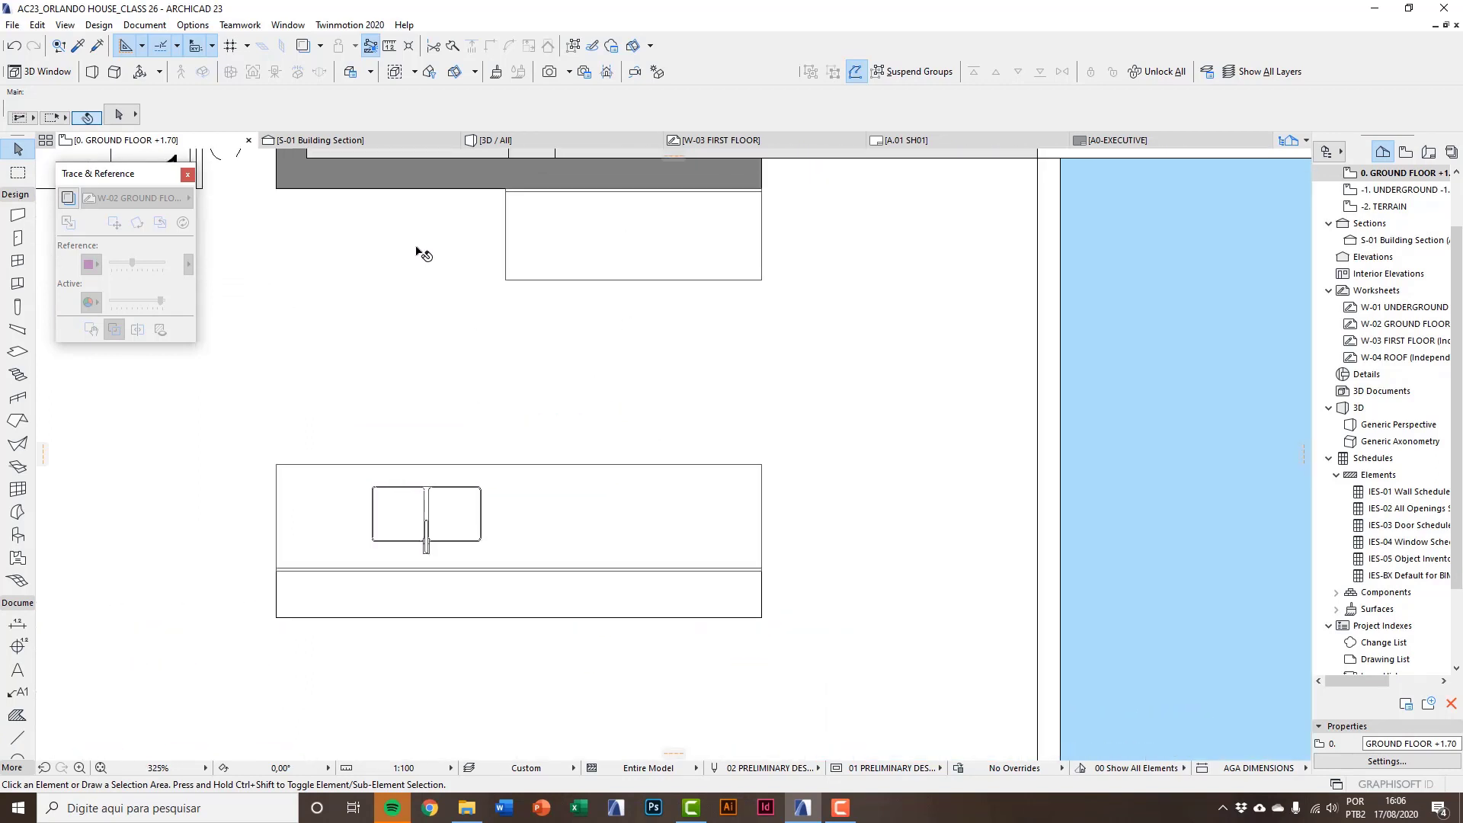
middle_drag(637, 540, 608, 586)
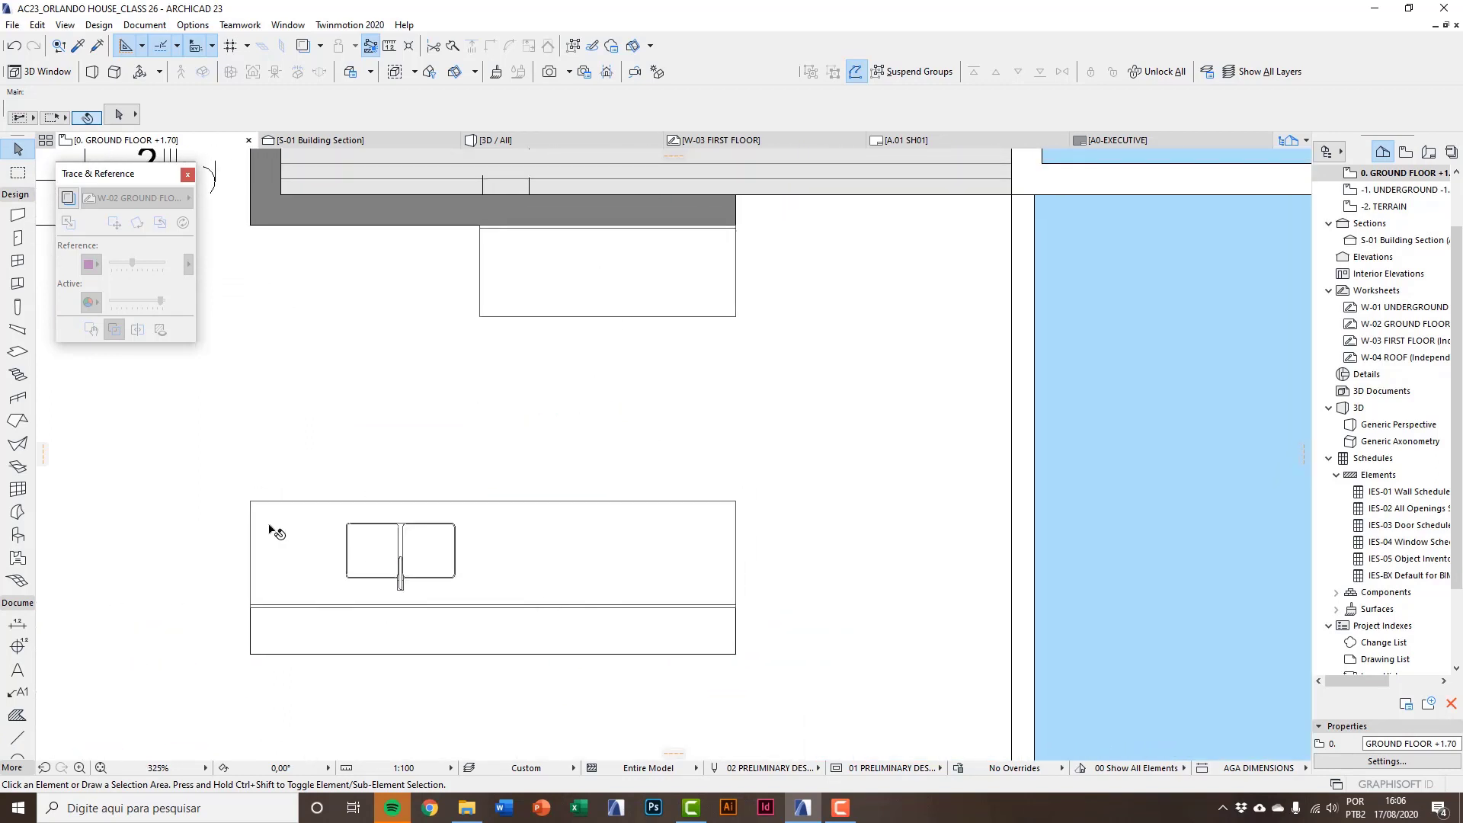
Open the default object settings and browse the library to the Appliances 23 folder.
double_click(18, 534)
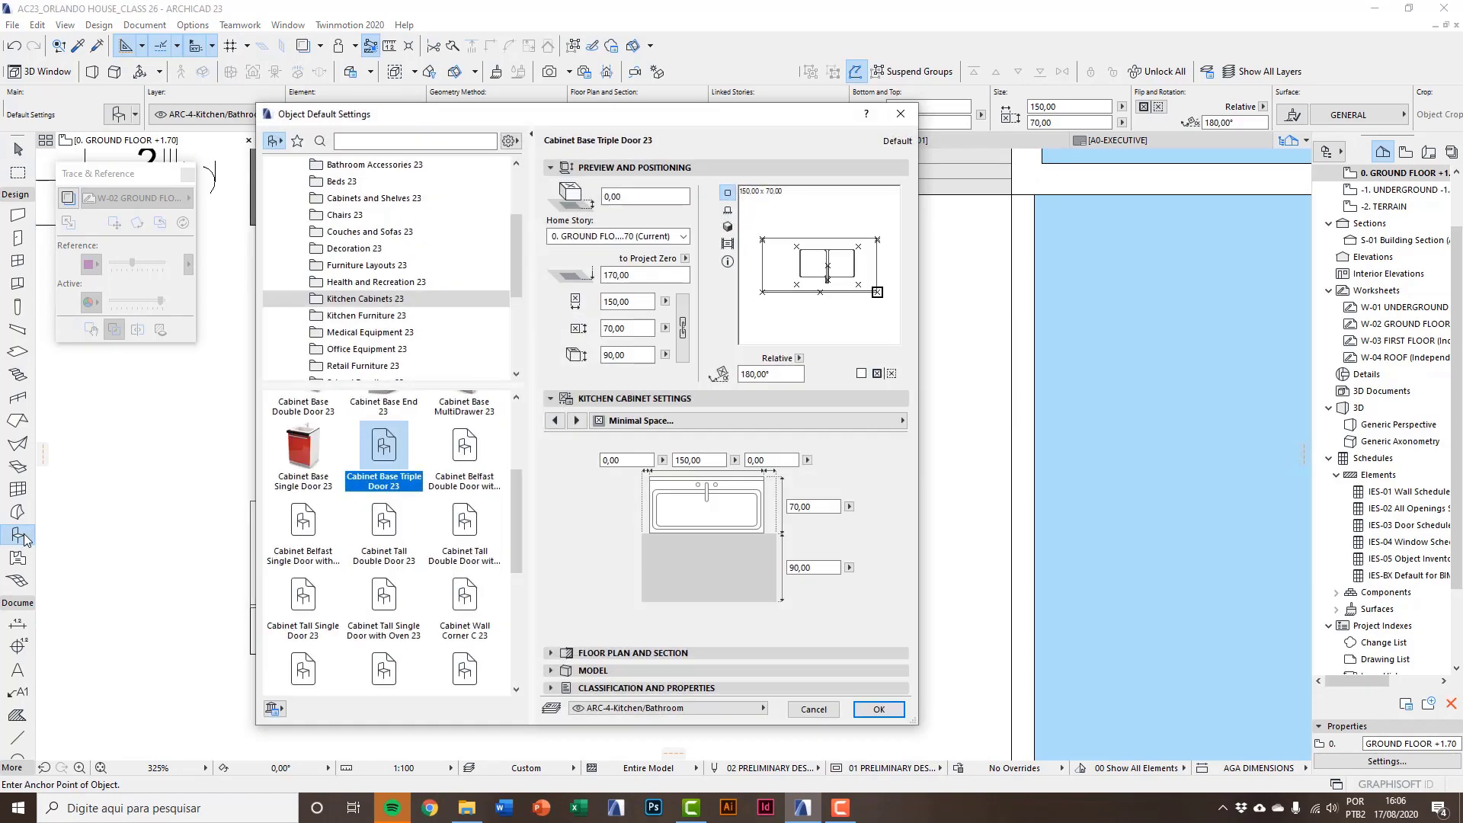
scroll(426, 518, up, 4)
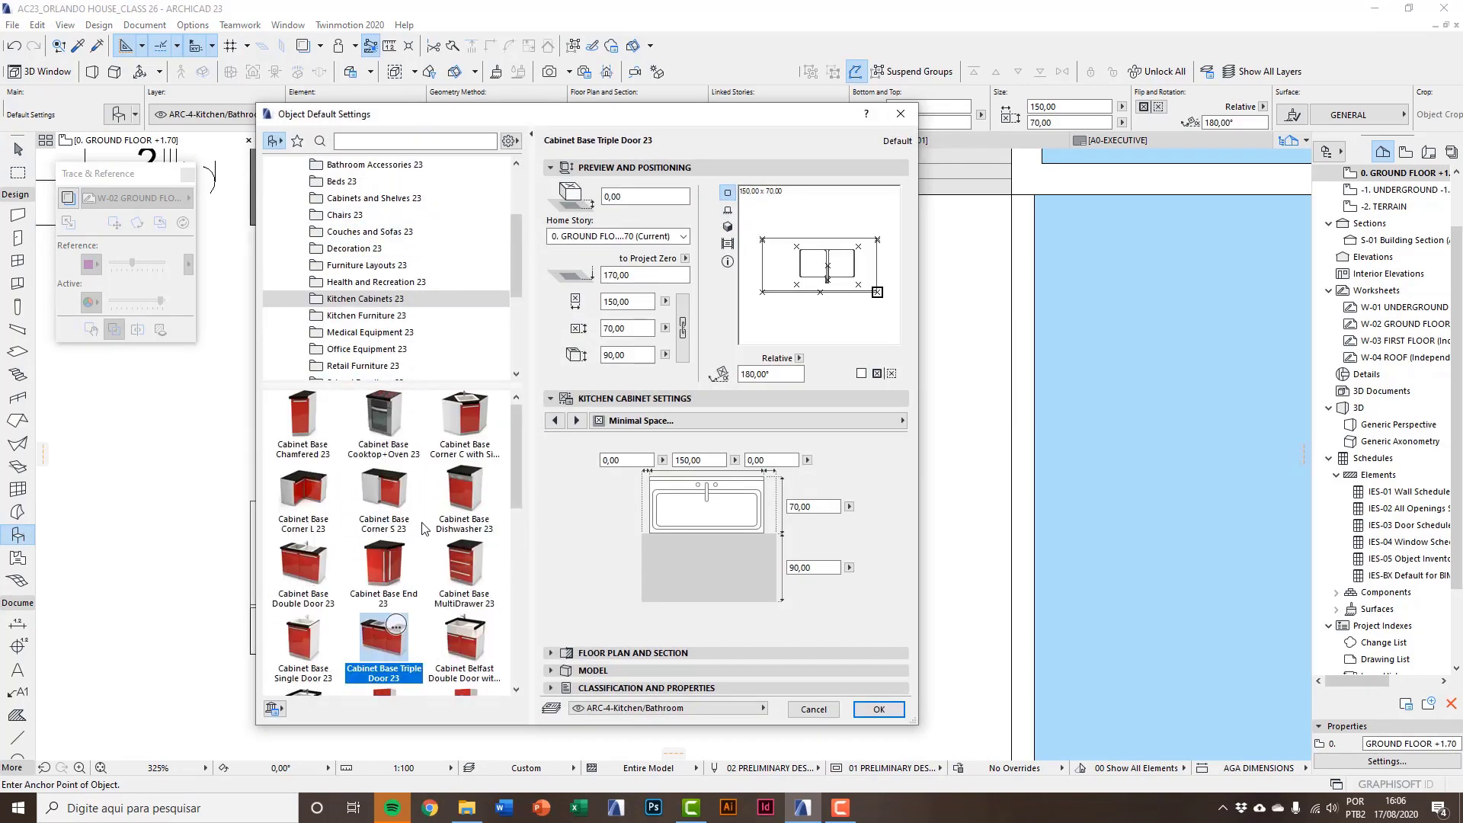
scroll(427, 521, down, 11)
scroll(427, 521, up, 11)
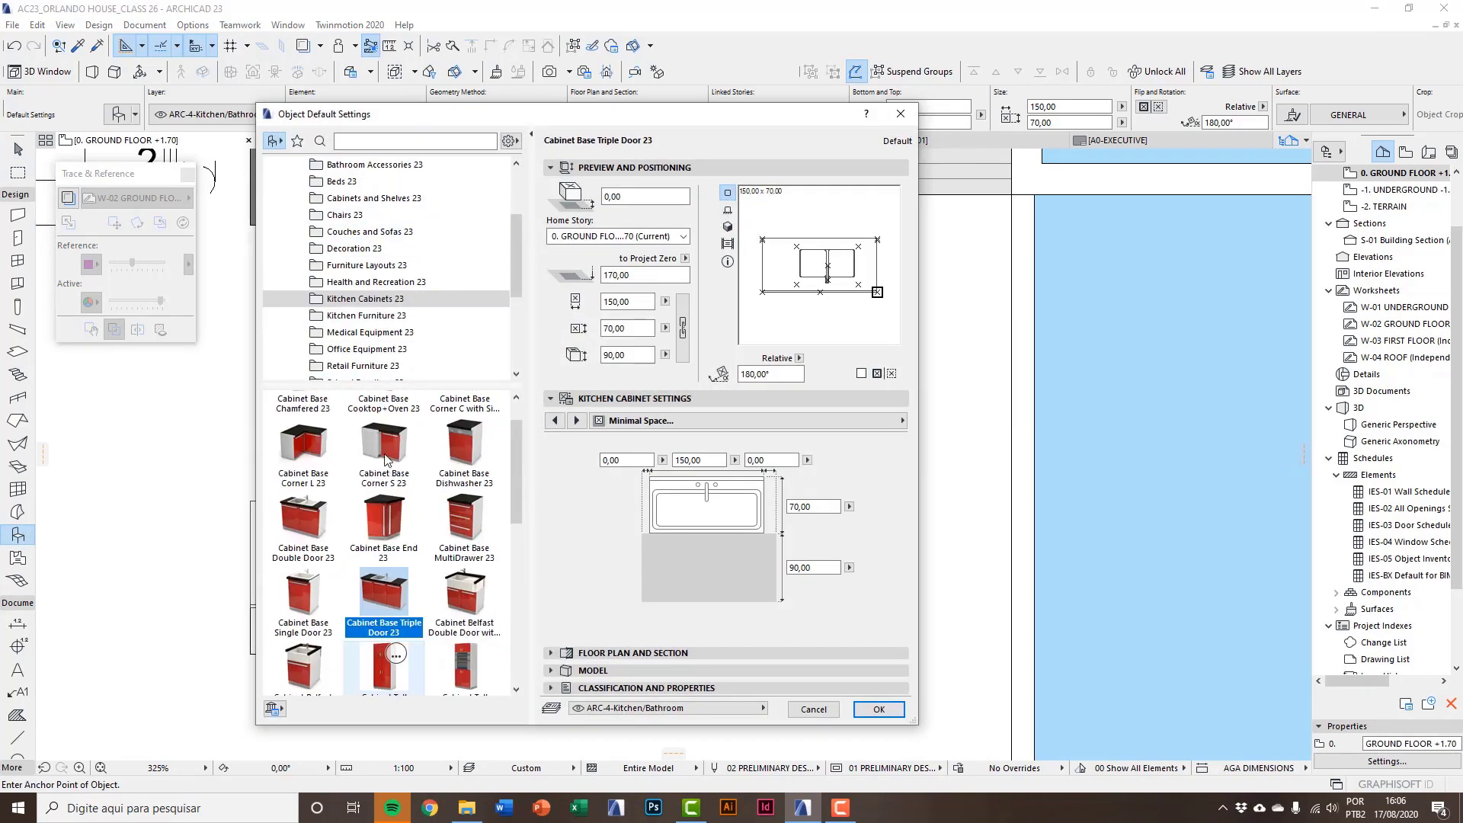
scroll(379, 315, up, 2)
click(363, 265)
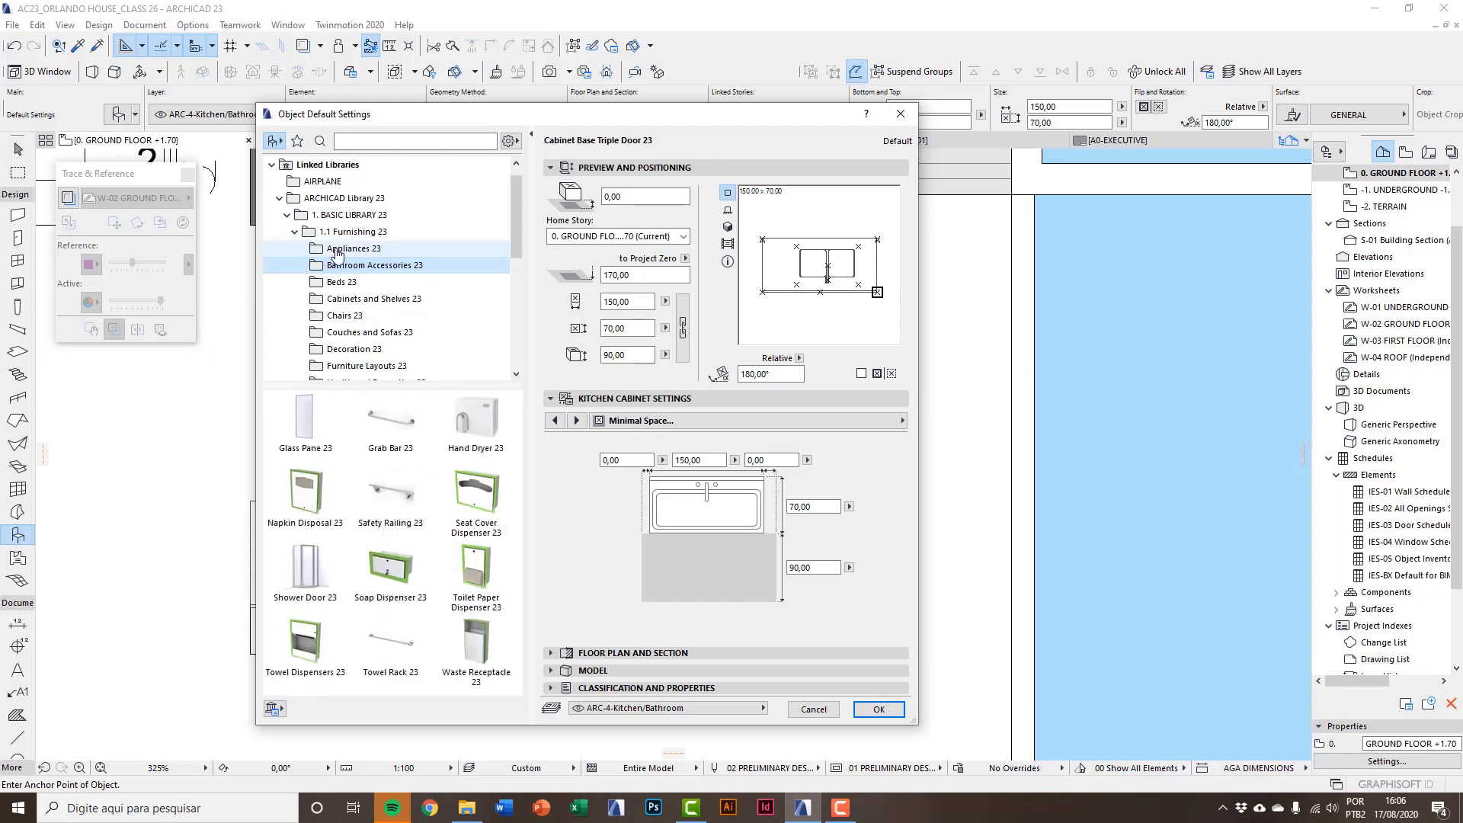
click(354, 249)
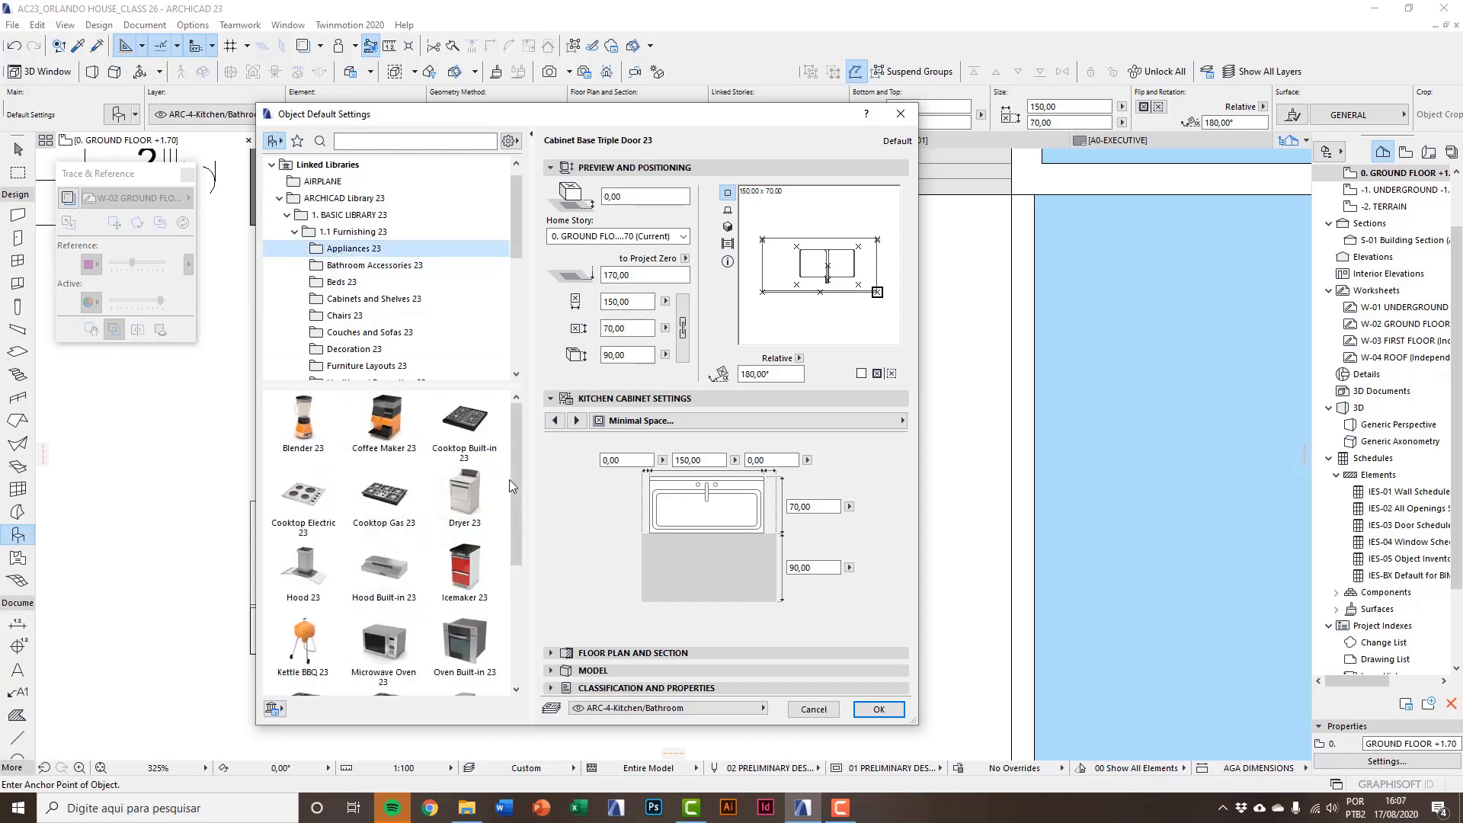
Choose the Cooktop Electric 23 object in the black style with its control knobs along the front edge.
scroll(512, 488, down, 1)
click(303, 488)
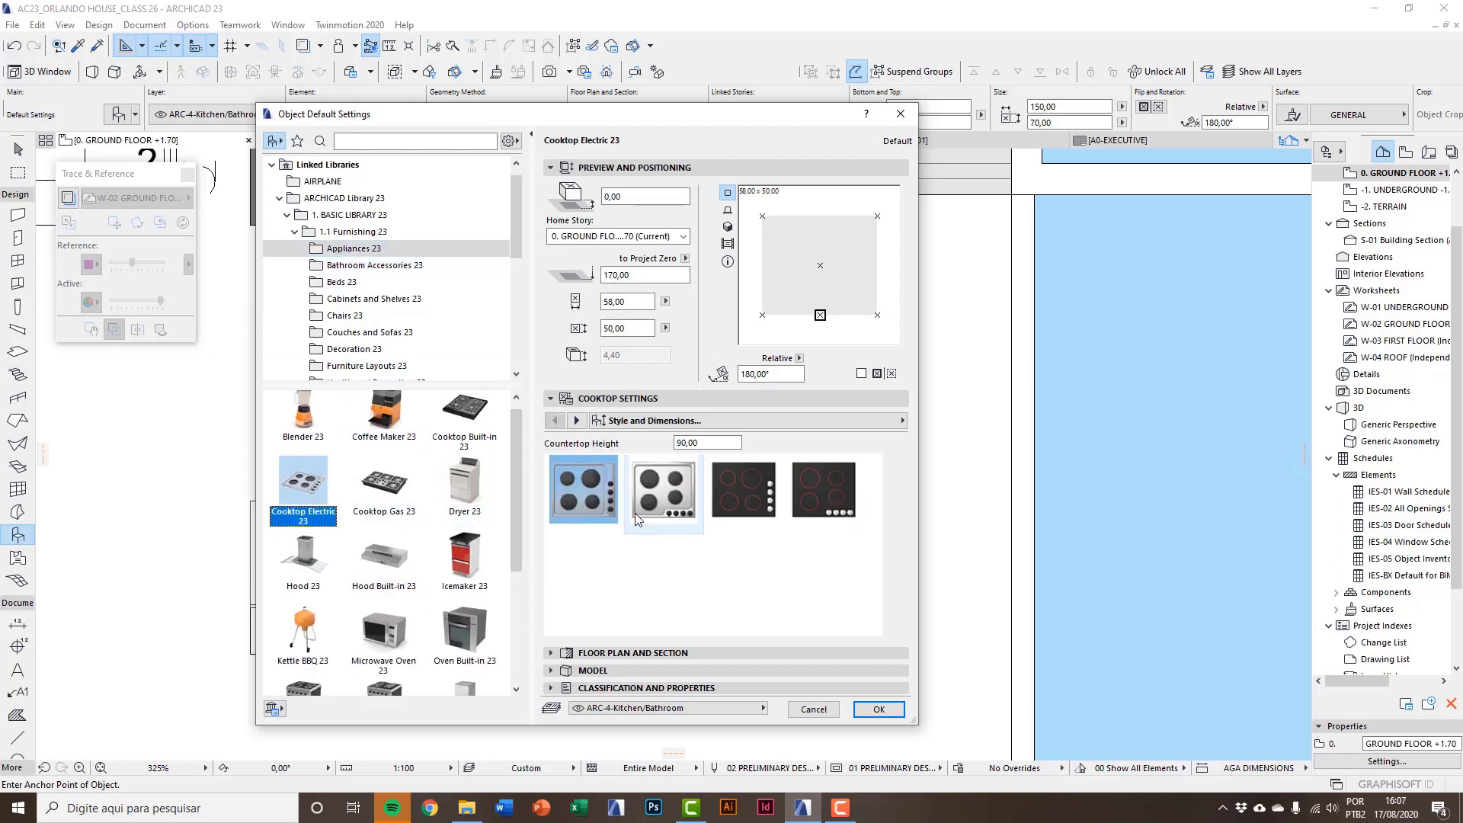
click(822, 490)
click(576, 420)
click(576, 421)
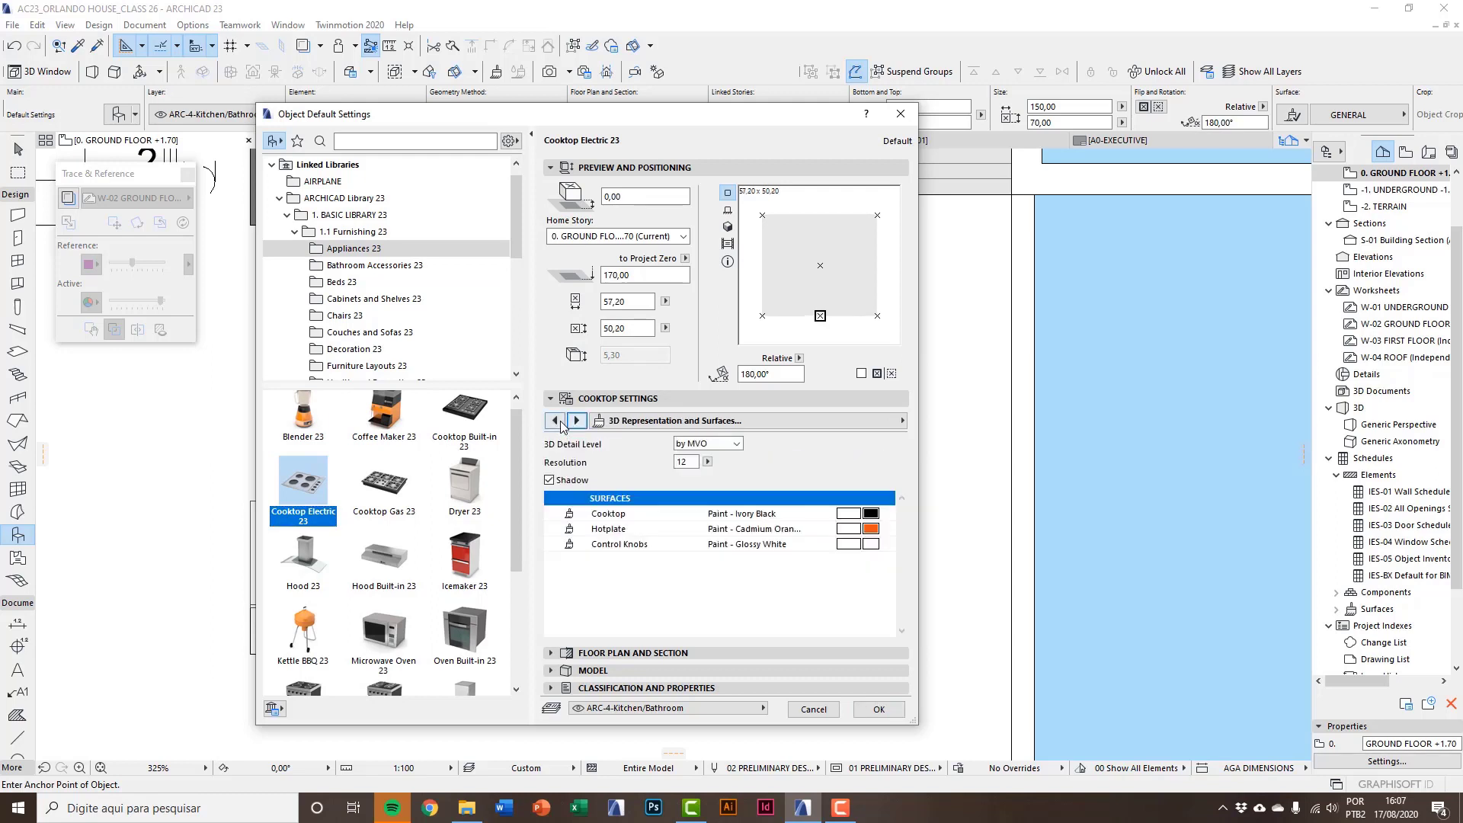
Set the cooktop's contour pen to 108, assign its fill and fill background pens, and accept the settings.
click(555, 420)
click(687, 517)
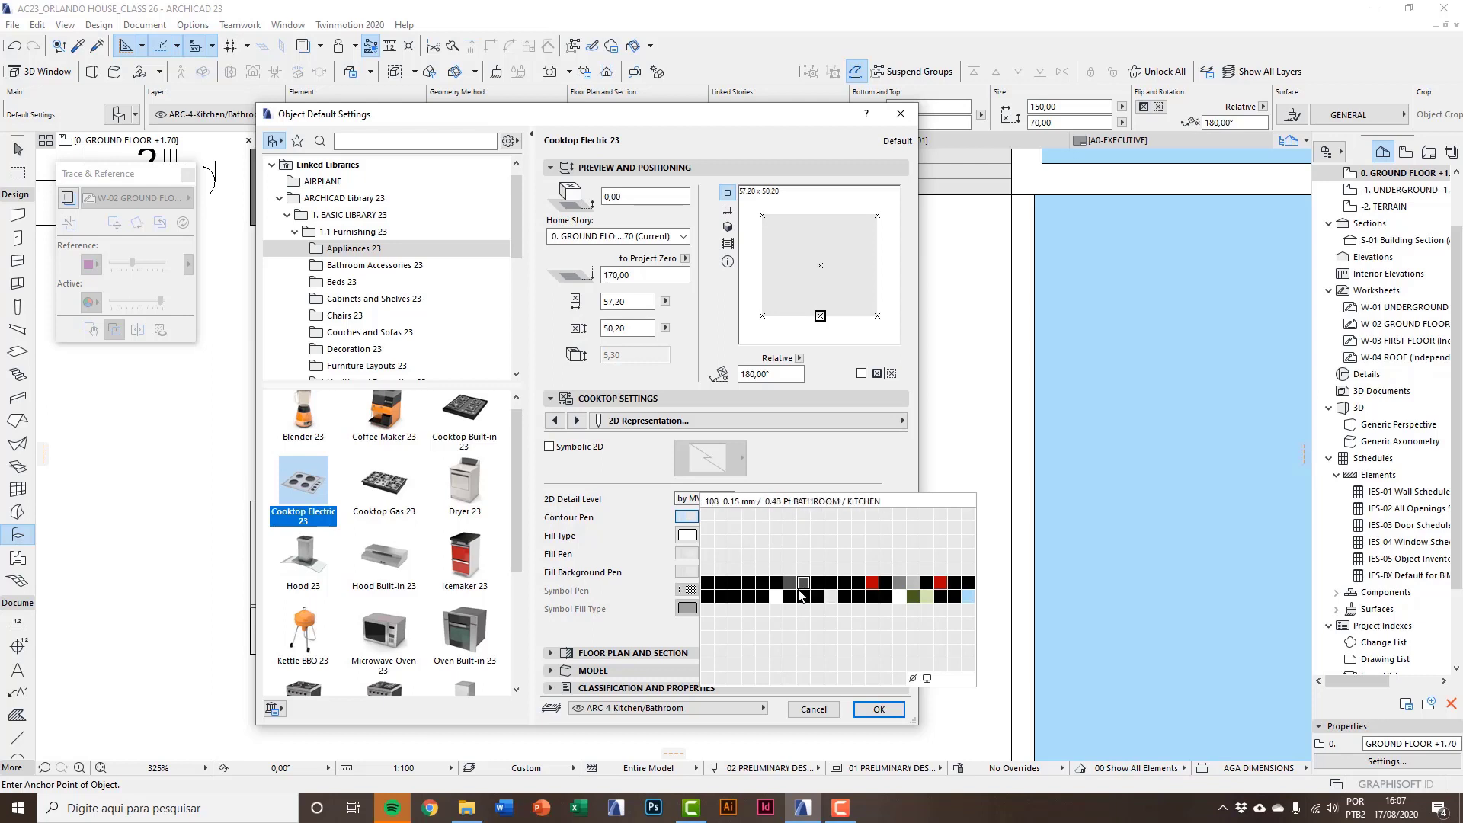
click(800, 589)
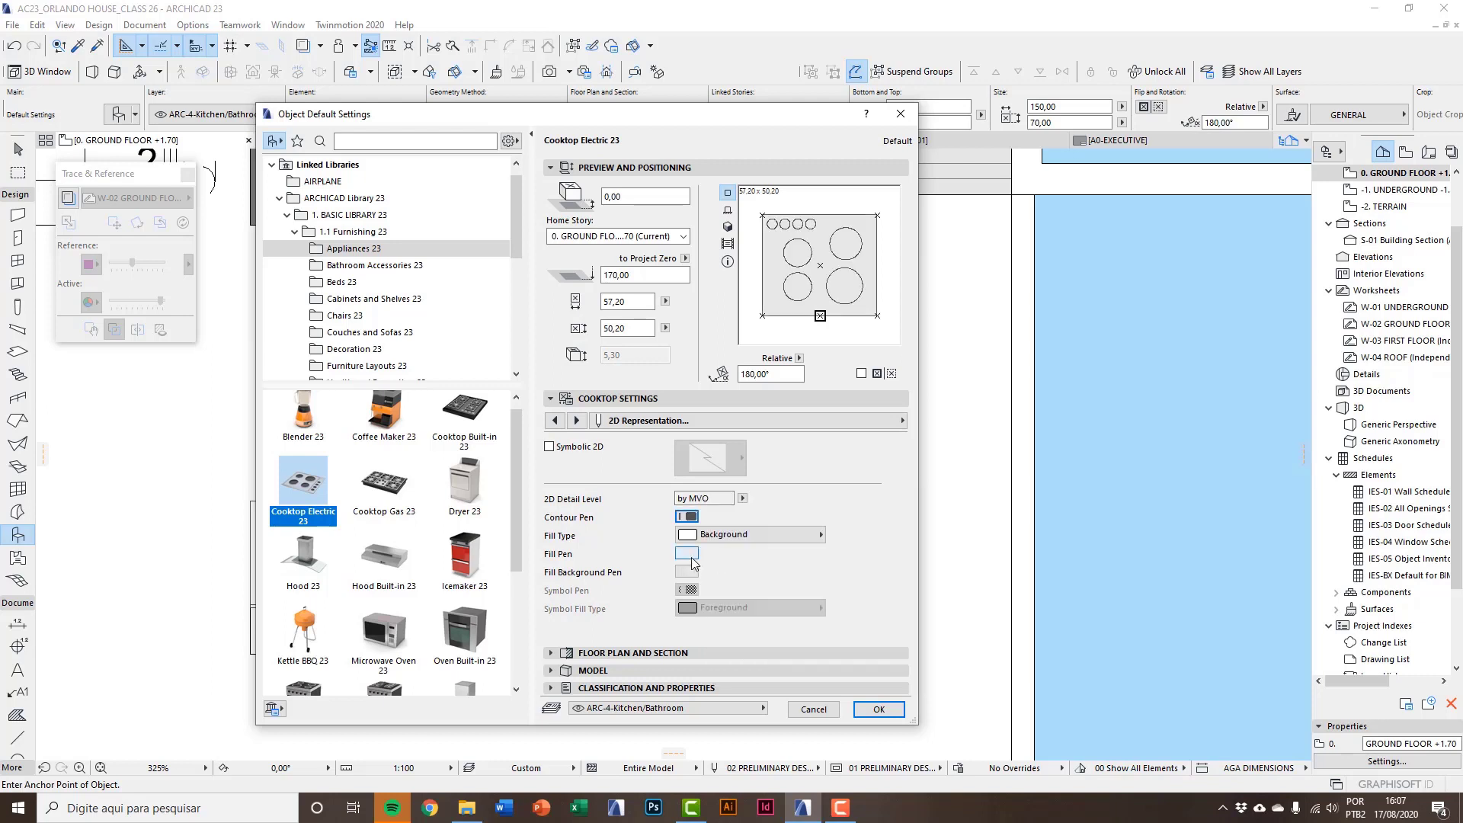
click(686, 553)
click(776, 632)
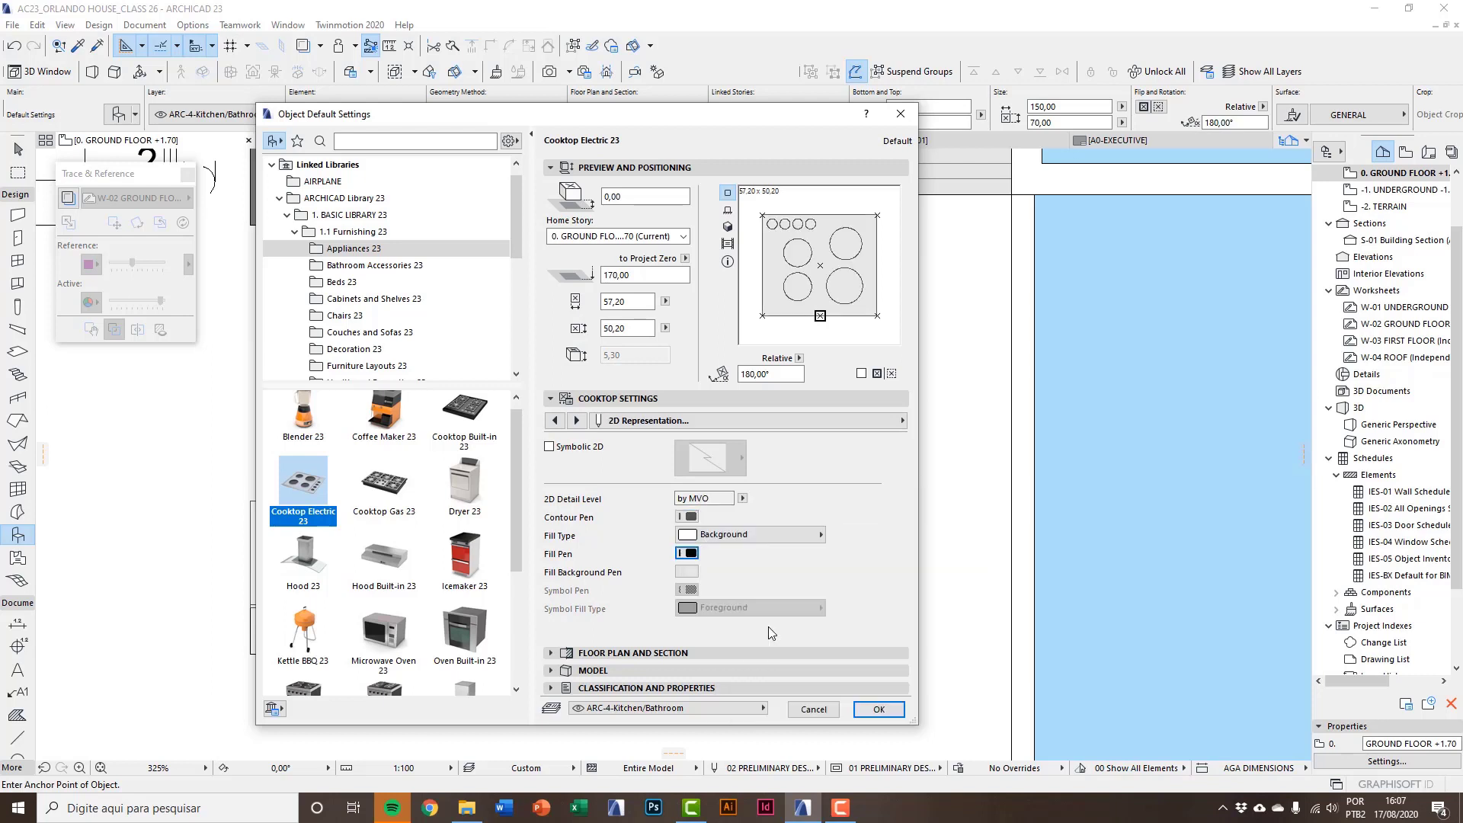
click(687, 571)
click(779, 653)
click(577, 420)
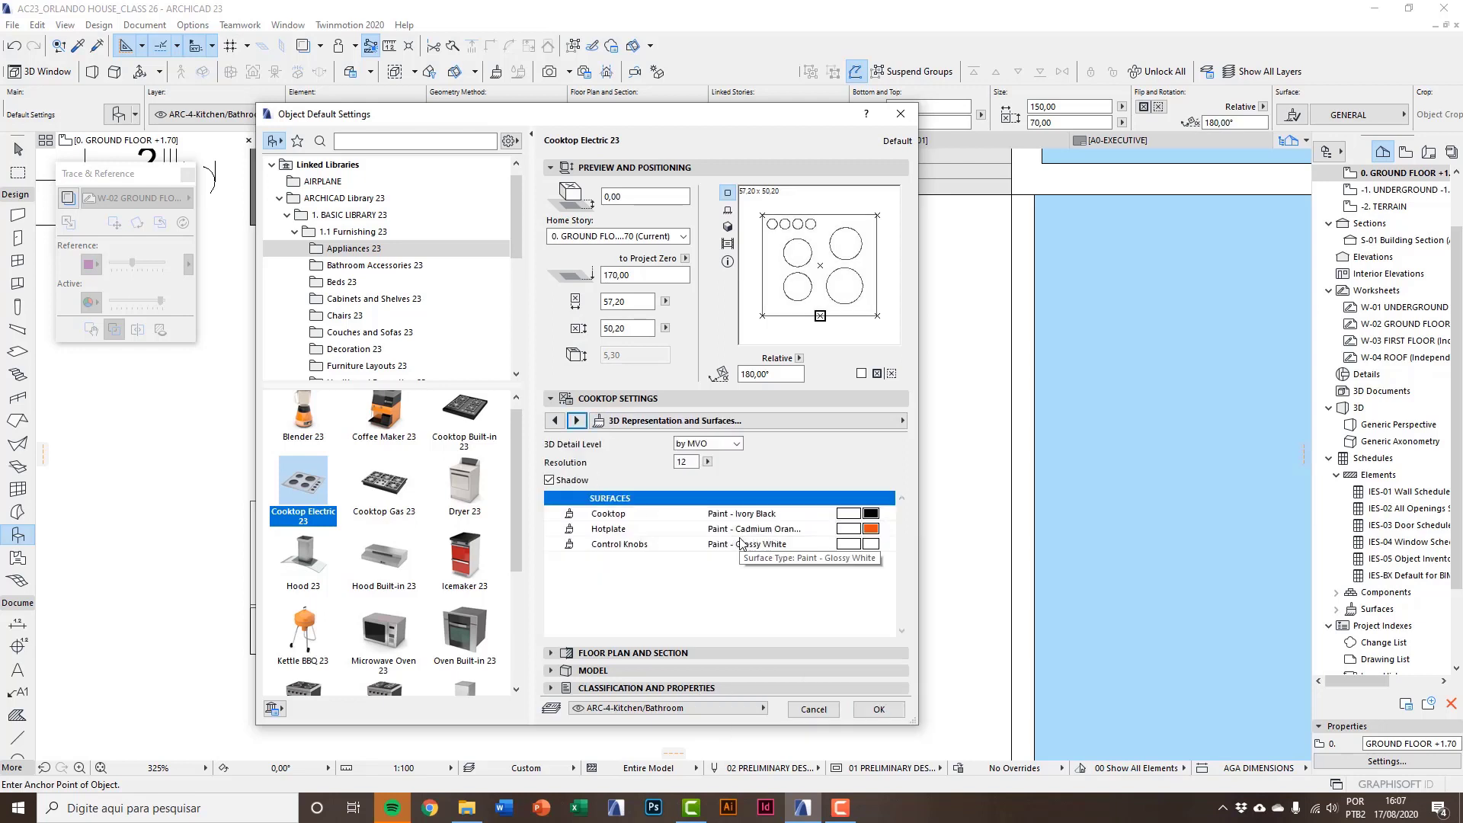
click(577, 421)
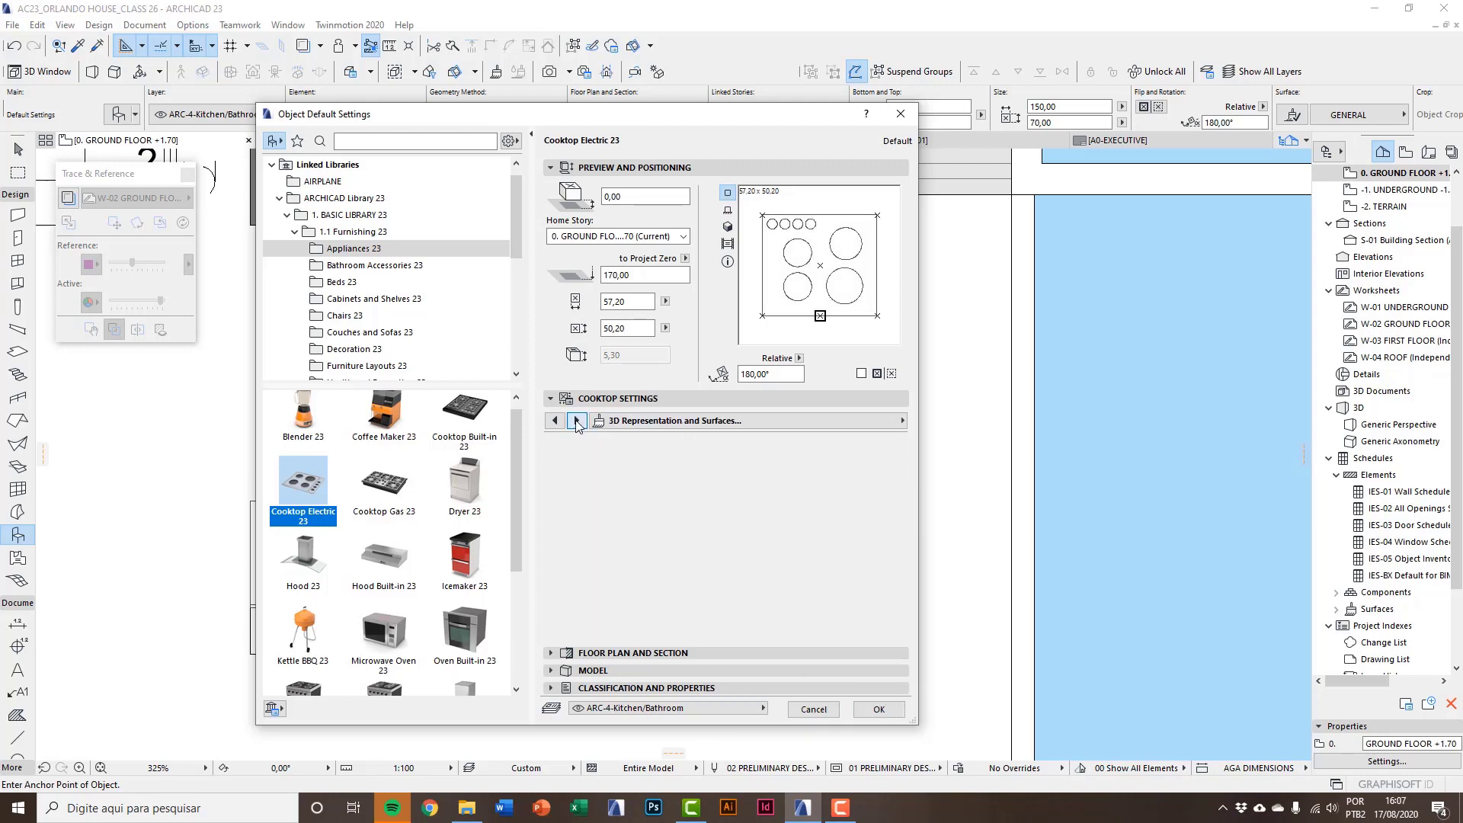
click(876, 709)
Place the cooktop on the island countertop beside the sink, shift it slightly in from the front edge and check it in 3D.
click(593, 575)
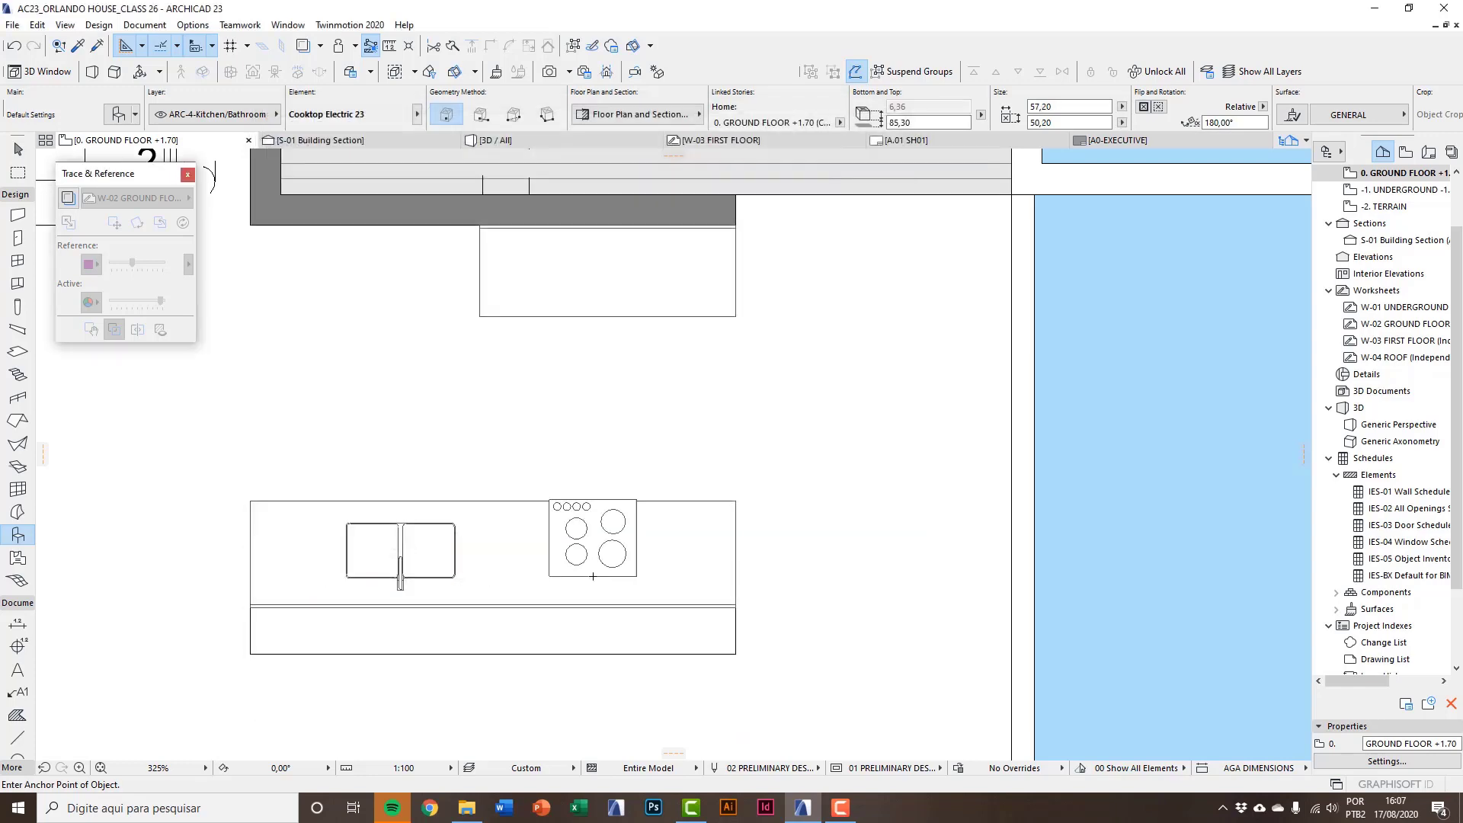
click(630, 551)
mouse_move(594, 538)
mouse_down()
mouse_move(608, 551)
mouse_move(584, 522)
mouse_up()
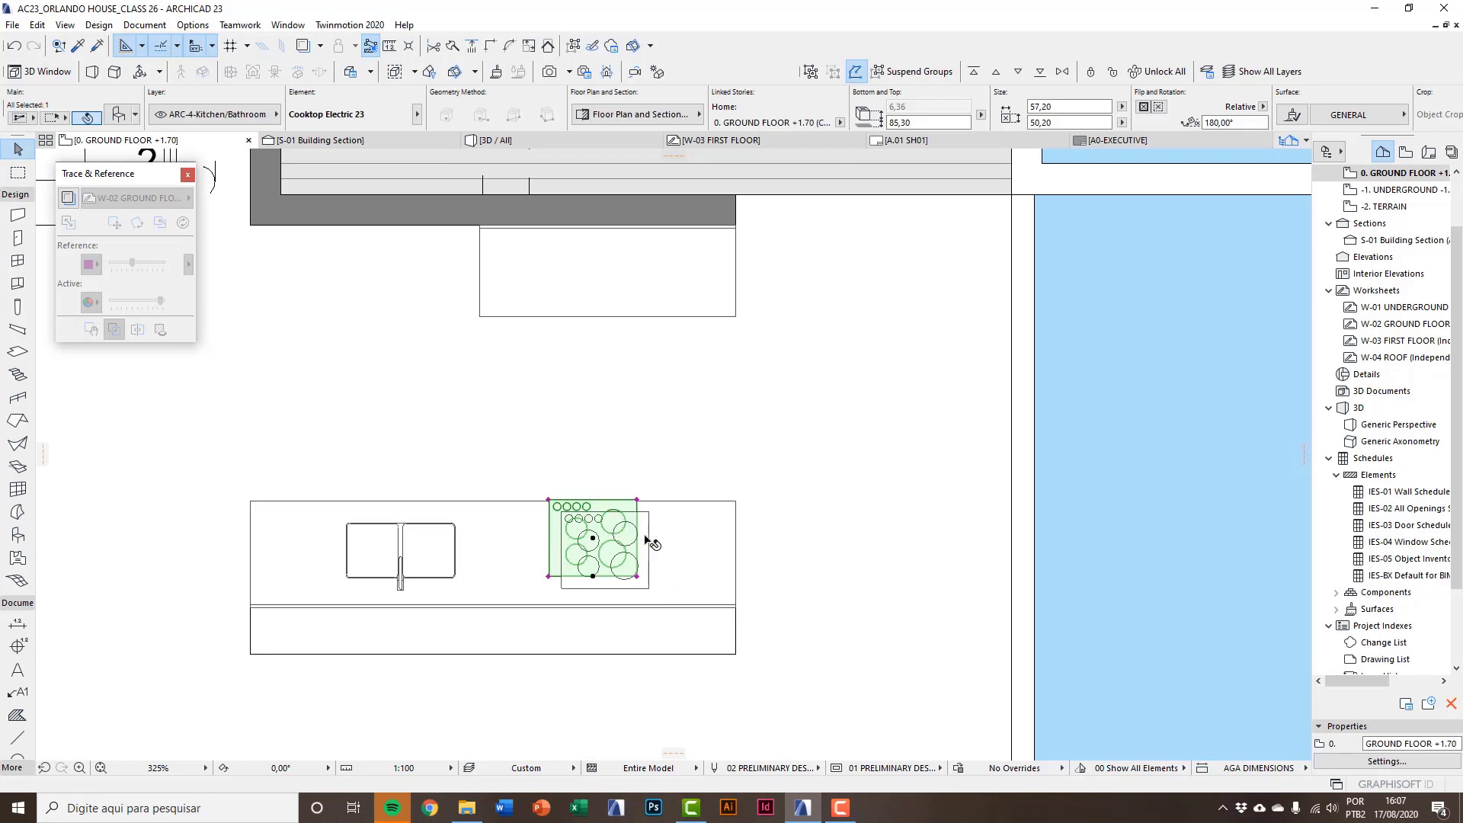
click(675, 566)
middle_drag(625, 574, 624, 595)
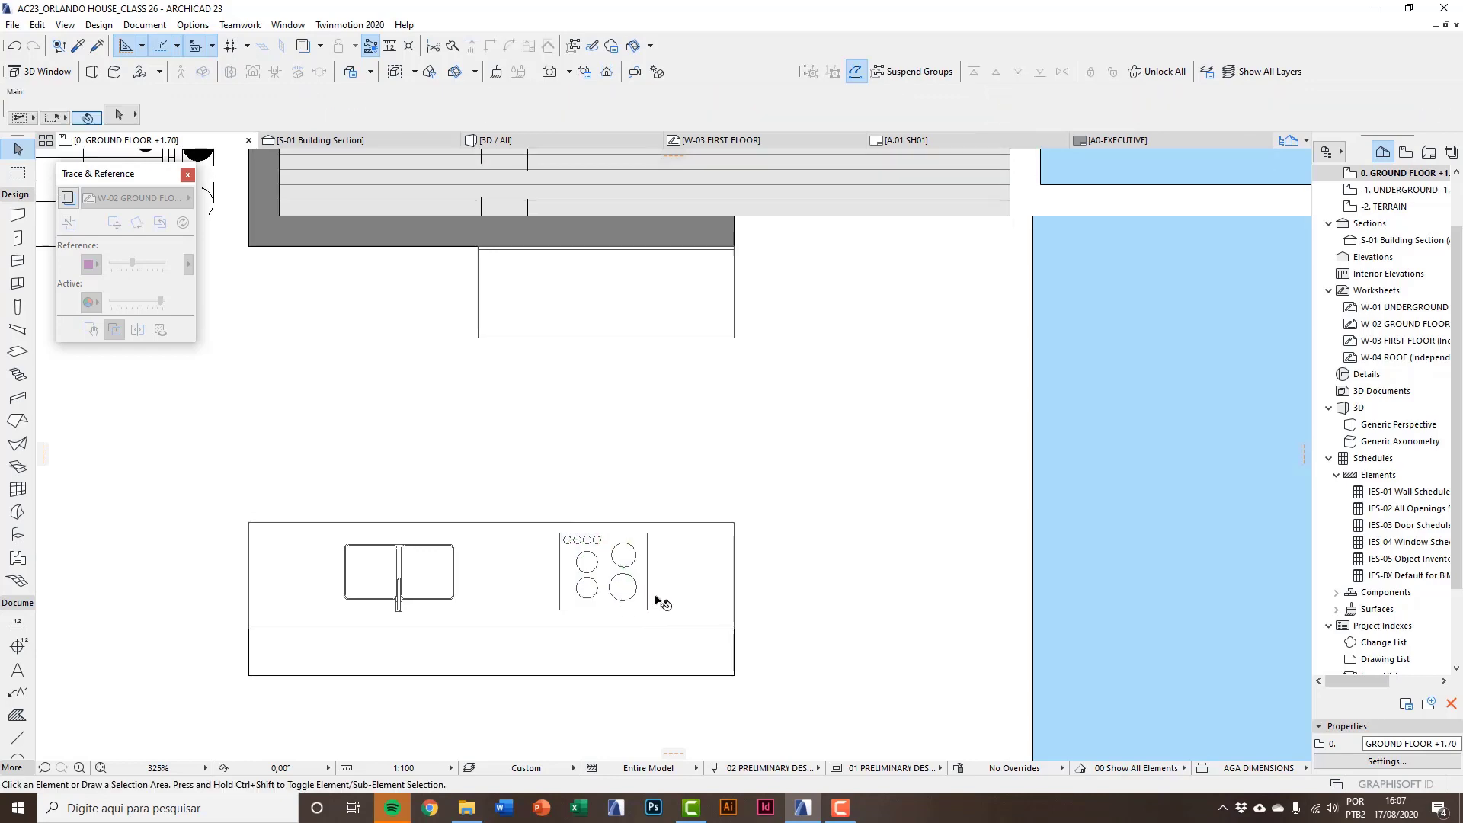
key(F3)
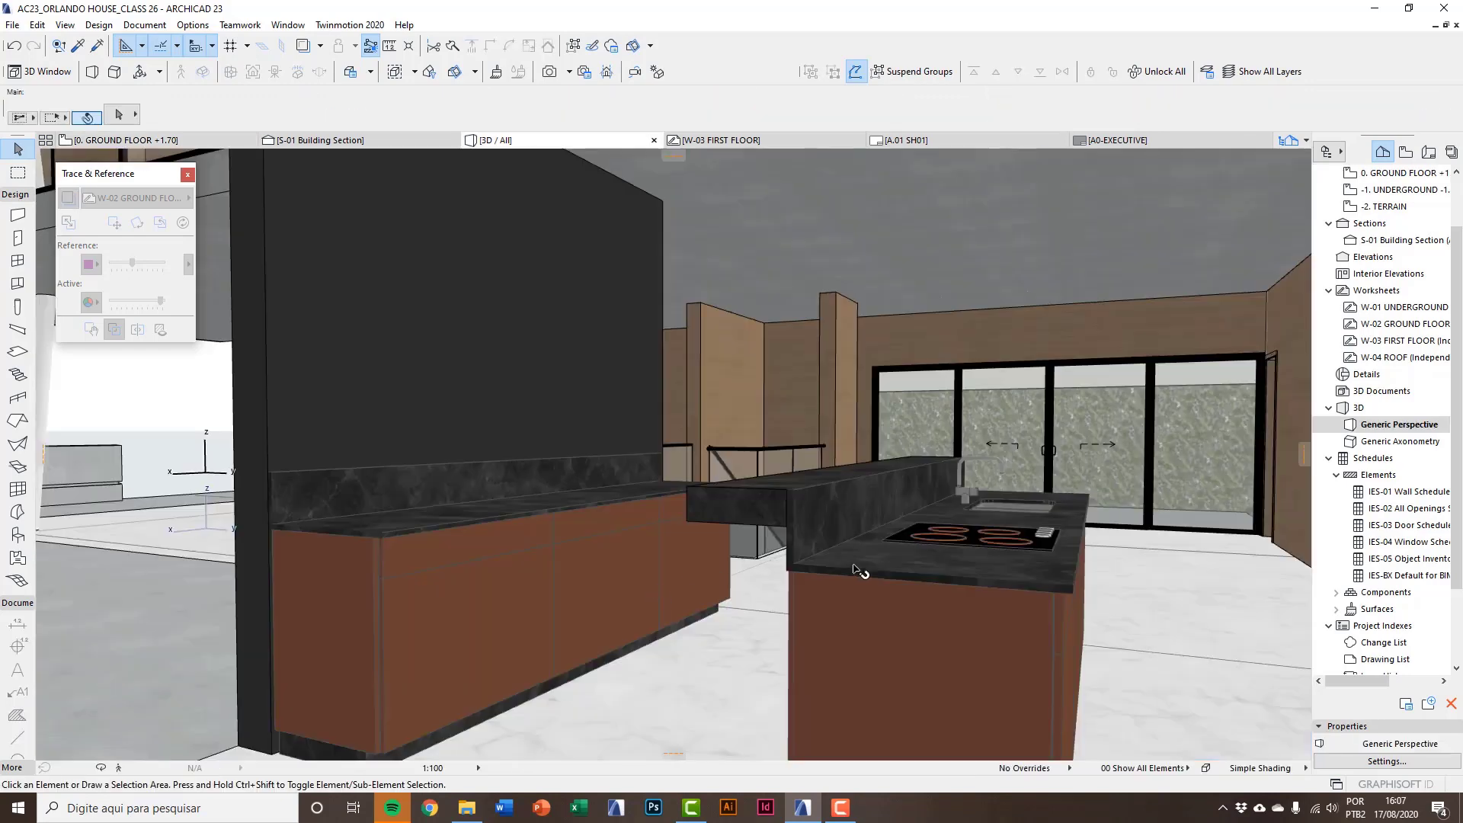
scroll(549, 604, up, 5)
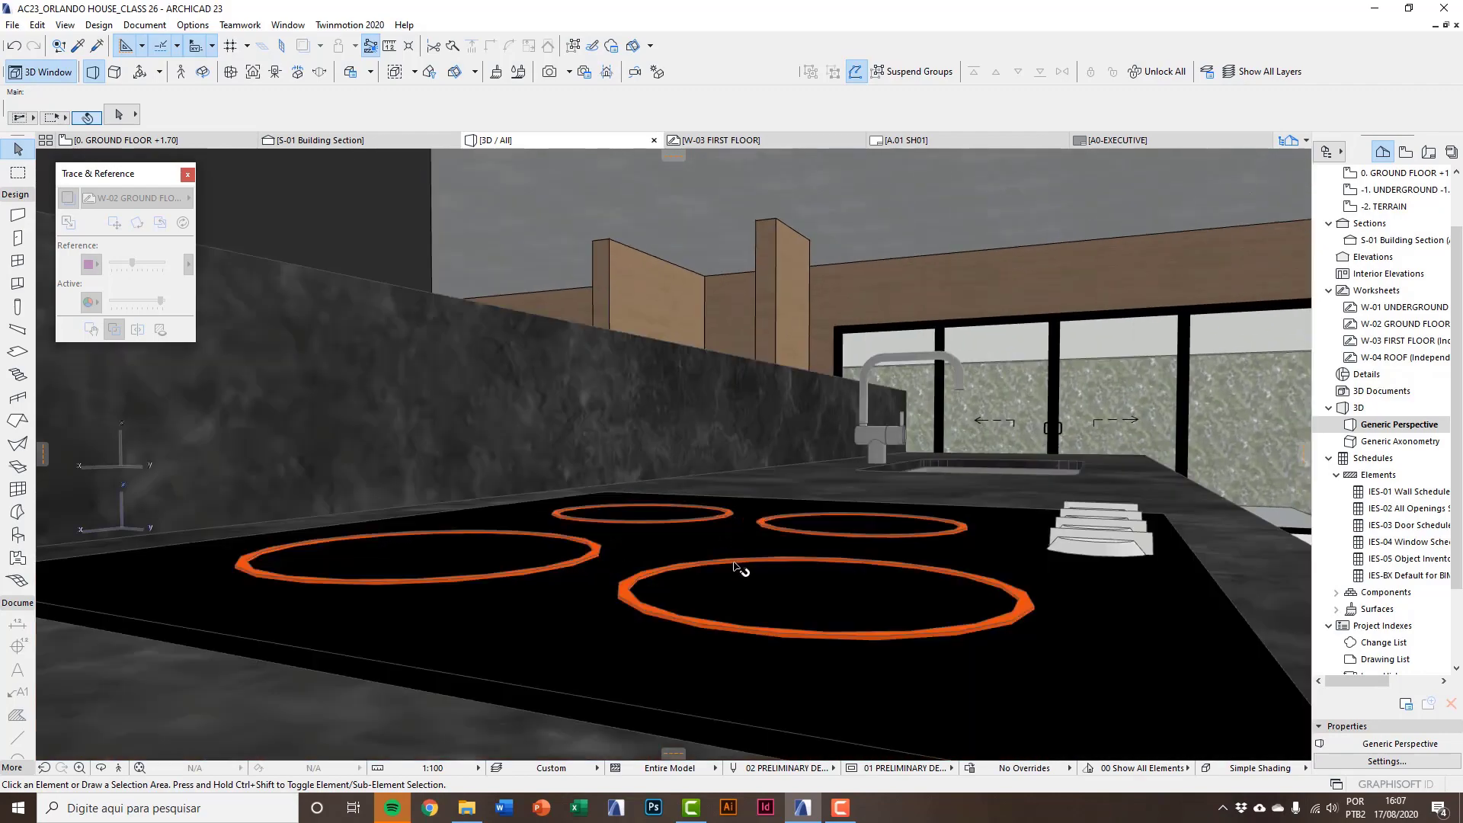
scroll(604, 633, down, 5)
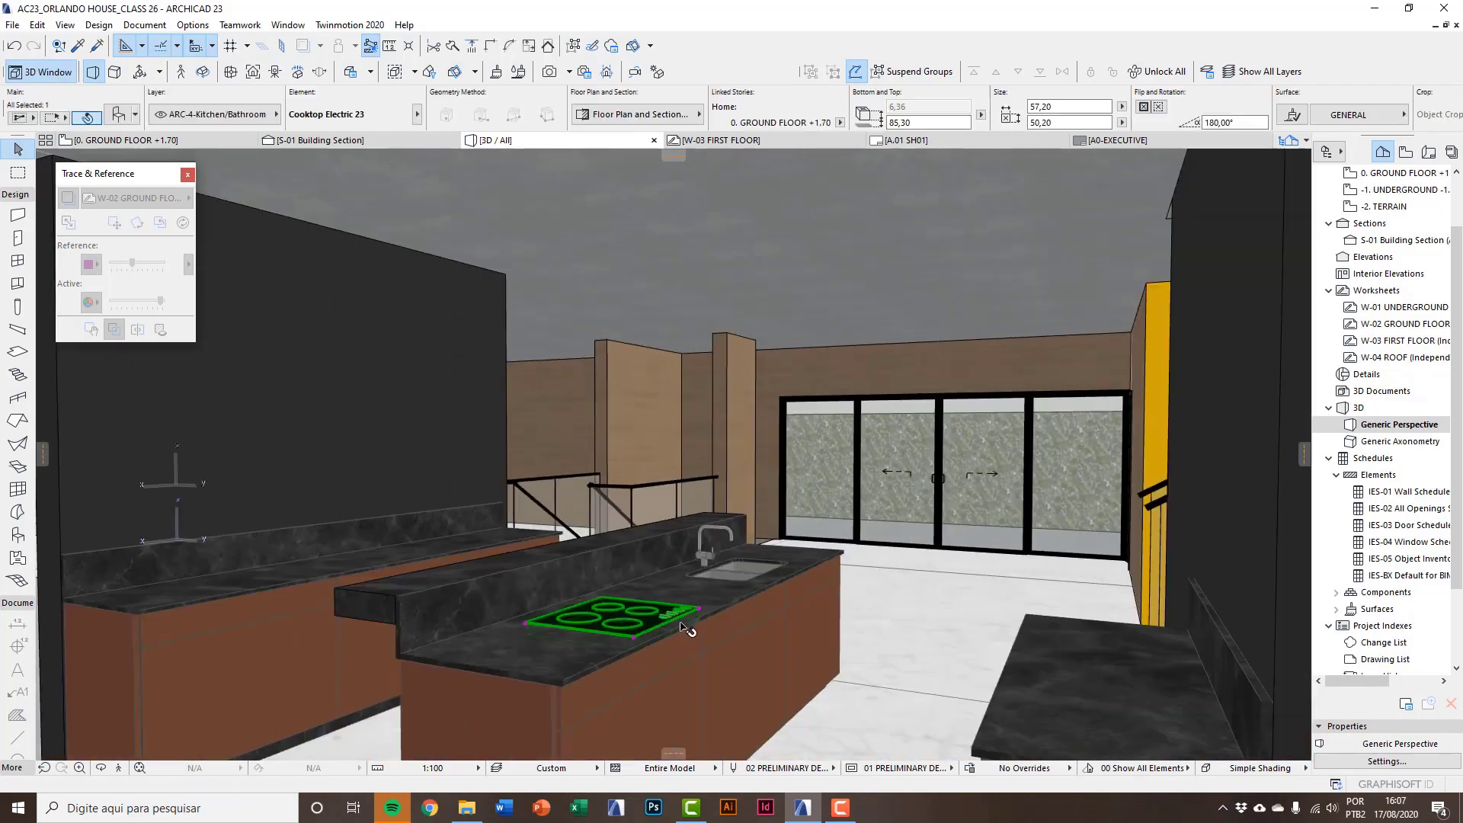
scroll(691, 649, down, 1)
key(F2)
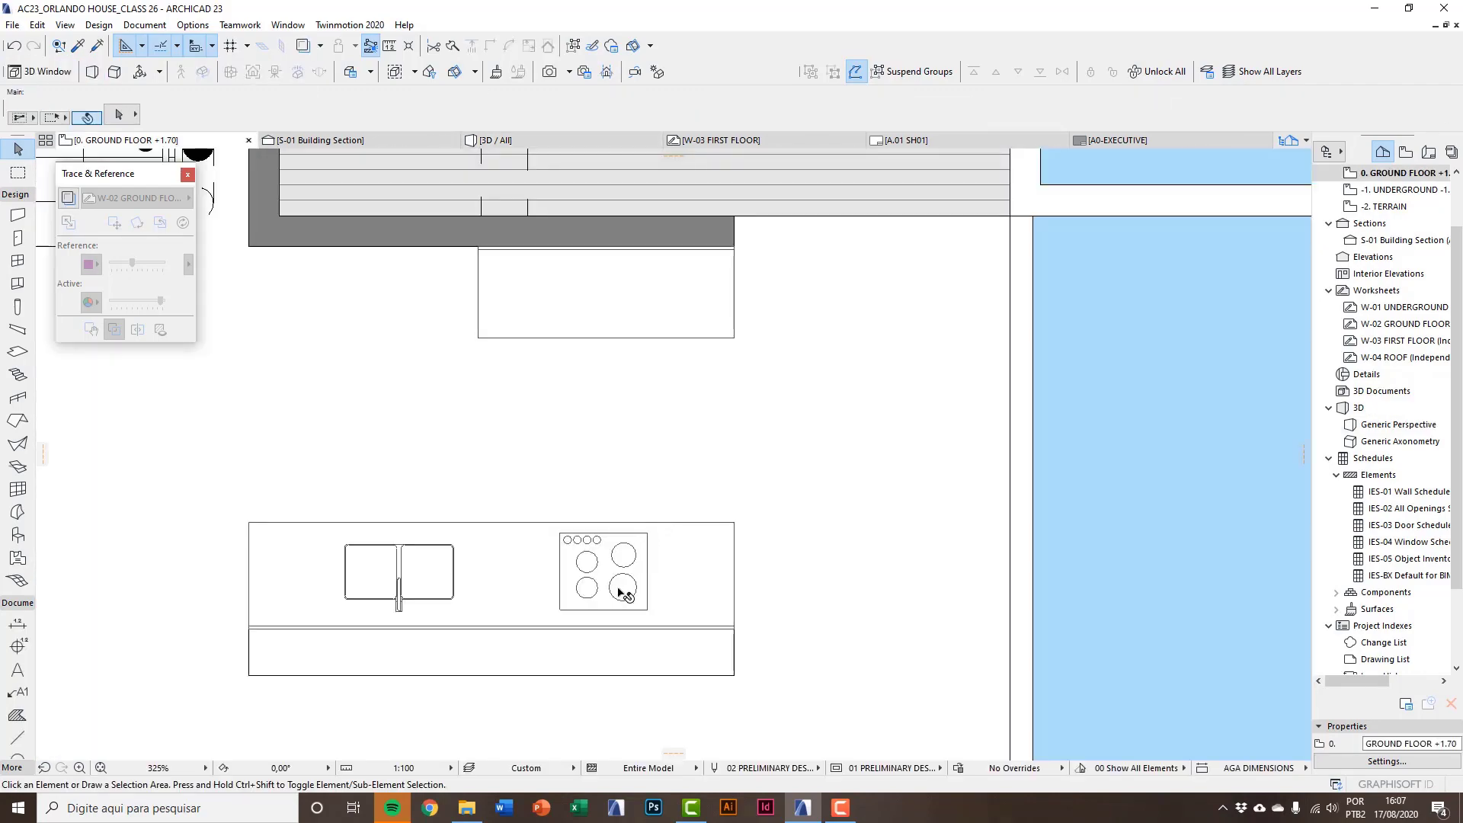
Open the default object settings and choose Hood 23 in the wall-mounted style measuring 89.80 by 50.00 by 100.00.
click(19, 536)
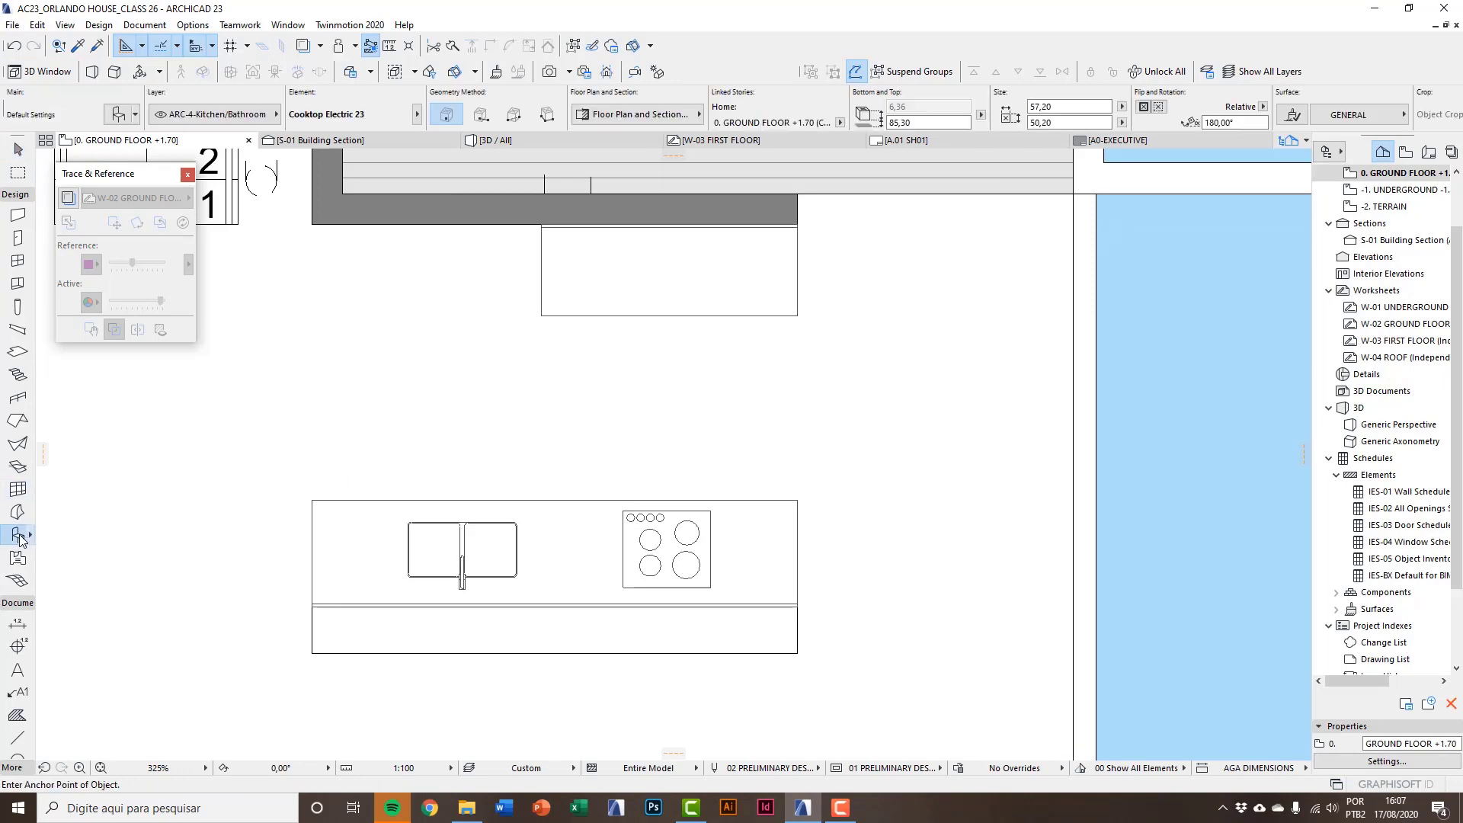
key(ctrl+t)
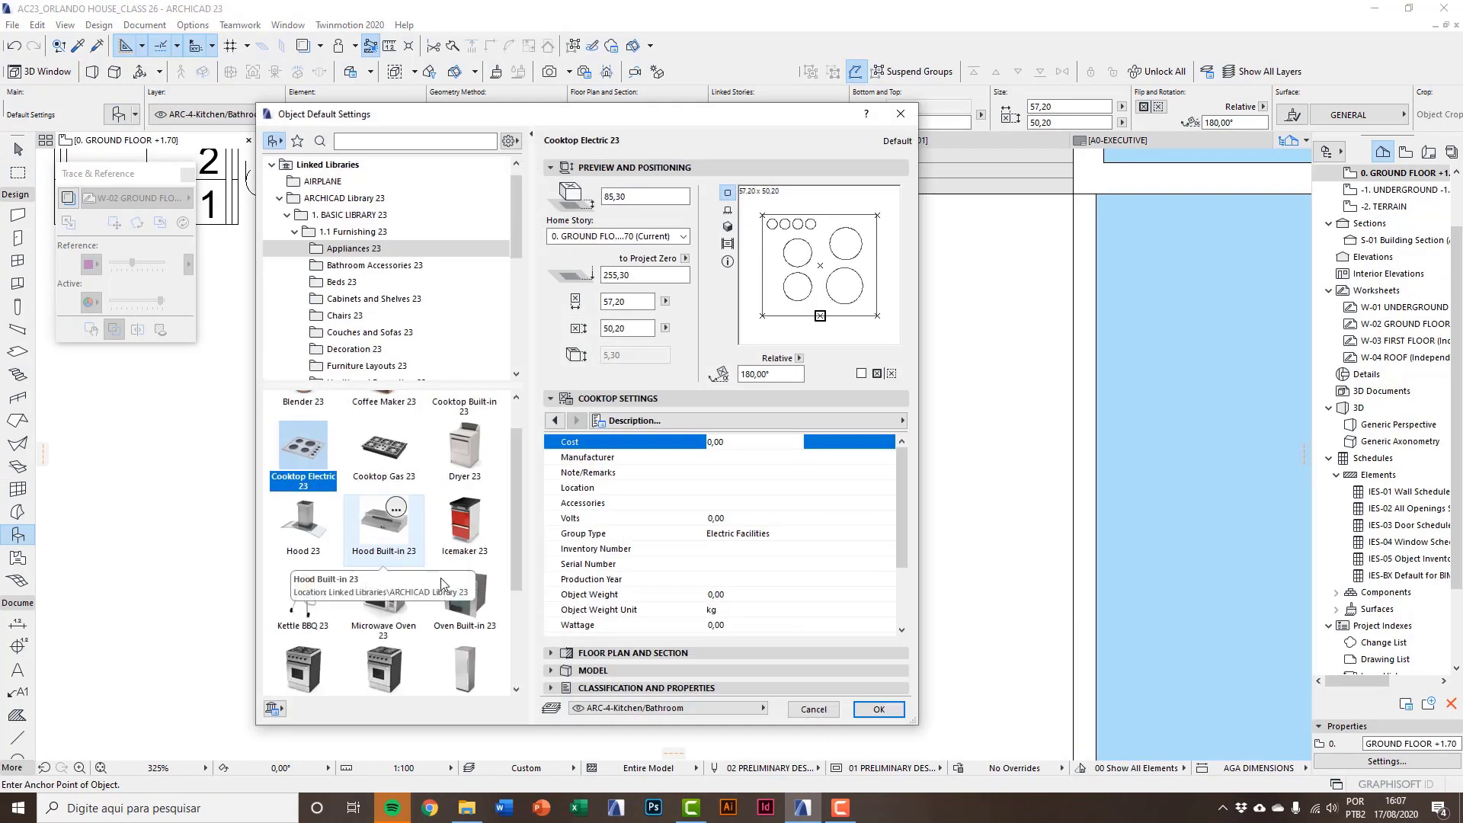
click(303, 524)
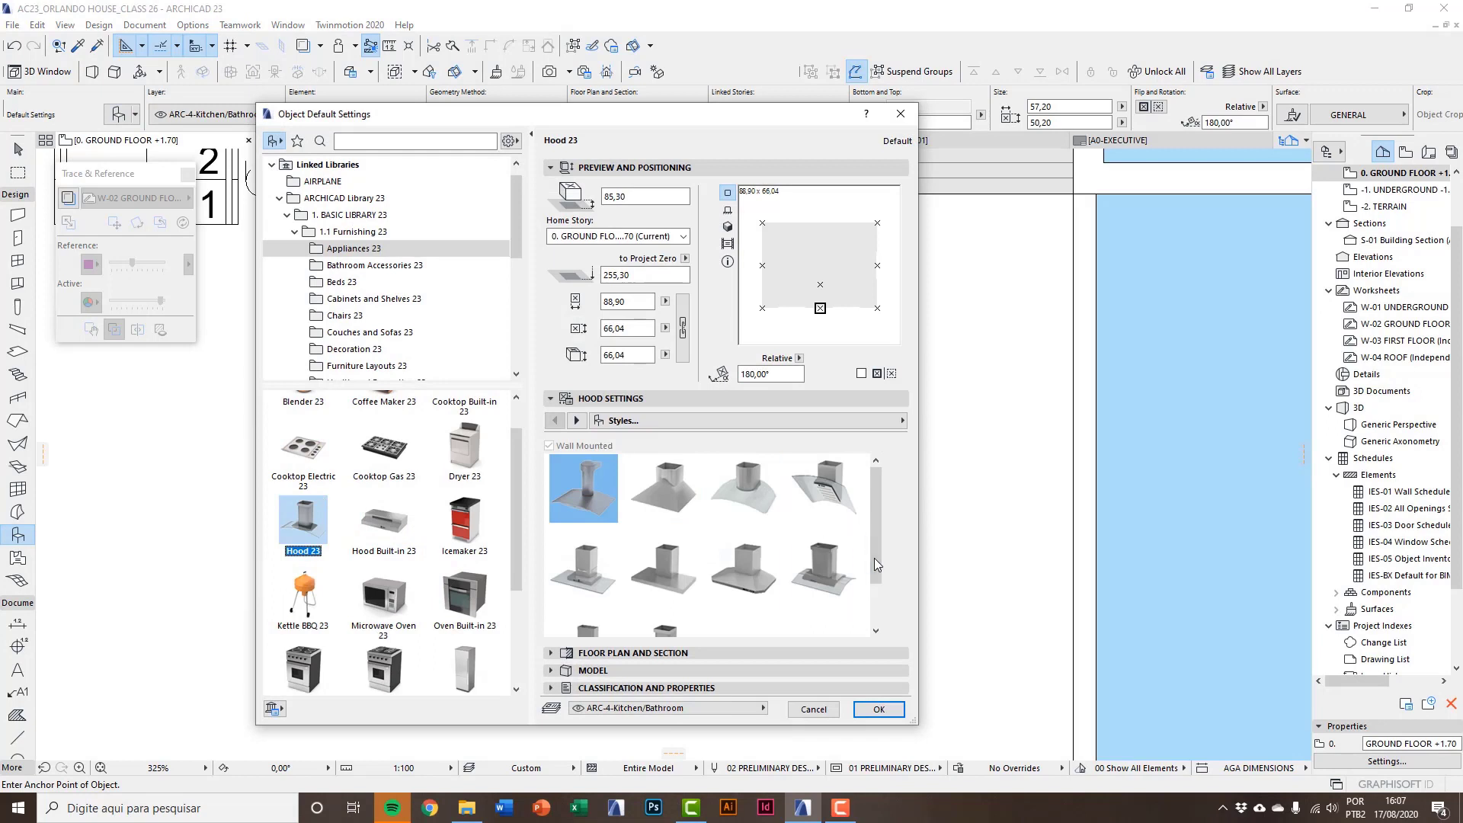
mouse_move(875, 558)
mouse_down()
mouse_move(871, 593)
mouse_move(871, 557)
mouse_up()
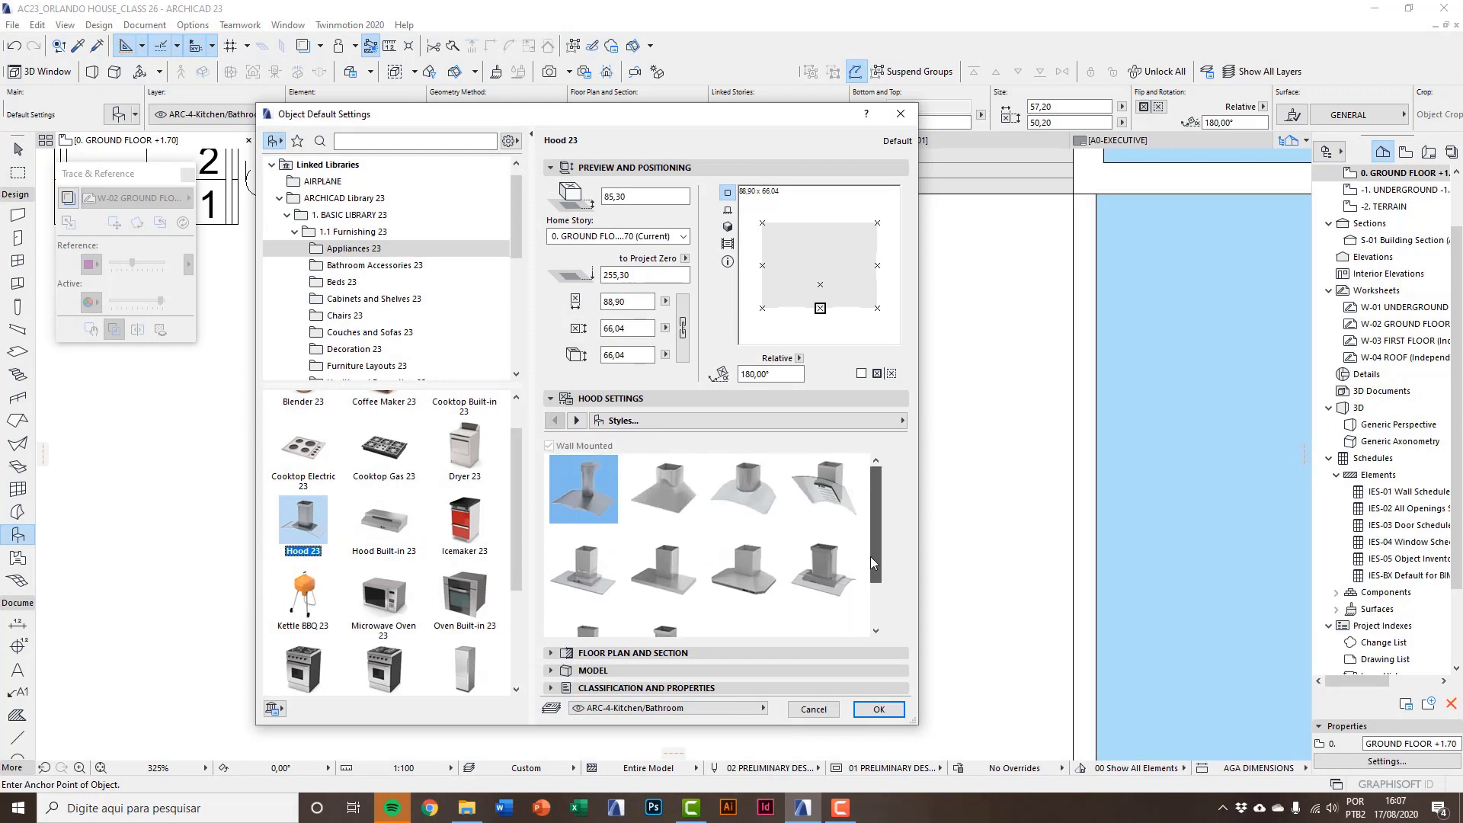
click(605, 588)
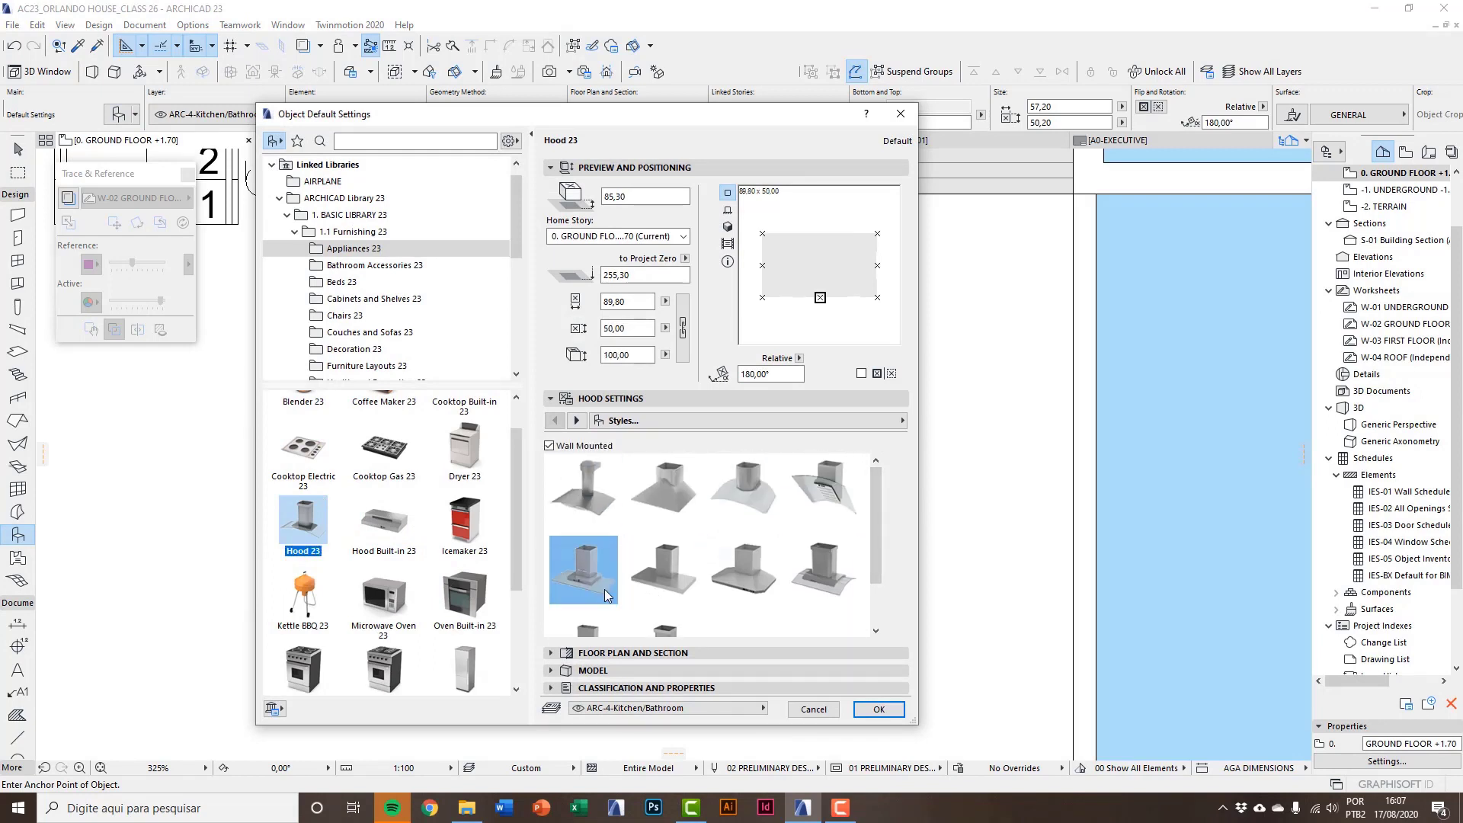
Set the hood's contour pen to 108 and its fill background pen to transparent, and accept the settings.
click(576, 421)
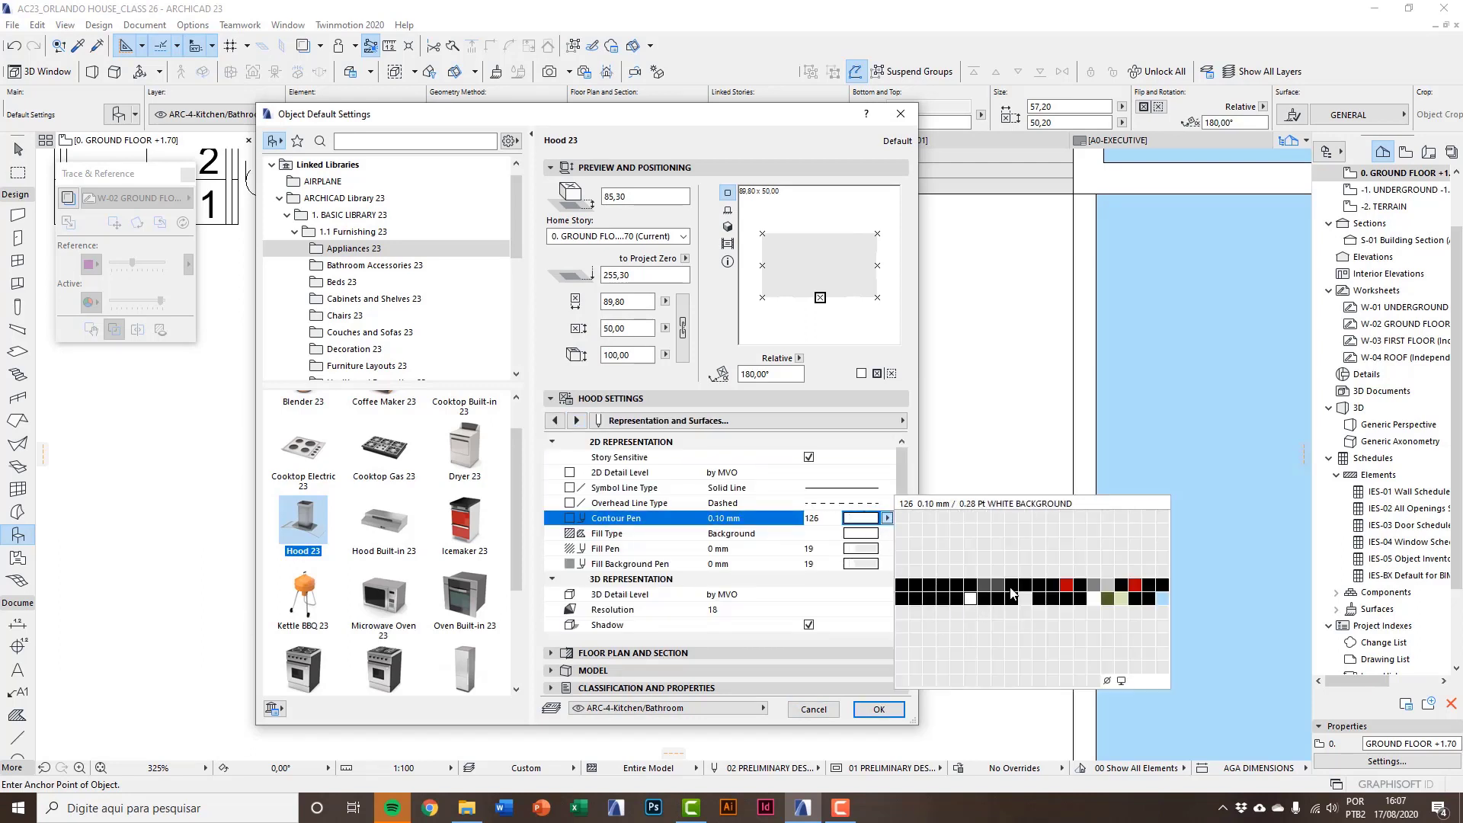
click(998, 585)
click(886, 548)
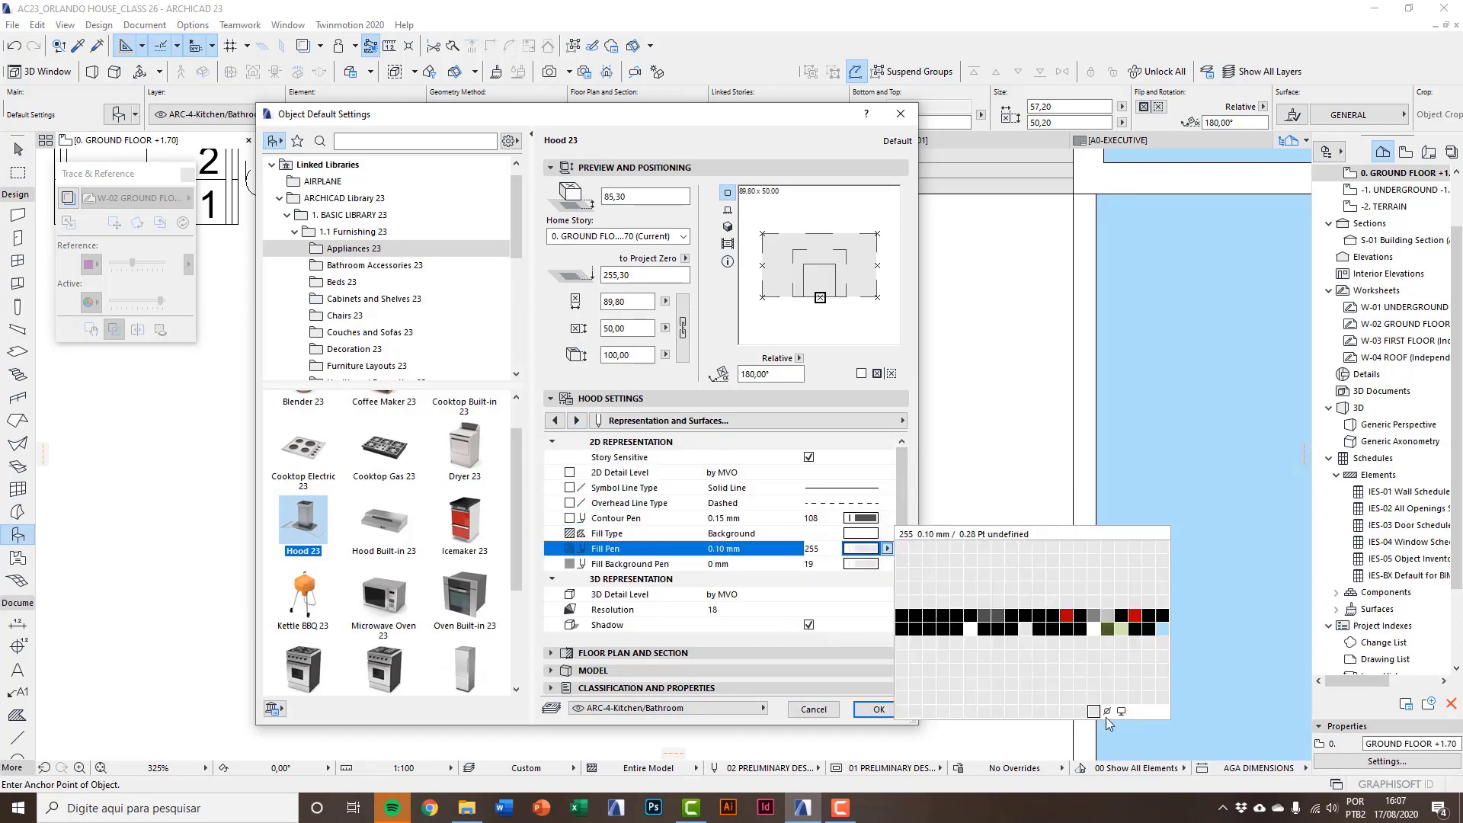
click(885, 564)
click(885, 564)
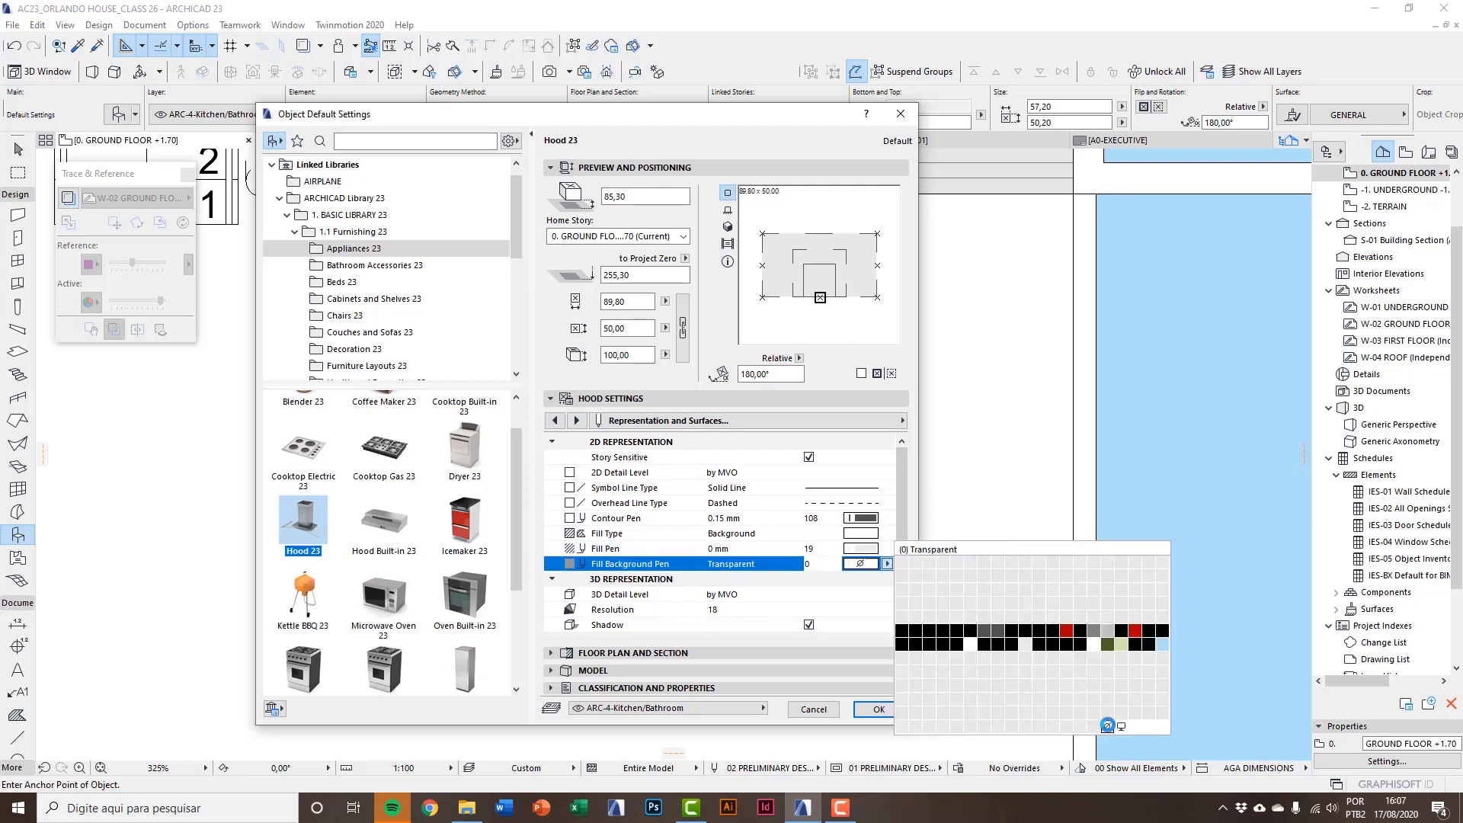
click(1107, 726)
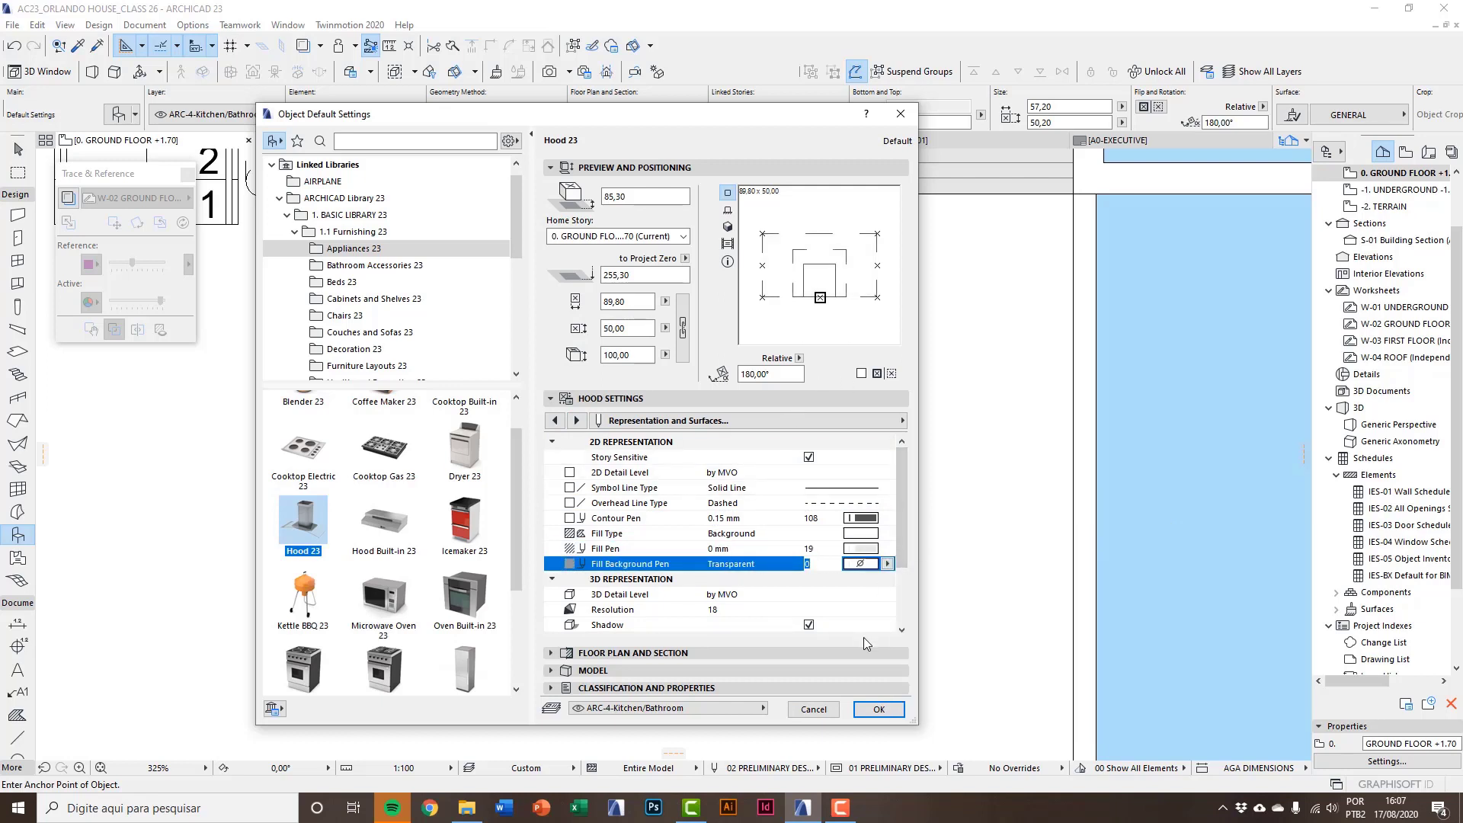
click(577, 421)
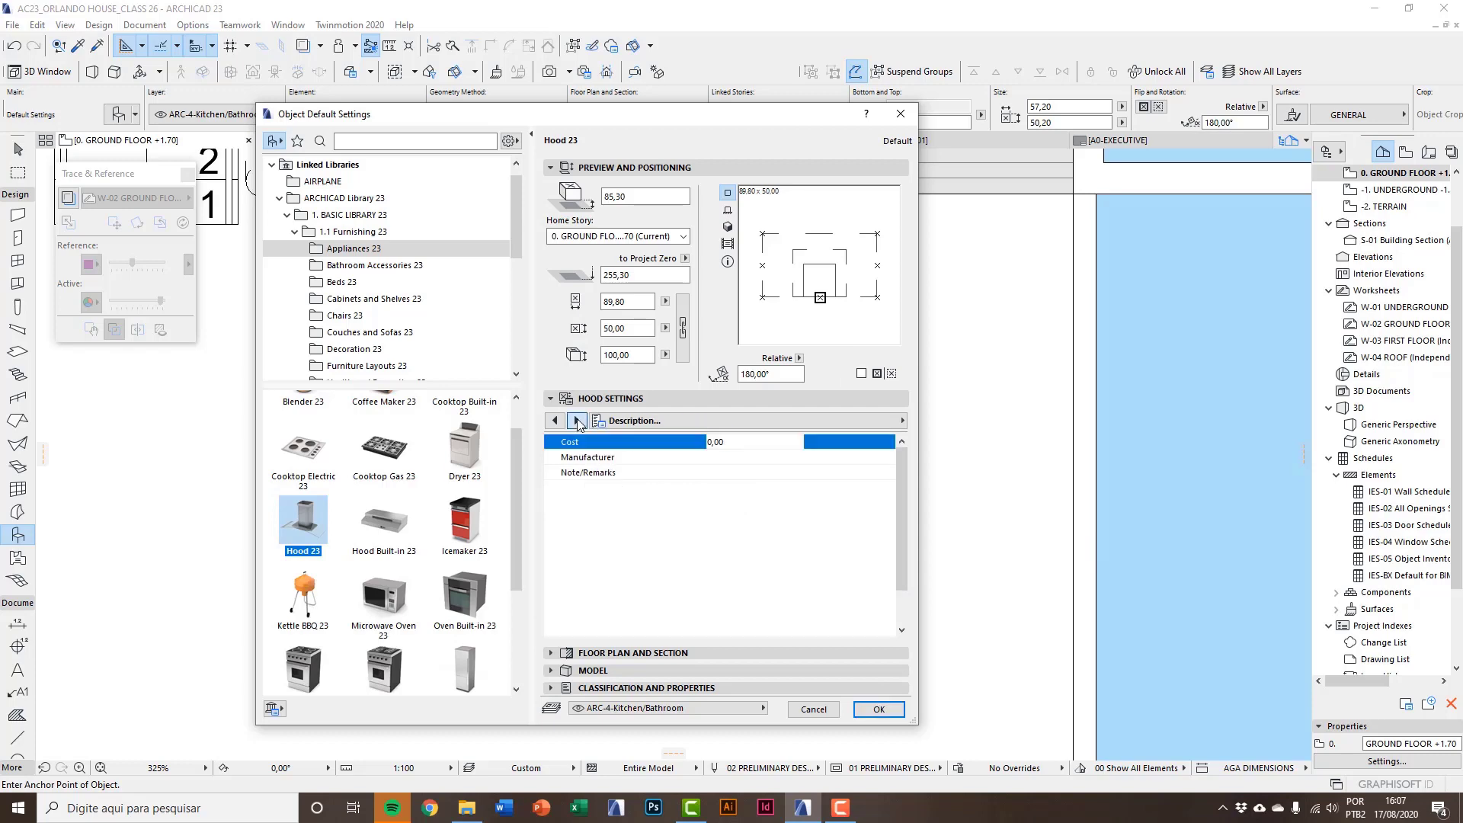
click(879, 709)
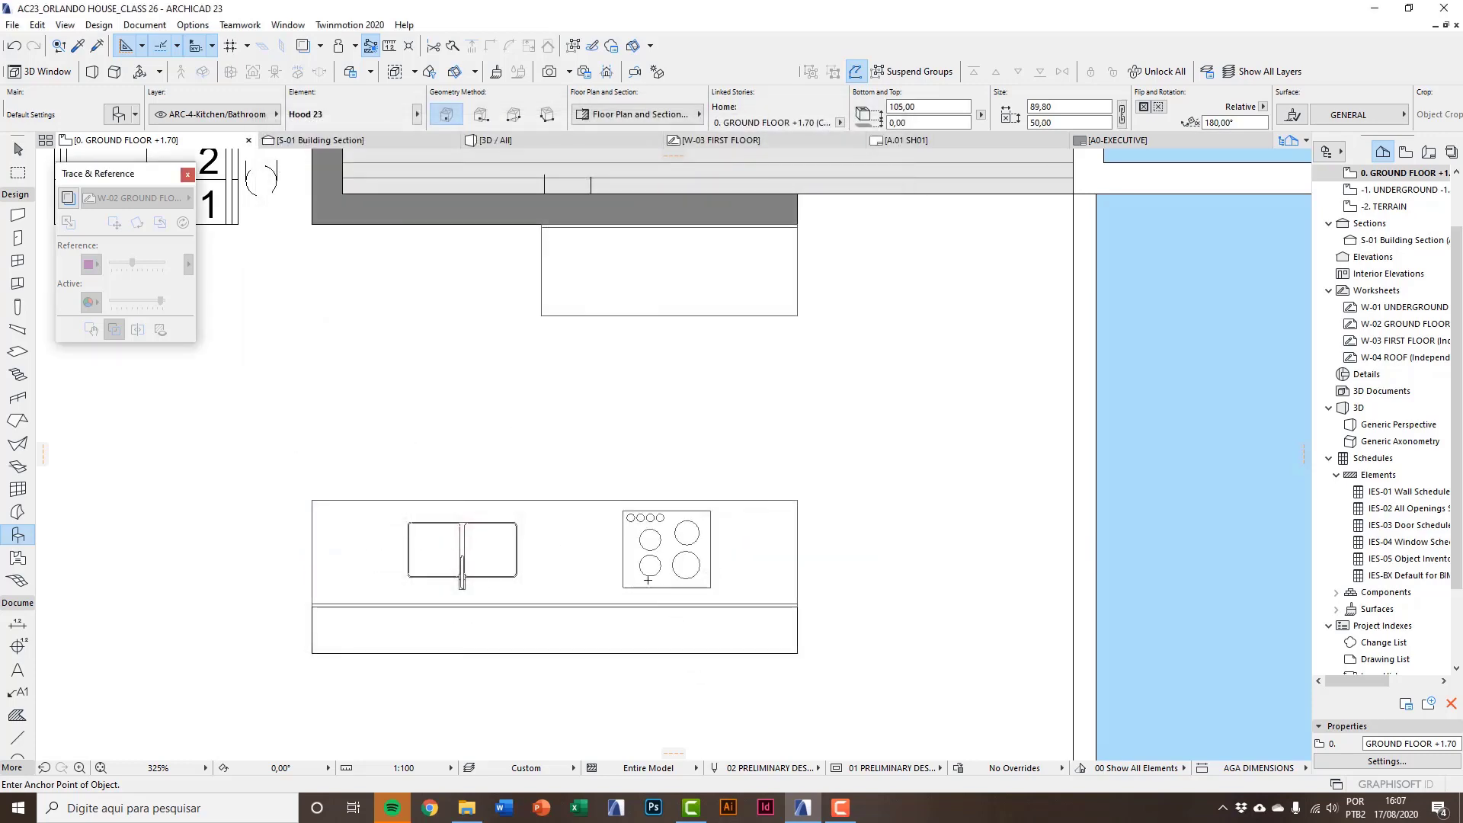
Place the hood over the cooktop in plan and move it so its back midpoint meets the midpoint of the cooktop's rear edge.
click(648, 579)
click(583, 581)
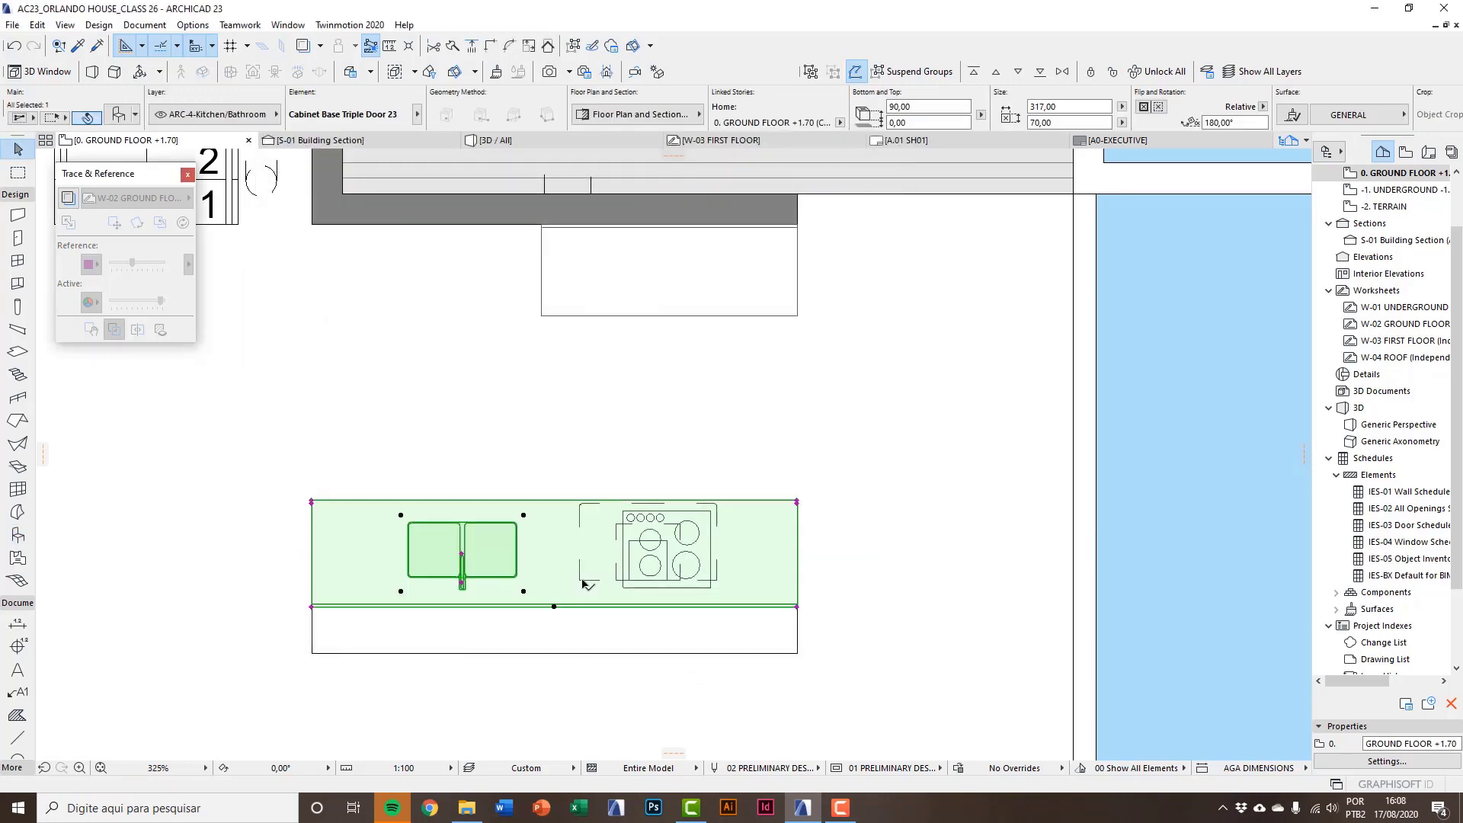
click(614, 579)
key(ctrl+d)
scroll(670, 582, up, 1)
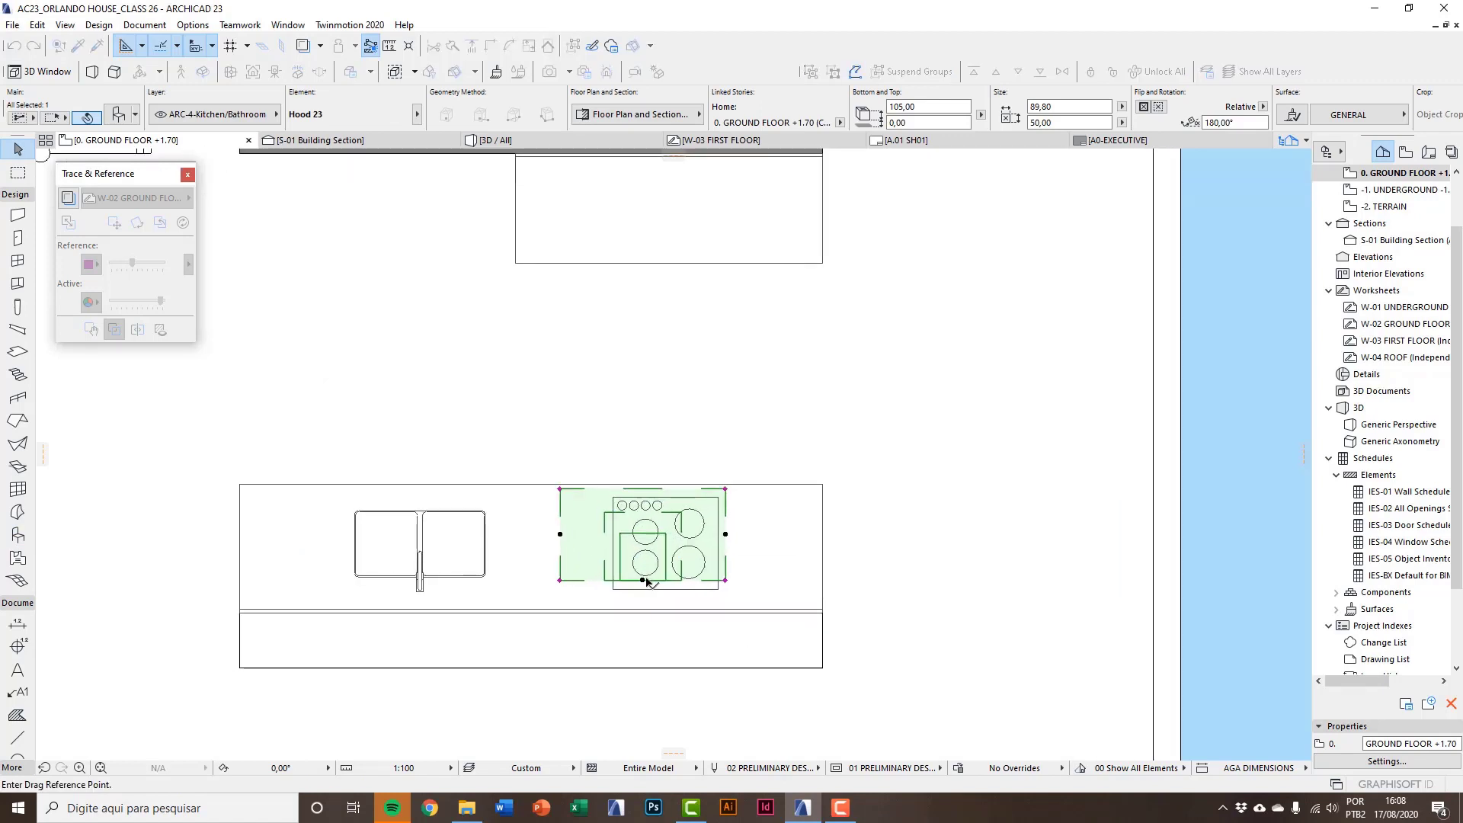
click(645, 579)
click(665, 592)
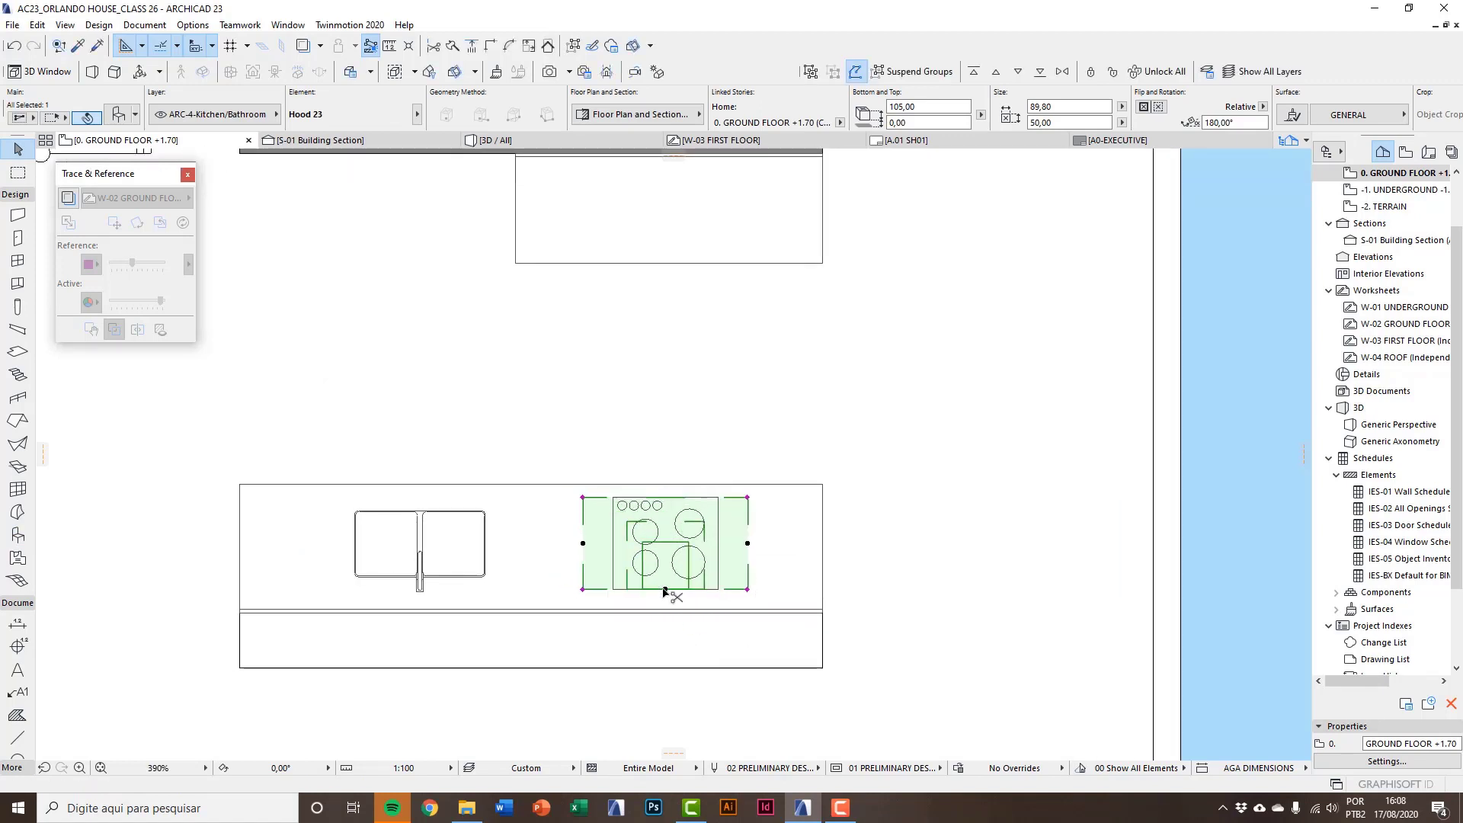
In the 3D view, raise the hood vertically above the cooktop to a base height of 193 over the ground floor.
key(F3)
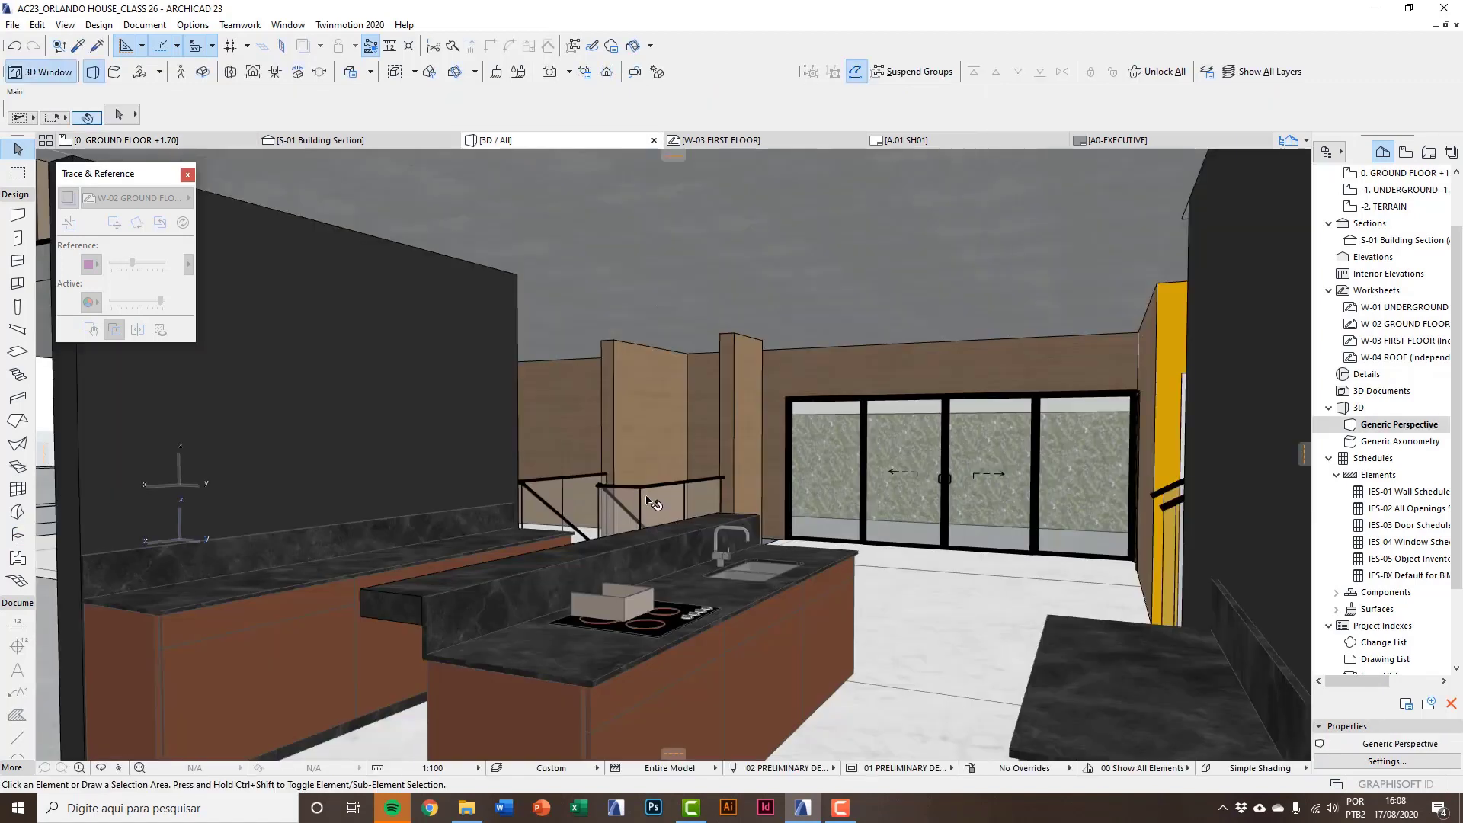
click(627, 592)
scroll(690, 636, down, 3)
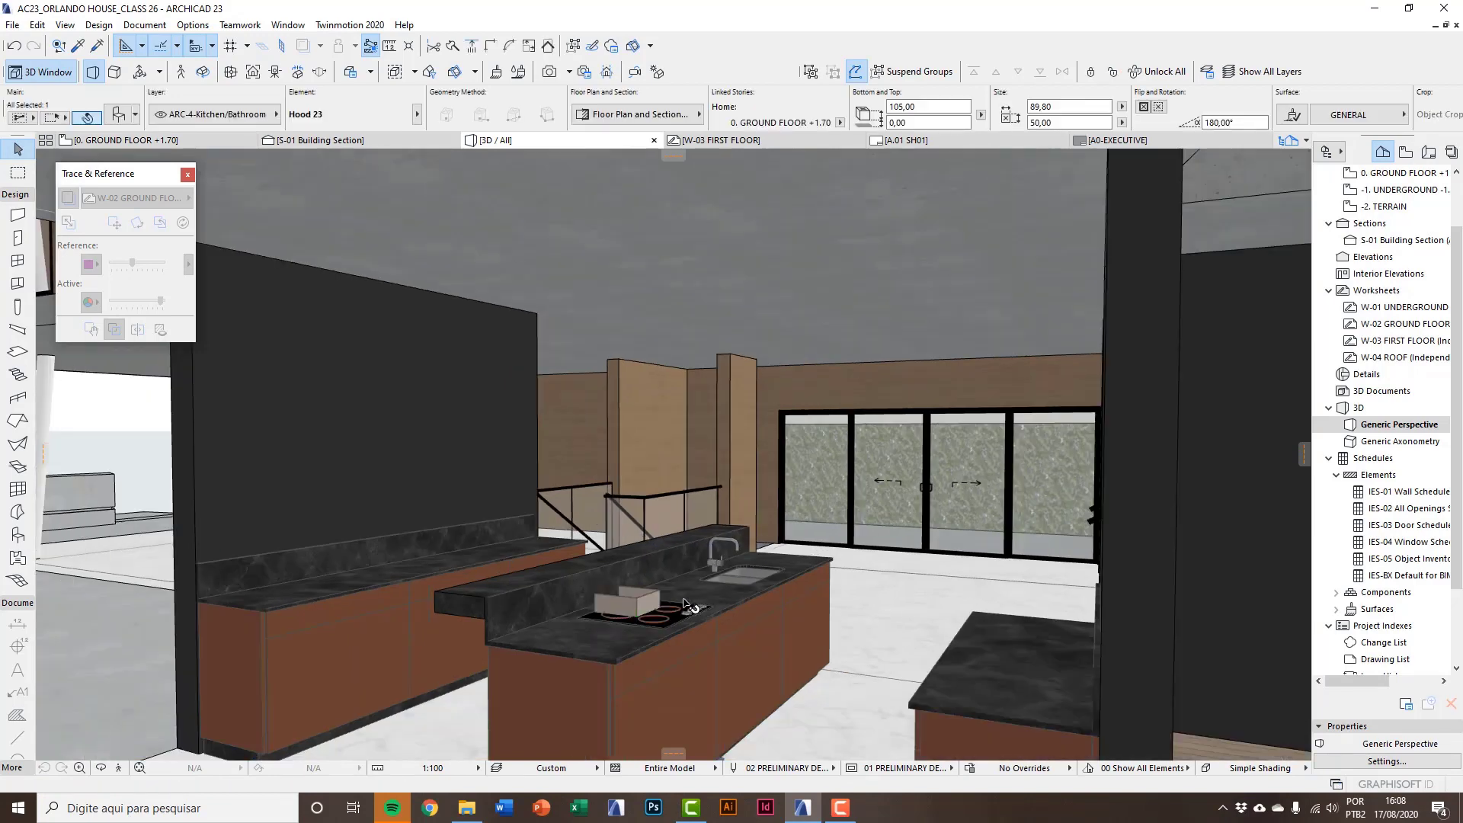
key(ctrl+d)
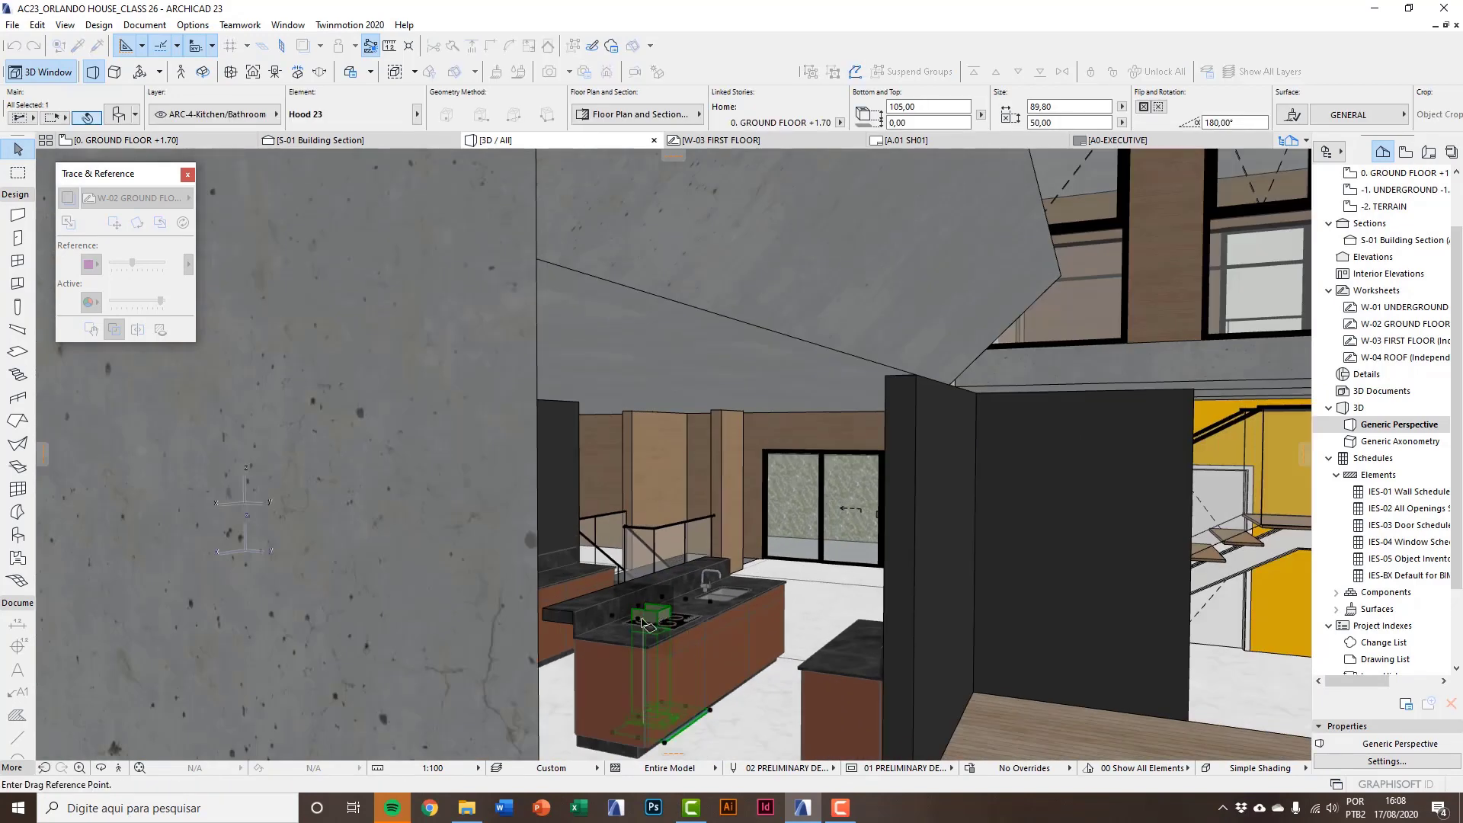
click(639, 612)
middle_drag(638, 554, 570, 484)
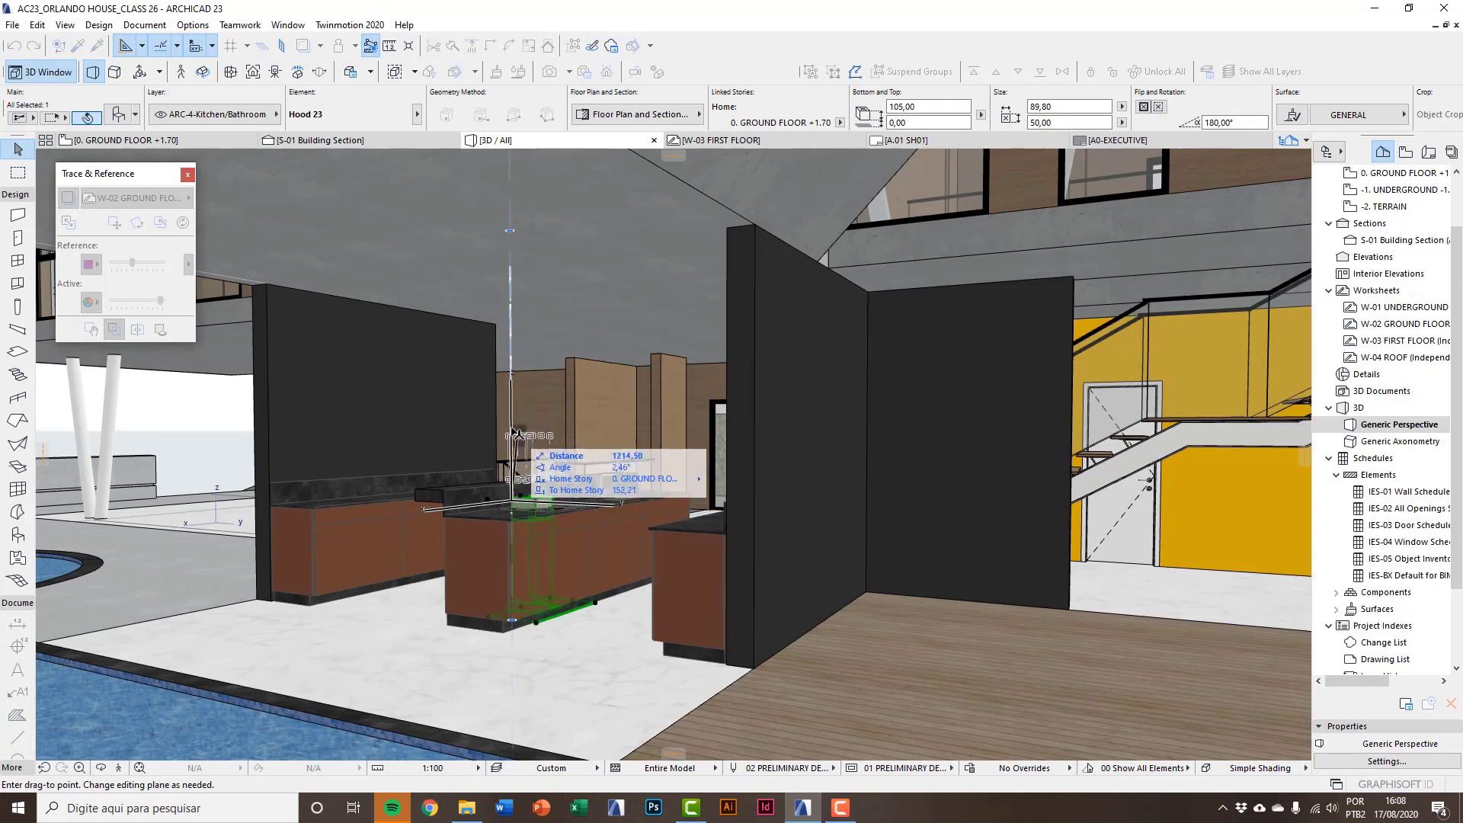
click(506, 336)
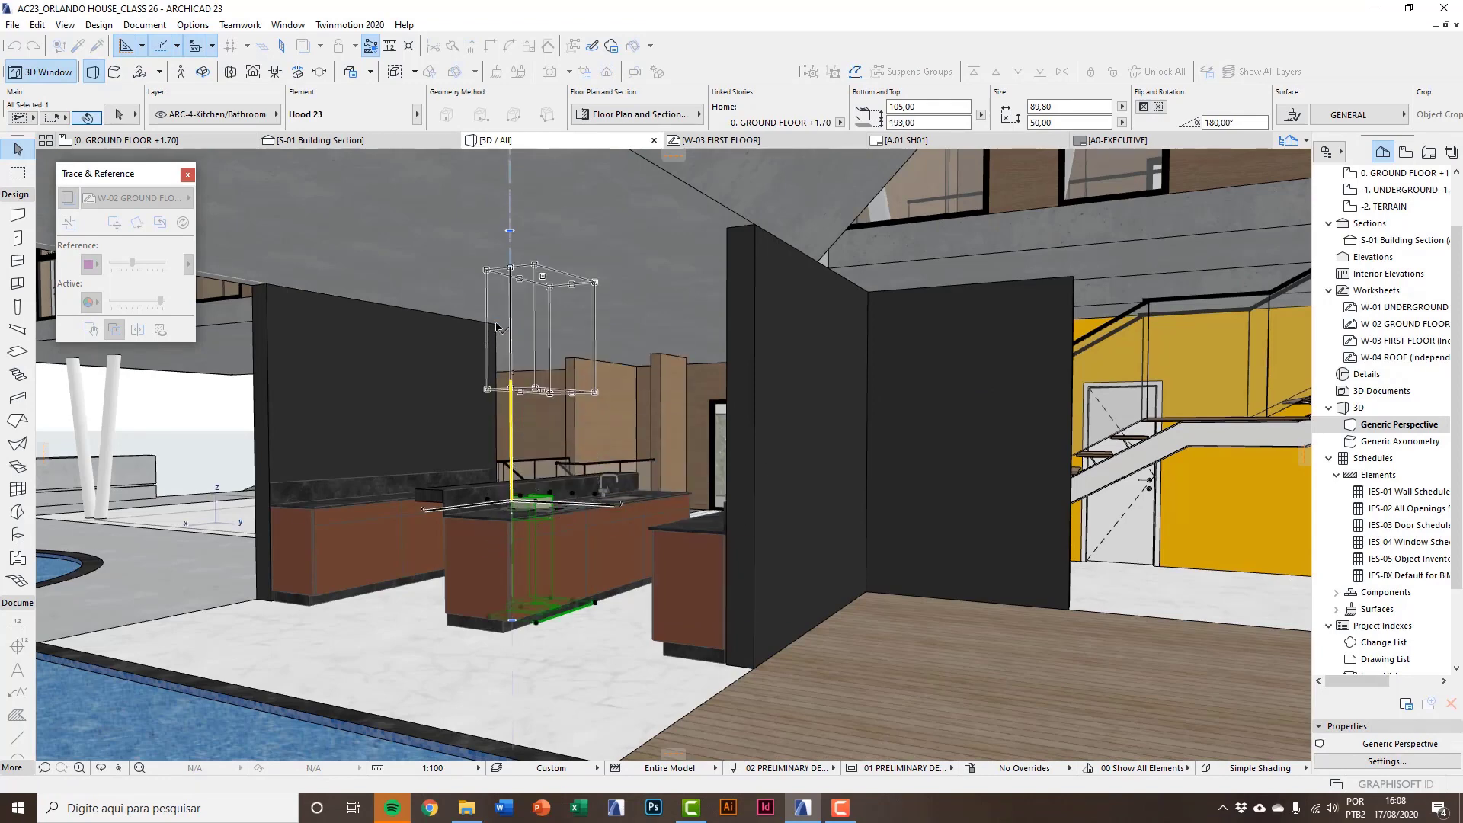
Examine the raised hood's position above the cooktop in 3D from several angles and select the hood.
scroll(500, 327, up, 2)
middle_drag(491, 347, 580, 375)
scroll(586, 381, up, 2)
middle_drag(690, 477, 636, 397)
scroll(636, 397, down, 4)
click(665, 293)
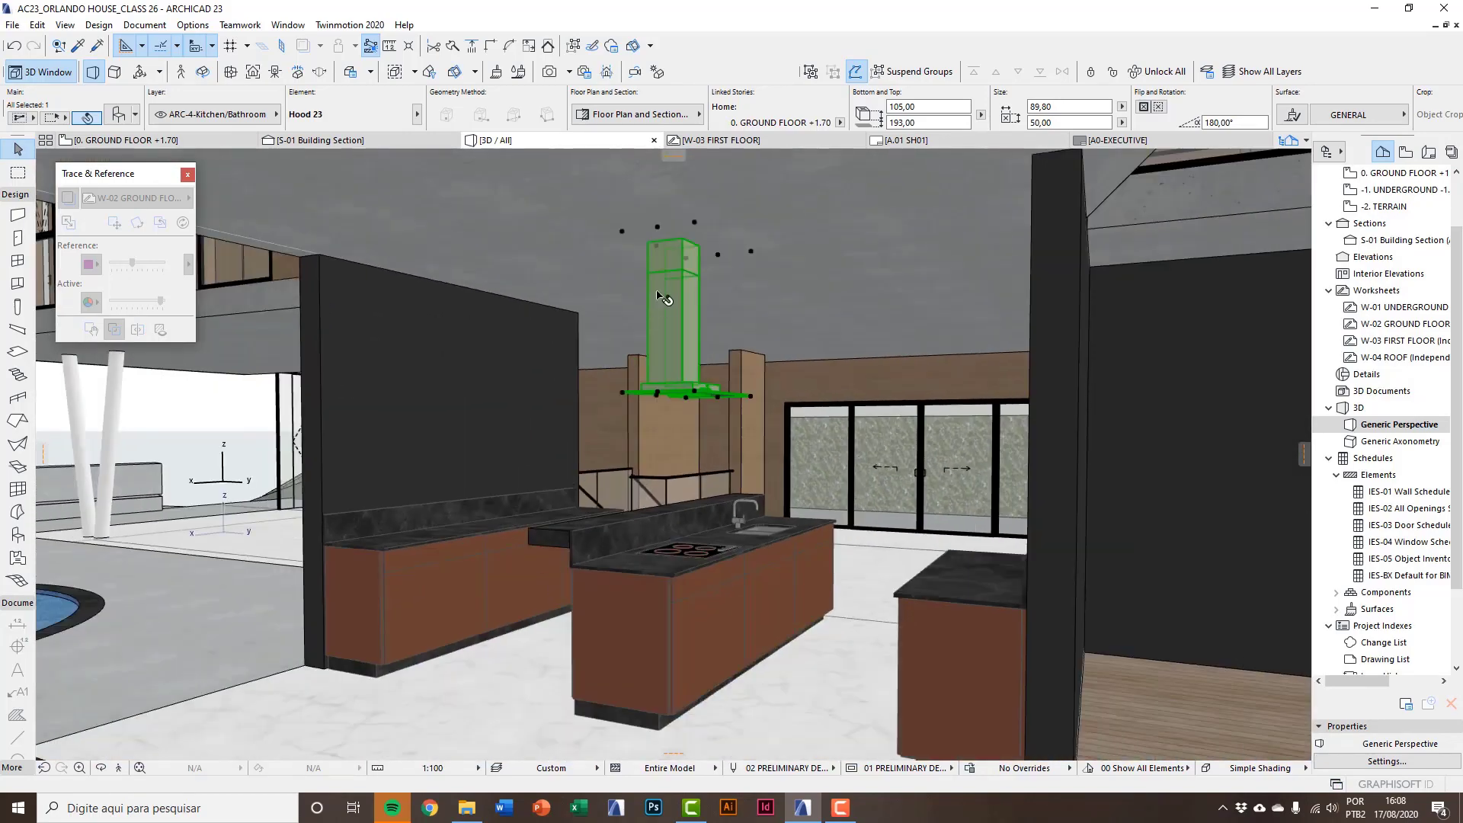
key(Escape)
click(674, 347)
middle_drag(686, 393, 645, 380)
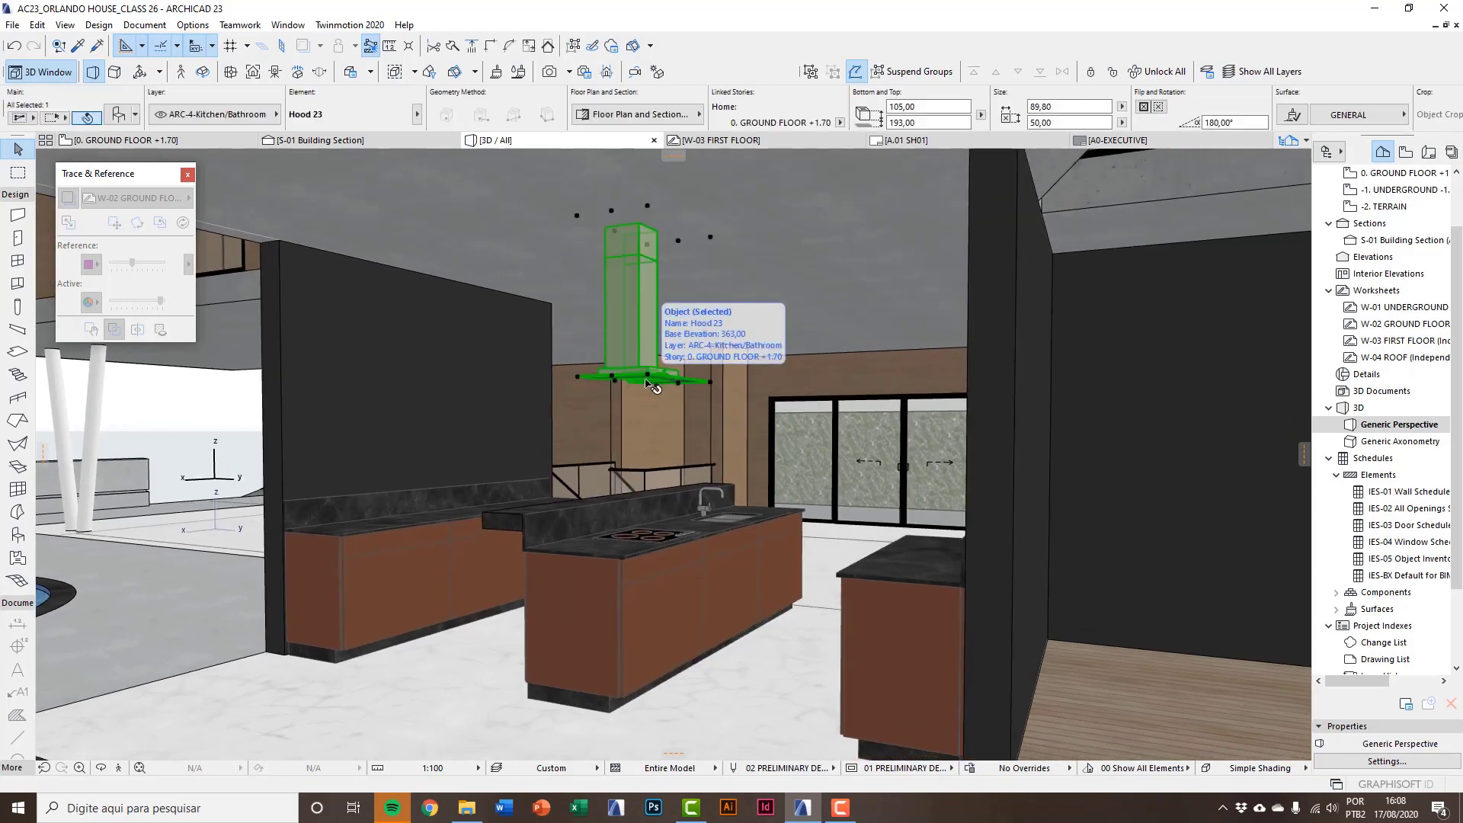